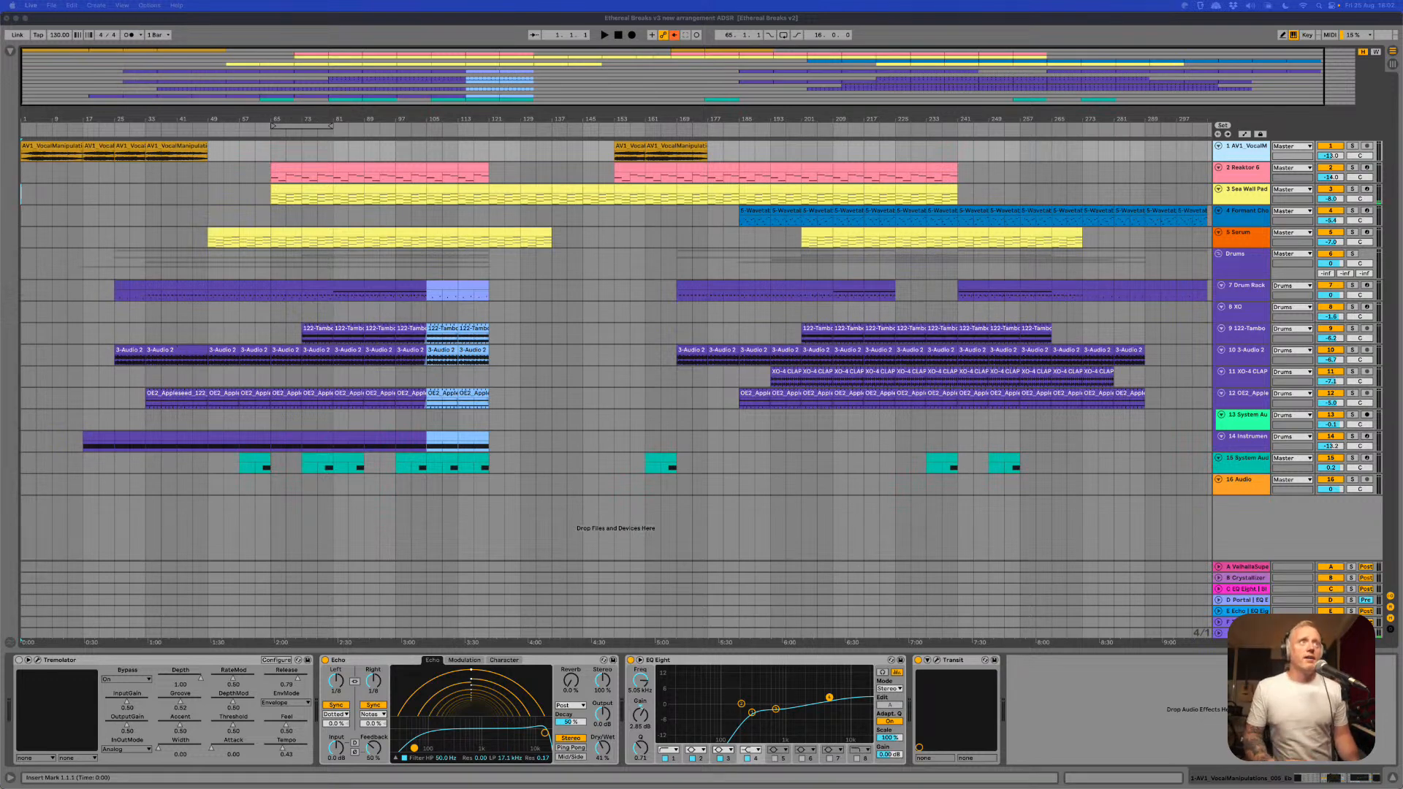
- Play the arrangement from bar 9
click(52, 196)
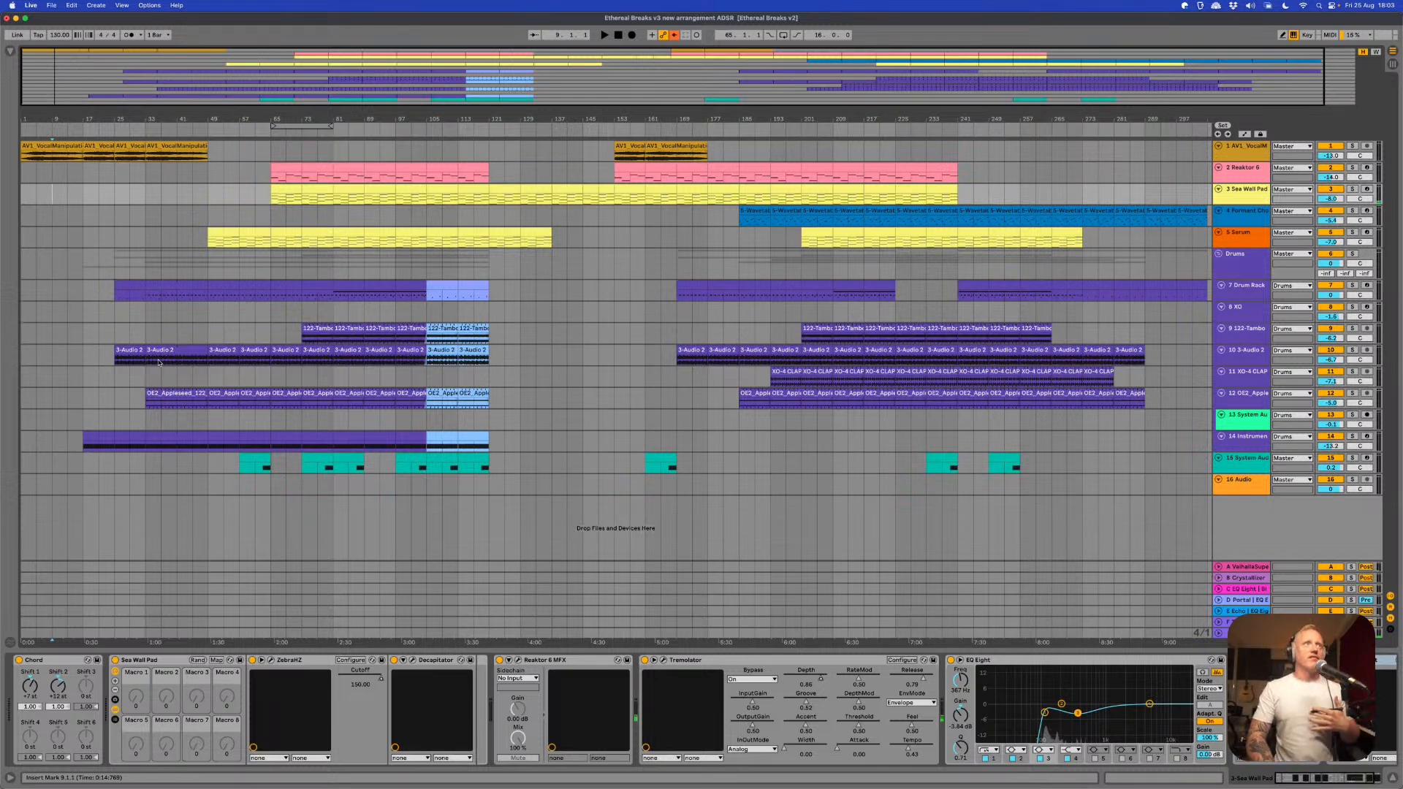
key(space)
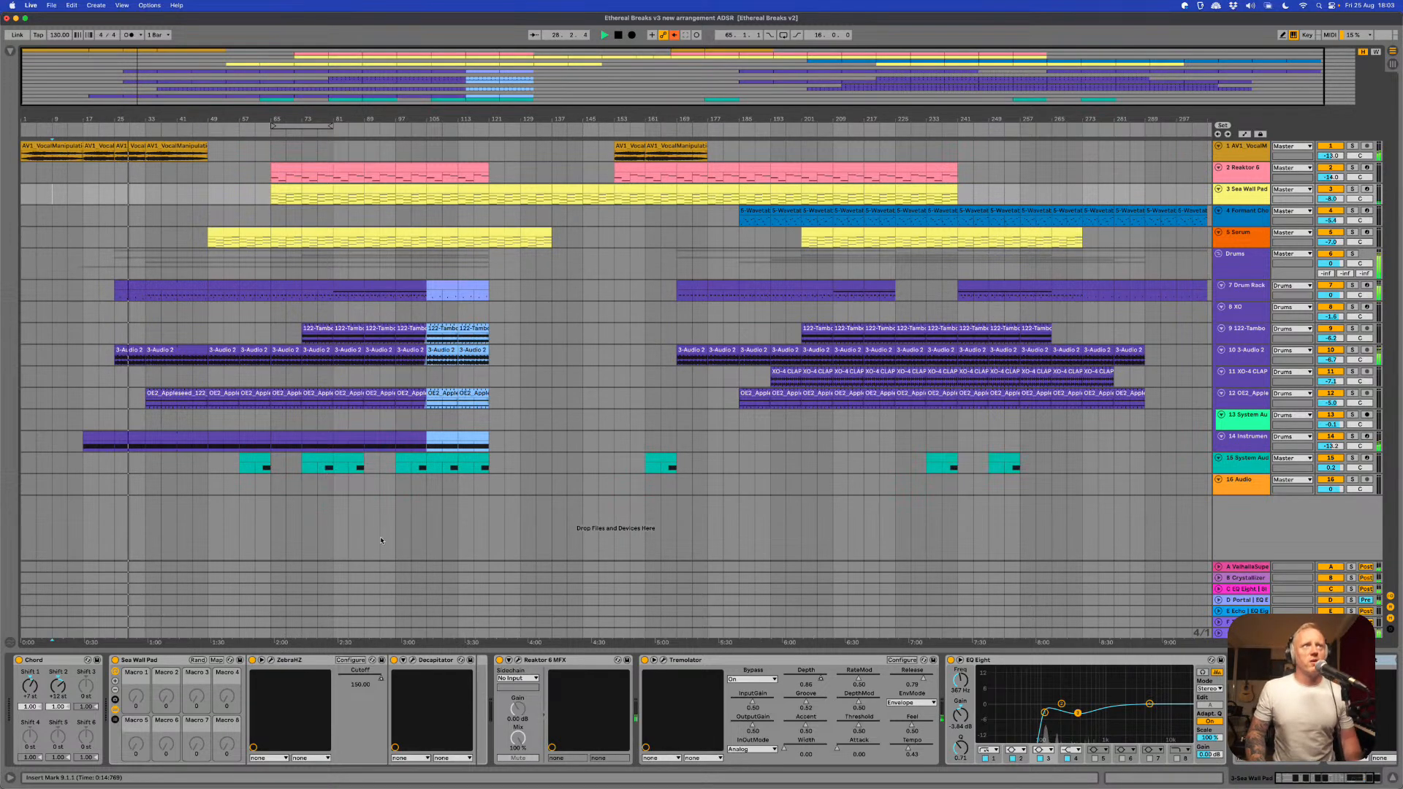
double_click(209, 203)
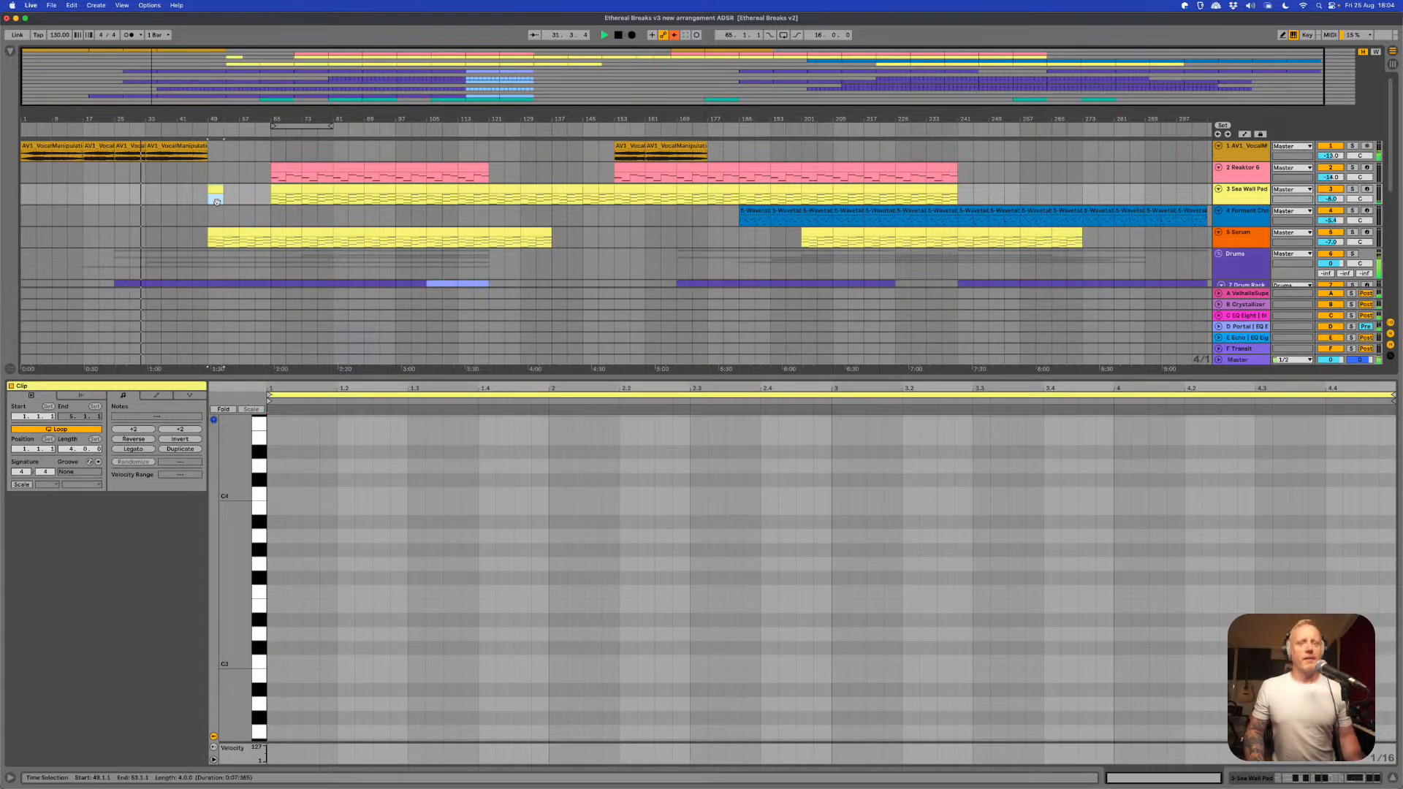
key(Delete)
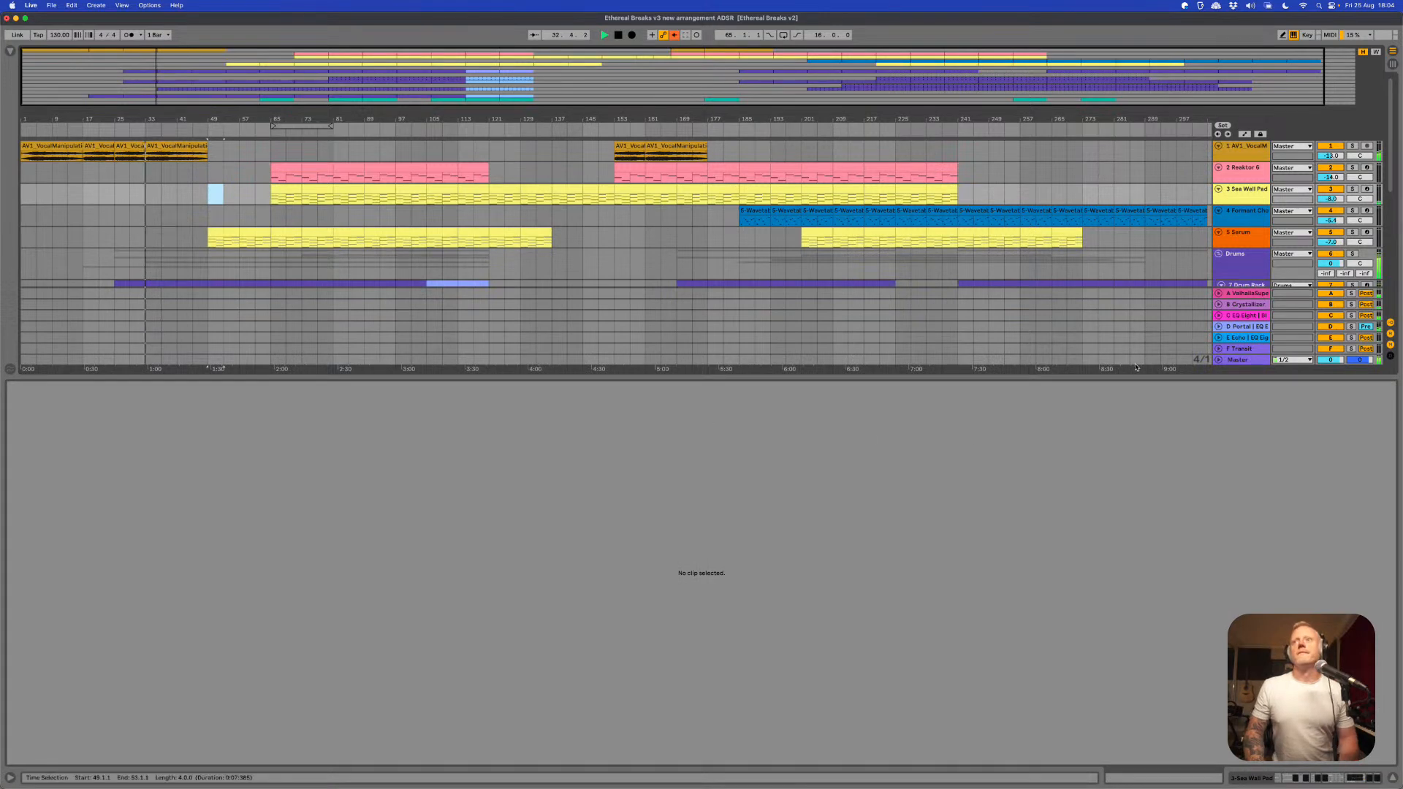
drag(1136, 379, 1136, 765)
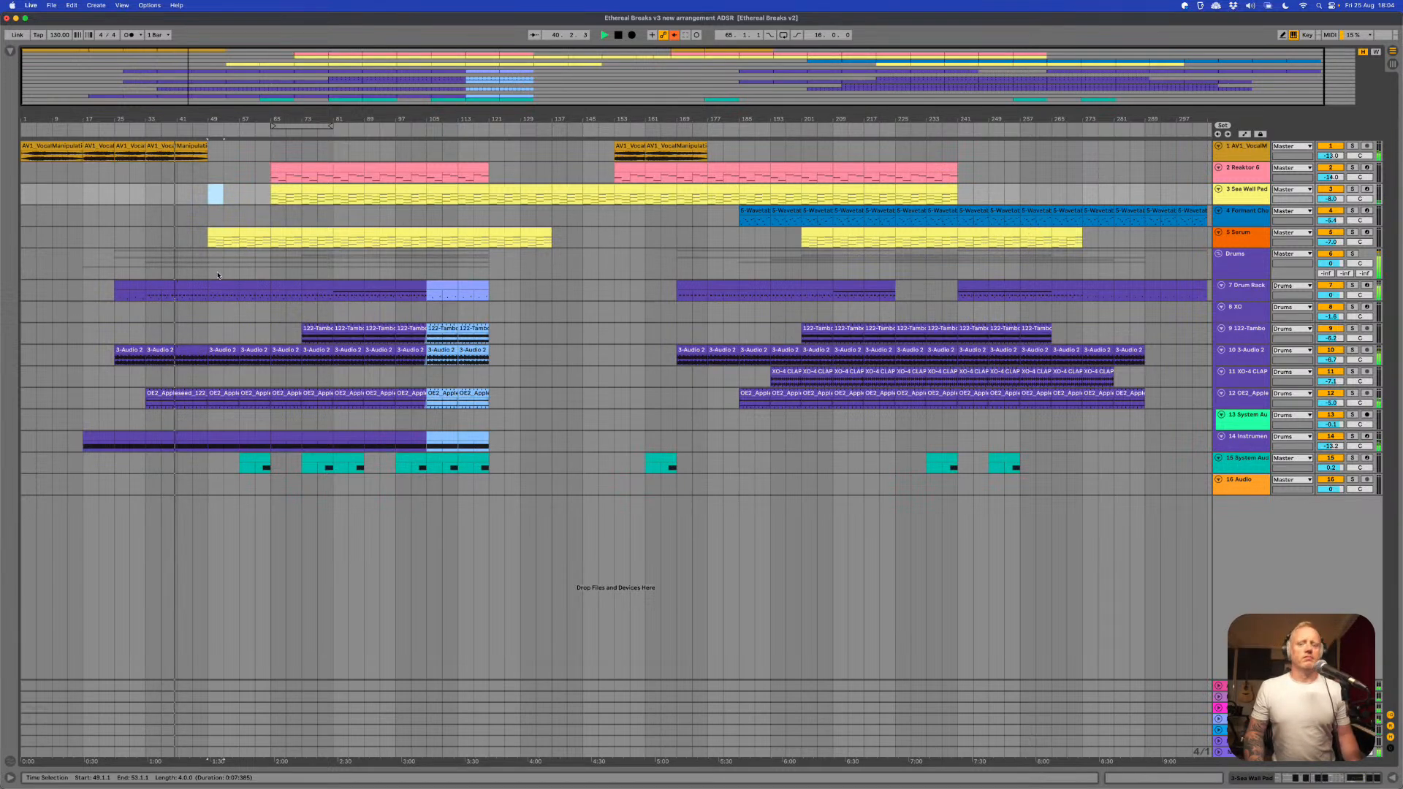
- Listen to the section entering at bar 49, then place the insert marker at bar 61
click(208, 319)
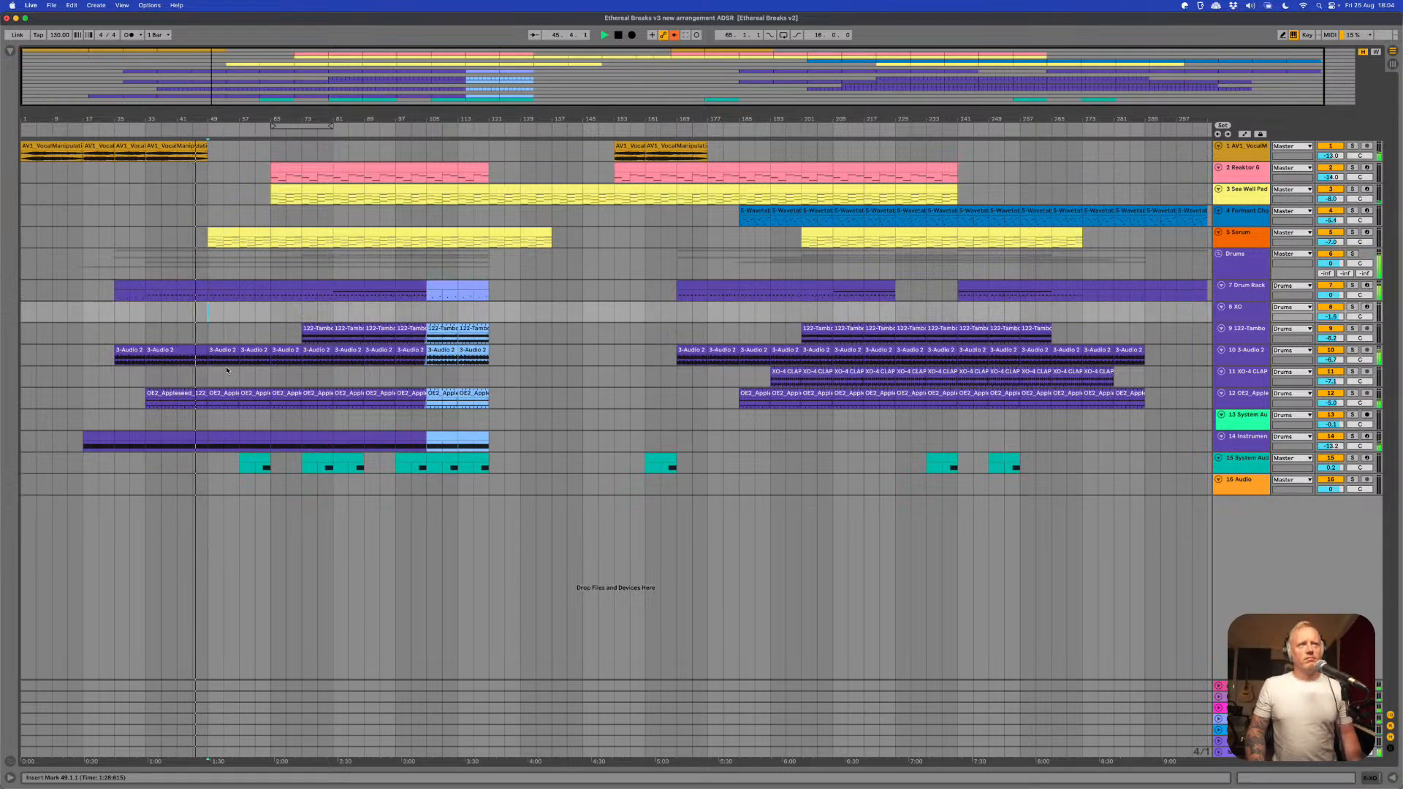
click(217, 331)
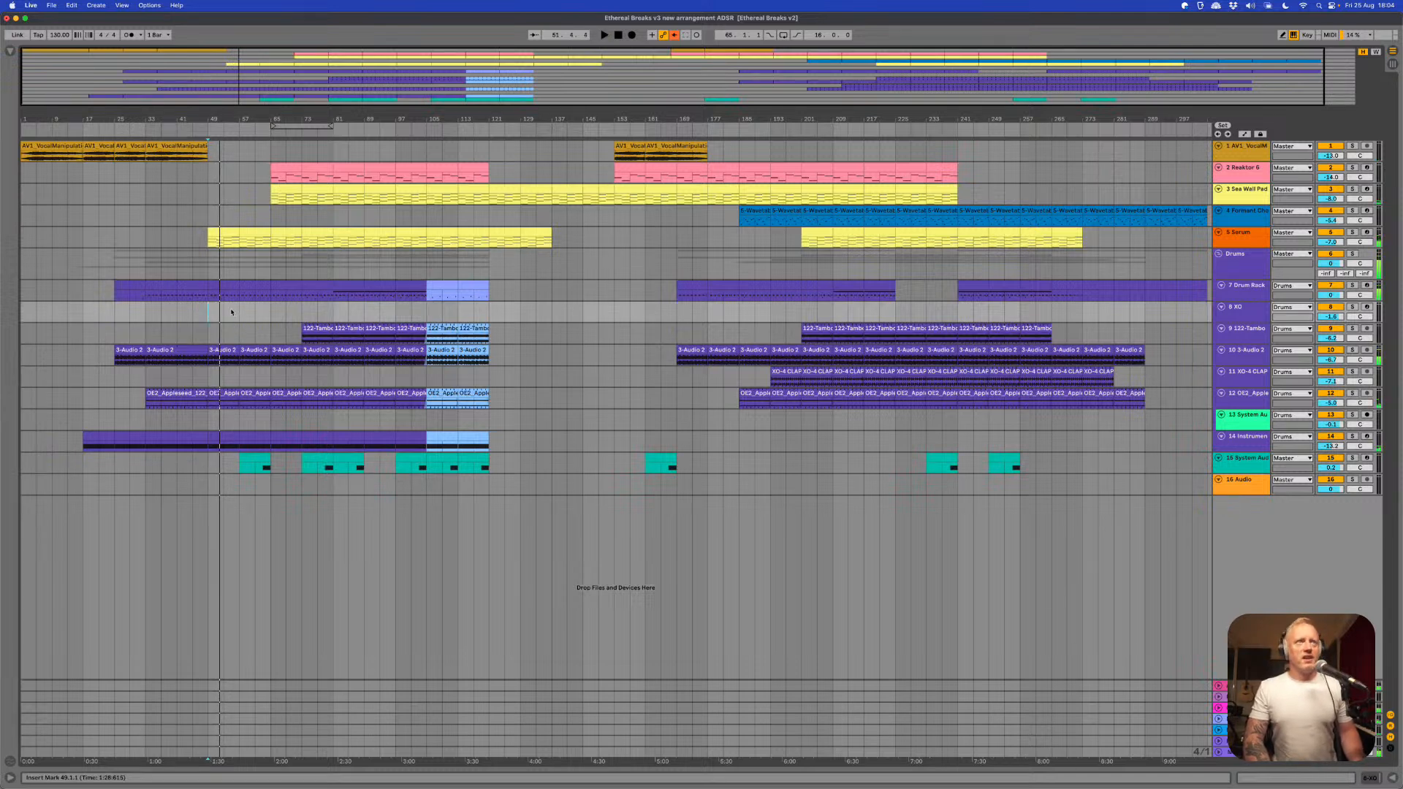
click(271, 313)
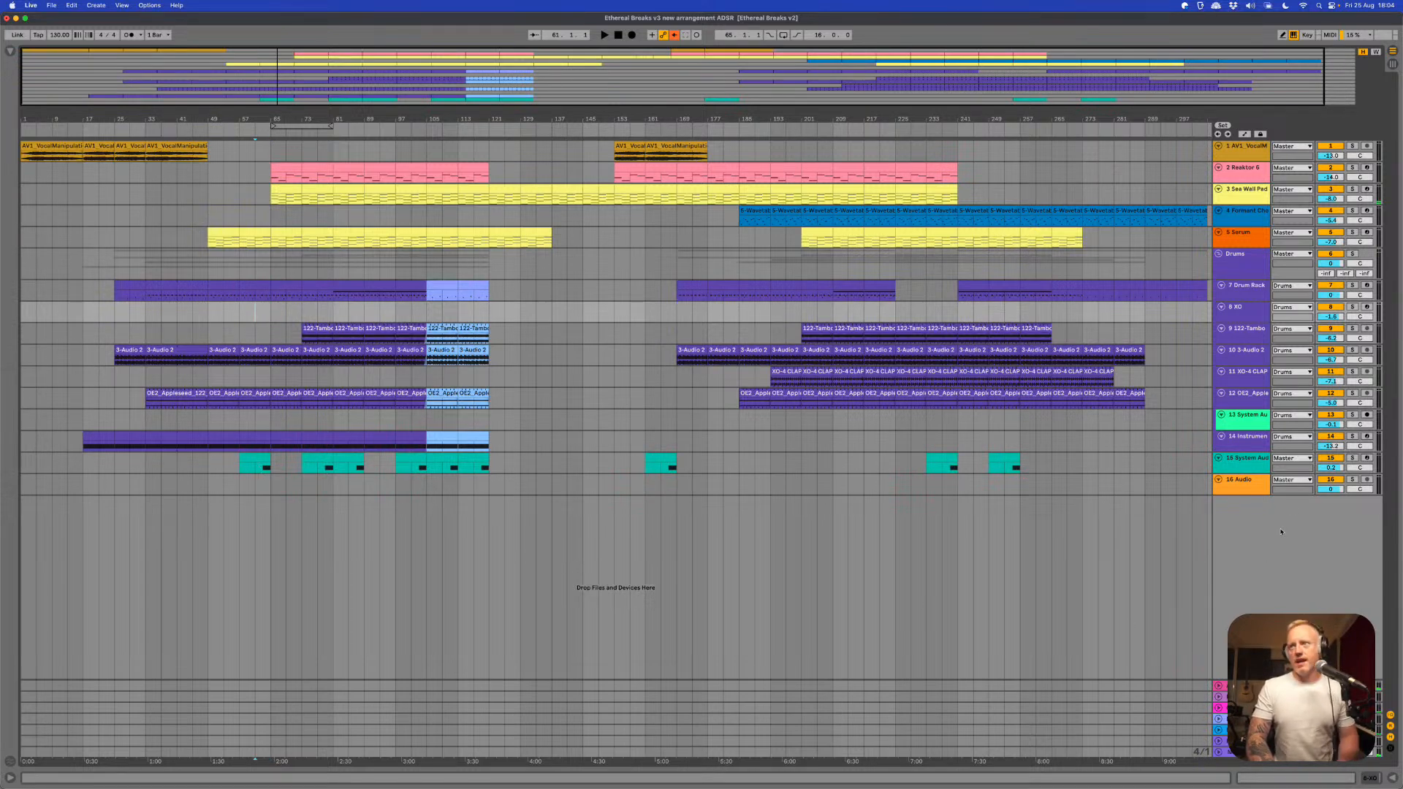
- Solo the teal System Audio track and audition its first clip from bar 61
click(1352, 458)
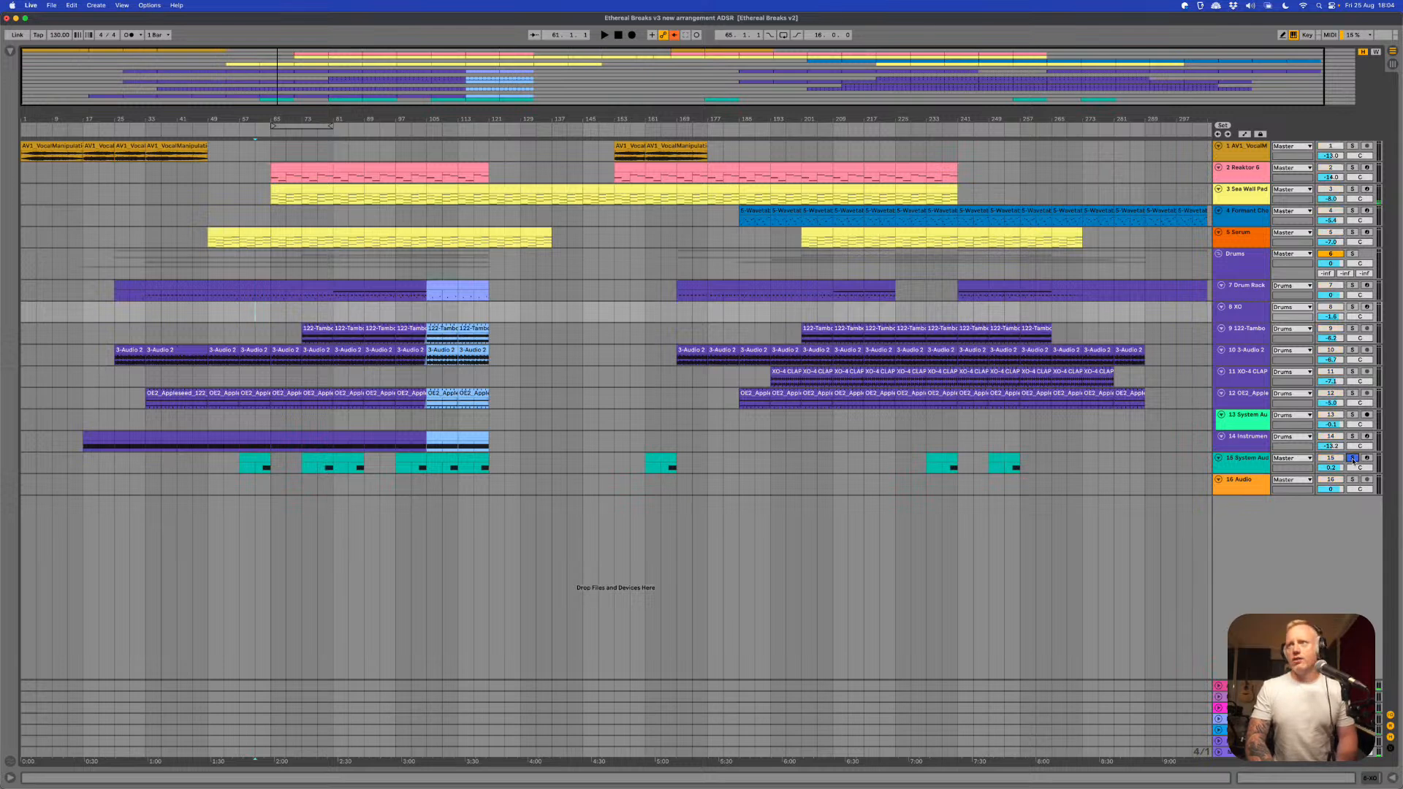
click(256, 467)
key(space)
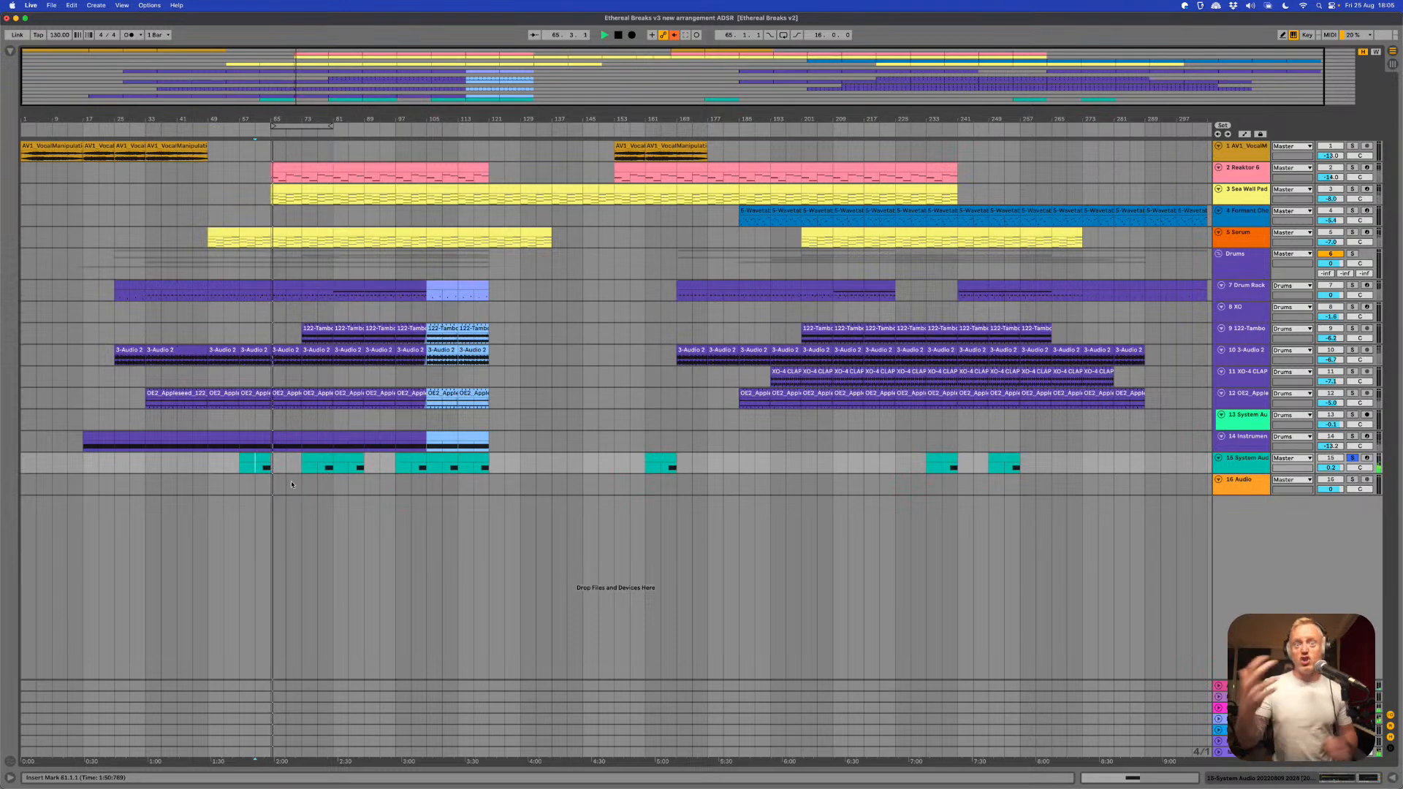
key(space)
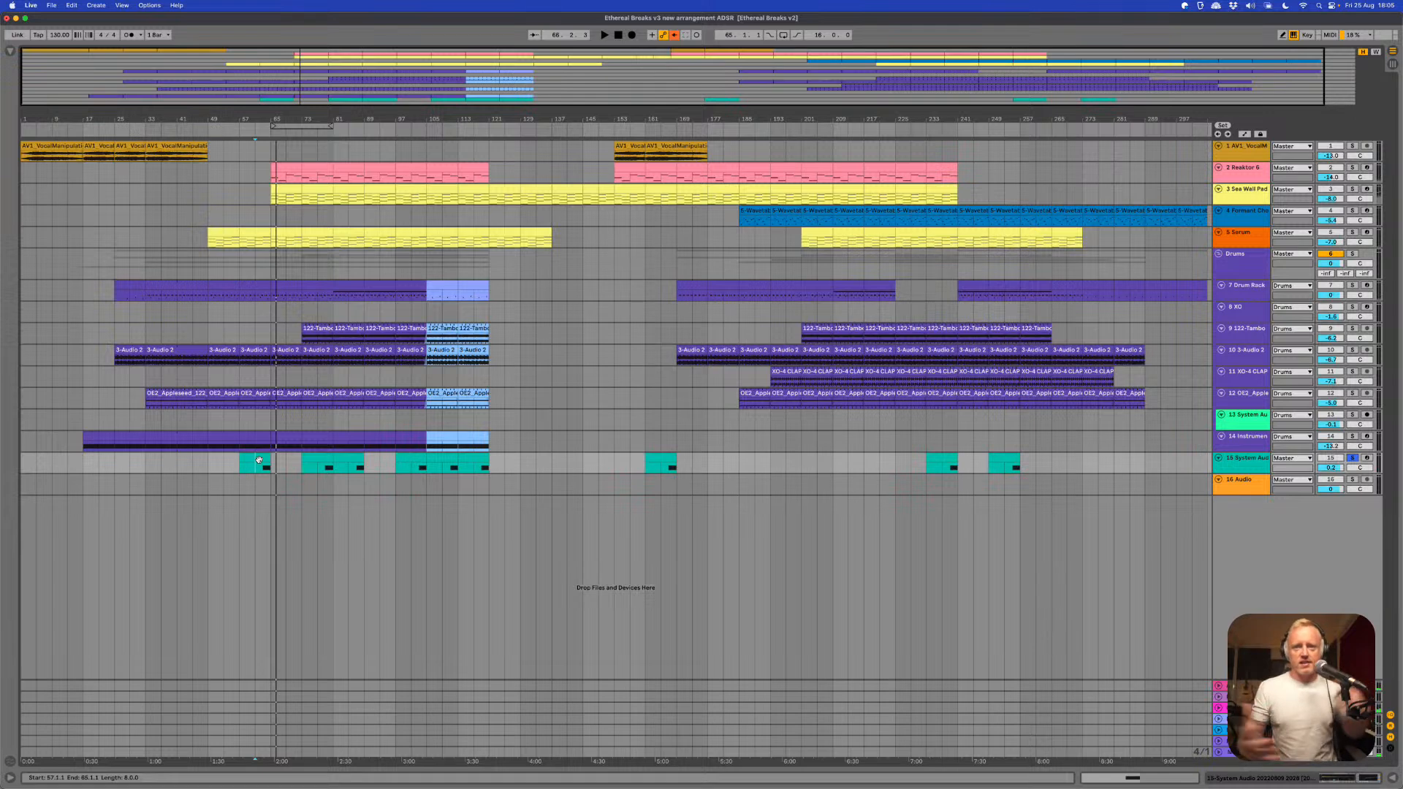
- Turn off the System Audio track's solo and audition the full mix from bar 65
click(1254, 241)
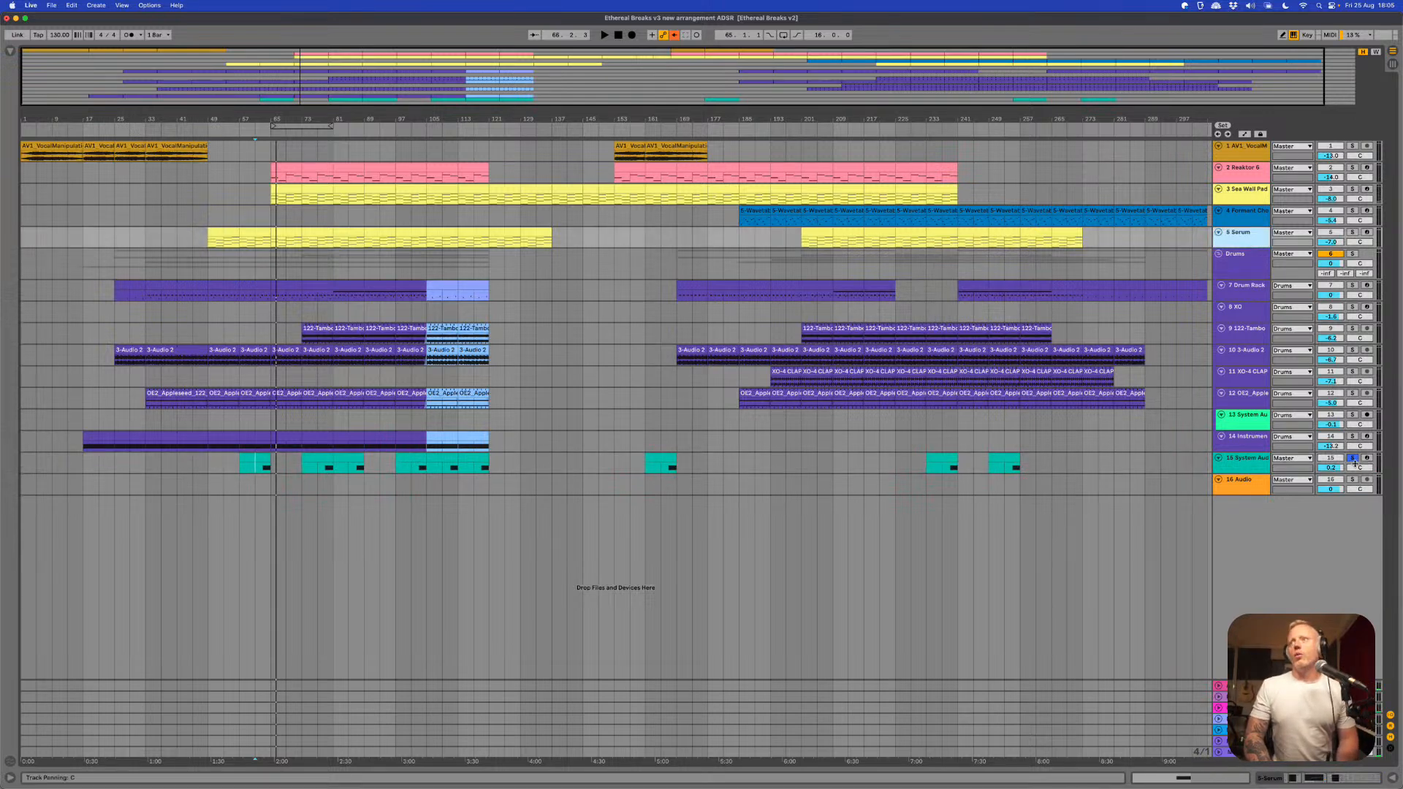
click(1353, 459)
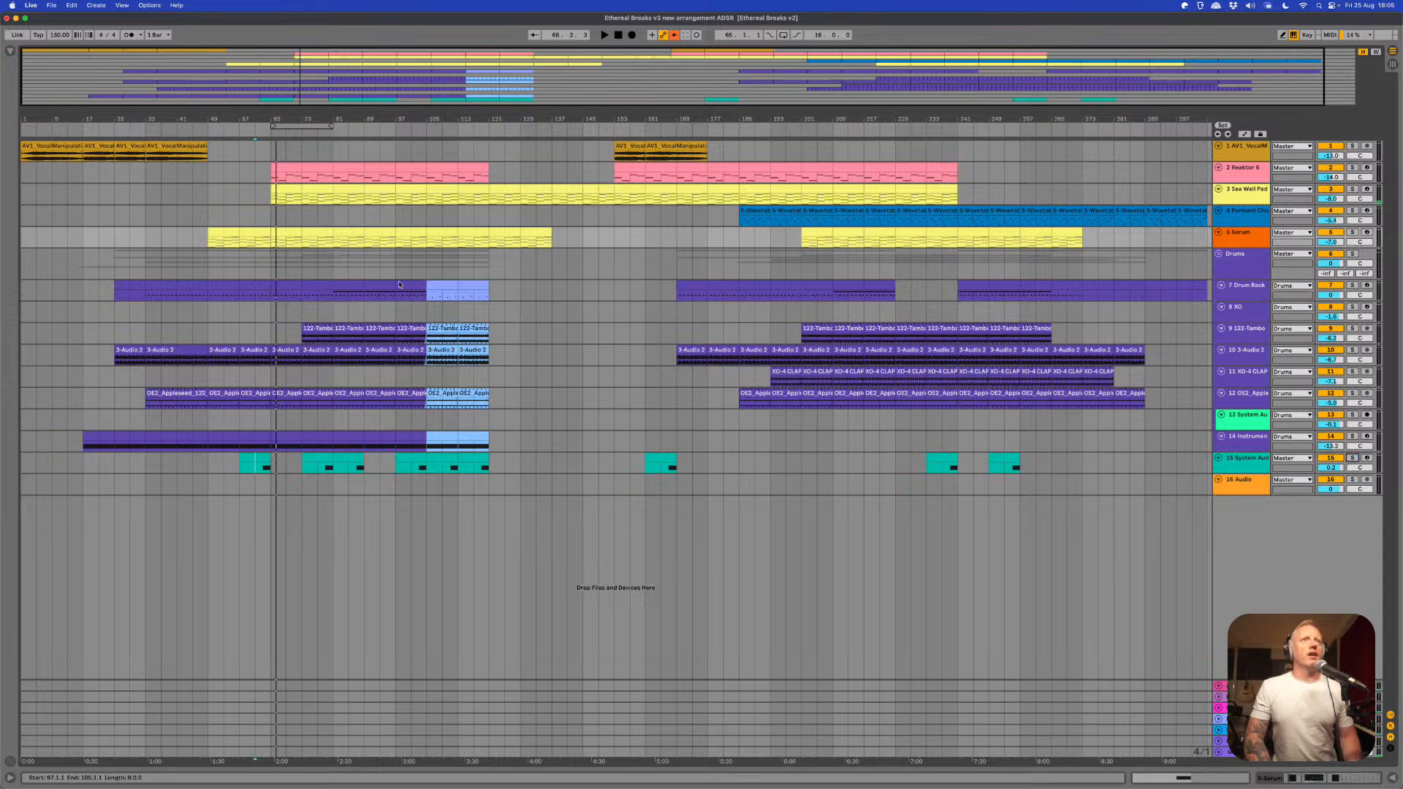
click(271, 224)
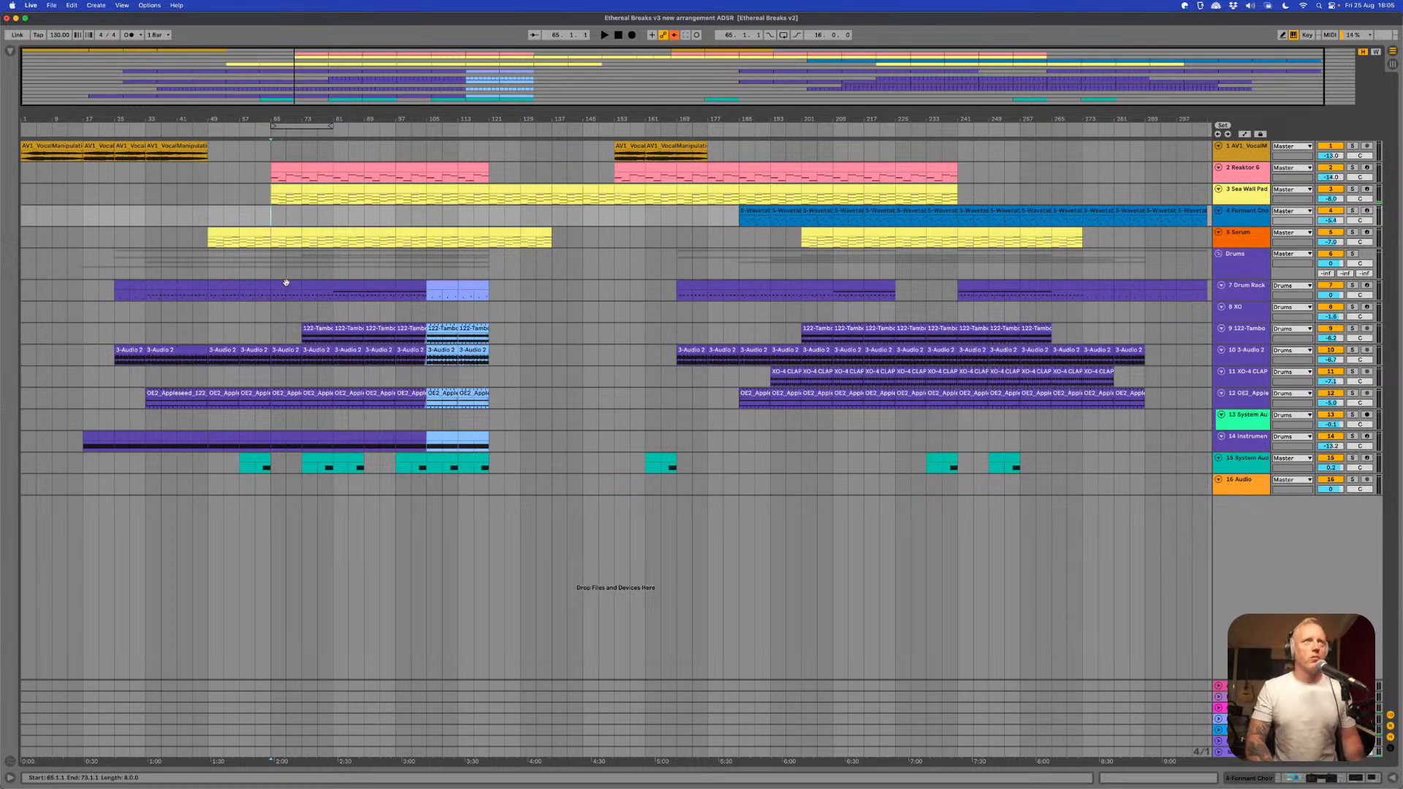
key(space)
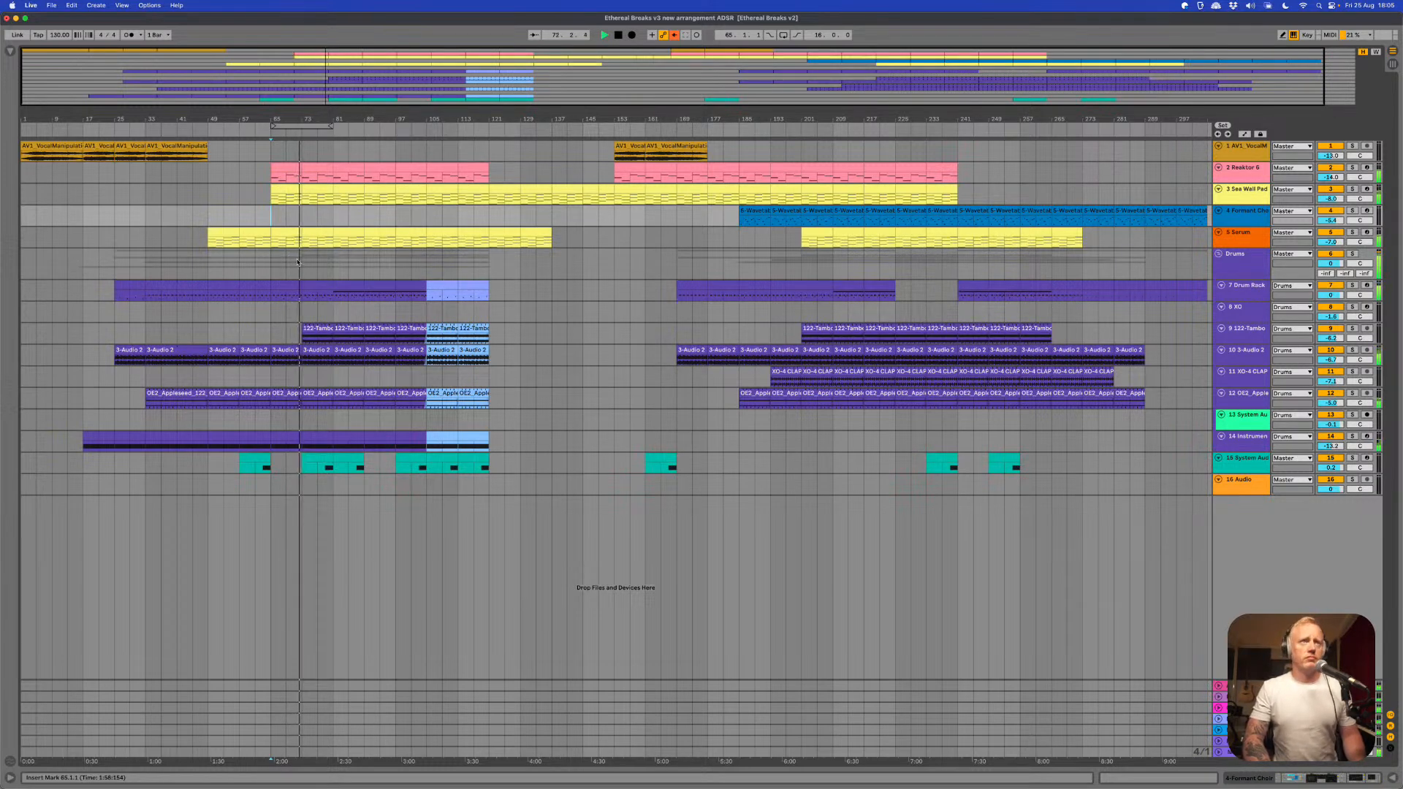
key(space)
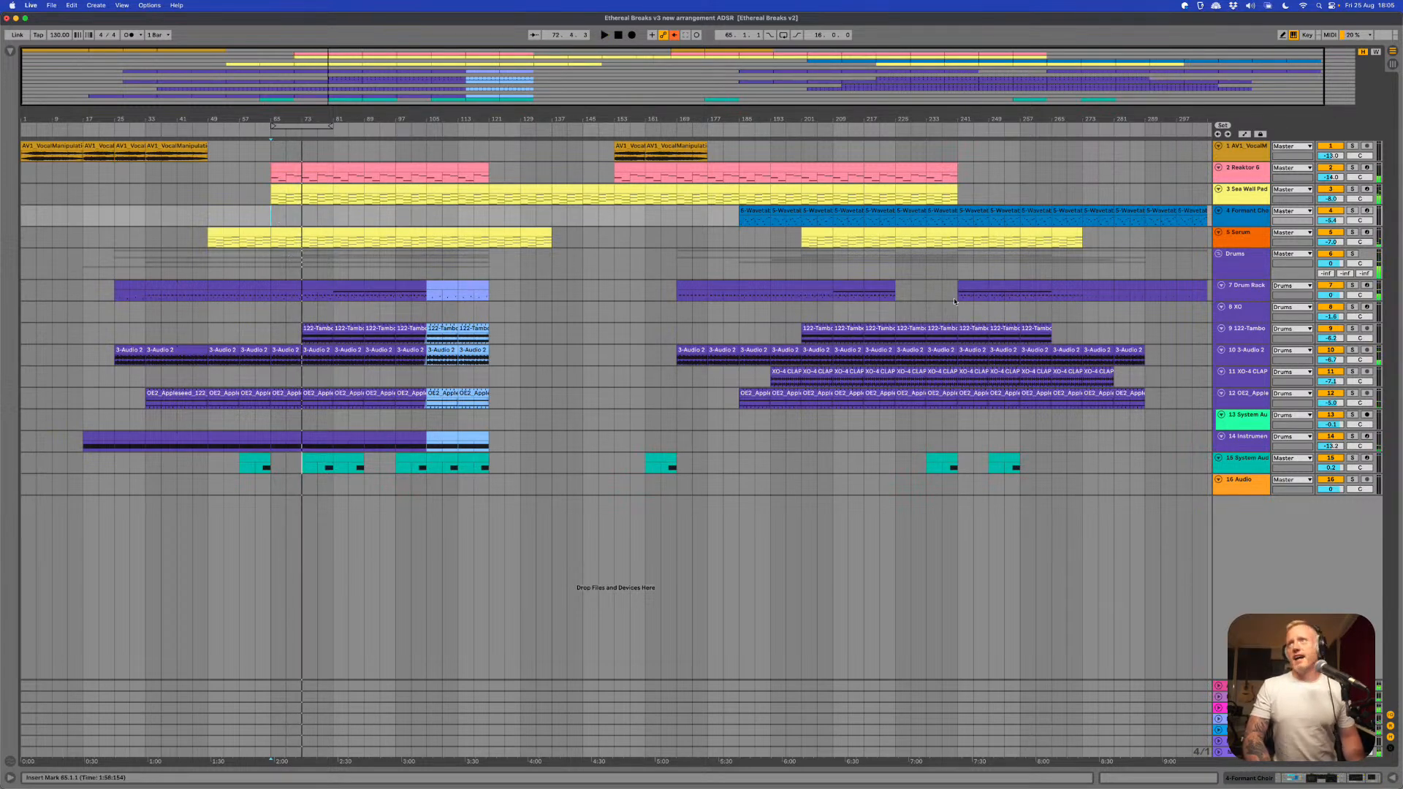
- Solo the Sea Wall Pad track and start looped playback of bars 65 to 81
click(1240, 198)
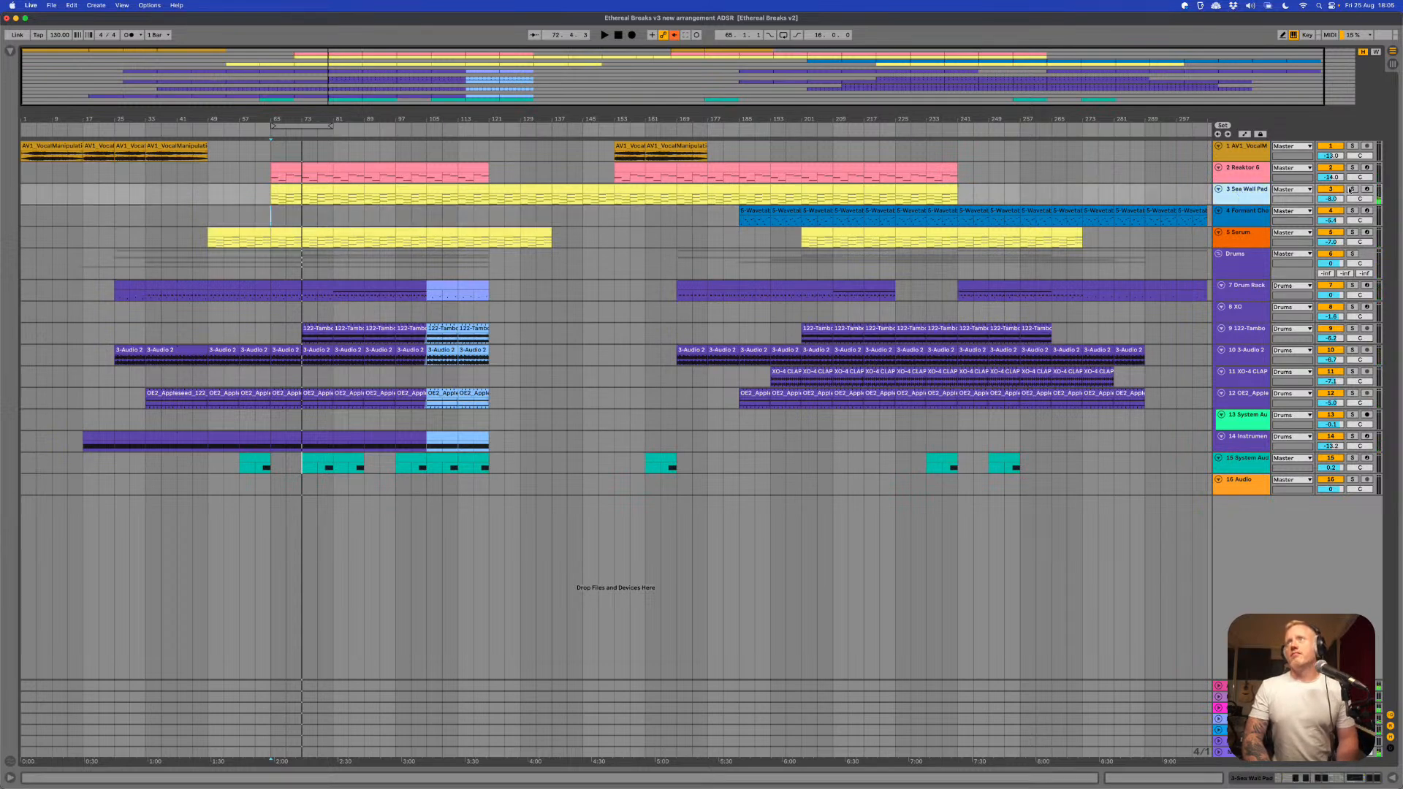
click(1352, 189)
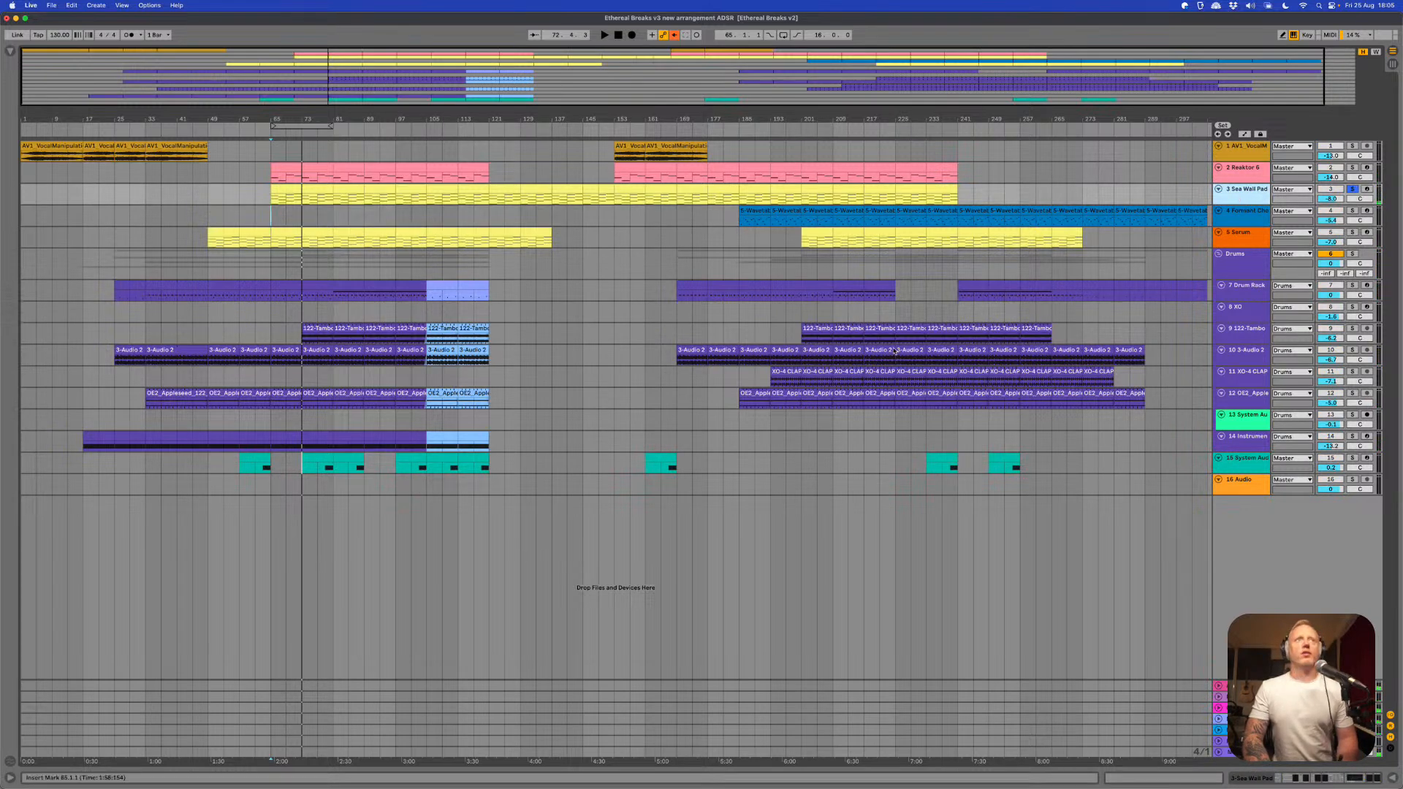
drag(275, 206, 335, 244)
key(space)
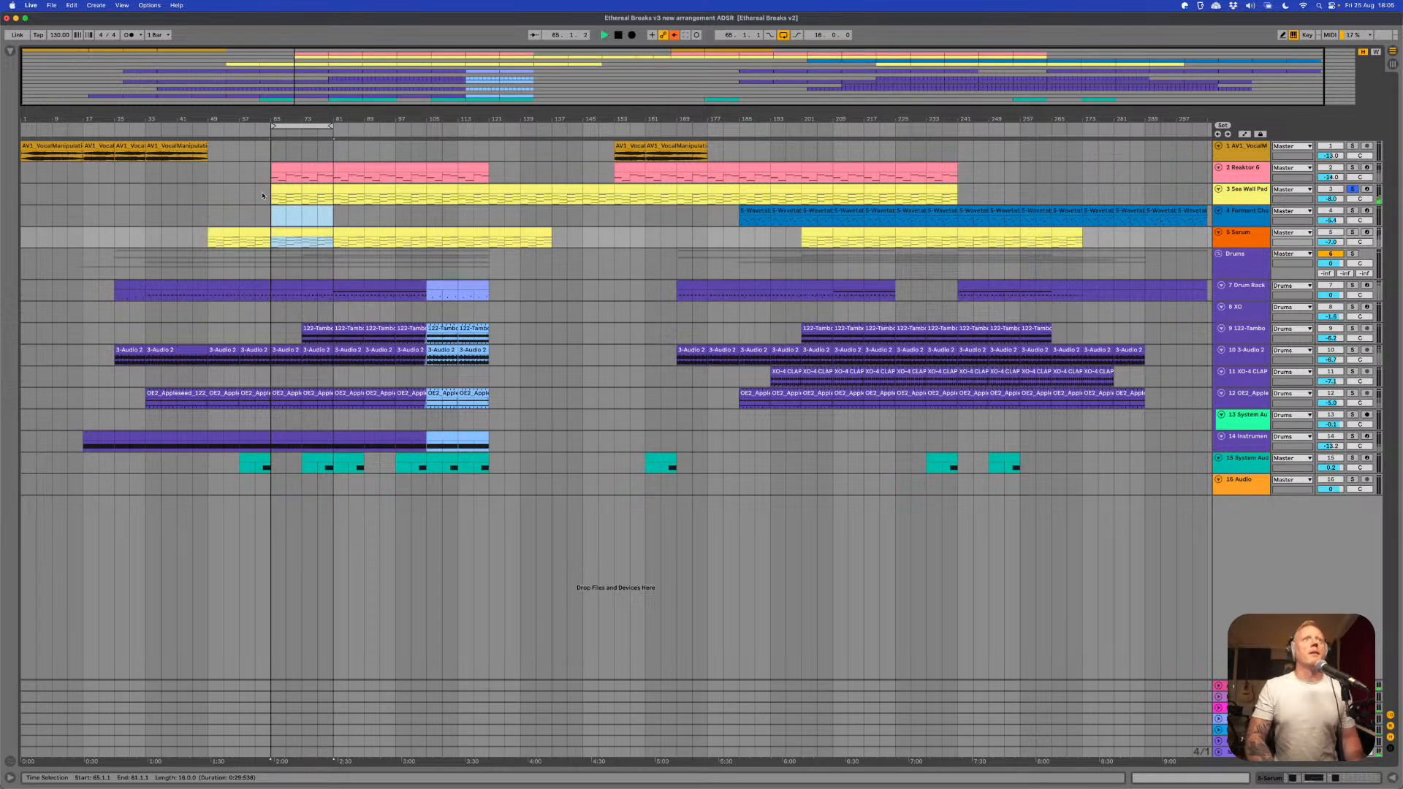
click(270, 196)
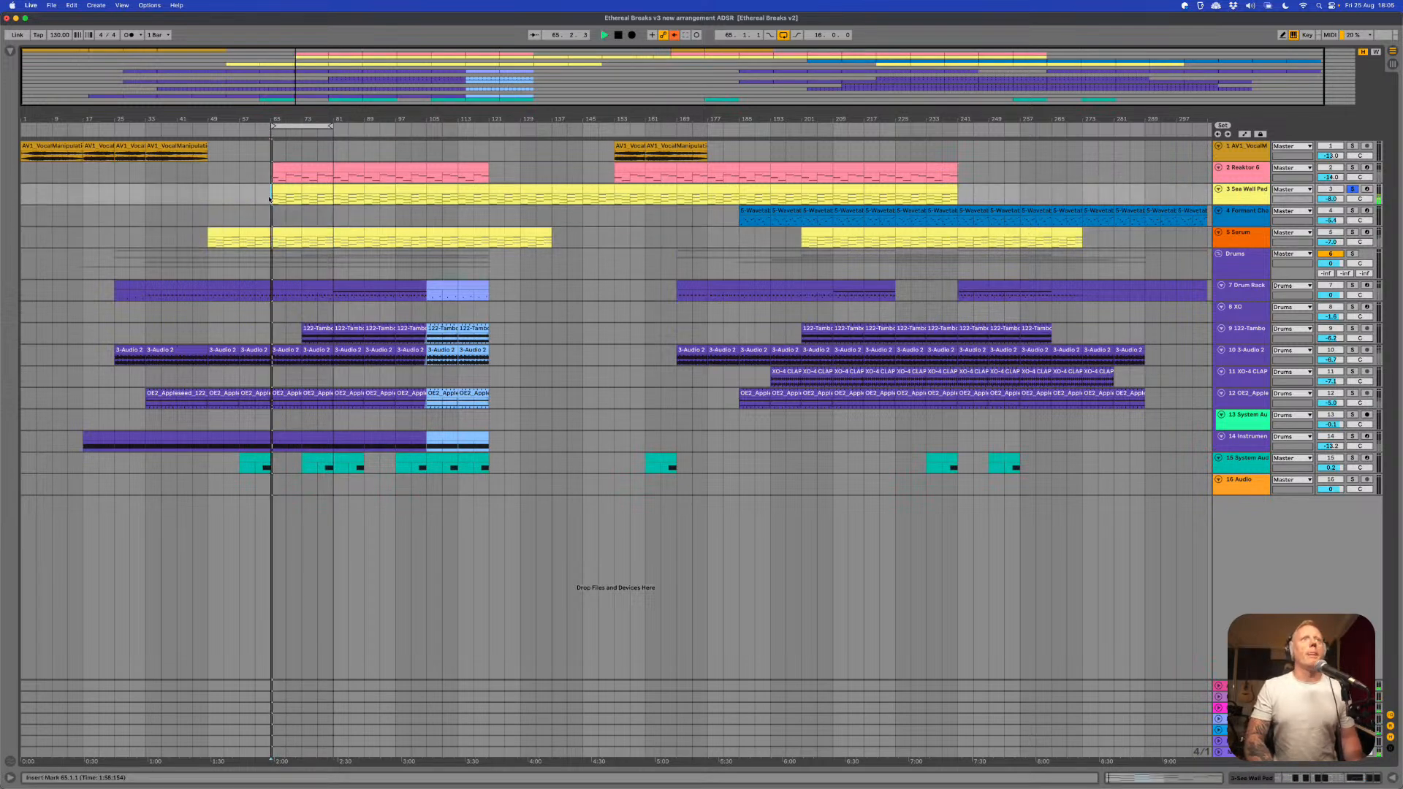
- Fold the Sea Wall Pad track and open the Transit plug-in from its device chain
click(1218, 189)
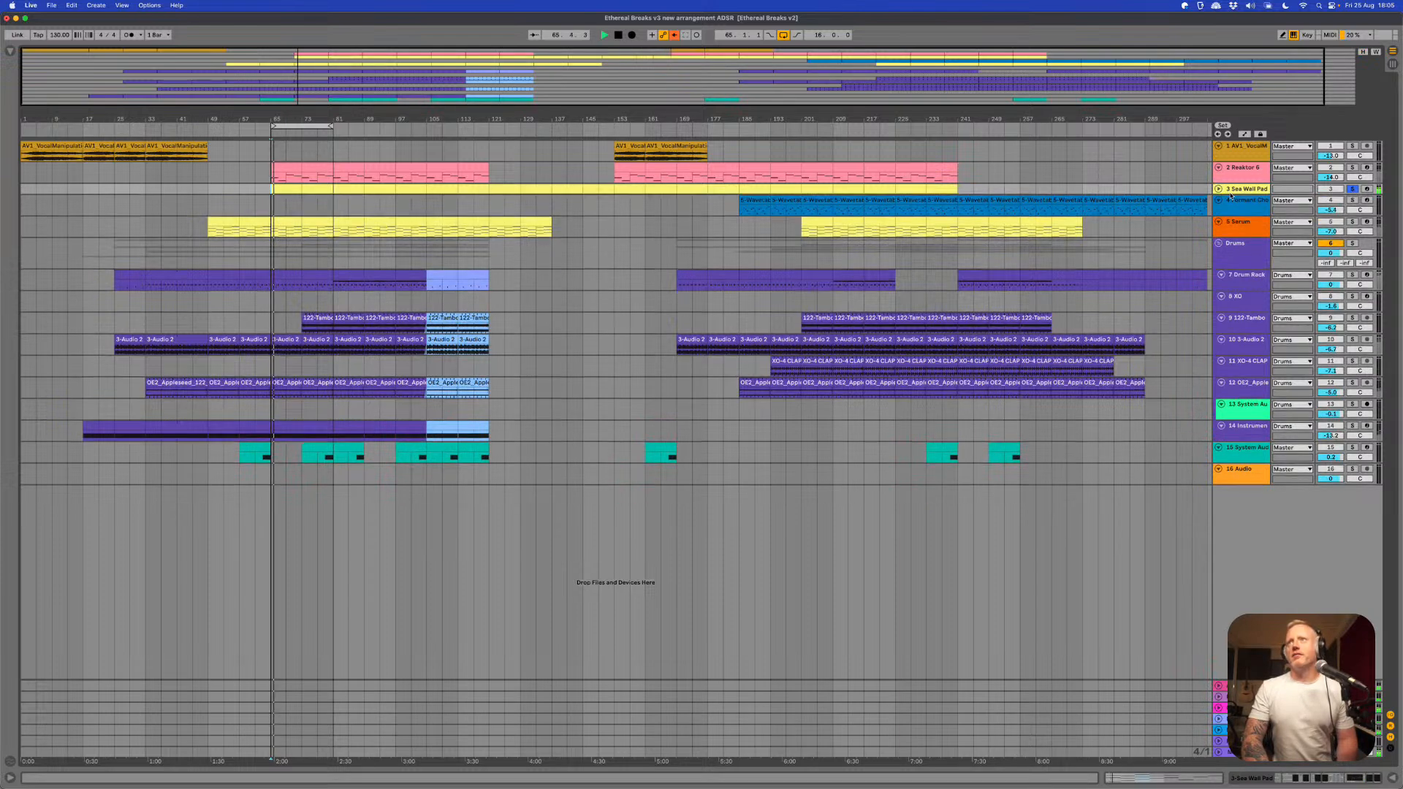
double_click(1236, 191)
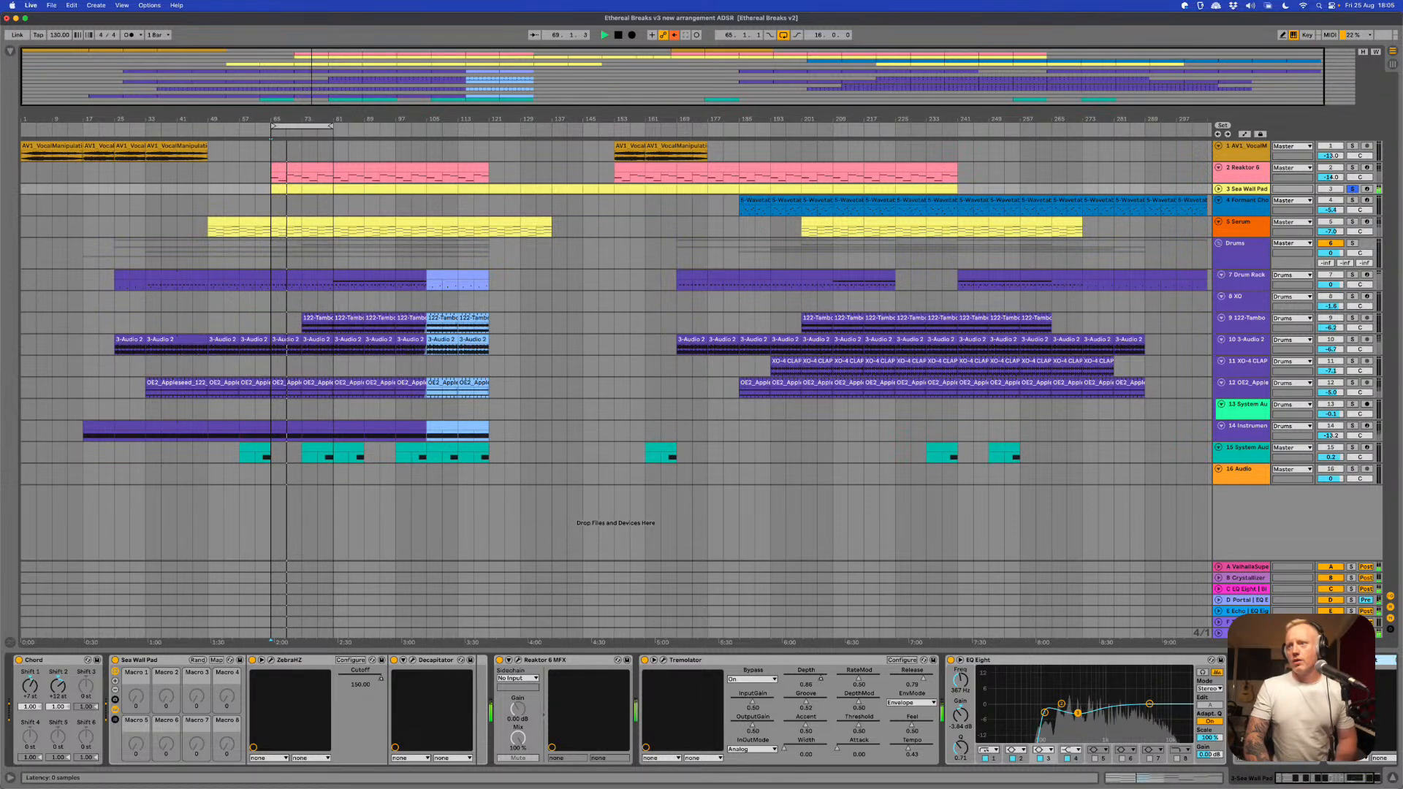
click(1255, 660)
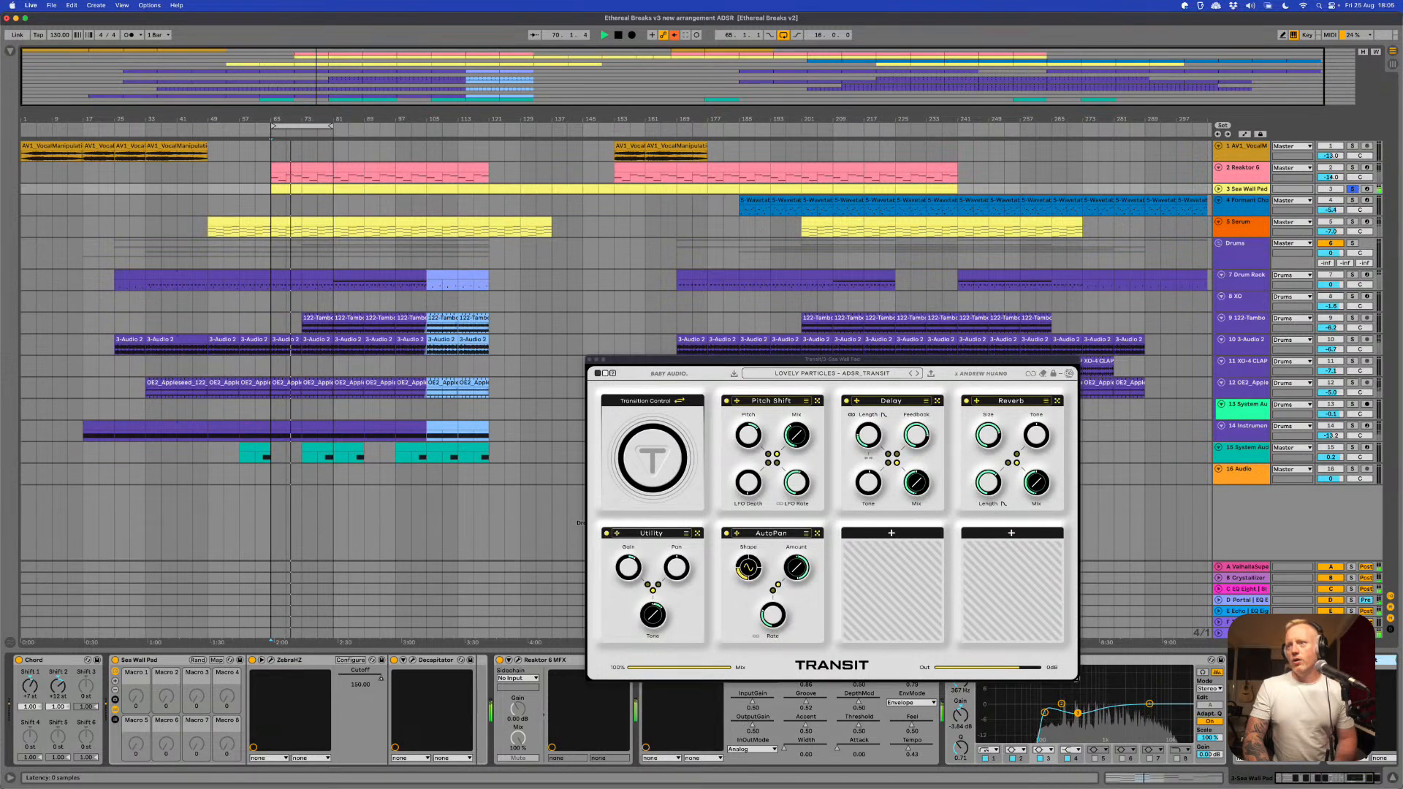
- Enlarge the Transit plug-in window and position it centrally over the arrangement
click(713, 361)
drag(712, 361, 510, 175)
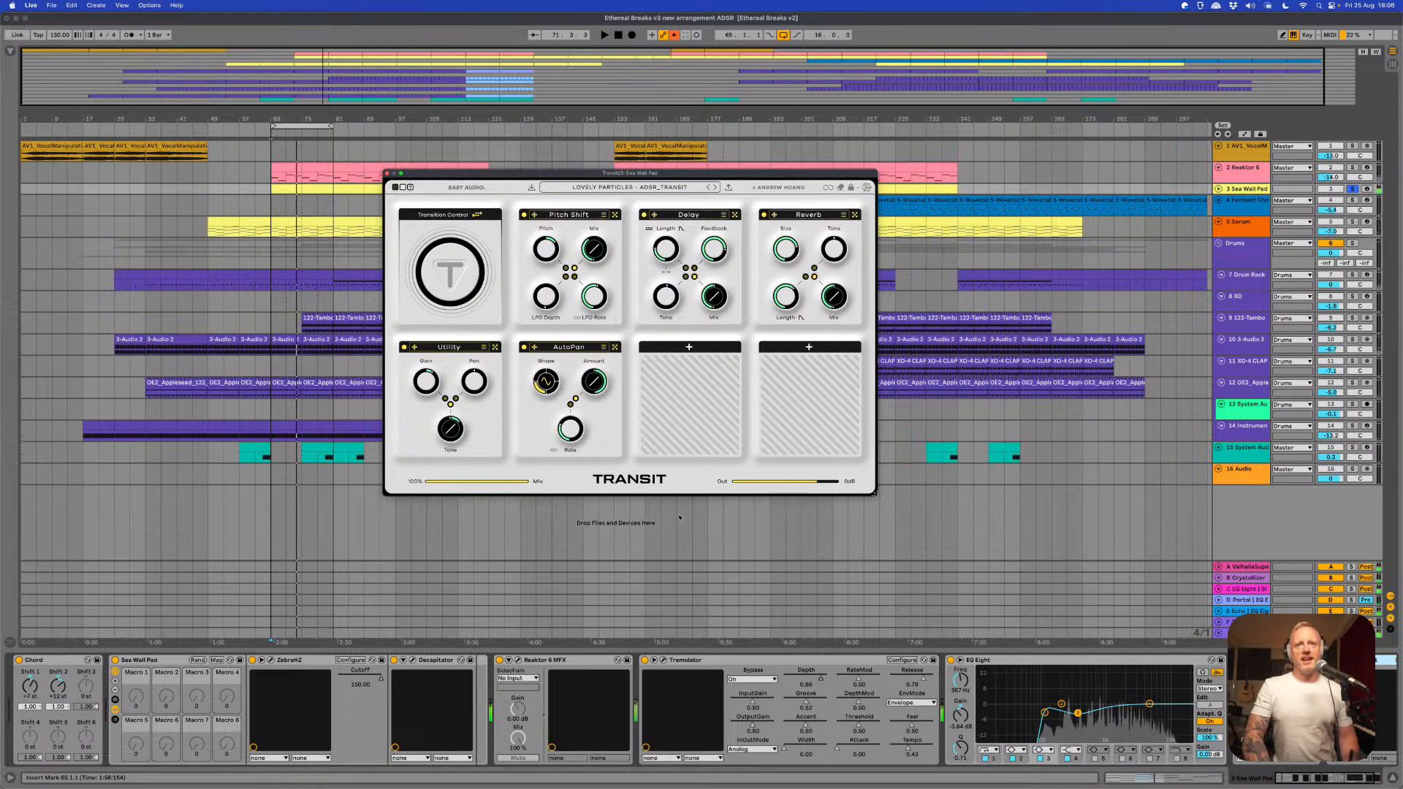
drag(874, 493, 1016, 652)
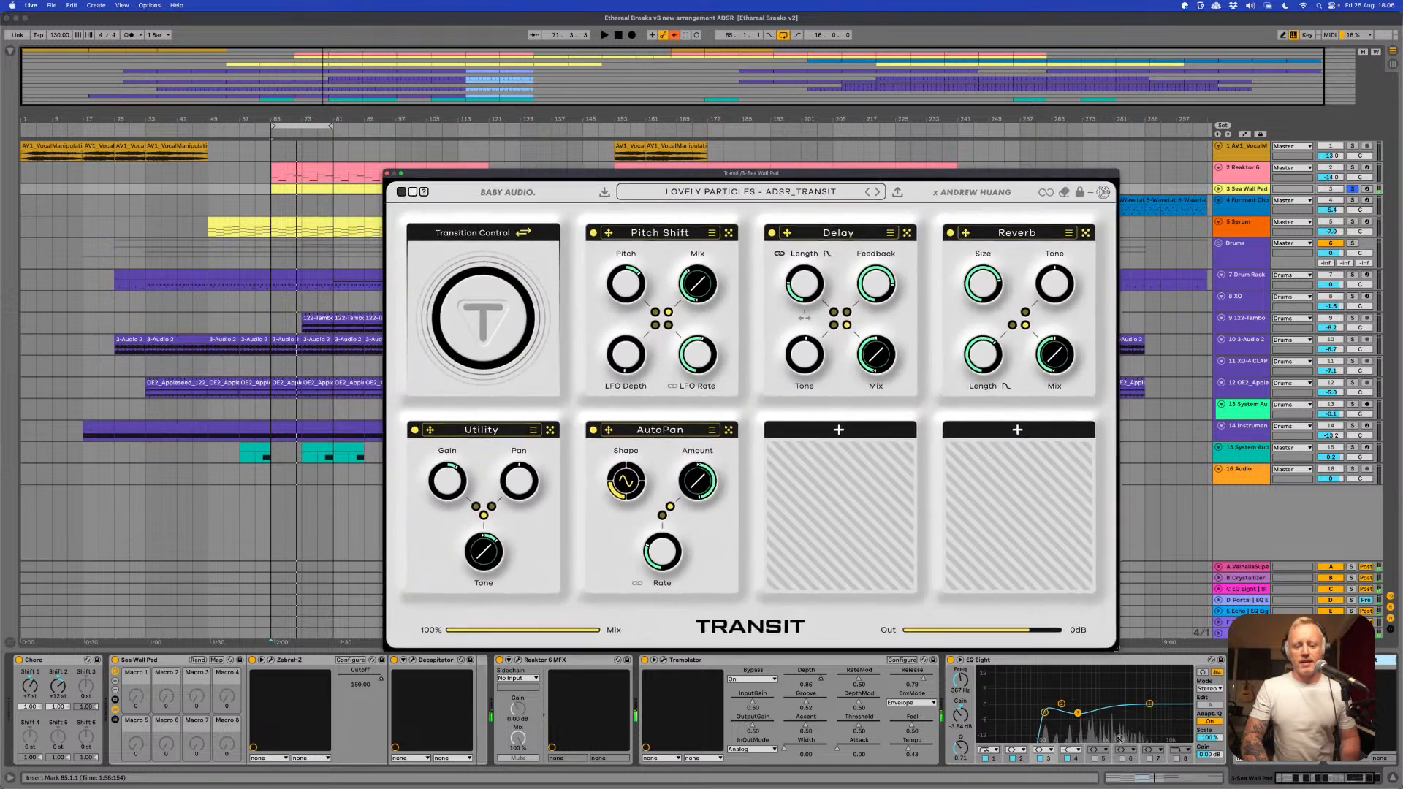
drag(675, 175, 517, 168)
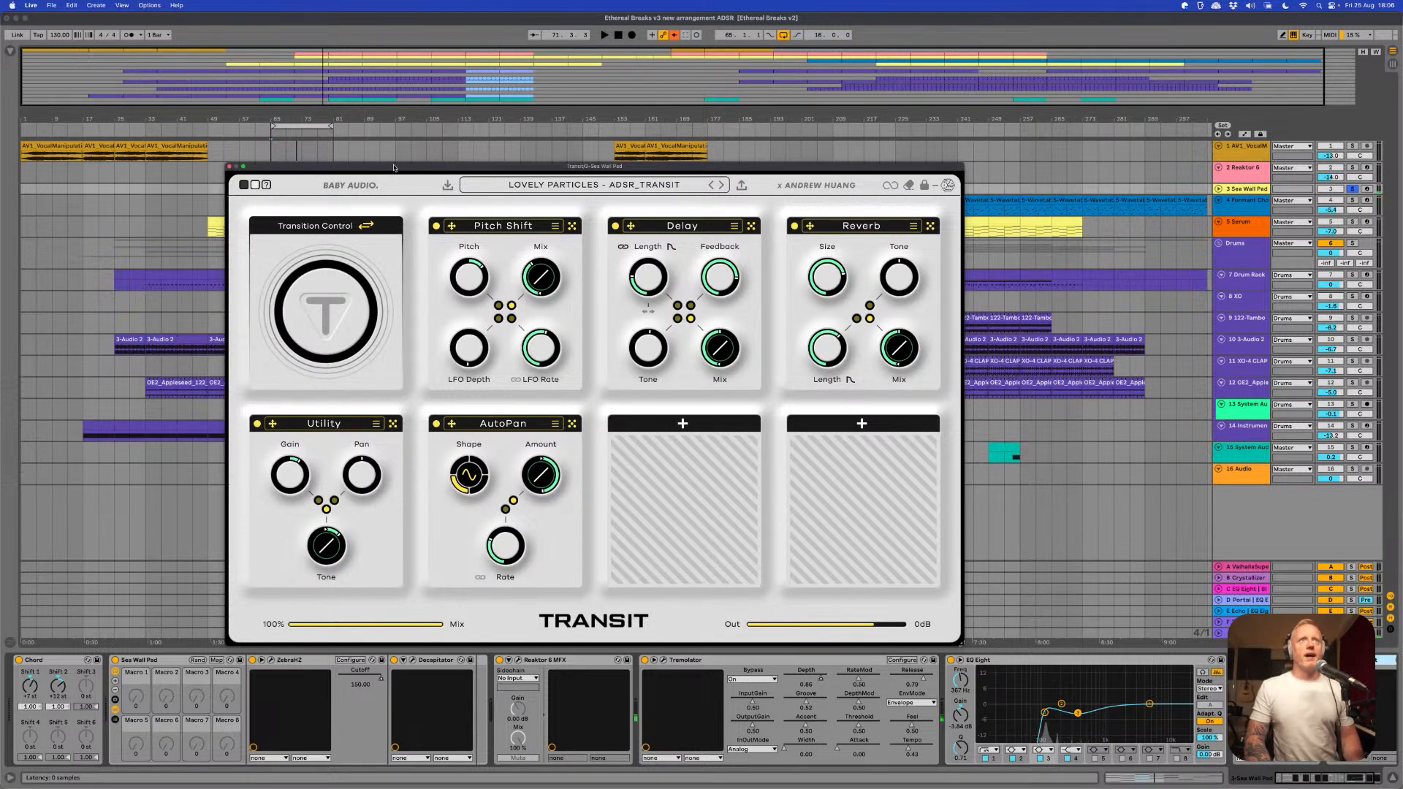
drag(393, 170, 429, 176)
- Audition the looped pad while sweeping Transit's Transition Control up to maximum and back to zero
drag(358, 286, 362, 354)
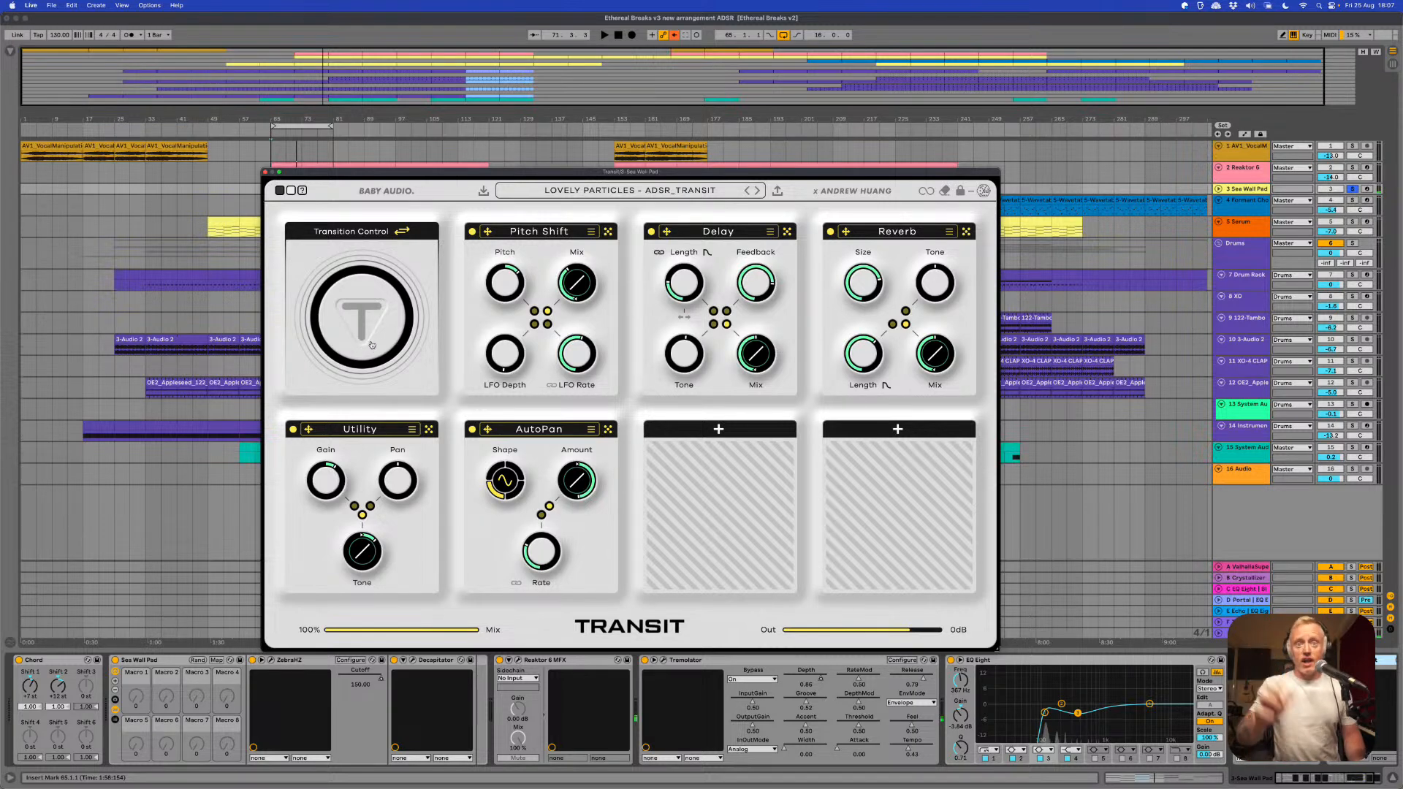
key(space)
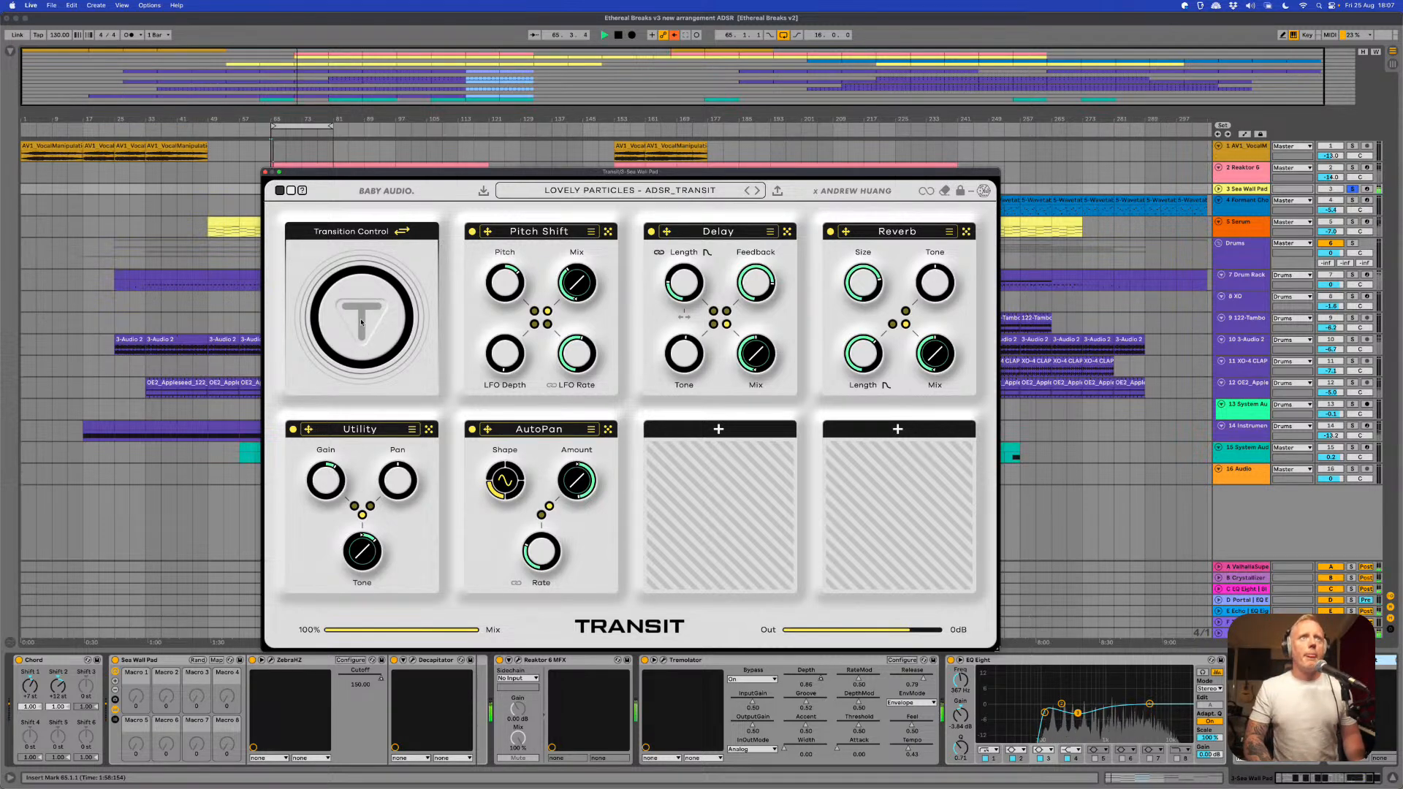
drag(361, 317, 352, 198)
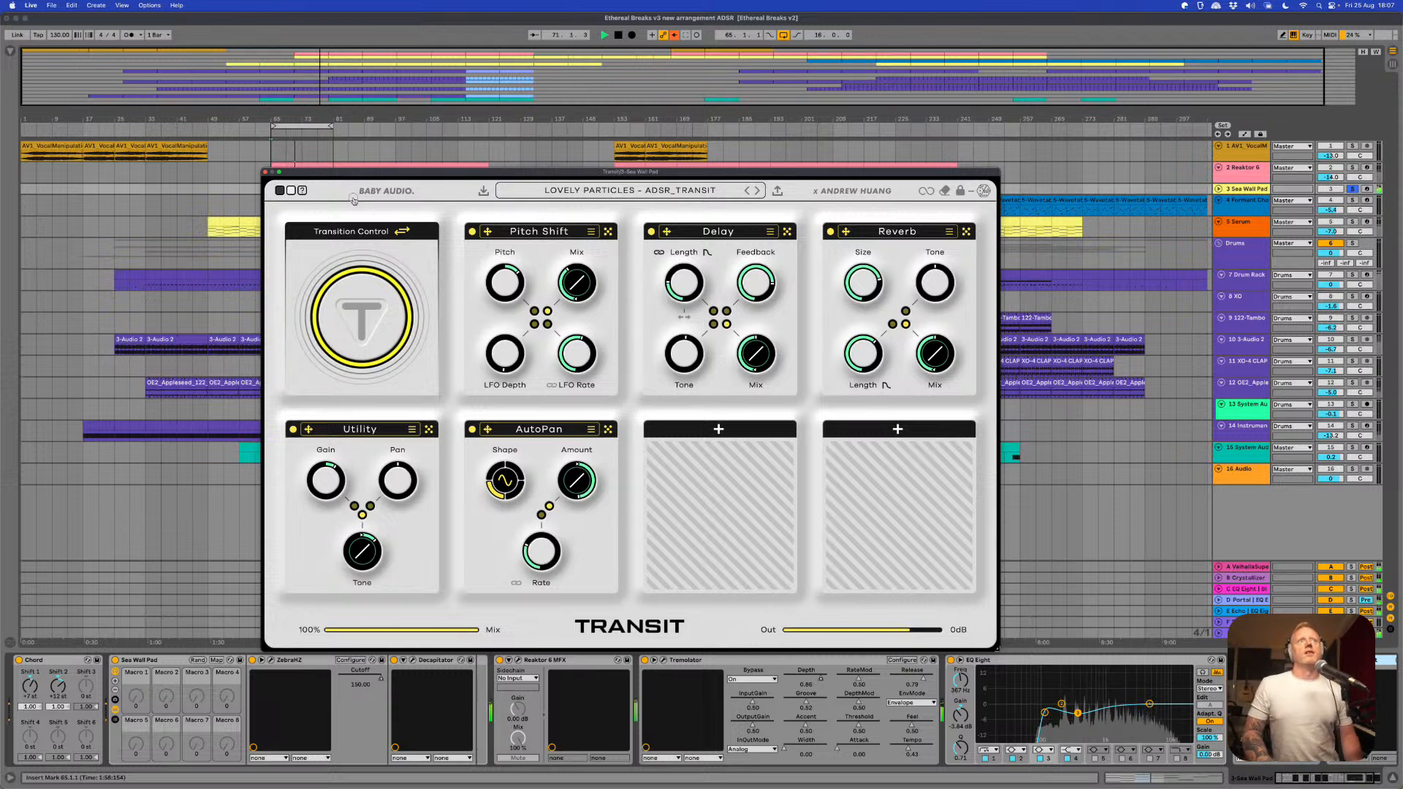
drag(360, 298, 391, 413)
key(space)
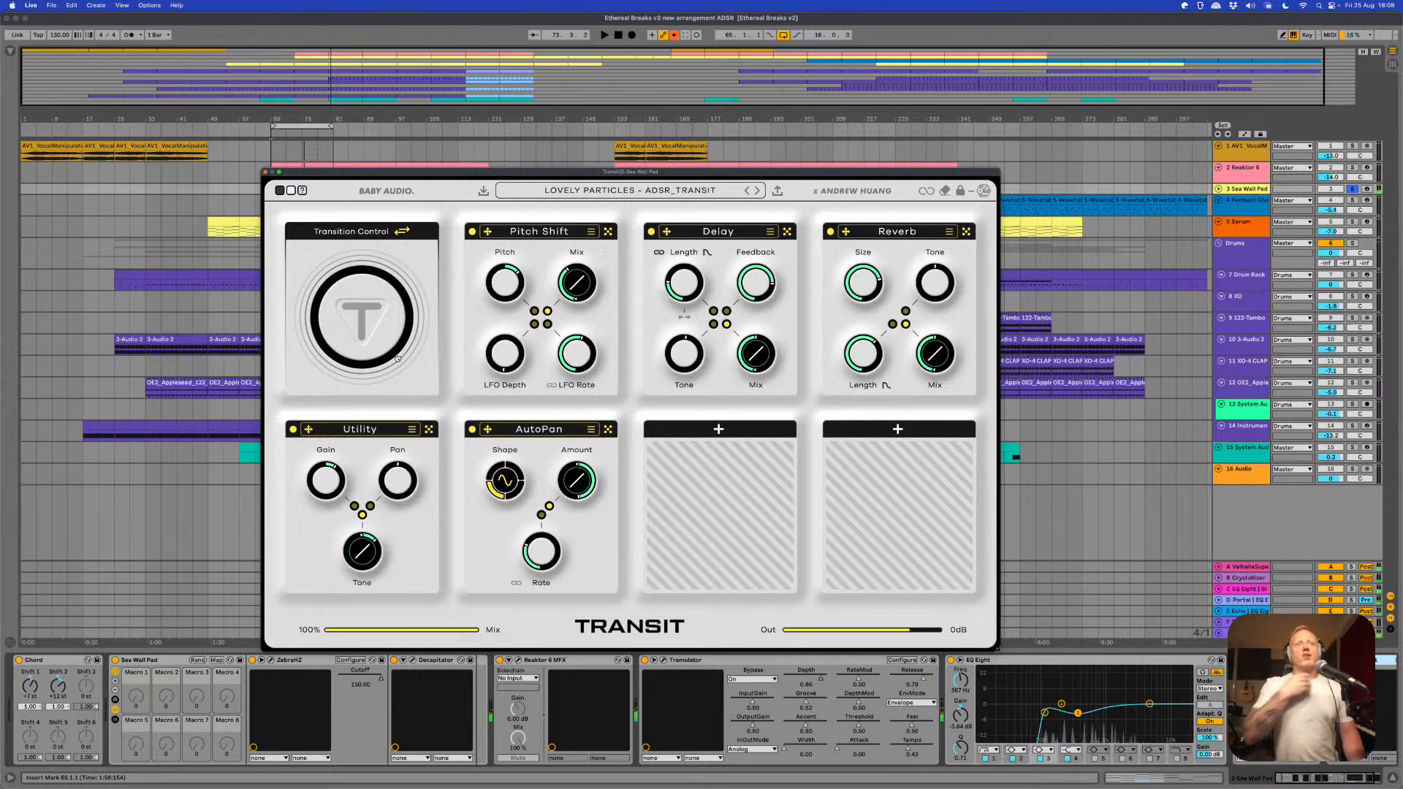
- Examine the effects available for Transit's two empty module slots, ending with the list open in the slot beside AutoPan
mouse_move(512, 285)
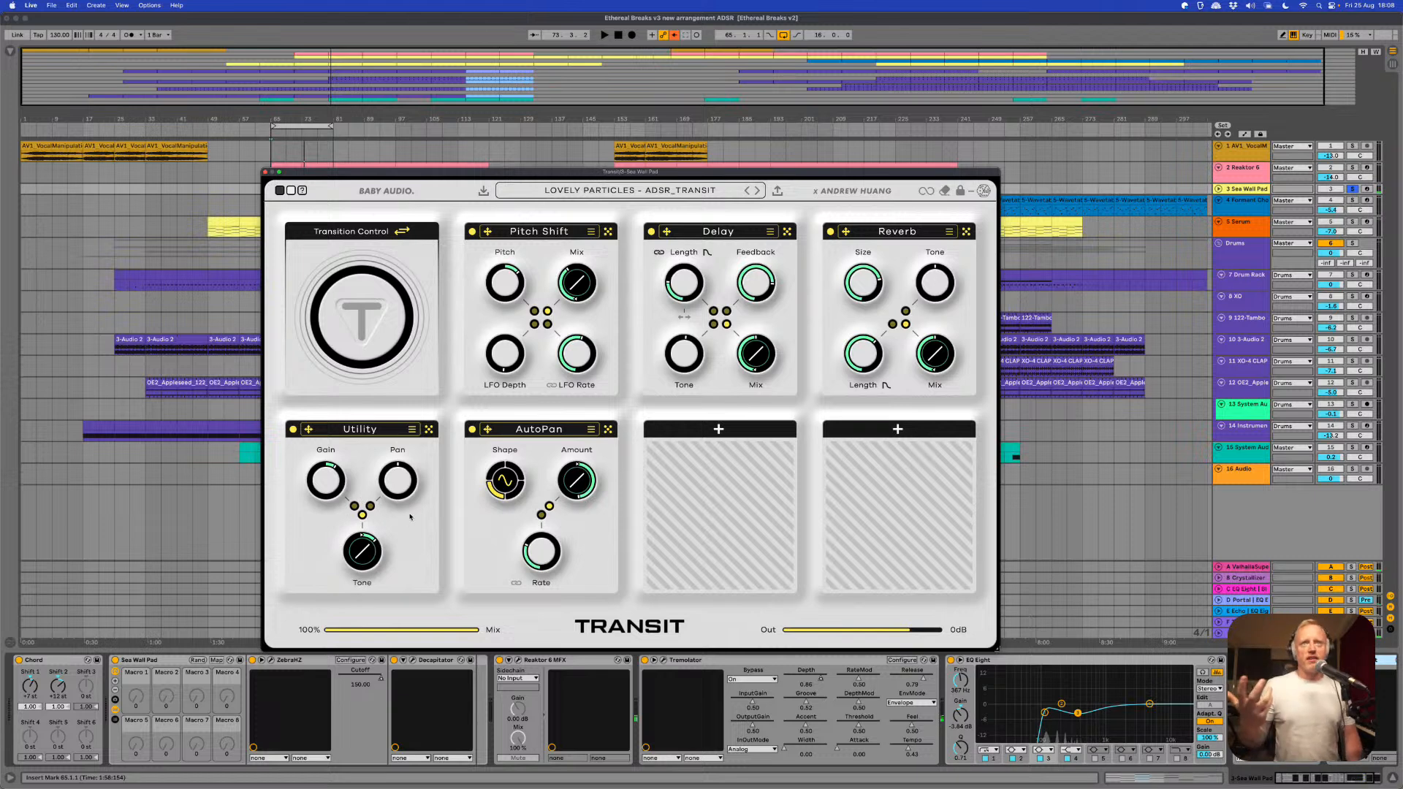
mouse_move(493, 483)
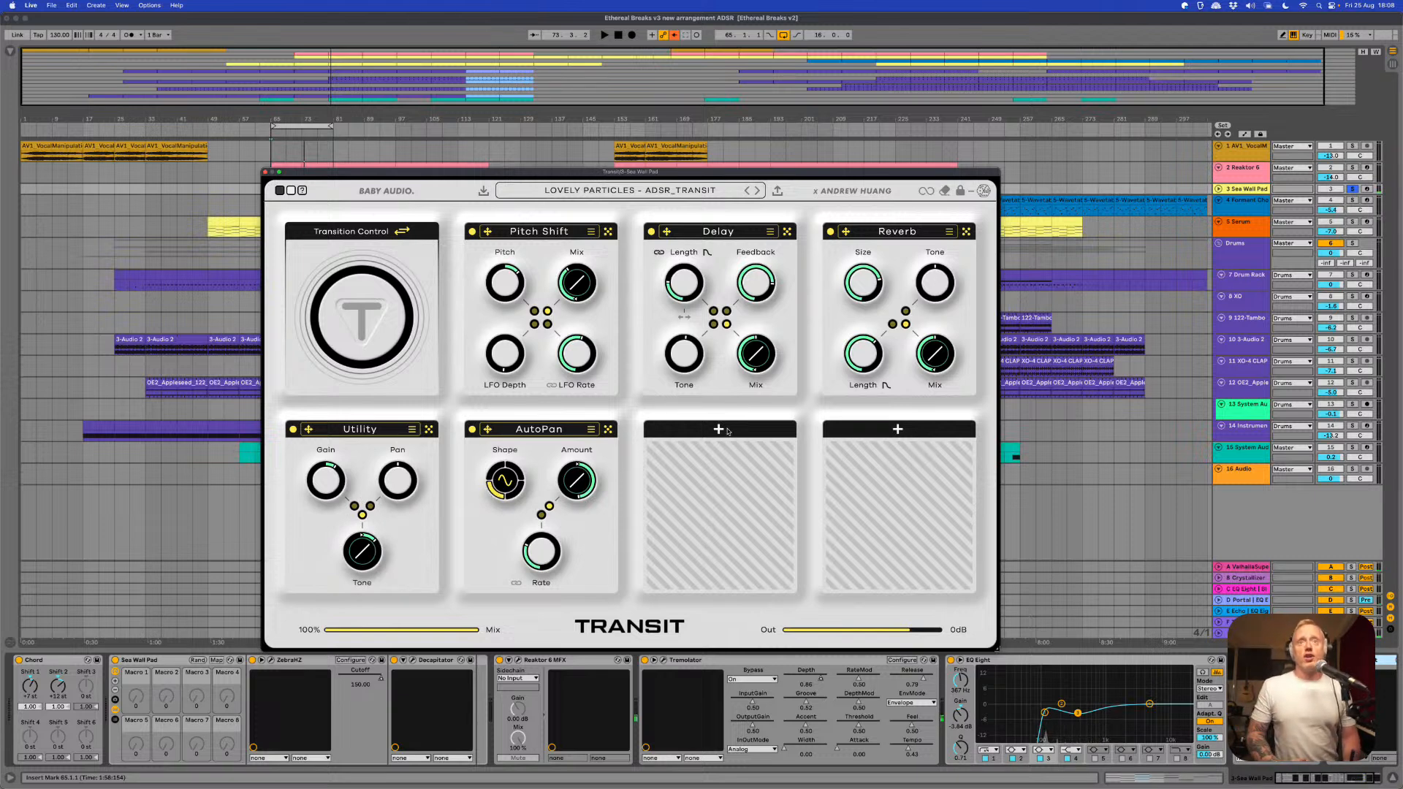
click(720, 430)
click(898, 429)
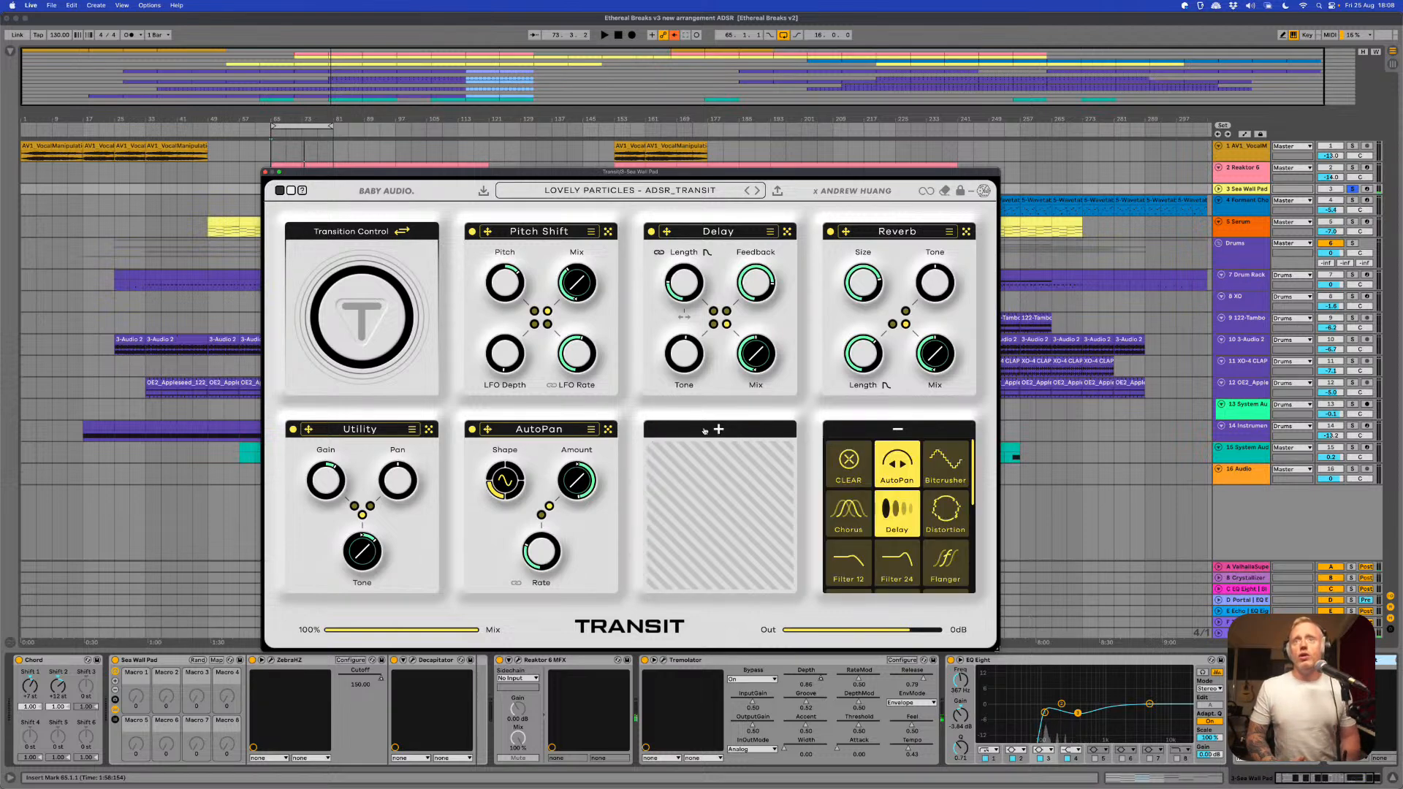
click(718, 432)
click(895, 431)
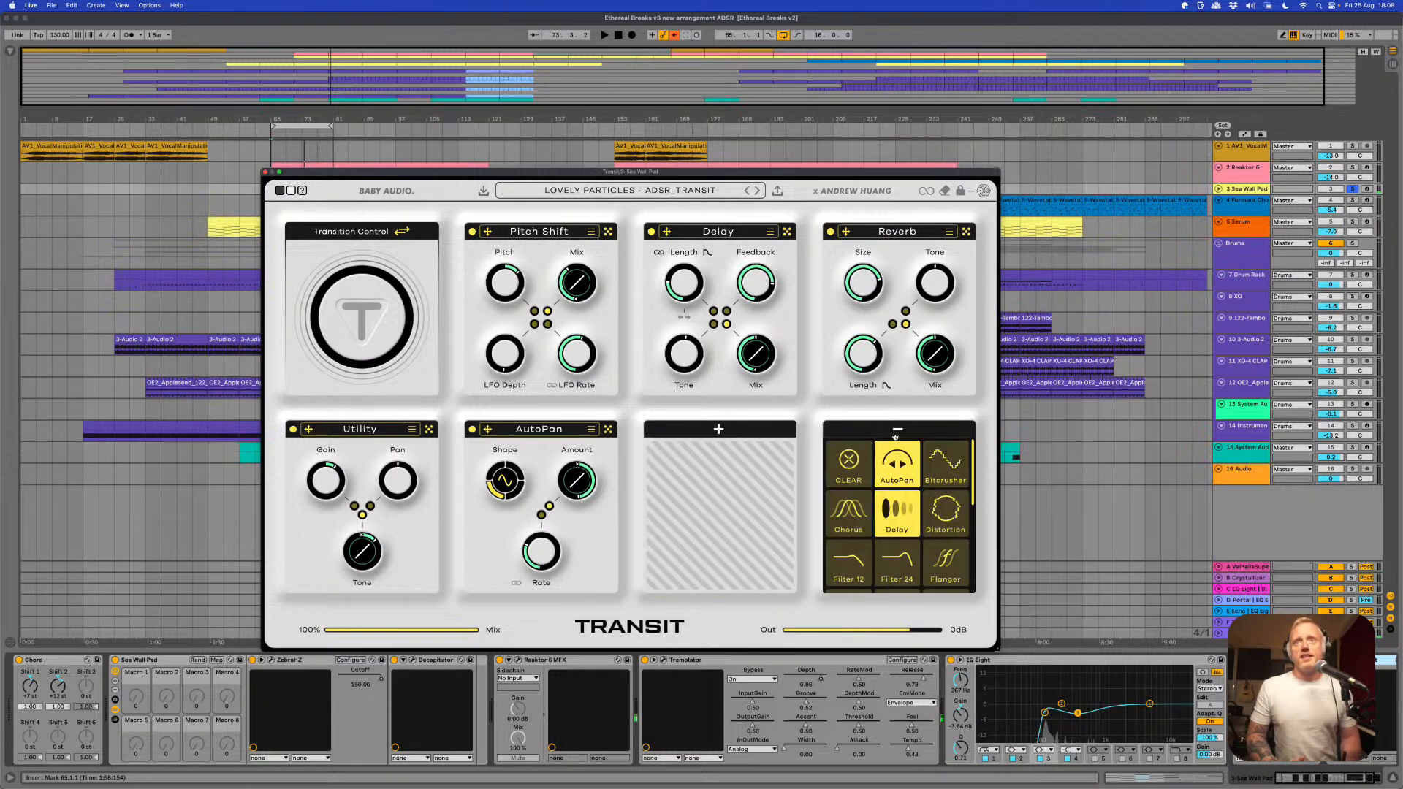
click(720, 429)
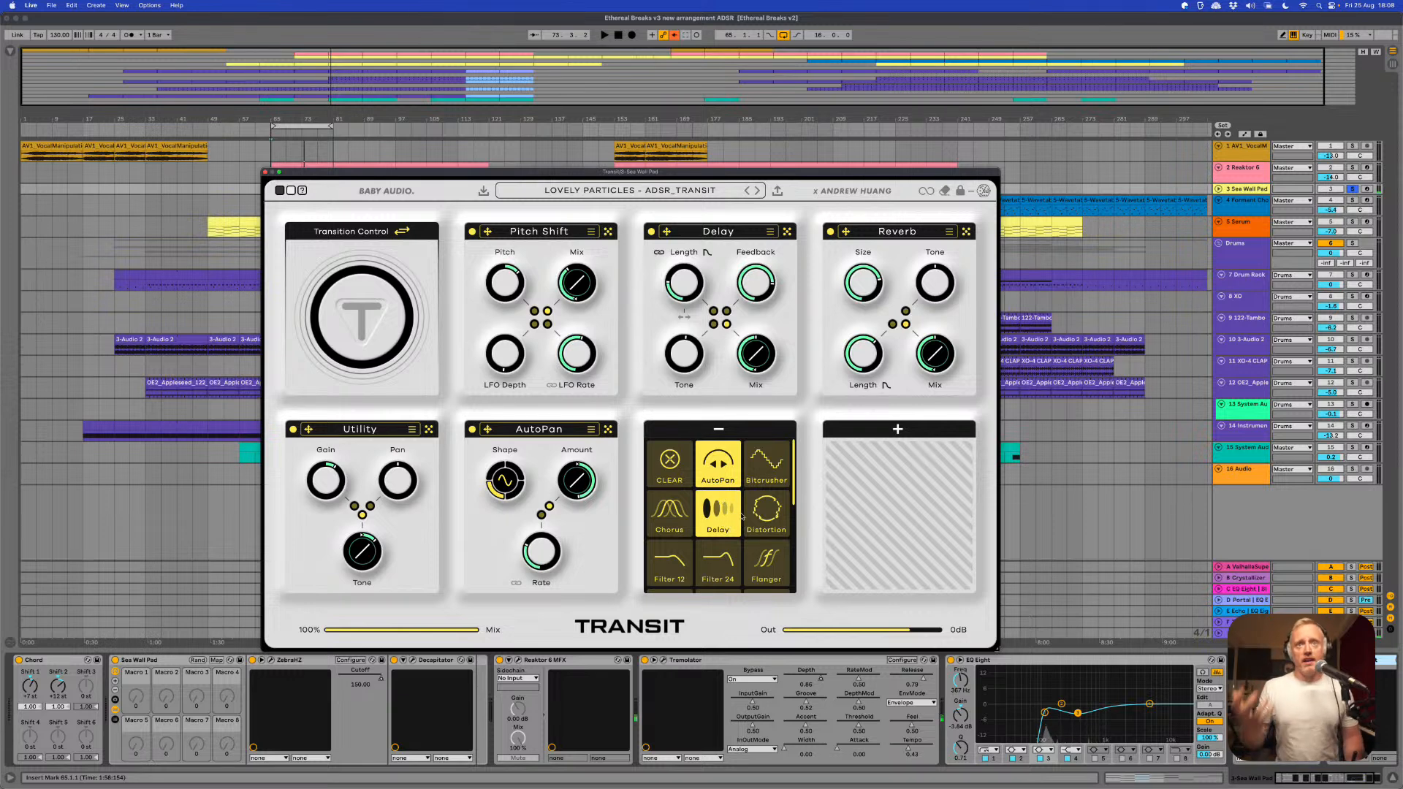
- Close the effects list in the empty slot and switch Transit's Transition Control to its motion settings
click(717, 430)
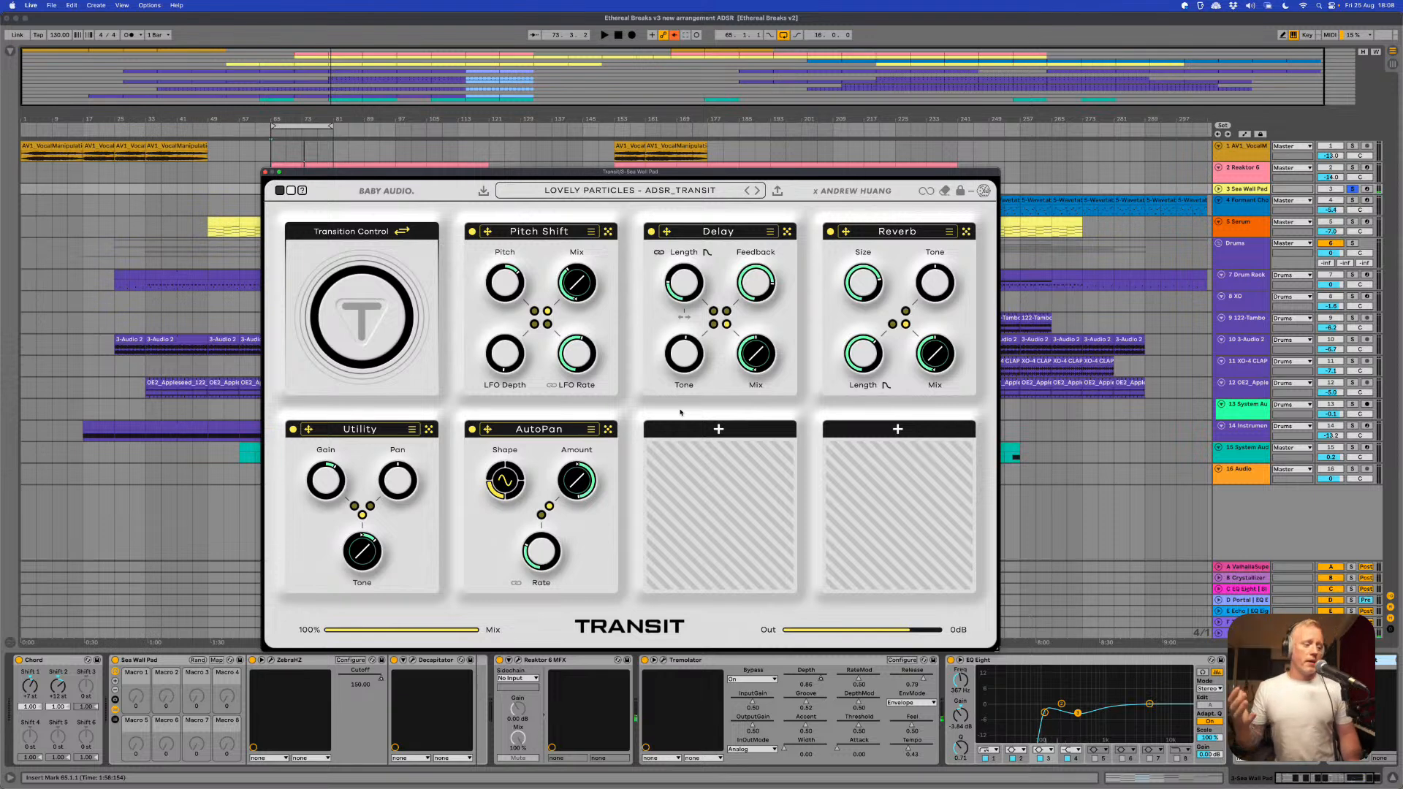
mouse_move(697, 369)
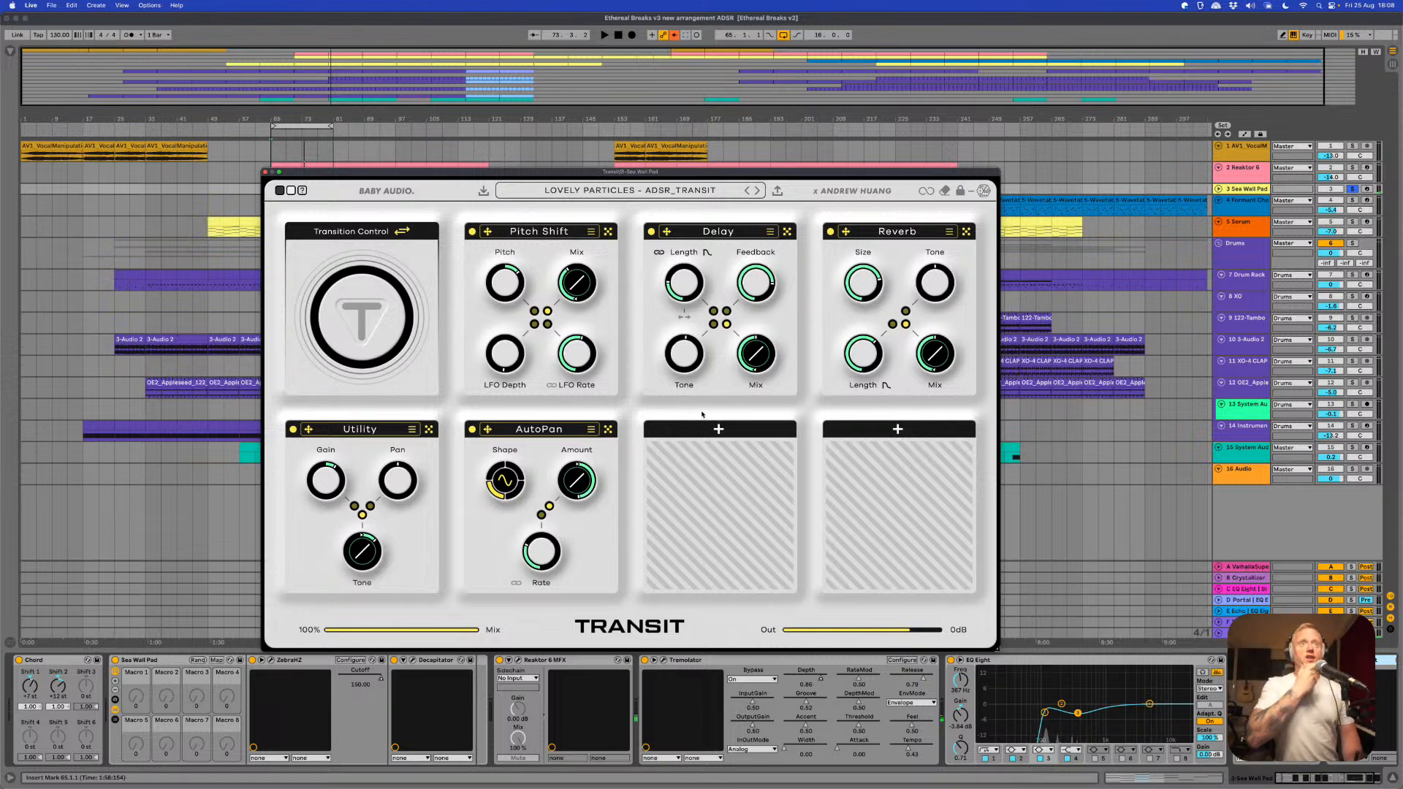
drag(353, 320, 385, 341)
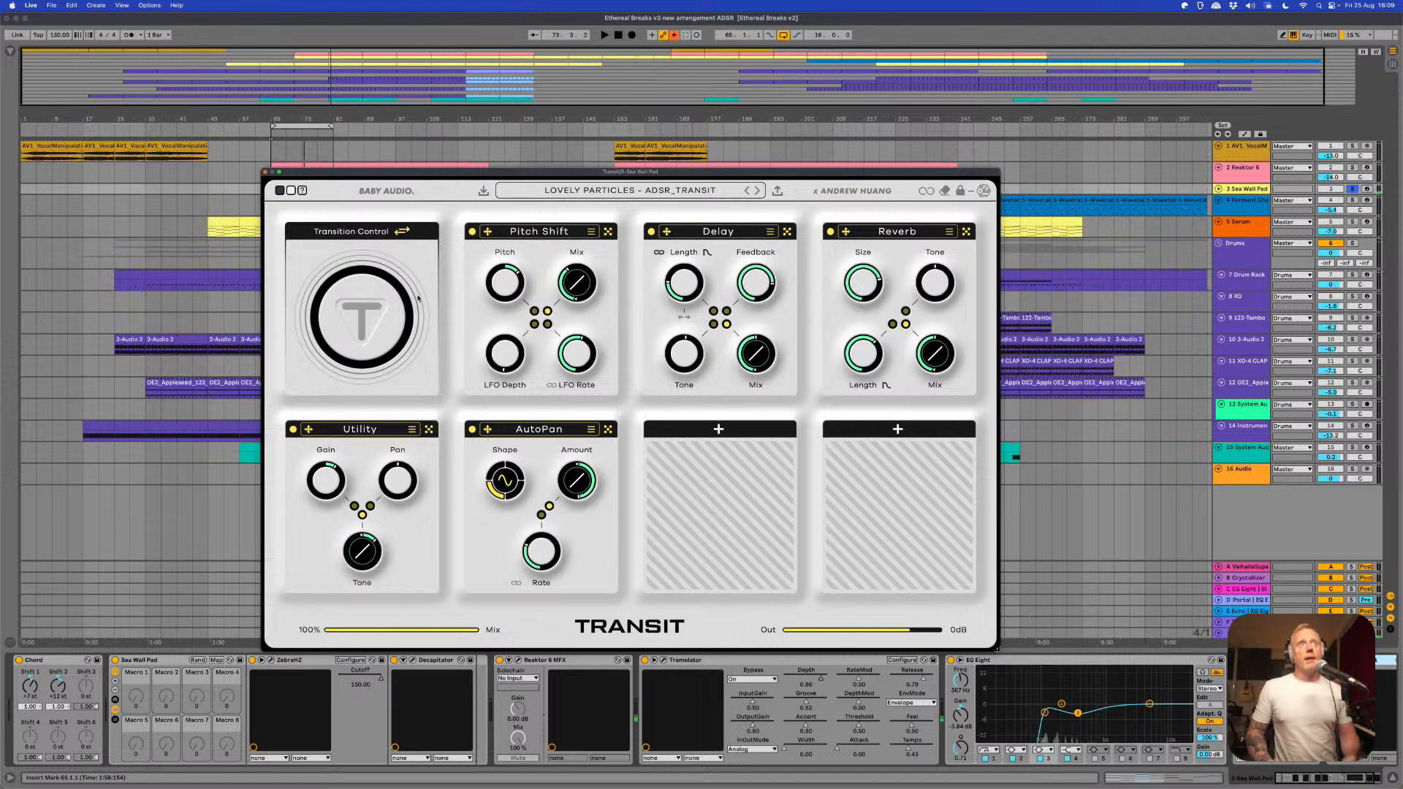
click(401, 233)
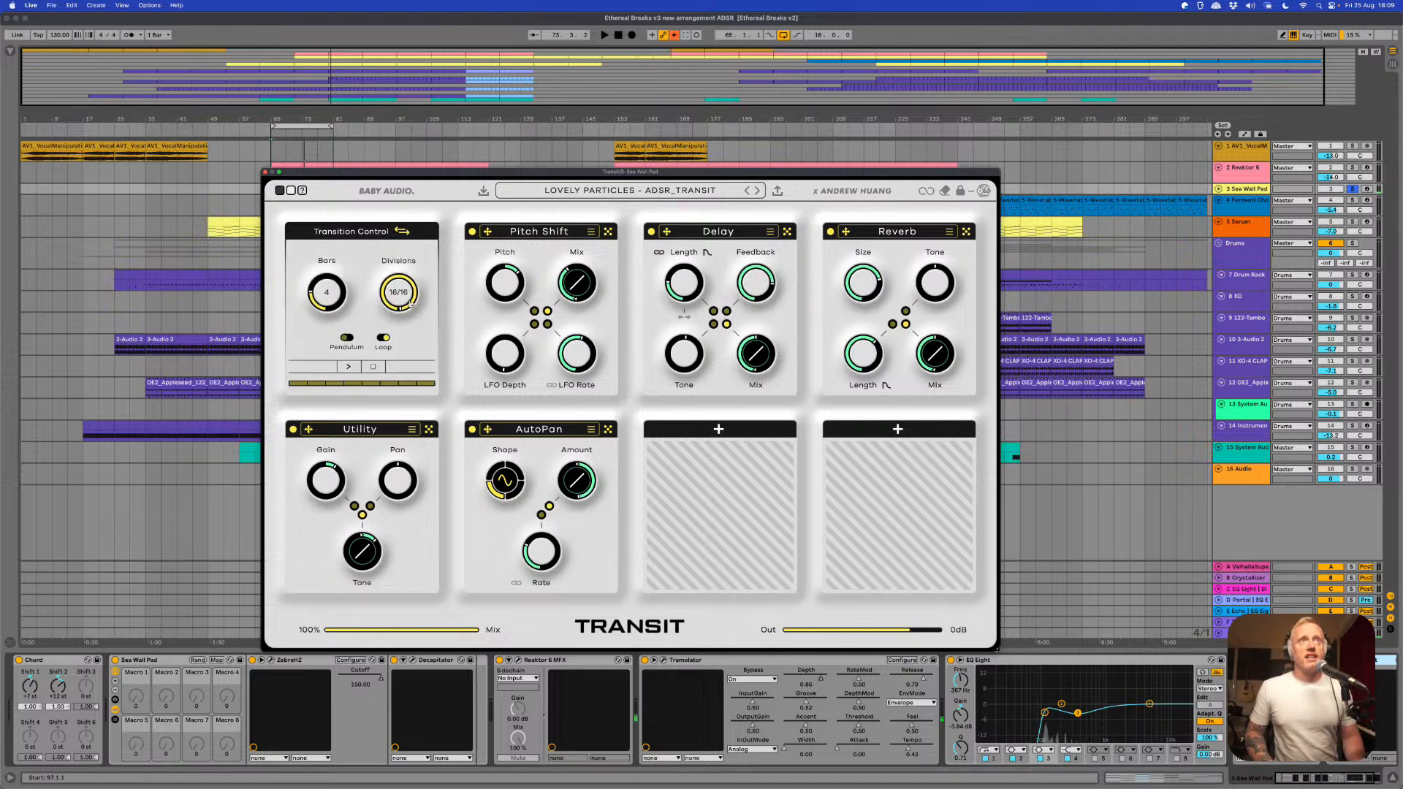
- Run the 4-bar transition motion with Loop on and audition it with the looped pad
click(347, 367)
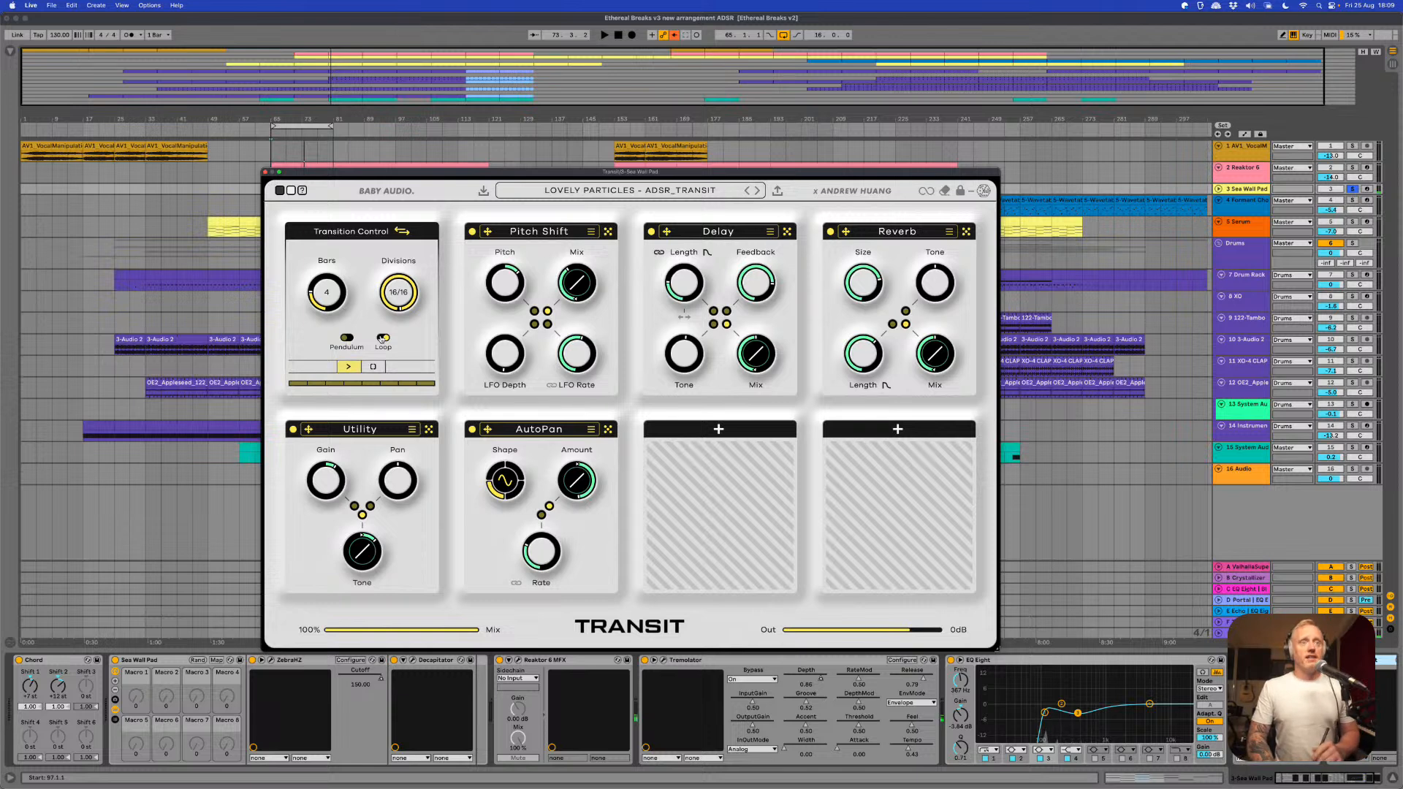
key(space)
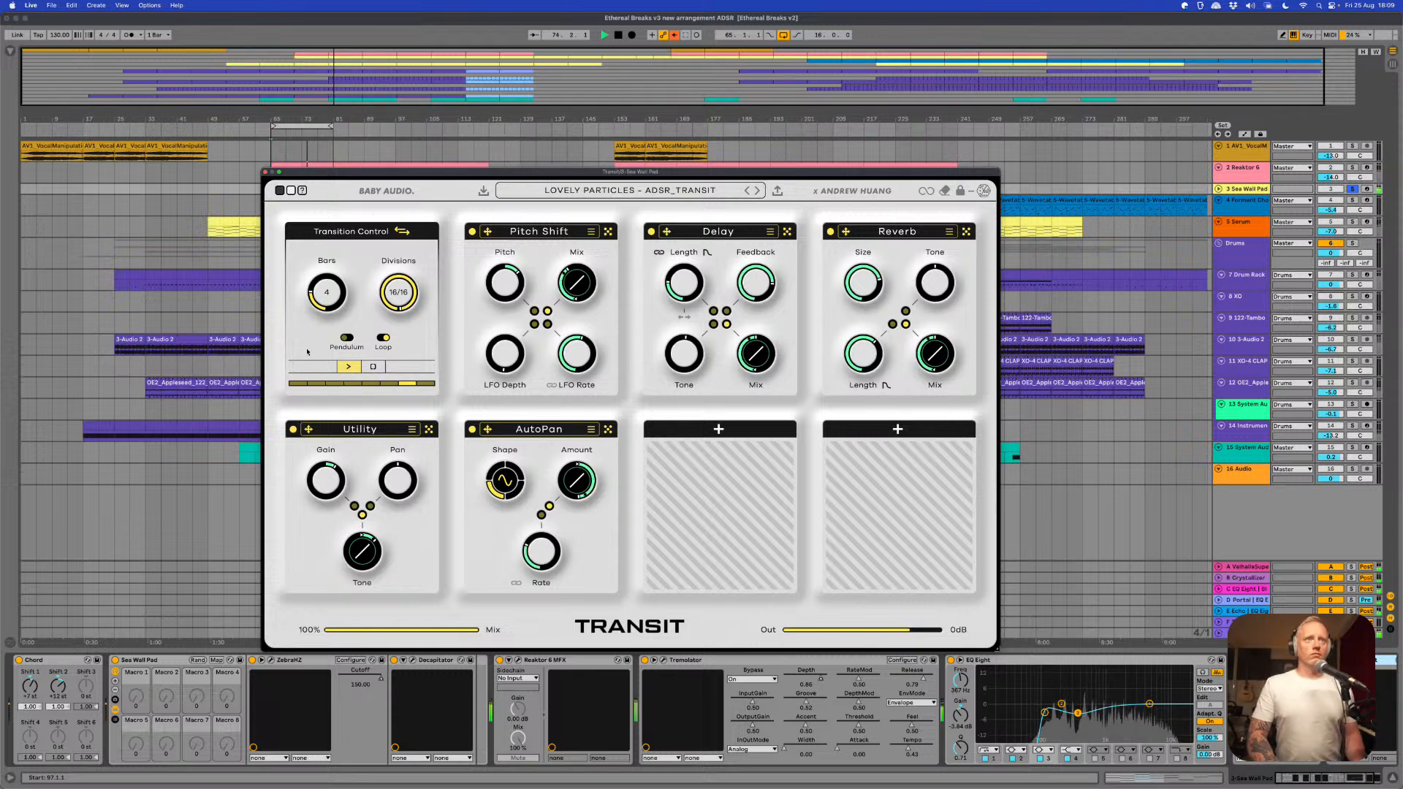
key(space)
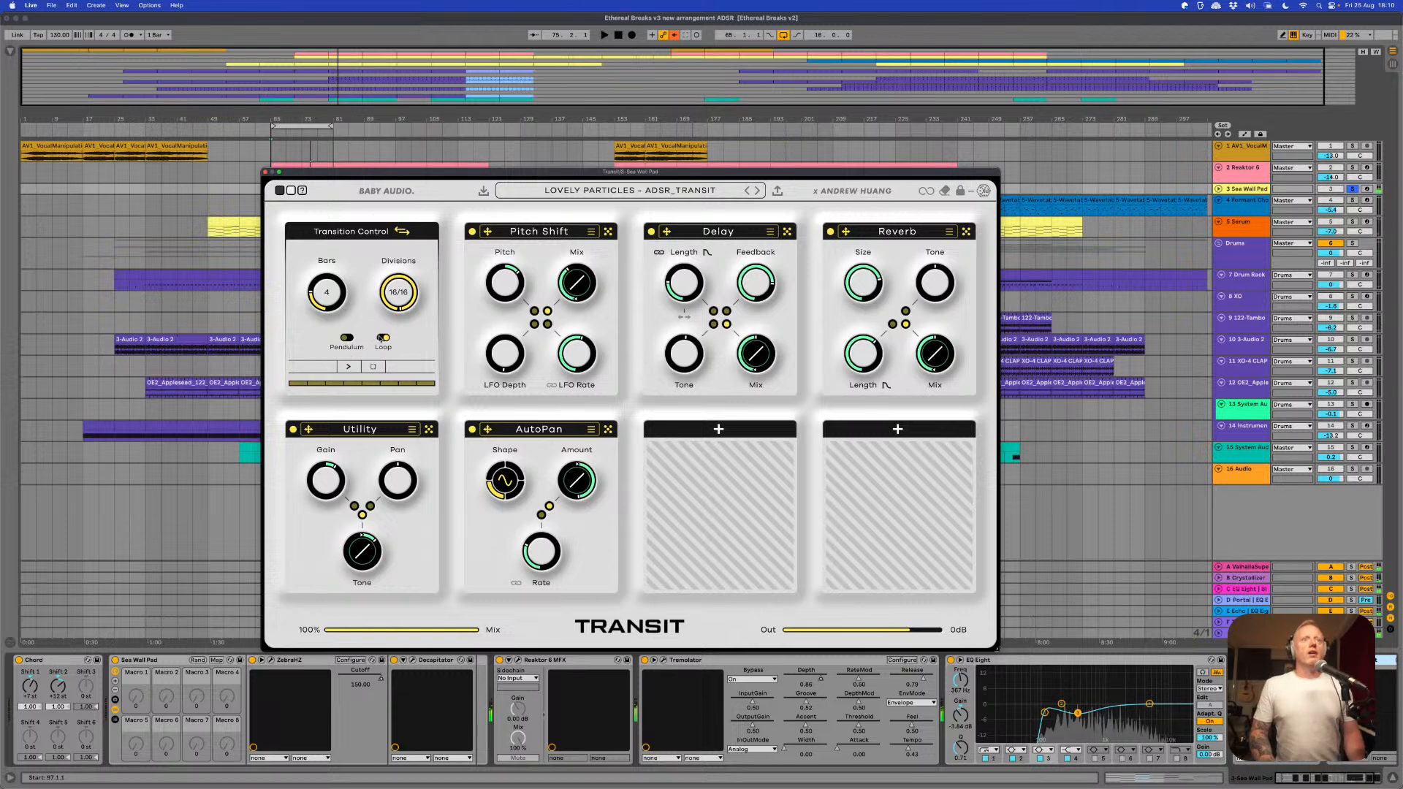
- Audition the transition motion with Pendulum on and Loop off, and re-enable Loop
click(346, 338)
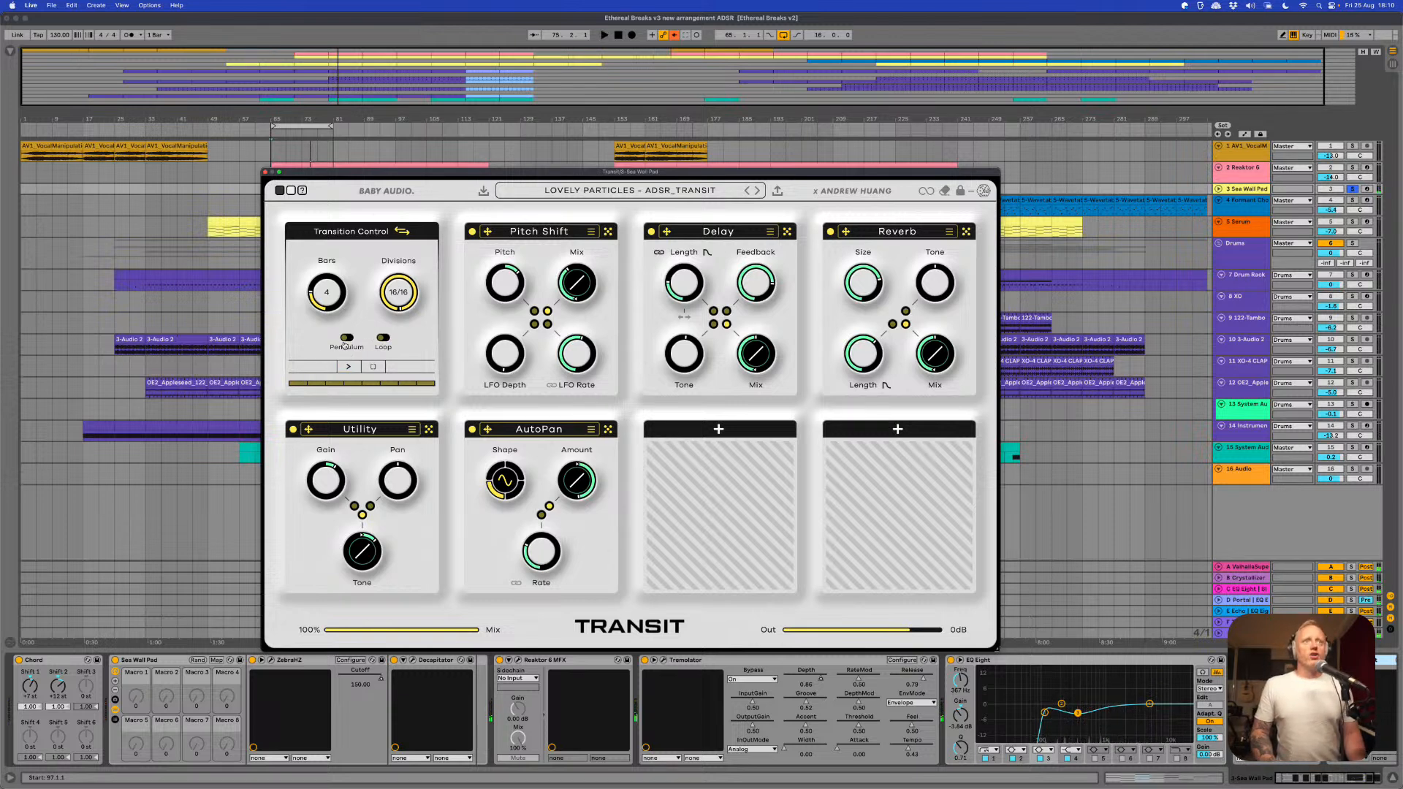
click(350, 367)
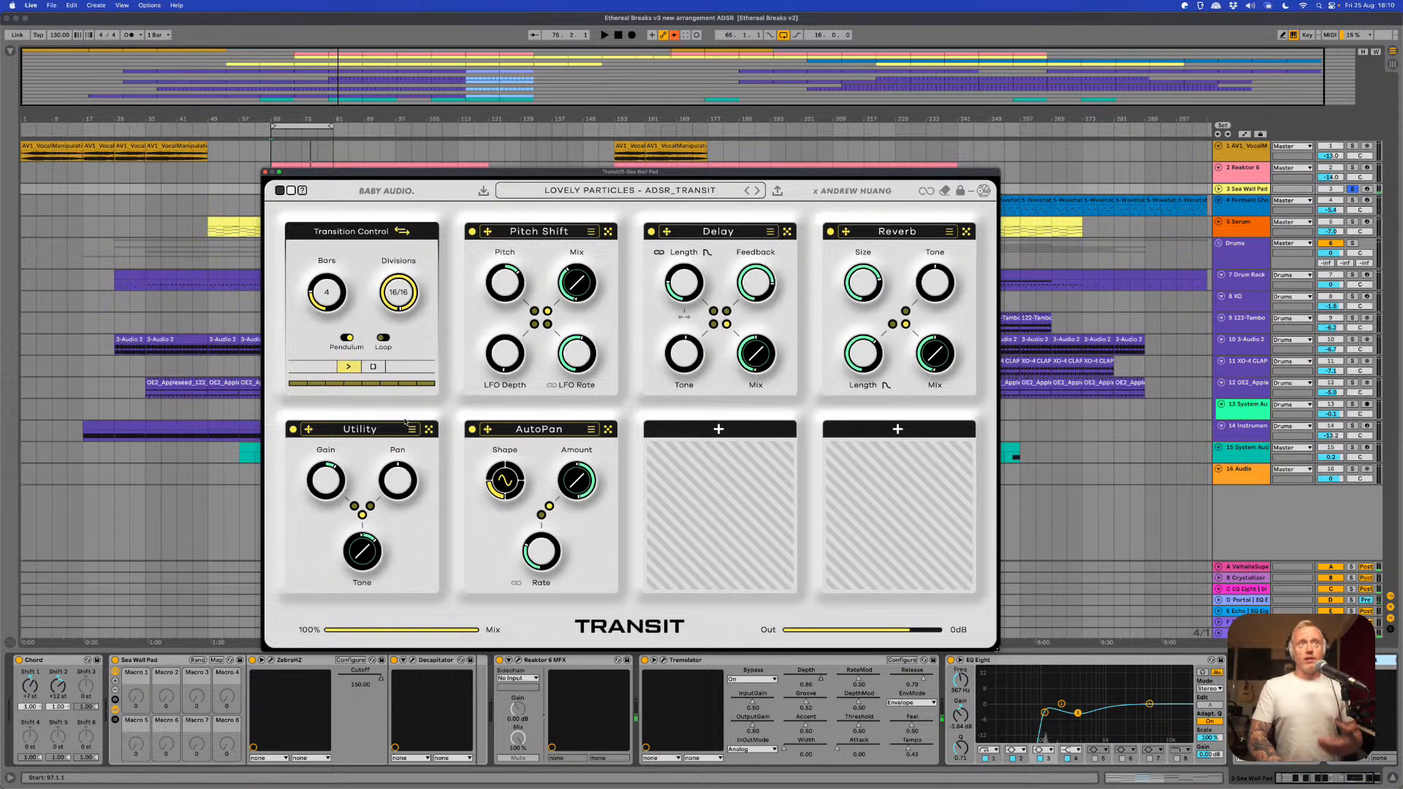
key(space)
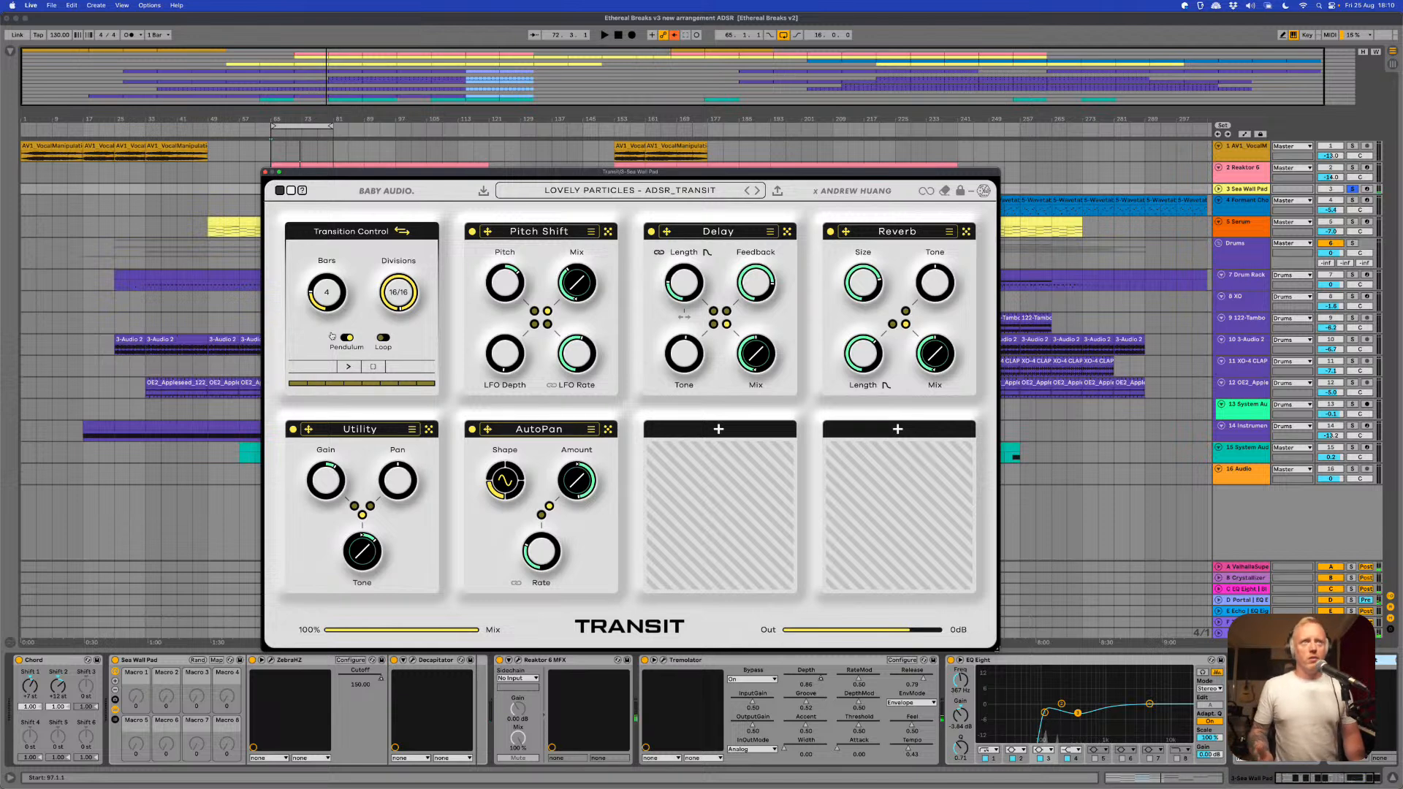
click(385, 339)
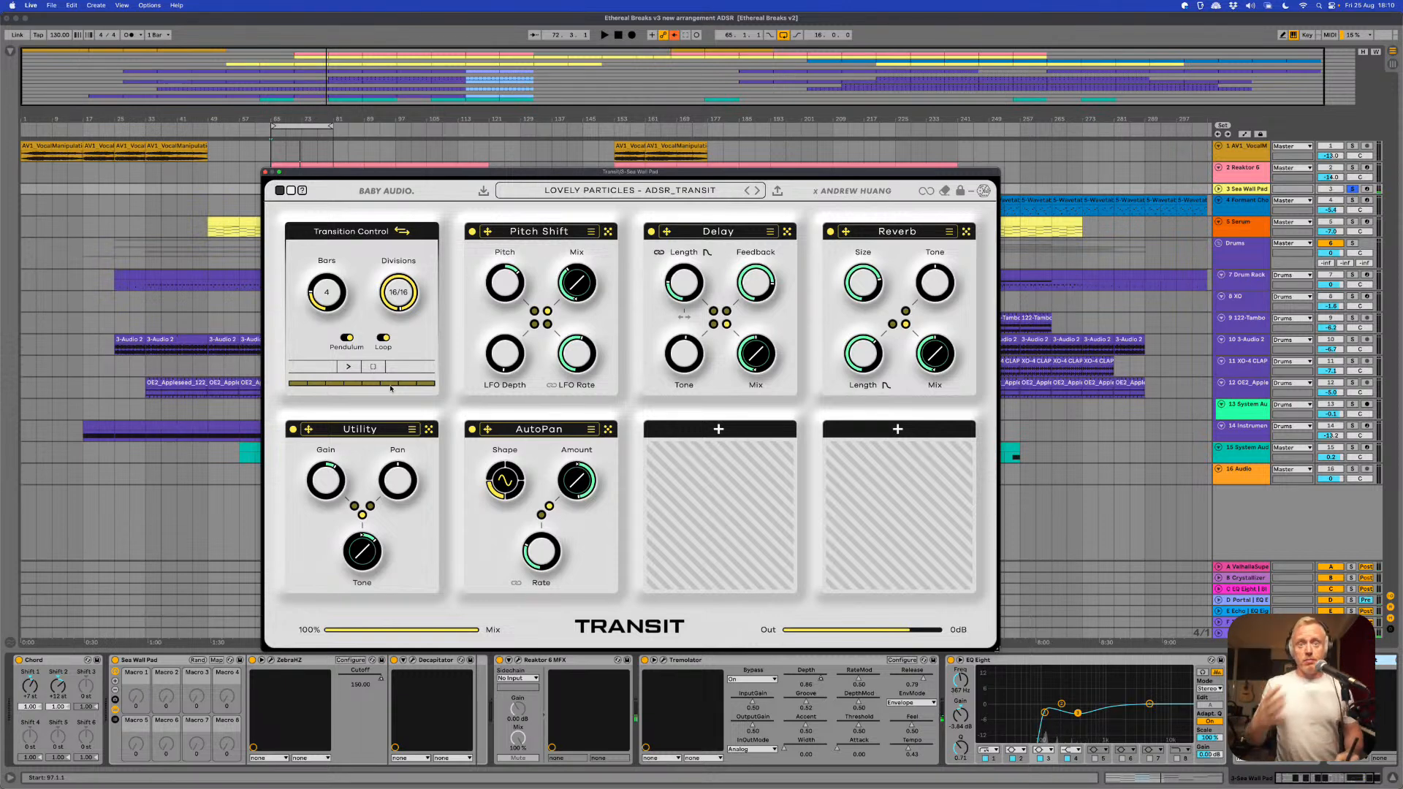
- Lower Transit's Mix to 22% and reduce Tremolator's Depth to 0.28 with the pad playing at full Transition Control
click(371, 630)
drag(371, 630, 358, 630)
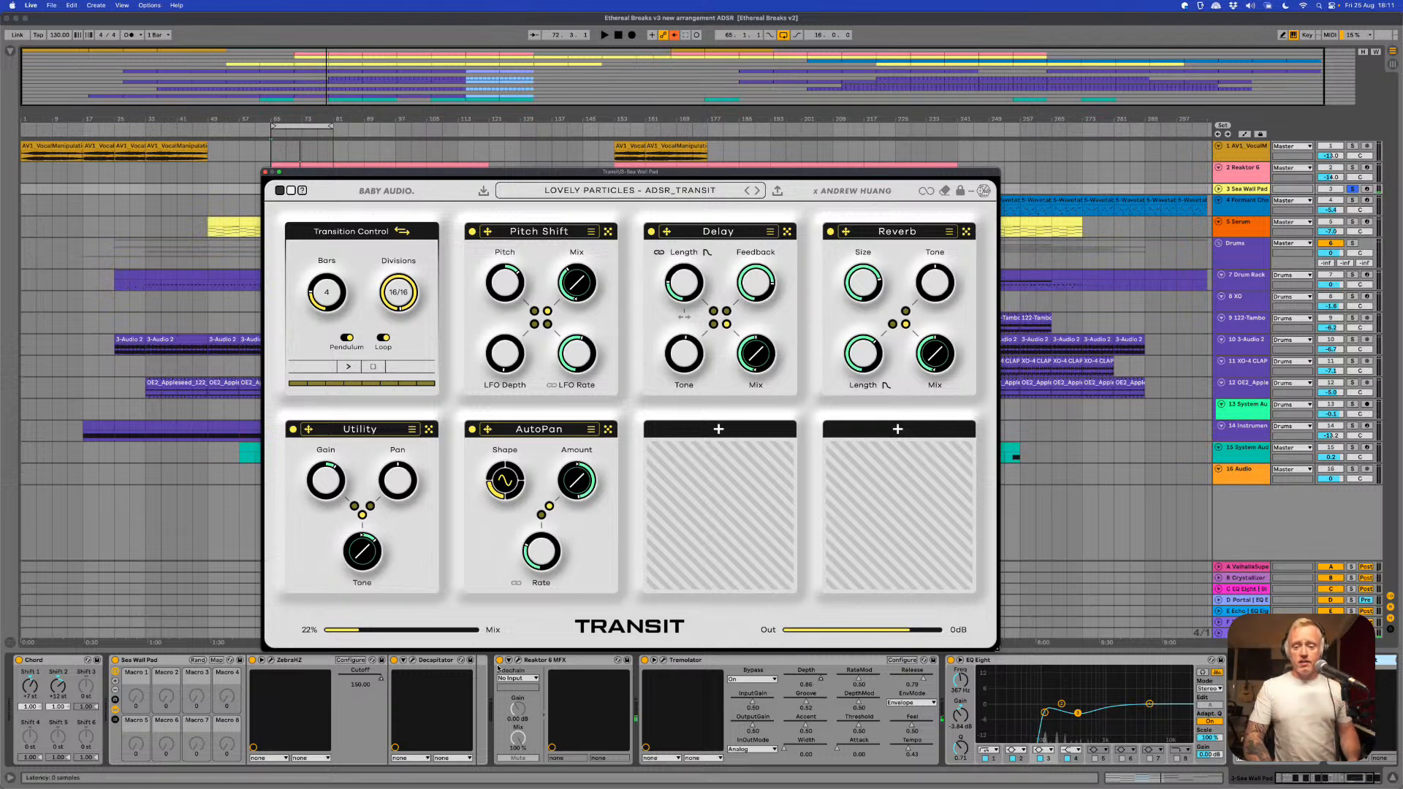
key(space)
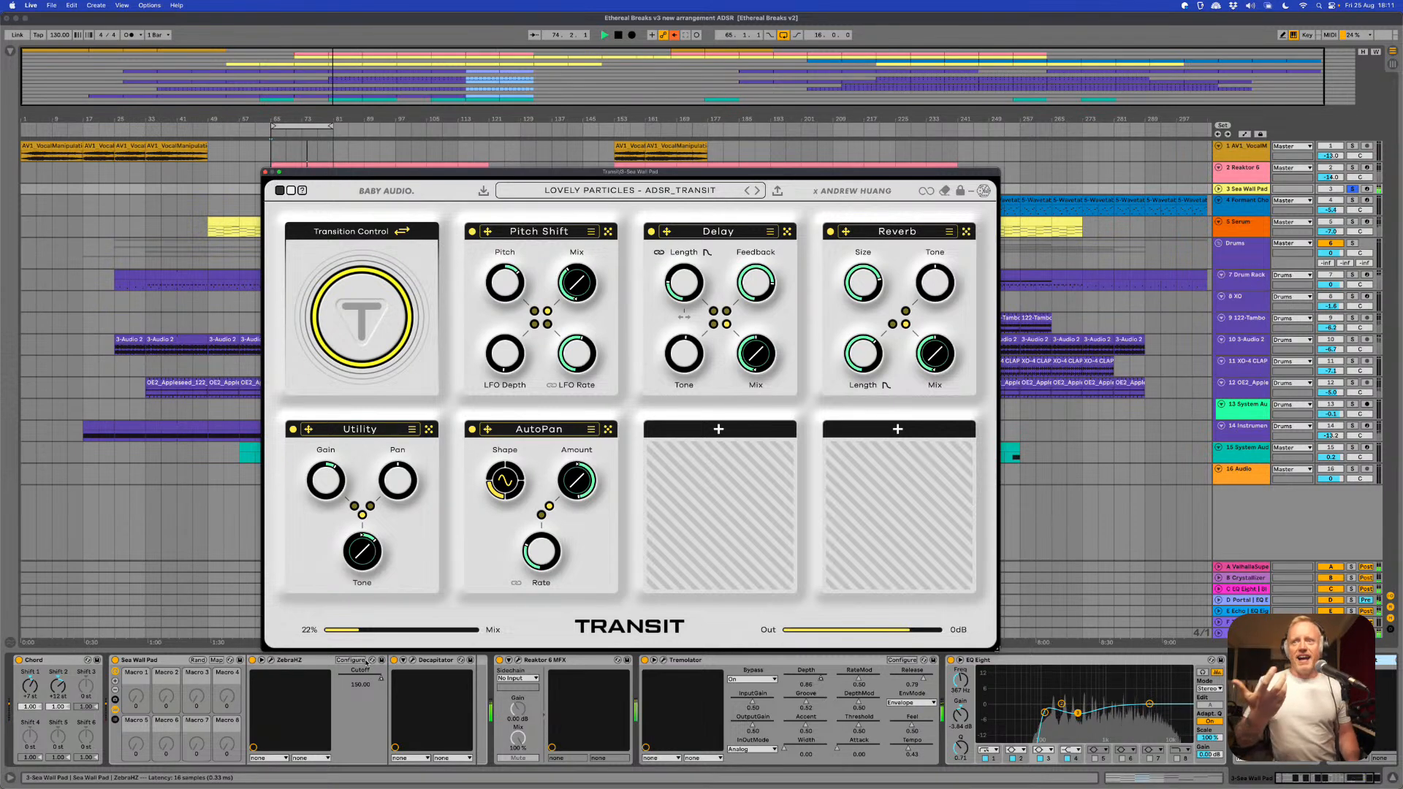
click(806, 704)
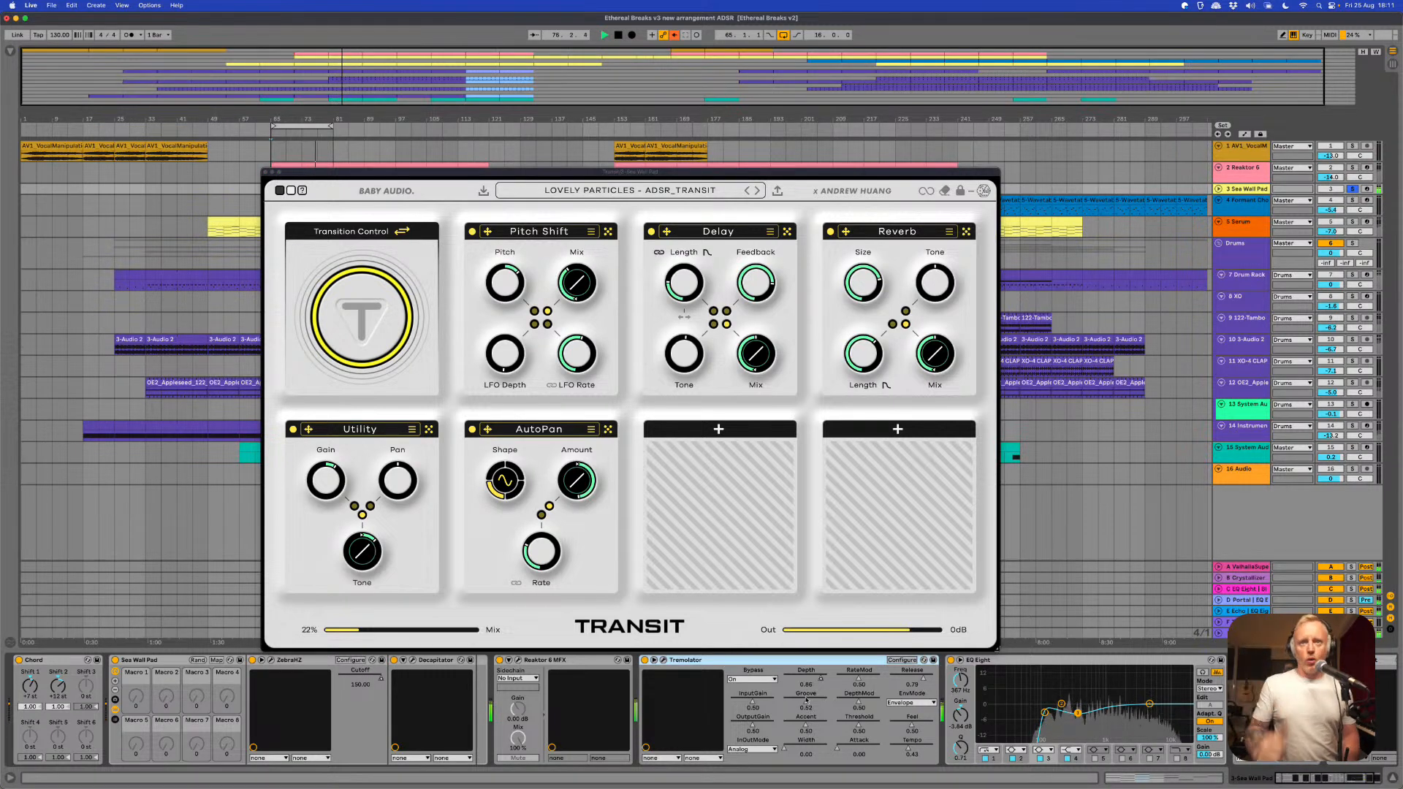
drag(821, 682, 795, 679)
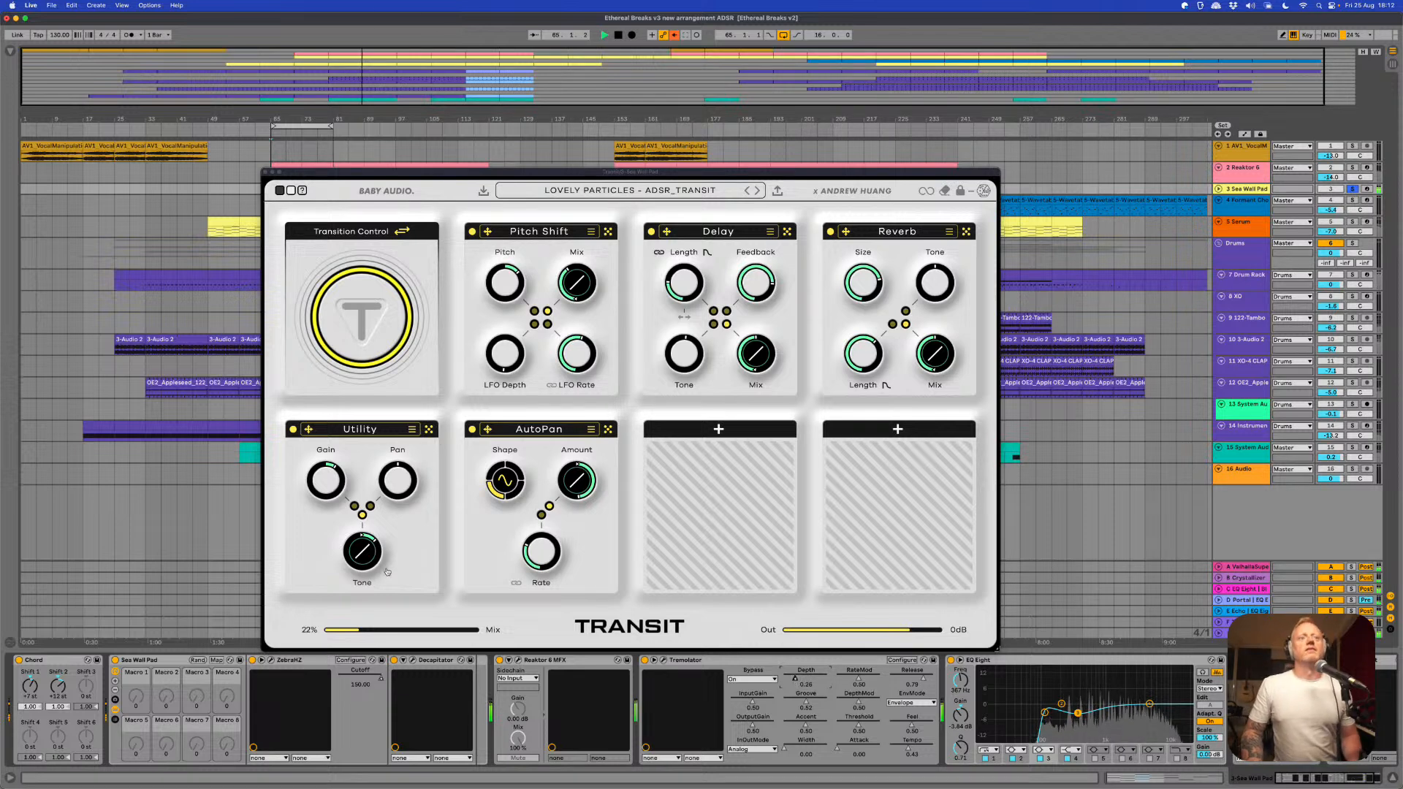
- Compare Transit's Mix at 100% and 14% on the playing pad, raising Tremolator's Depth to 0.89, and stop playback
click(365, 631)
drag(365, 632, 478, 645)
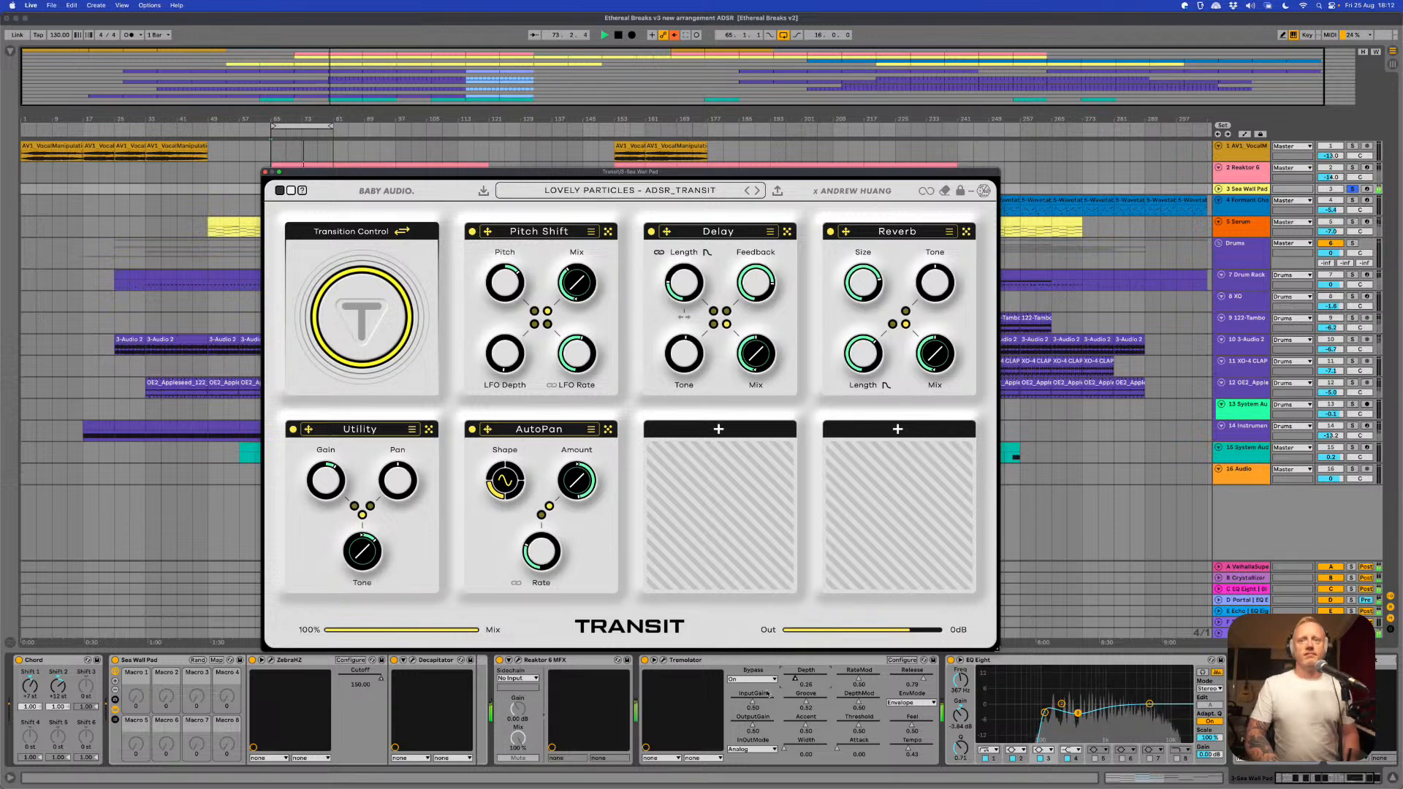
drag(796, 679, 820, 681)
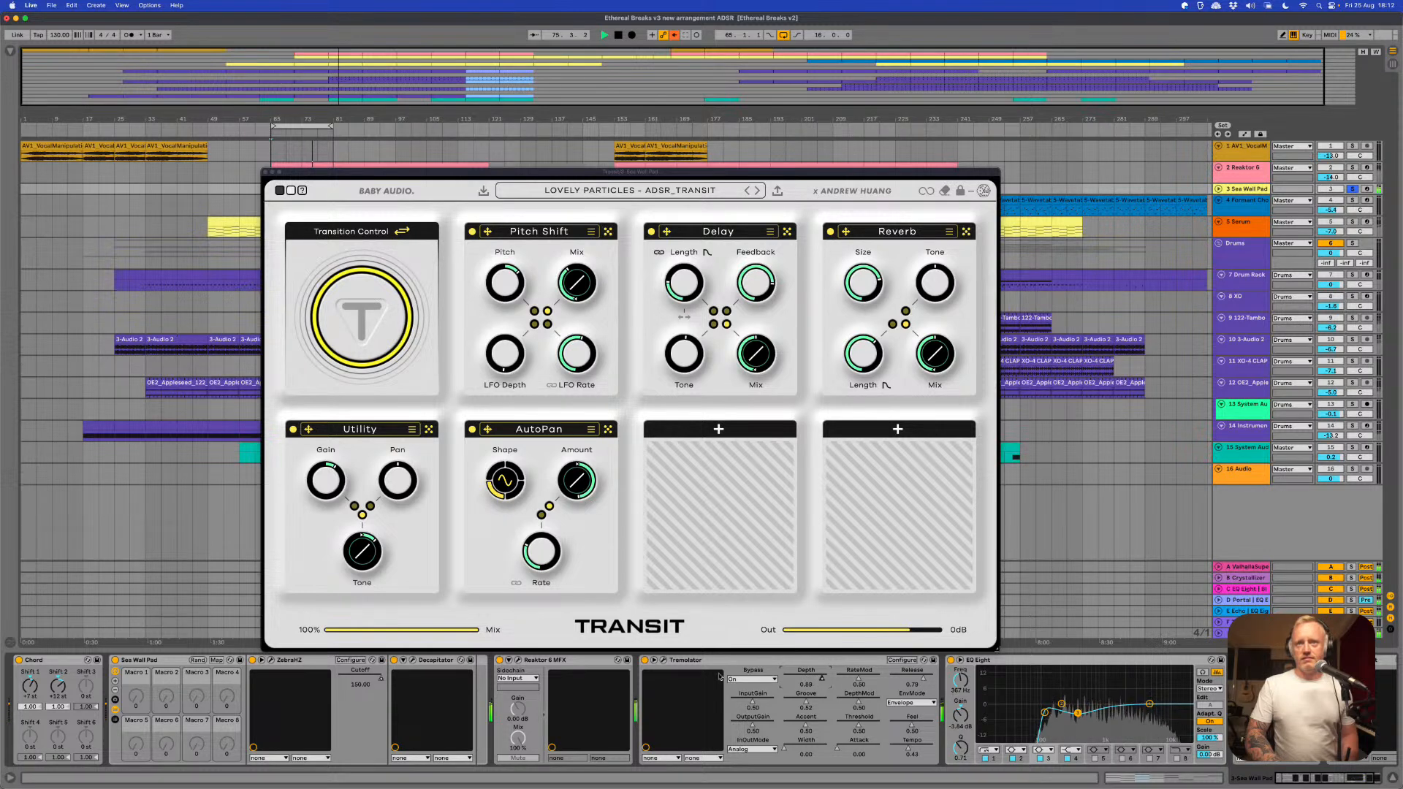
drag(478, 630, 346, 637)
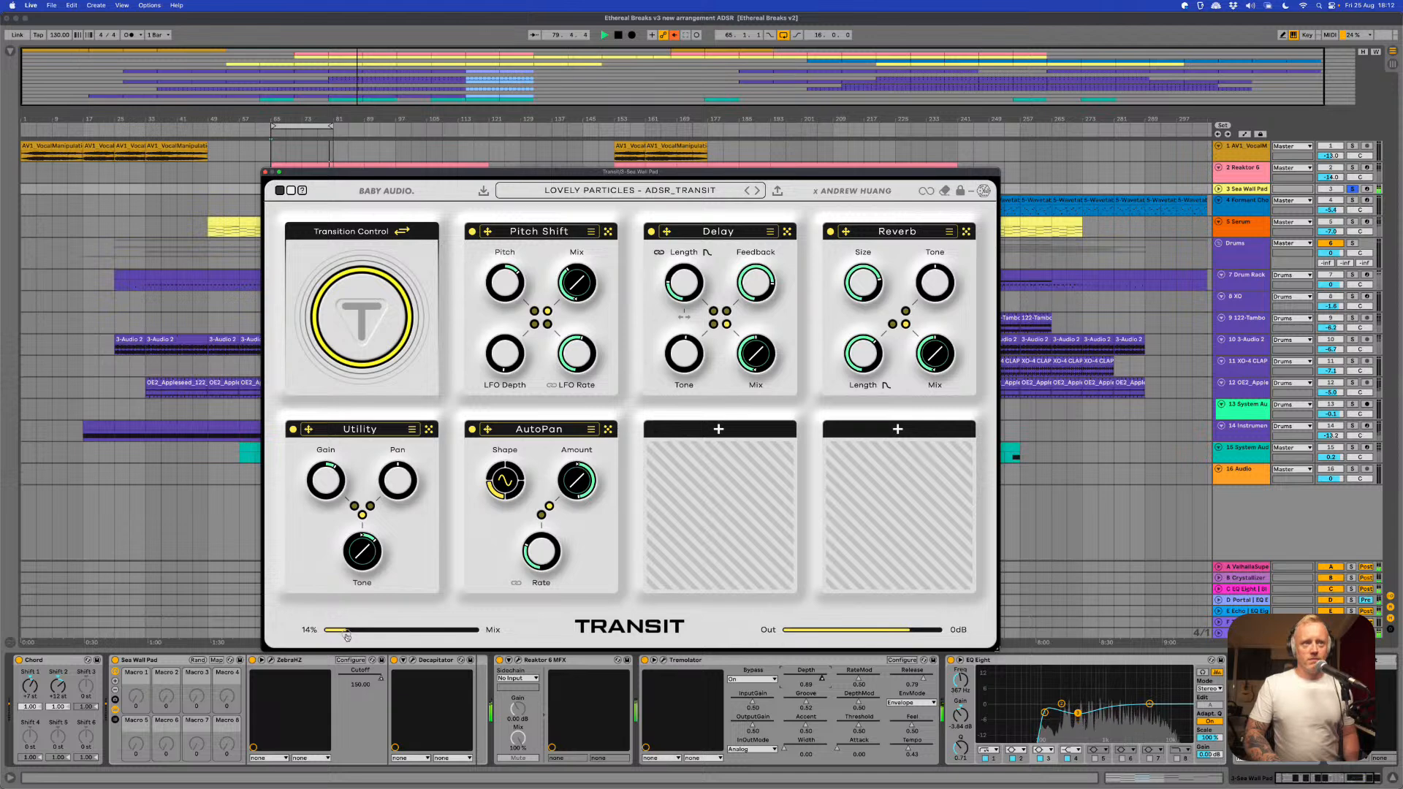
key(space)
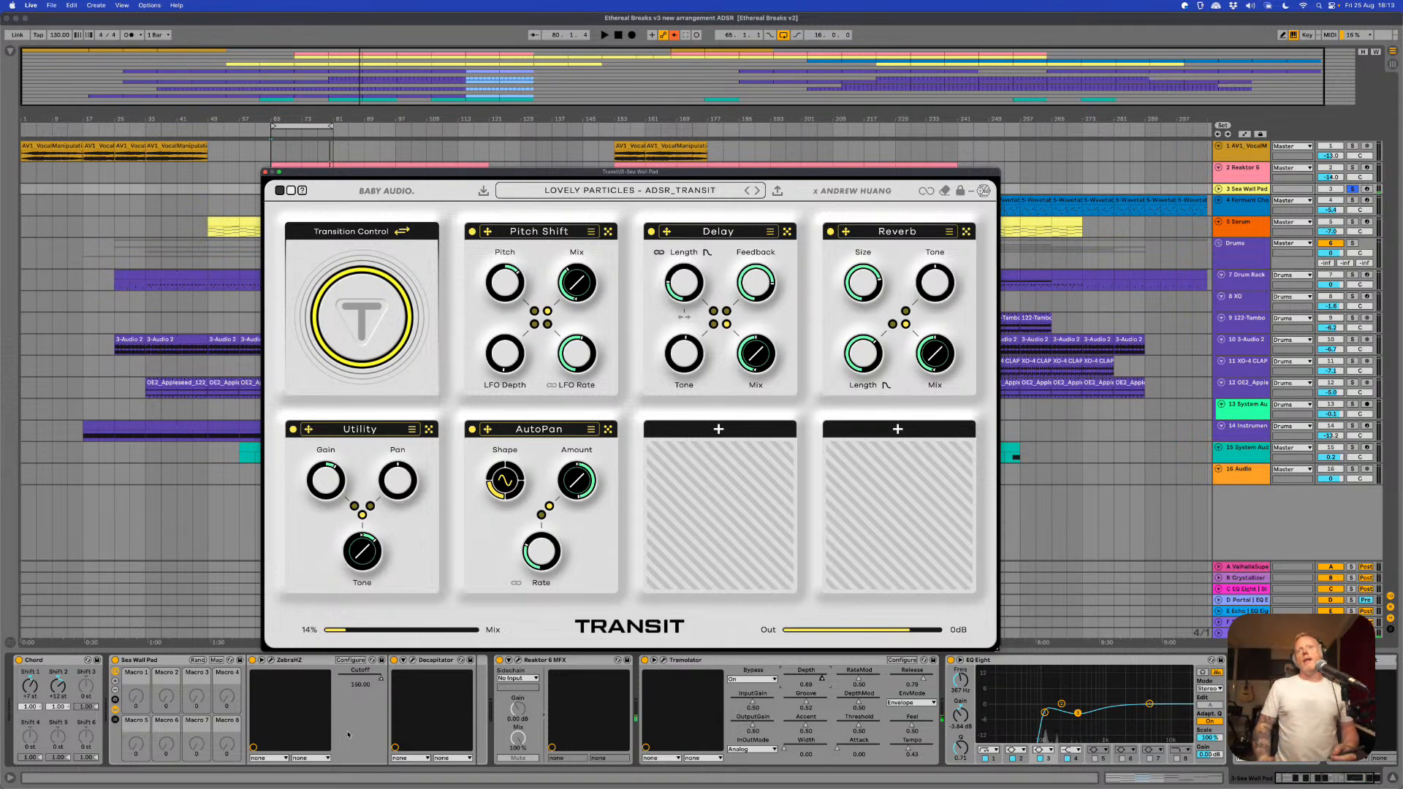
- Close this Transit window and open the empty second Transit instance, enlarged and positioned over the middle of the arrangement
click(265, 175)
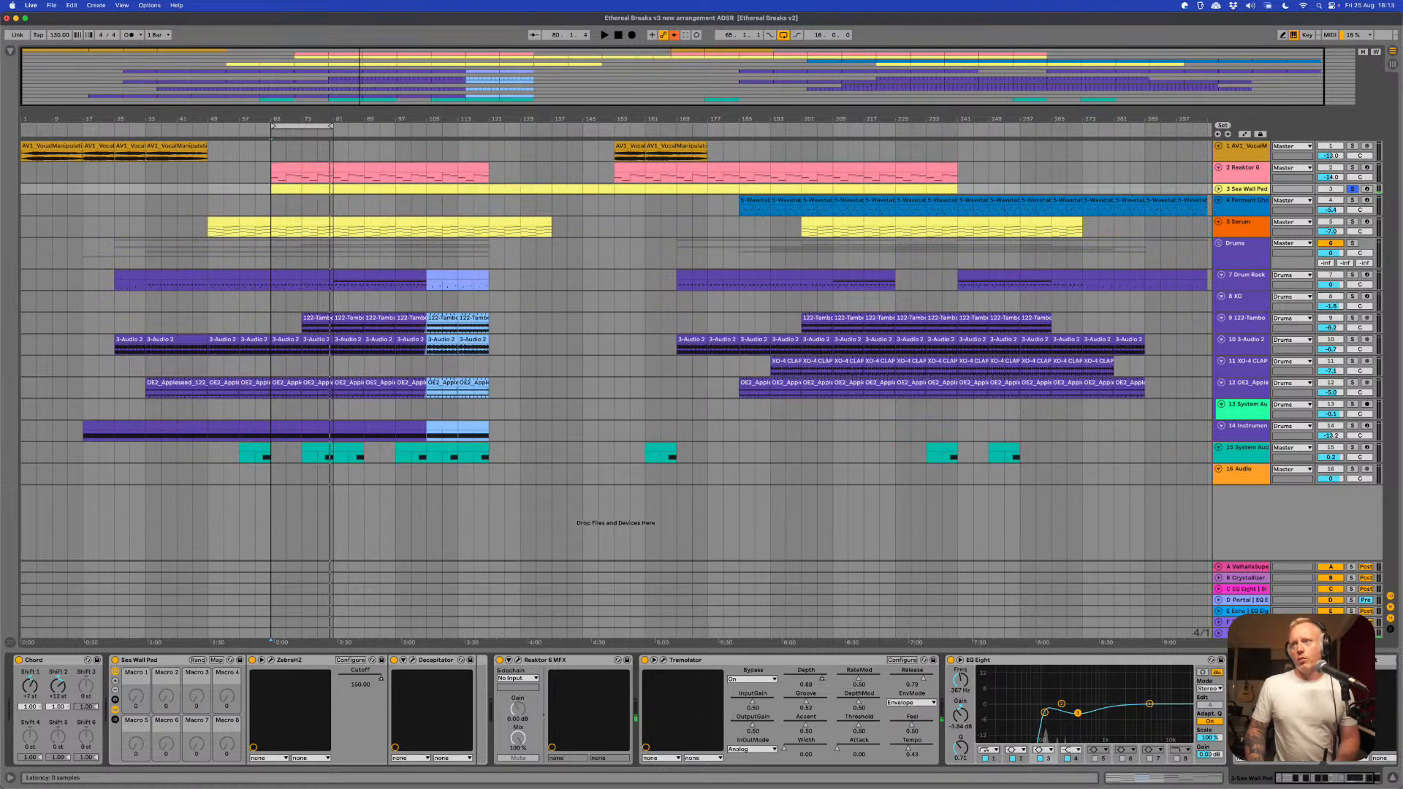
click(1252, 660)
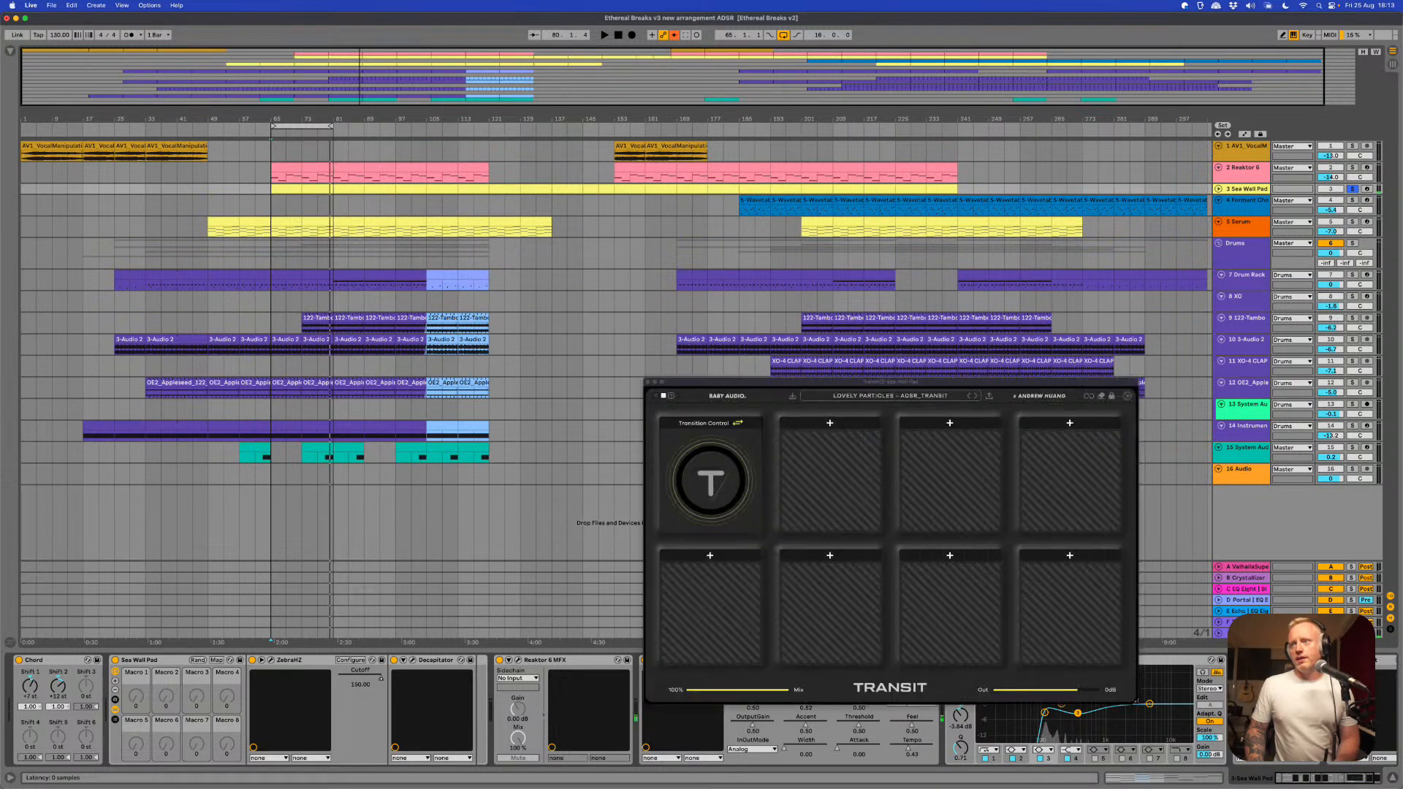
click(948, 386)
drag(948, 386, 589, 185)
drag(779, 505, 1023, 658)
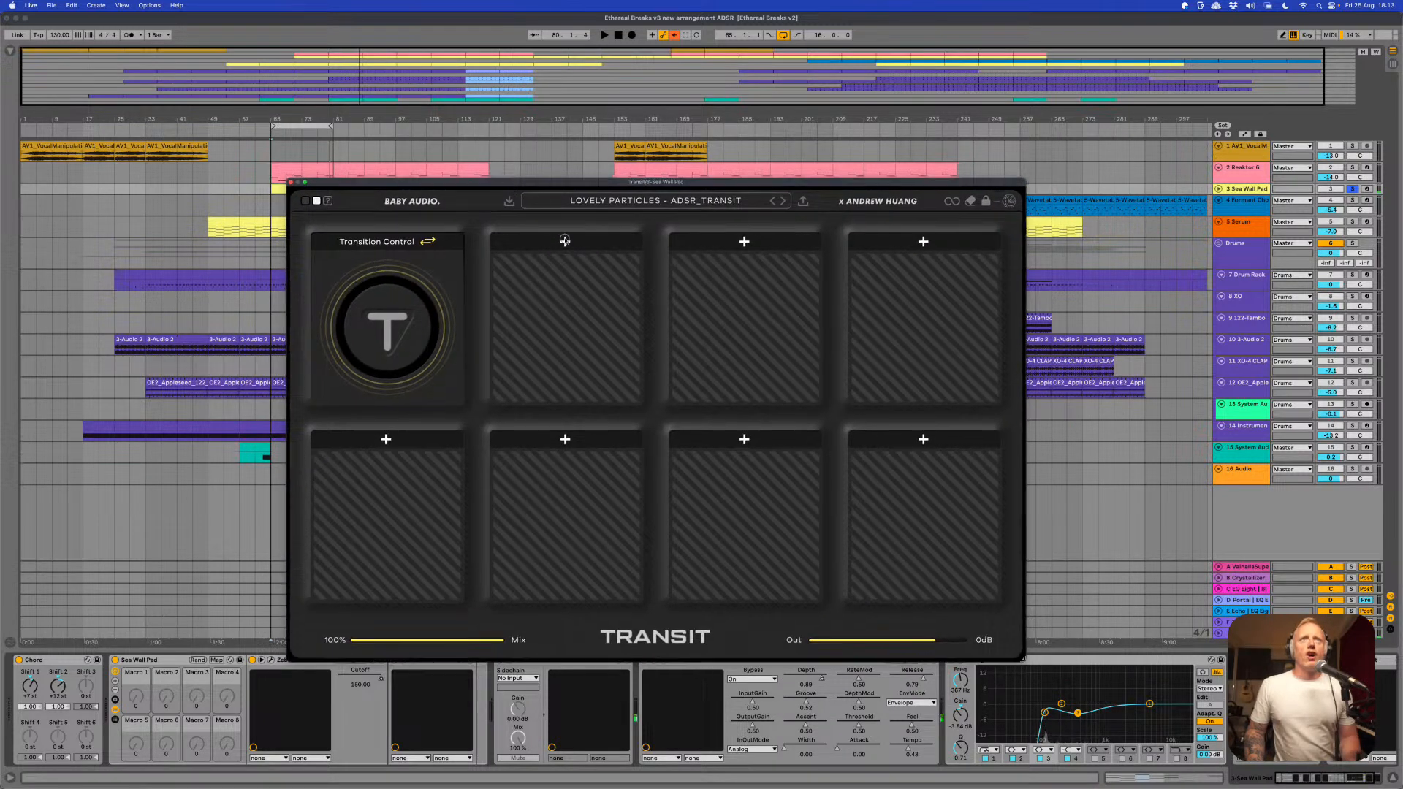
drag(533, 183, 586, 236)
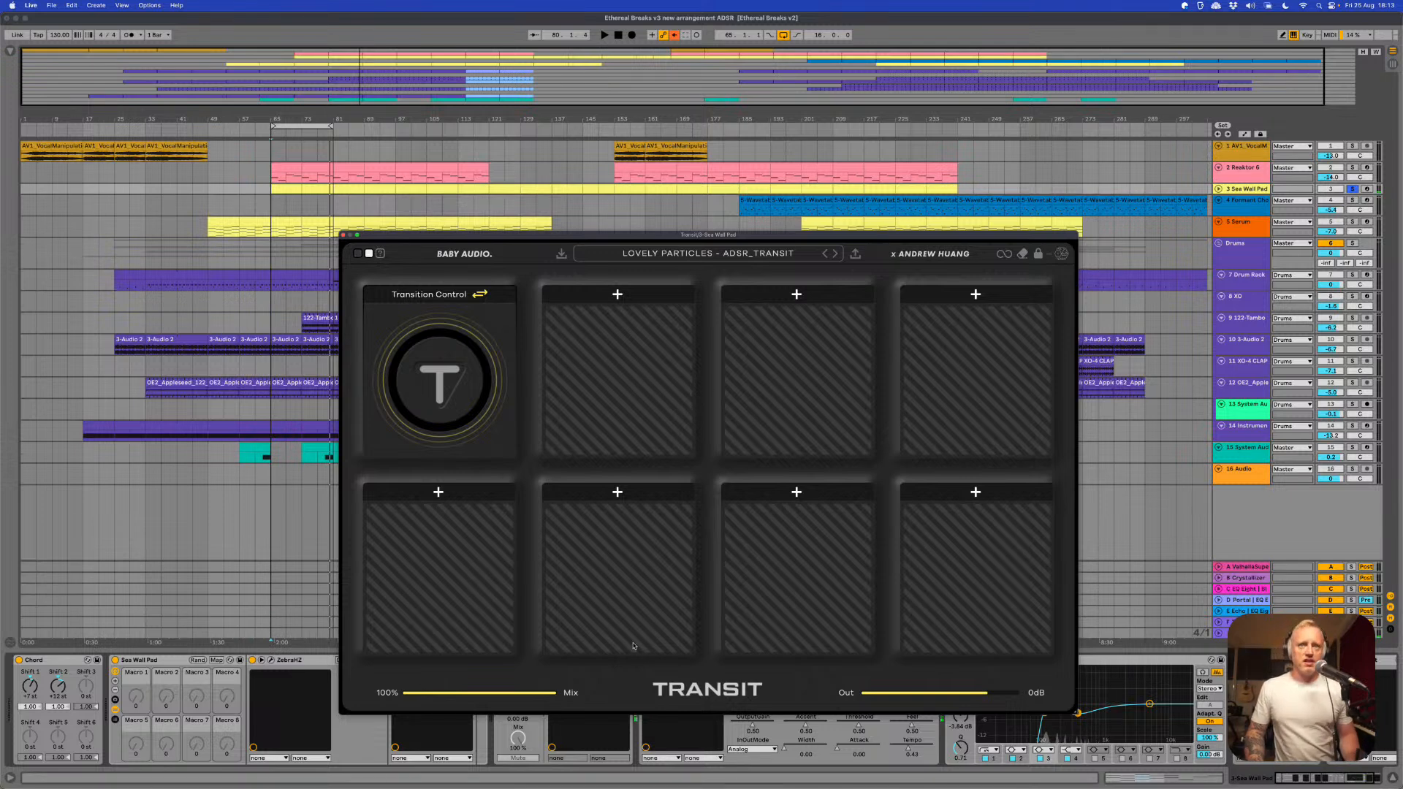
- Load Delay into the module slot beside Transition Control and sweep Transition Control up to maximum and back to zero
click(618, 294)
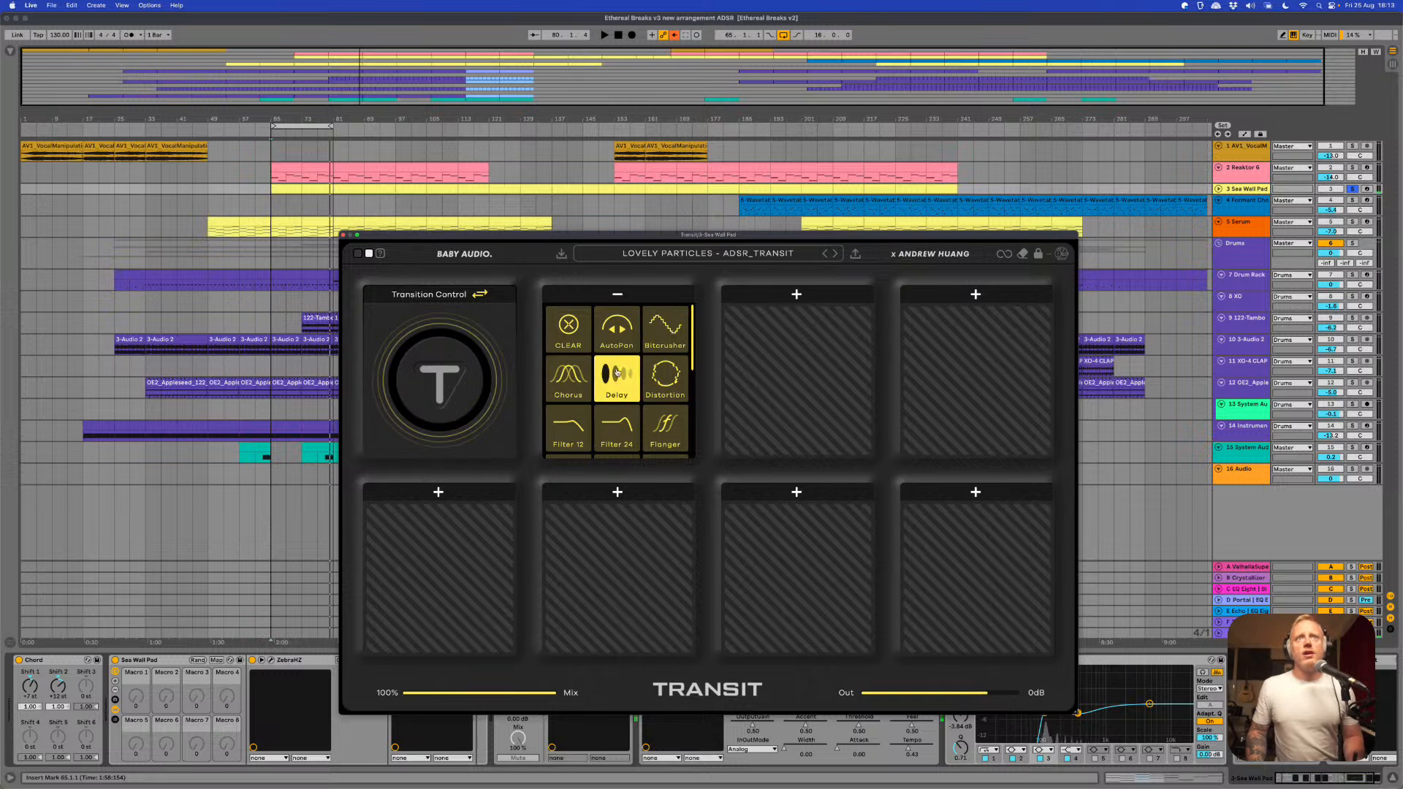
click(609, 393)
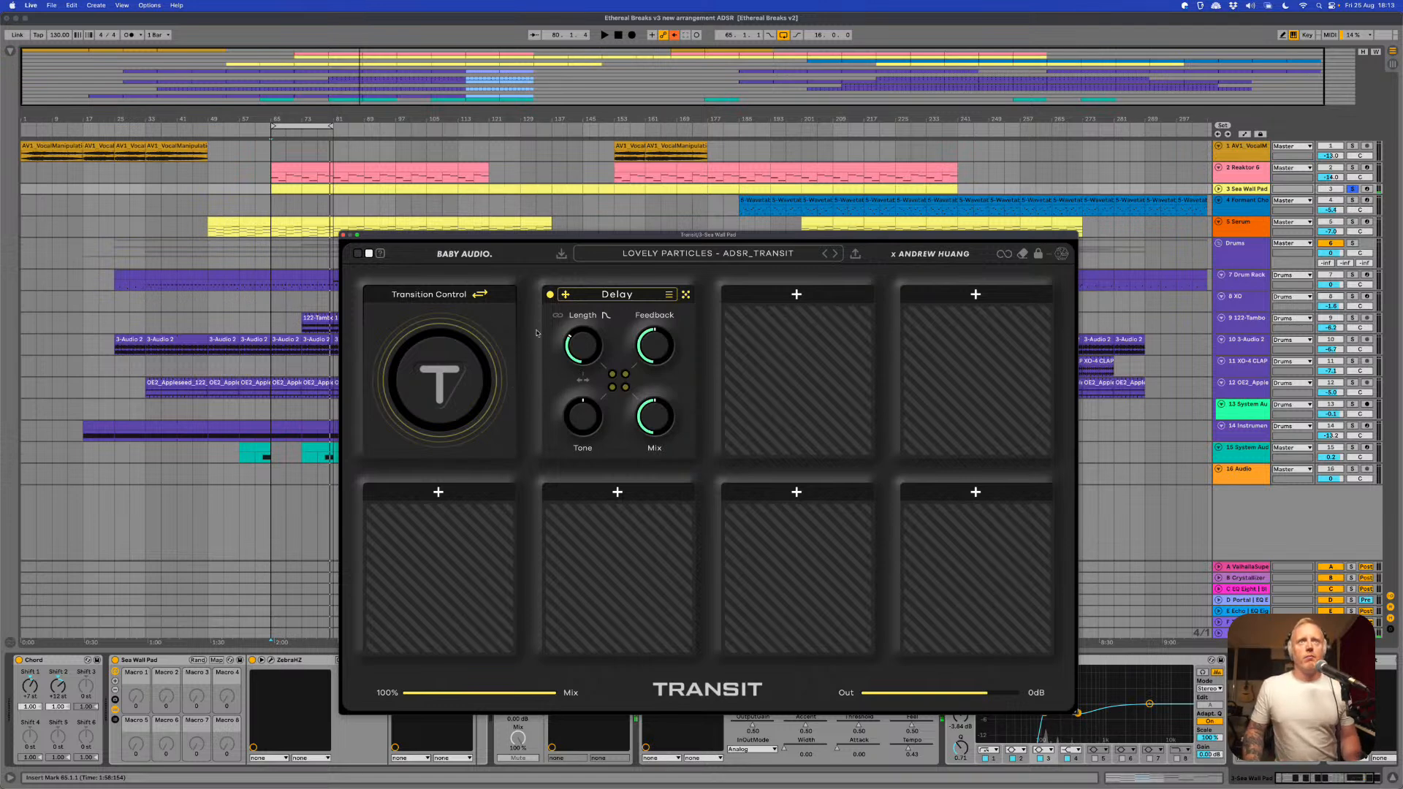
drag(440, 380, 465, 427)
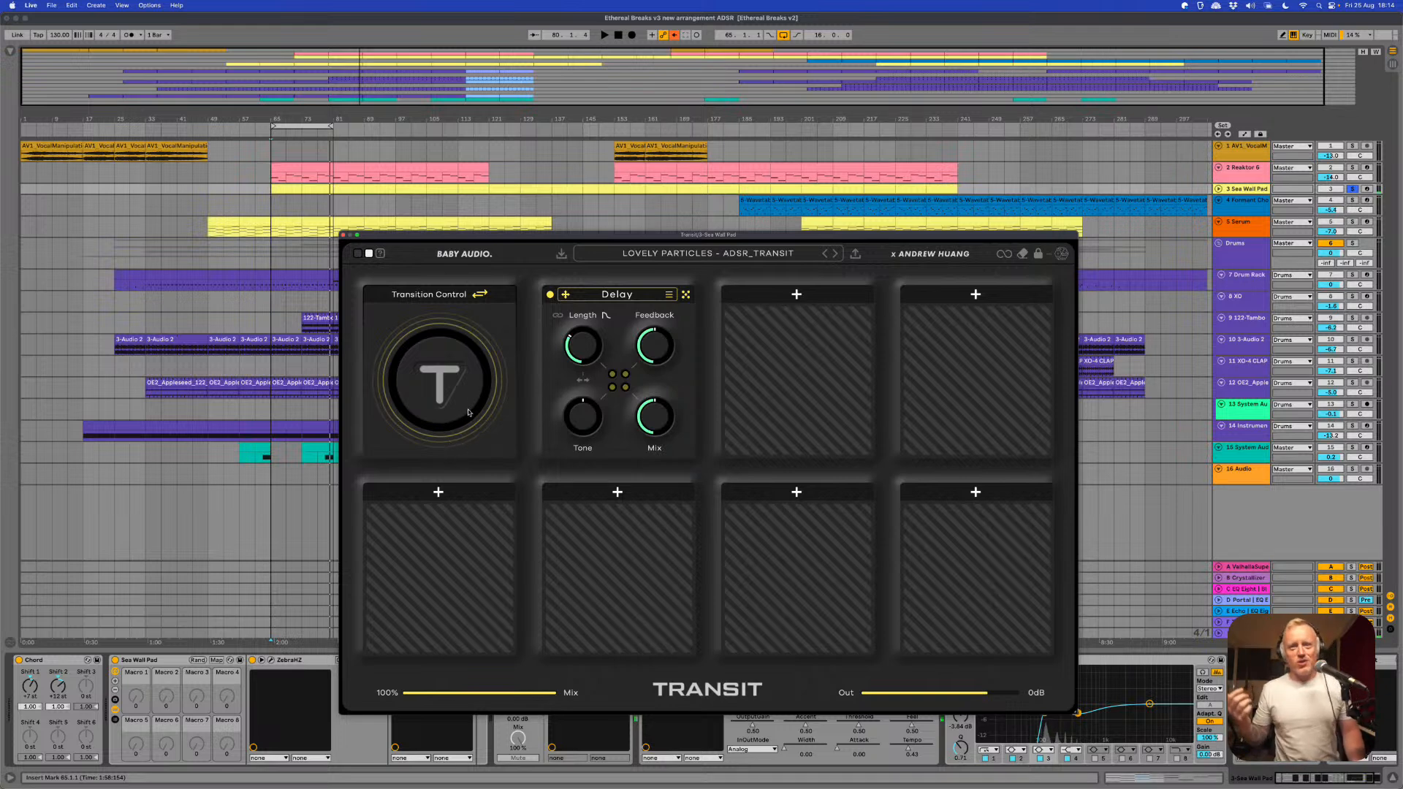
drag(438, 395, 440, 262)
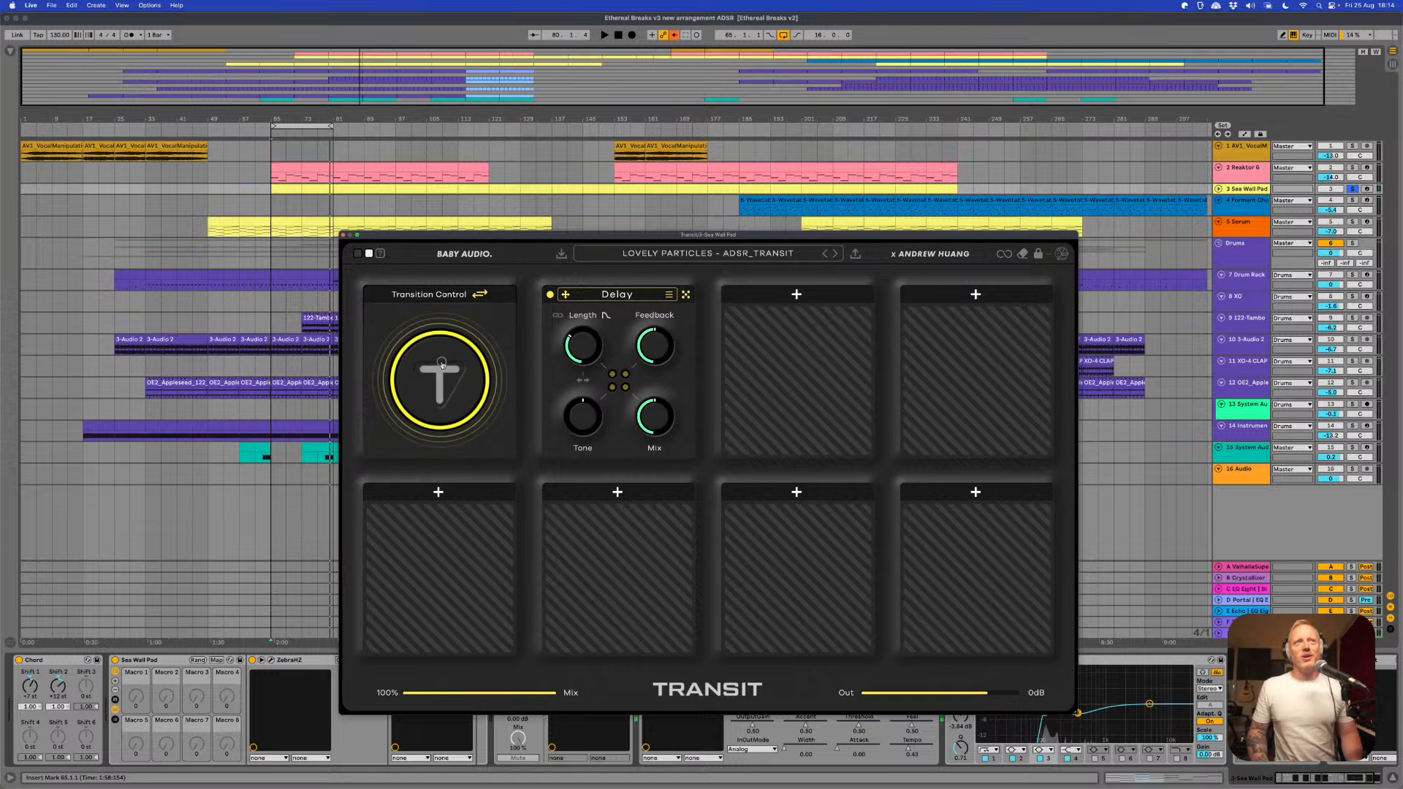
drag(441, 364, 459, 482)
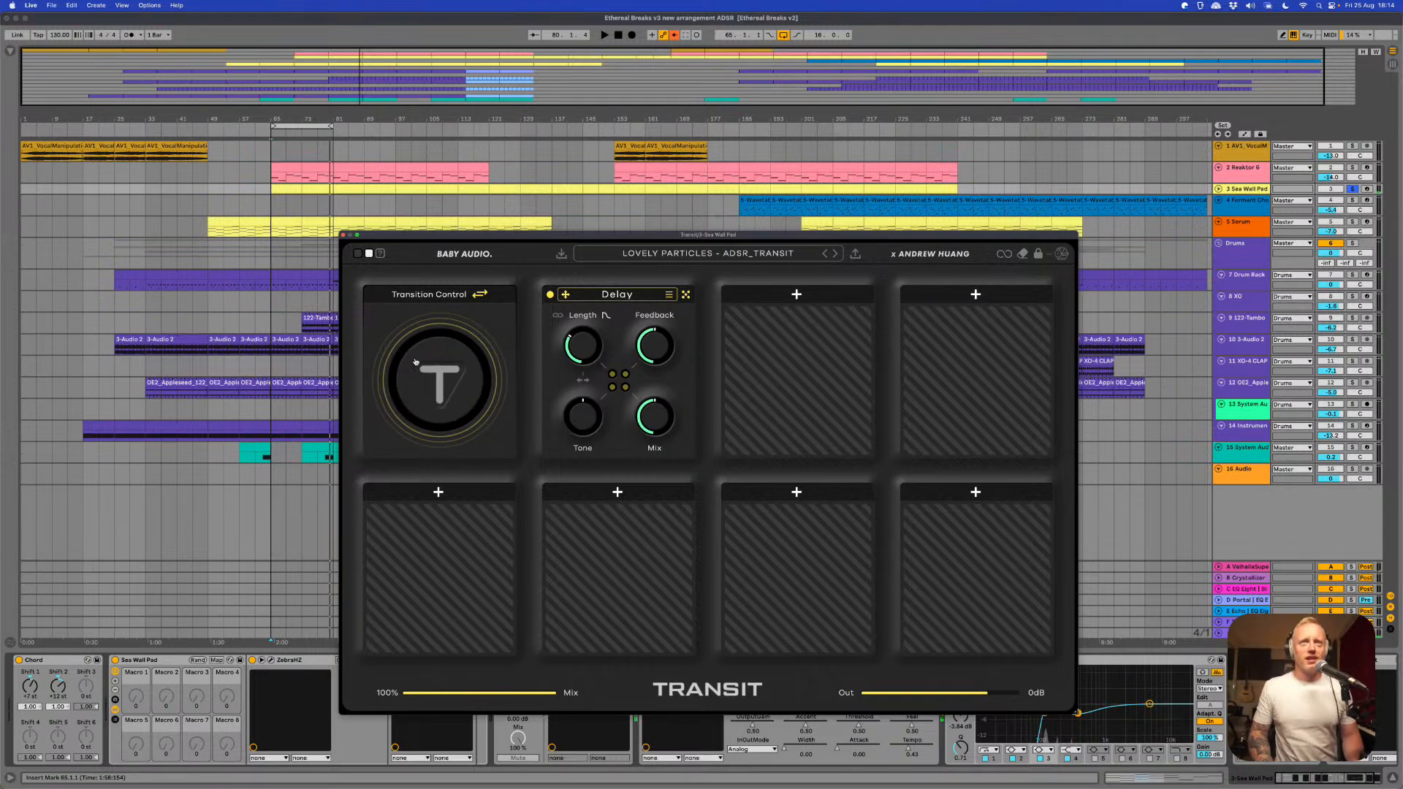
mouse_move(576, 351)
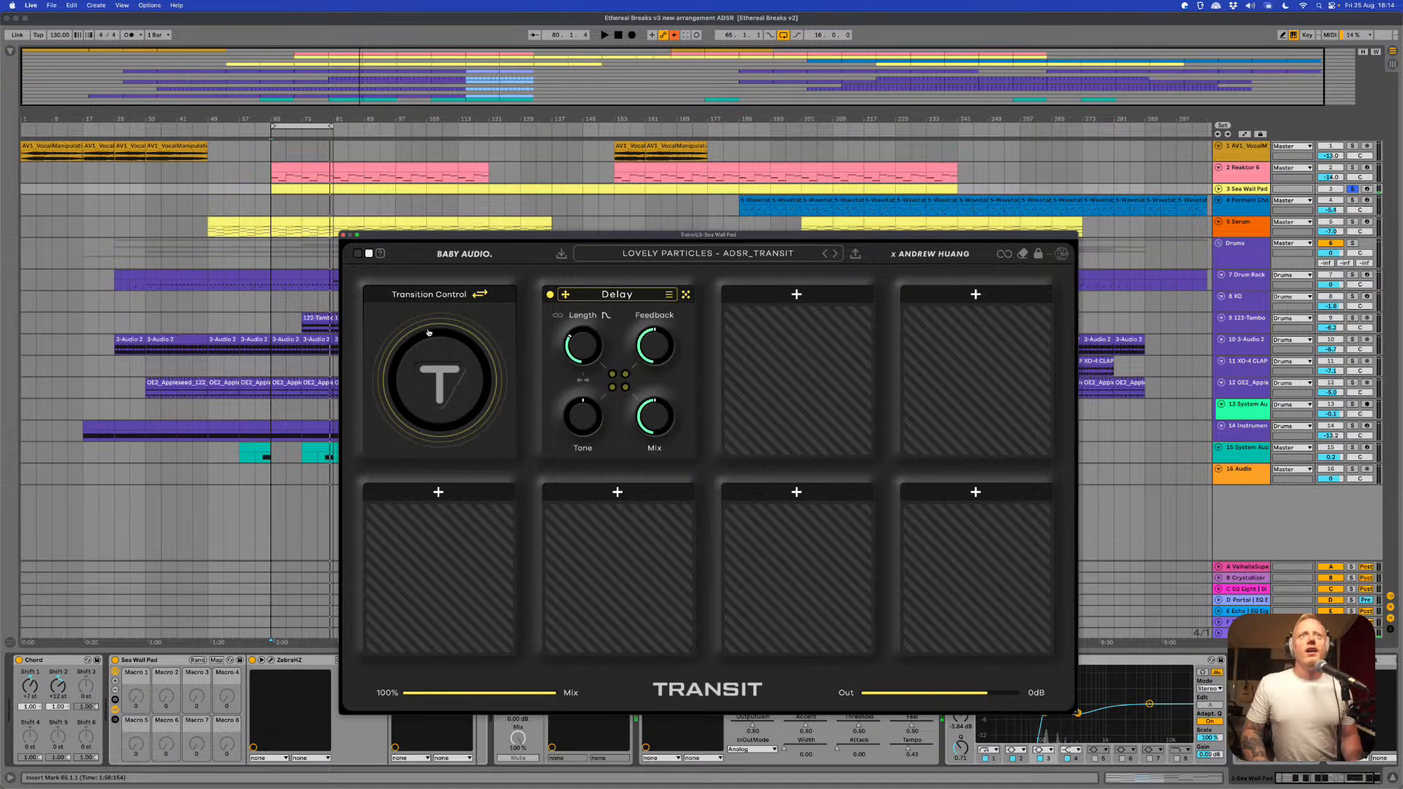
drag(447, 375, 443, 409)
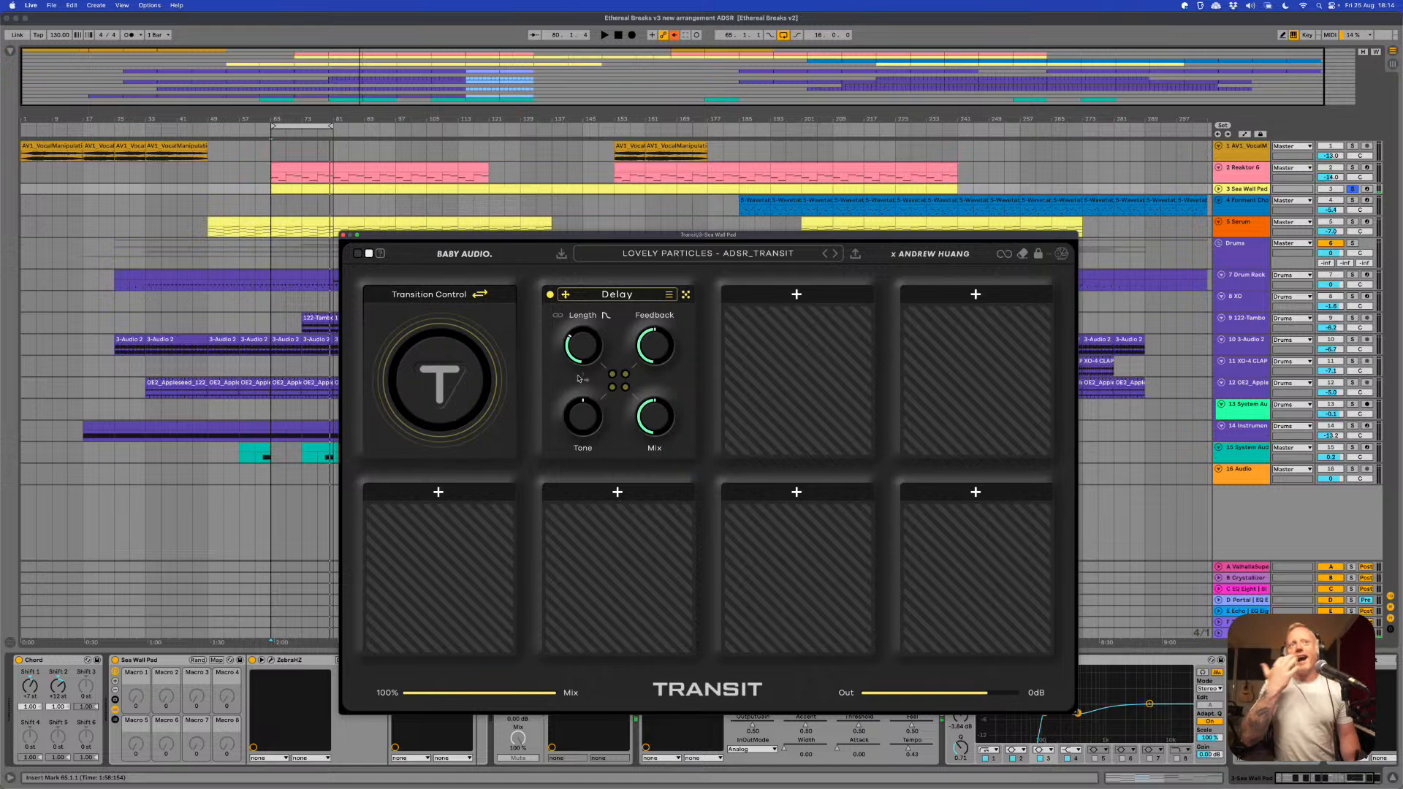
mouse_move(581, 400)
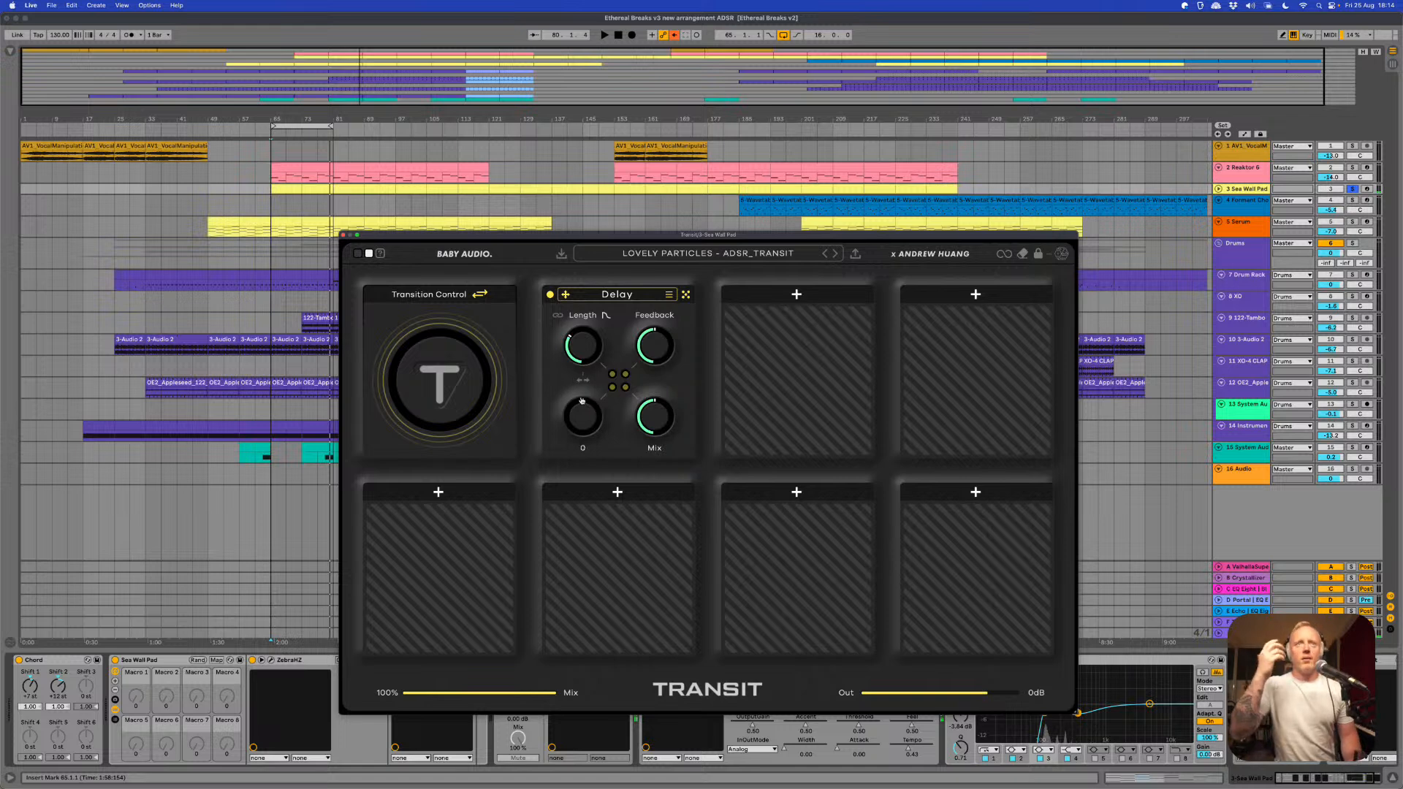
- Link the Delay's Length to Transition Control and set the low end of its range to 19 ms
click(613, 377)
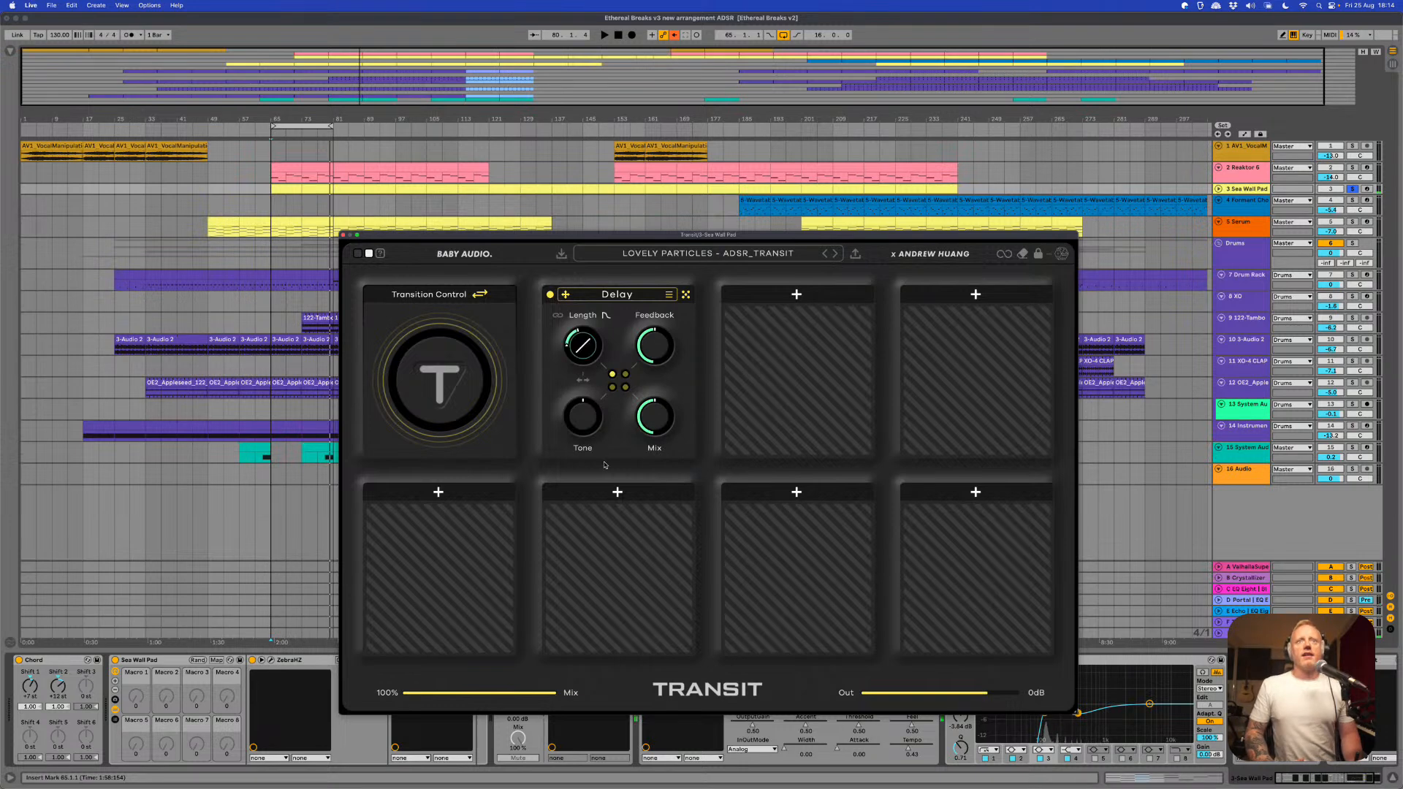
mouse_move(603, 402)
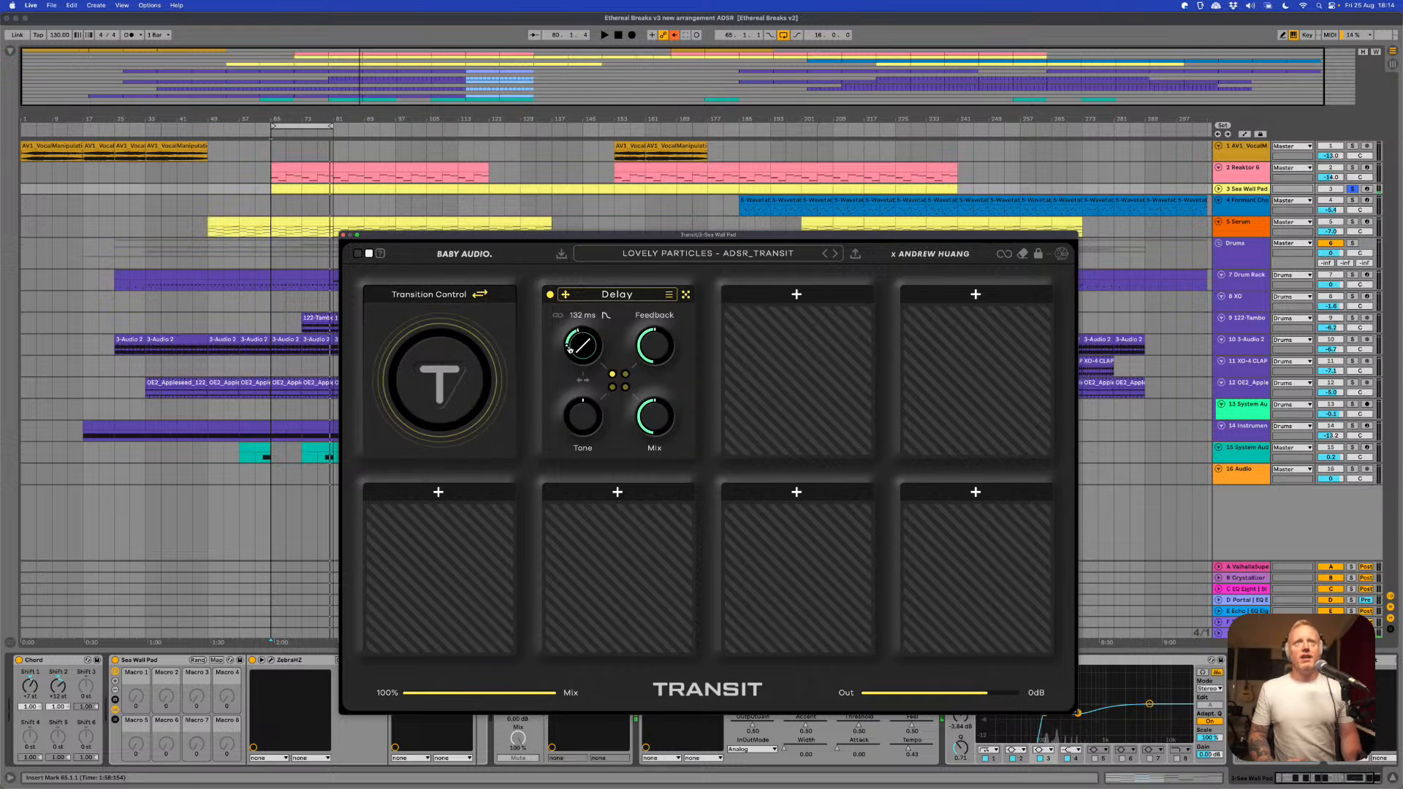
drag(581, 336, 569, 356)
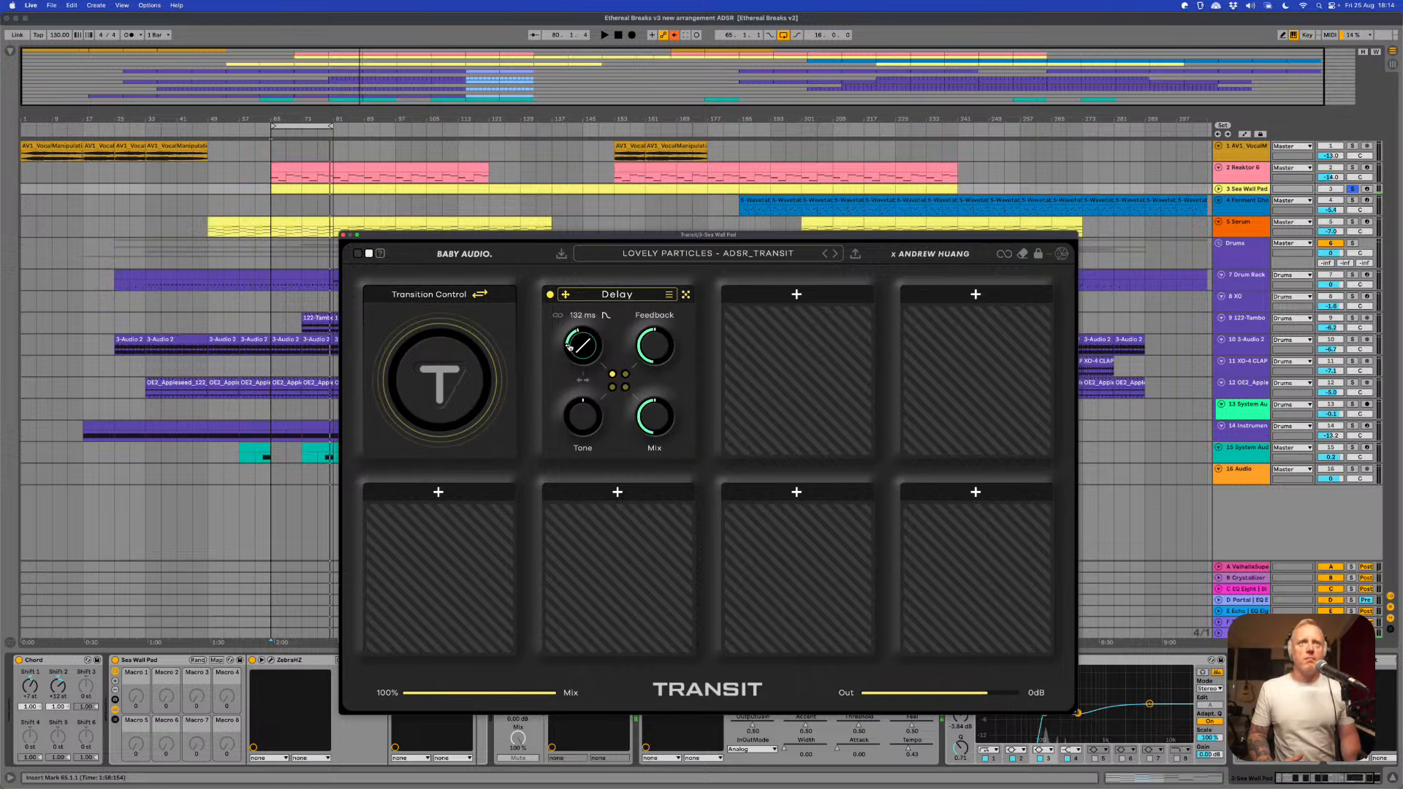
drag(567, 349, 569, 364)
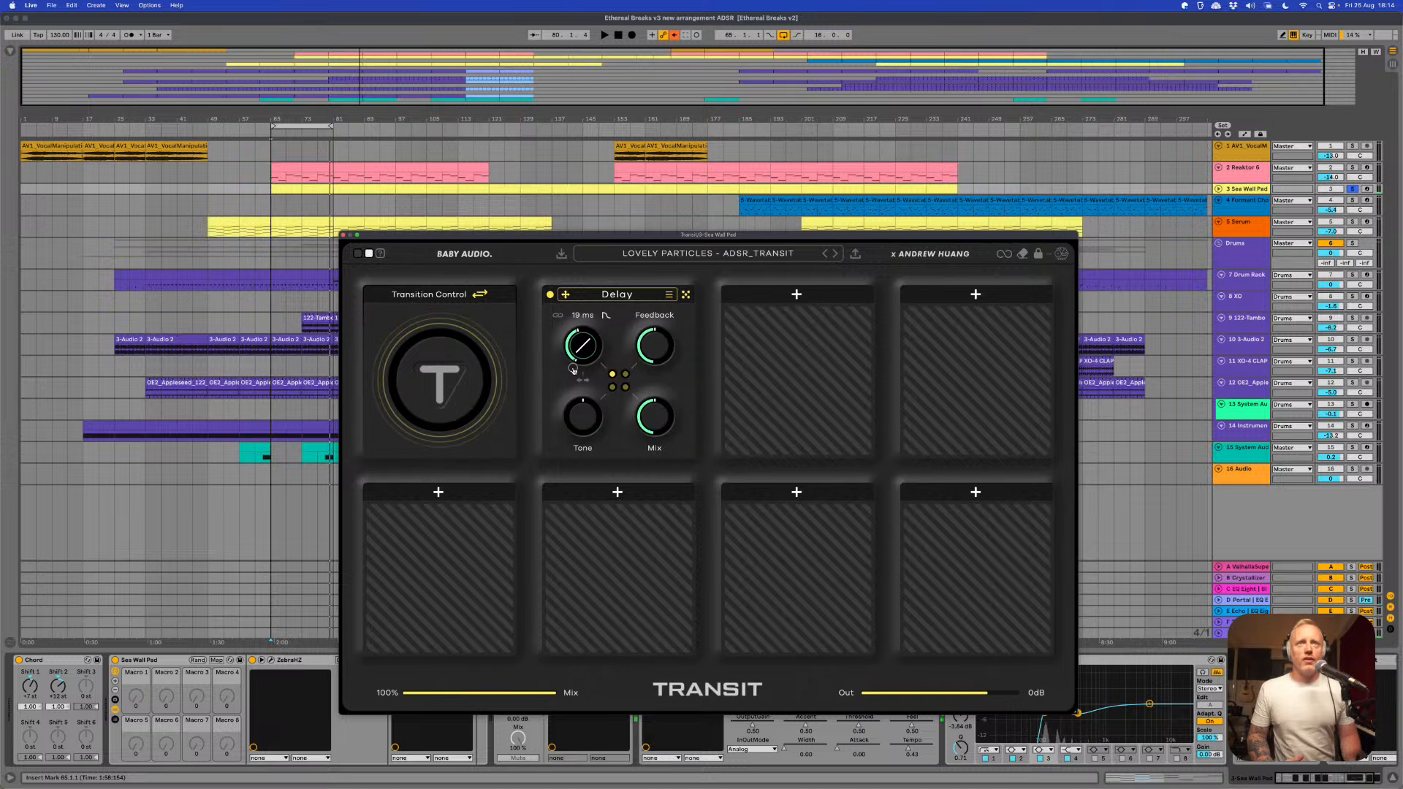
- Readjust the ends of the Delay Length's Transition Control range, trying 128 ms, and test it with Transition Control
mouse_move(572, 369)
mouse_down()
mouse_move(571, 329)
mouse_move(565, 359)
mouse_up()
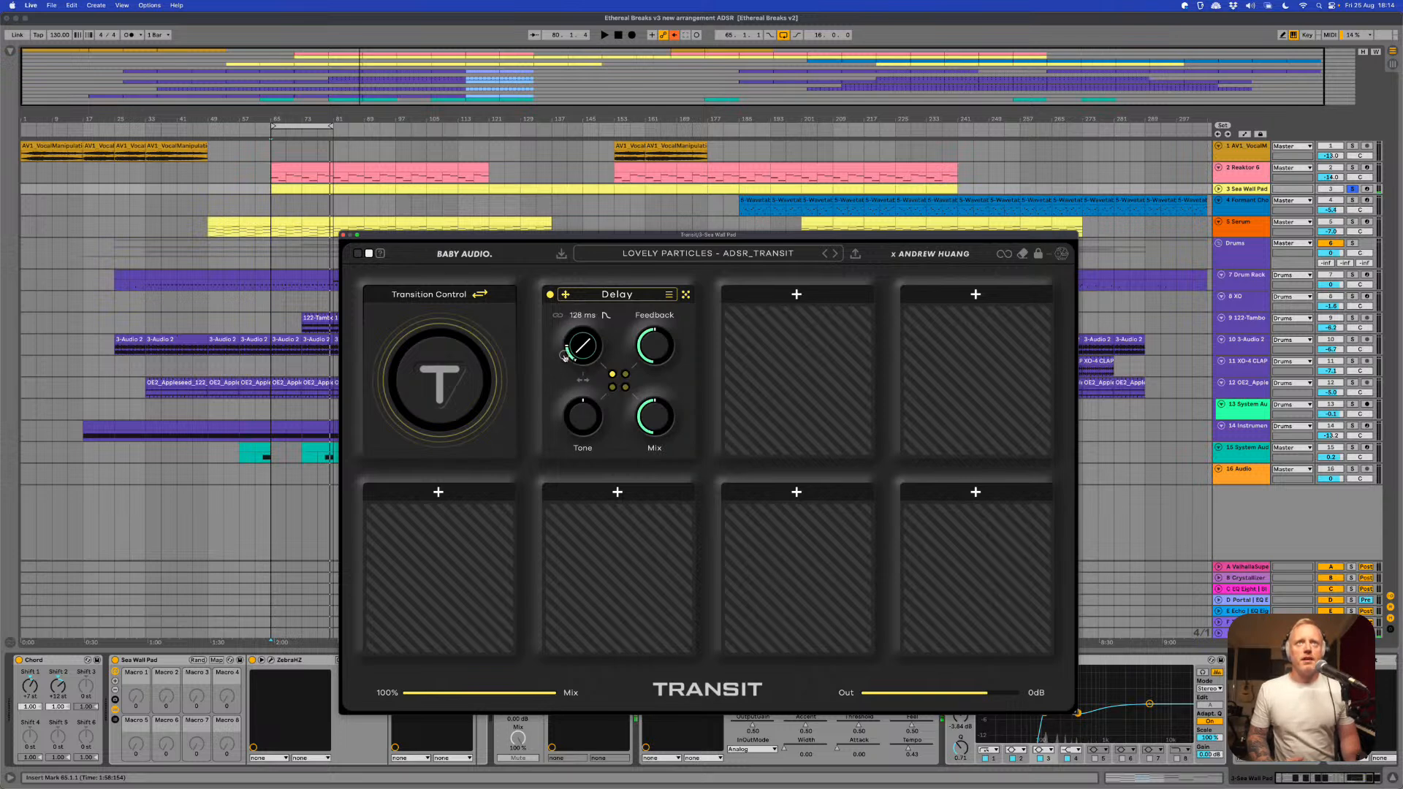
drag(564, 356, 596, 371)
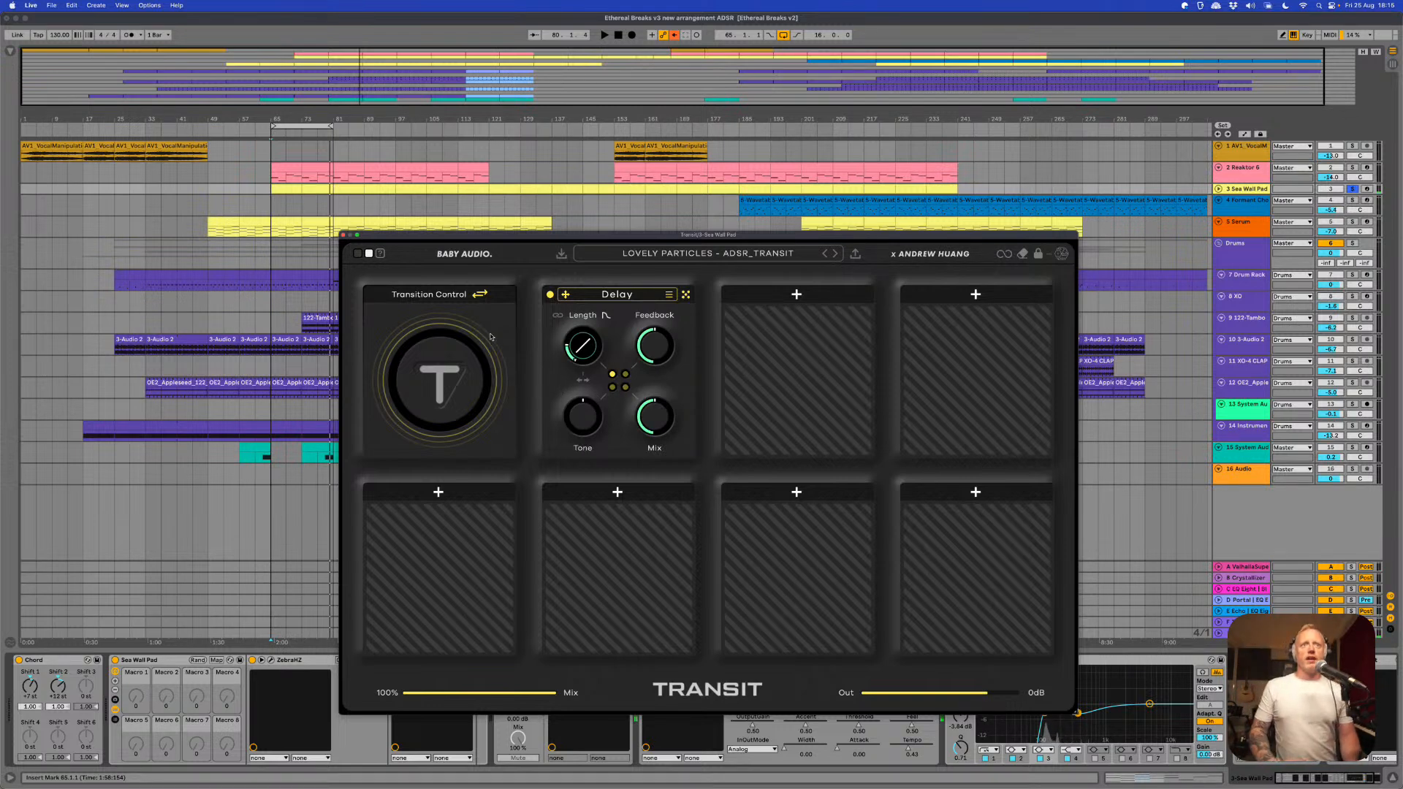
mouse_move(427, 405)
mouse_down()
mouse_move(409, 420)
mouse_move(398, 365)
mouse_move(420, 328)
mouse_move(433, 393)
mouse_move(424, 320)
mouse_move(442, 410)
mouse_up()
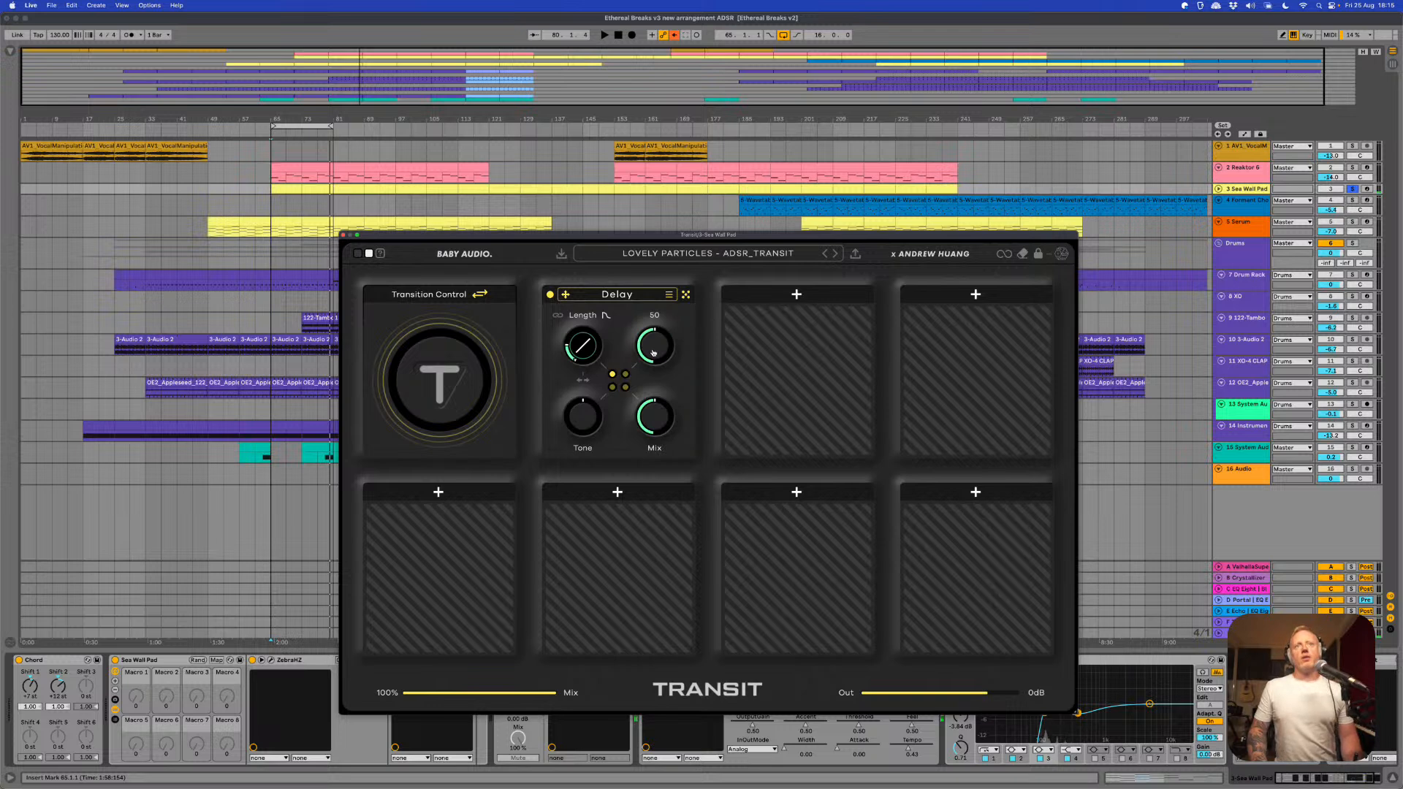
- Link the Delay's Feedback and Mix to Transition Control and widen both ranges up to high values
click(627, 375)
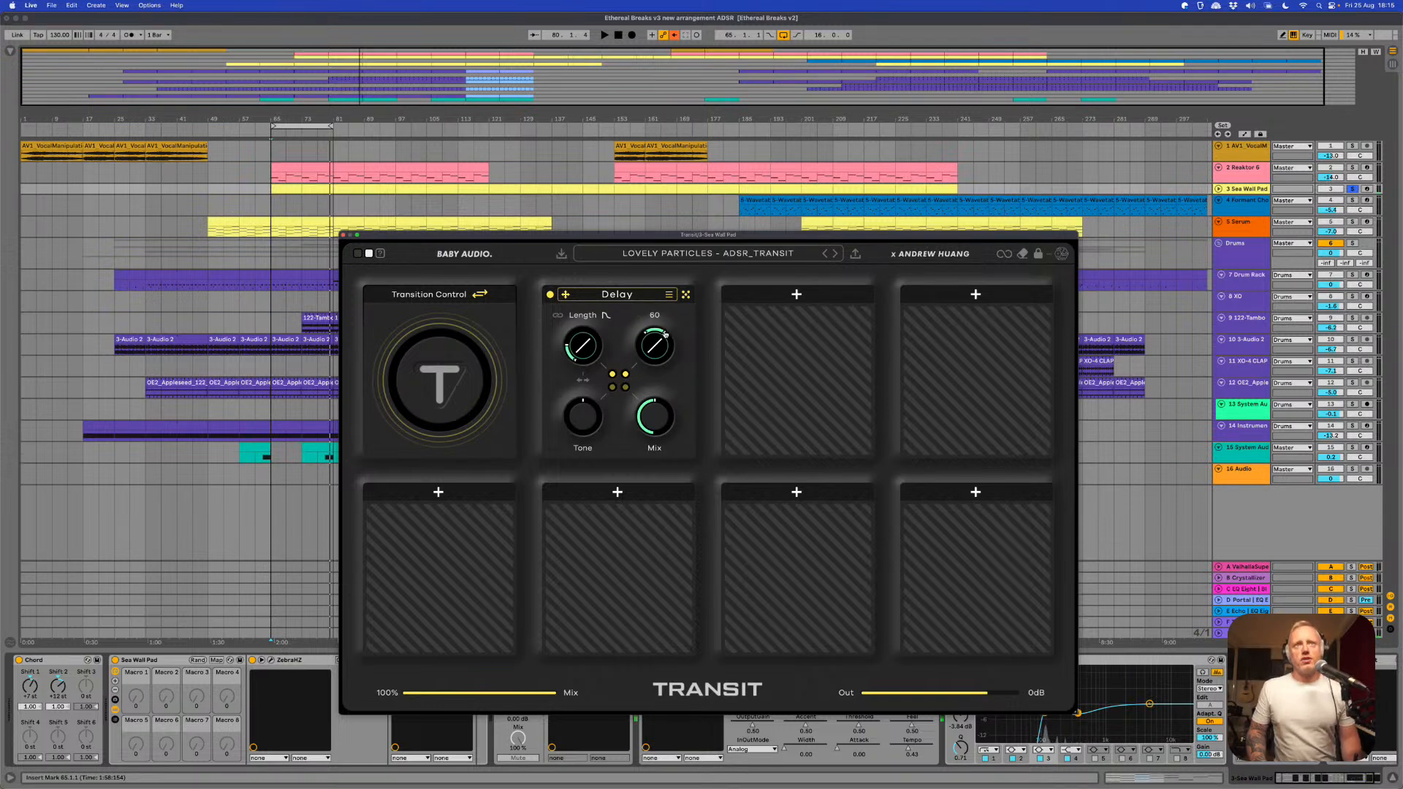
drag(665, 333, 660, 252)
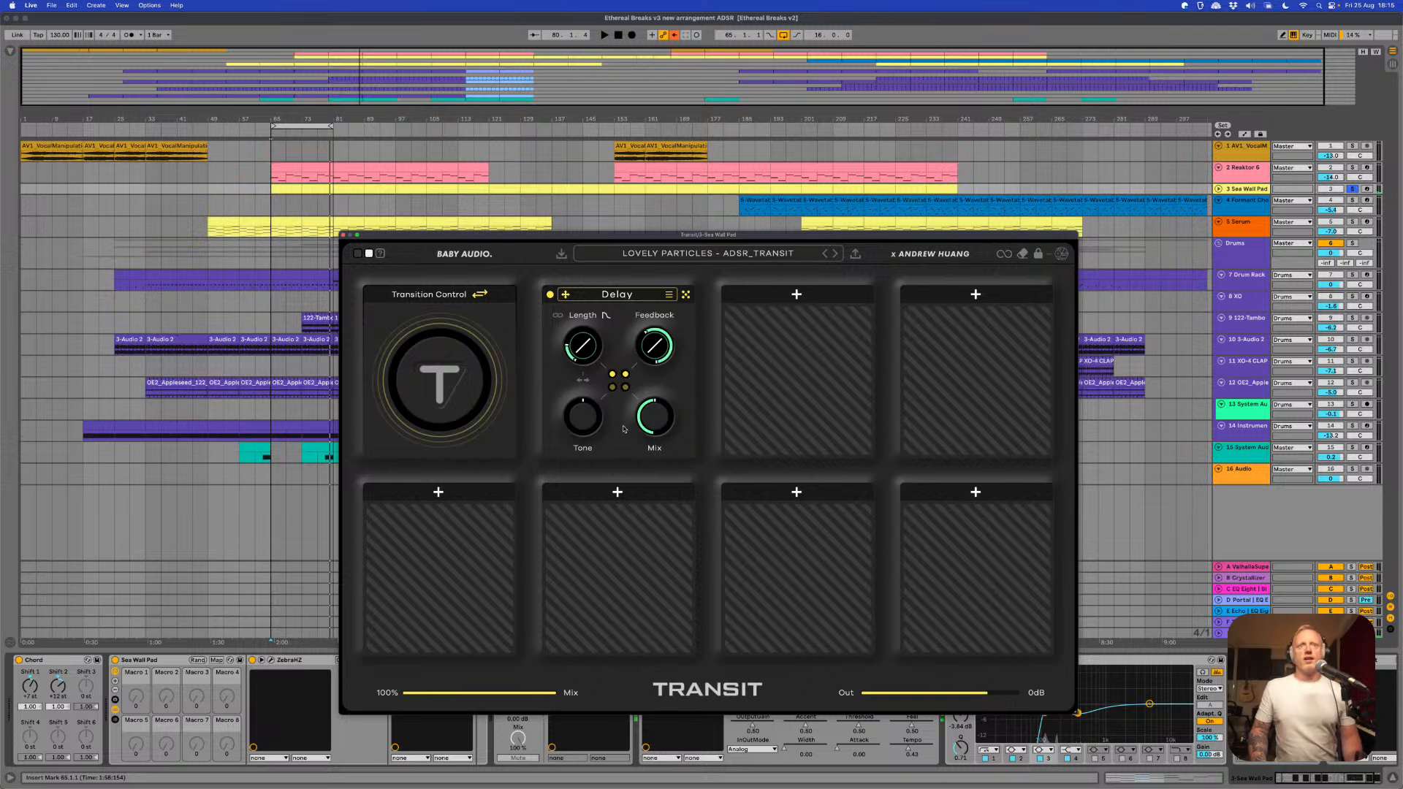
click(625, 387)
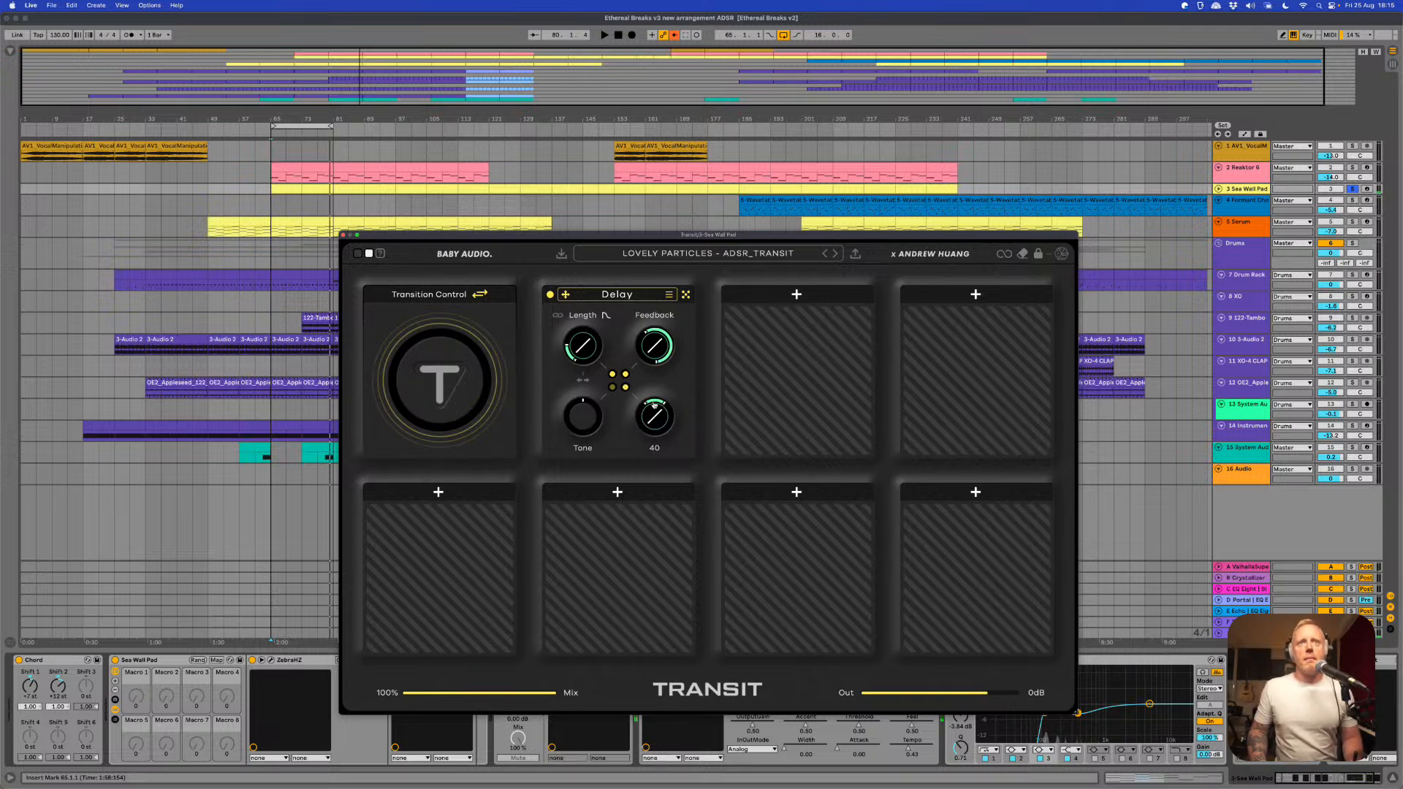
mouse_move(654, 405)
mouse_down()
mouse_move(667, 410)
mouse_move(674, 353)
mouse_up()
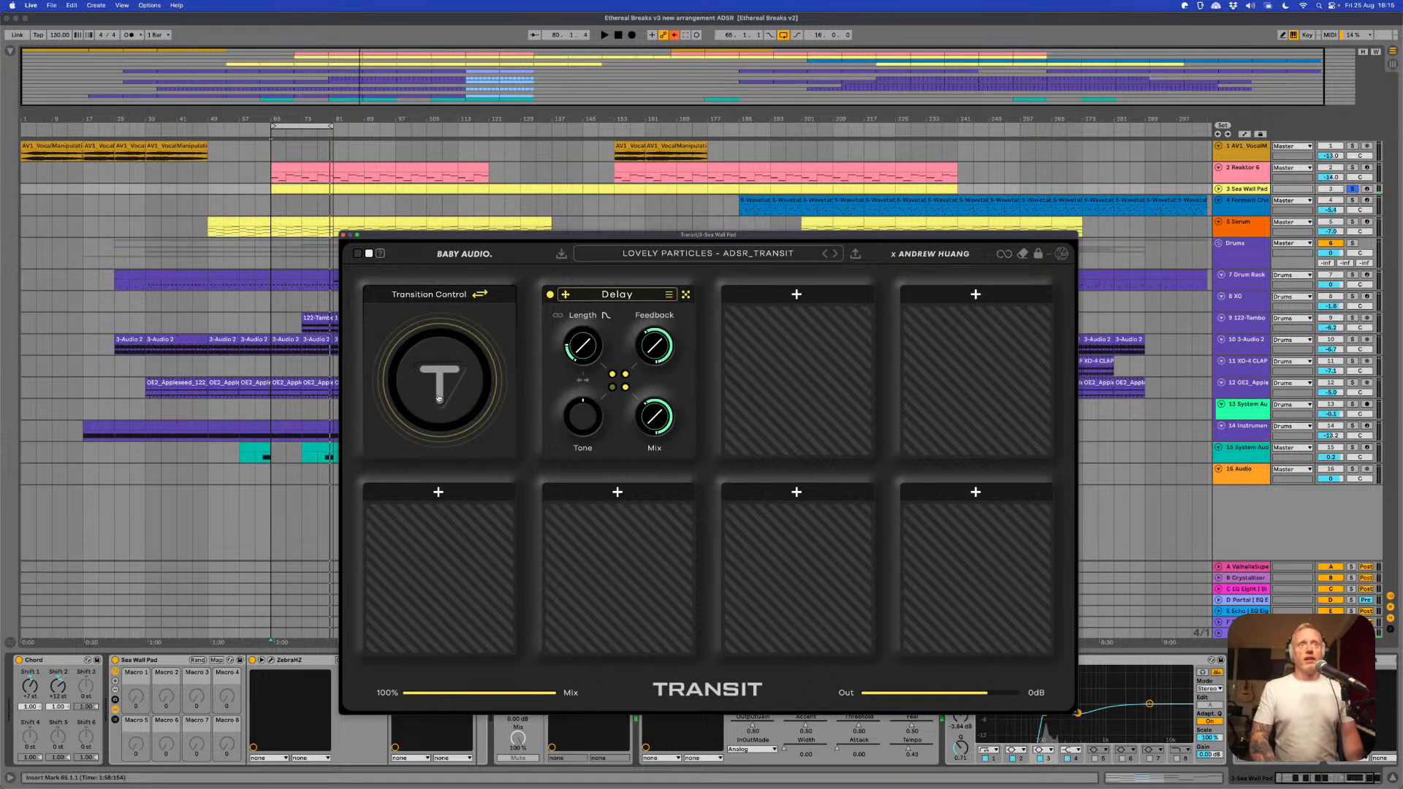
- Play the soloed pad while sweeping Transition Control up and back to zero, and stop playback
key(space)
drag(432, 379, 425, 328)
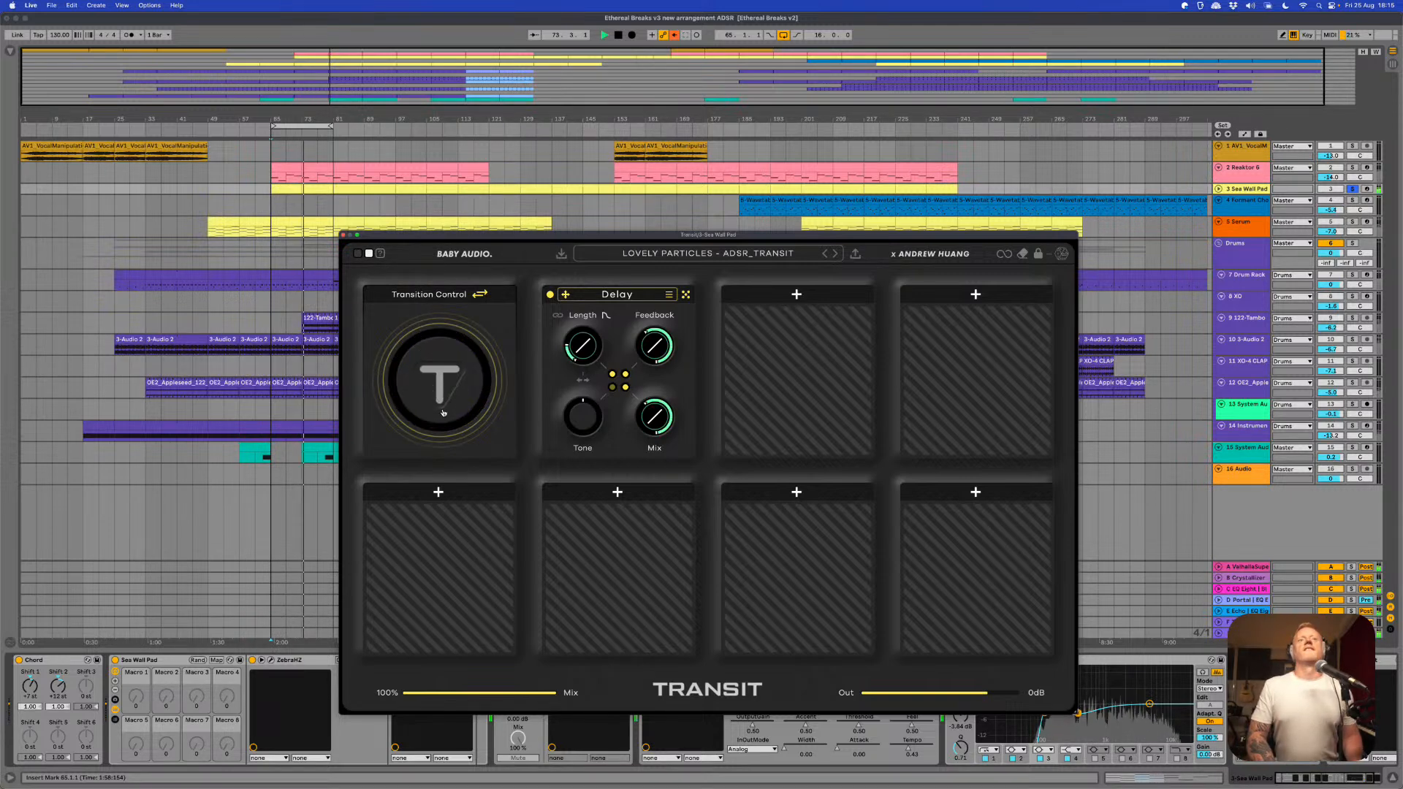
key(space)
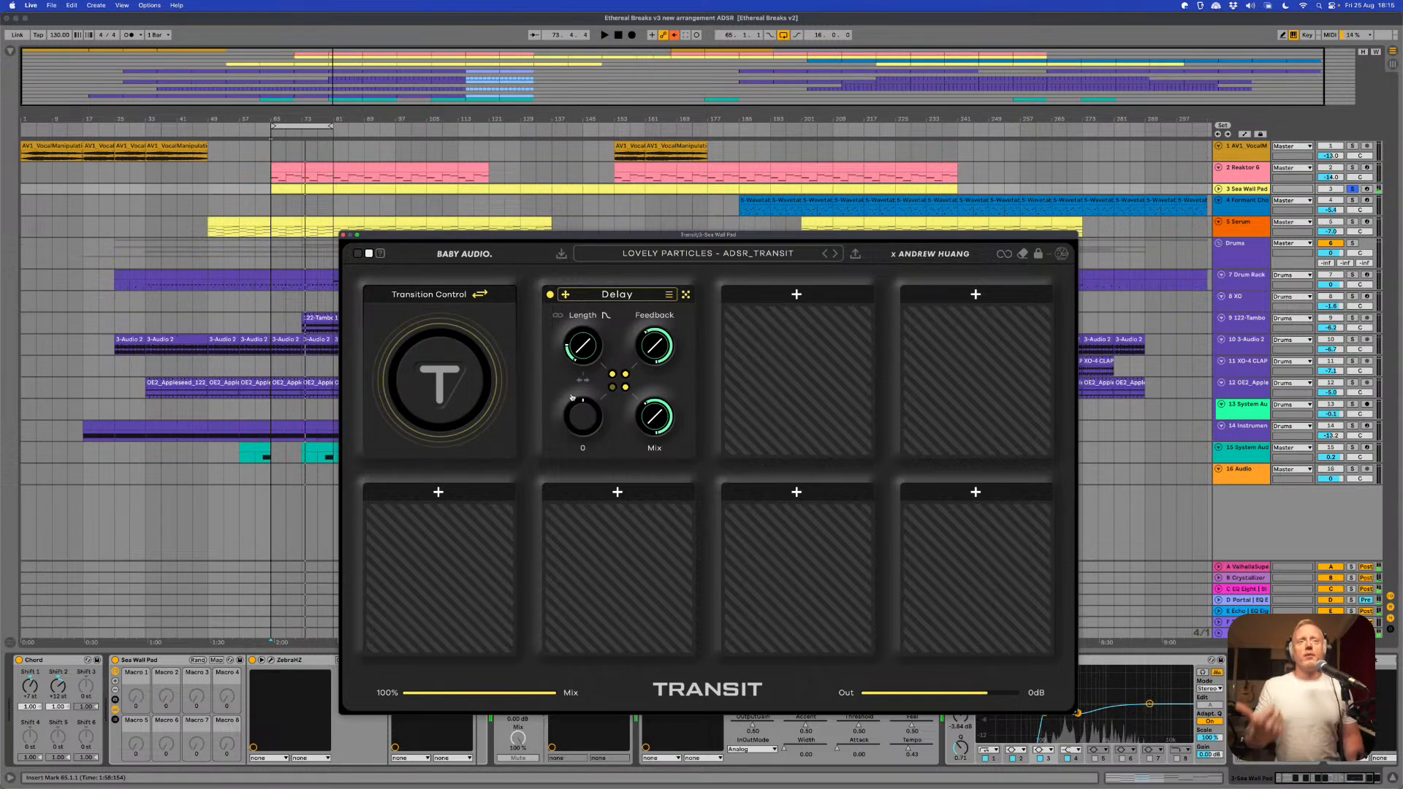
- Invert the Delay Length's modulation range so it starts at 132 ms and shortens as Transition Control rises
mouse_move(566, 346)
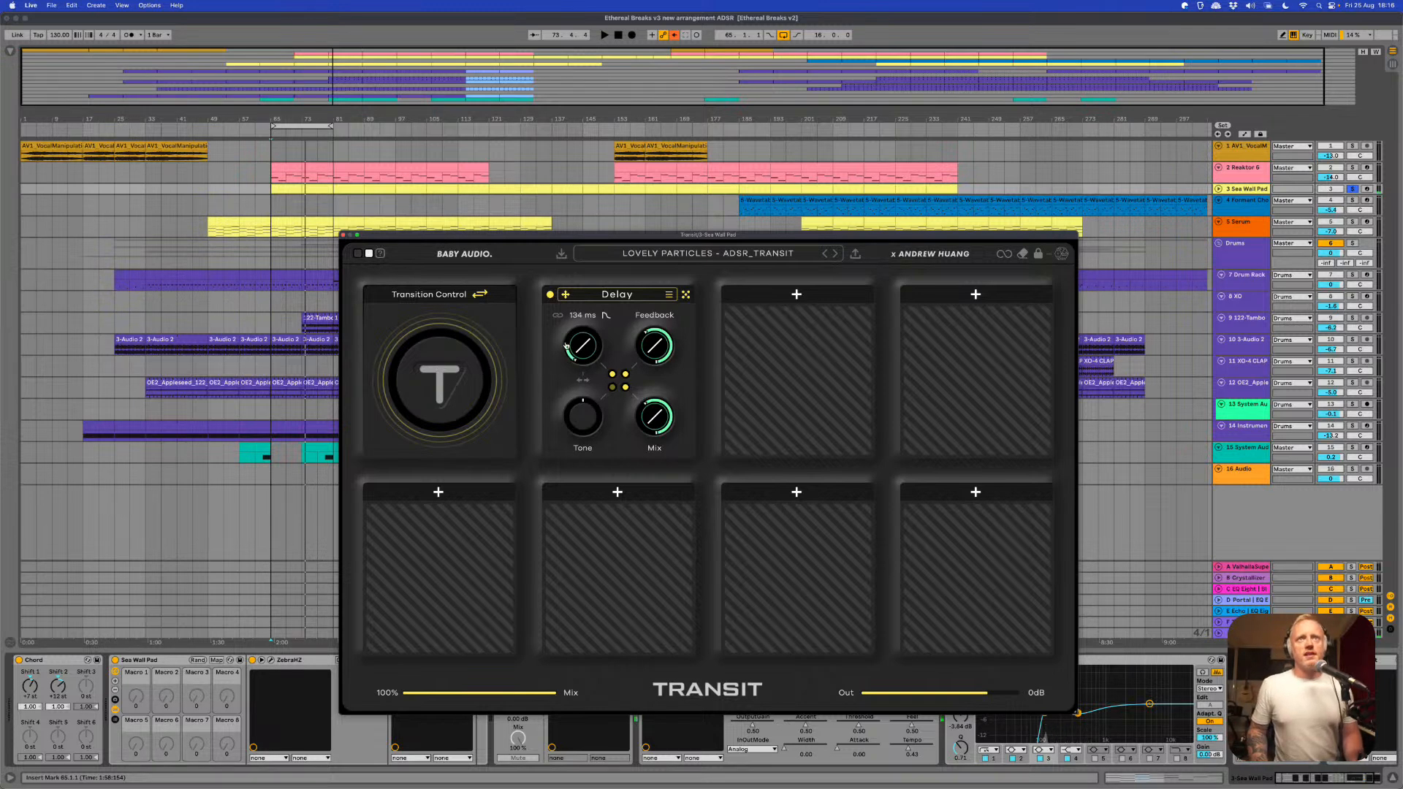
mouse_move(568, 349)
mouse_down()
mouse_move(571, 367)
mouse_move(570, 338)
mouse_up()
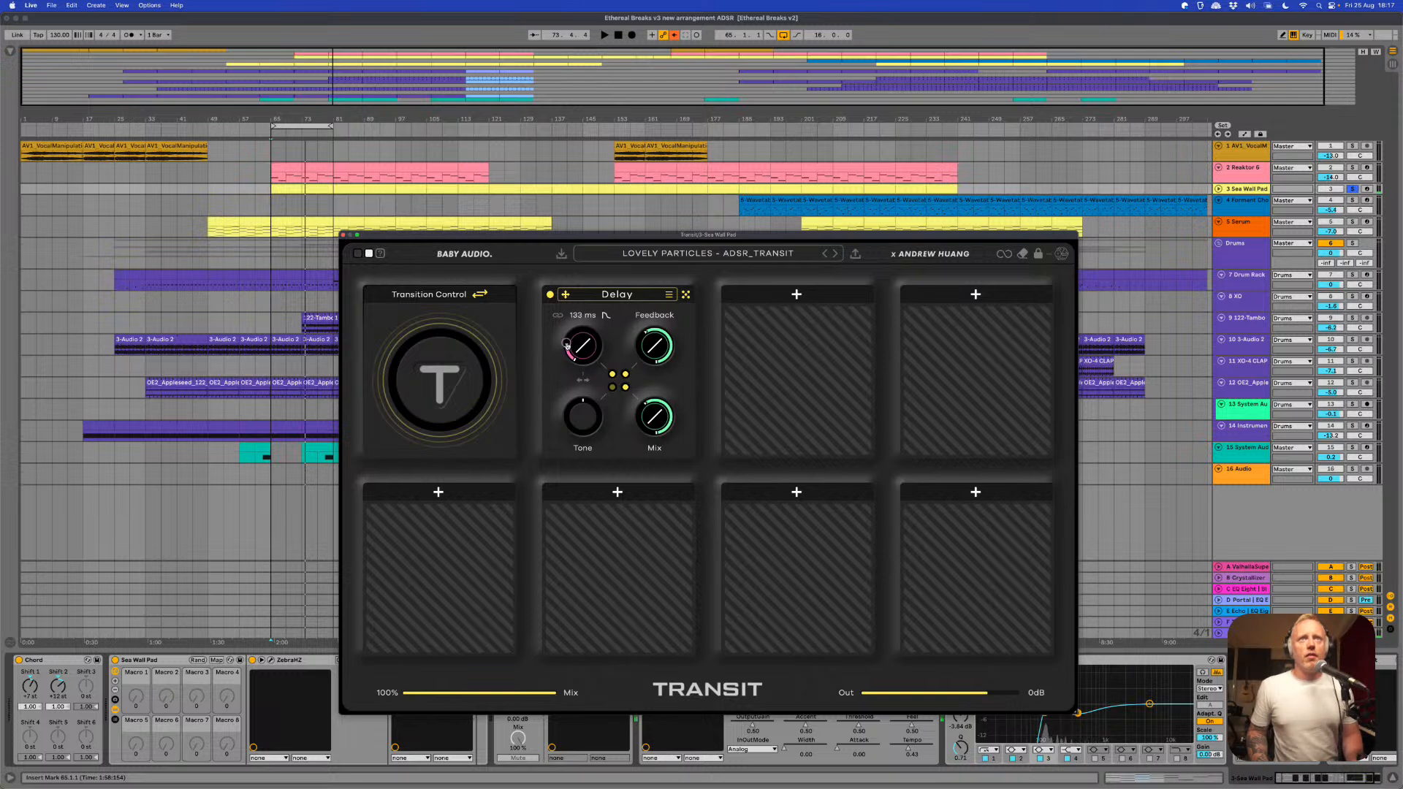
drag(567, 343, 566, 344)
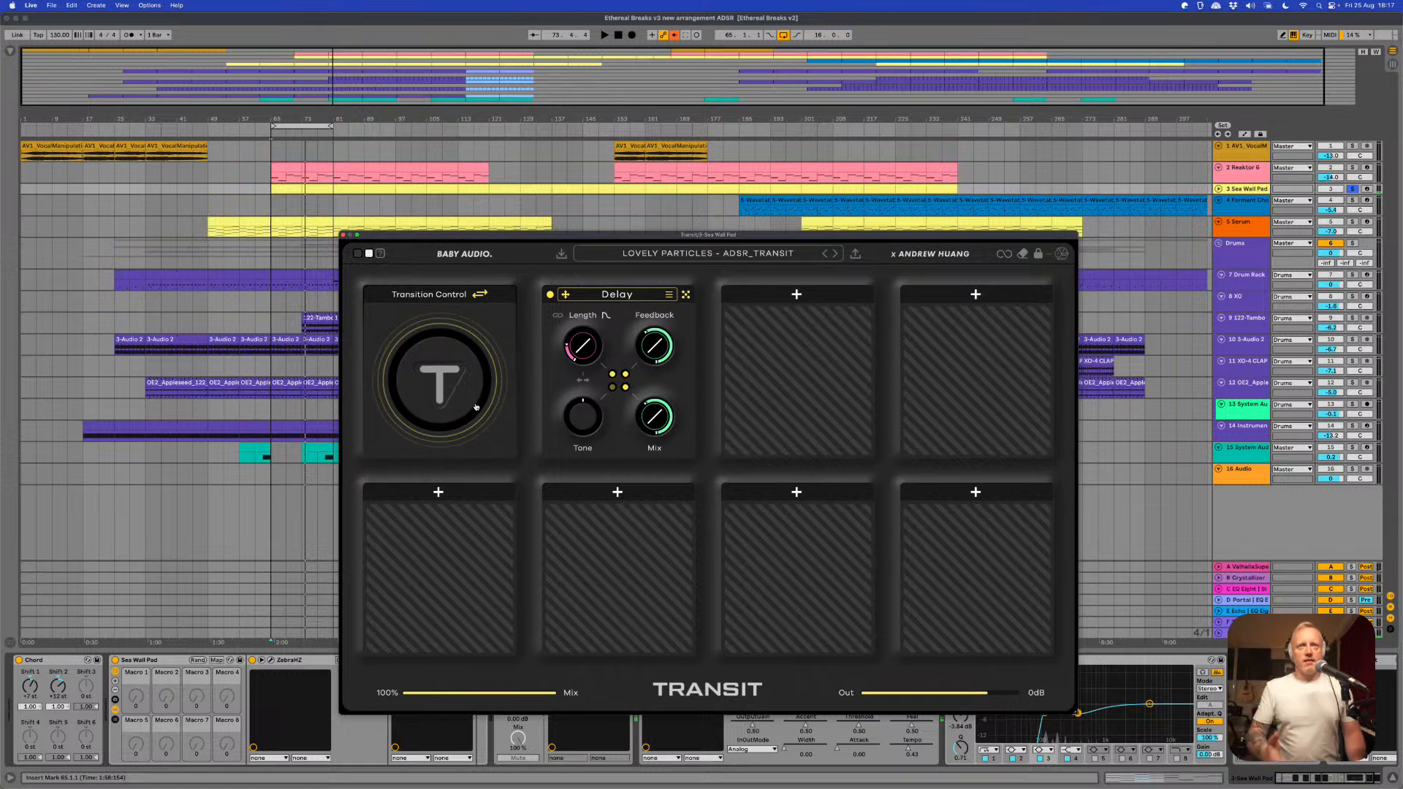
- Audition the inverted Delay Length on the pad with a Transition Control sweep to maximum and back, and stop playback
key(space)
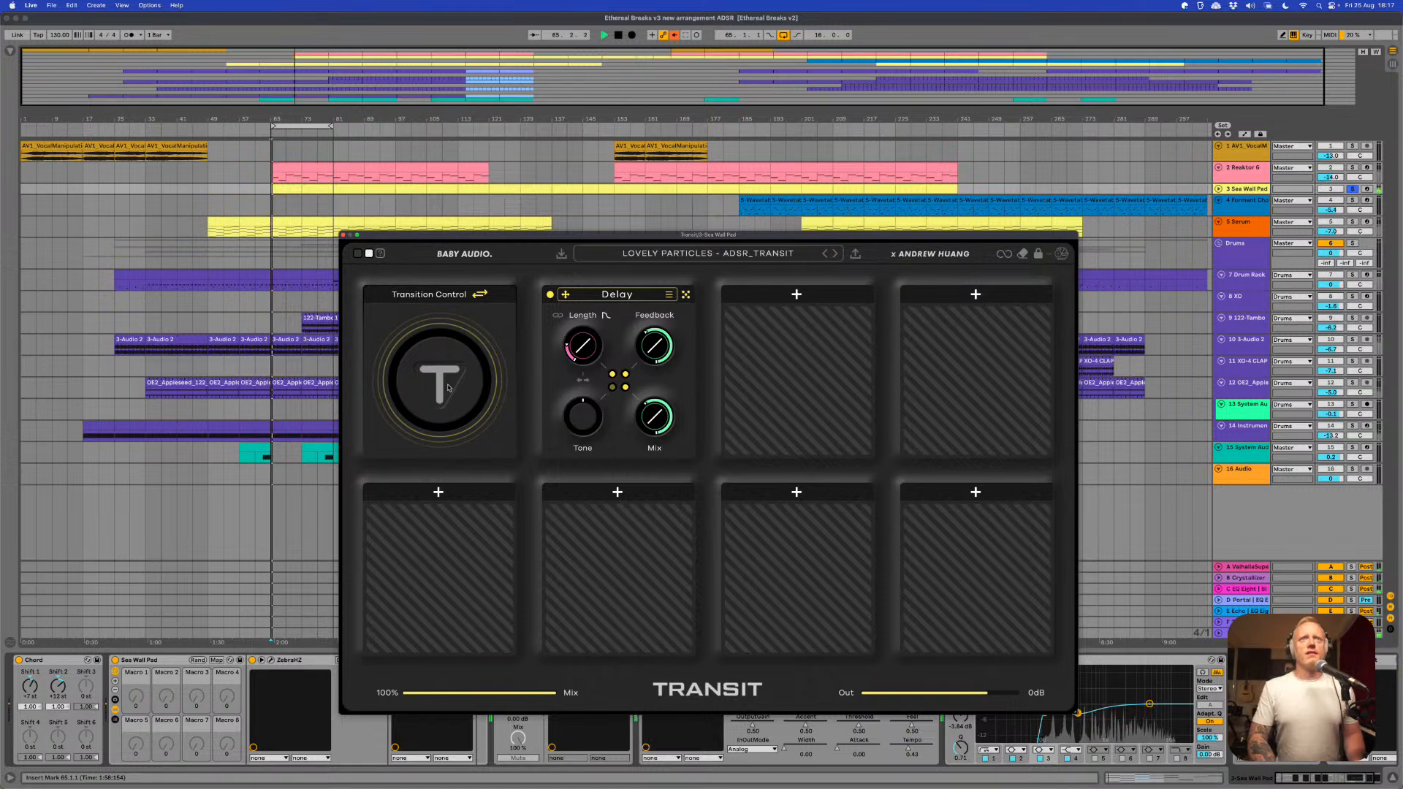
drag(449, 383, 445, 312)
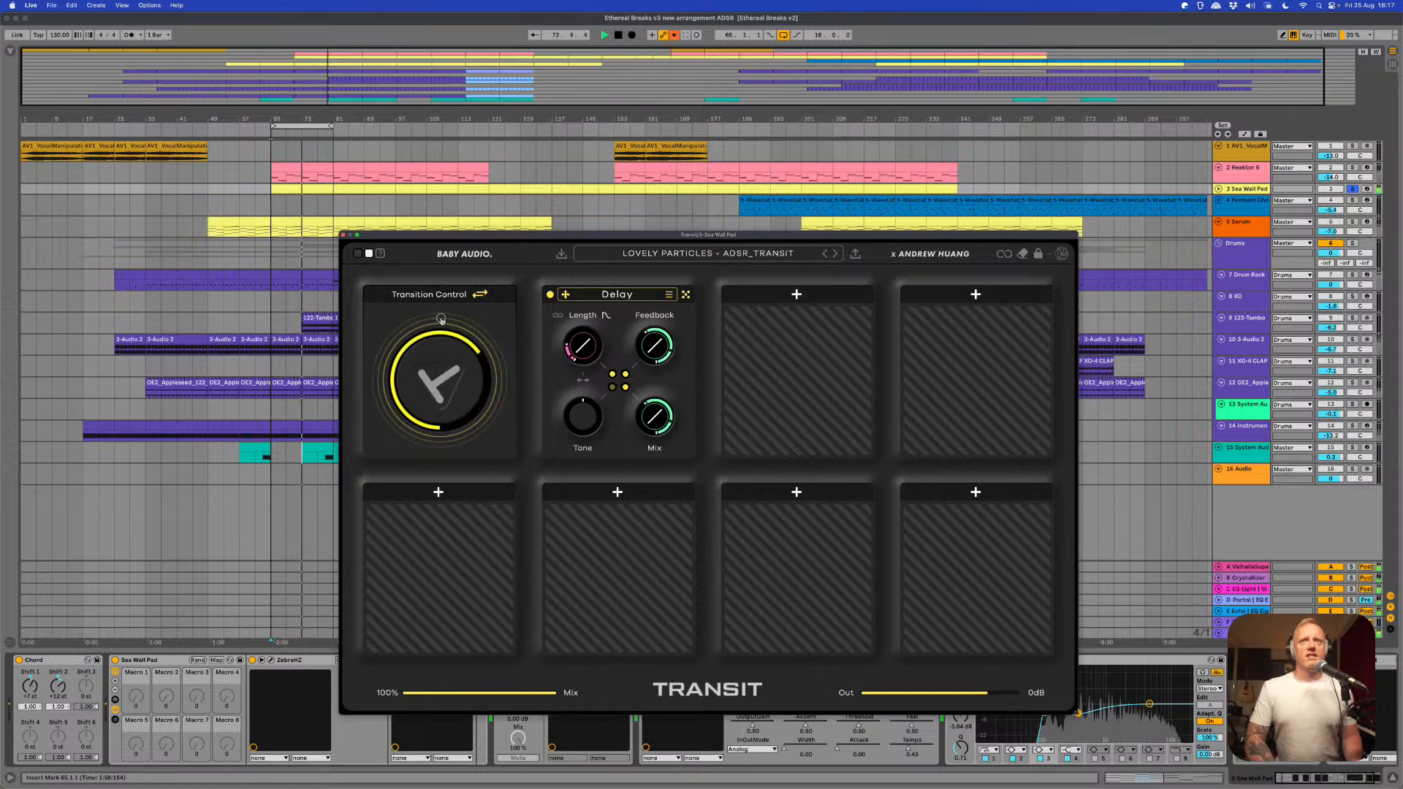
drag(443, 326, 454, 373)
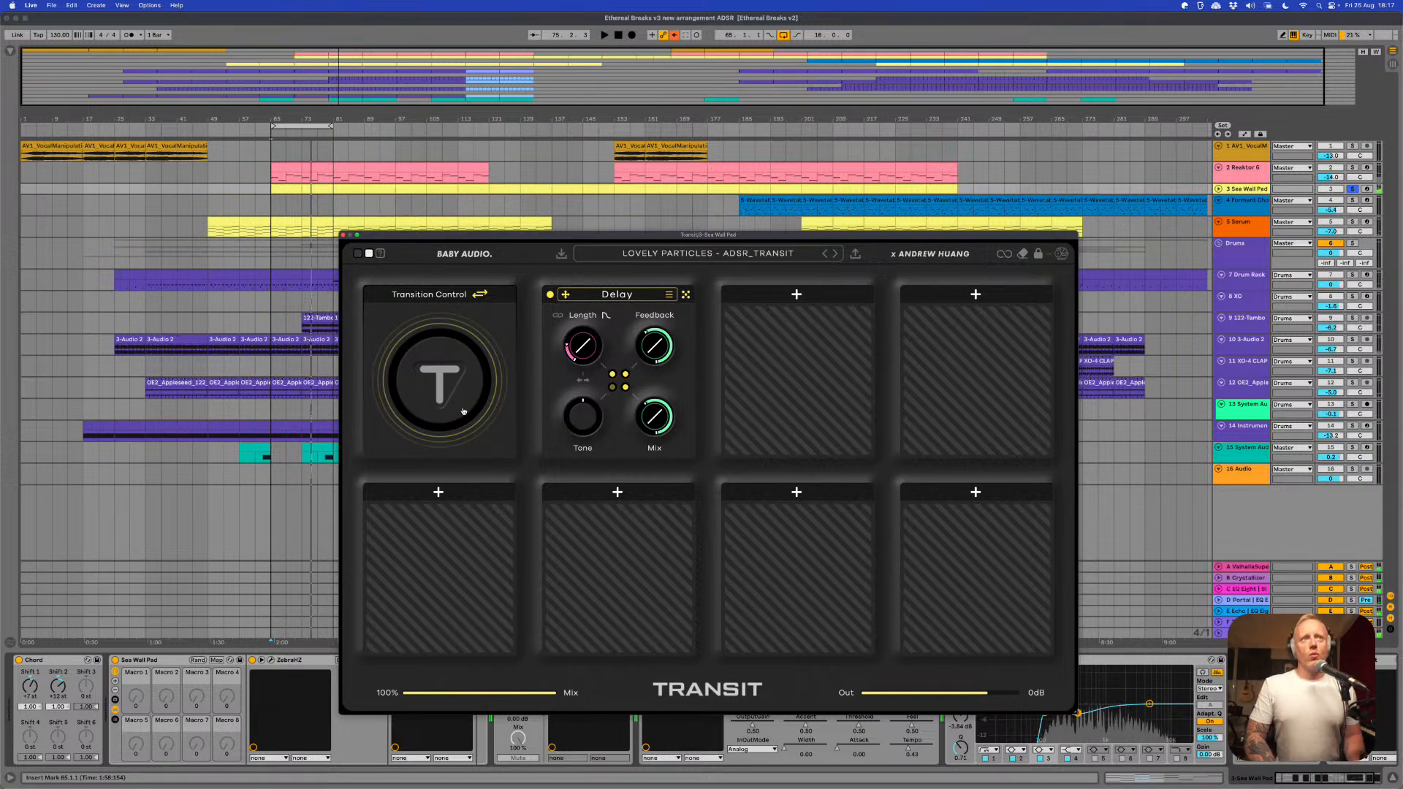
- Load Reverb into the empty module slot beside Delay
click(796, 295)
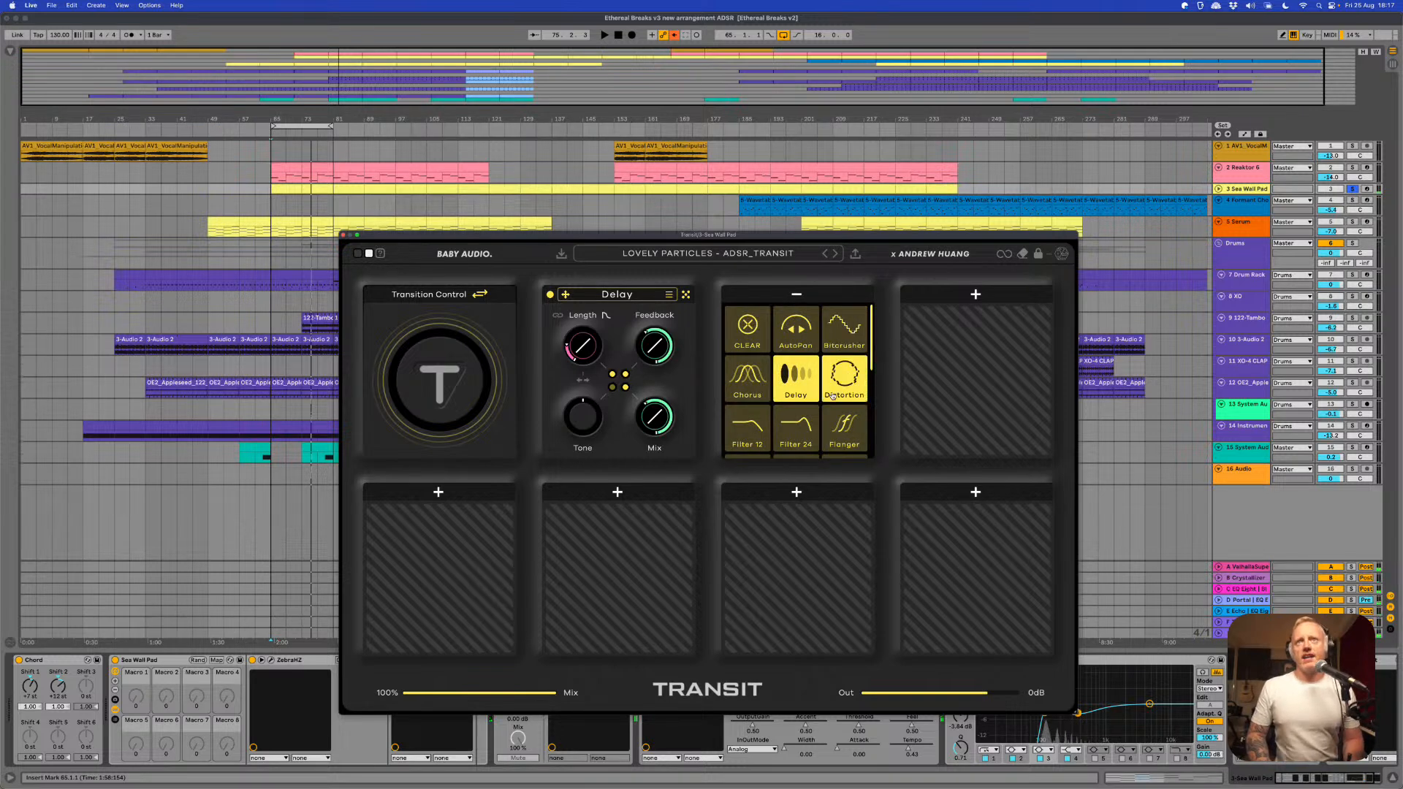
click(796, 391)
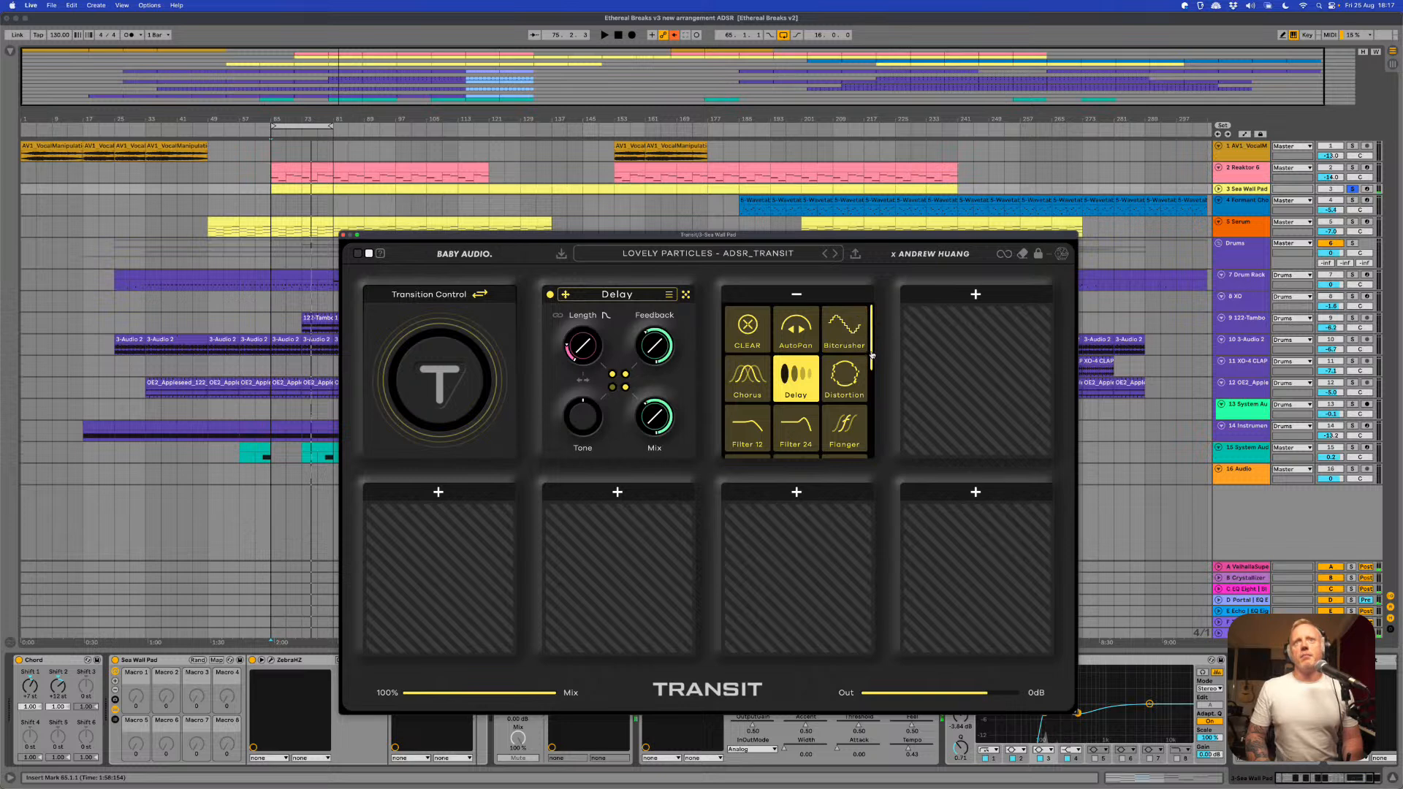
drag(871, 356, 878, 442)
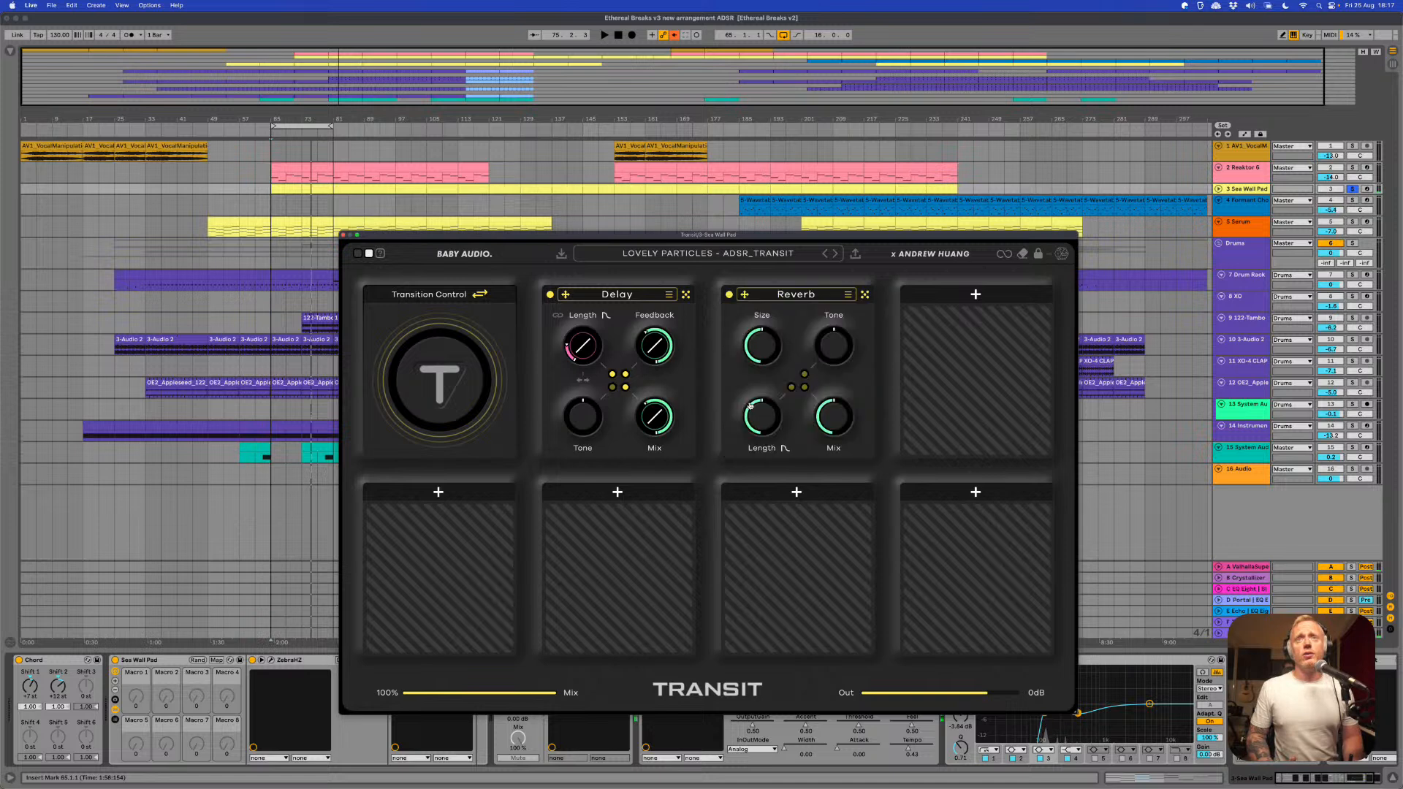
- Link the Reverb's Mix and Length to Transition Control with wide ranges, and raise its Size
click(752, 402)
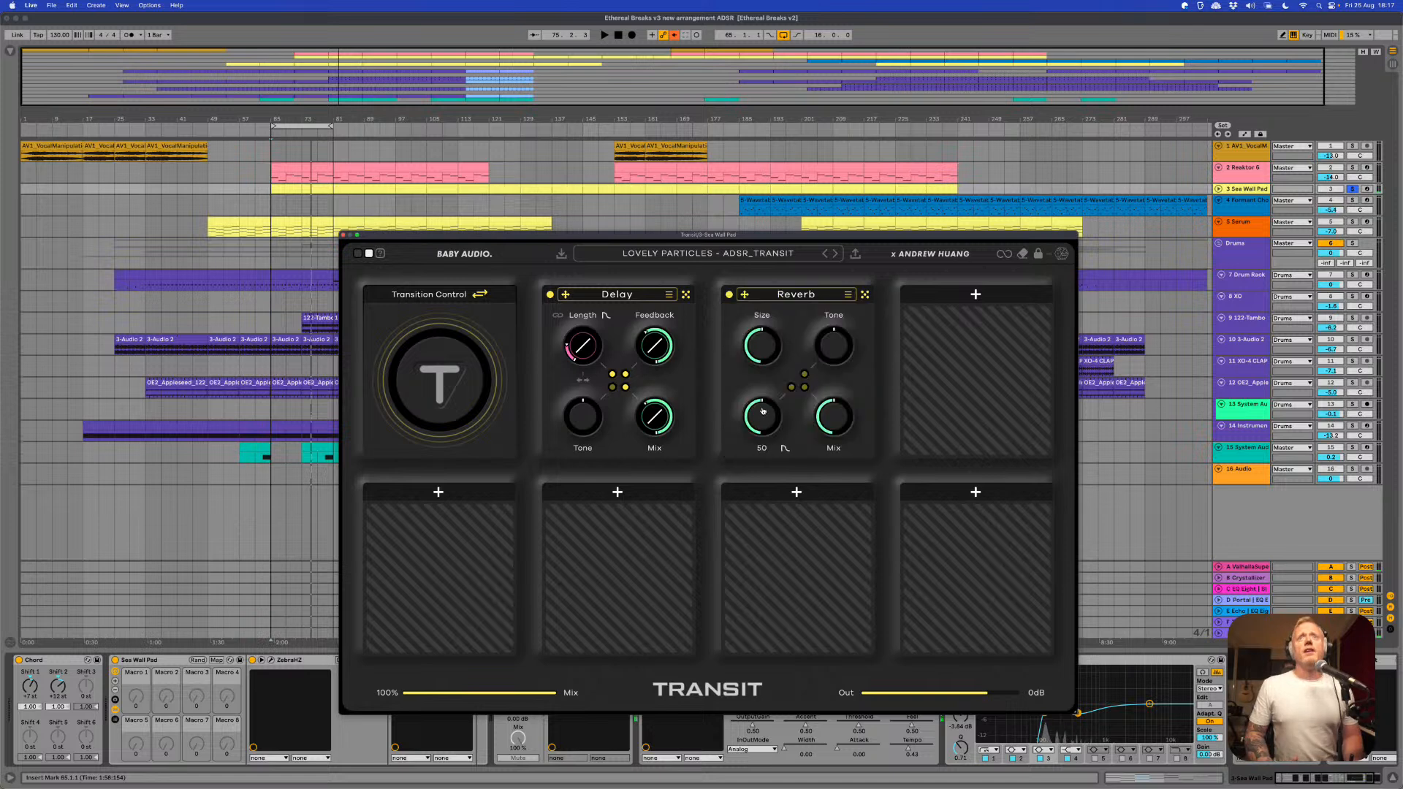
click(804, 388)
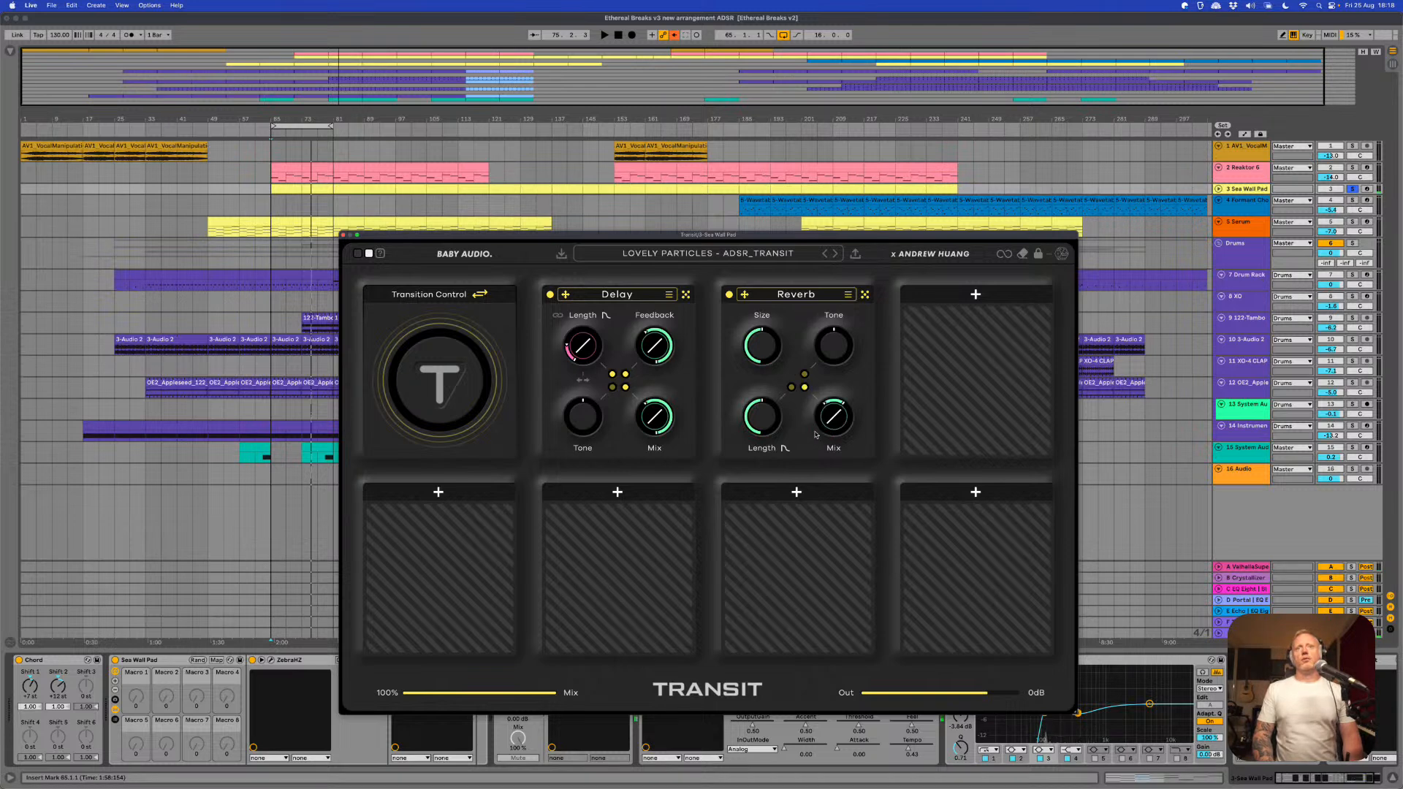
drag(842, 400, 846, 428)
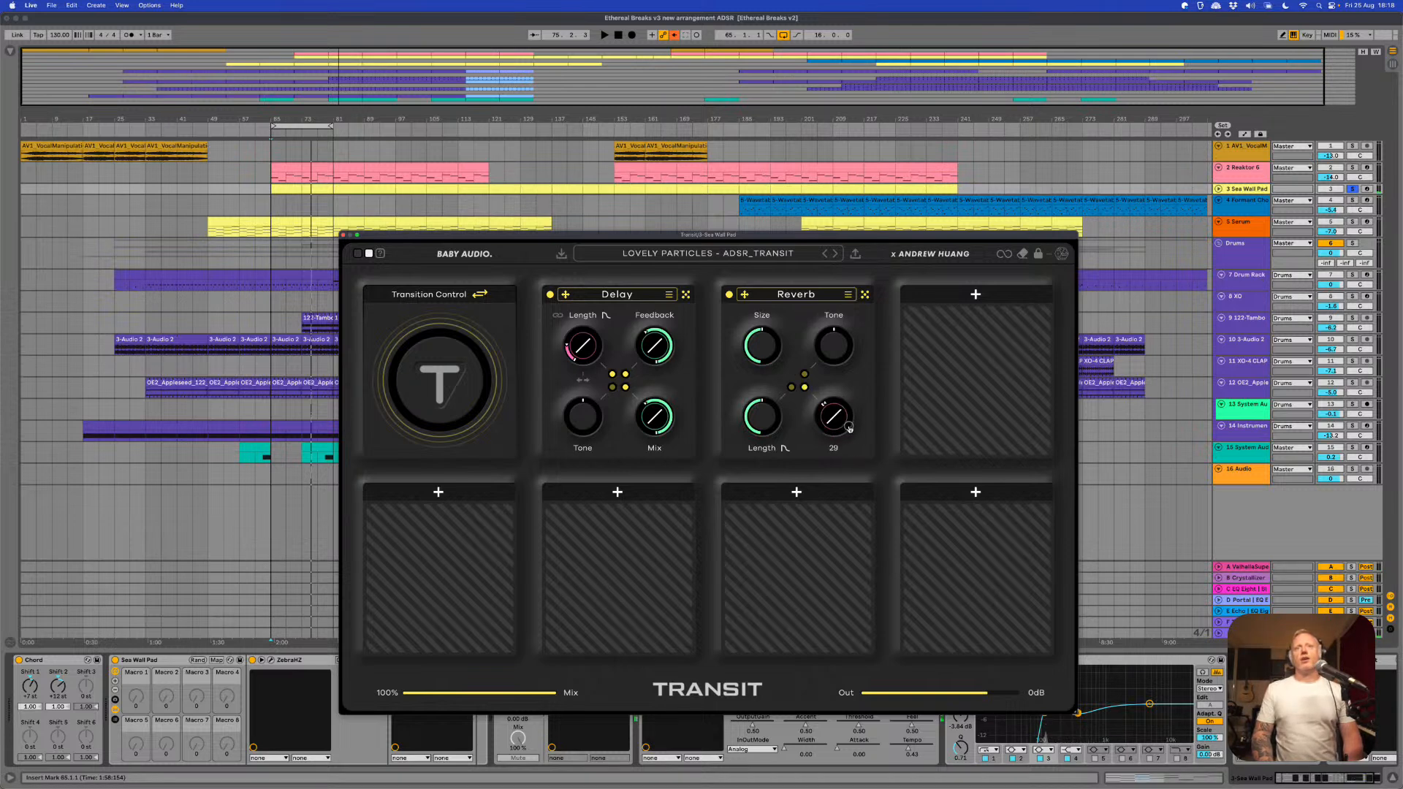
click(791, 388)
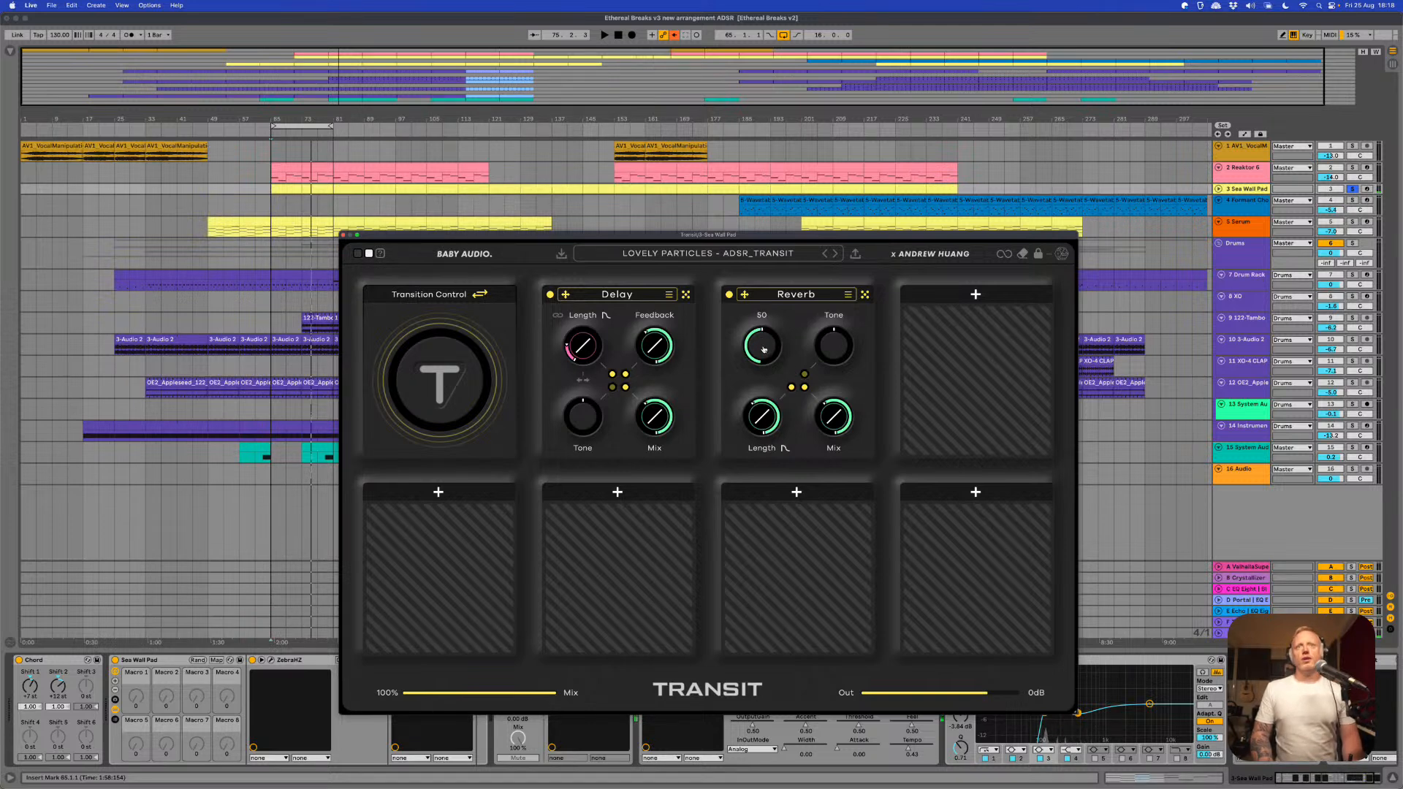
drag(763, 349, 761, 321)
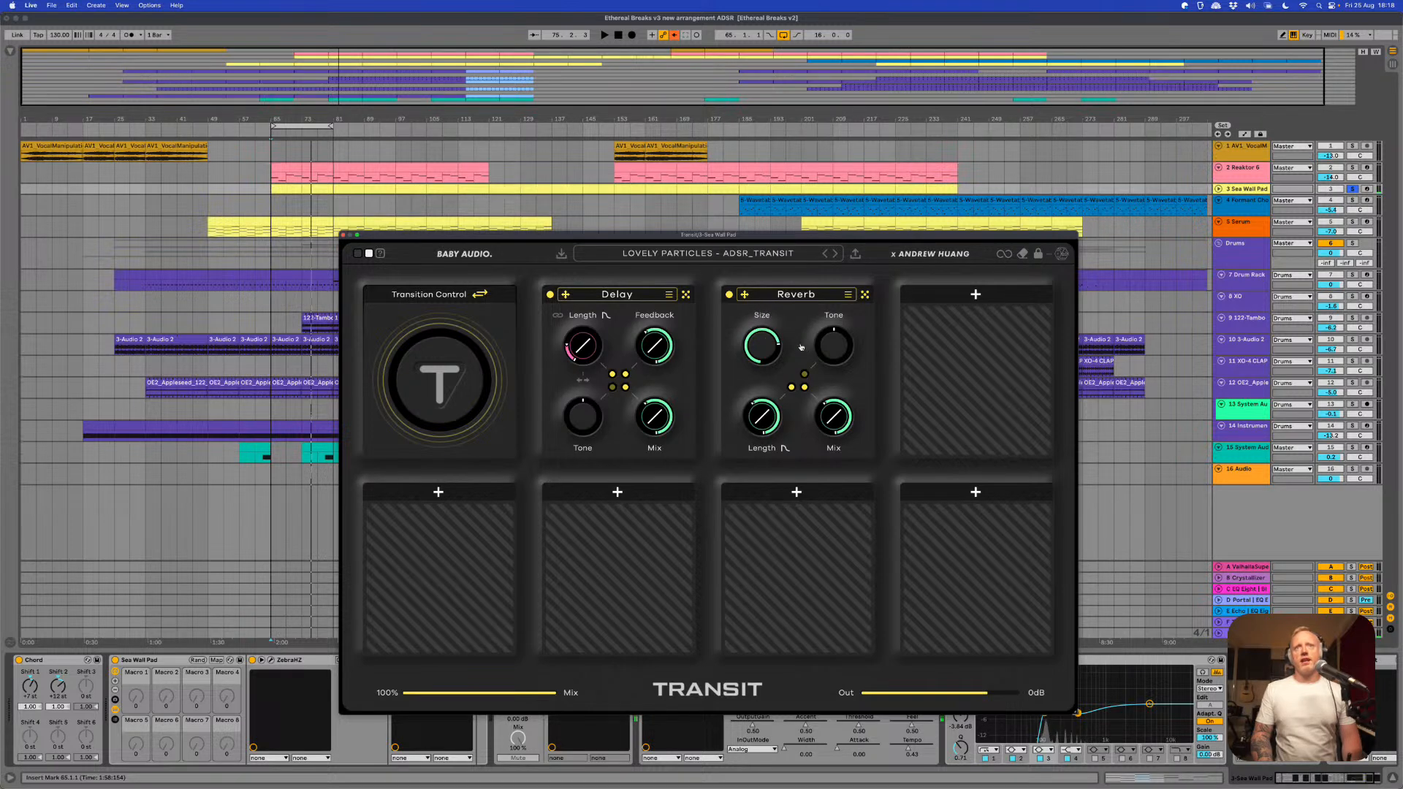
- Flip the Delay Length's range back so it lengthens as Transition Control rises
drag(438, 399, 432, 395)
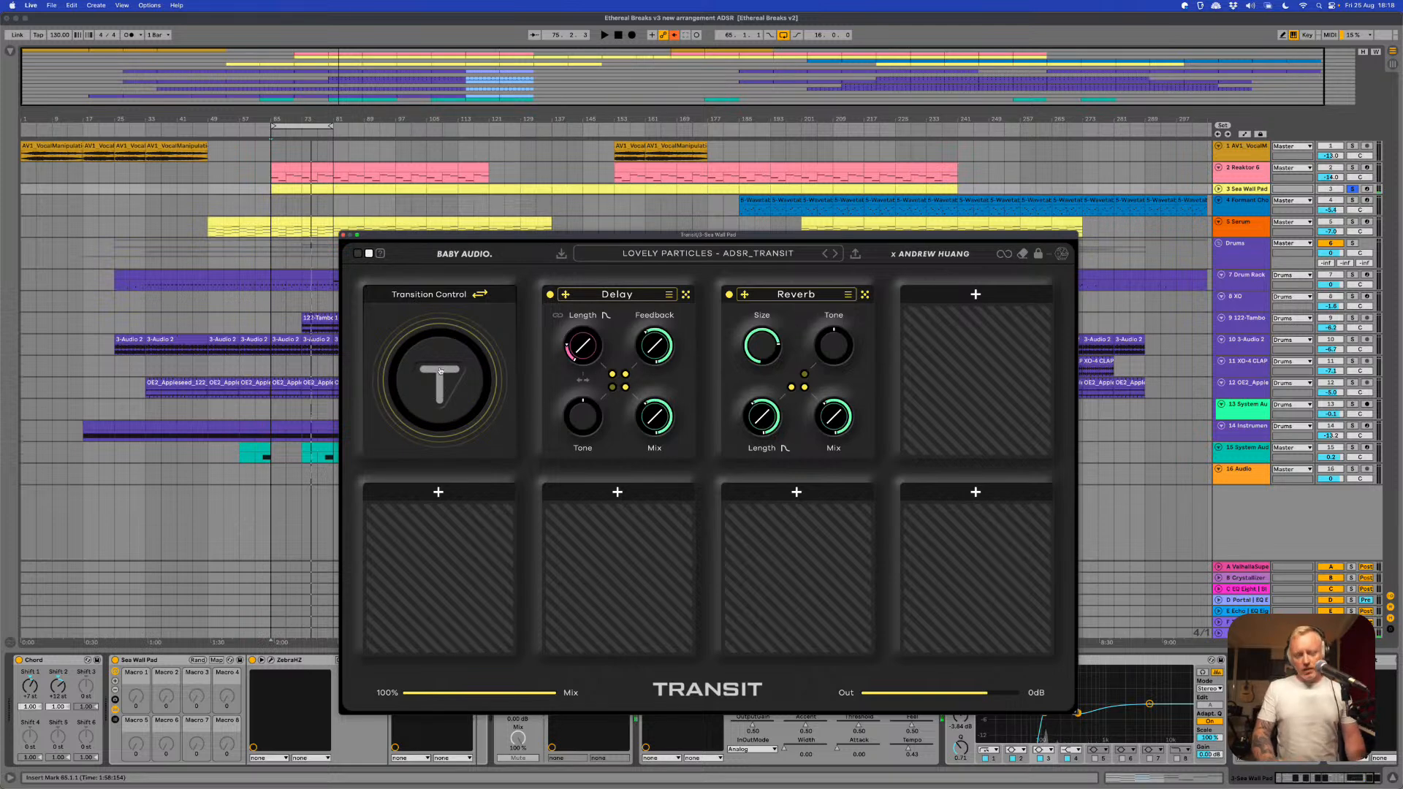
mouse_move(570, 366)
drag(570, 365, 567, 346)
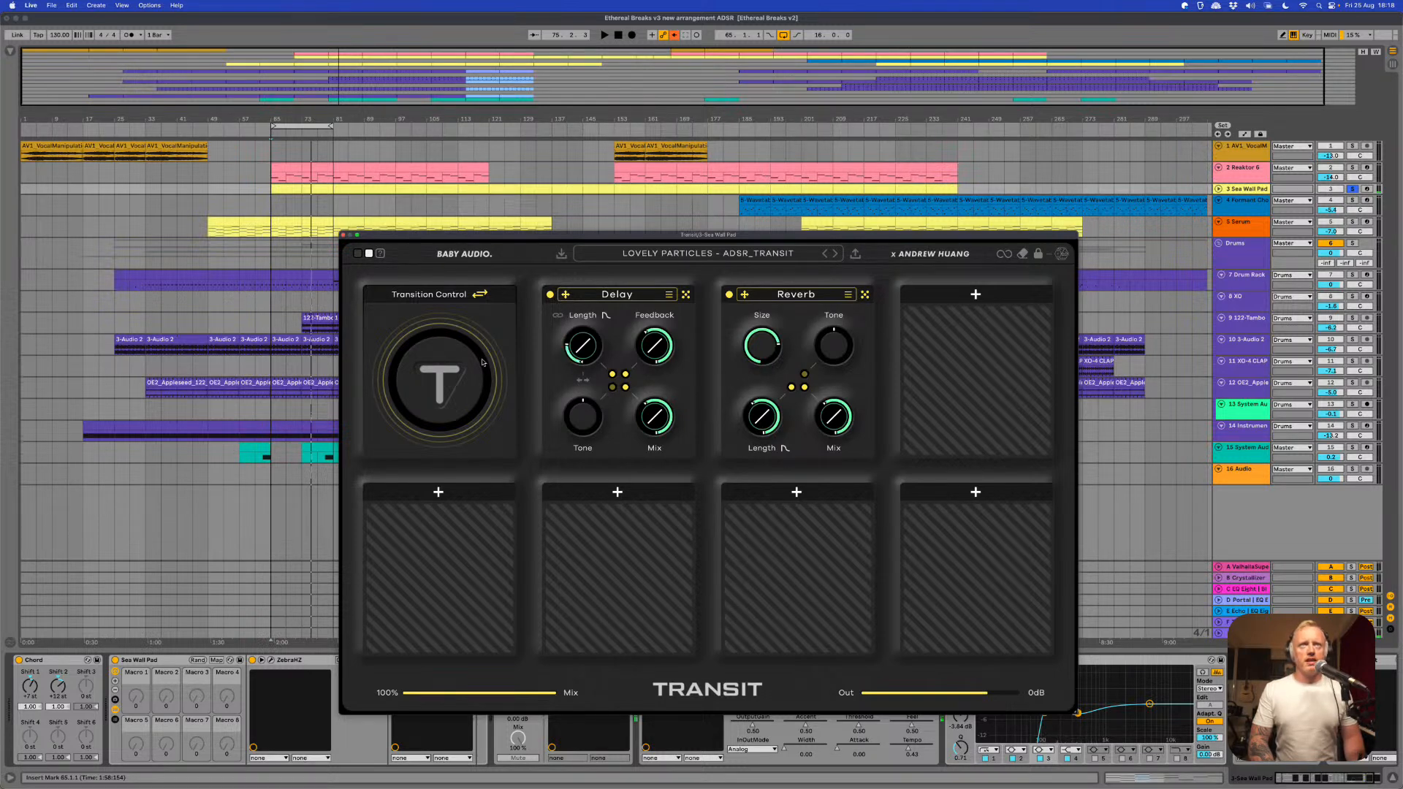
- Audition the combined Delay and Reverb on the soloed pad, sweeping Transition Control up and back to zero, and stop playback
key(space)
drag(447, 376, 437, 293)
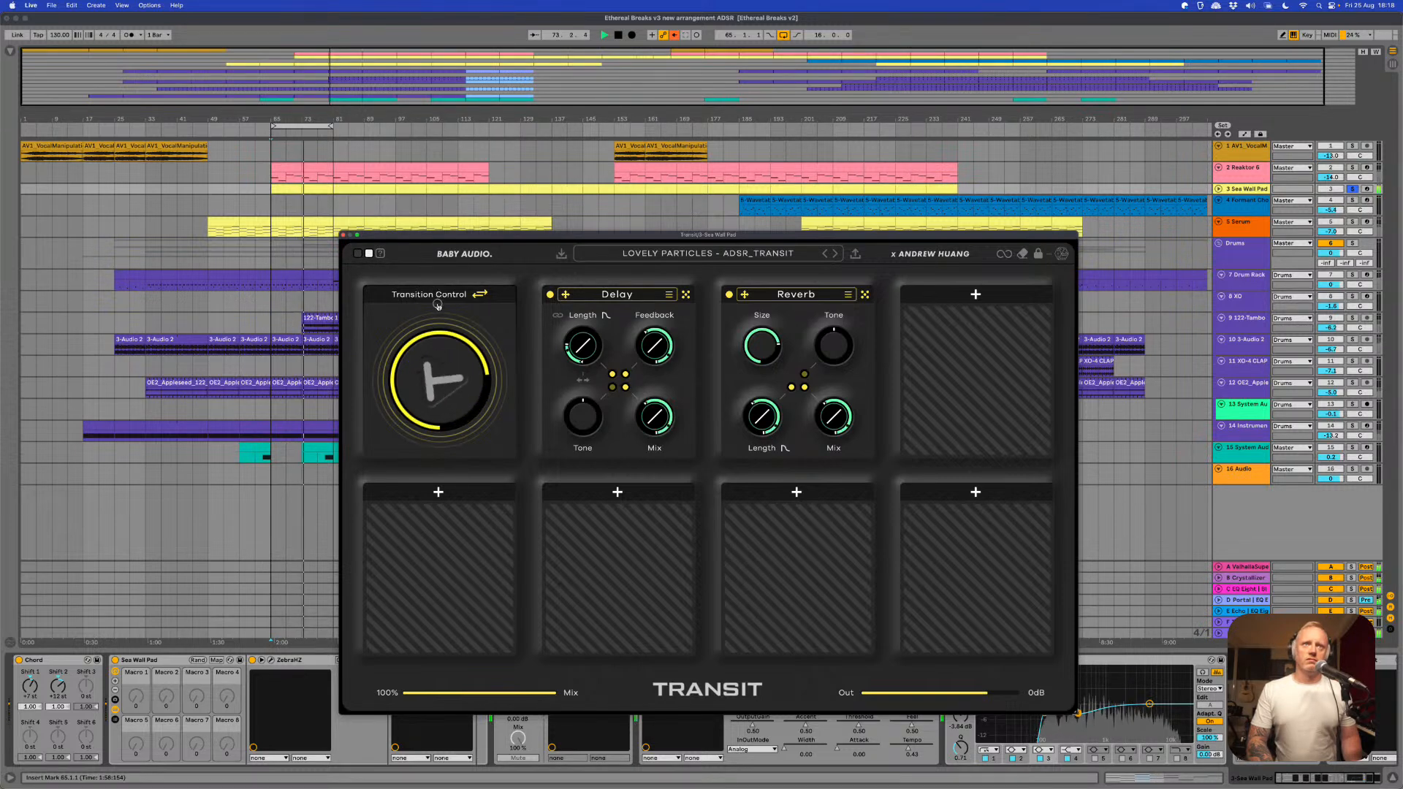
drag(438, 305, 469, 402)
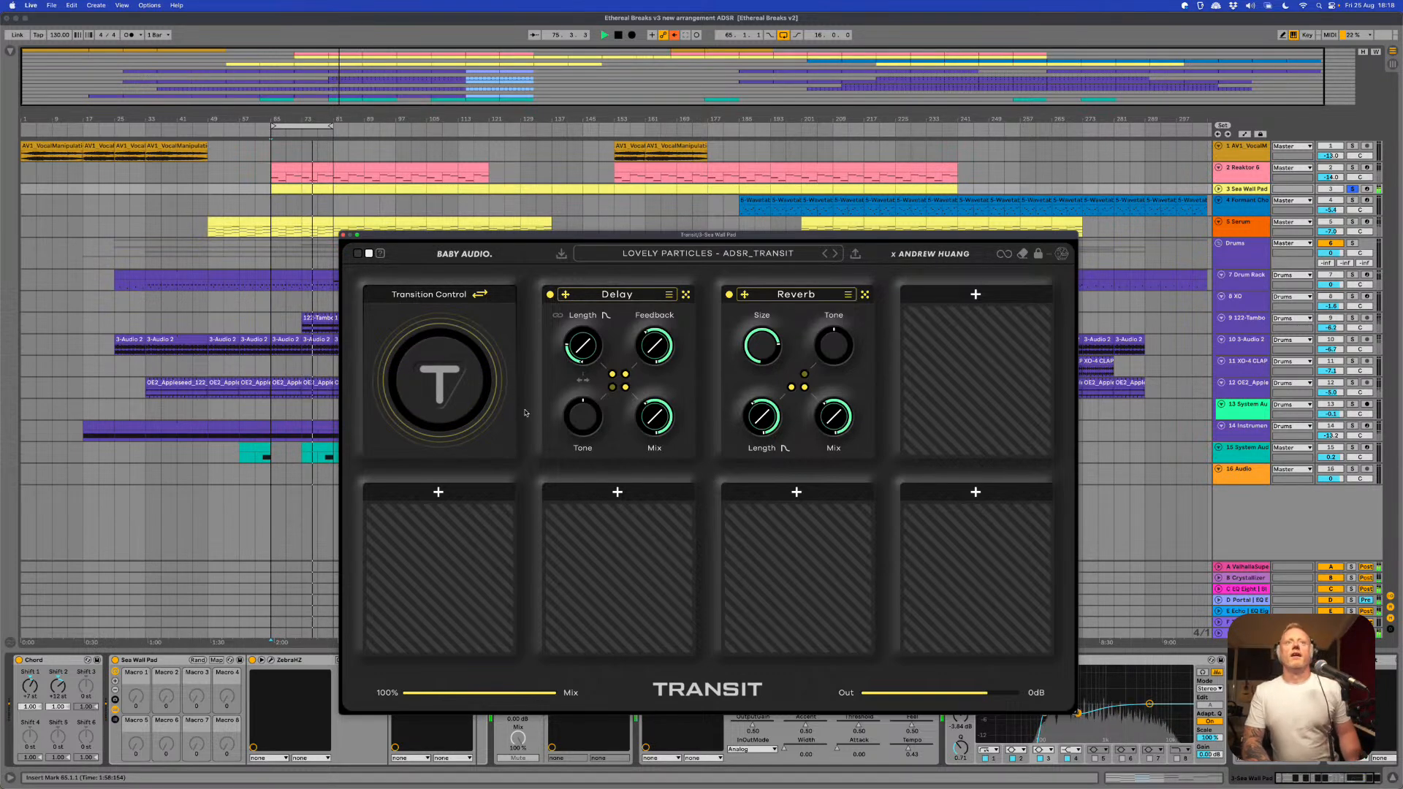
key(space)
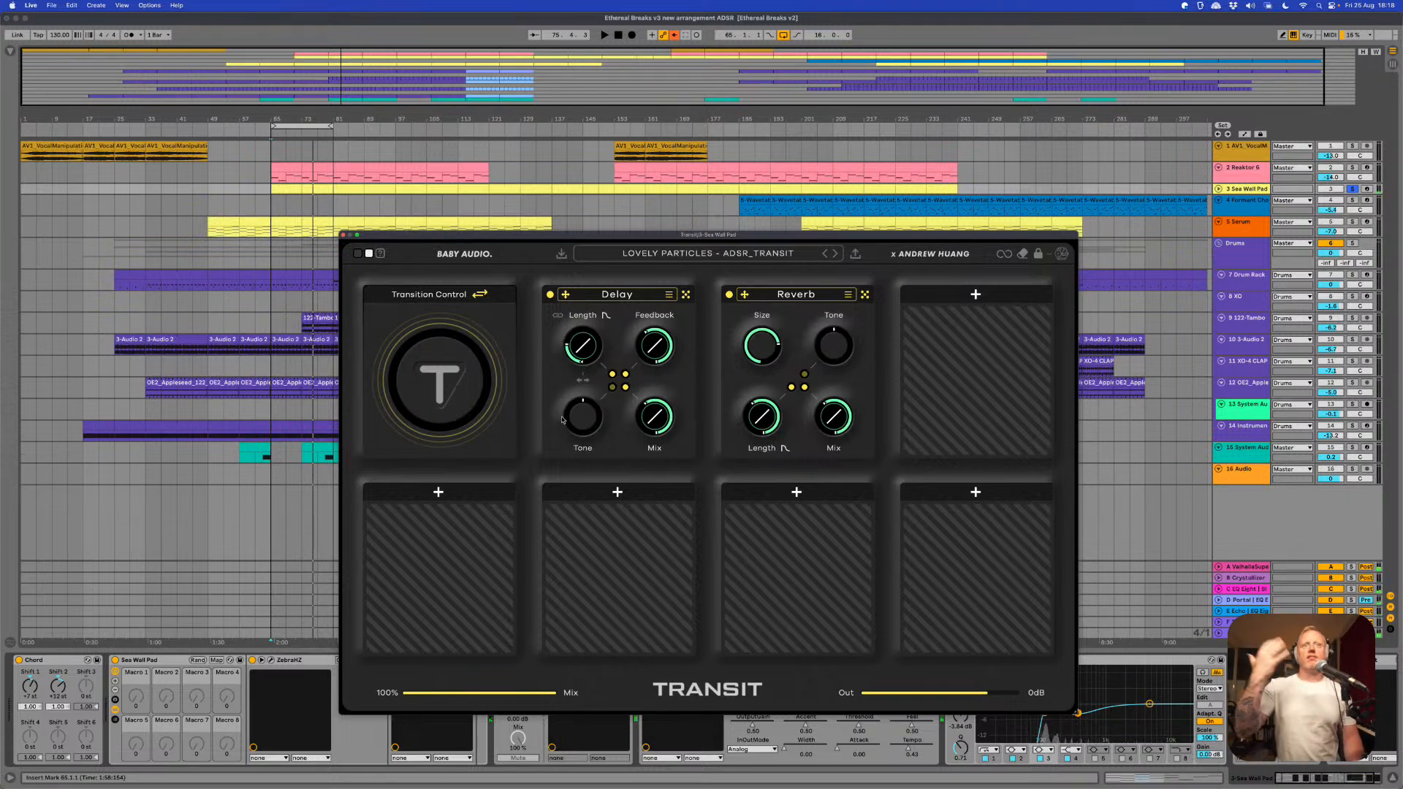
- Unsolo the Sea Wall Pad track and play the full arrangement while sweeping Transition Control up and back to zero
mouse_move(590, 349)
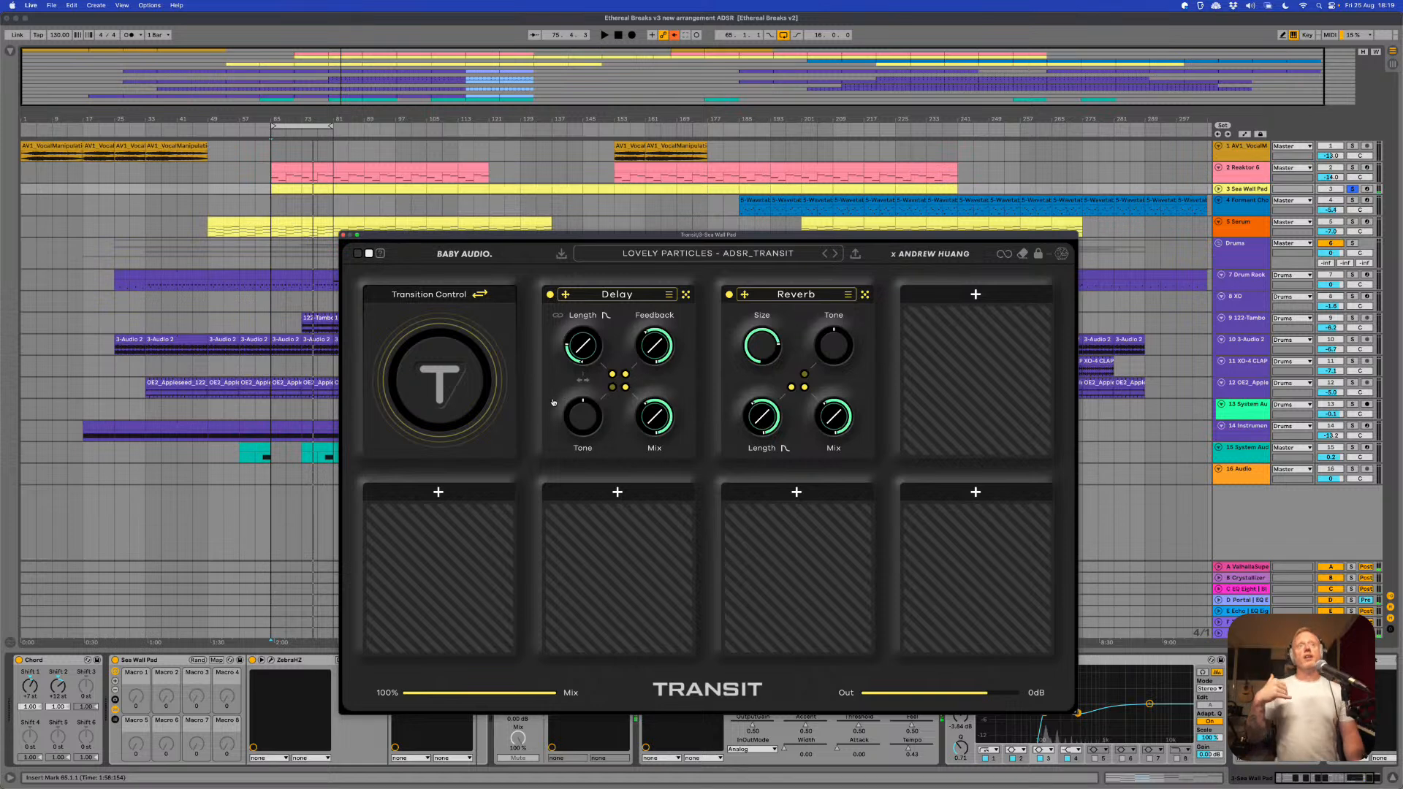
click(1355, 190)
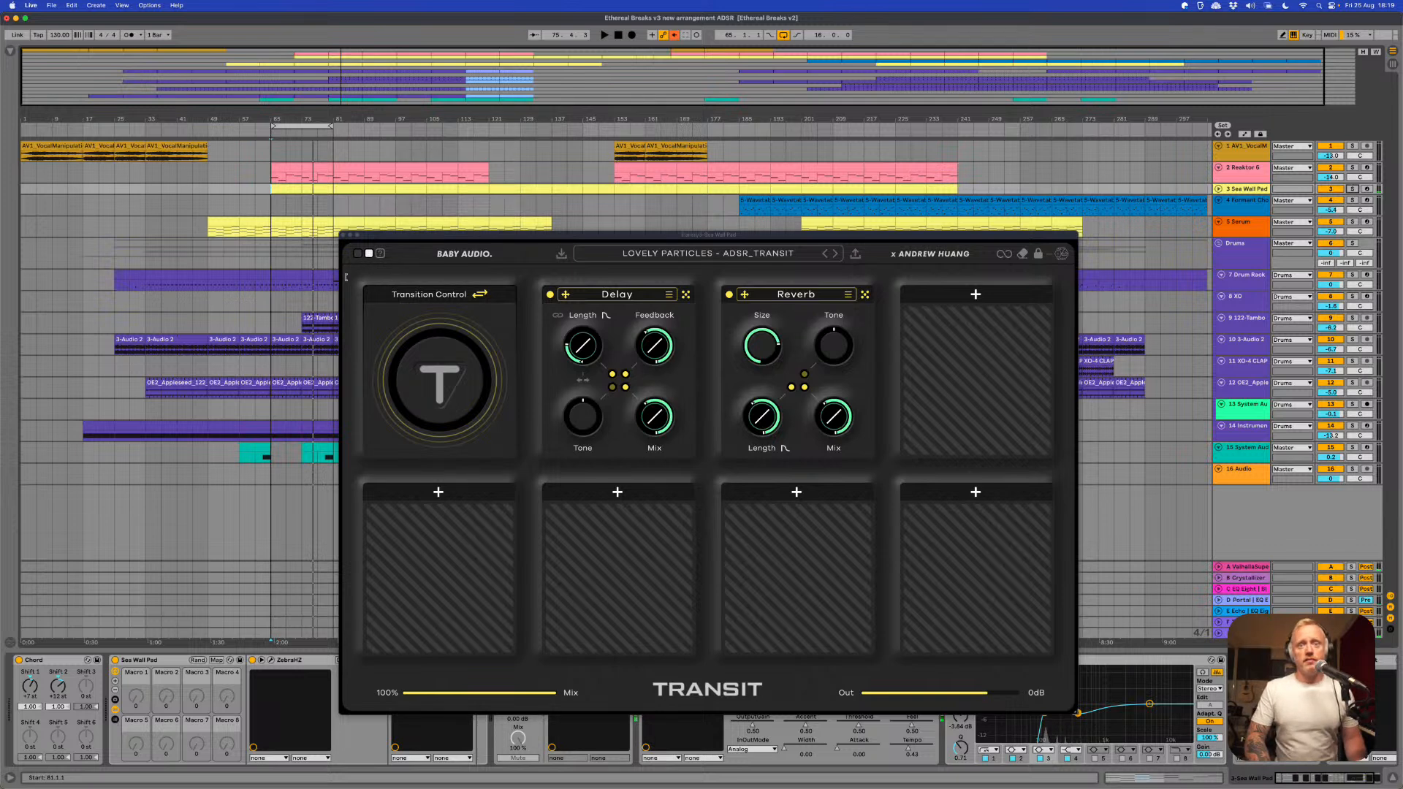
key(space)
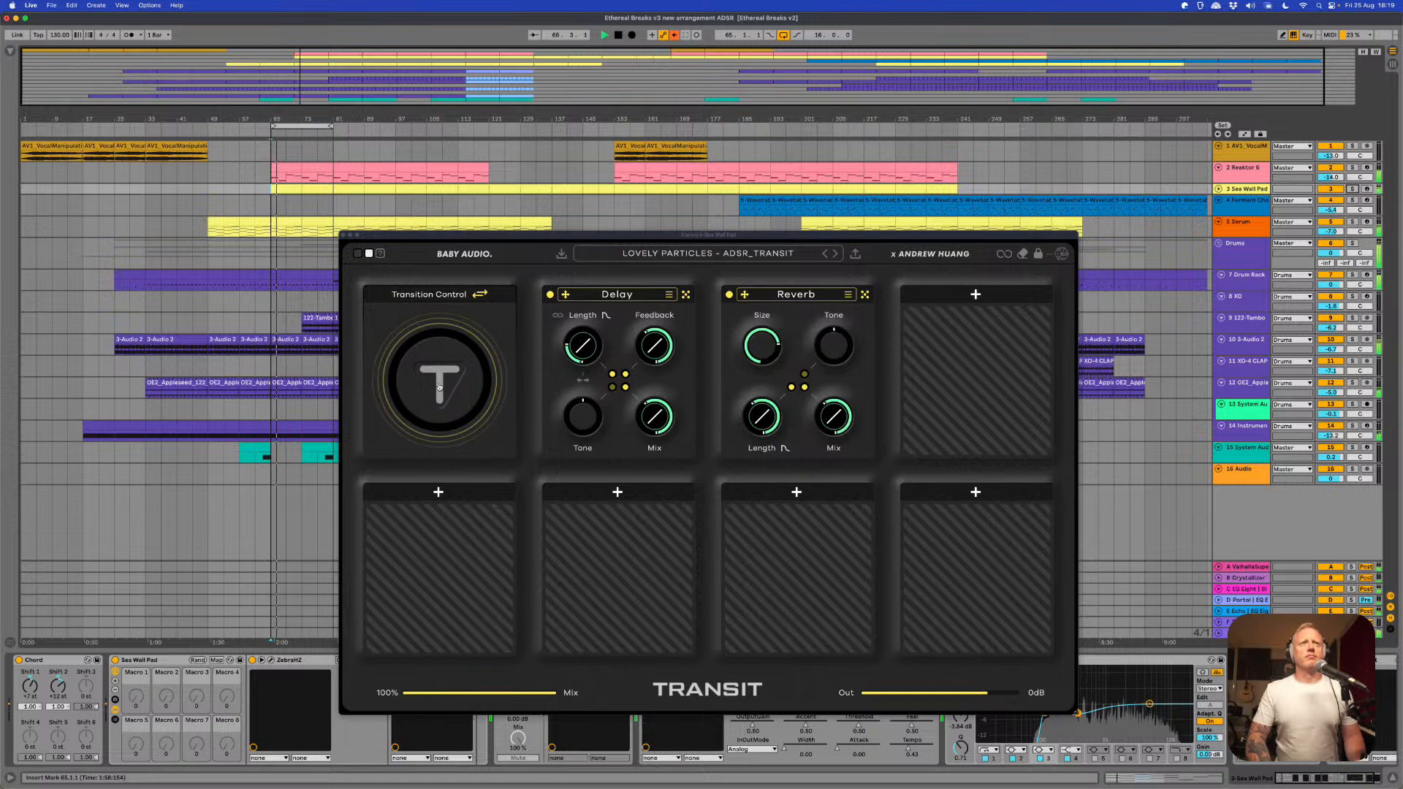
drag(443, 397, 440, 285)
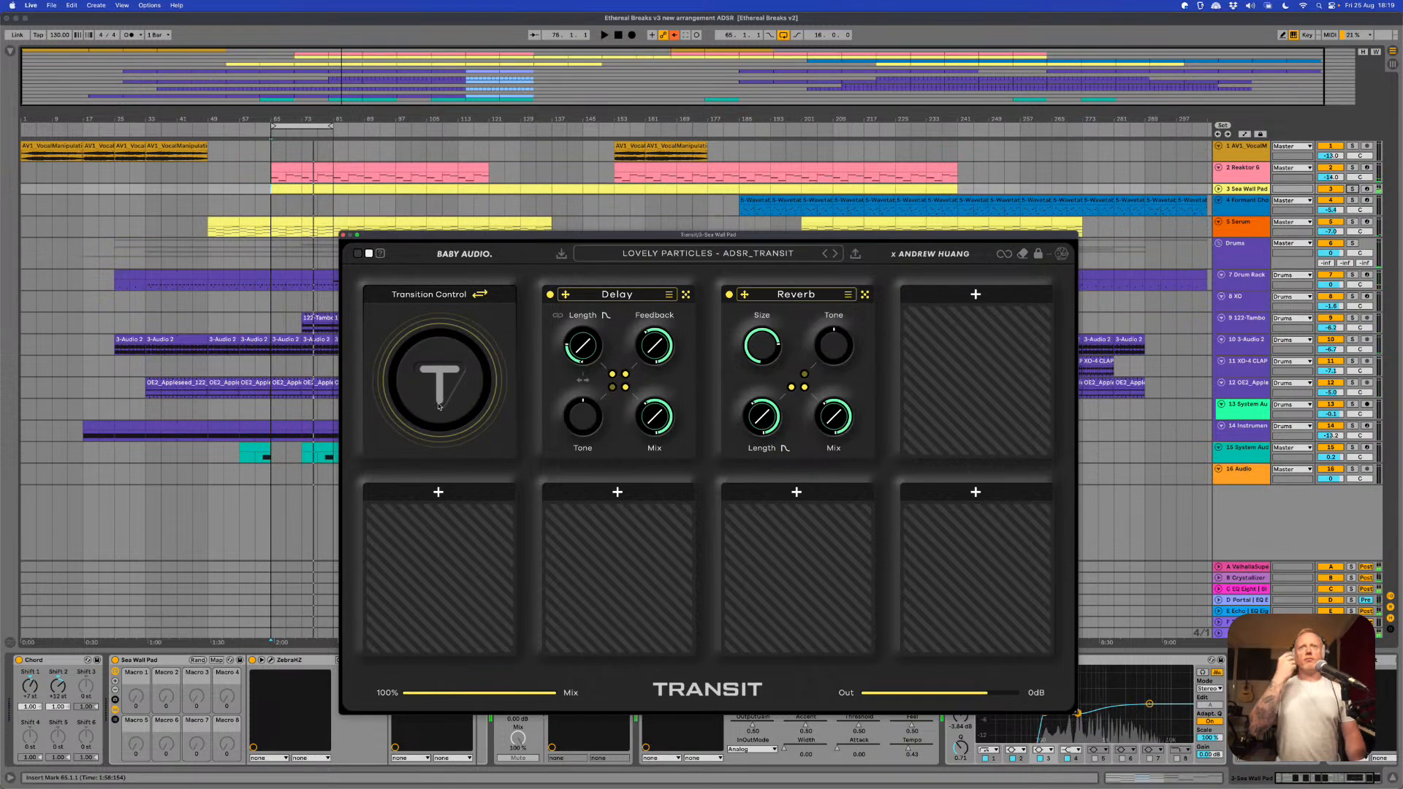
- Load AutoPan into the module slot beside Reverb and adjust its Shape to the sine wave
click(975, 293)
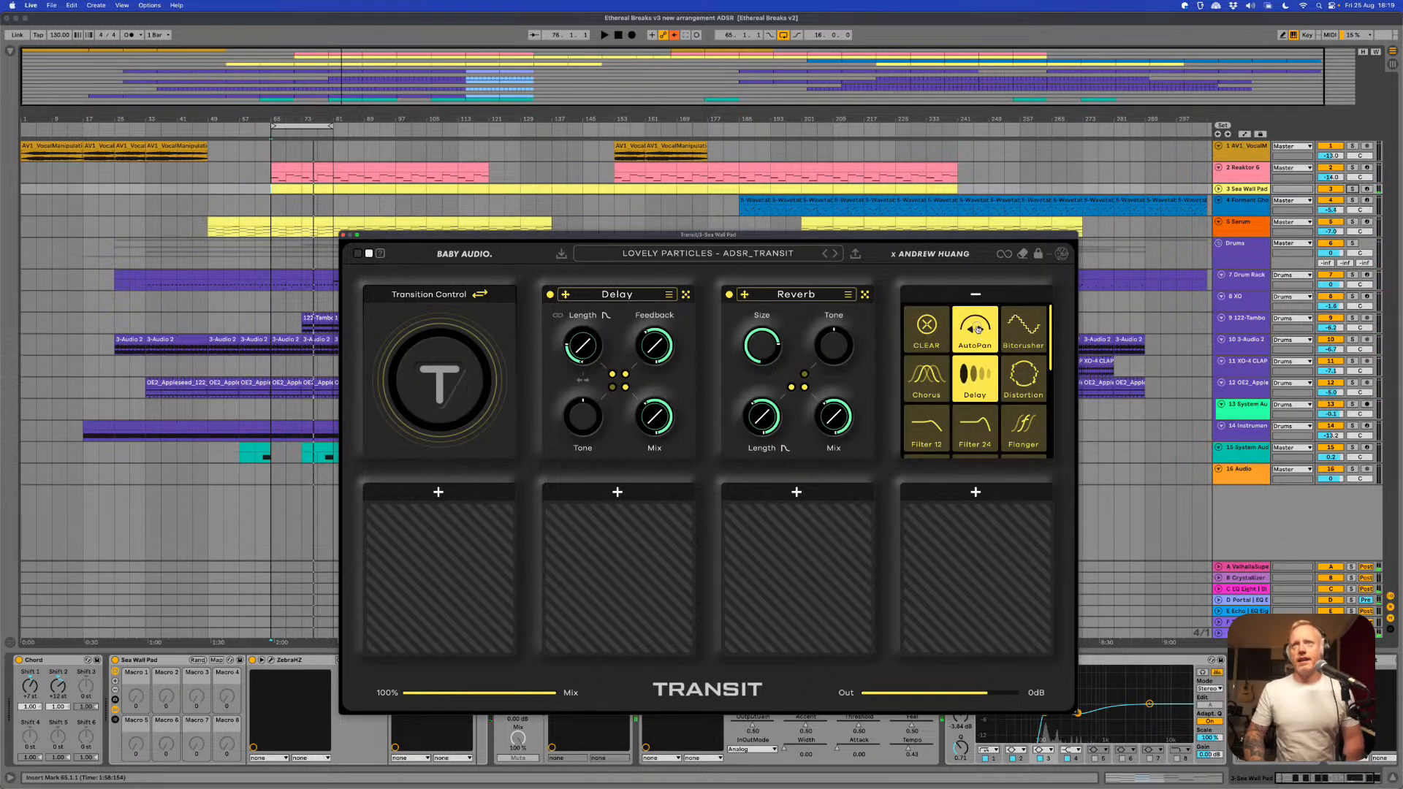
click(979, 330)
mouse_move(934, 357)
mouse_down()
mouse_move(930, 332)
mouse_move(933, 344)
mouse_up()
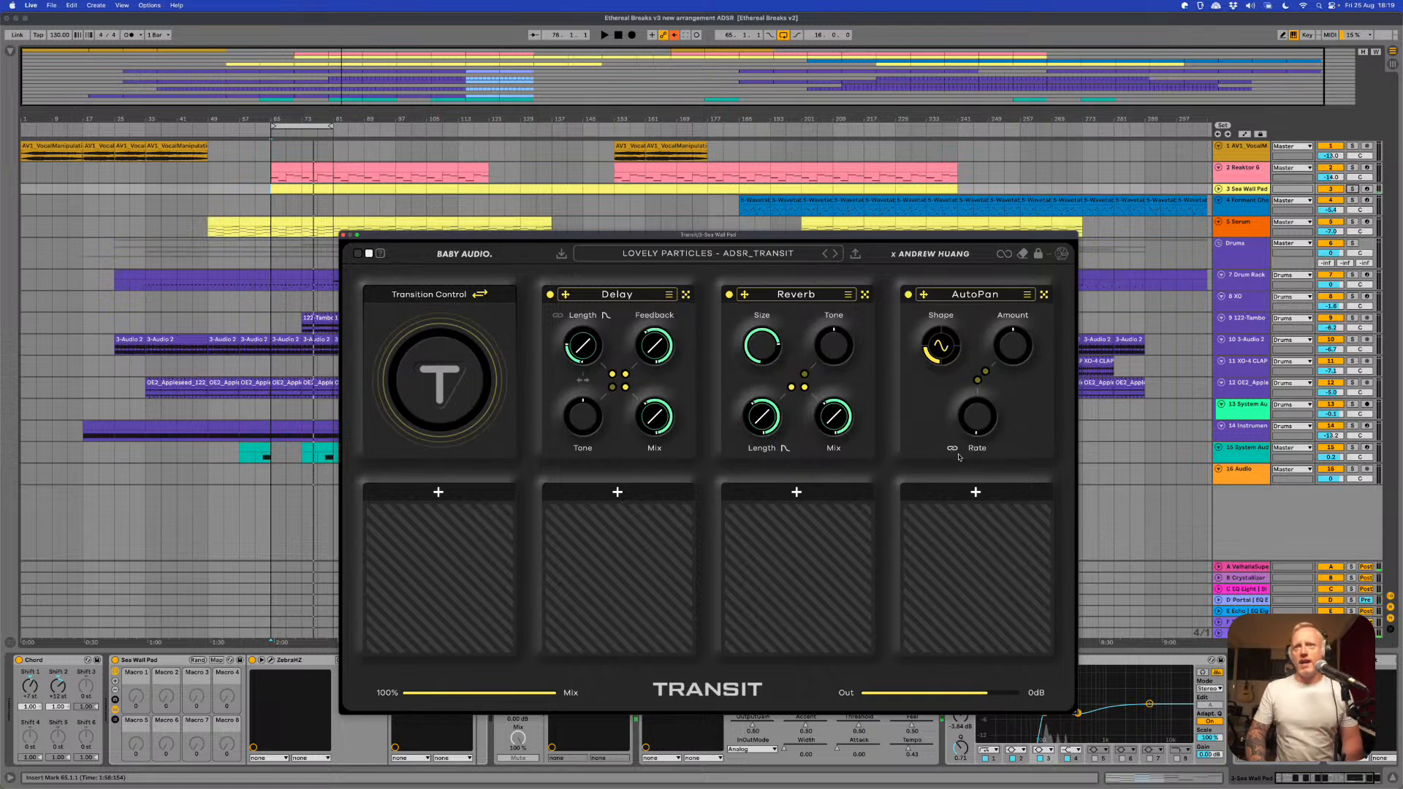
mouse_move(972, 399)
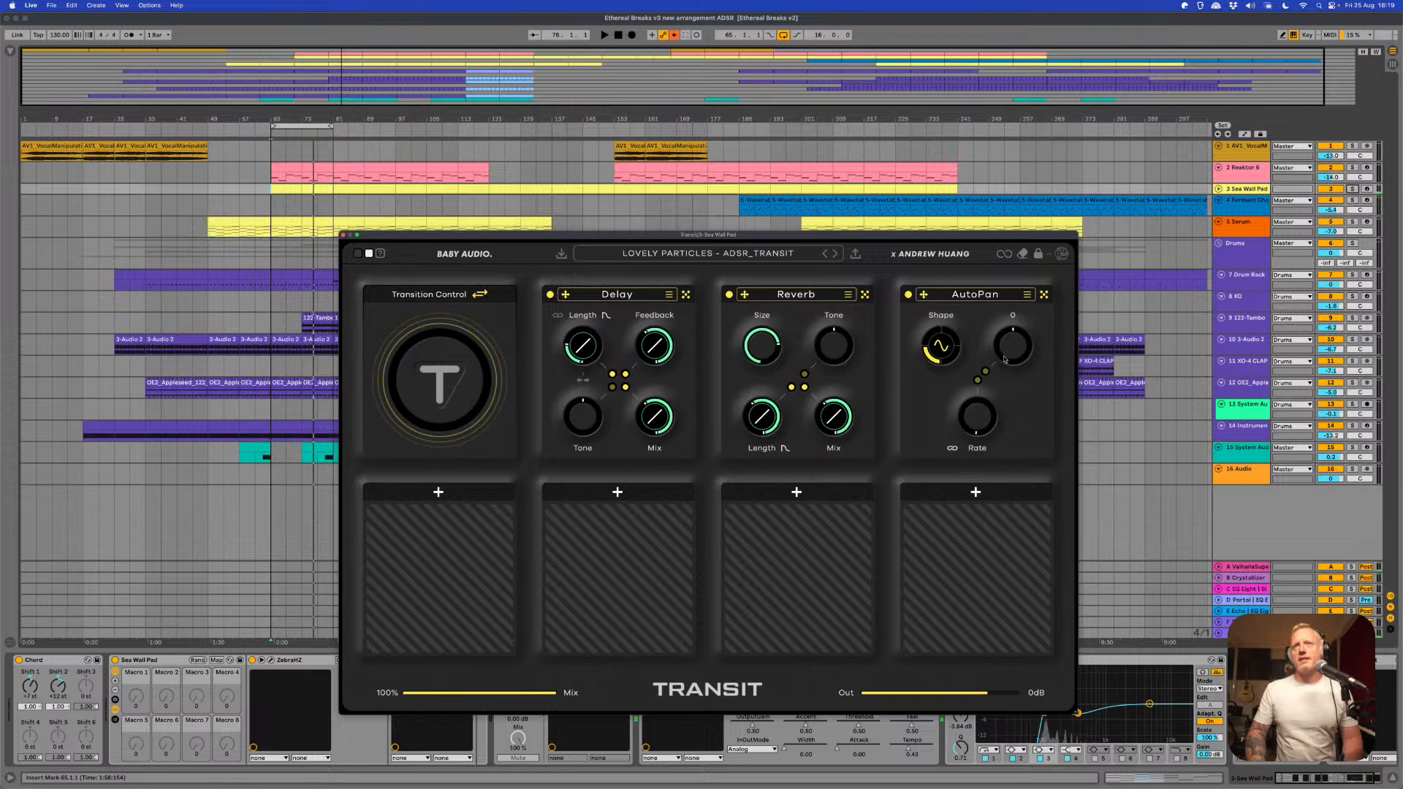
- Raise AutoPan's Amount and audition the effect on the soloed Sea Wall Pad with Transition Control turned up about halfway
drag(1013, 344, 1012, 276)
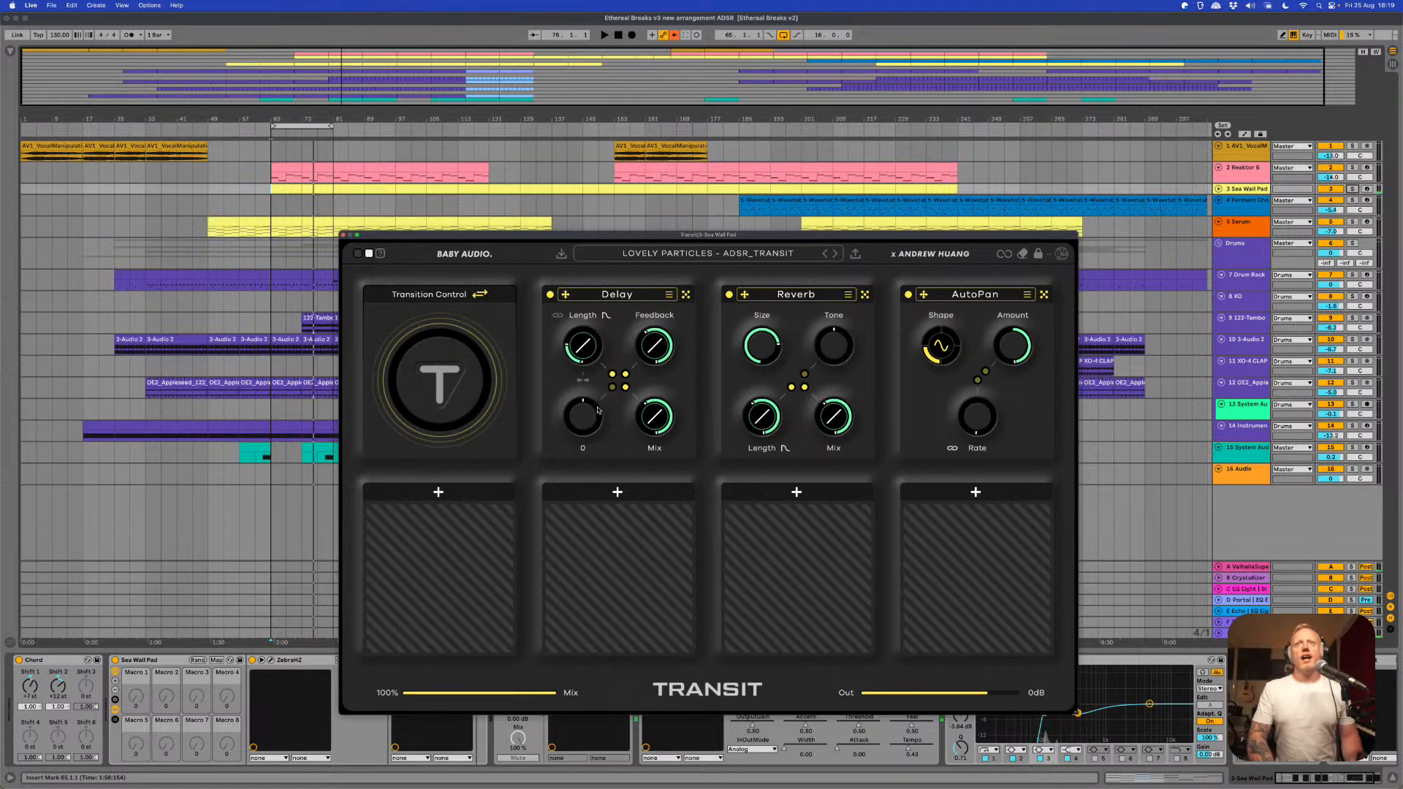
drag(432, 385, 431, 322)
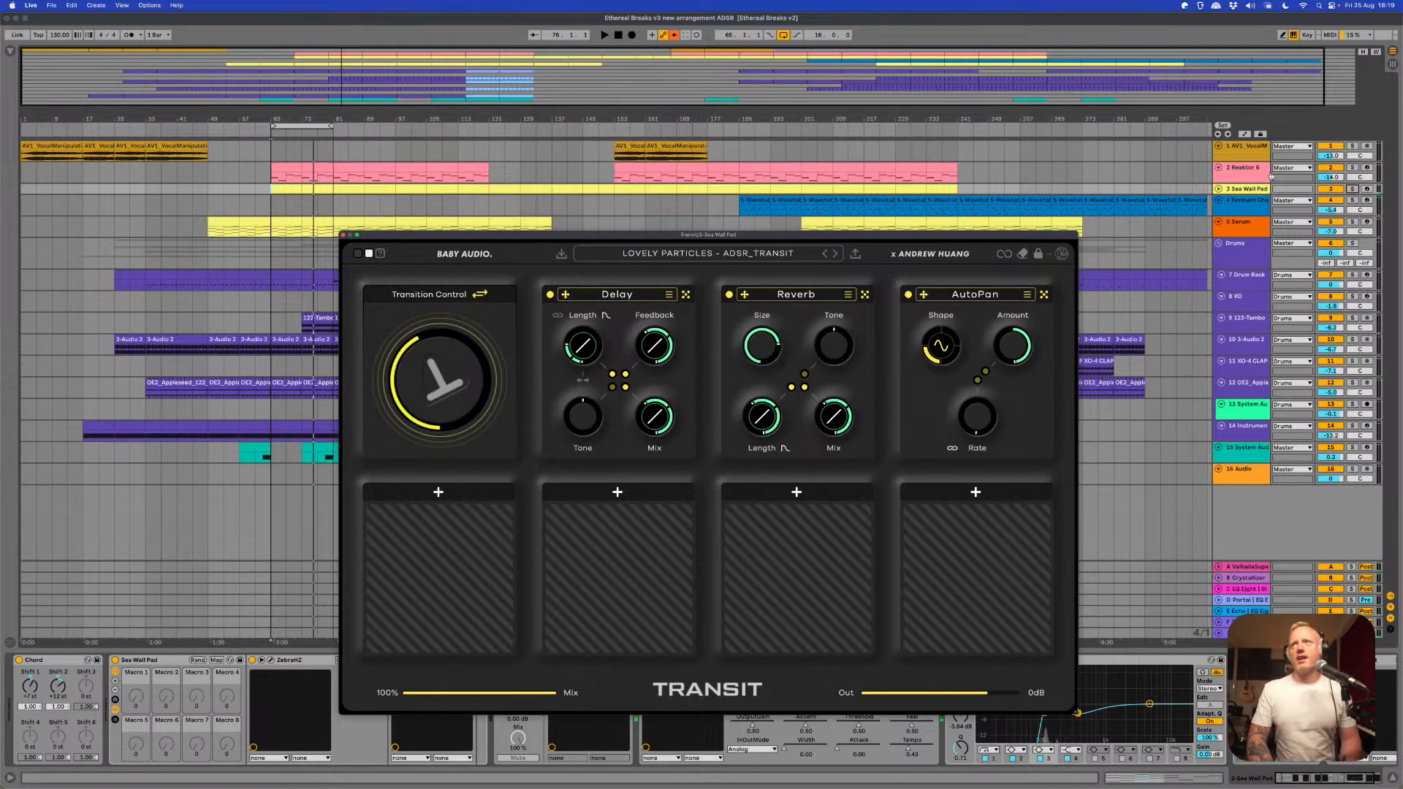
click(1352, 190)
key(space)
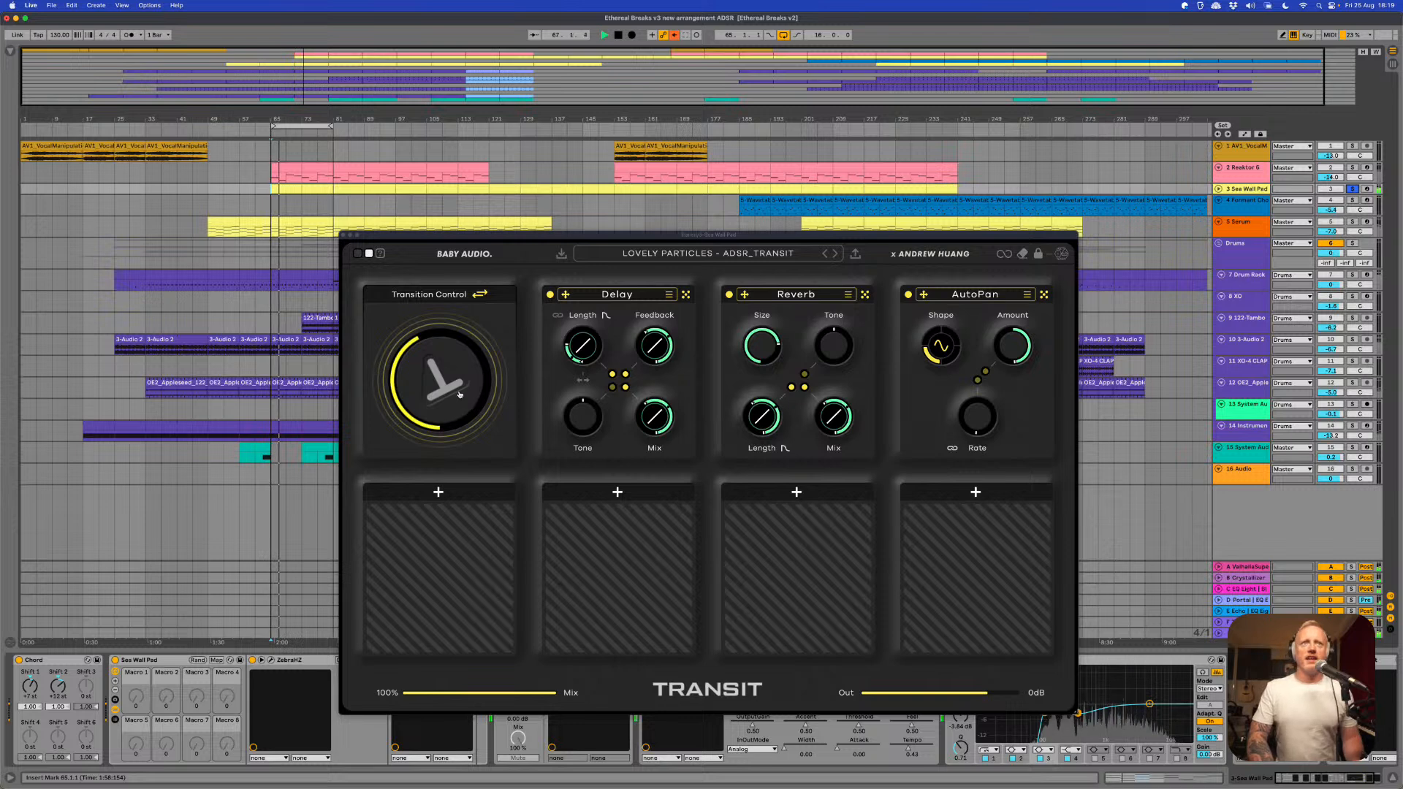
drag(462, 400, 449, 379)
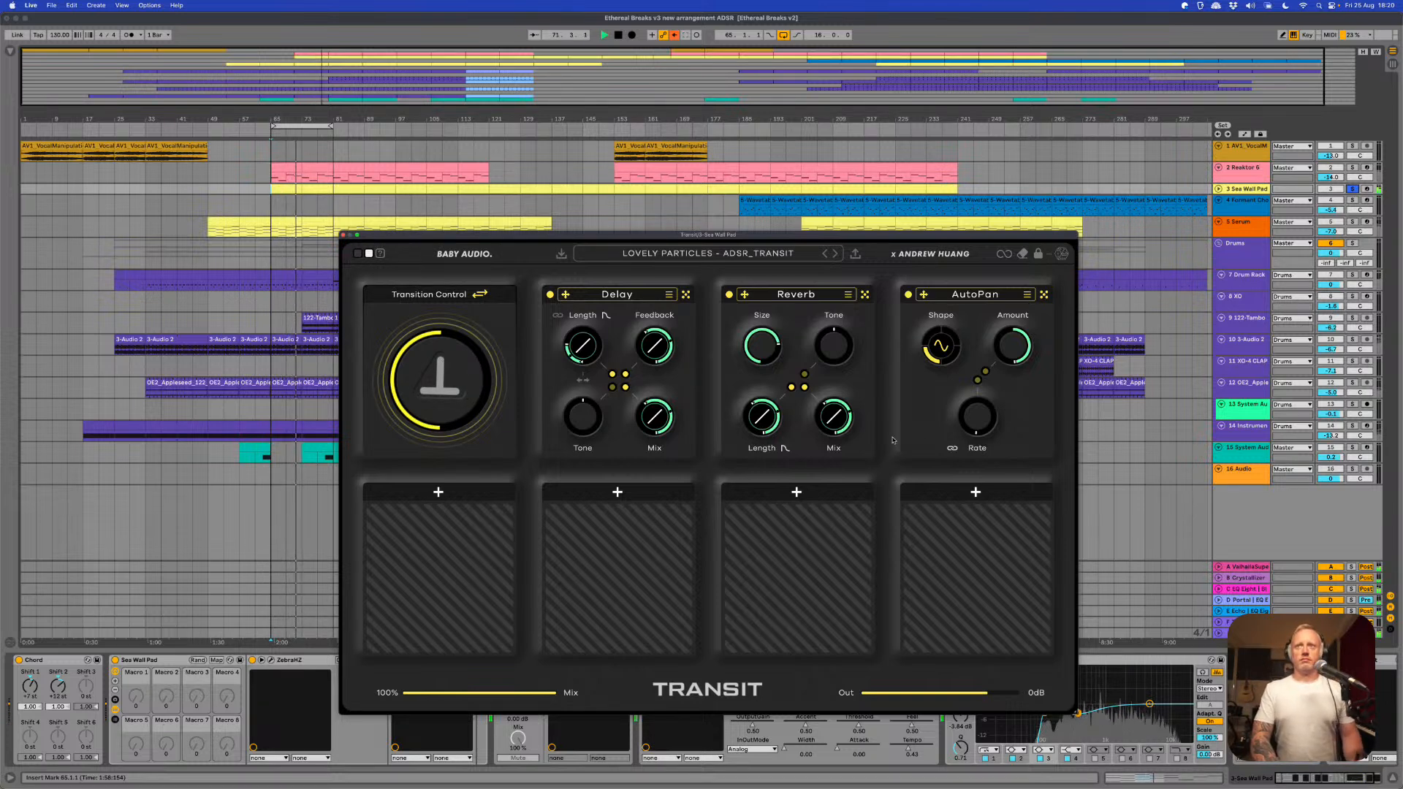
mouse_move(972, 425)
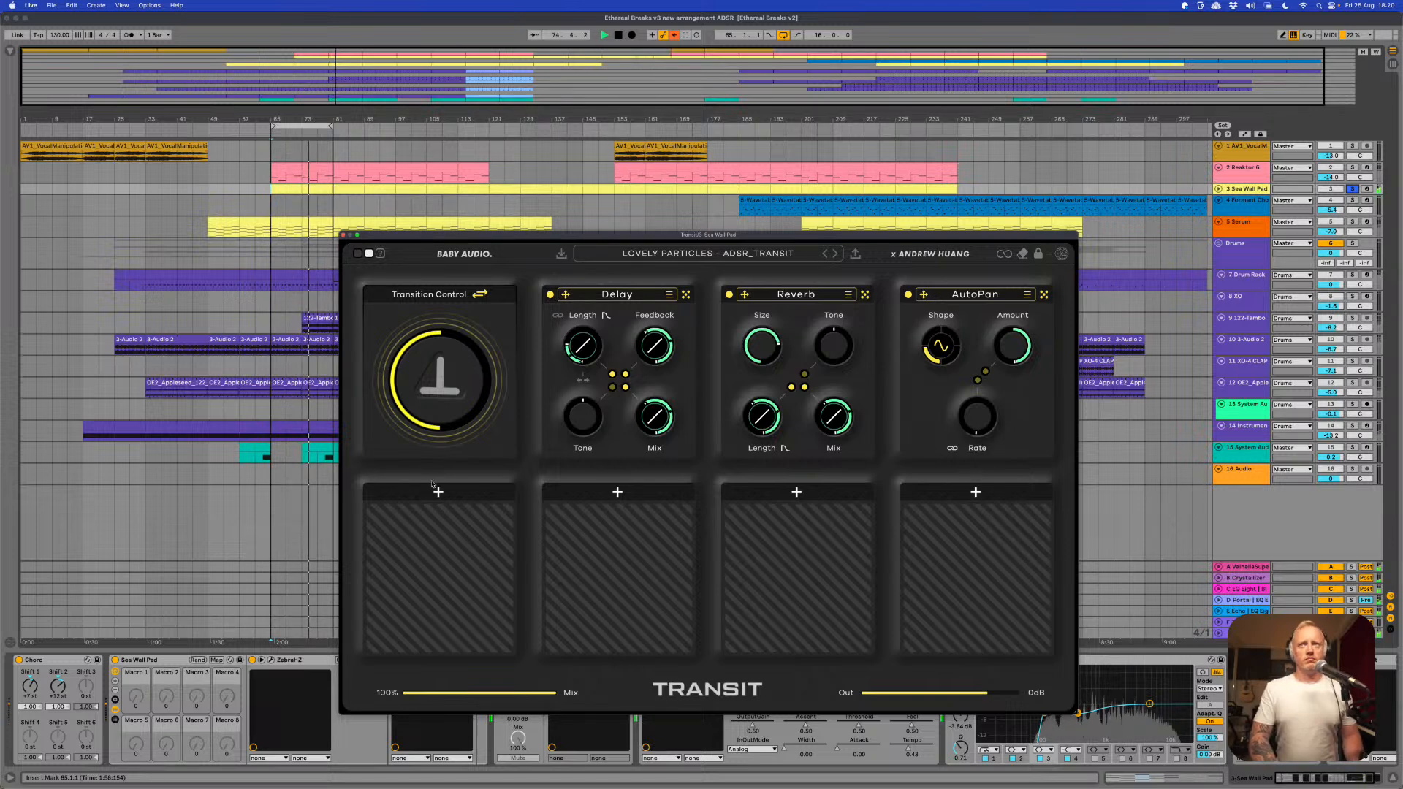
key(space)
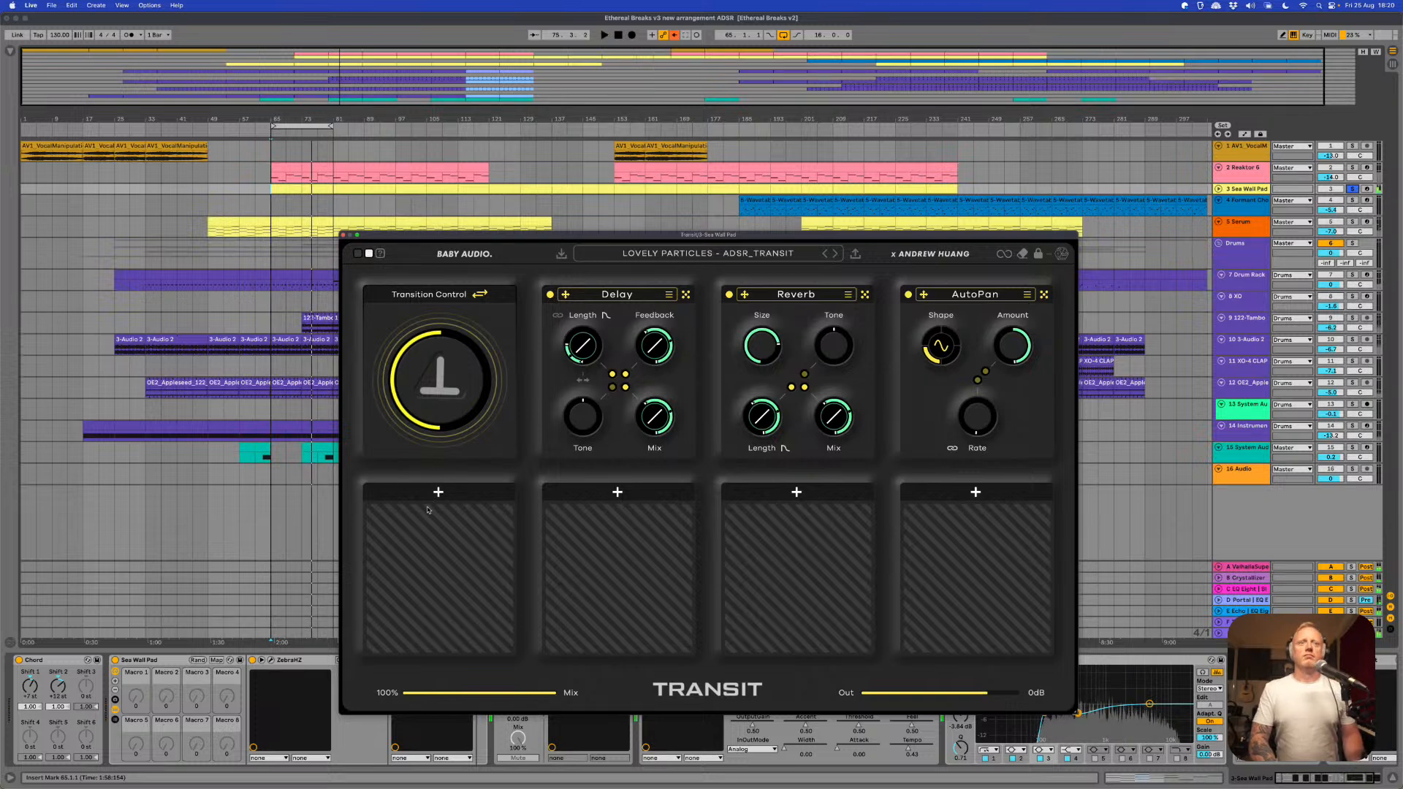
- Load Distortion into the empty slot below Transition Control and audition it on the soloed pad, returning Transition Control to zero
click(438, 493)
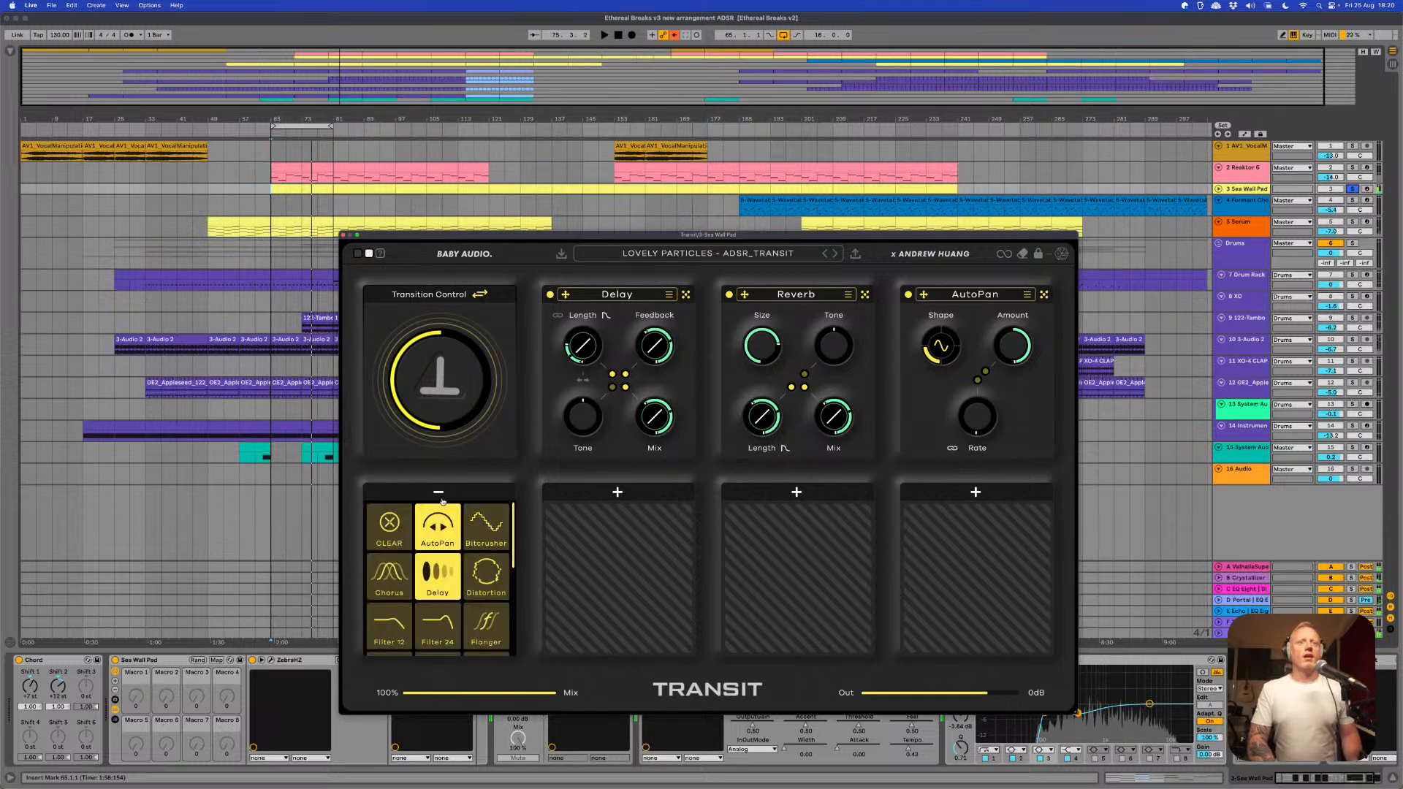
click(477, 580)
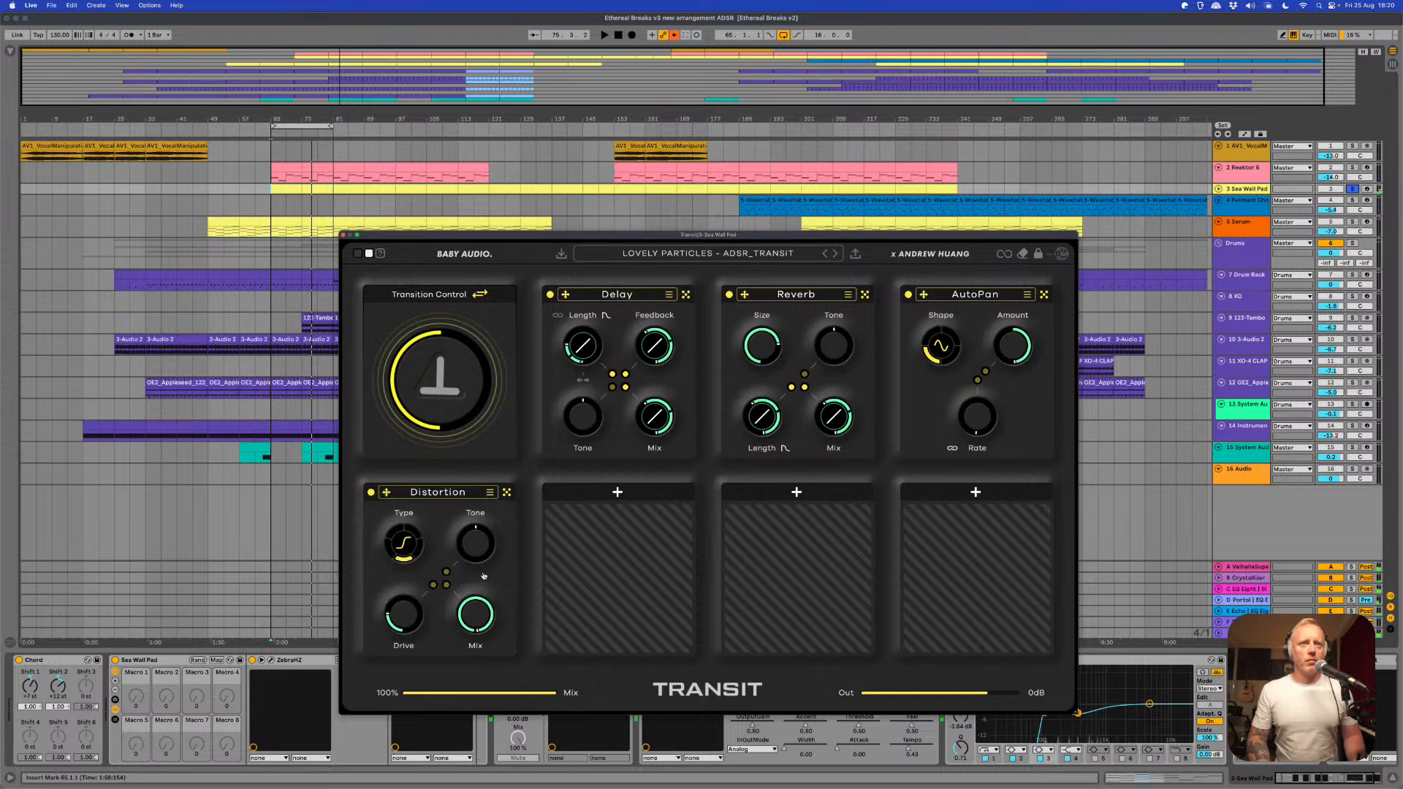
drag(407, 528, 403, 560)
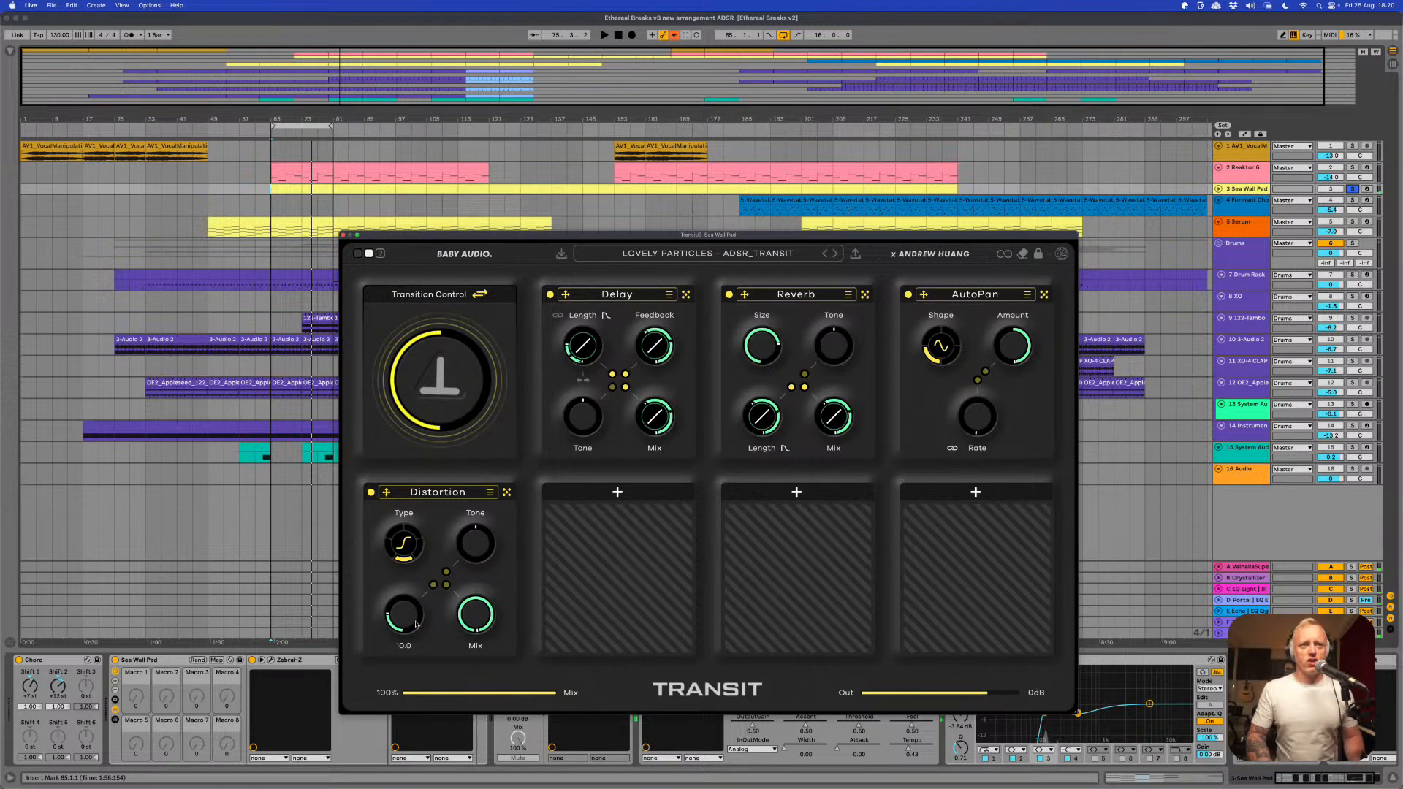
key(space)
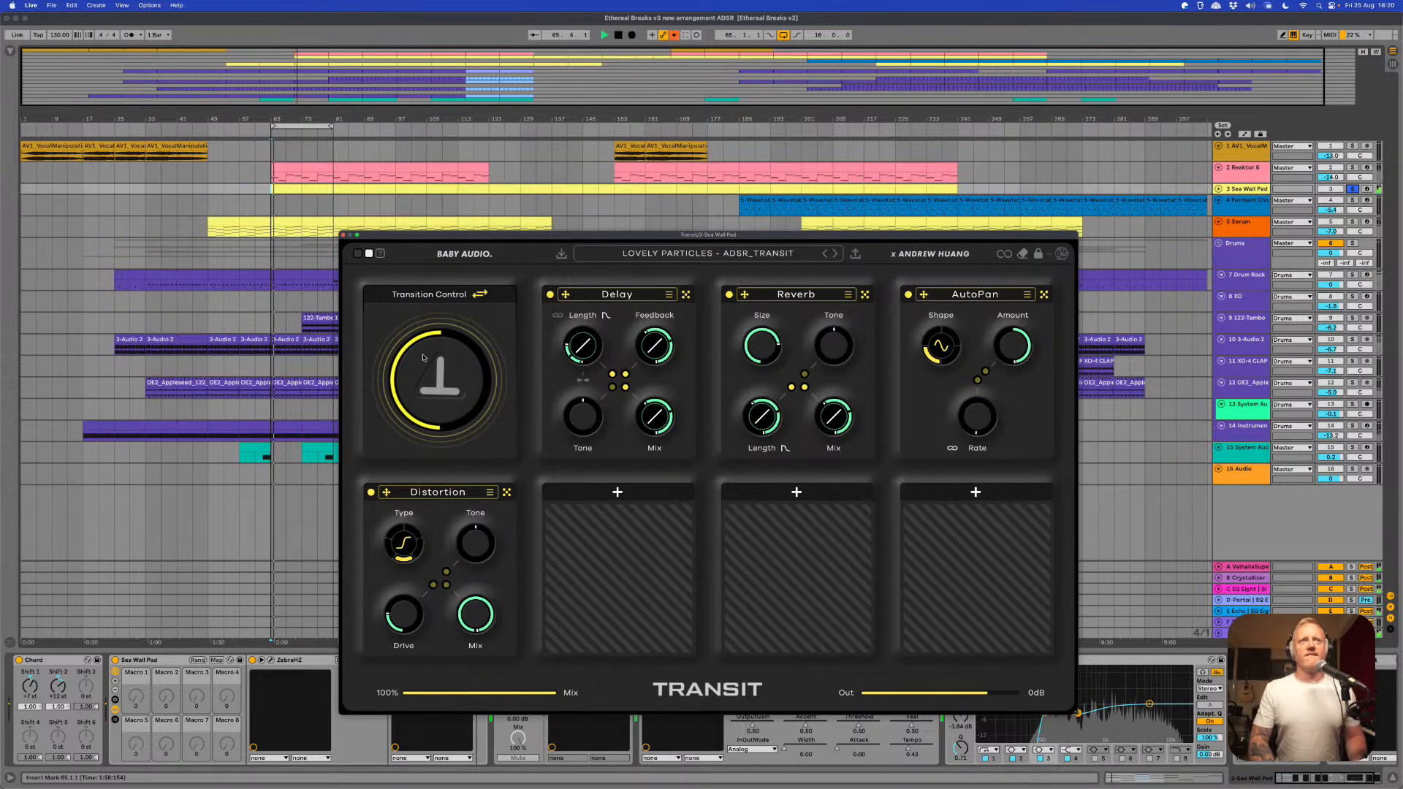
drag(429, 335, 427, 439)
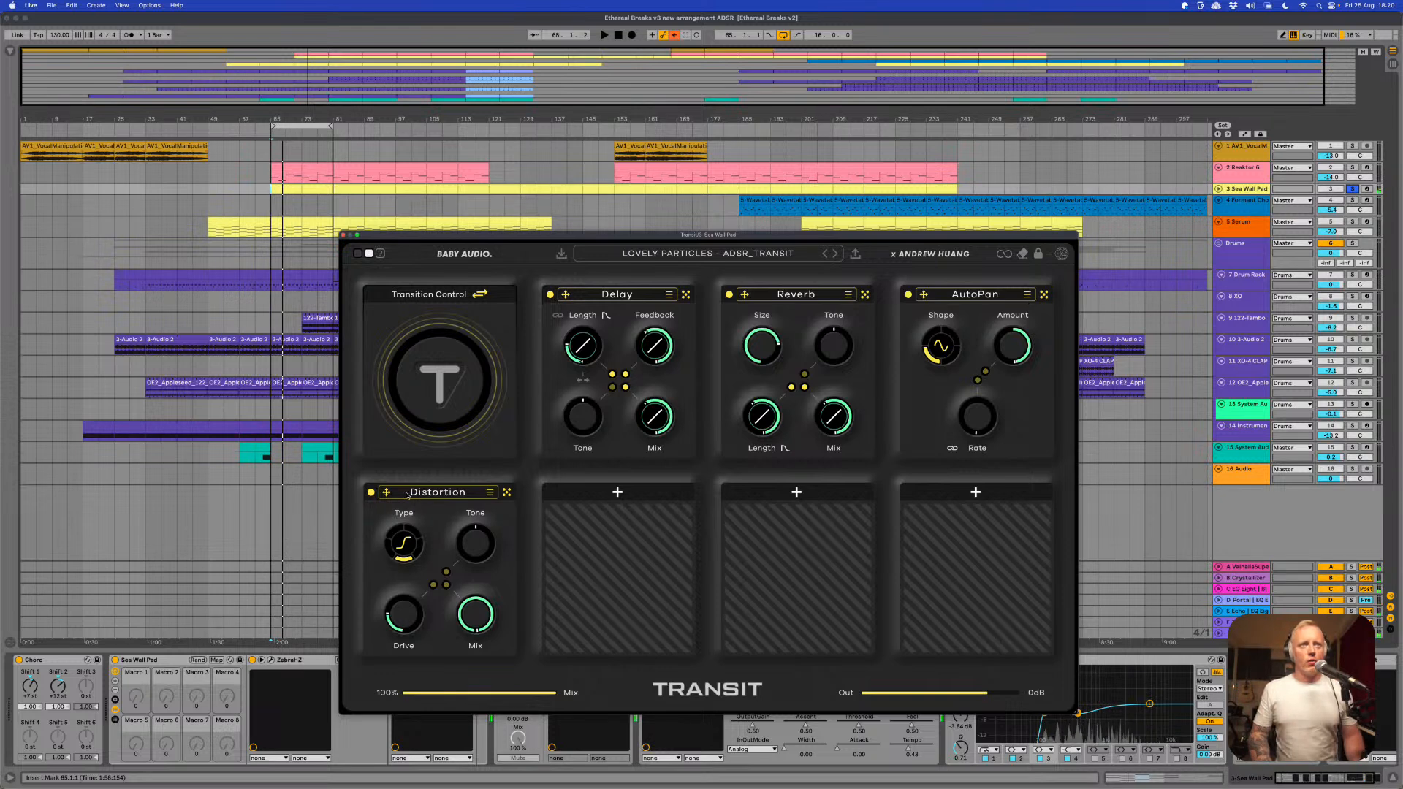
- Swap the Distortion and AutoPan modules so Distortion follows Reverb, and audition the new order while sweeping Transition Control
drag(388, 495, 921, 300)
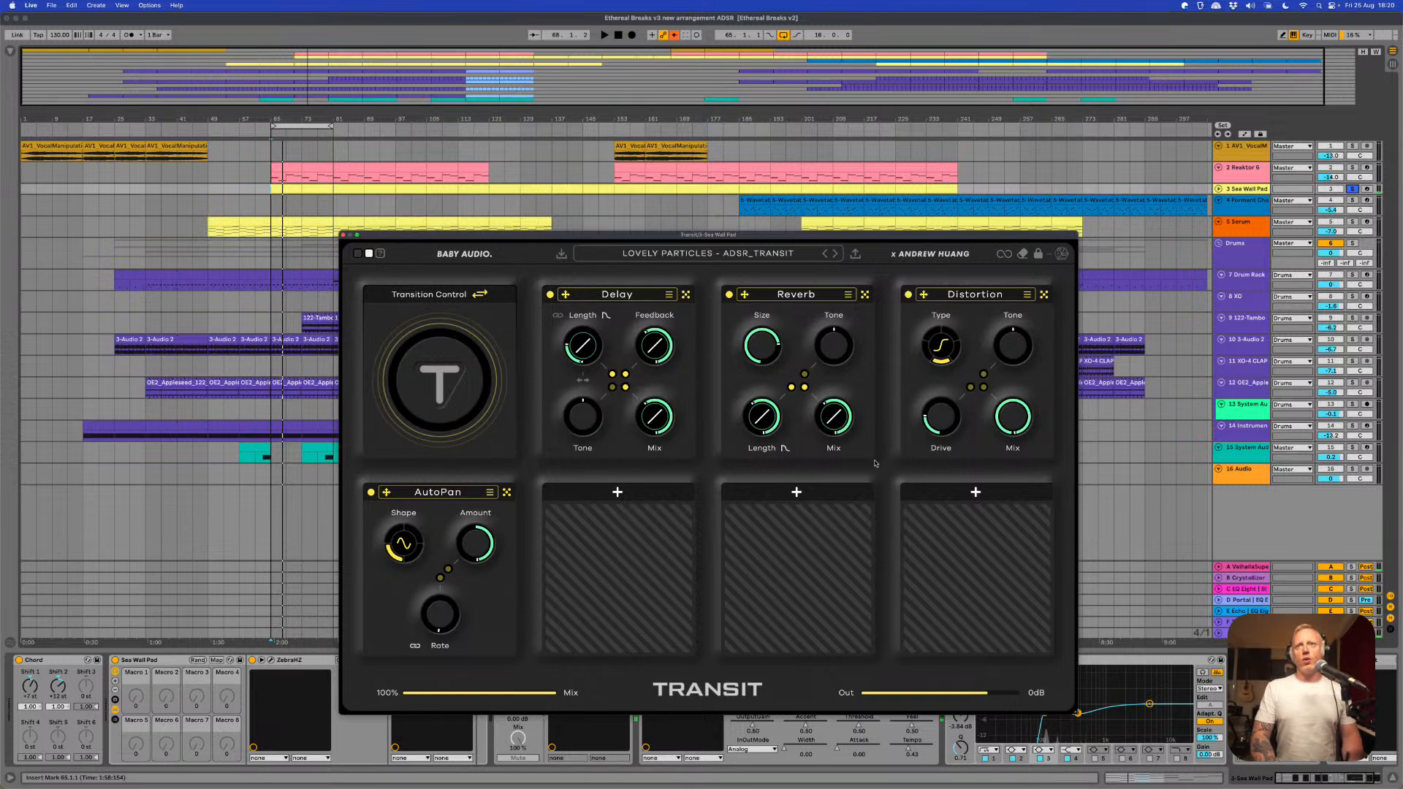
key(space)
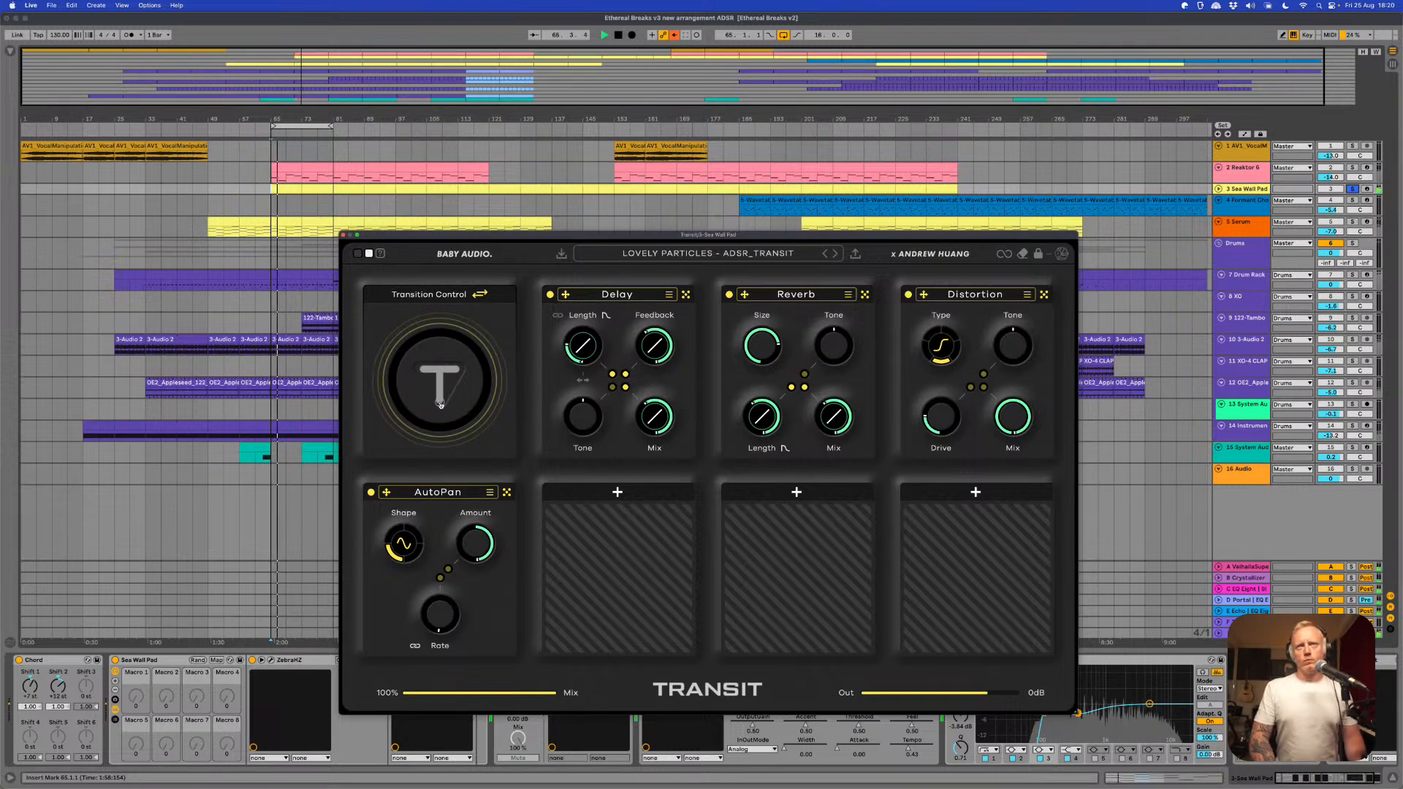
mouse_move(439, 397)
mouse_down()
mouse_move(437, 304)
mouse_move(442, 405)
mouse_up()
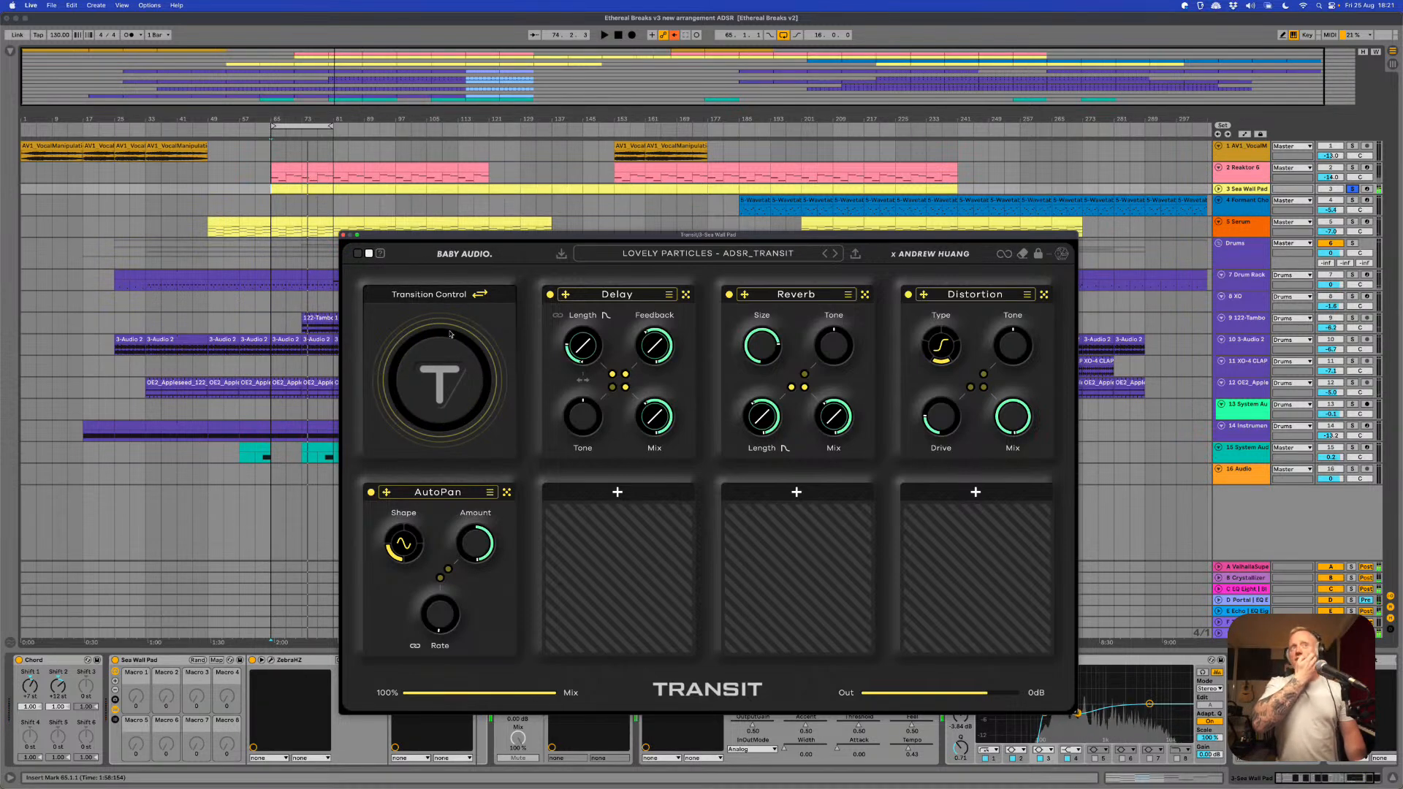
- Save the transition as the preset "Echoplex Destroy PN" in a new folder named PN inside the User presets folder
click(854, 256)
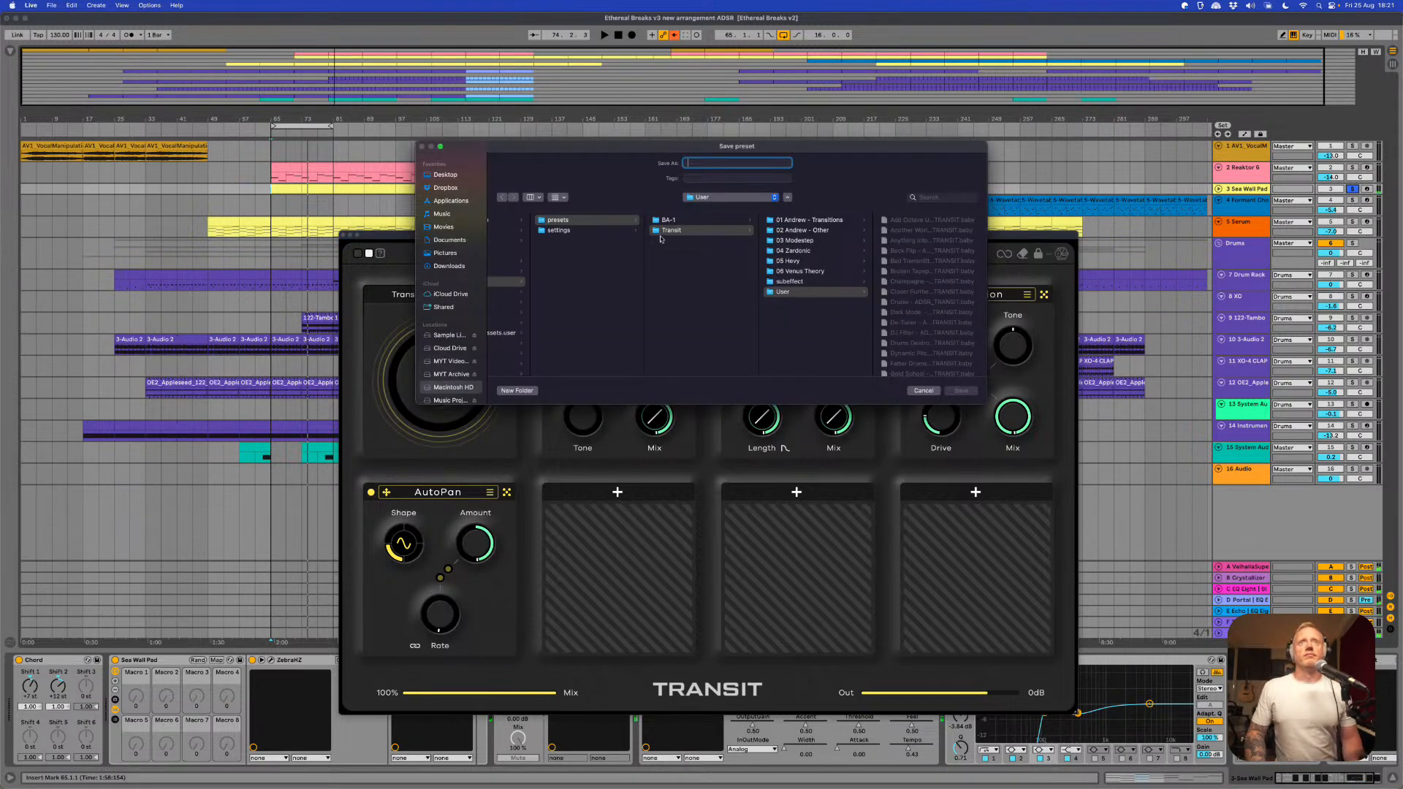
click(517, 391)
text(PN)
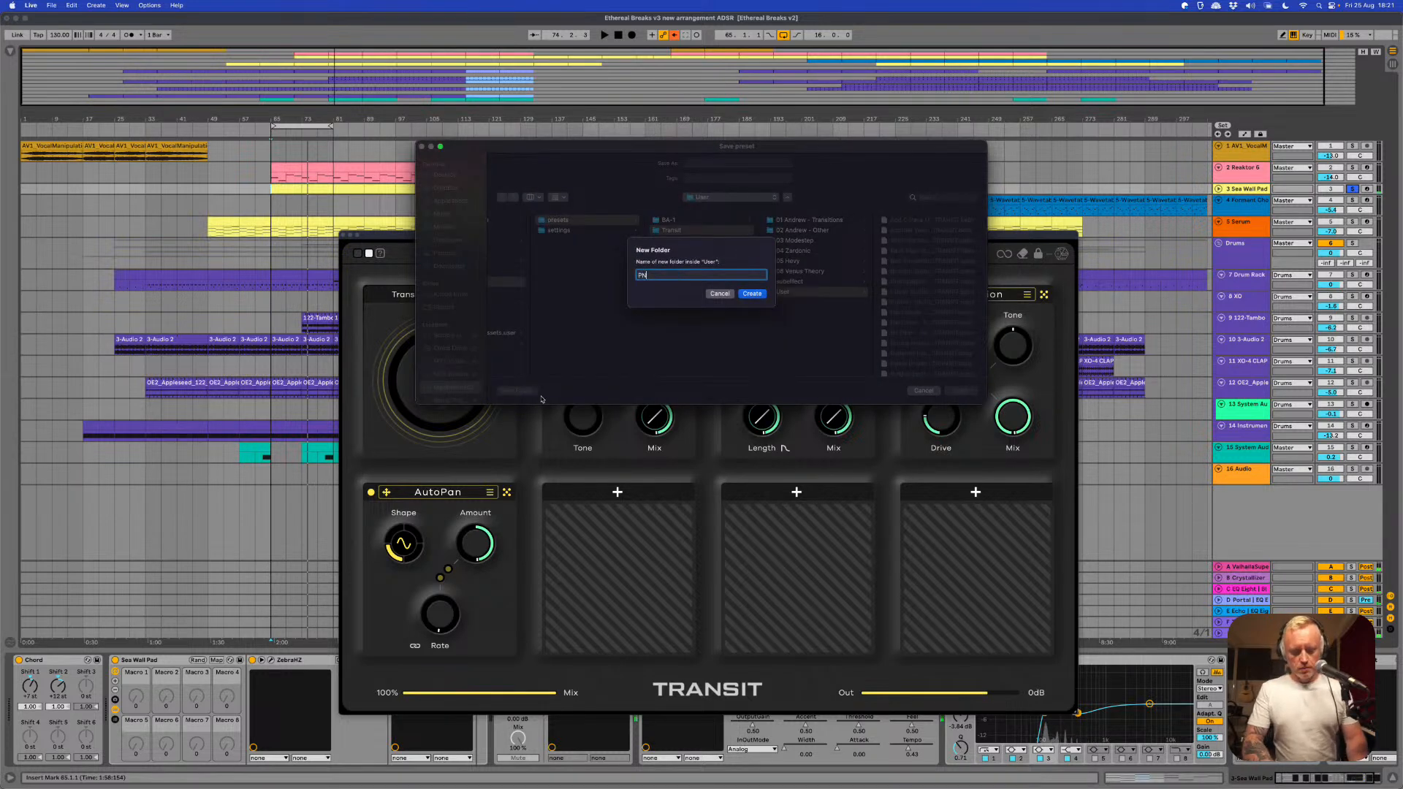
key(Return)
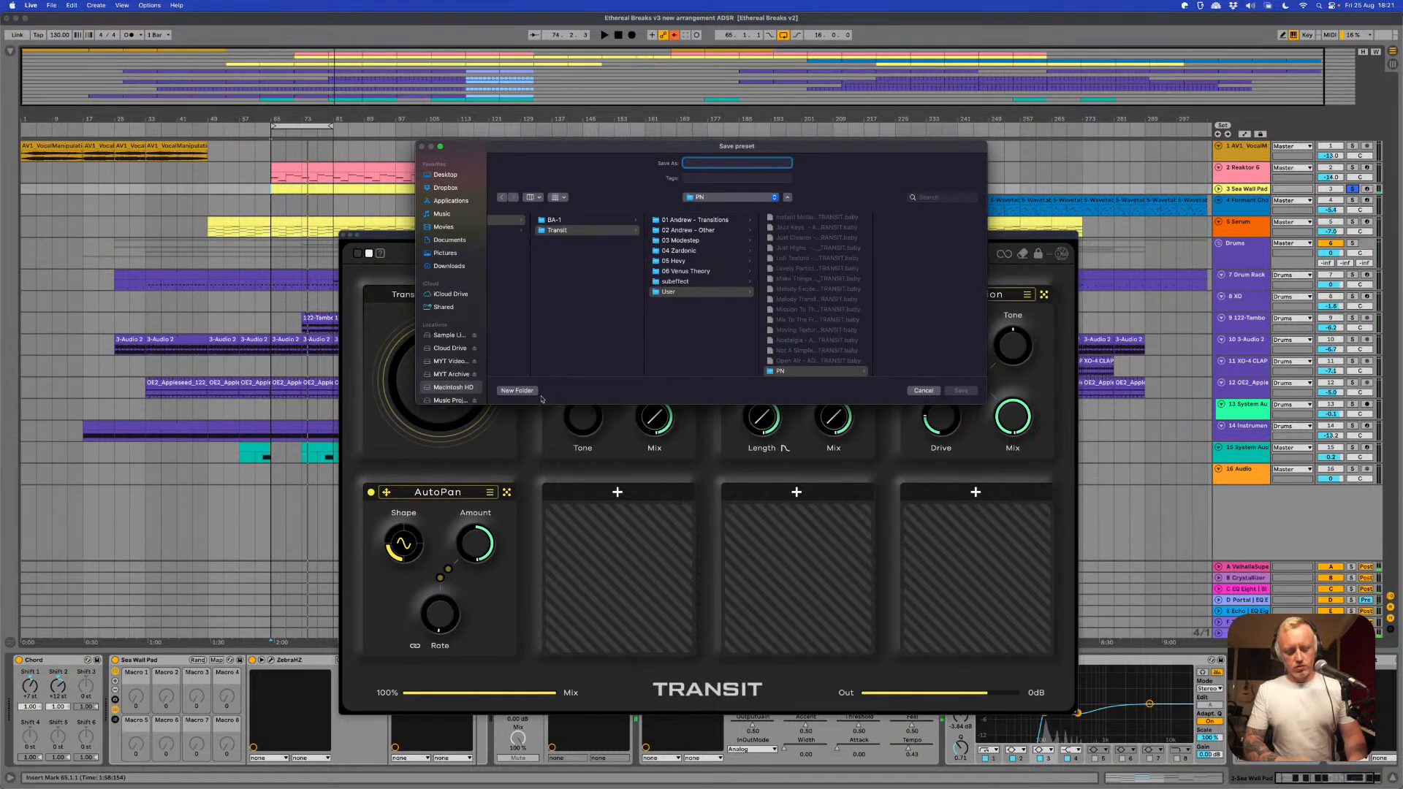
text(Ed)
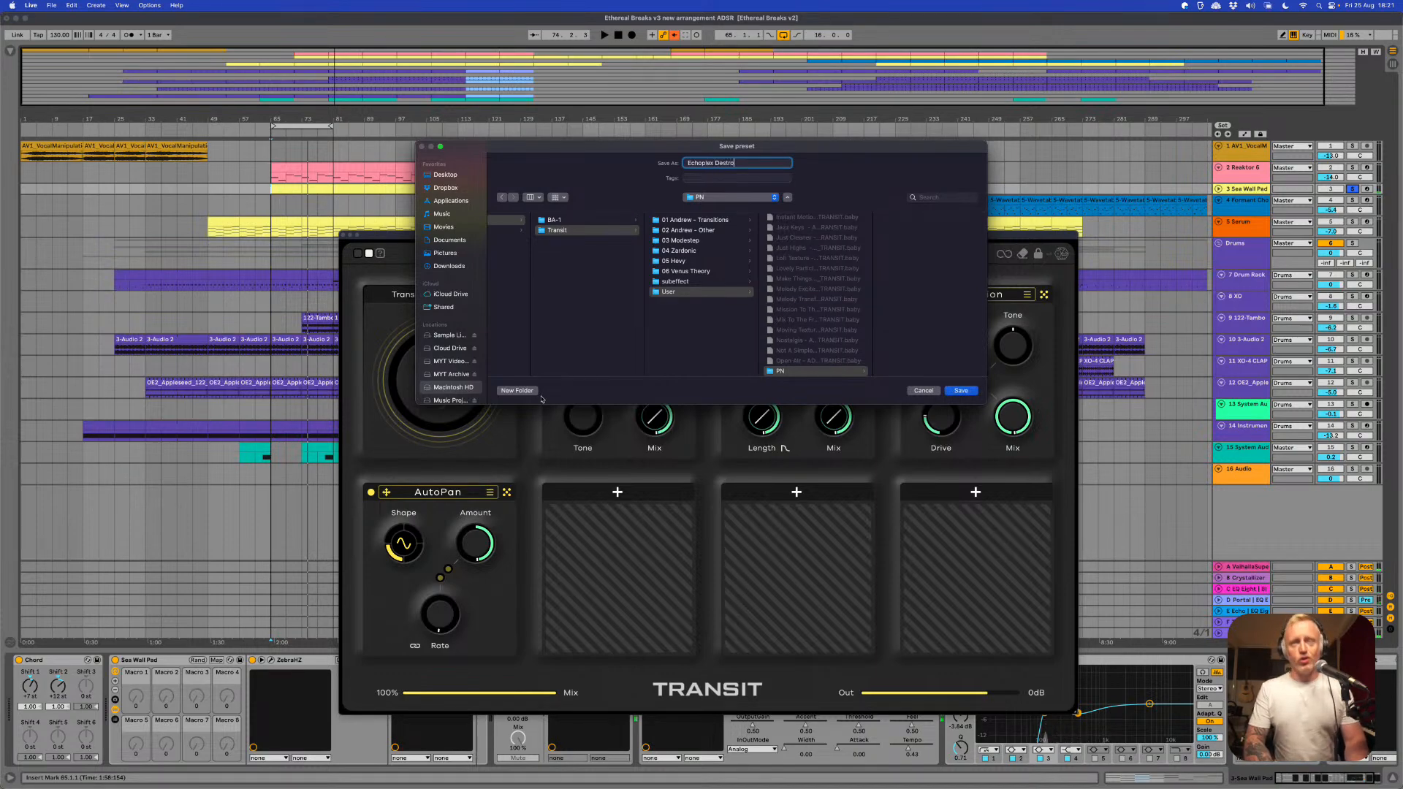
key(Return)
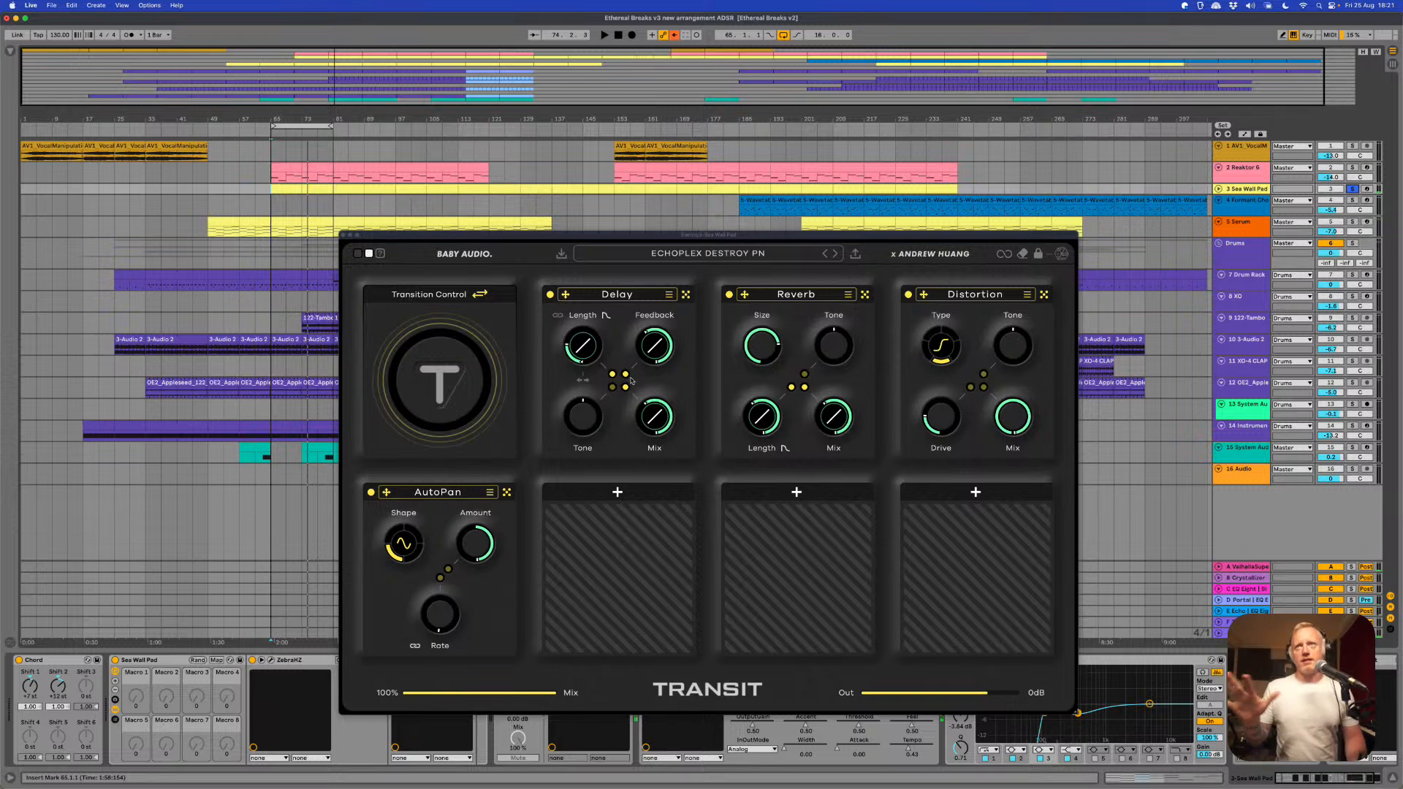
- Clear all modules from the Transit instance and generate a randomized set of modules
click(1023, 255)
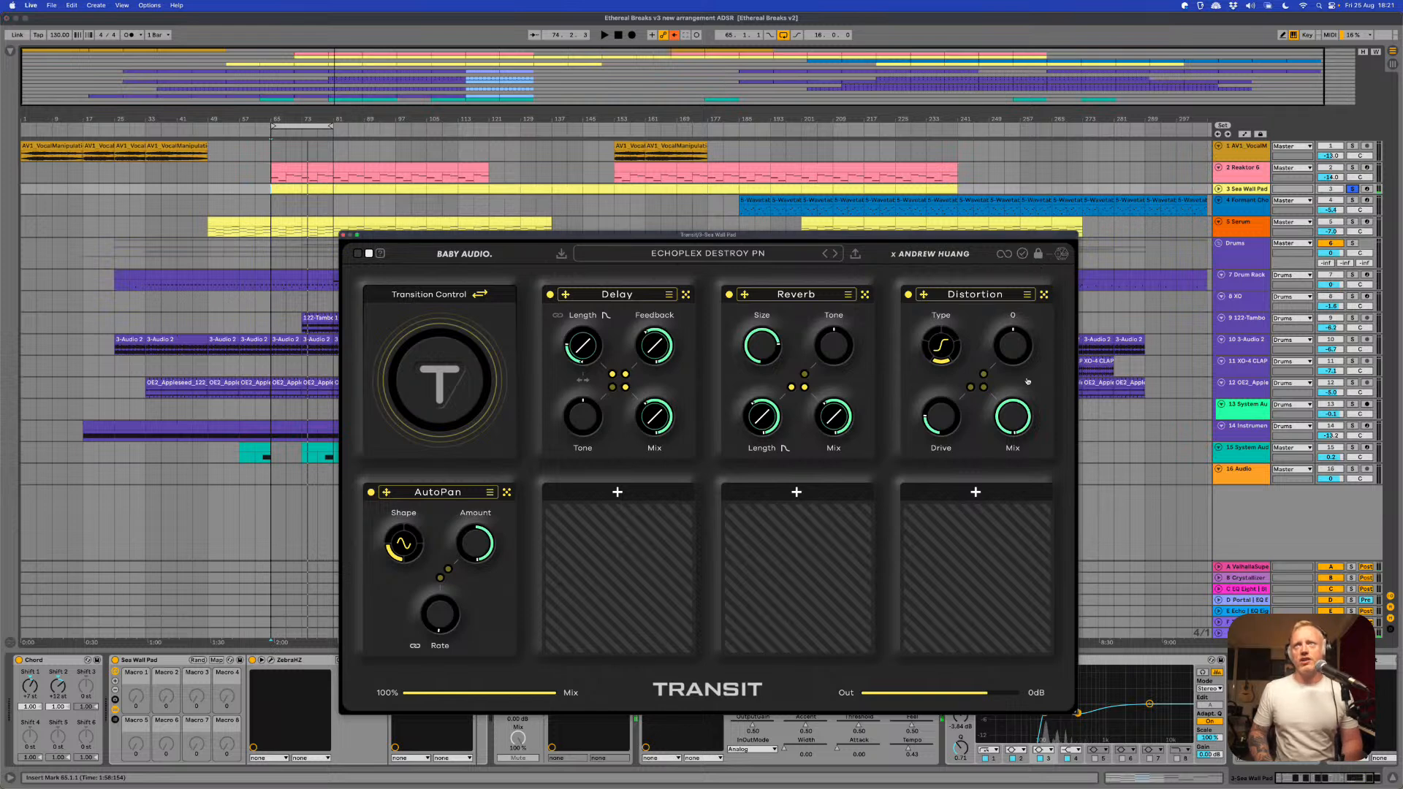
click(1022, 255)
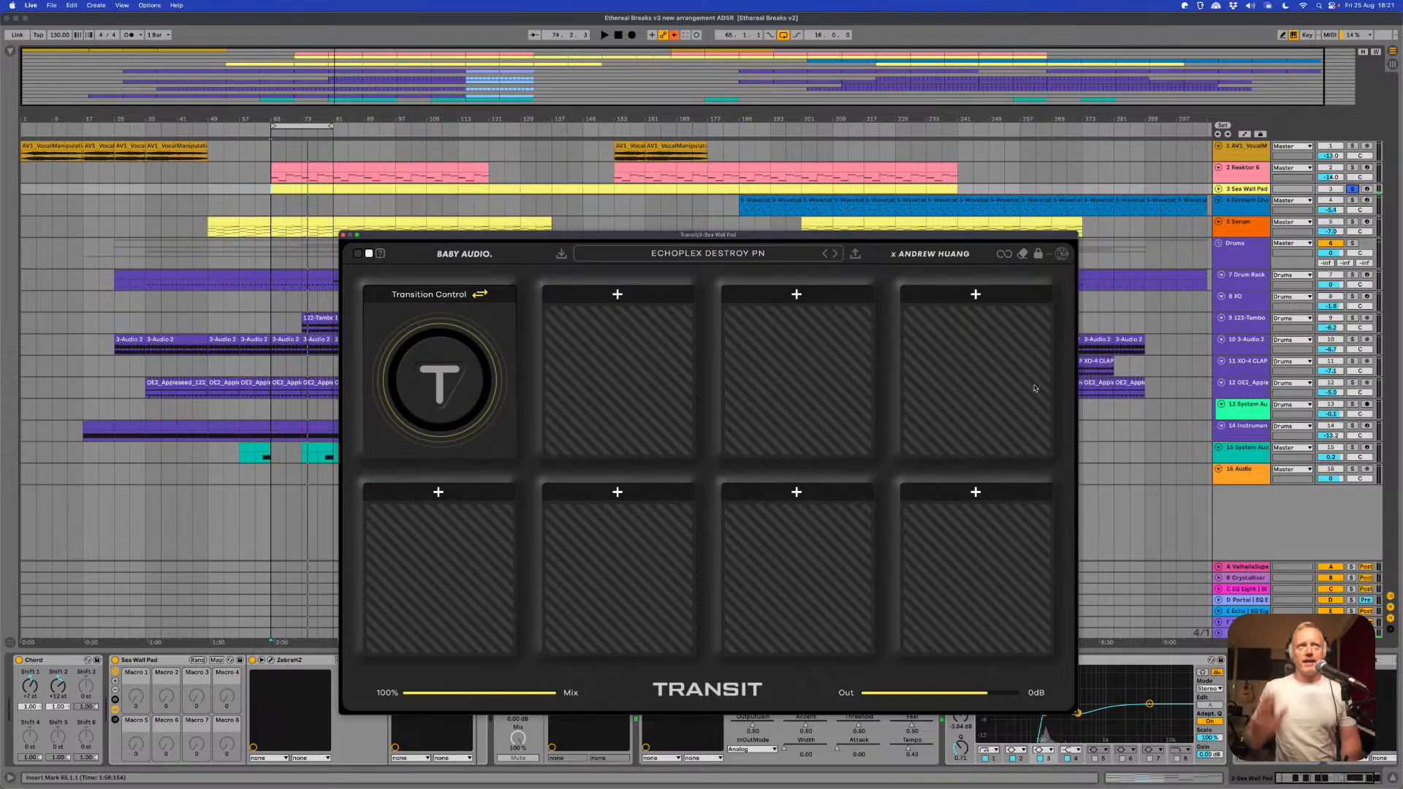
click(1062, 260)
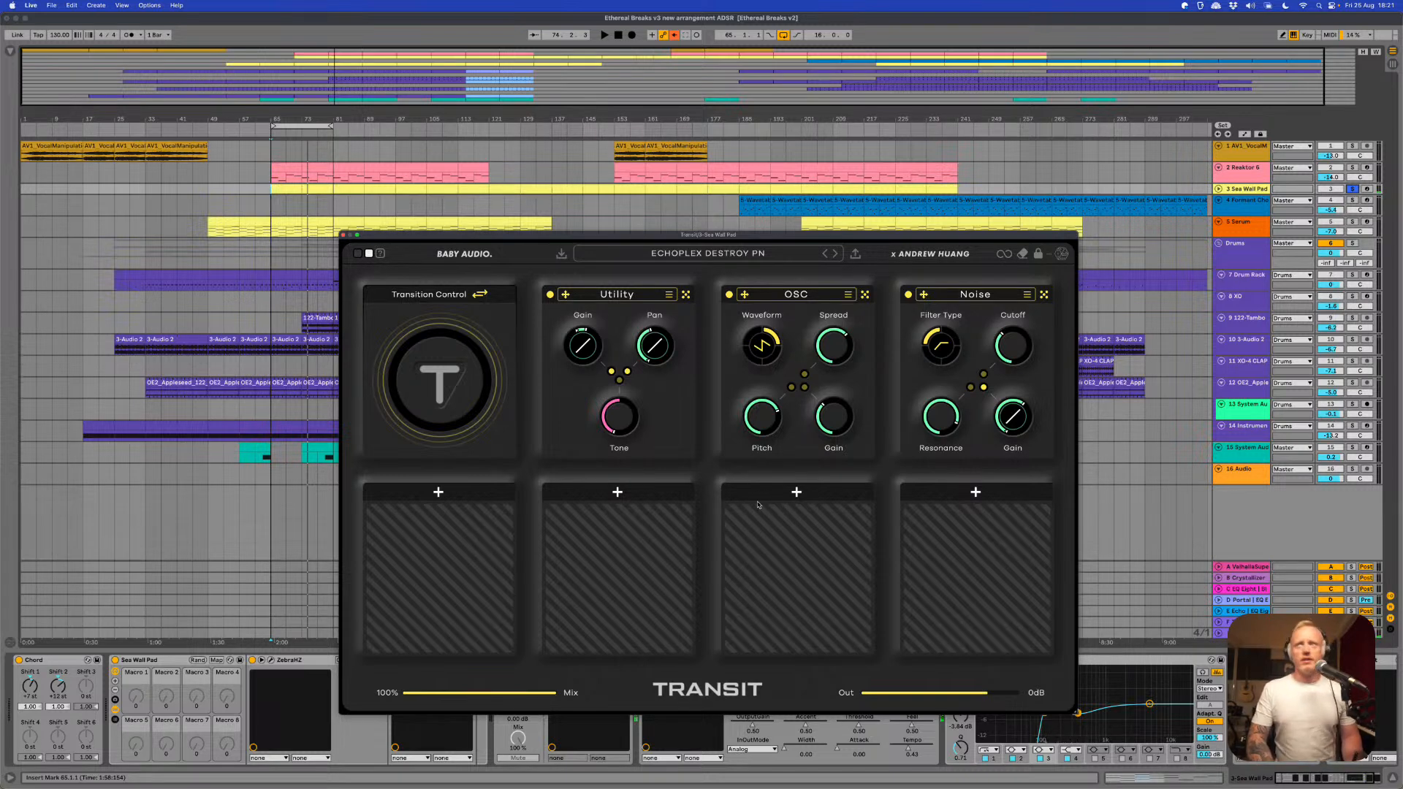
- Audition the randomized Utility, OSC and Noise setup on the soloed pad, sweeping Transition Control and returning it to zero
key(space)
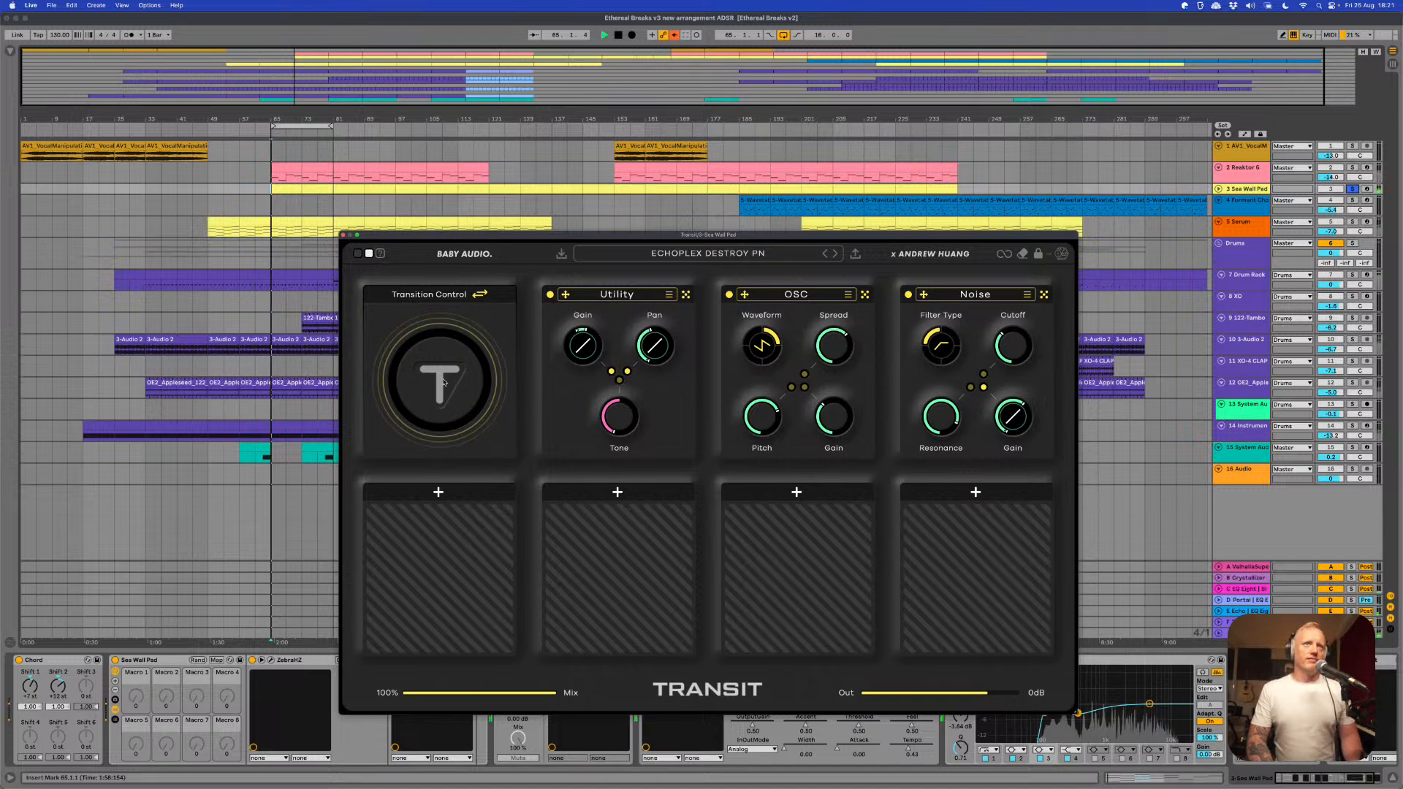
mouse_move(464, 386)
mouse_down()
mouse_move(434, 350)
mouse_move(439, 261)
mouse_move(427, 318)
mouse_move(450, 403)
mouse_up()
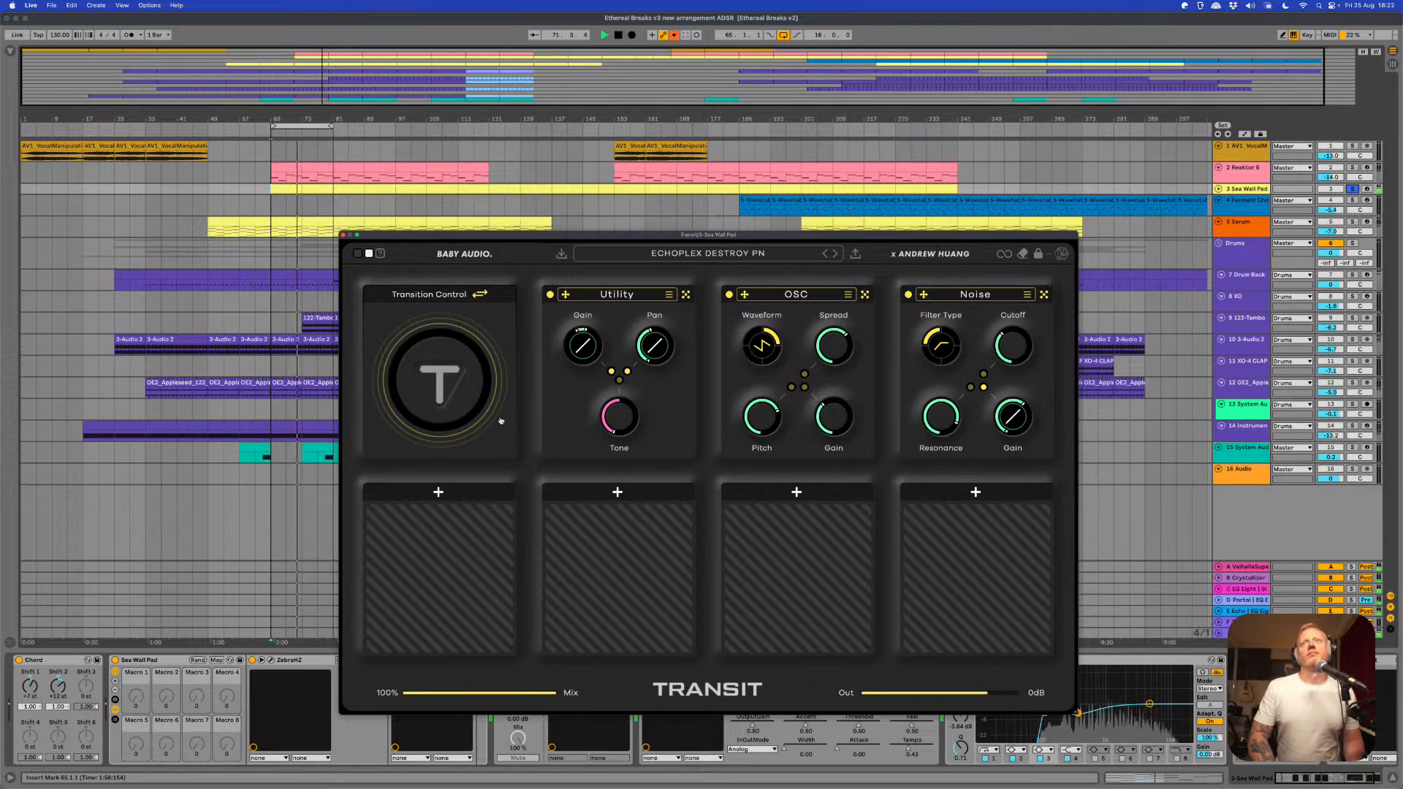
key(space)
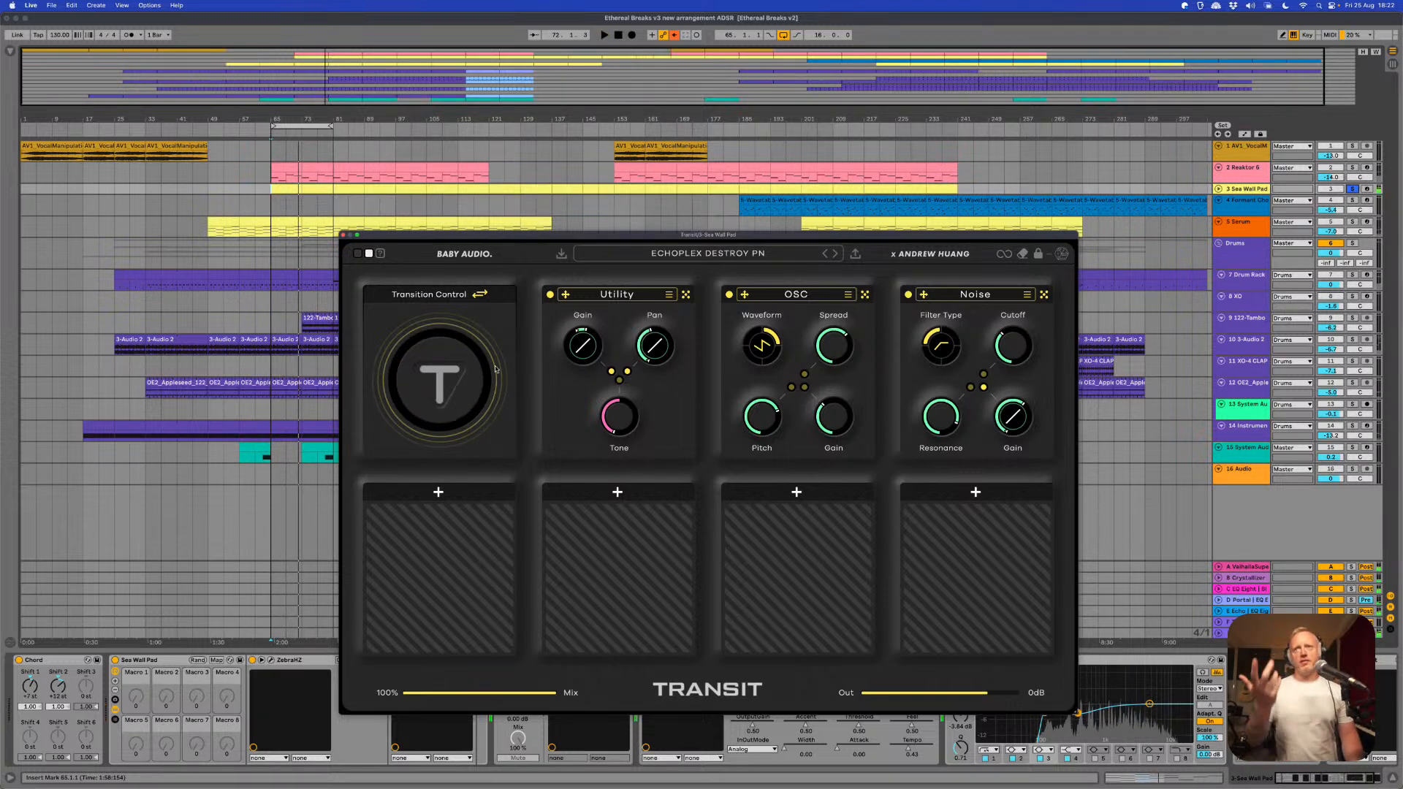
- Randomize the modules until Reverb, Distortion and Bitcrusher are loaded, and enable the Bitcrusher module
click(1062, 253)
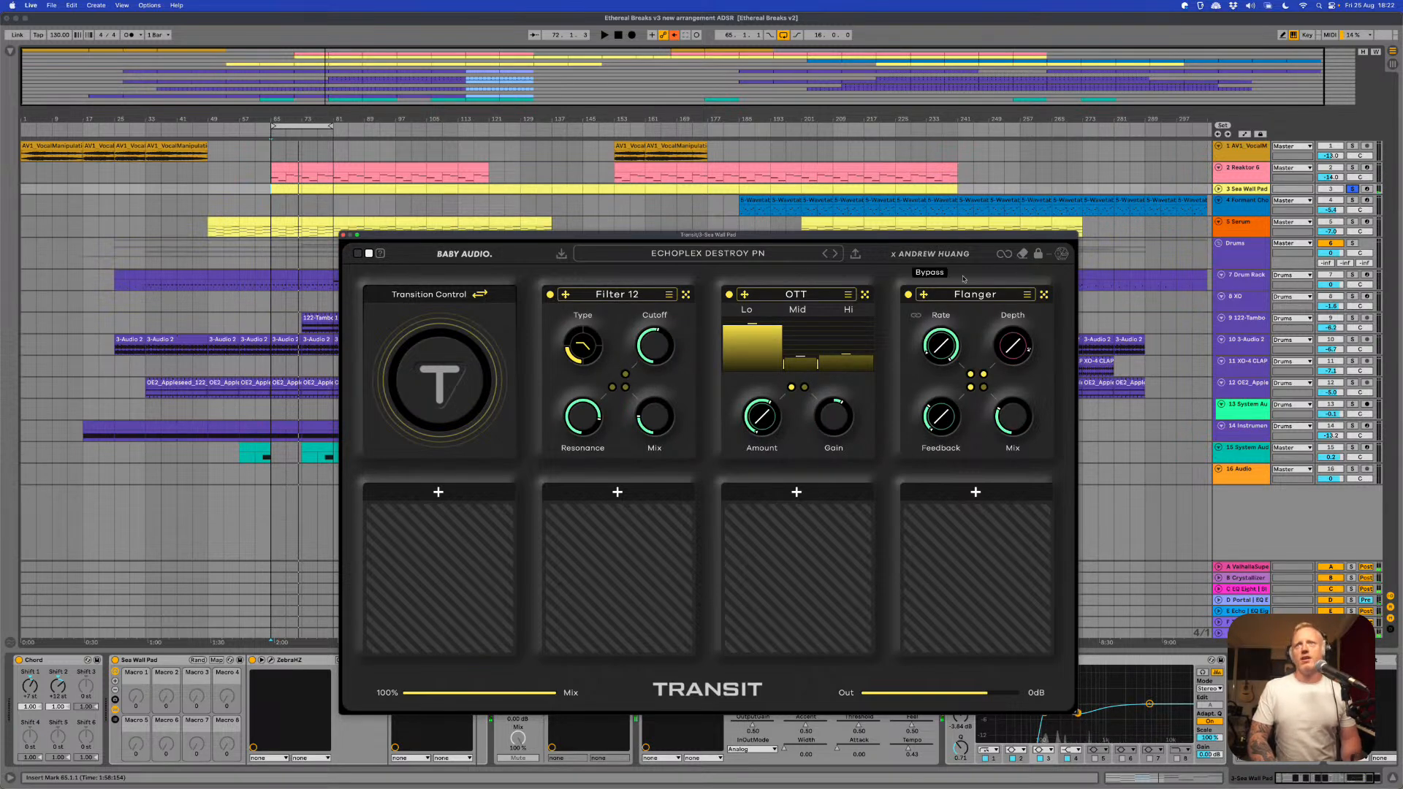
click(1062, 253)
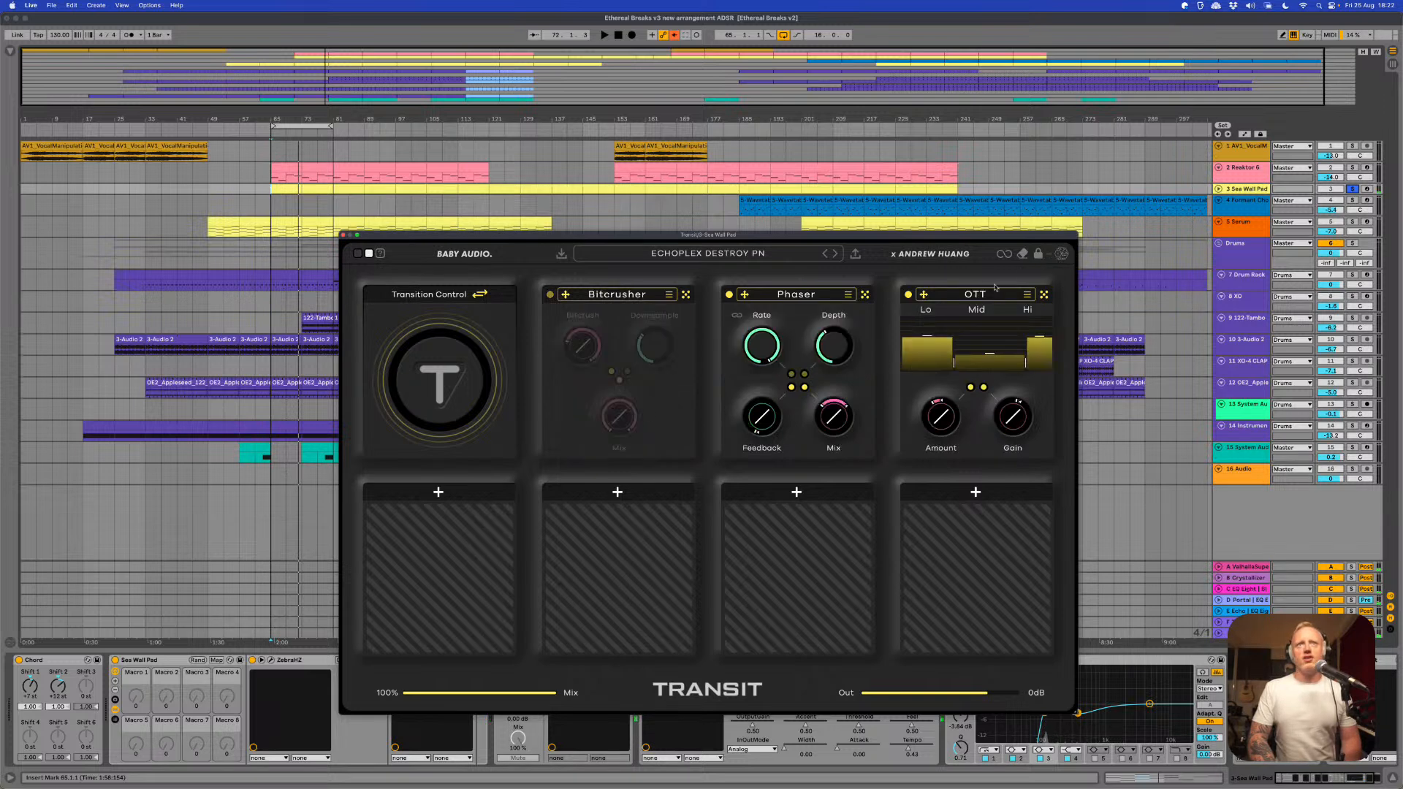
click(1061, 252)
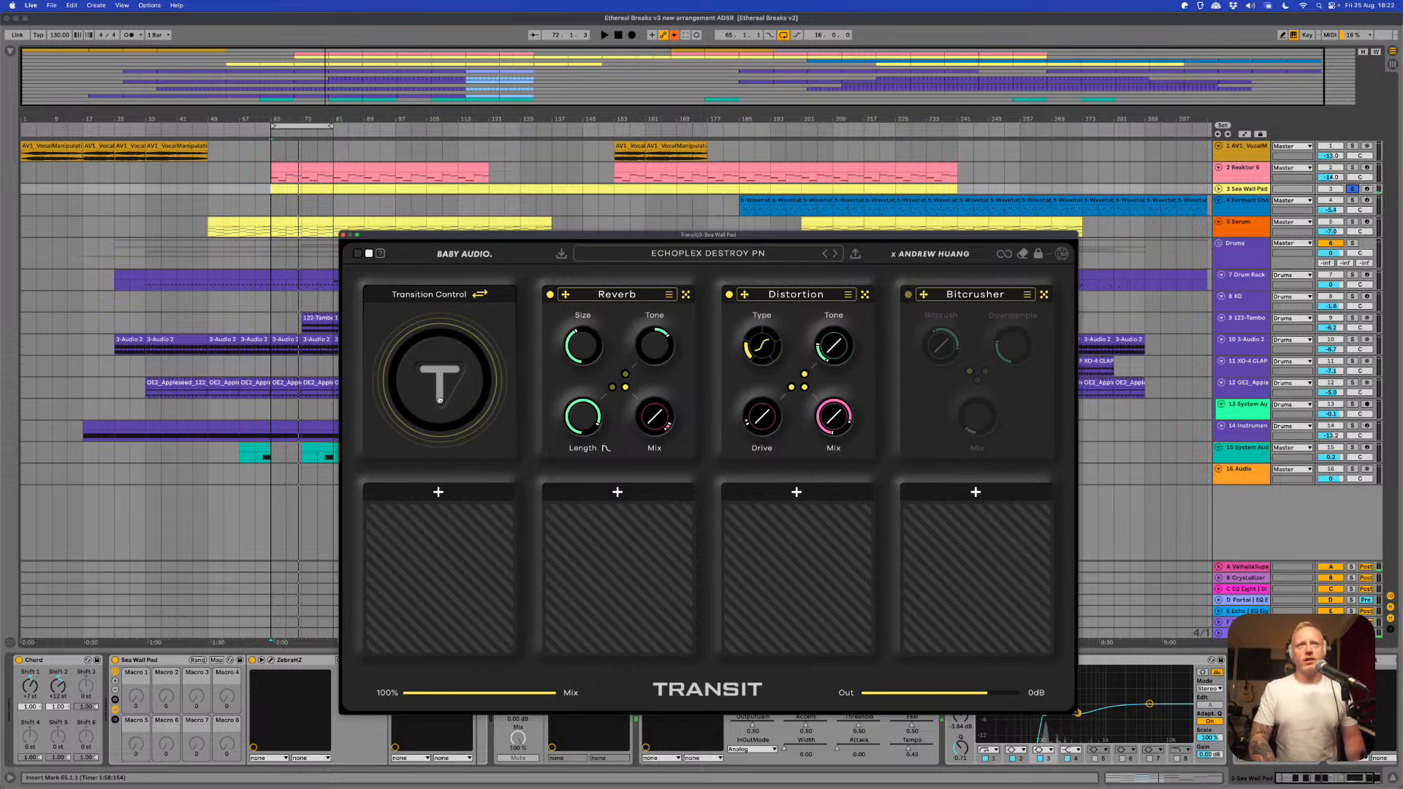
click(910, 296)
- Audition the randomized Reverb, Distortion and Bitcrusher on the soloed pad while sweeping Transition Control up and back to zero
key(space)
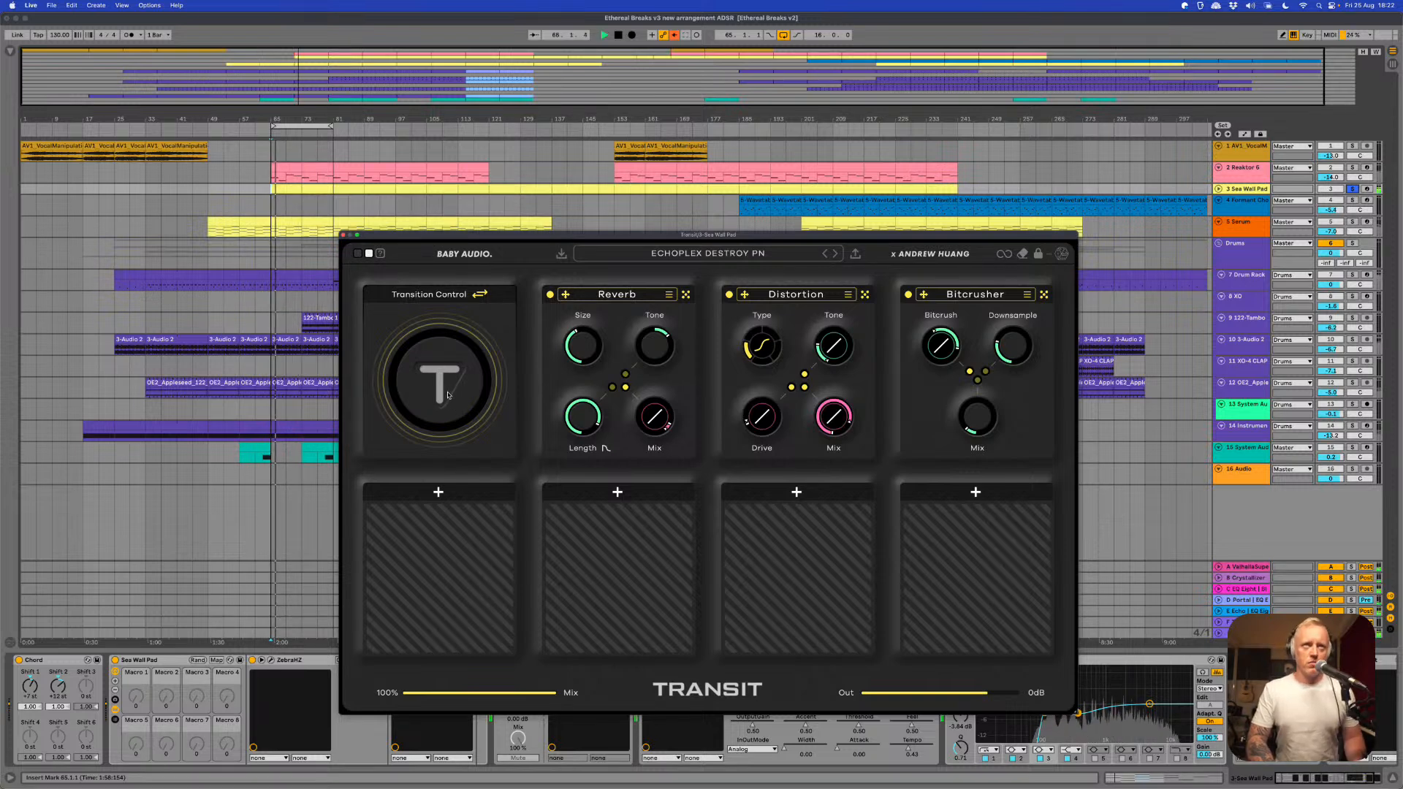
drag(457, 397, 435, 370)
drag(430, 359, 466, 409)
key(space)
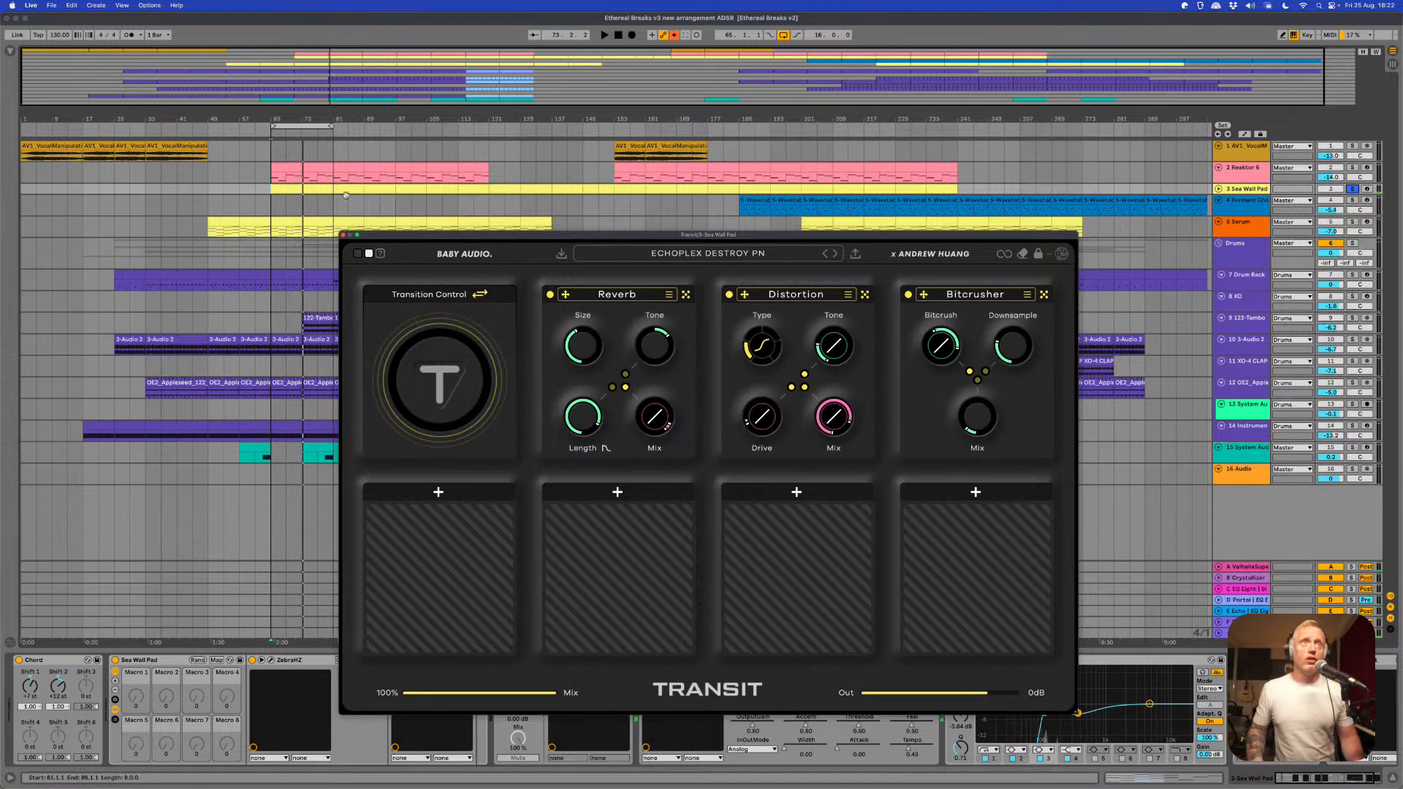
- Close the Sea Wall Pad's Transit window, solo and play the Reaktor 6 track, and open that track's Transit instance
click(342, 237)
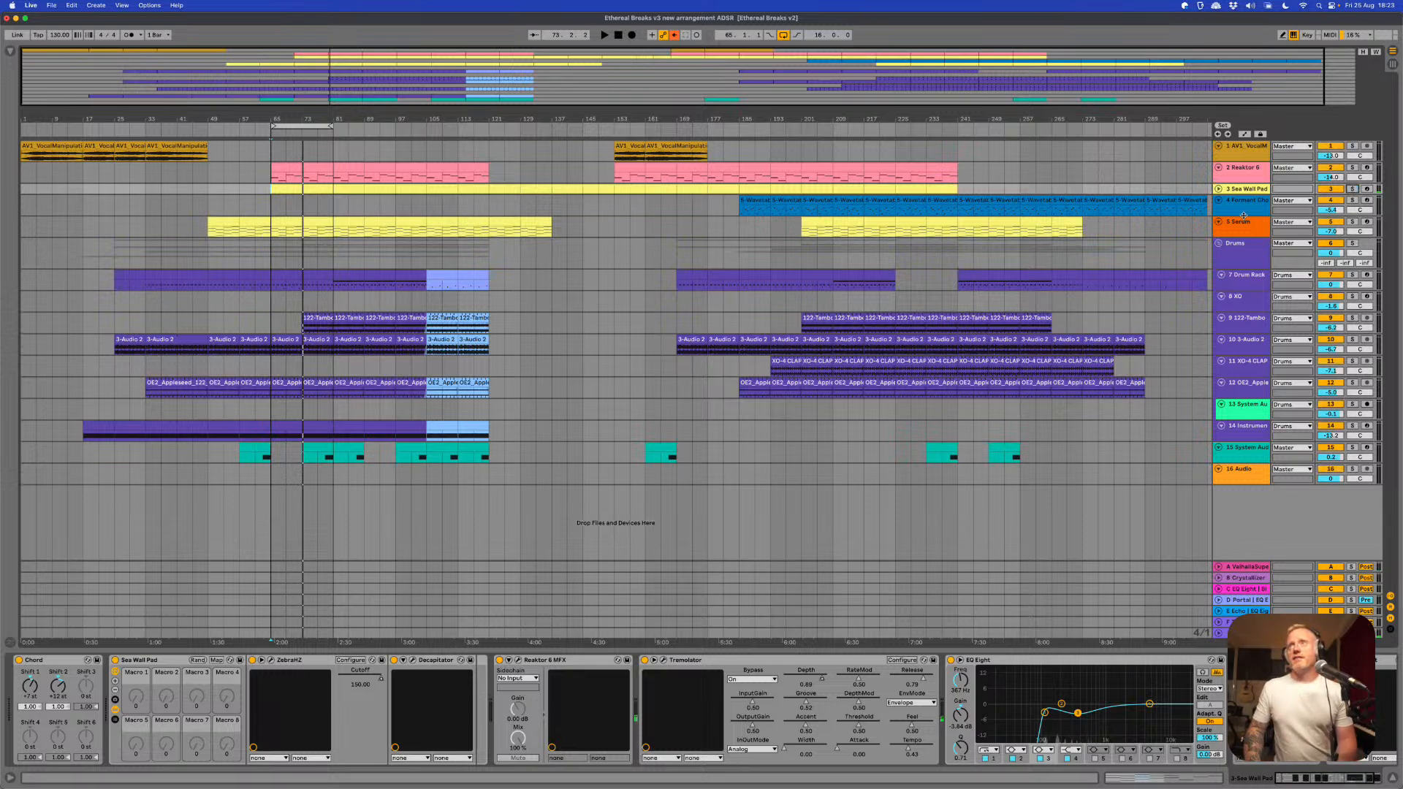
click(1245, 176)
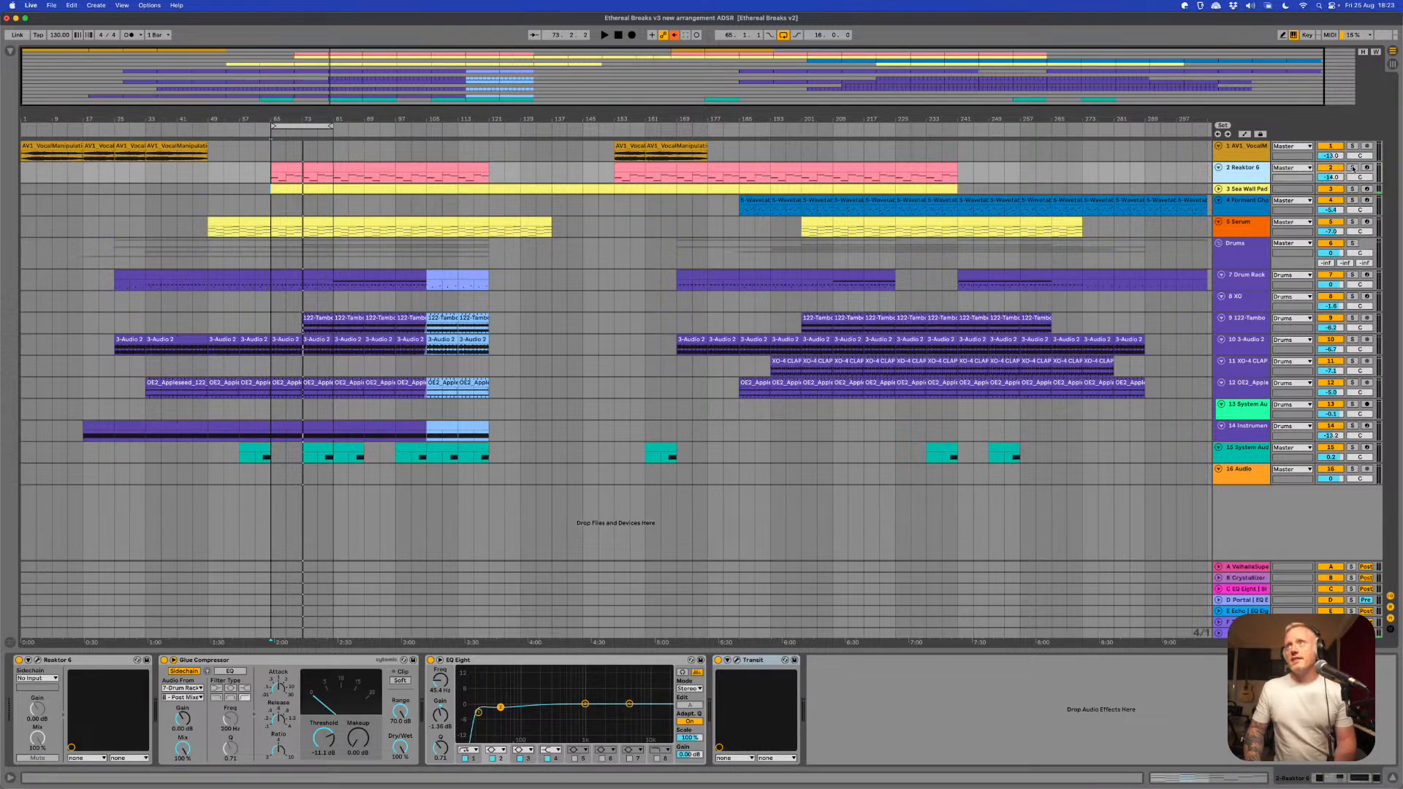
click(1352, 168)
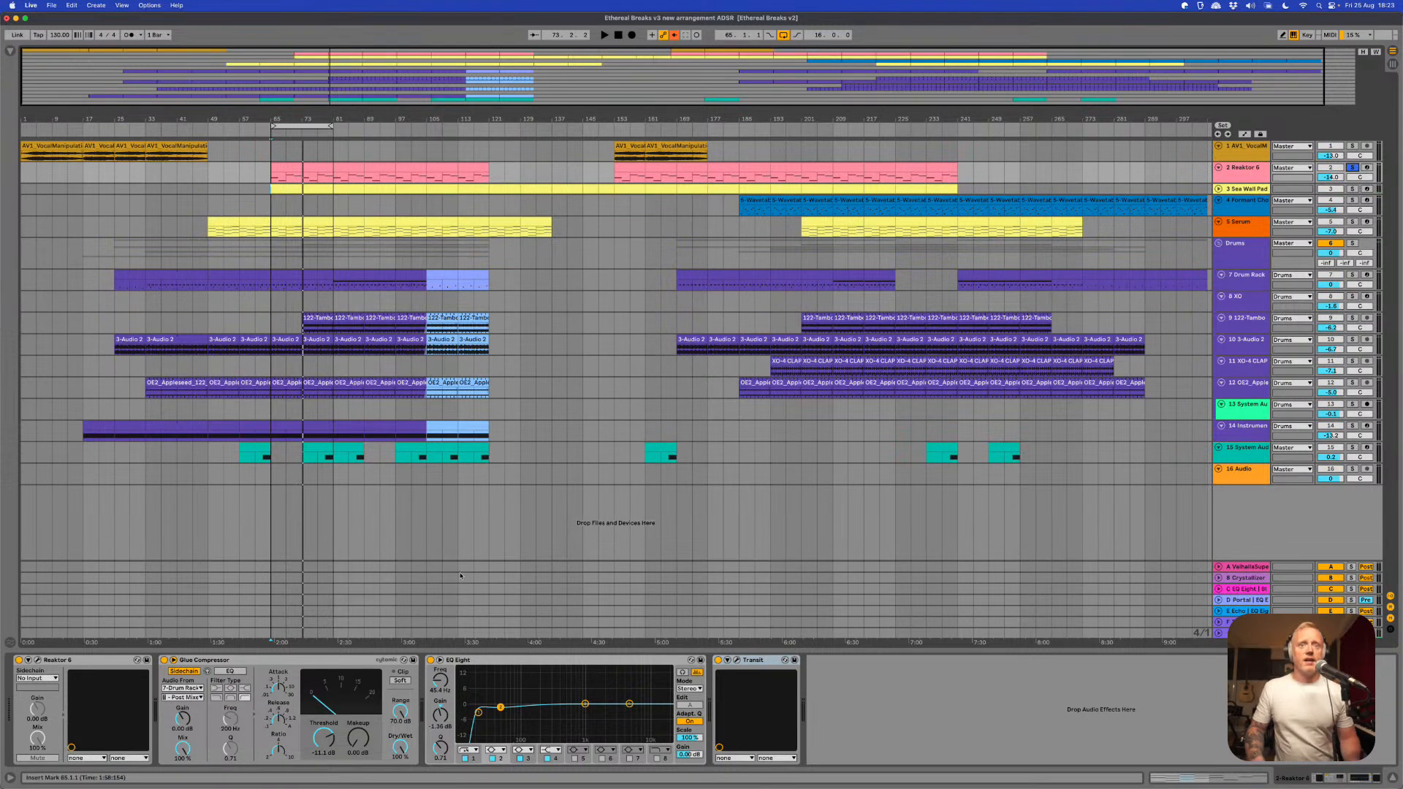
key(space)
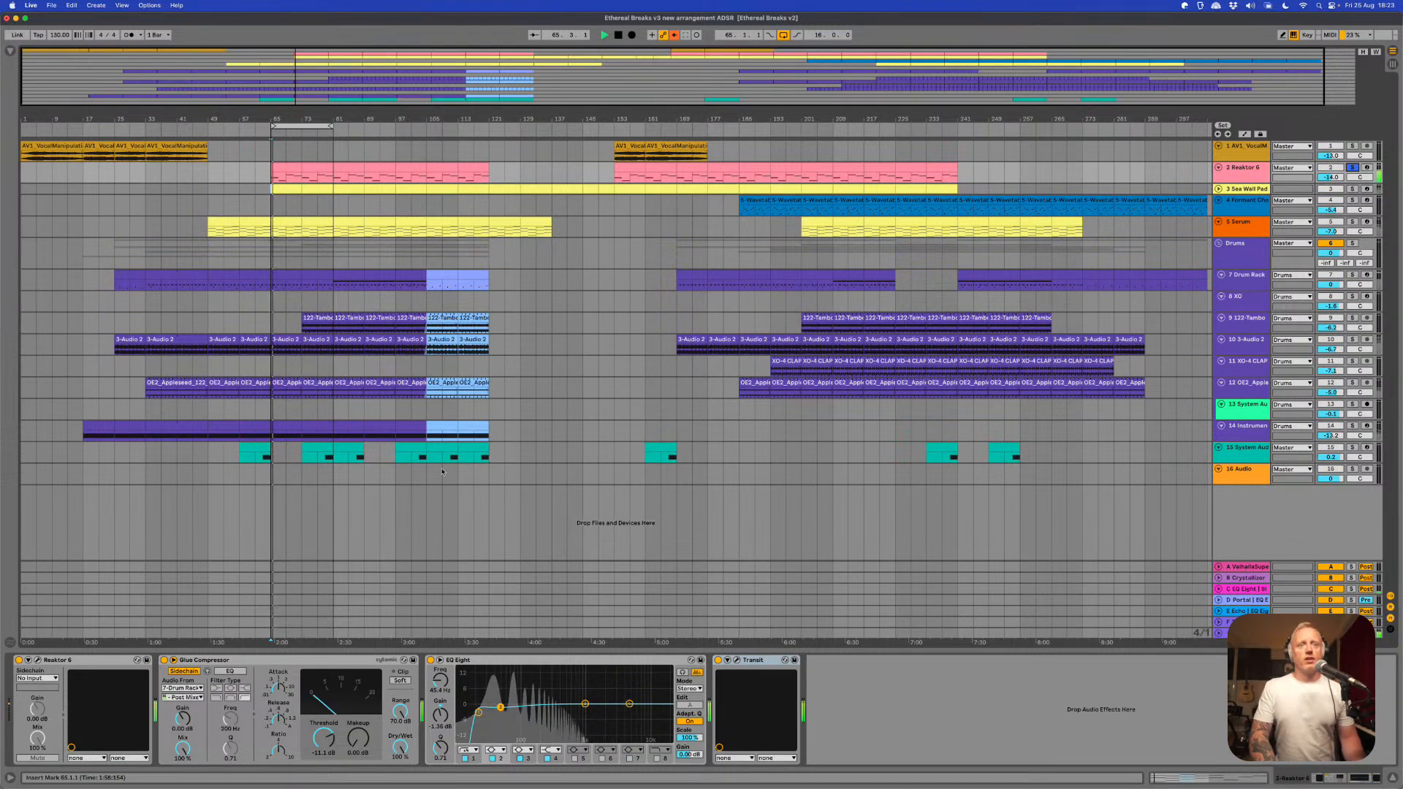
click(737, 662)
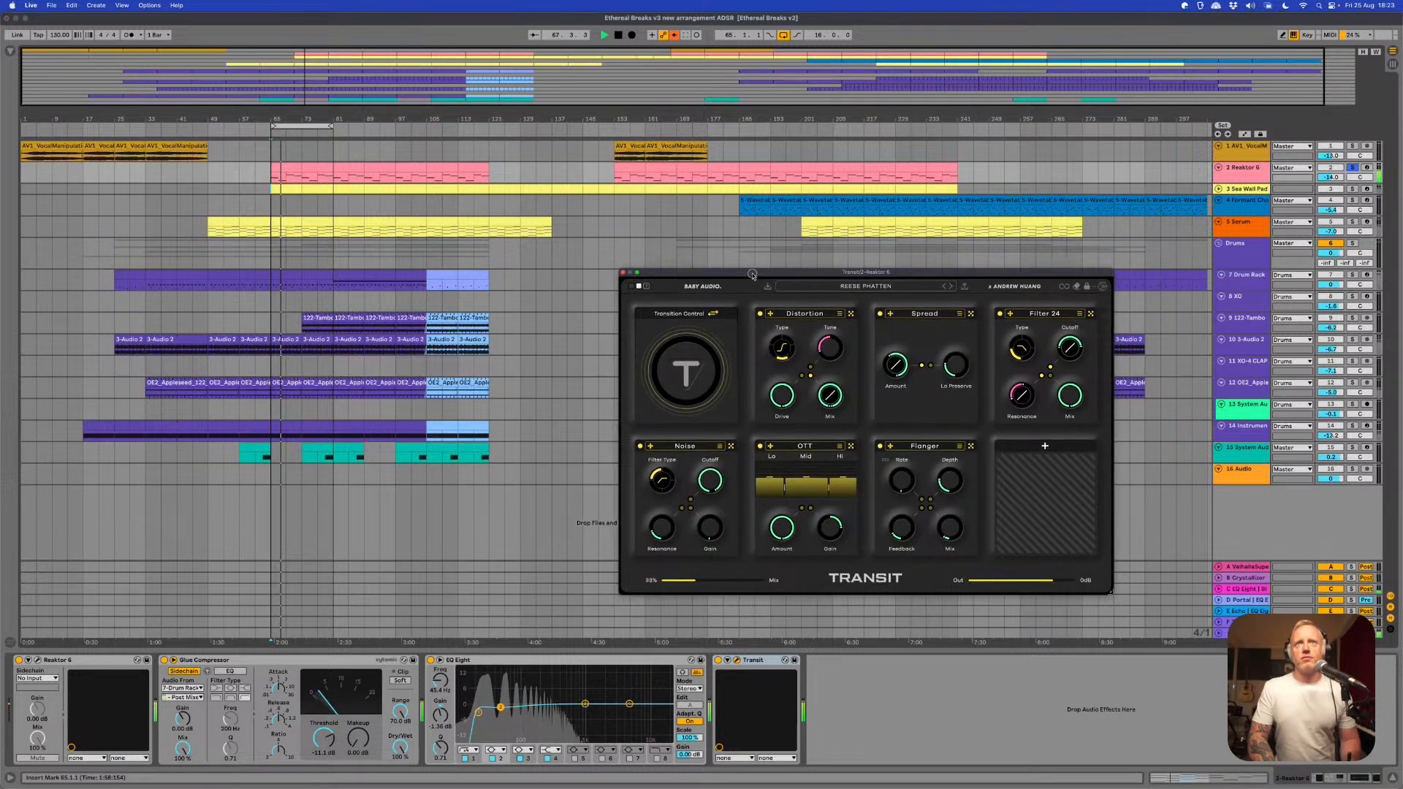
- Reposition and enlarge the Reaktor 6 track's Transit window, and raise Transition Control while the soloed track plays
drag(752, 275, 489, 188)
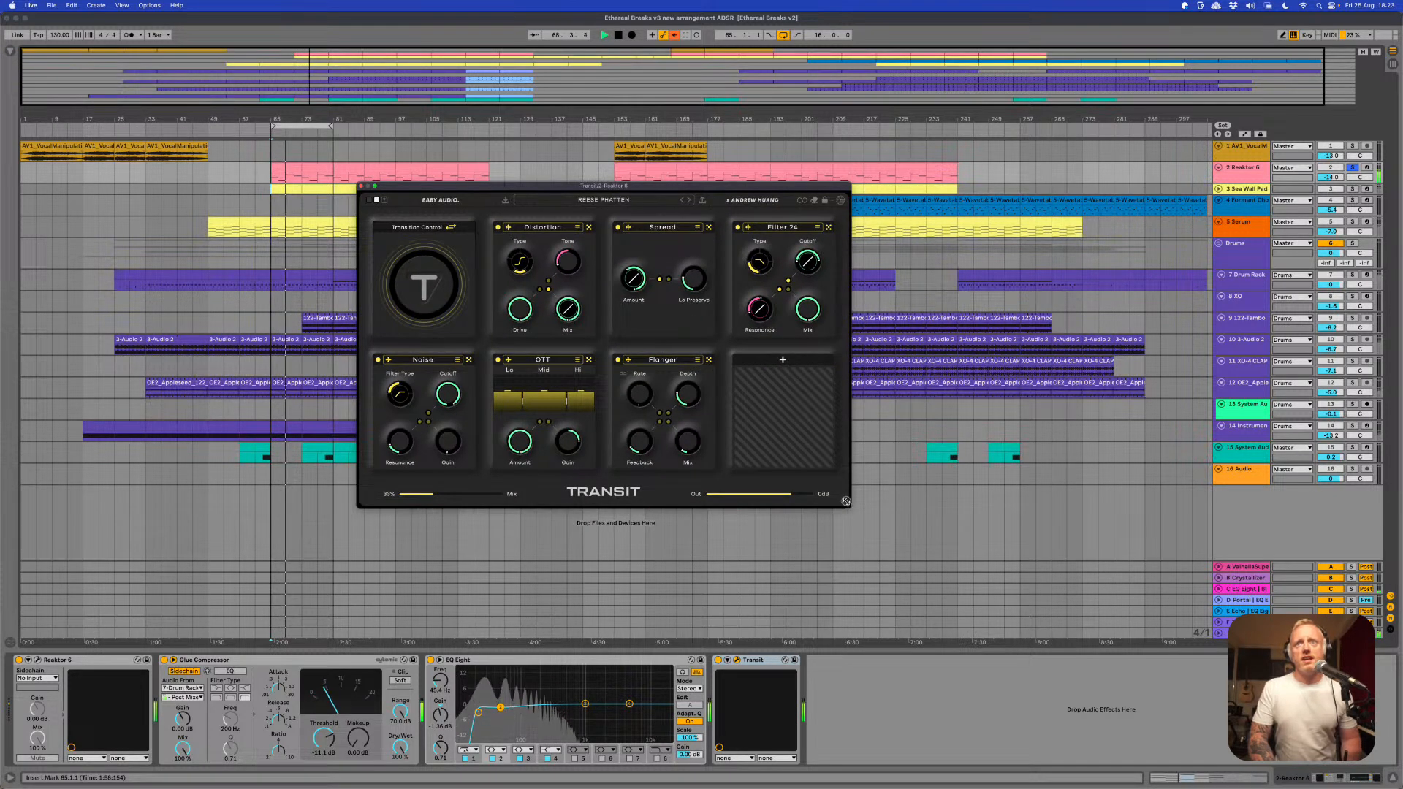
drag(846, 501, 845, 597)
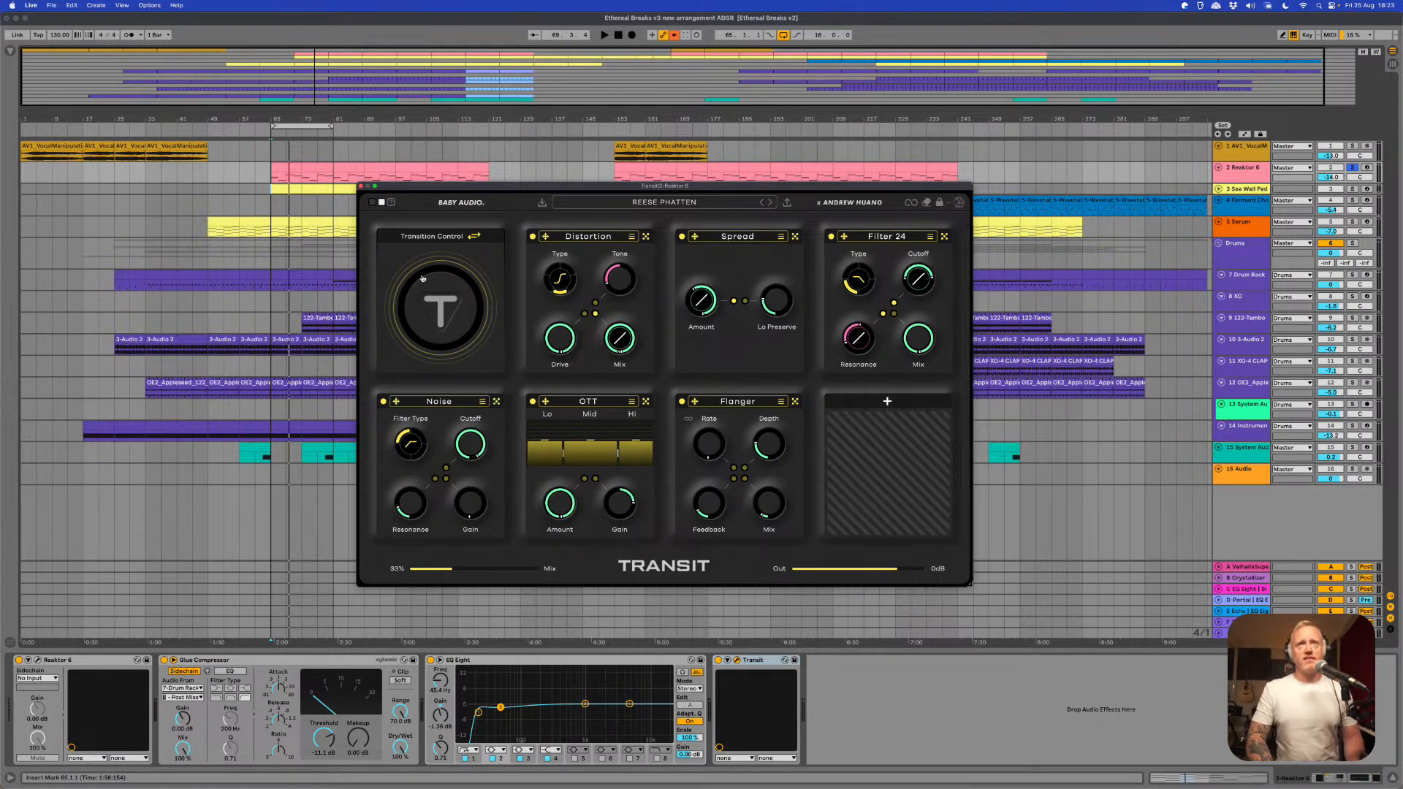
key(space)
drag(446, 320, 435, 254)
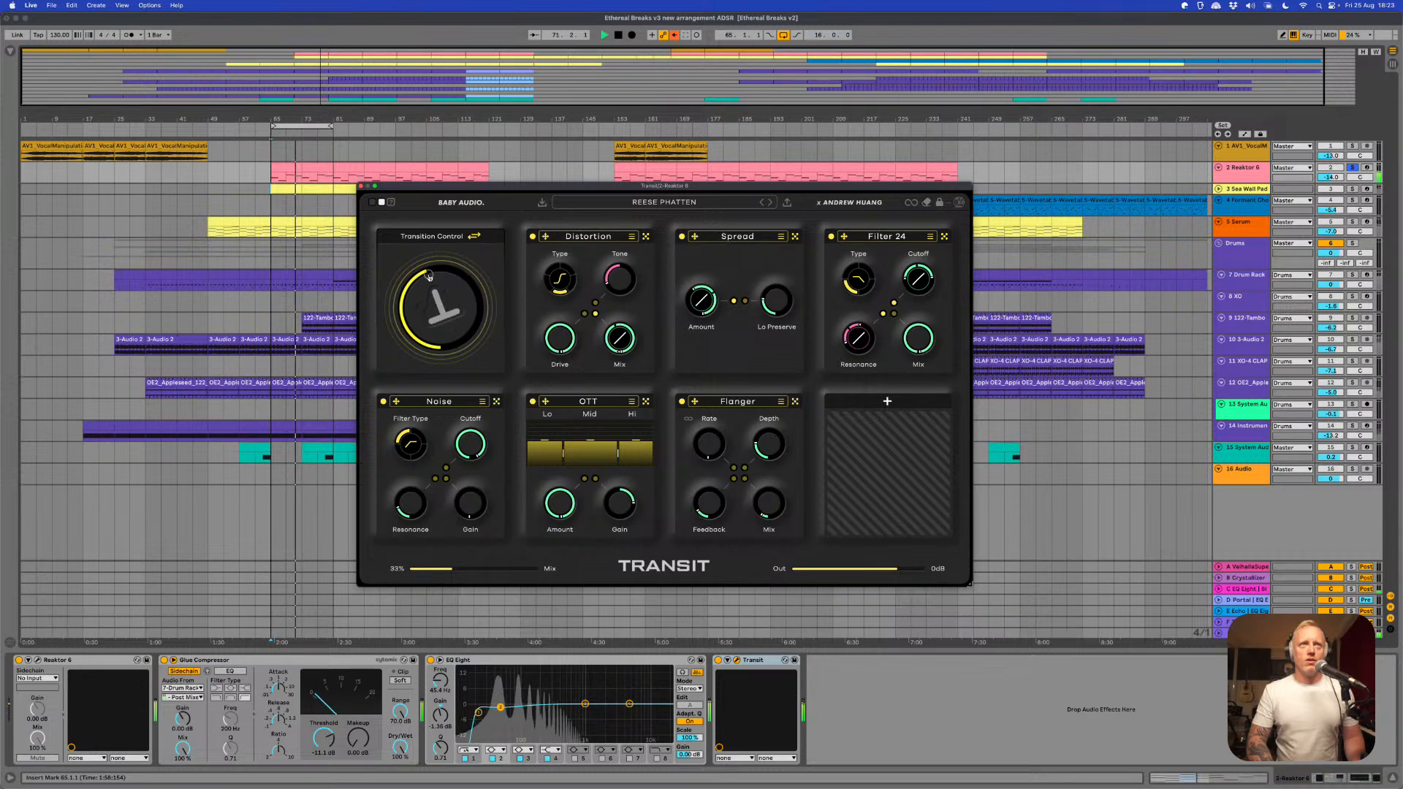
drag(429, 276, 432, 255)
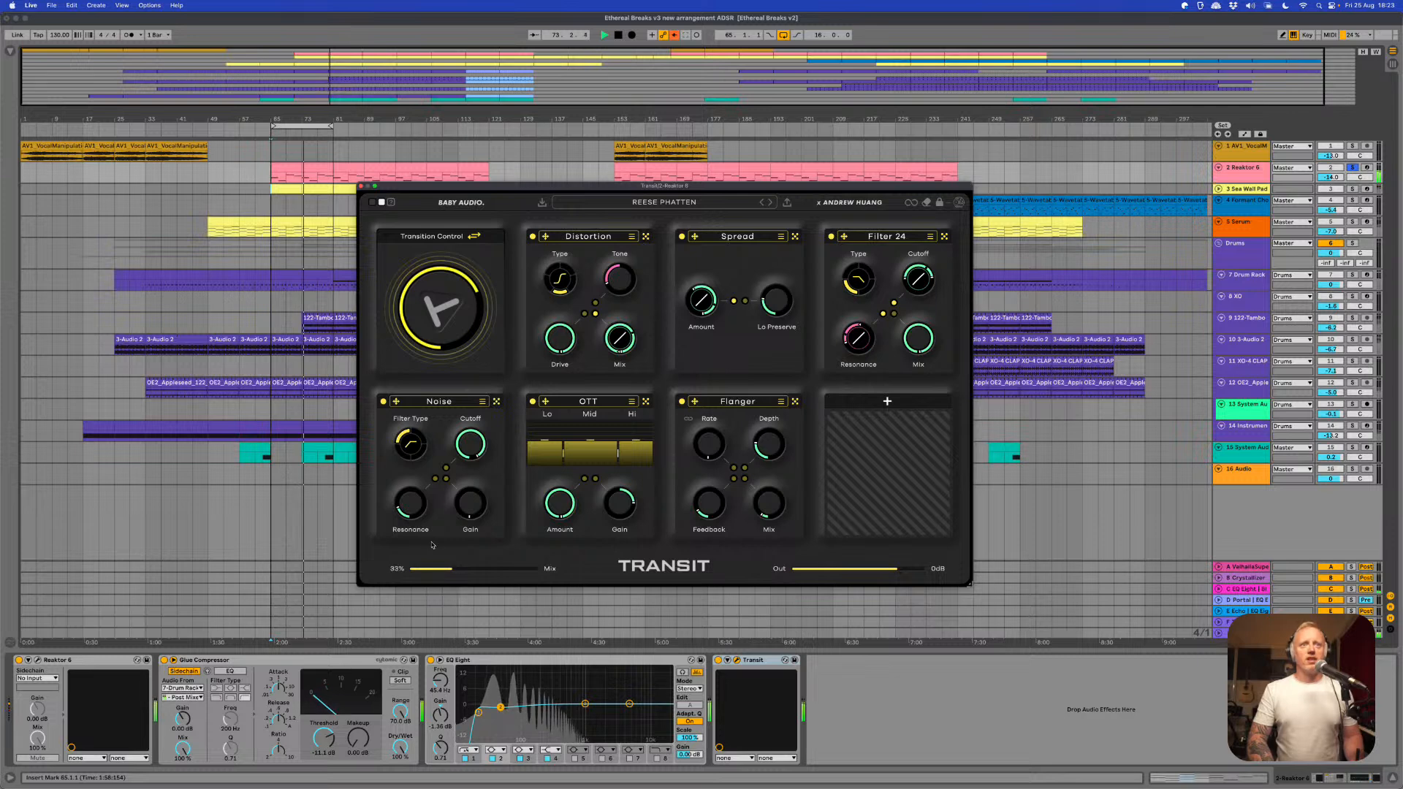
- Set Transit's Mix to 37%, listen with the Drums group also soloed, and stop playback
mouse_move(451, 569)
mouse_down()
mouse_move(539, 575)
mouse_move(458, 565)
mouse_up()
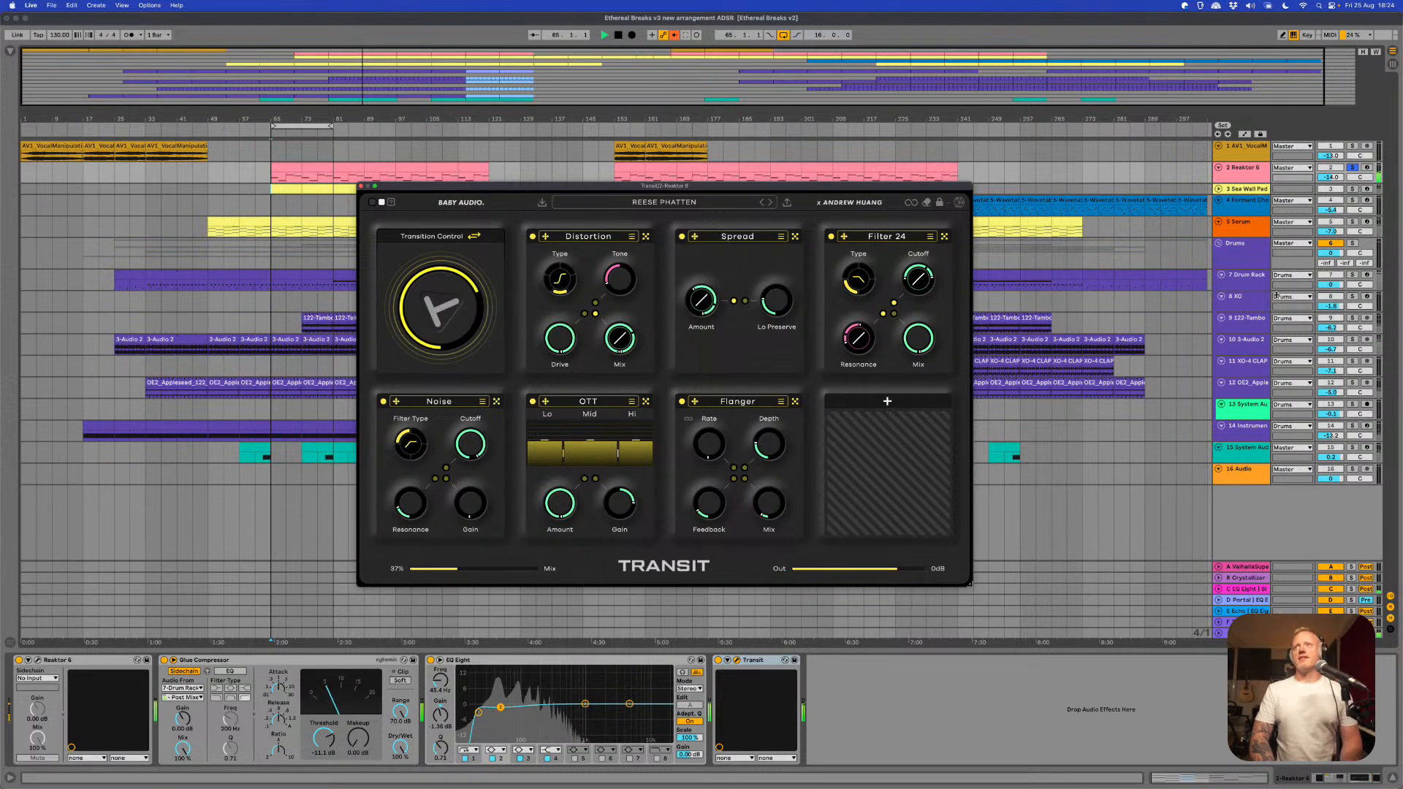
click(1353, 243)
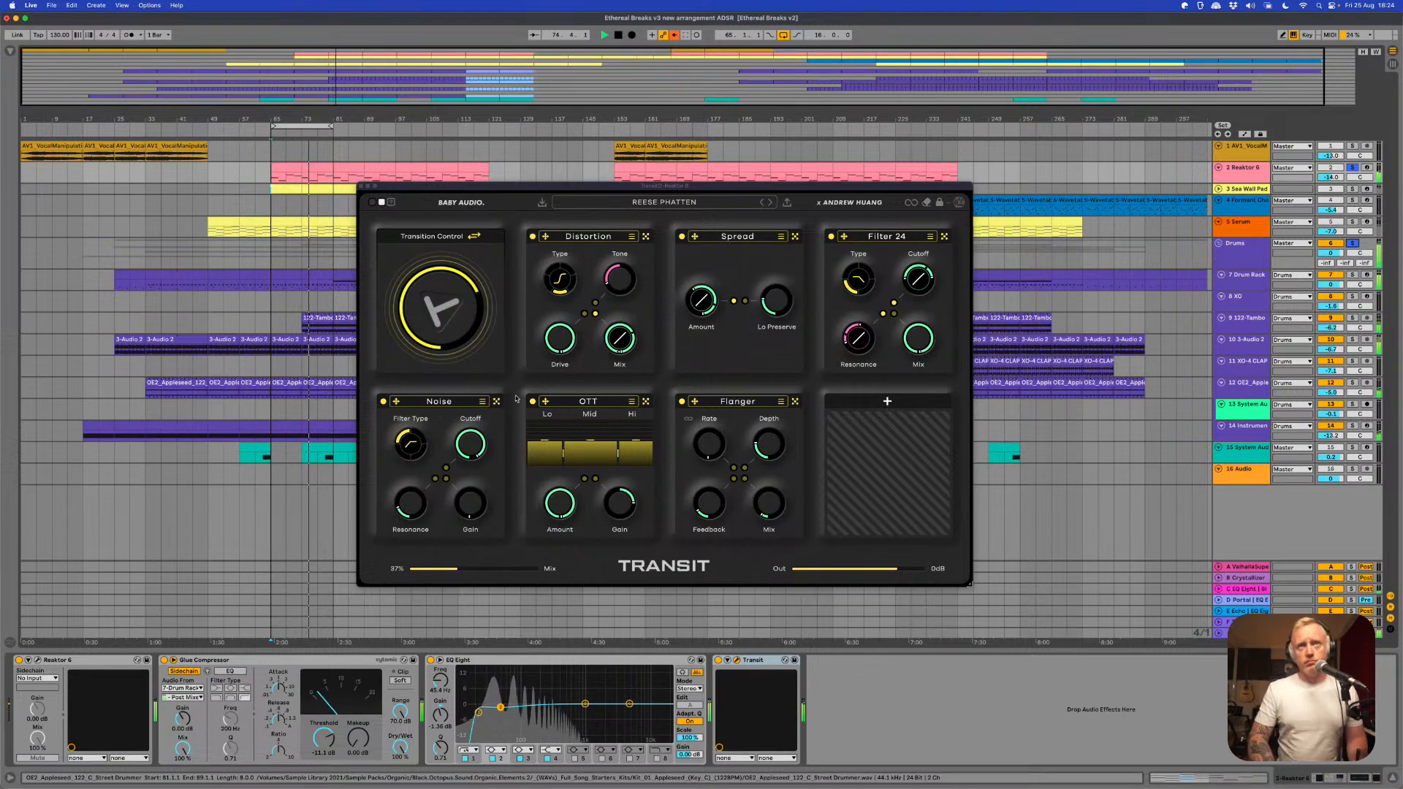
key(space)
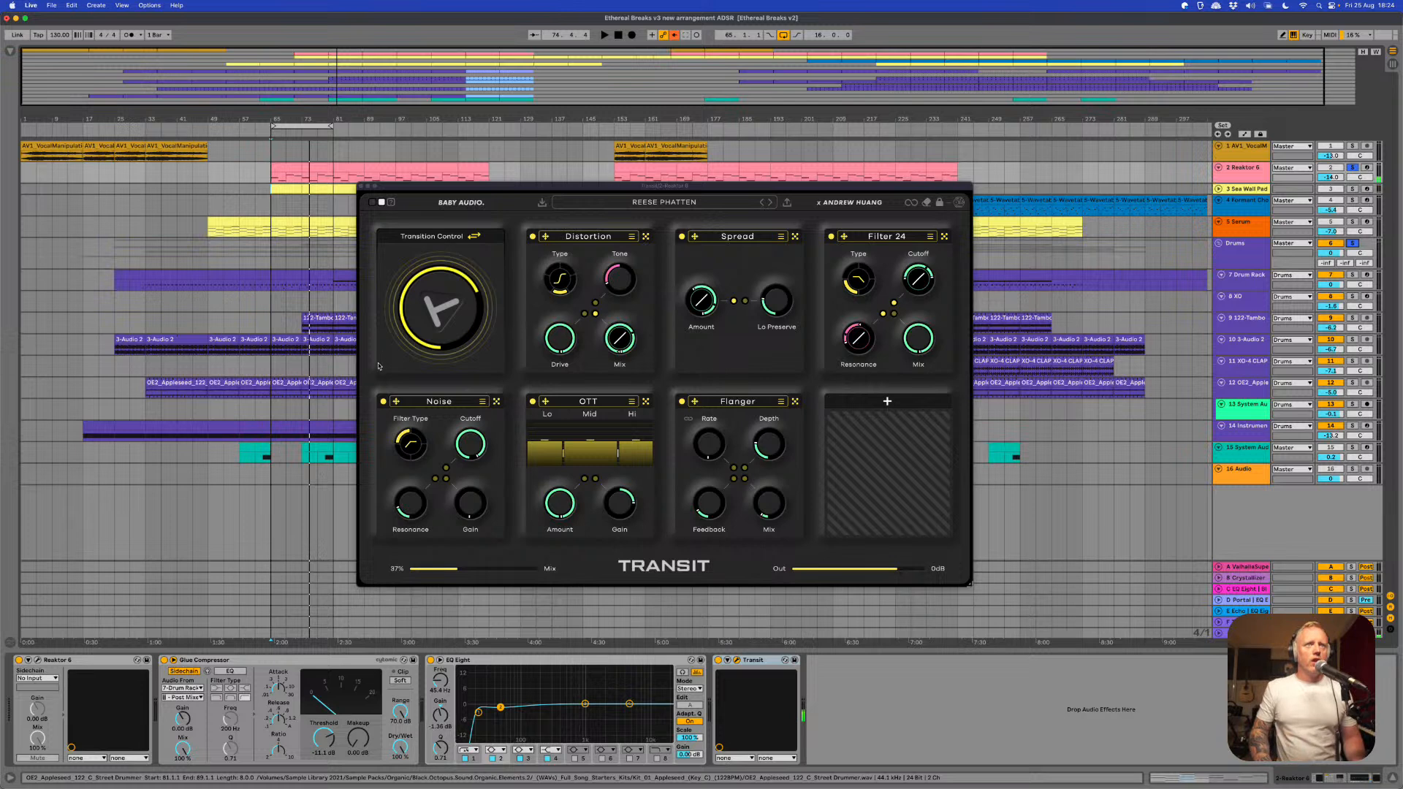
- Bypass the Distortion module and switch it back on
click(533, 237)
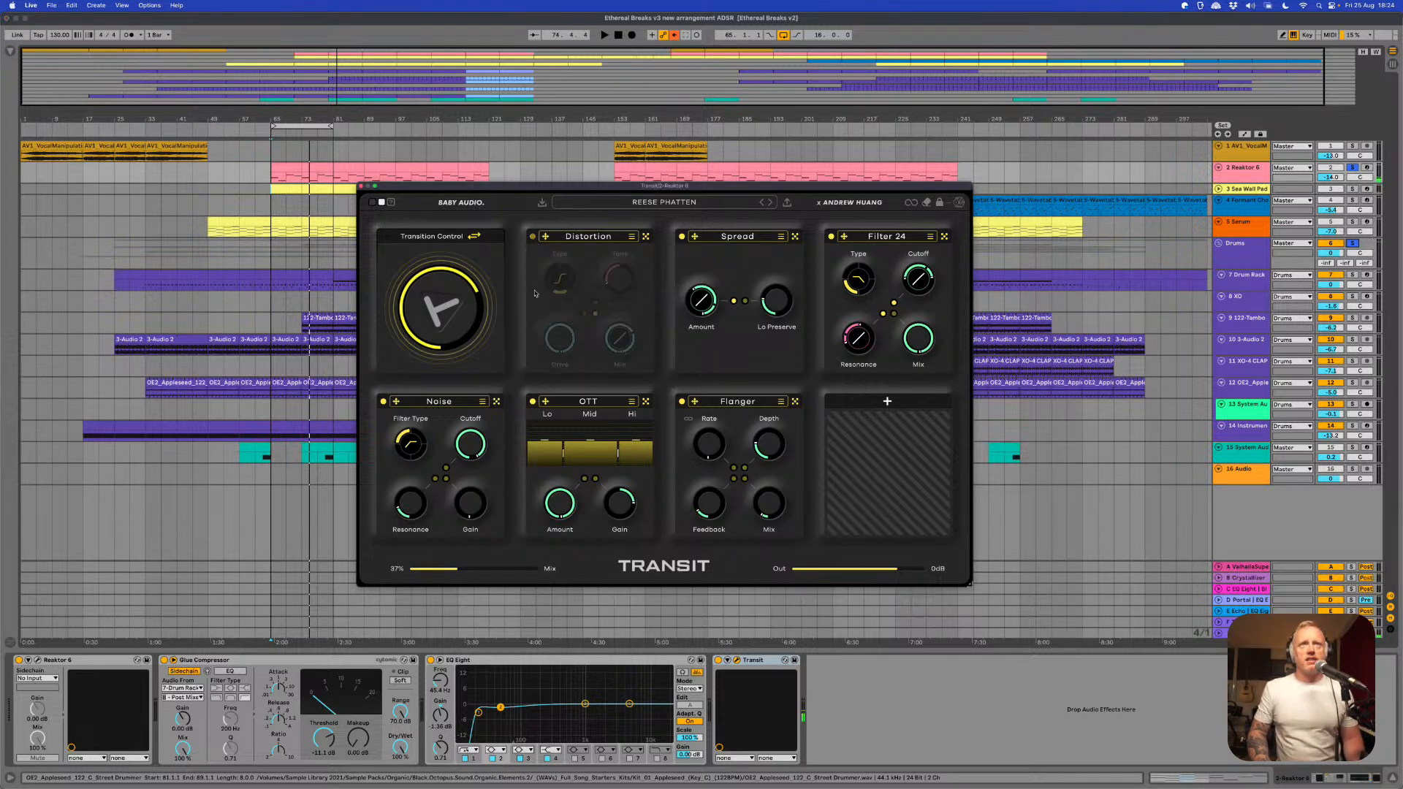
click(533, 236)
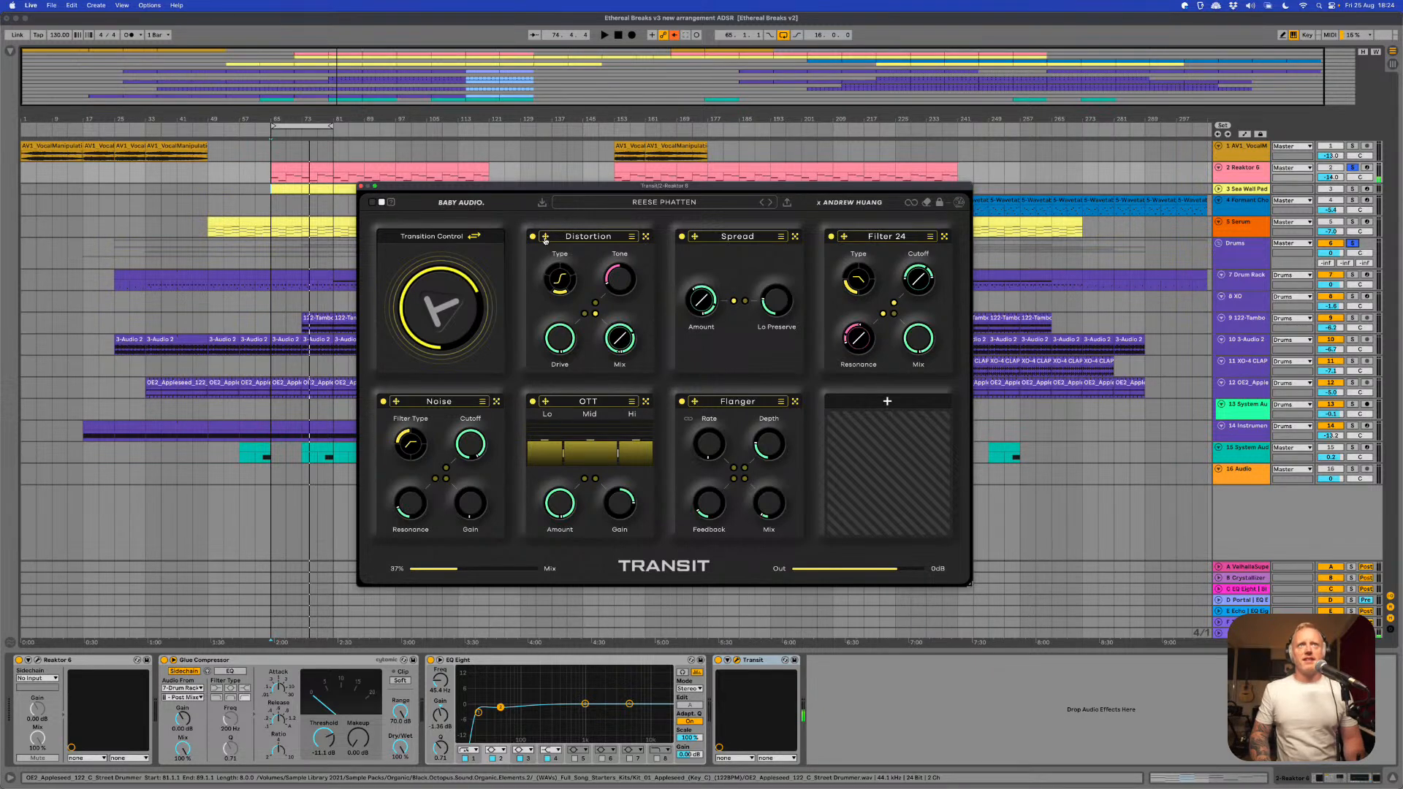
mouse_move(545, 239)
mouse_down()
mouse_move(738, 415)
mouse_move(551, 249)
mouse_up()
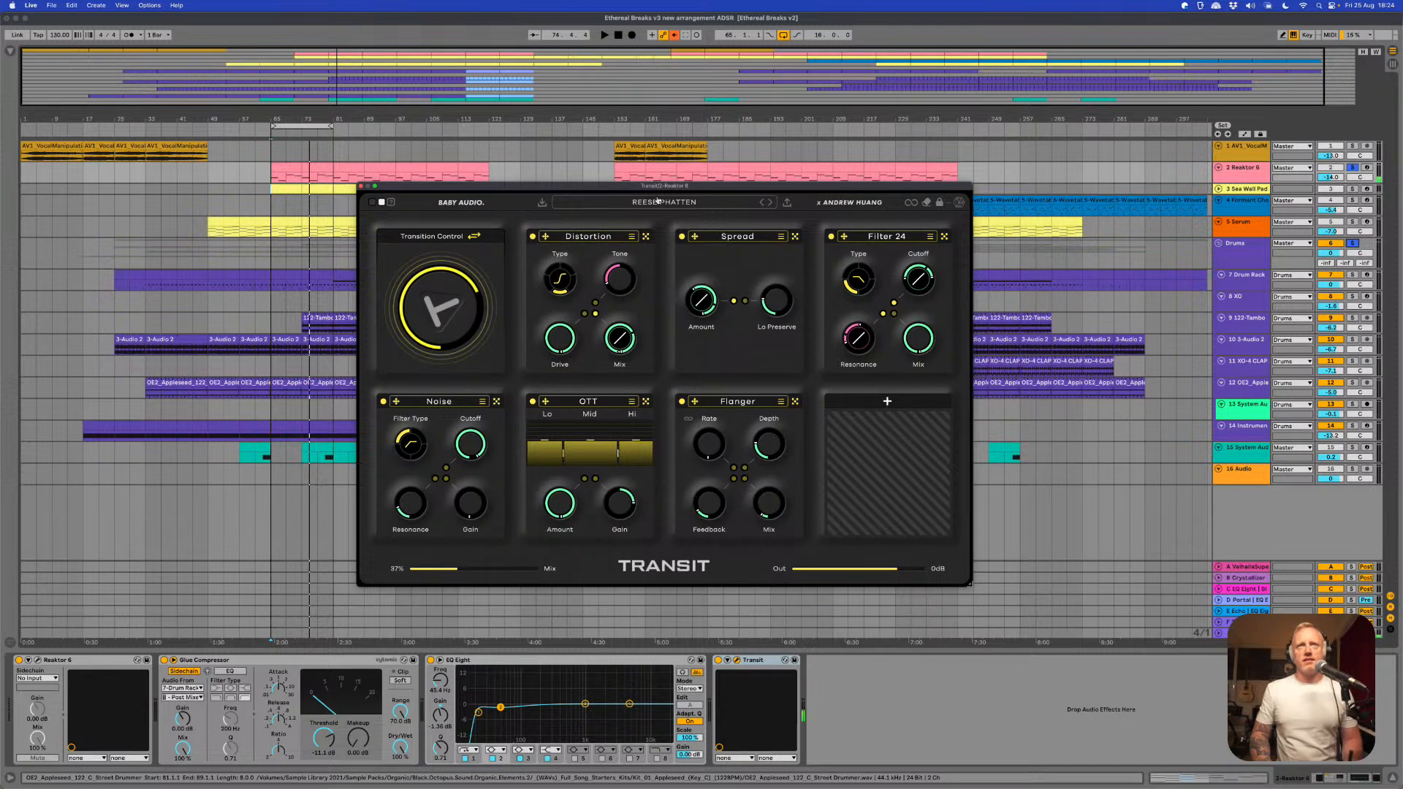
- Add a Chorus module to Transit's empty slot and randomize its settings several times
click(885, 403)
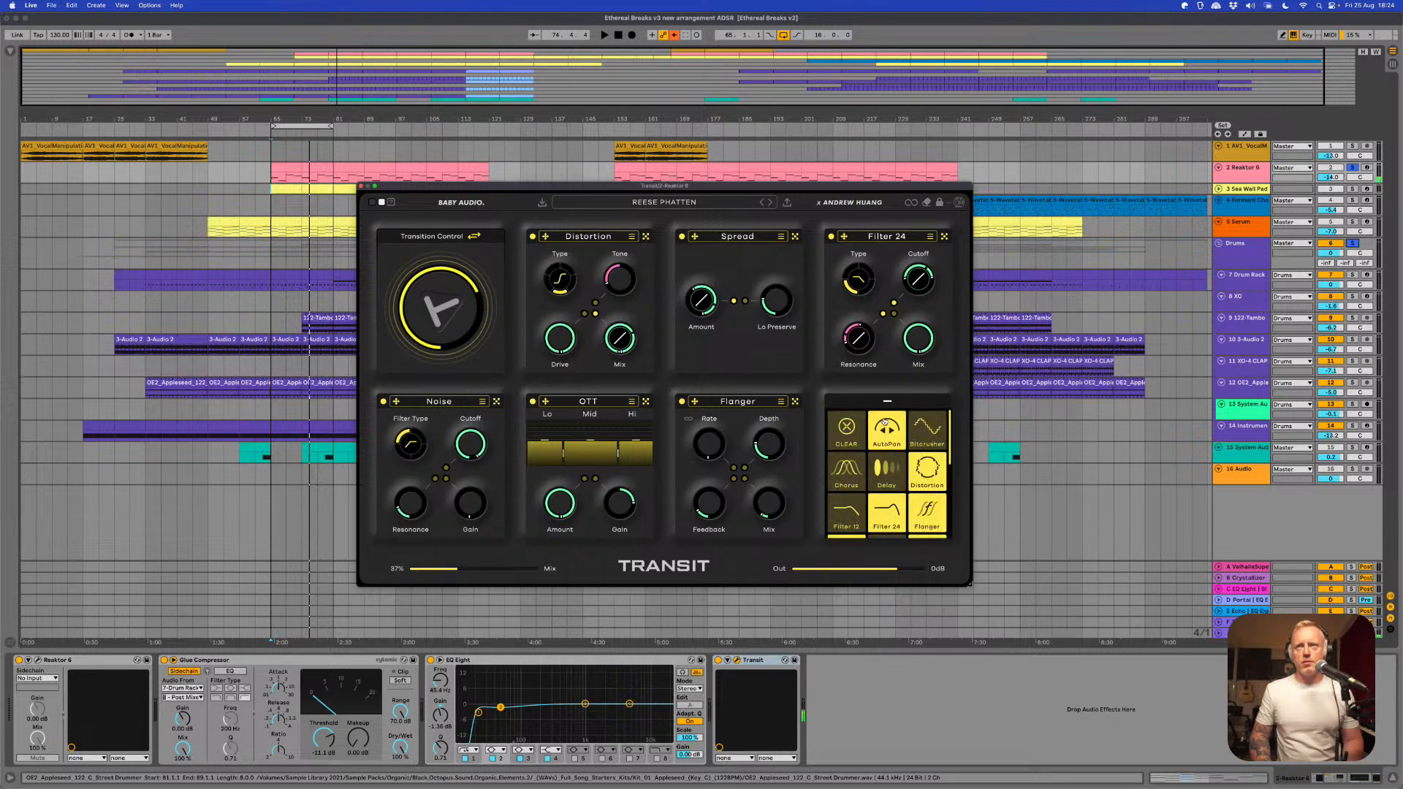
click(849, 466)
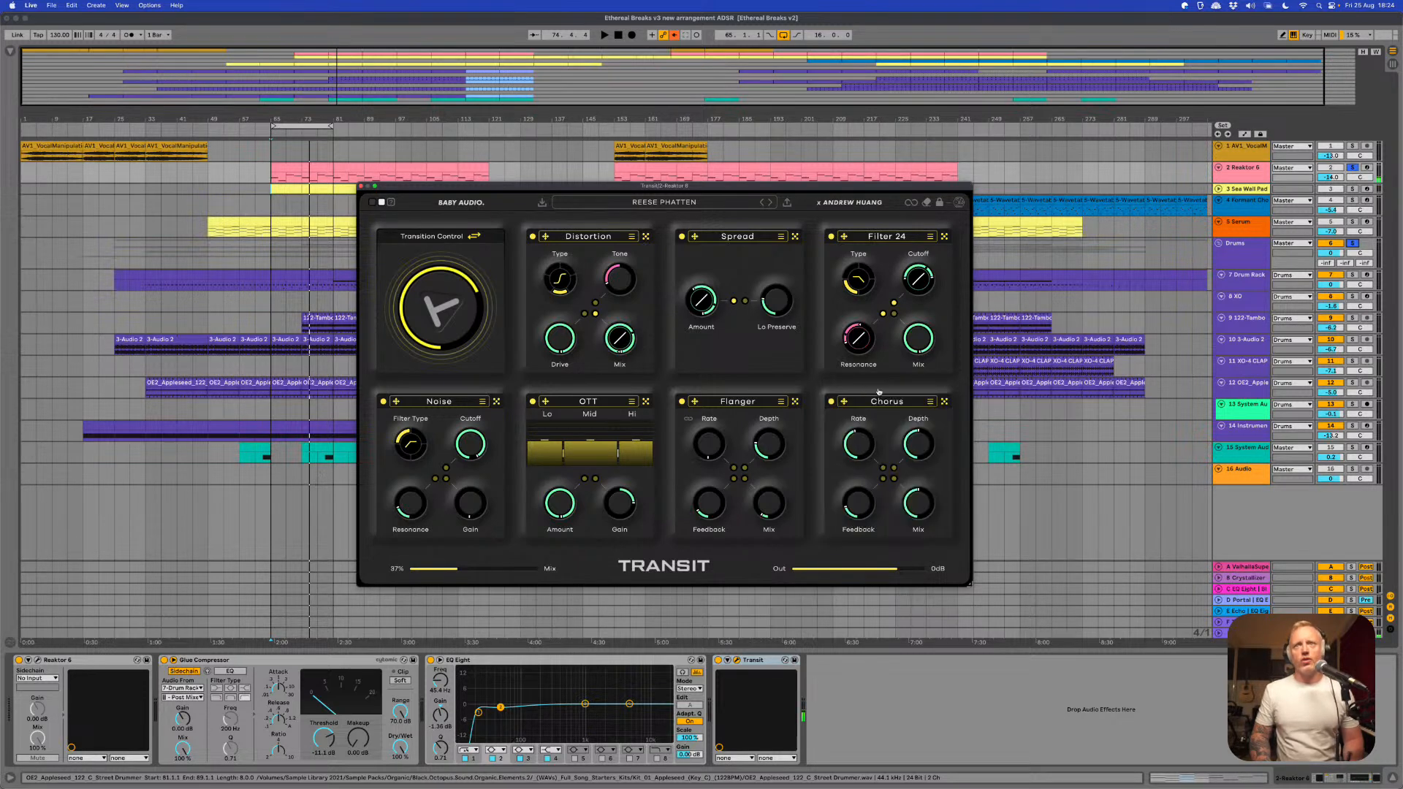
click(944, 402)
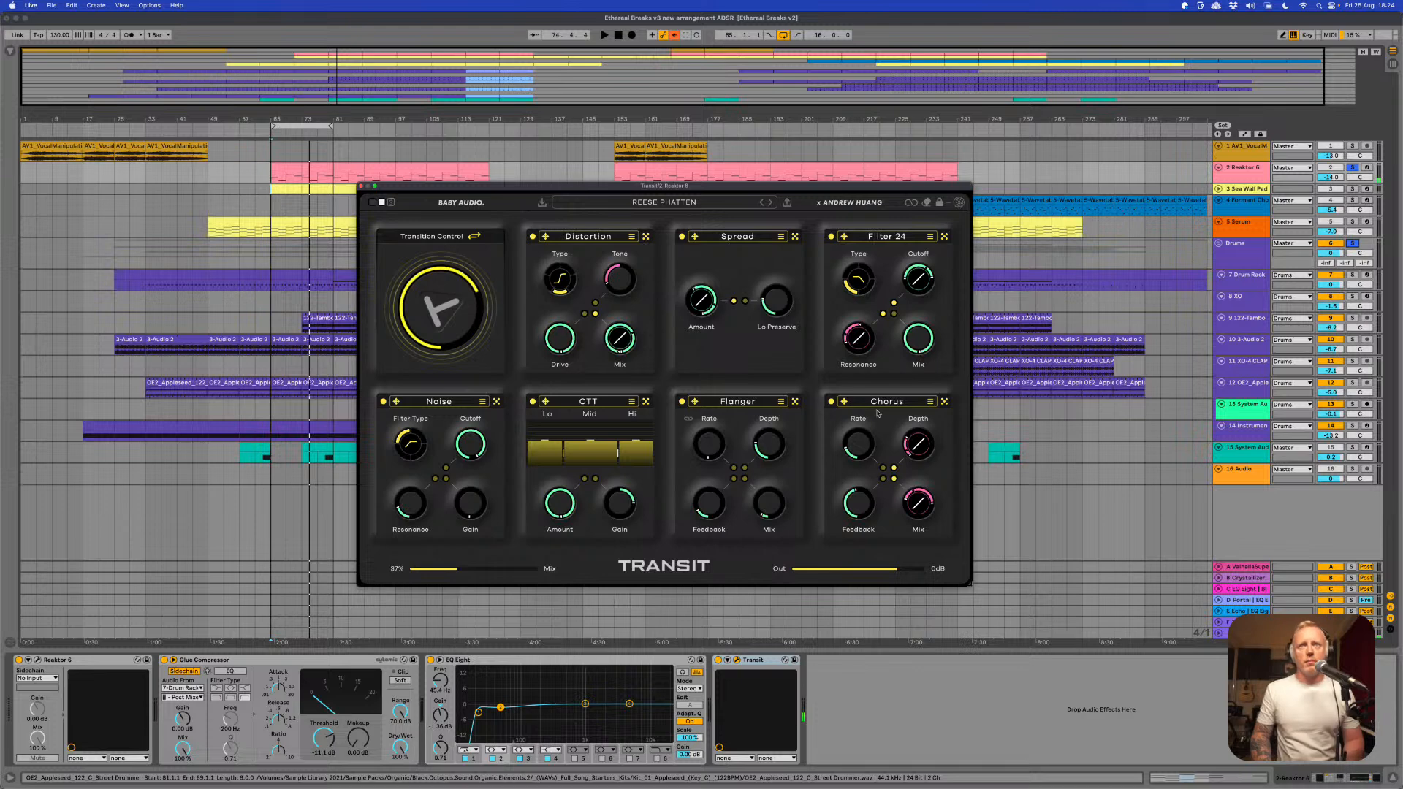
click(944, 400)
click(945, 401)
click(945, 401)
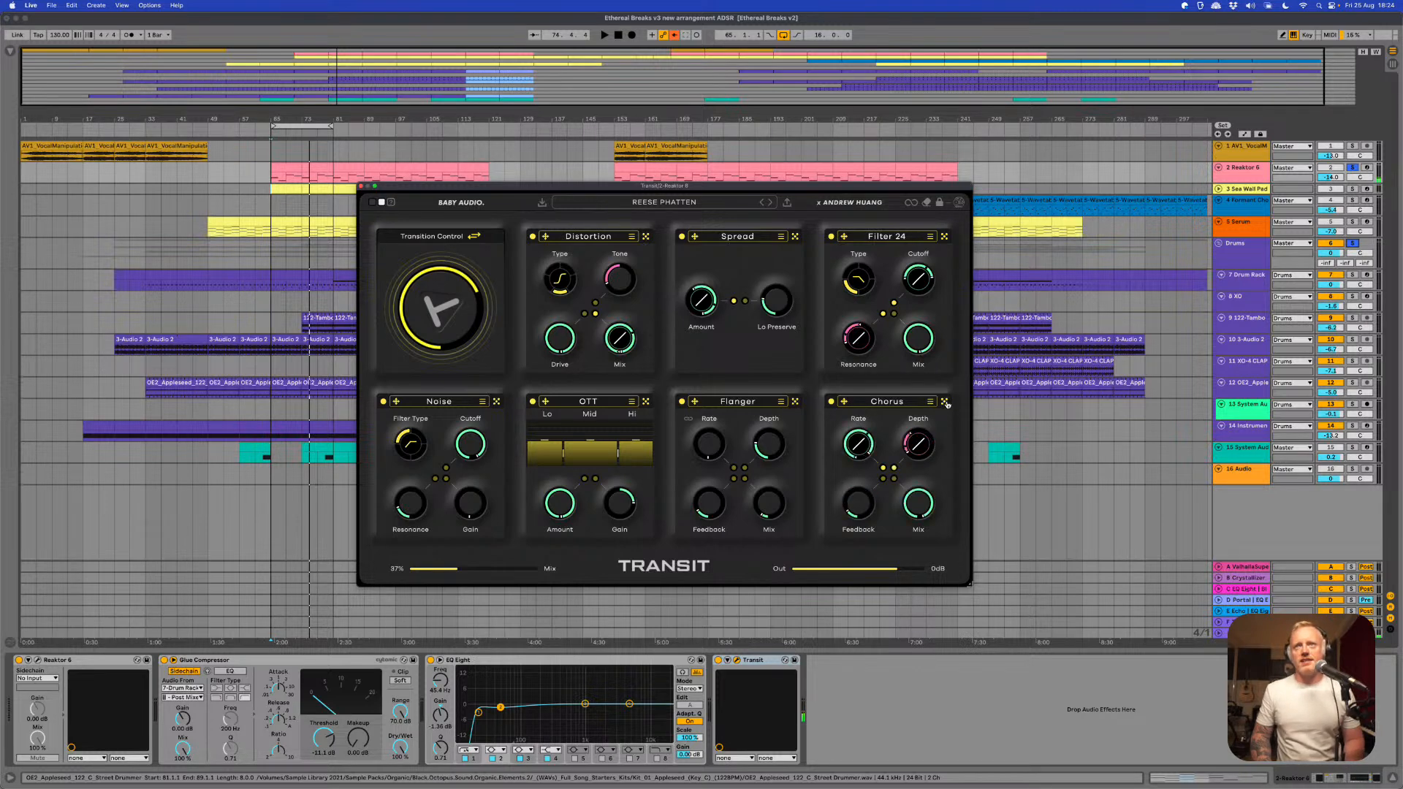
click(946, 402)
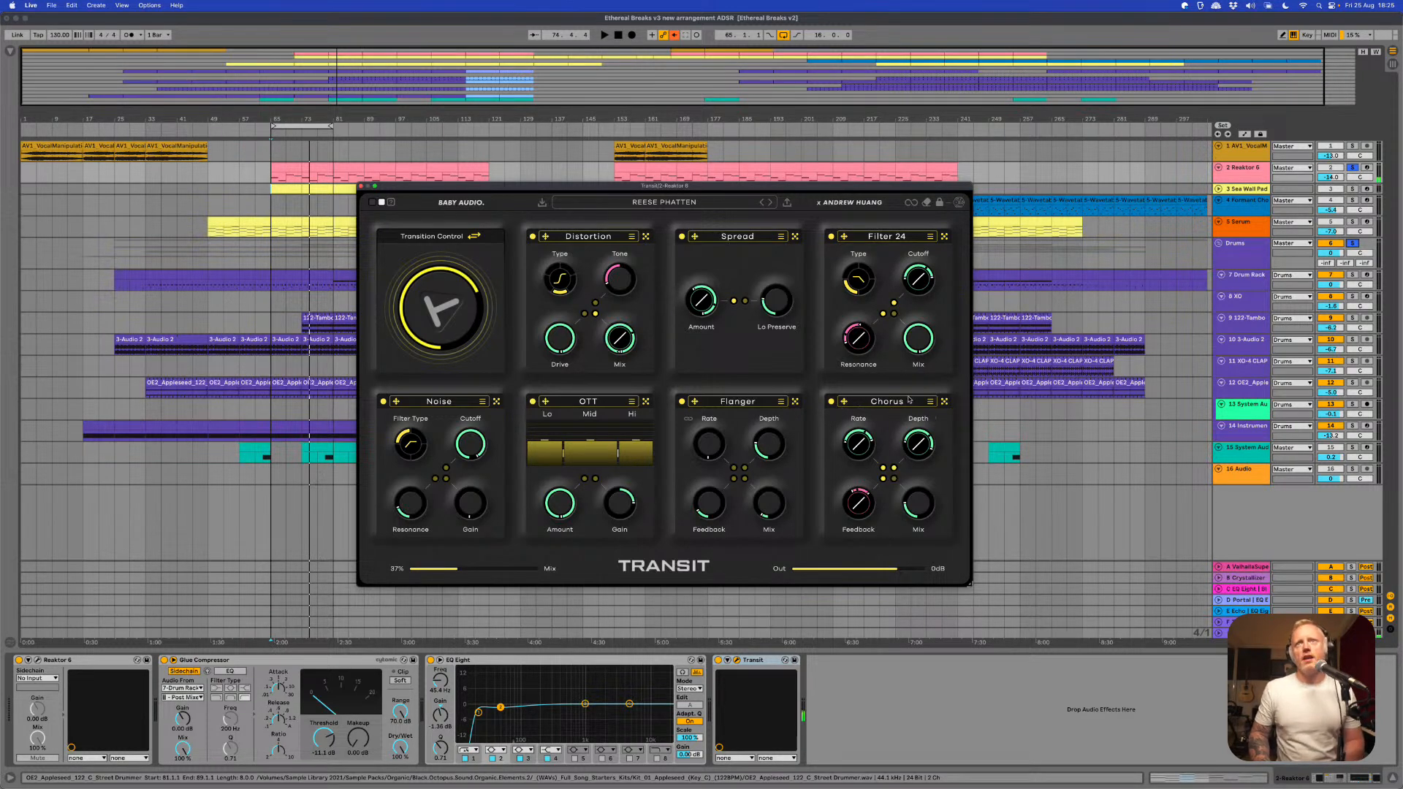
- Look at the Chorus module's presets without loading one, and clear the Chorus from its slot
click(930, 402)
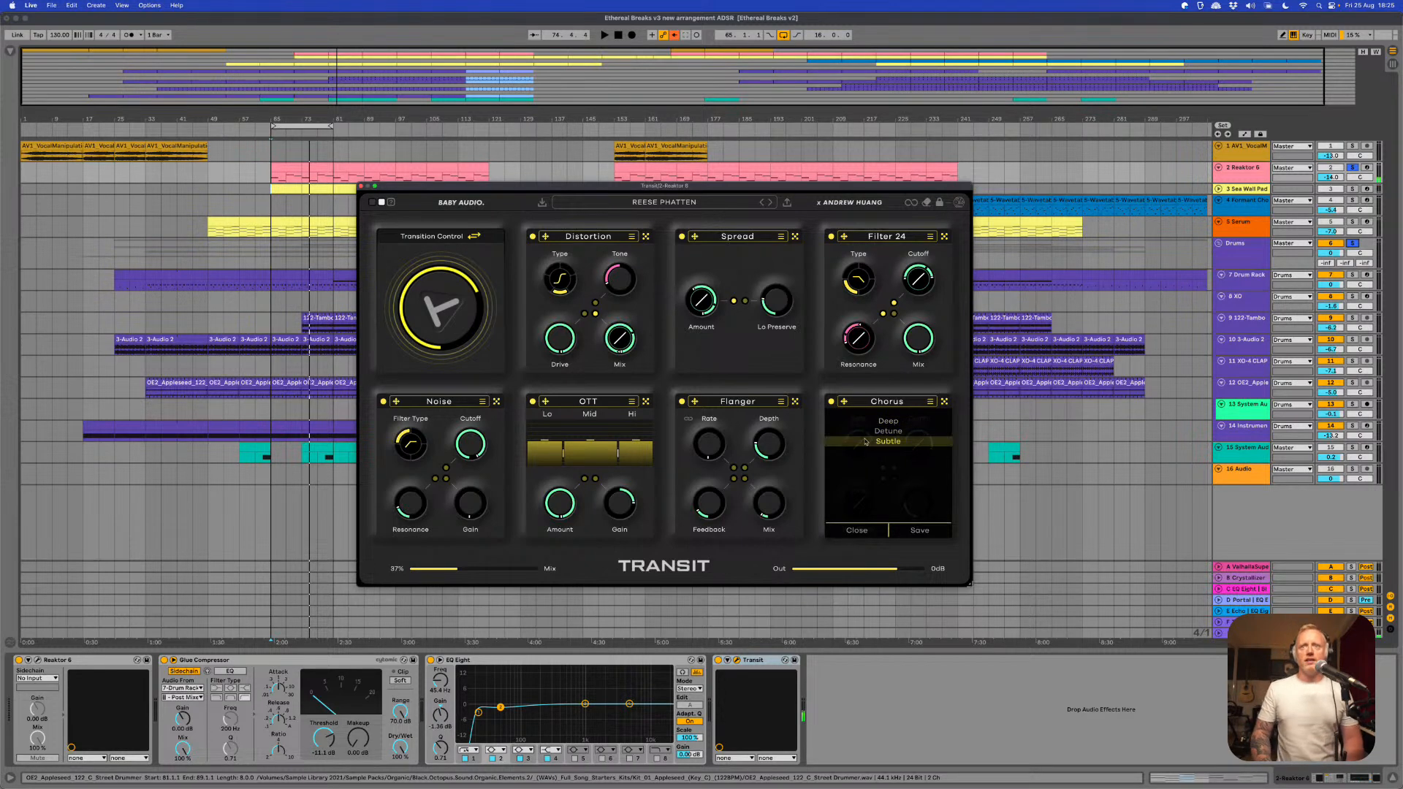
click(861, 531)
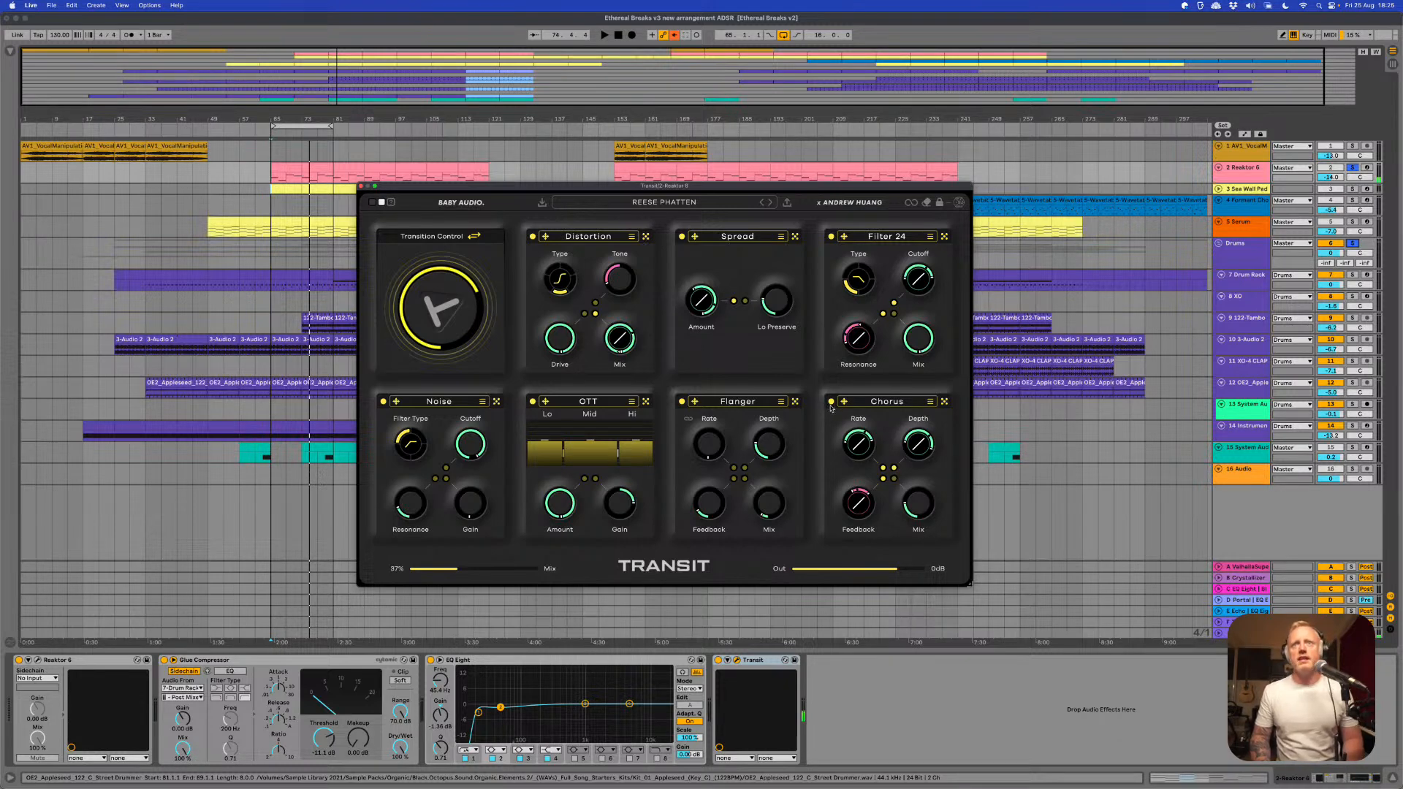
click(897, 402)
click(840, 428)
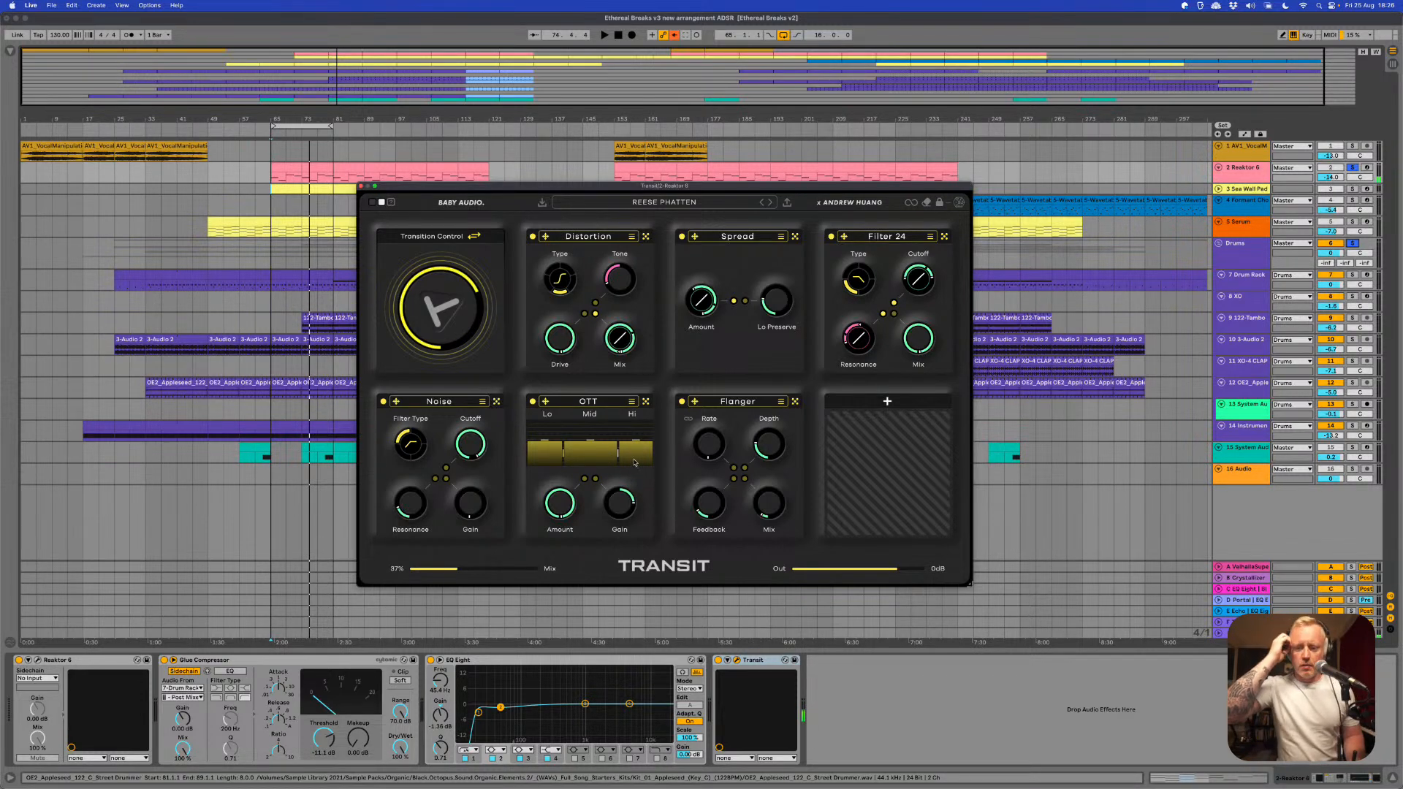
- Play the section from bar 65 and adjust the filter cutoff in the Reaktor 6 track's Monark synth
click(595, 308)
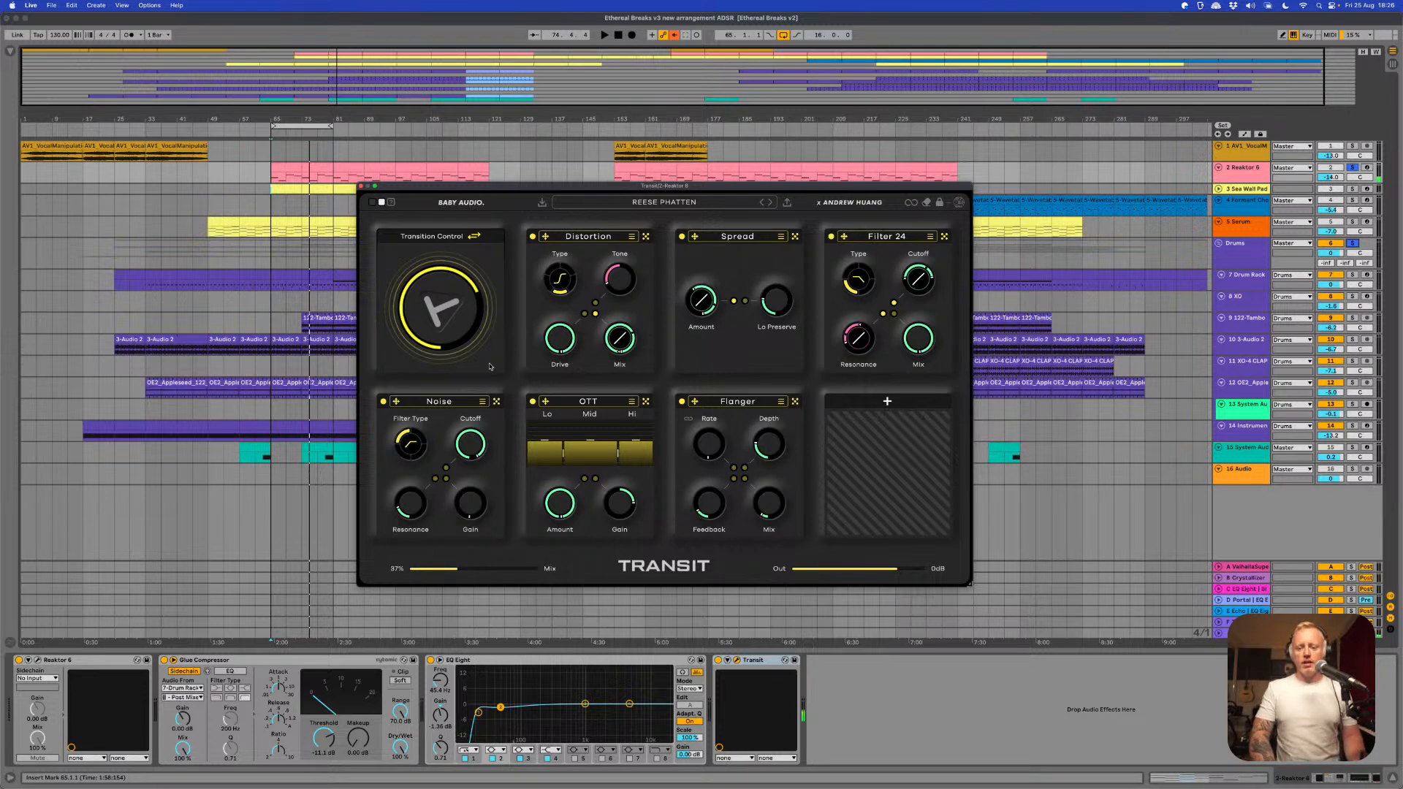
key(space)
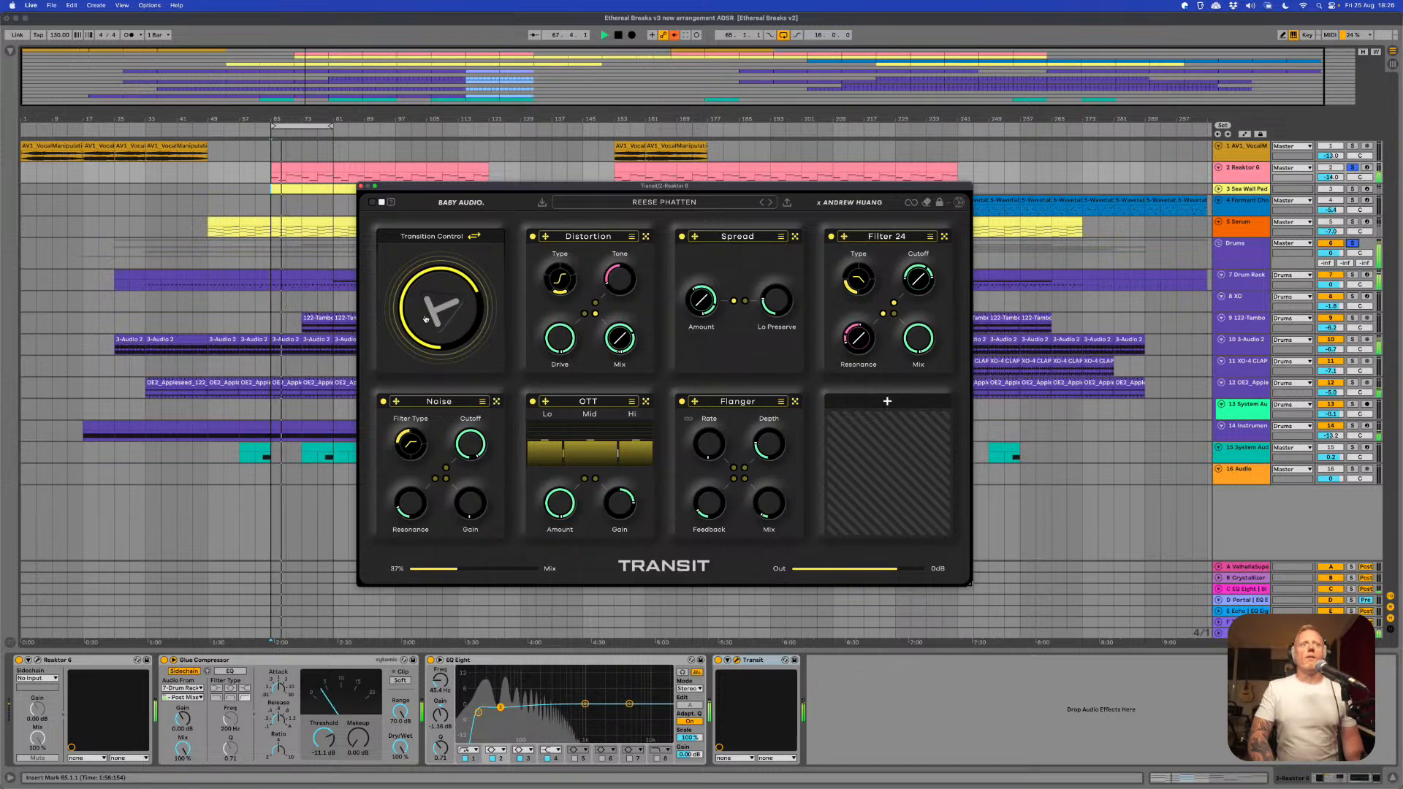
click(38, 660)
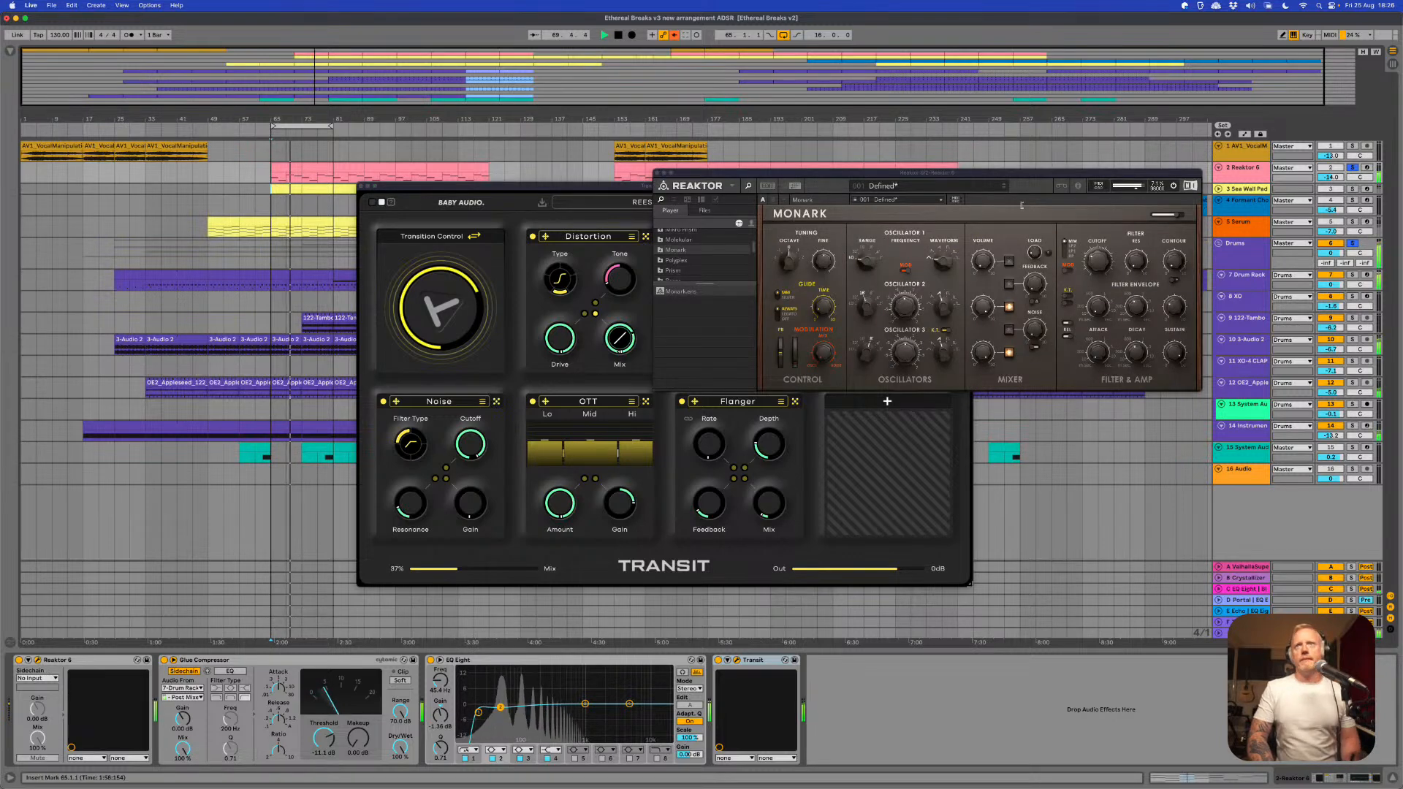
click(1099, 255)
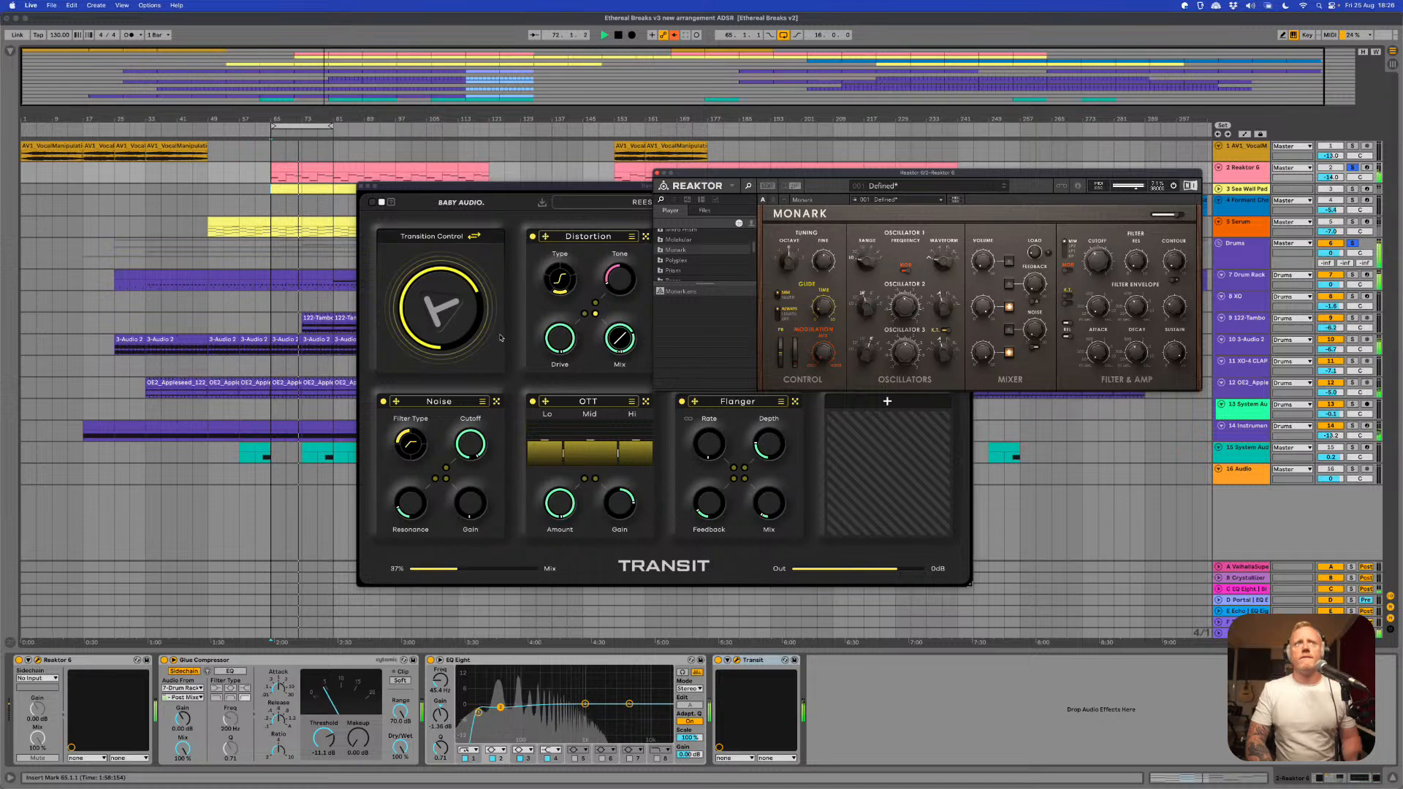
- Raise Transition Control to about three quarters and close the Reaktor window
click(442, 297)
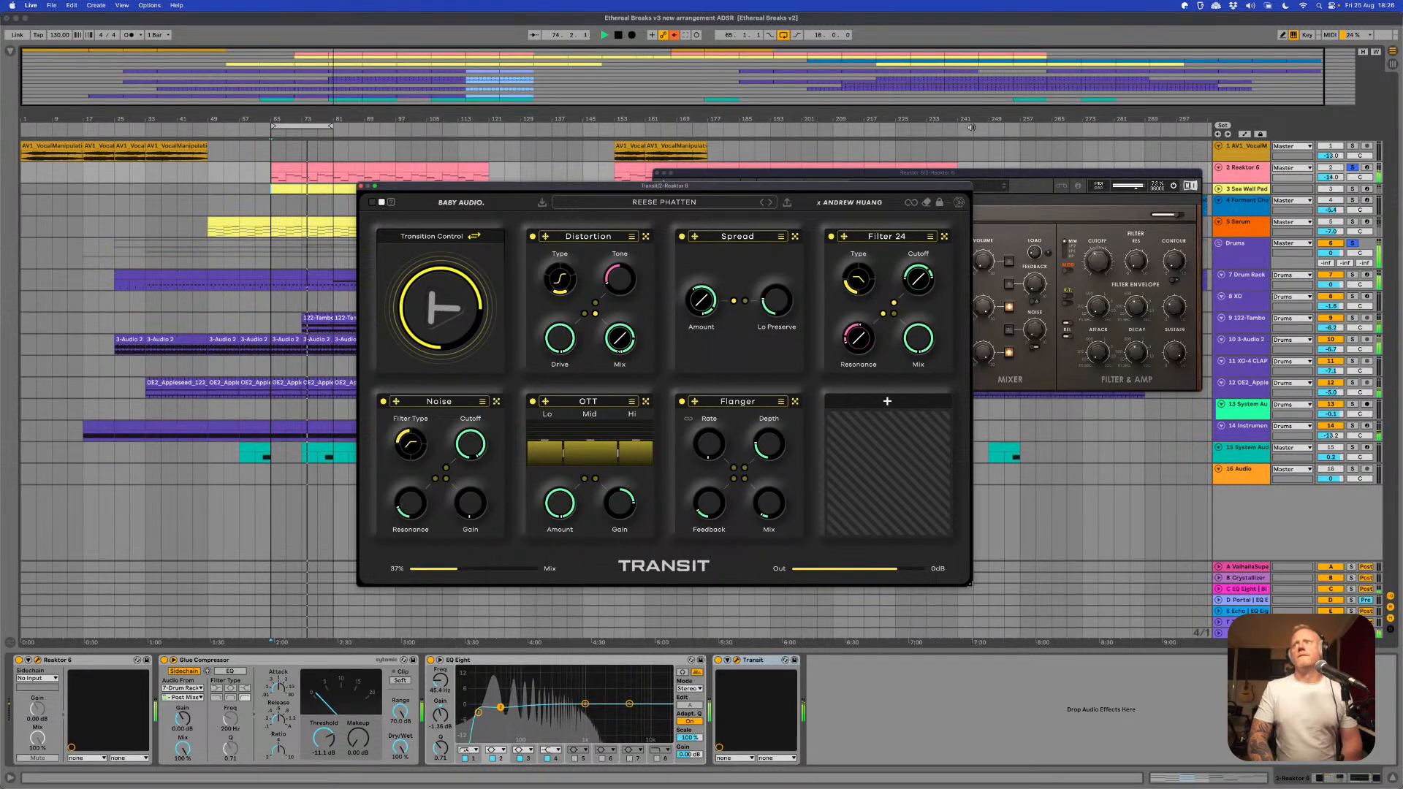
click(994, 175)
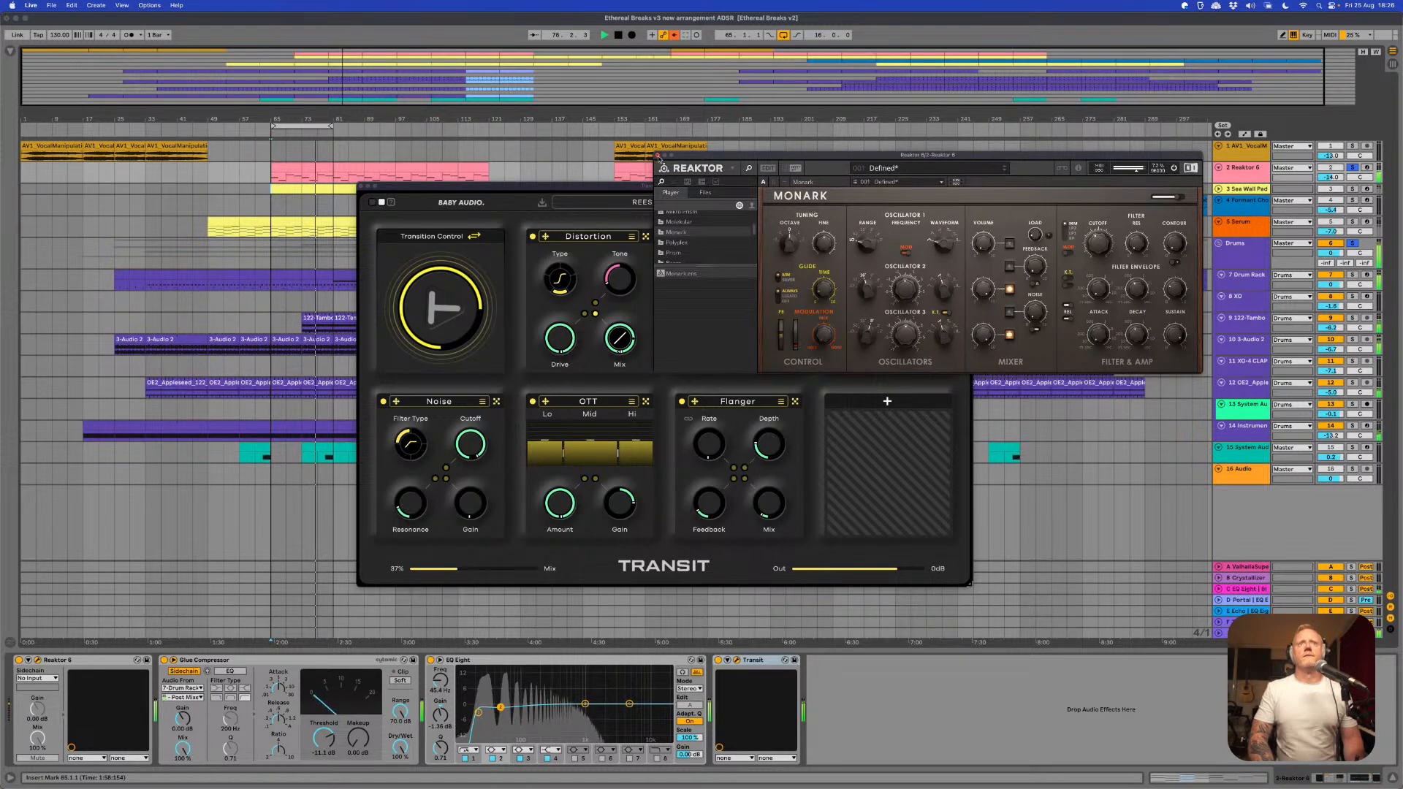
click(660, 157)
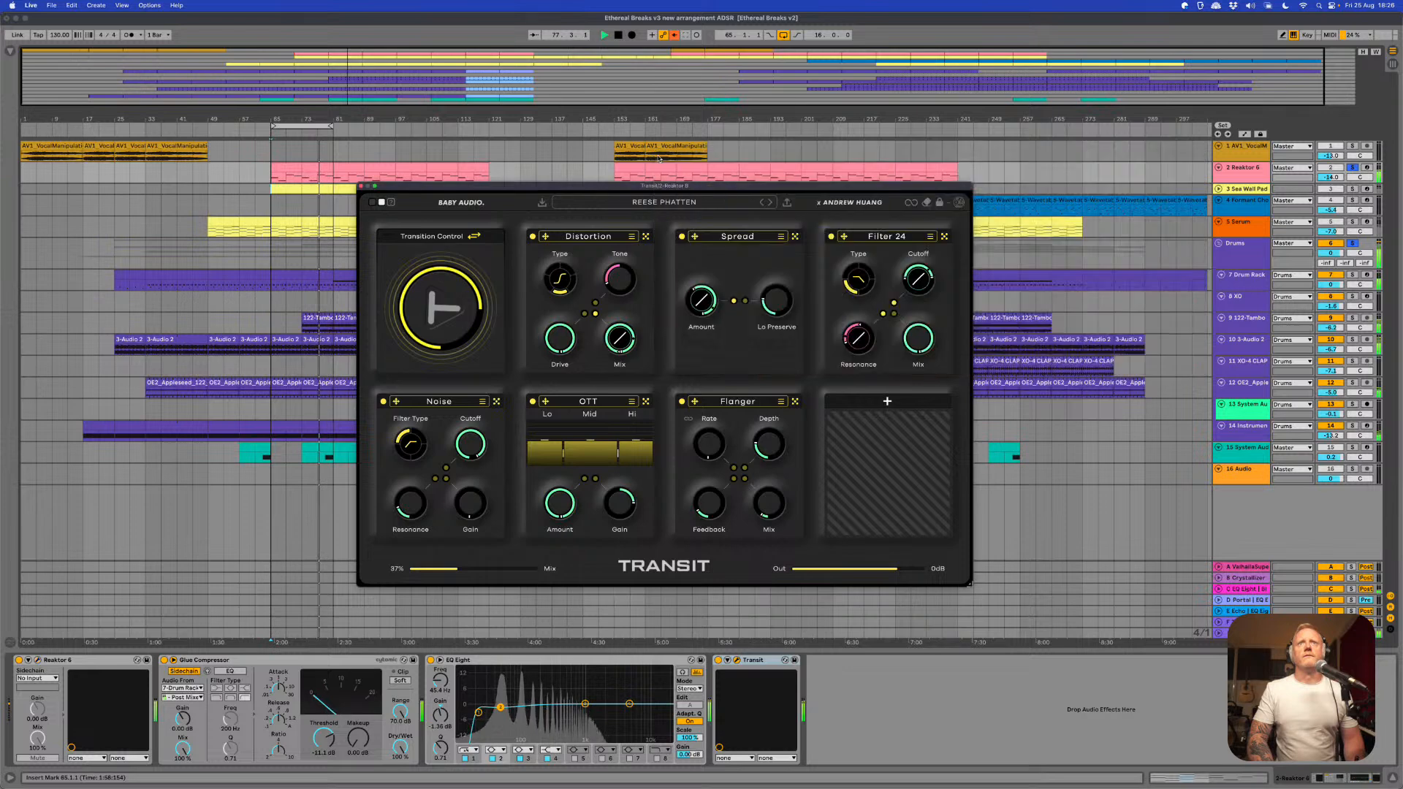
- Unsolo the Drums group, raise the Reaktor 6 track volume, and solo the drums again to compare
click(1353, 244)
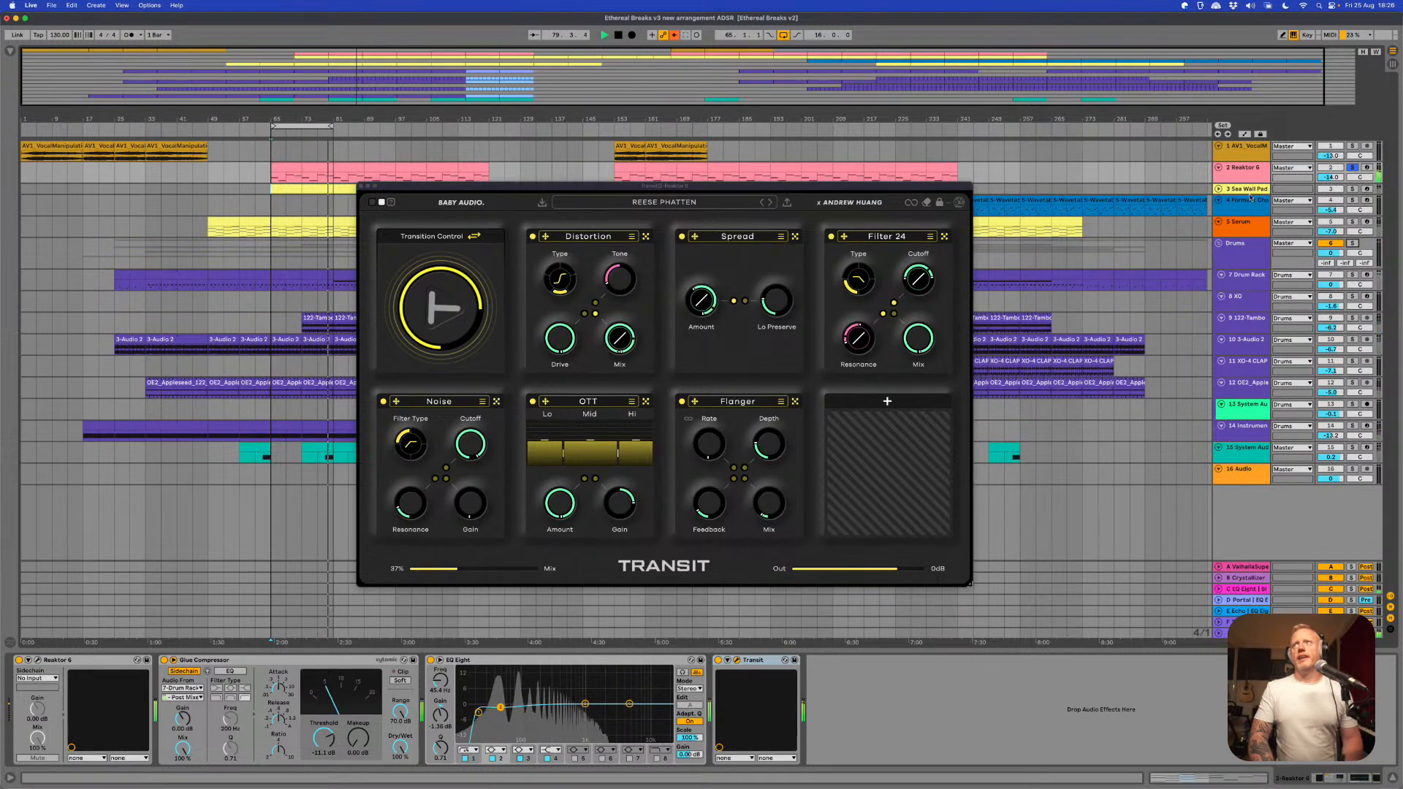
drag(1329, 179, 1328, 168)
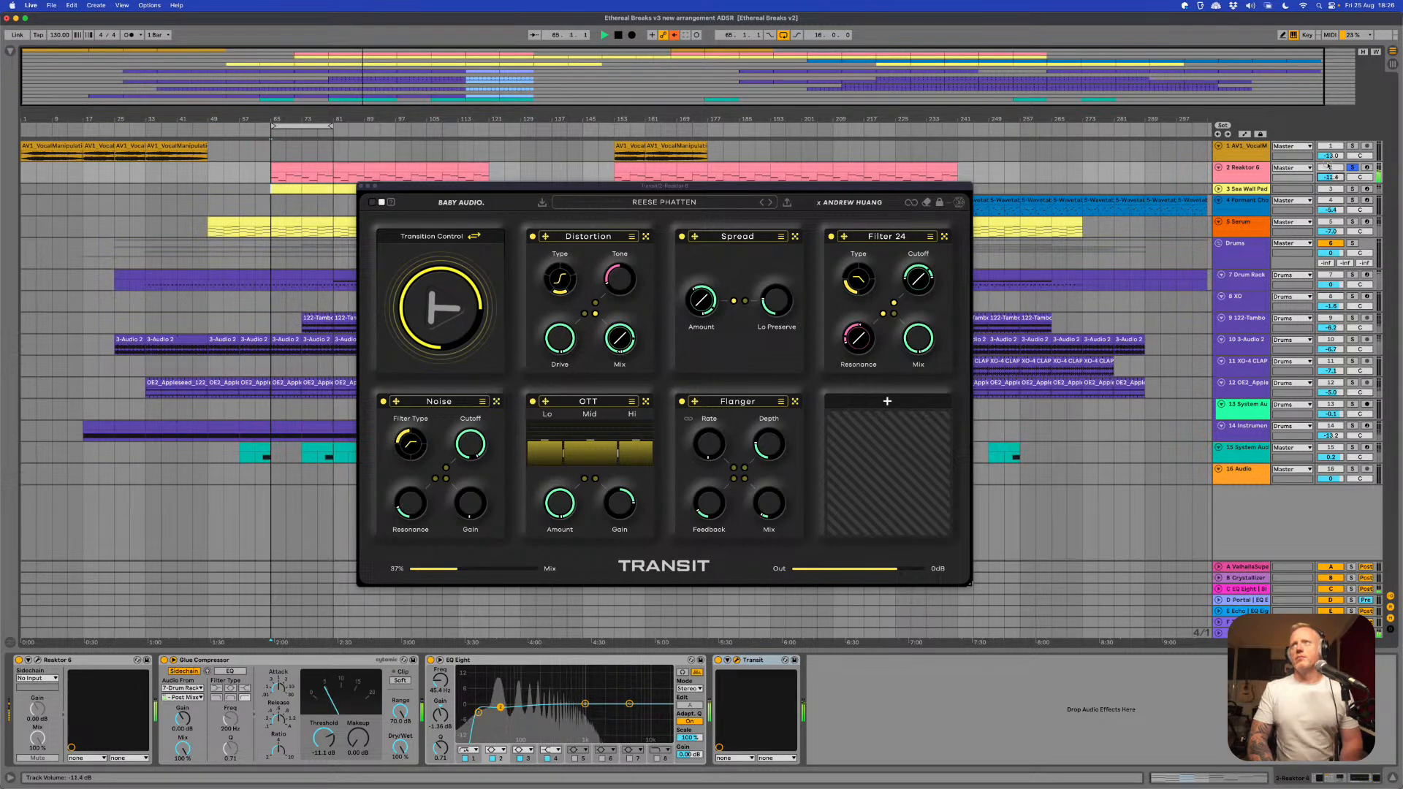
click(1353, 243)
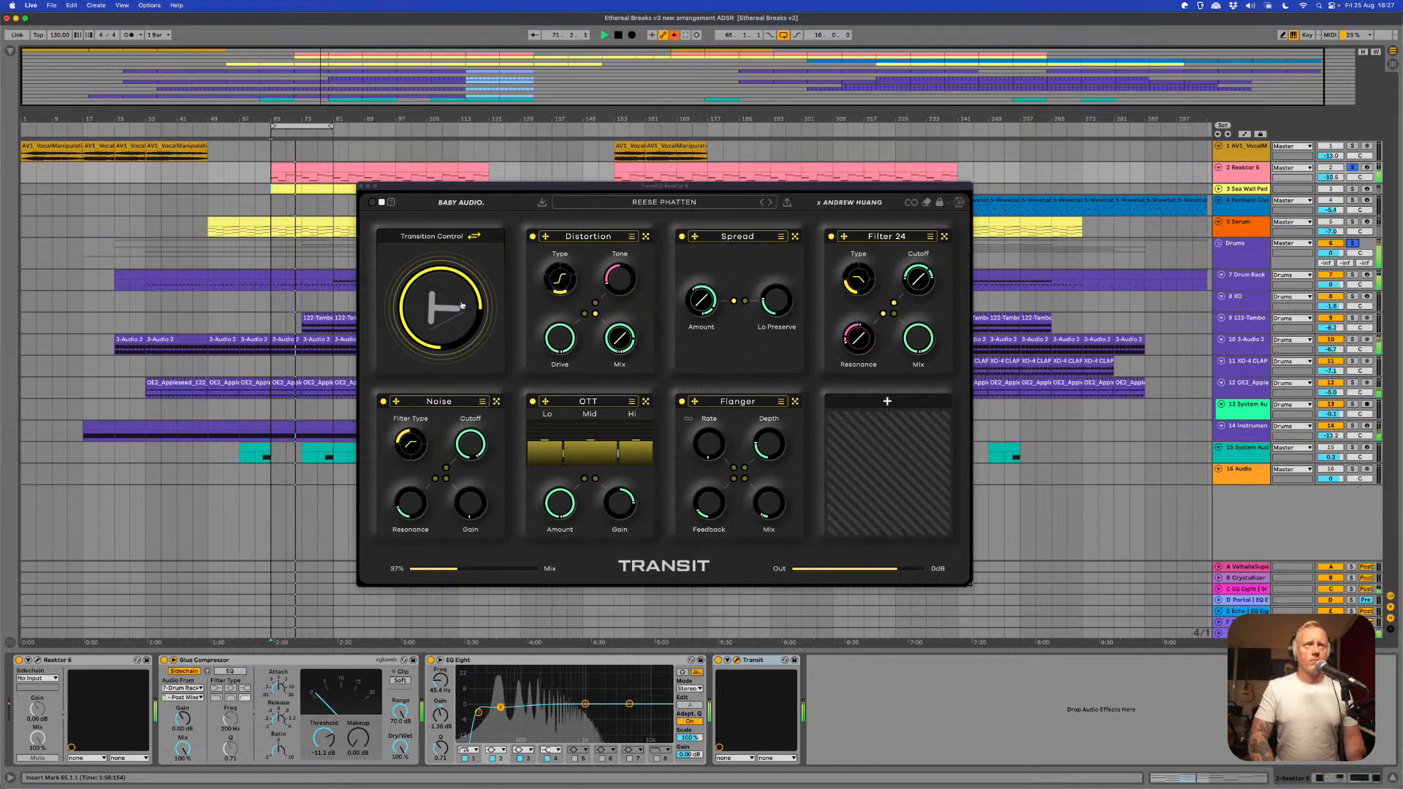
- Reopen the Reaktor 6 instrument, and set Transit's Transition Control to maximum and its Mix to 100%
click(39, 662)
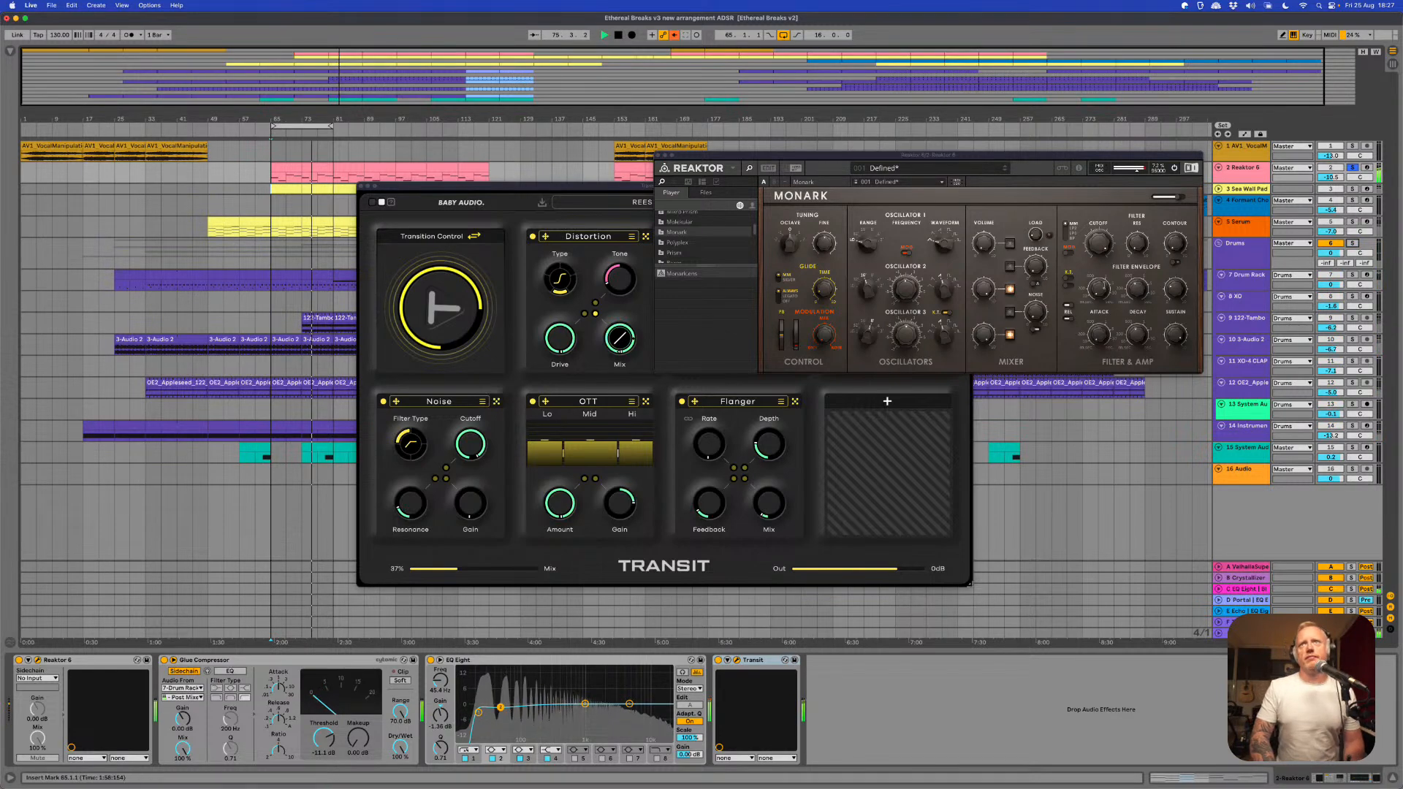
click(534, 283)
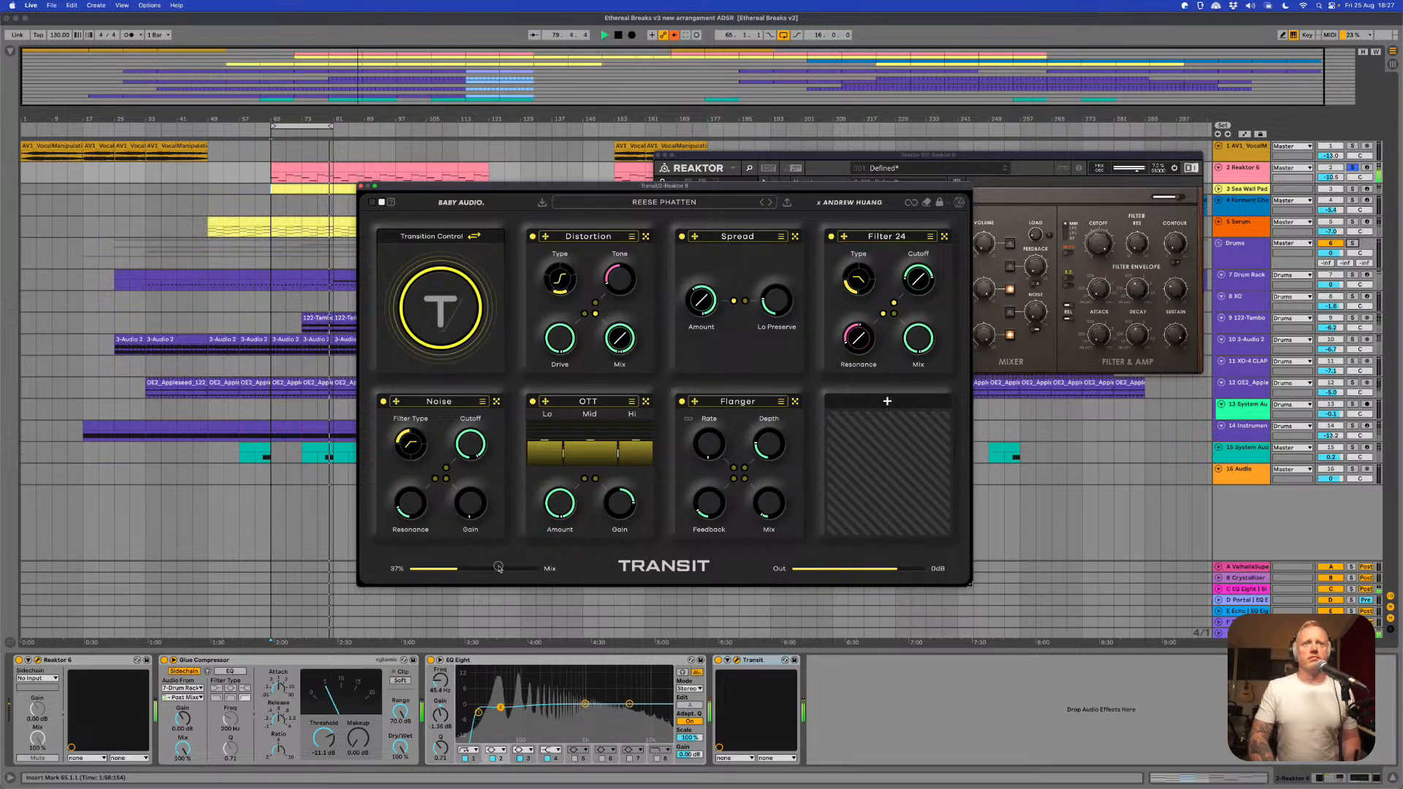
drag(507, 574, 569, 581)
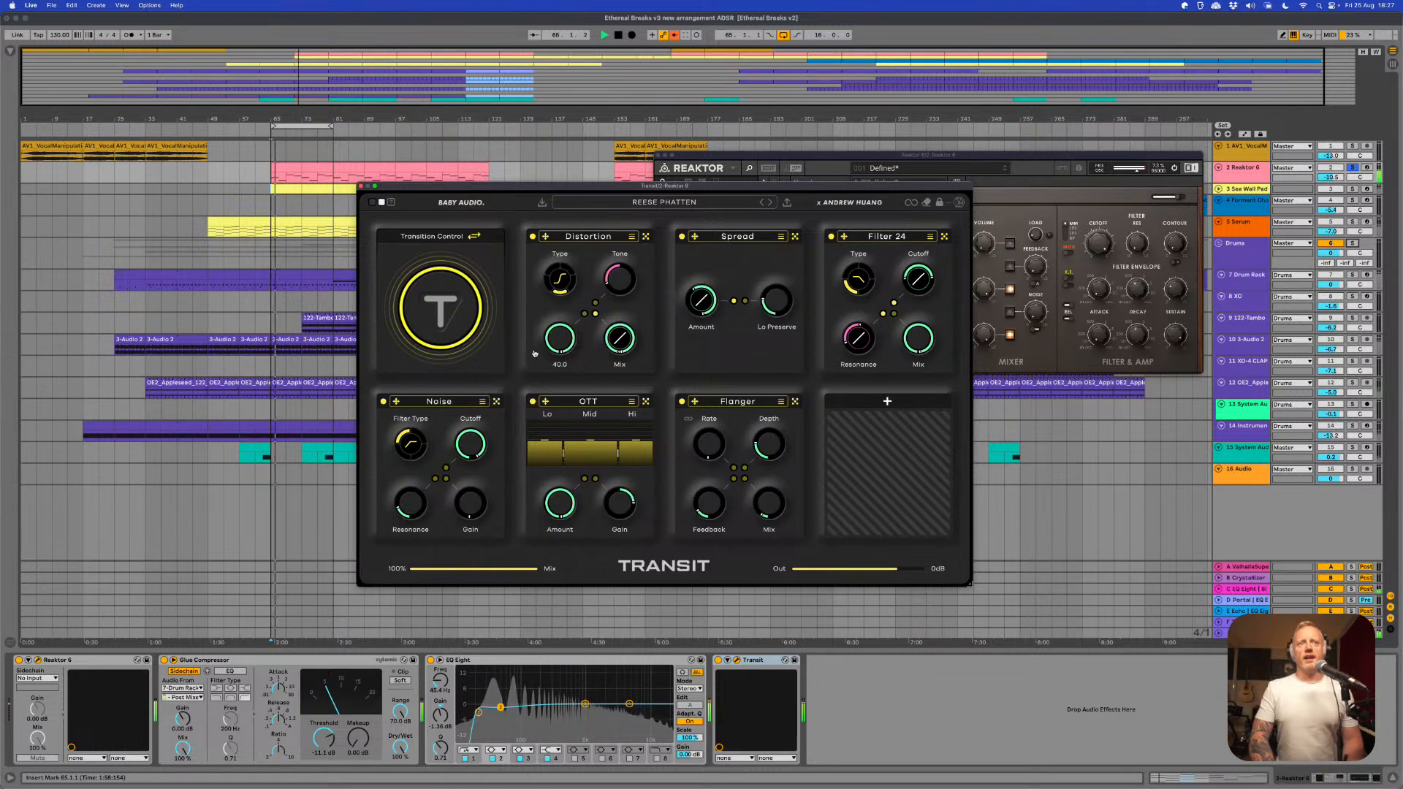
- Adjust Monark's filter cutoff, lower Transition Control to about halfway while listening, and stop playback
click(1101, 252)
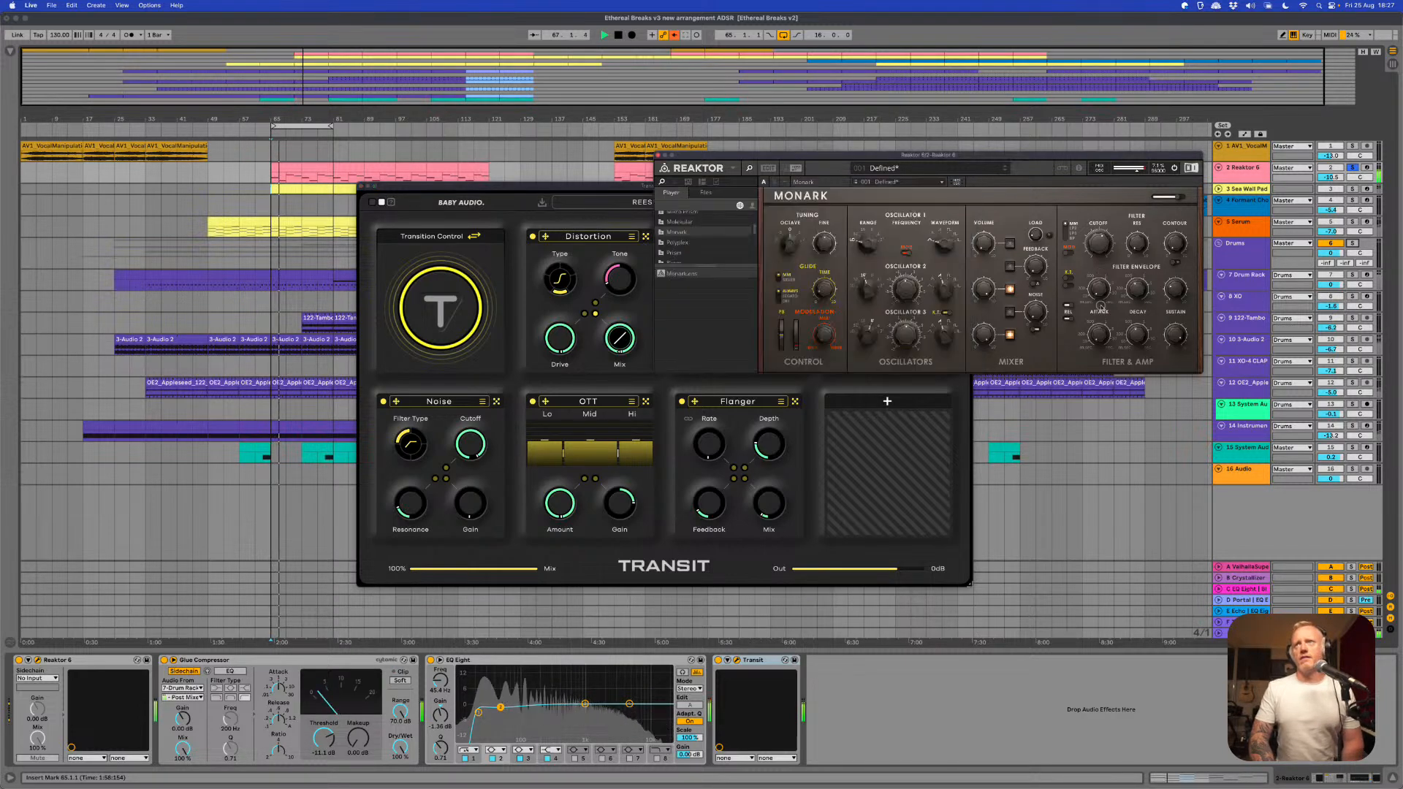
click(417, 294)
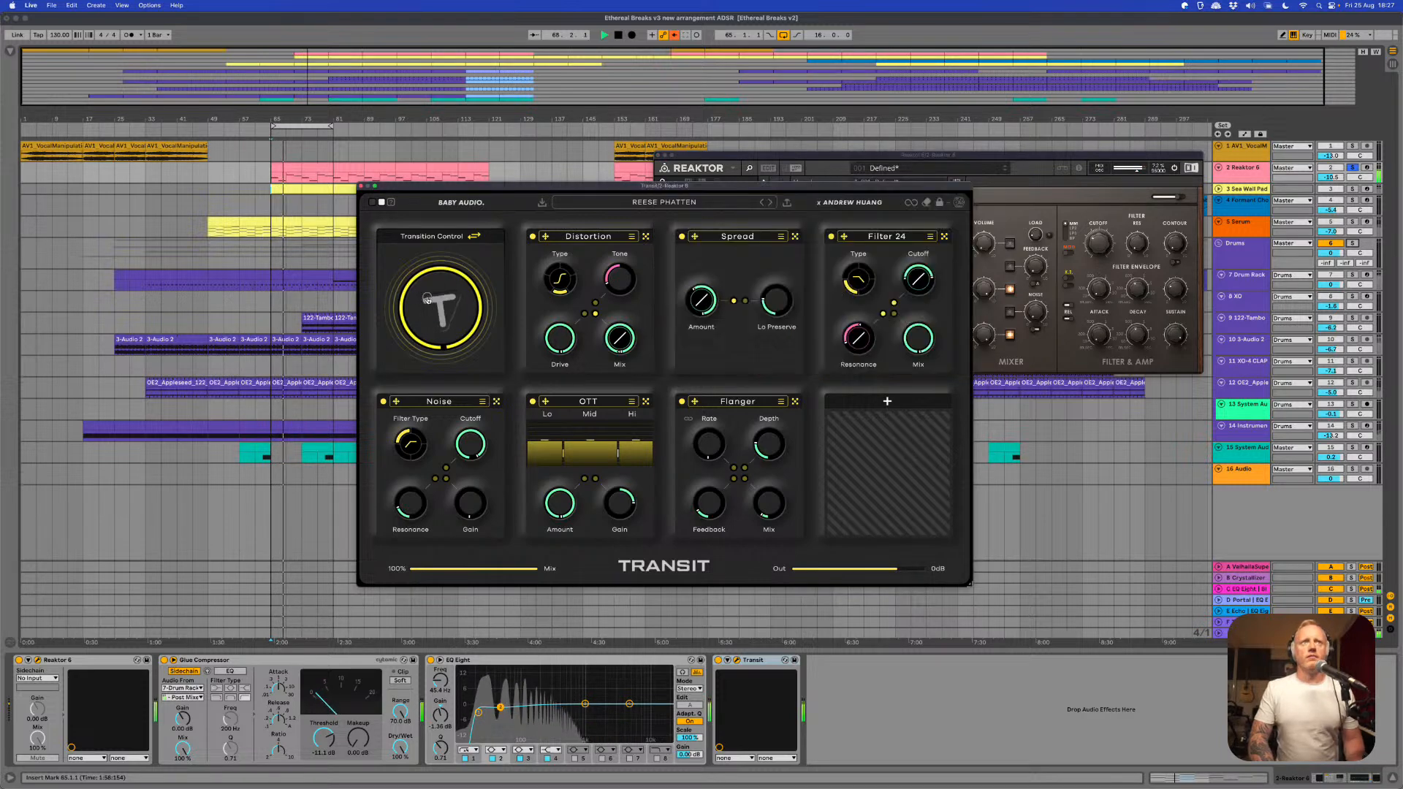
drag(417, 294, 427, 345)
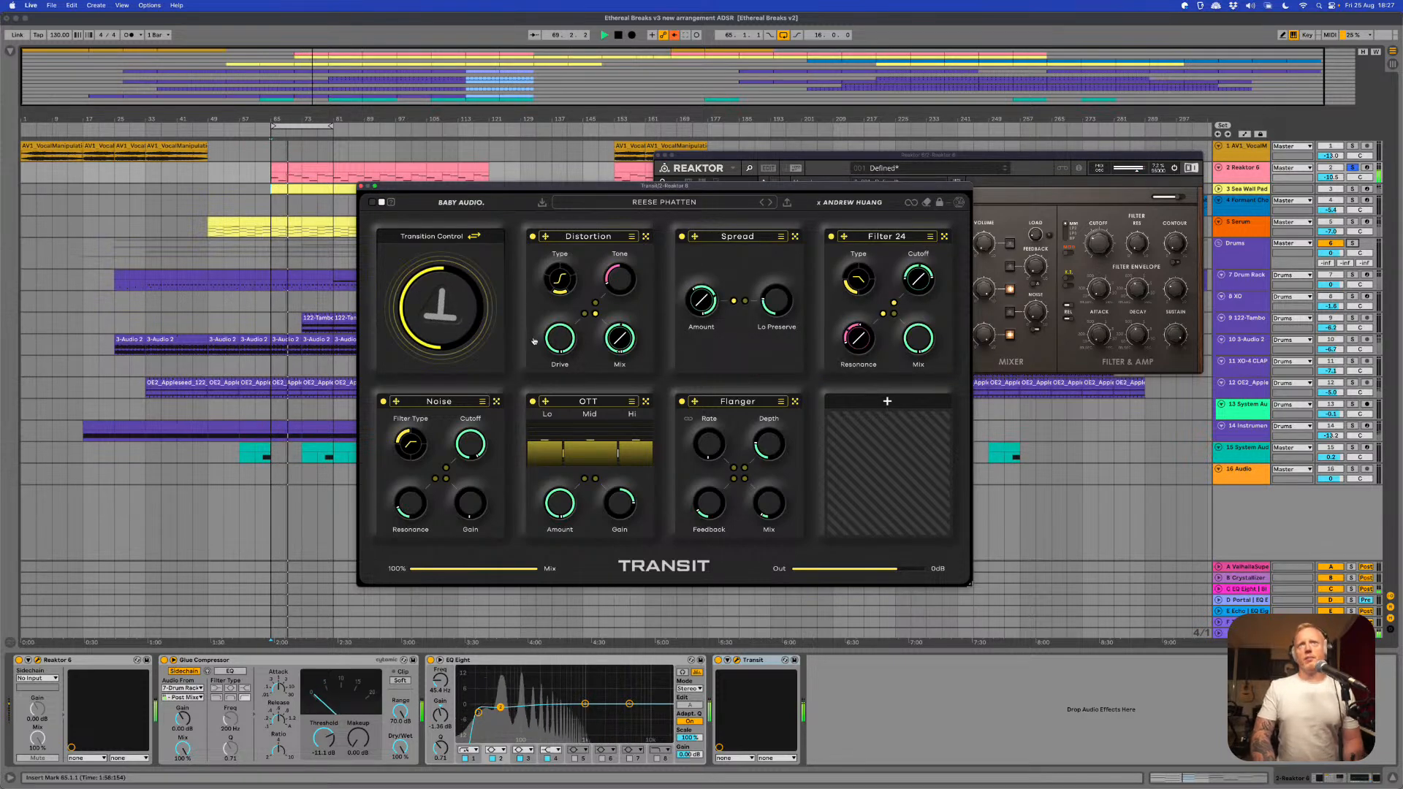
key(space)
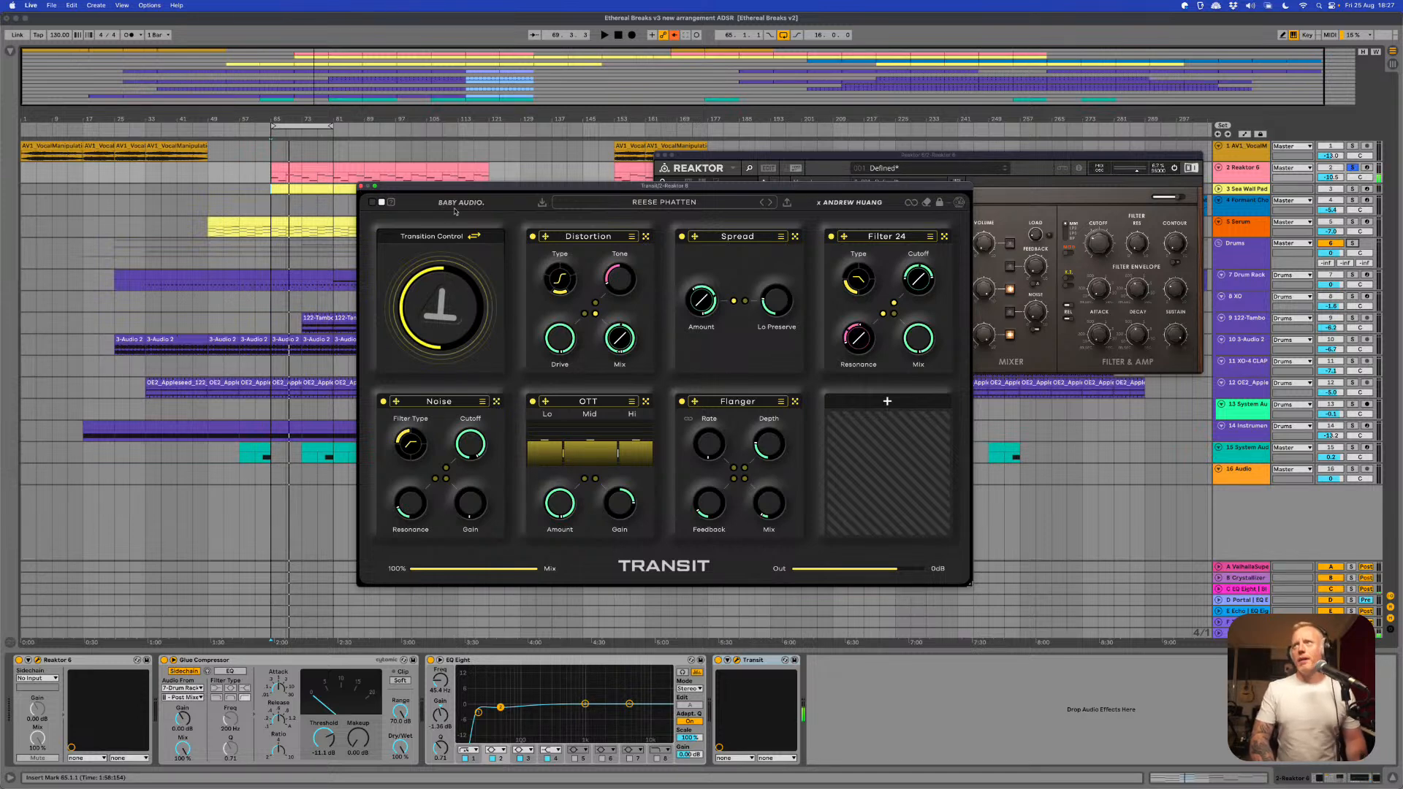
- Lower the bass Transit's Transition Control to minimum, close the Transit and Reaktor windows, and unsolo the Reaktor 6 track
drag(433, 321, 438, 381)
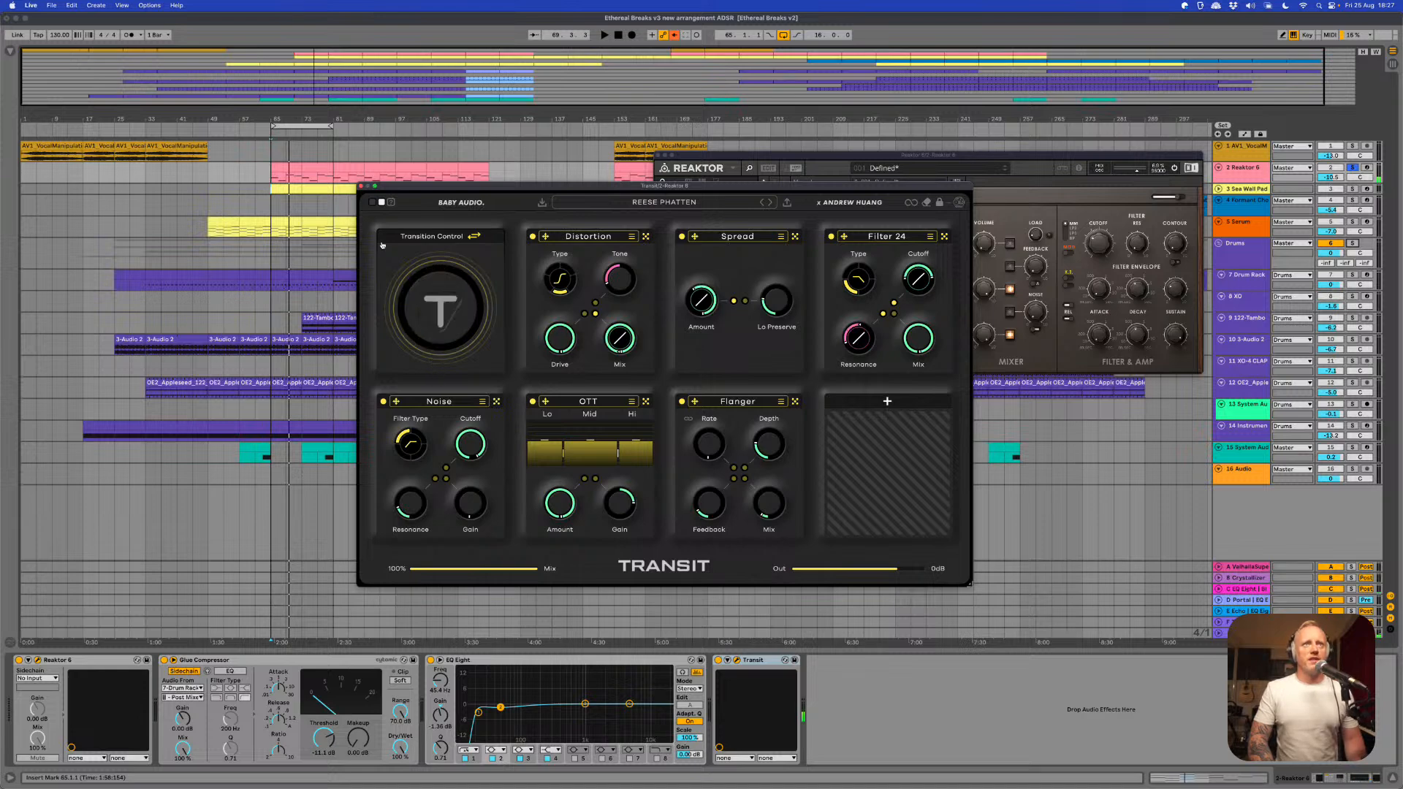
click(360, 188)
click(659, 154)
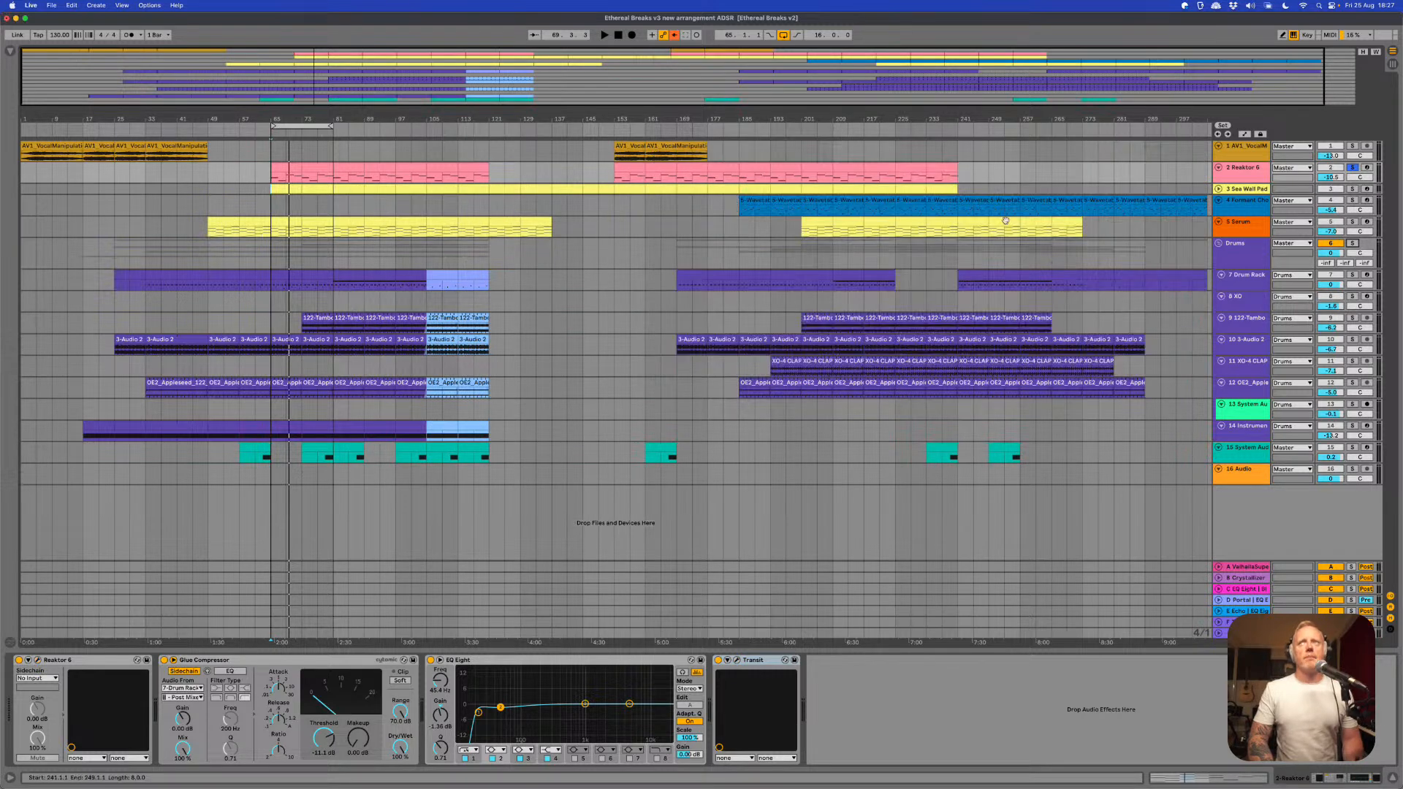
click(1353, 167)
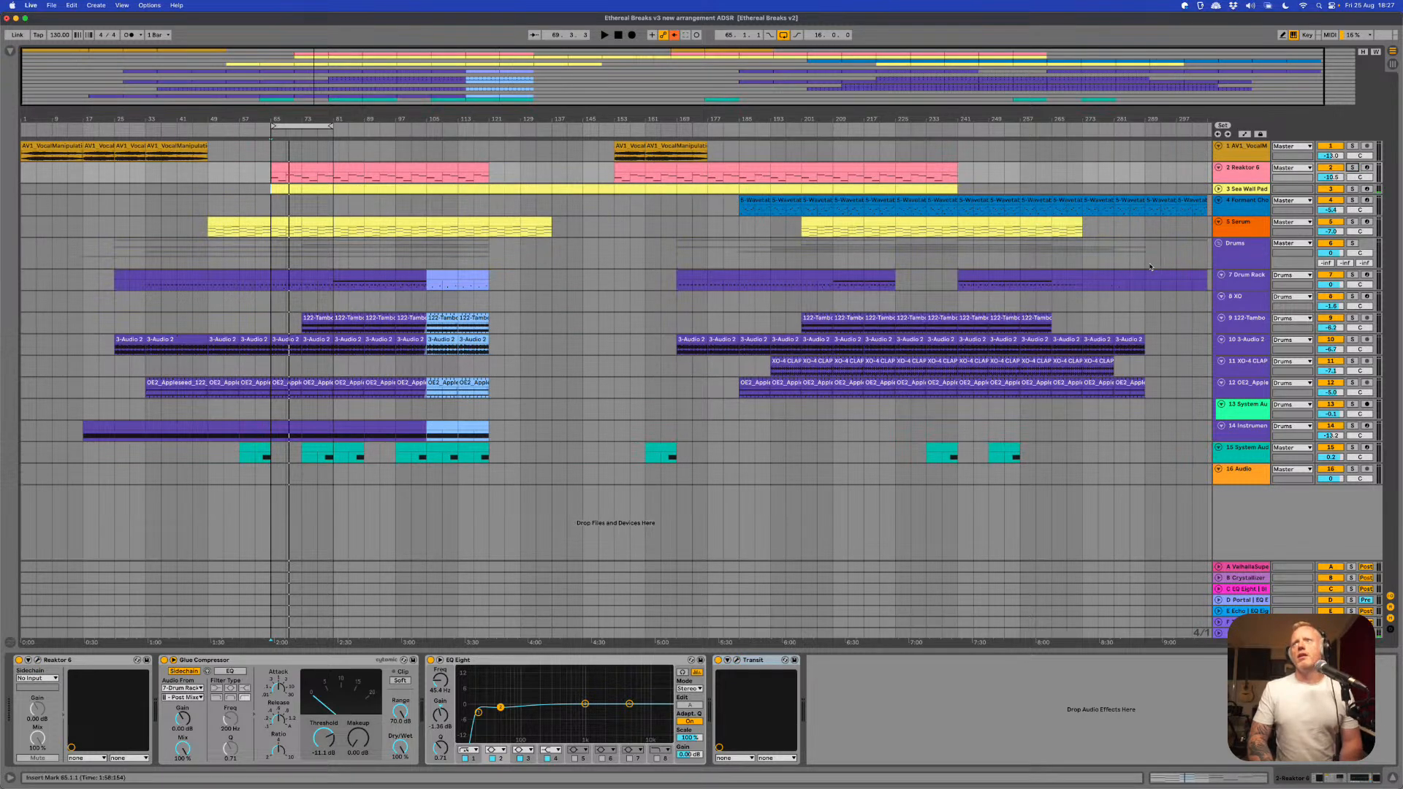
- Open Transit on the Drums group, solo the group, and enlarge and reposition the plugin window
click(1245, 248)
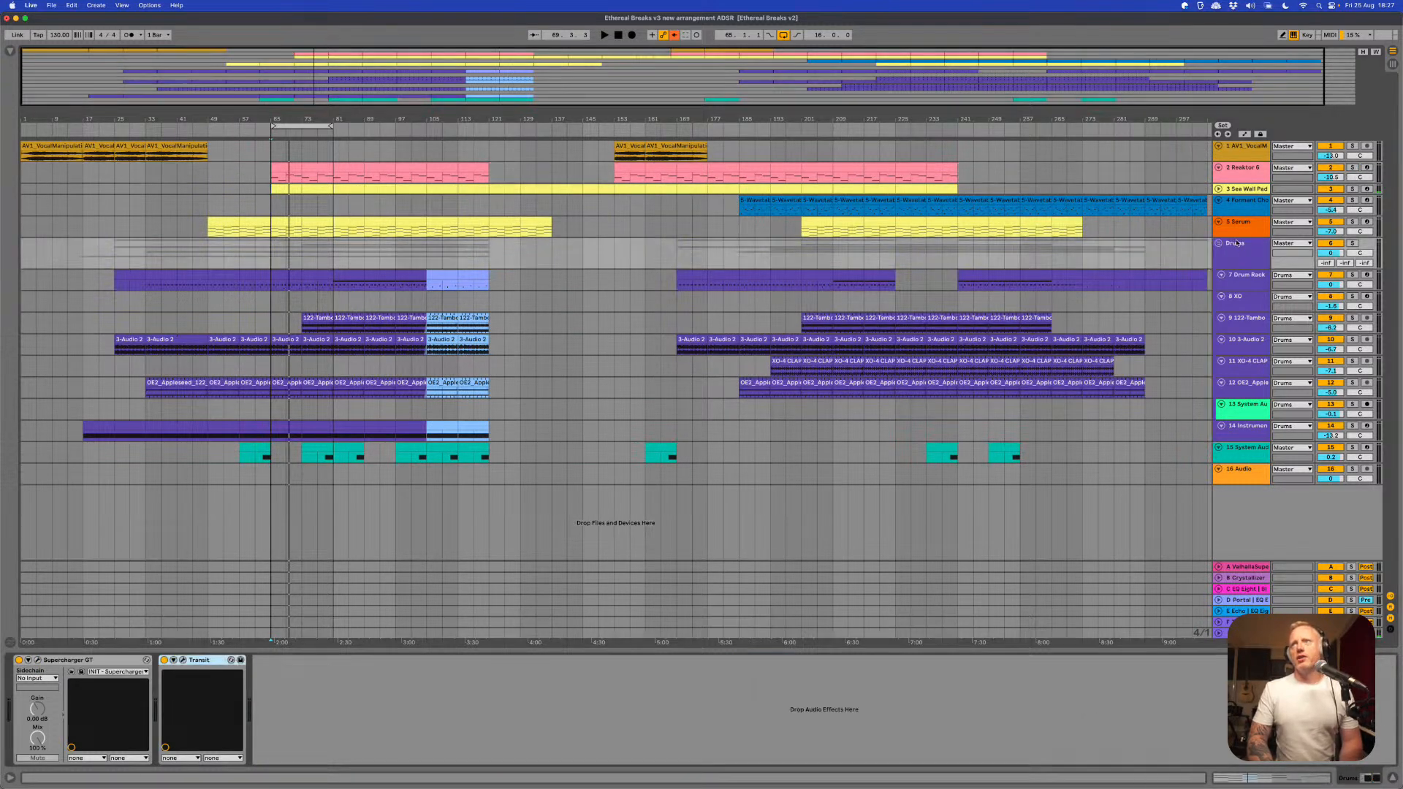
click(183, 659)
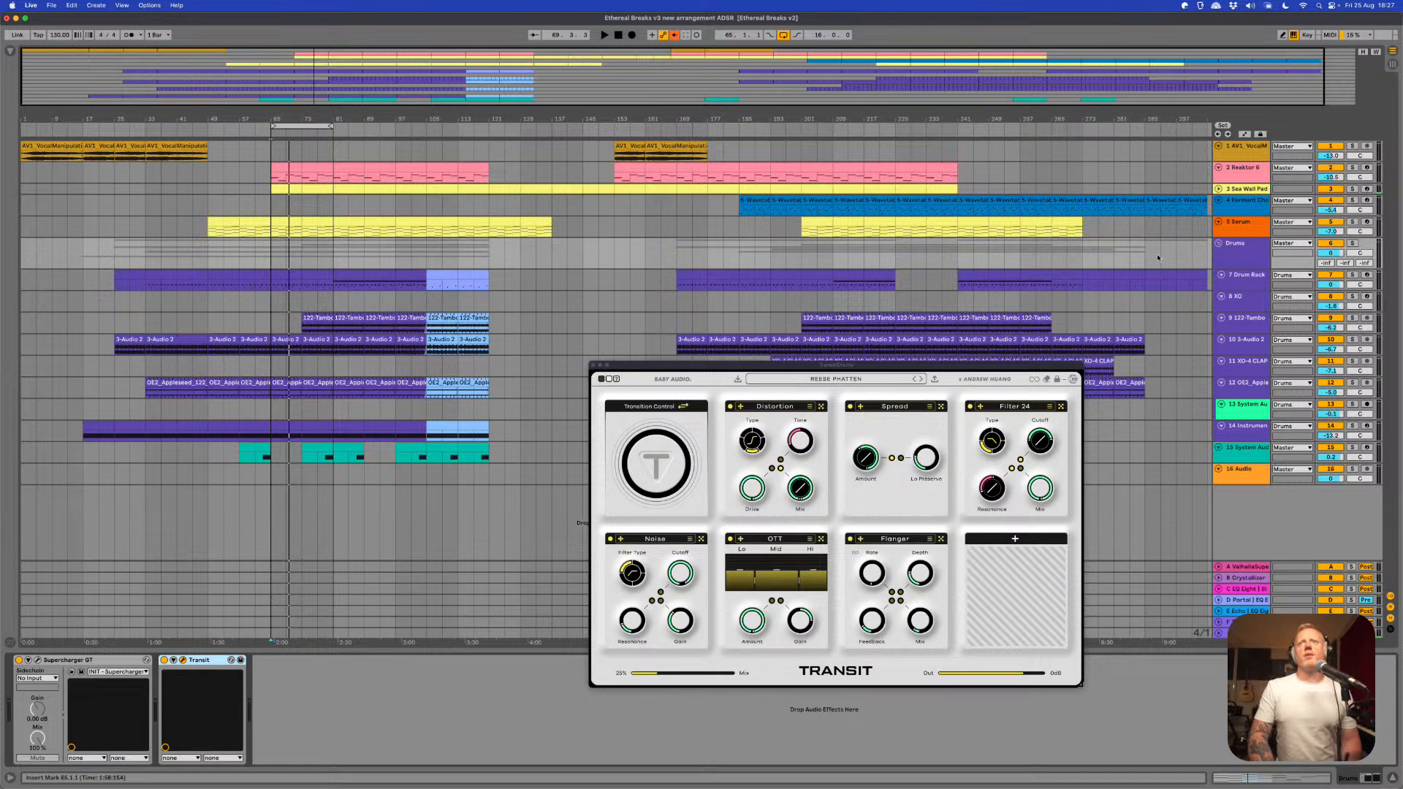
click(1228, 255)
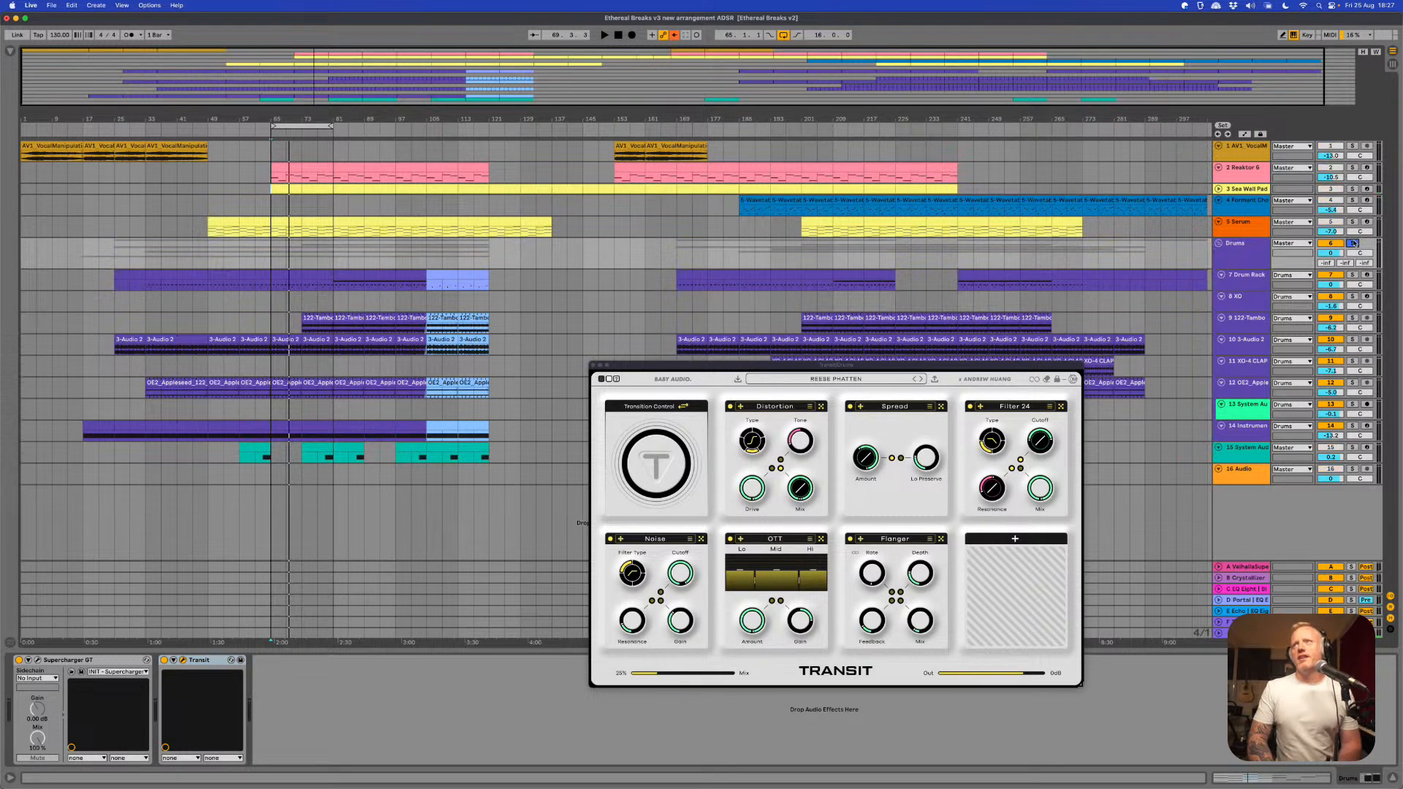
click(1353, 244)
click(802, 367)
drag(803, 368, 571, 244)
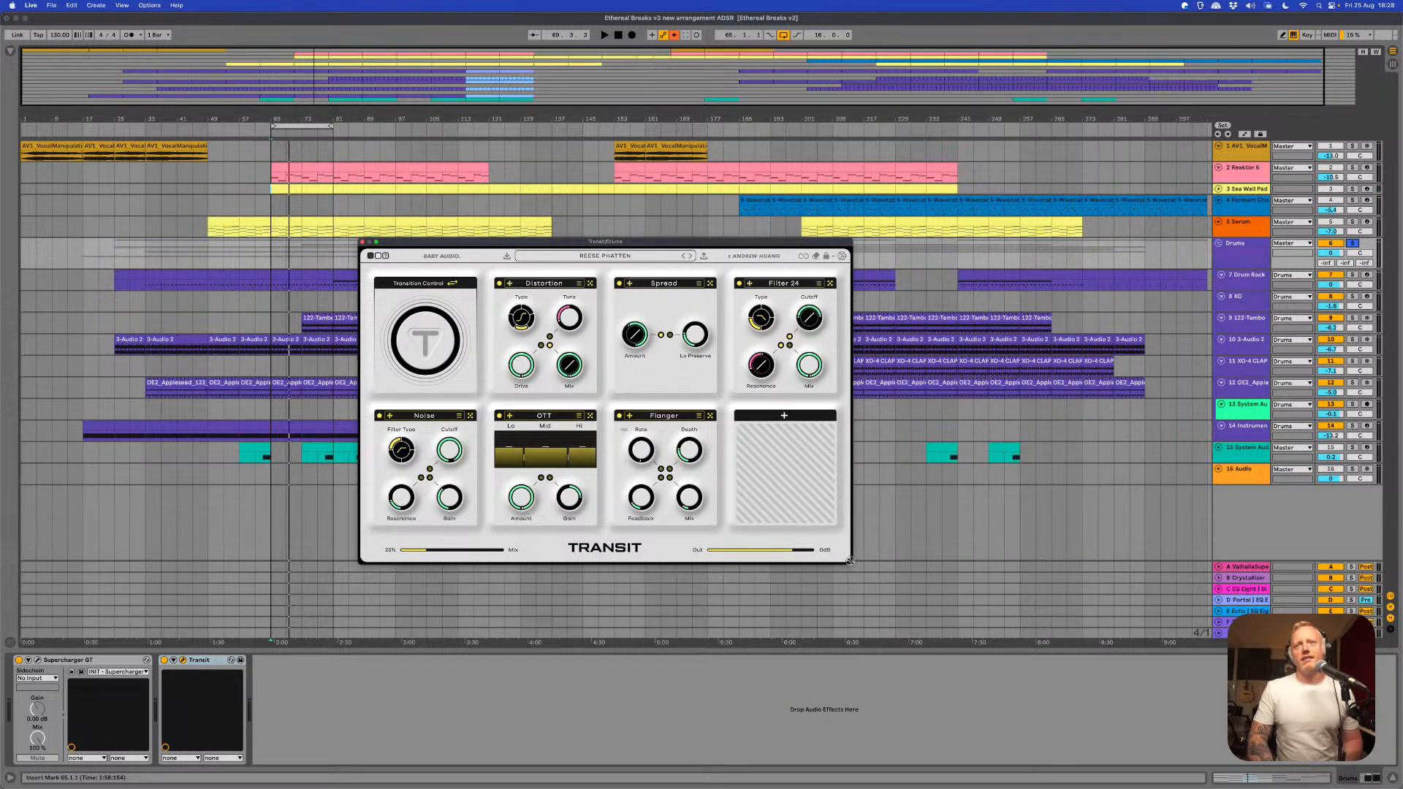
drag(849, 560, 1074, 706)
drag(629, 242, 705, 266)
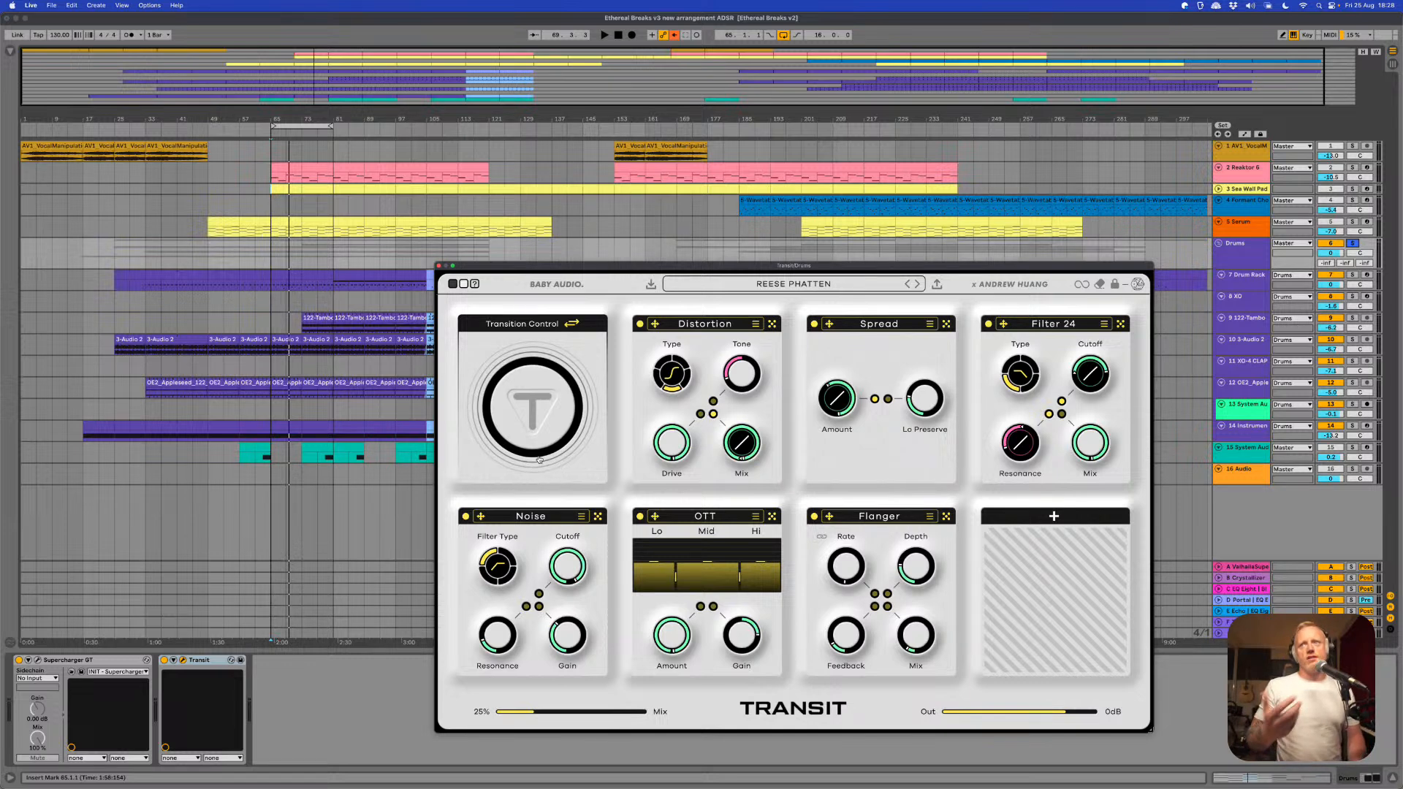
- Play the soloed drums and sweep Transition Control up to maximum and back to minimum to hear REESE PHATTEN
key(space)
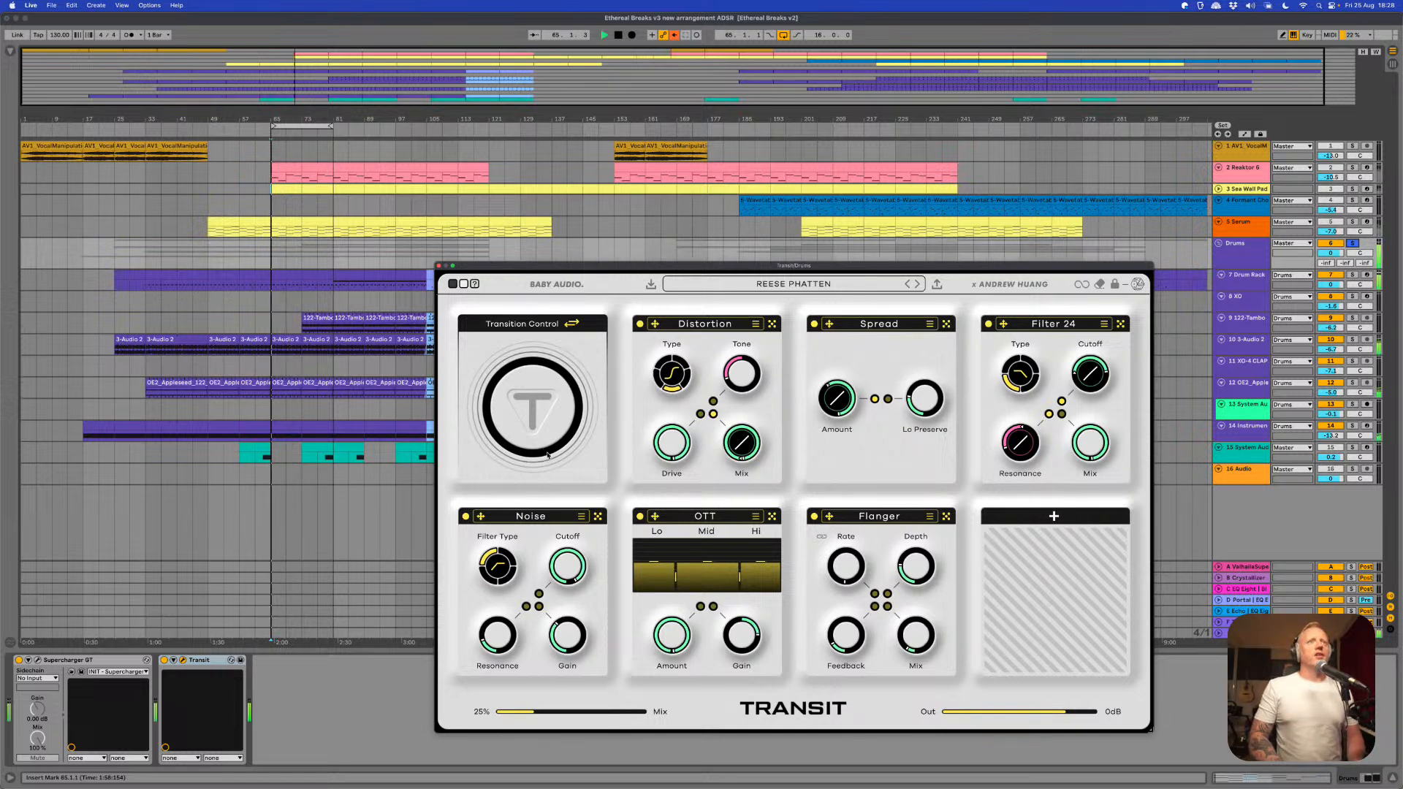
click(525, 407)
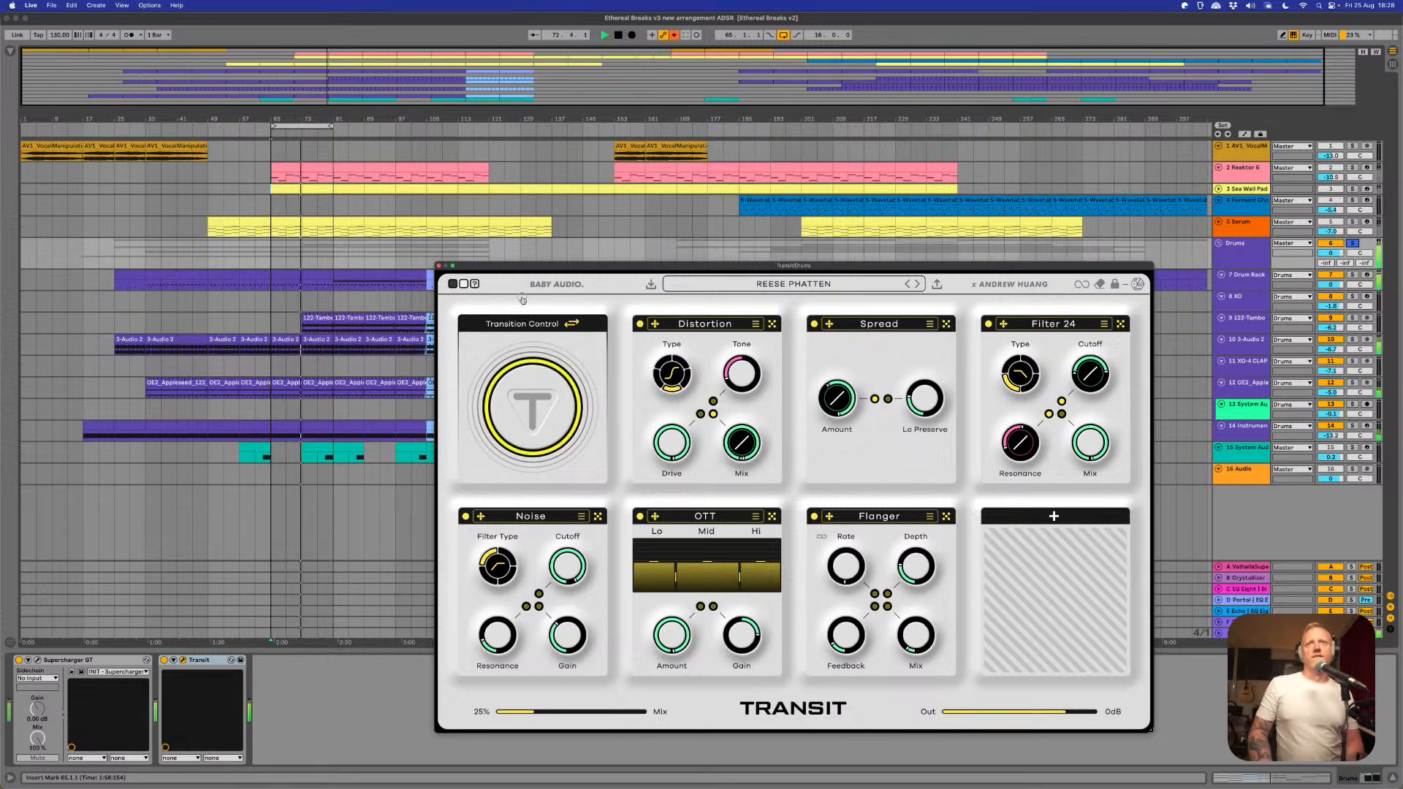
drag(523, 298, 527, 435)
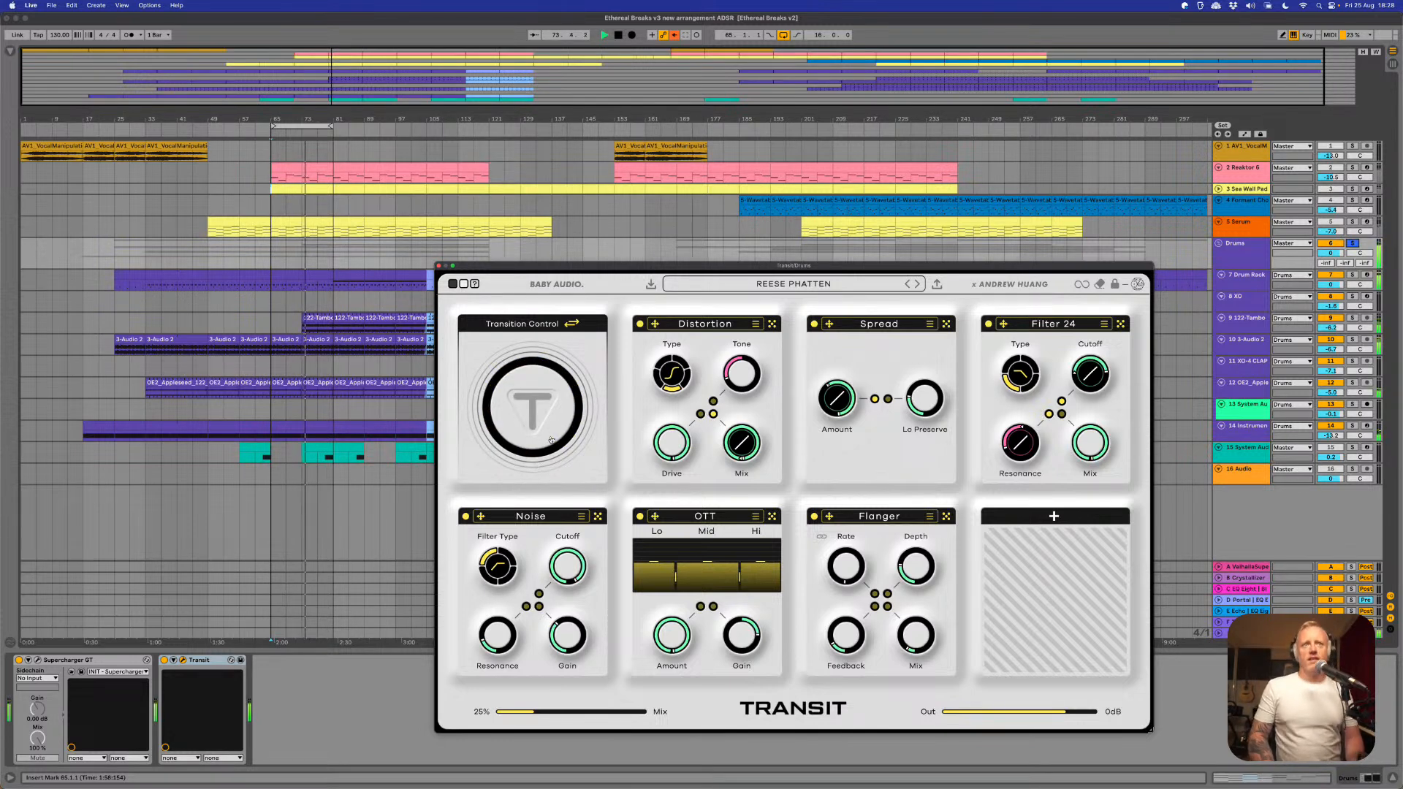
- Browse Transit's preset categories and load DRUMS - CRUNCHY TOP from 02 ANDREW - OTHER
click(761, 286)
click(679, 373)
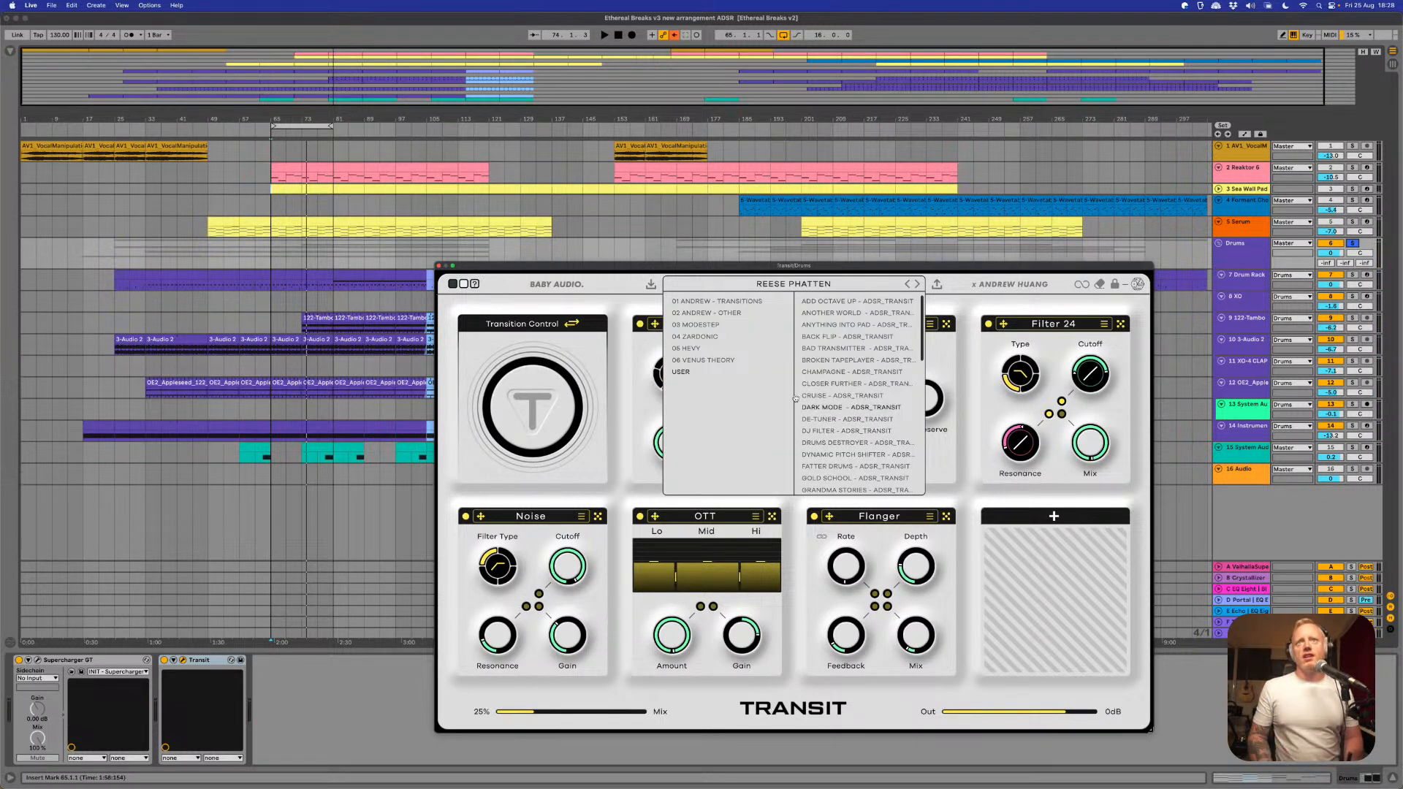
click(709, 302)
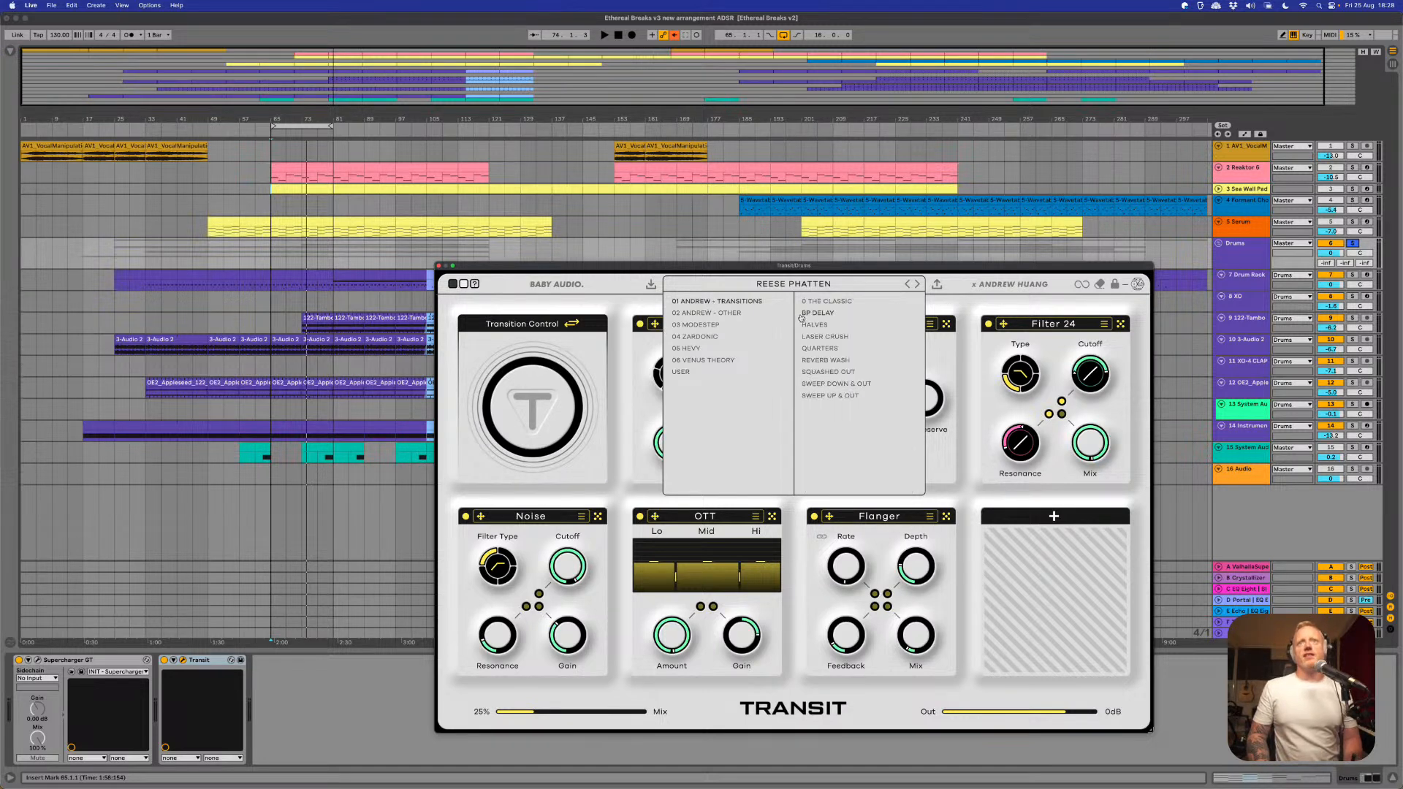
click(705, 313)
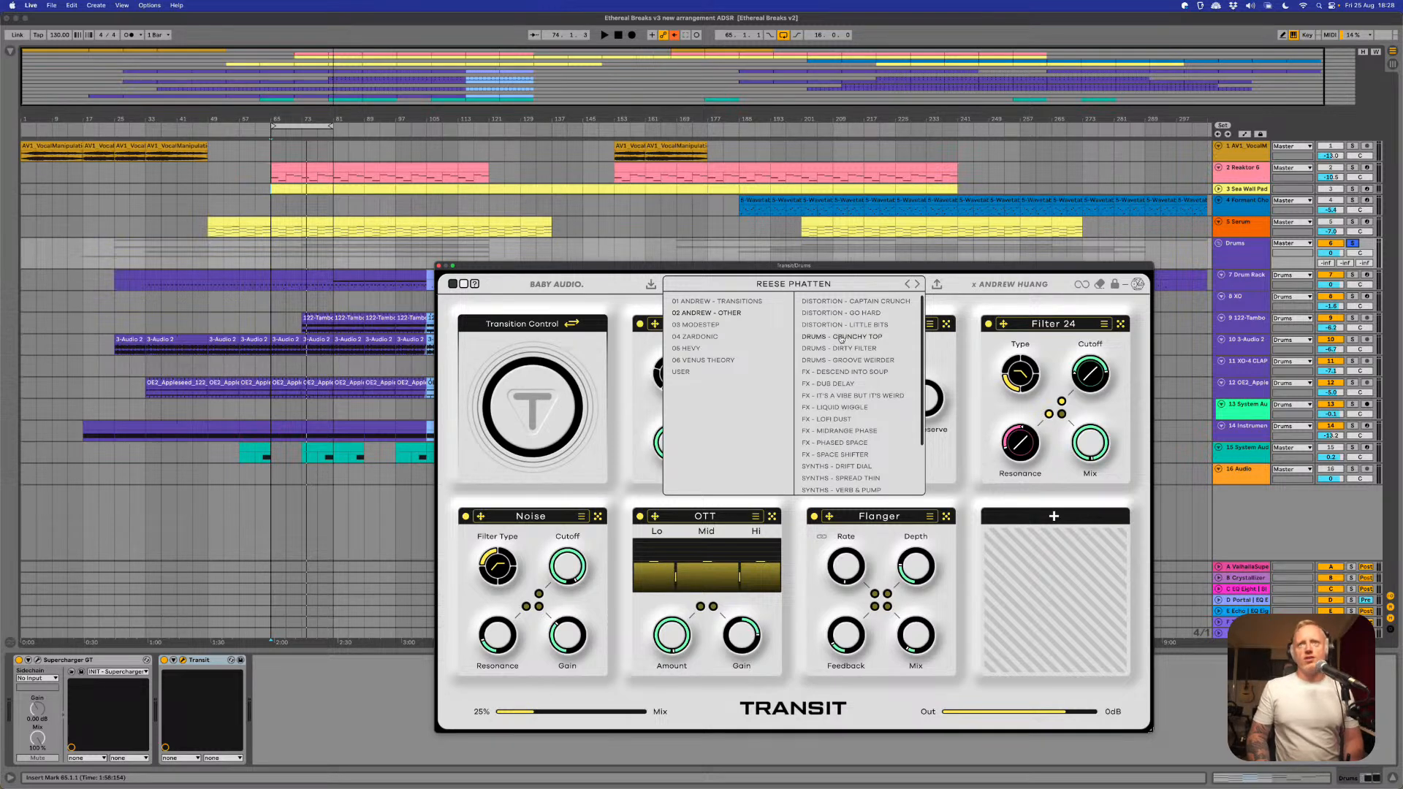
click(815, 339)
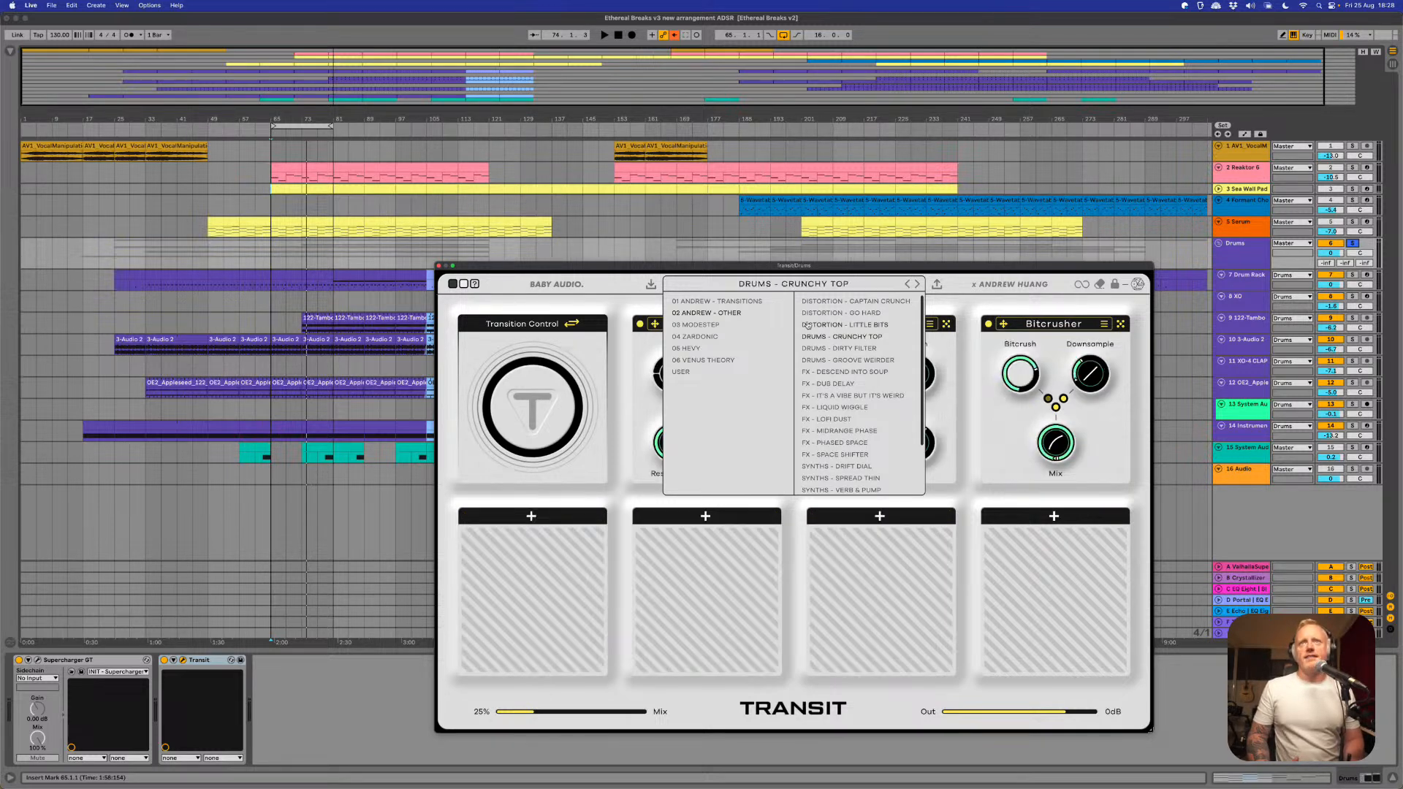
- Play the drums with Transition Control at maximum, try a nearly full Mix, and reduce Mix to 33%
key(space)
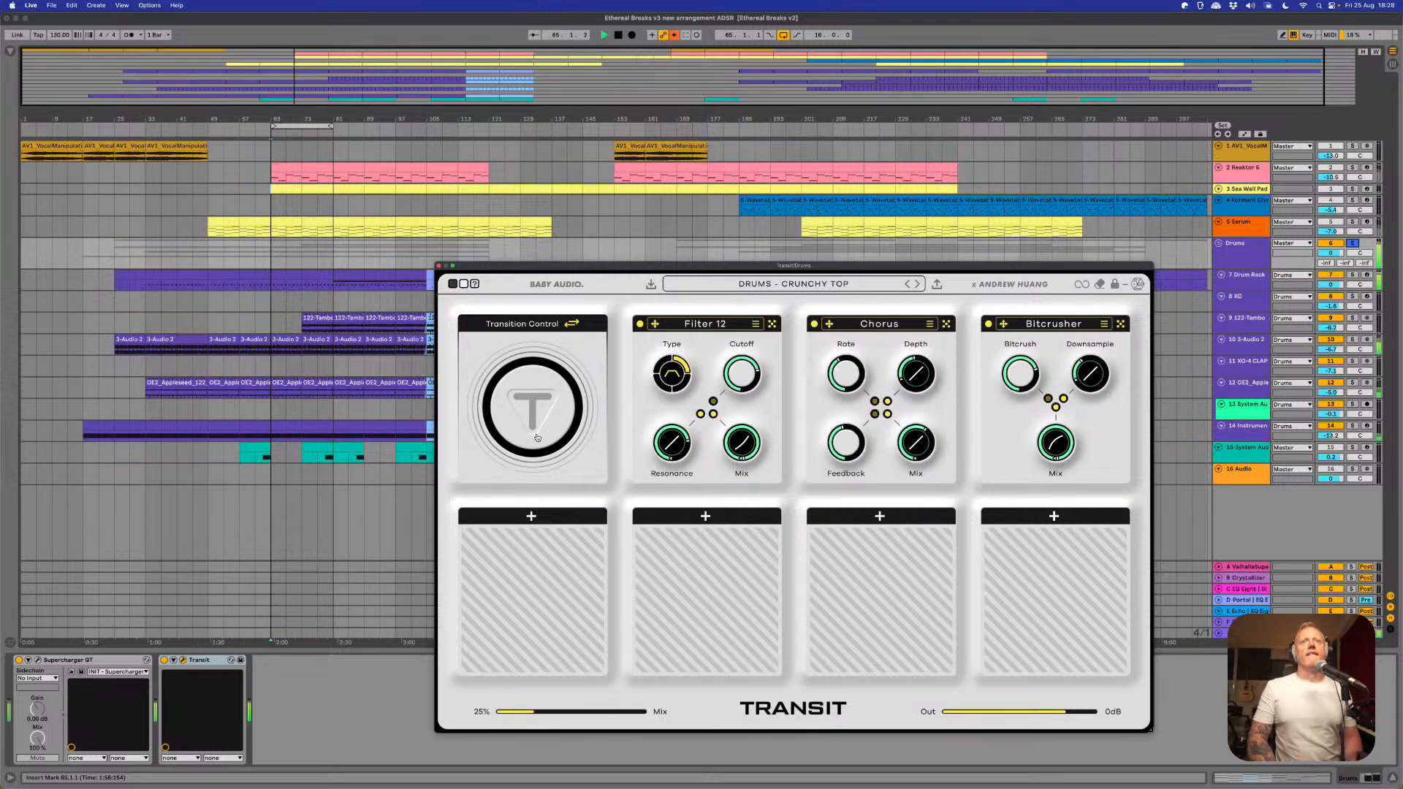
drag(523, 401, 520, 292)
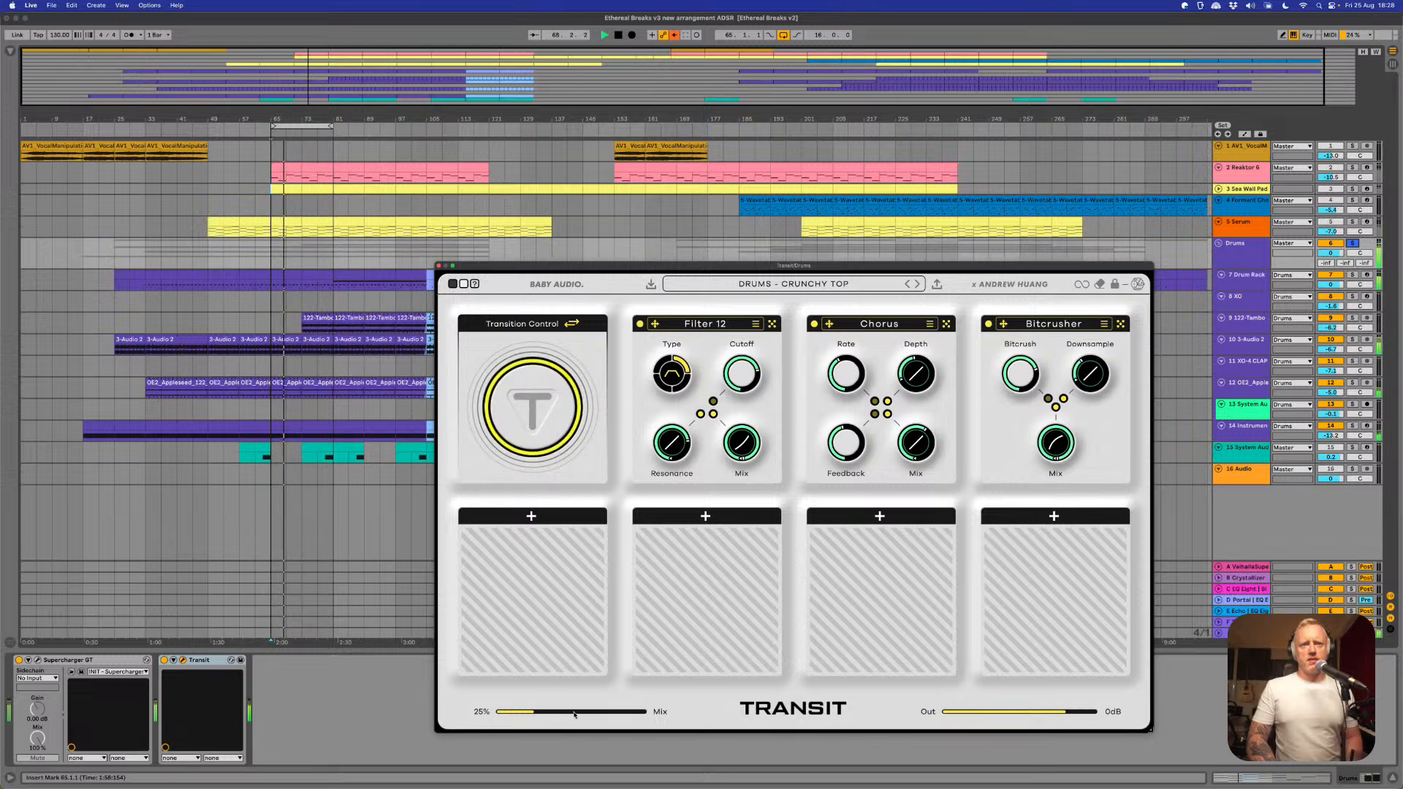
drag(556, 717, 643, 711)
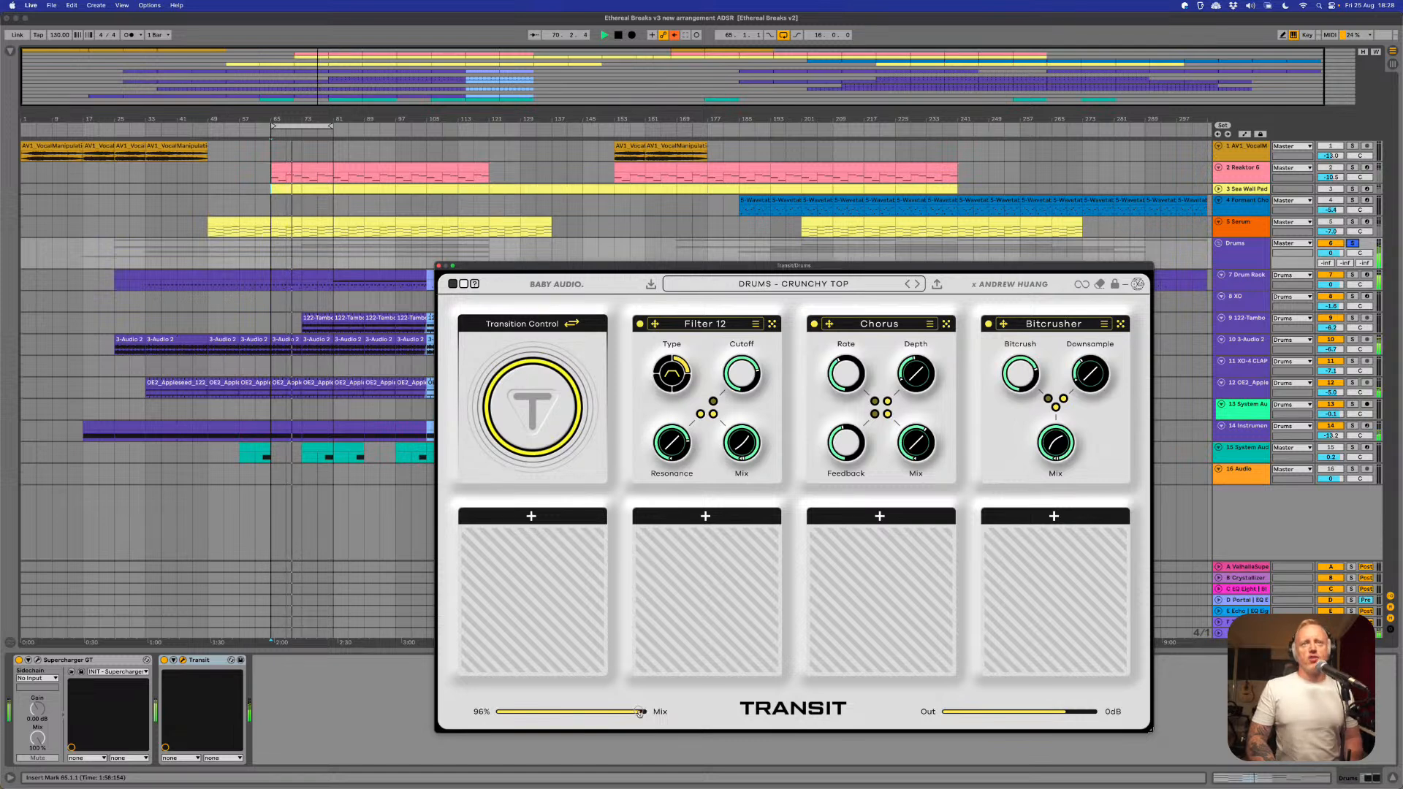
drag(644, 711, 546, 712)
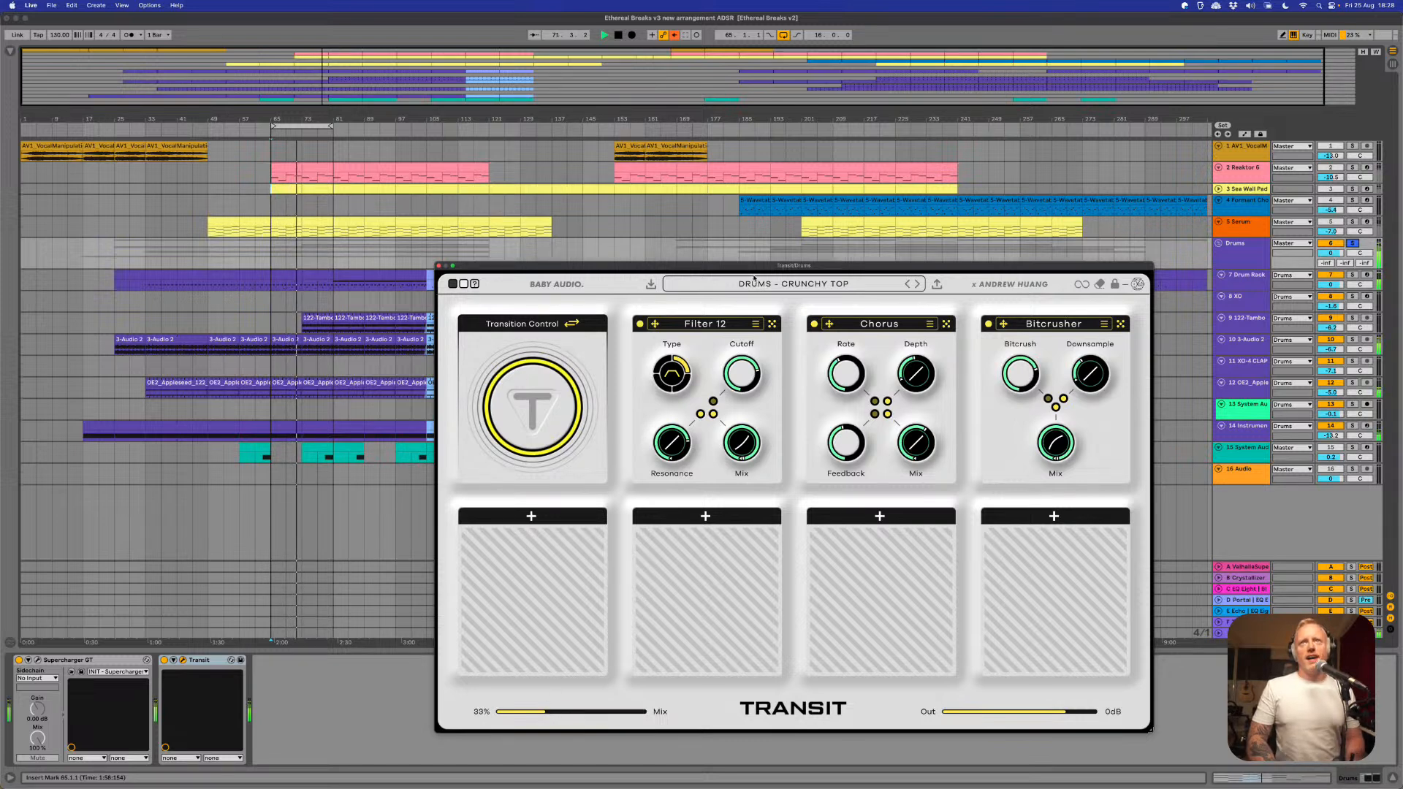
- Load DRUMS - DIRTY FILTER, set Mix to 100%, and lower Transition Control to minimum while the drums play
click(917, 285)
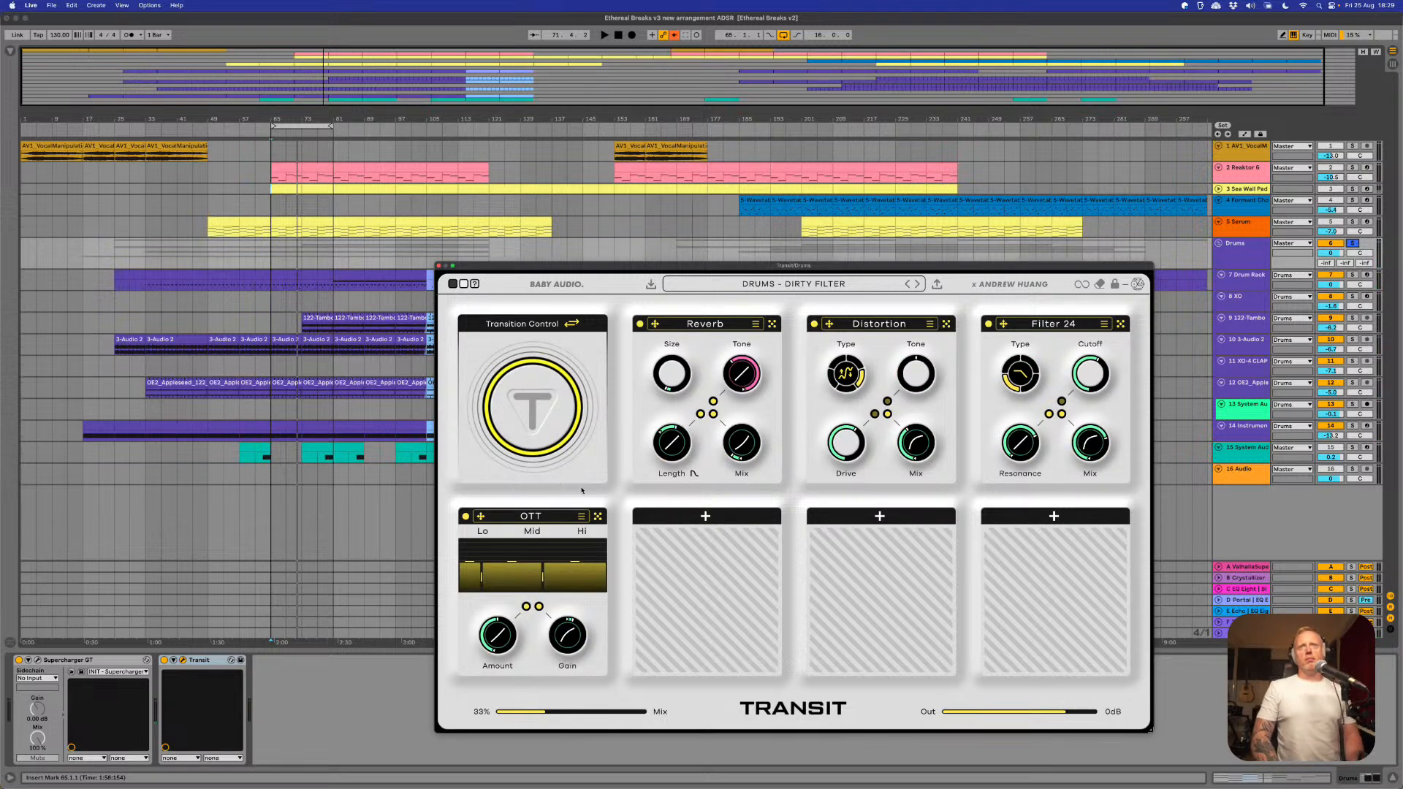
key(space)
drag(579, 721, 666, 709)
drag(534, 394, 547, 557)
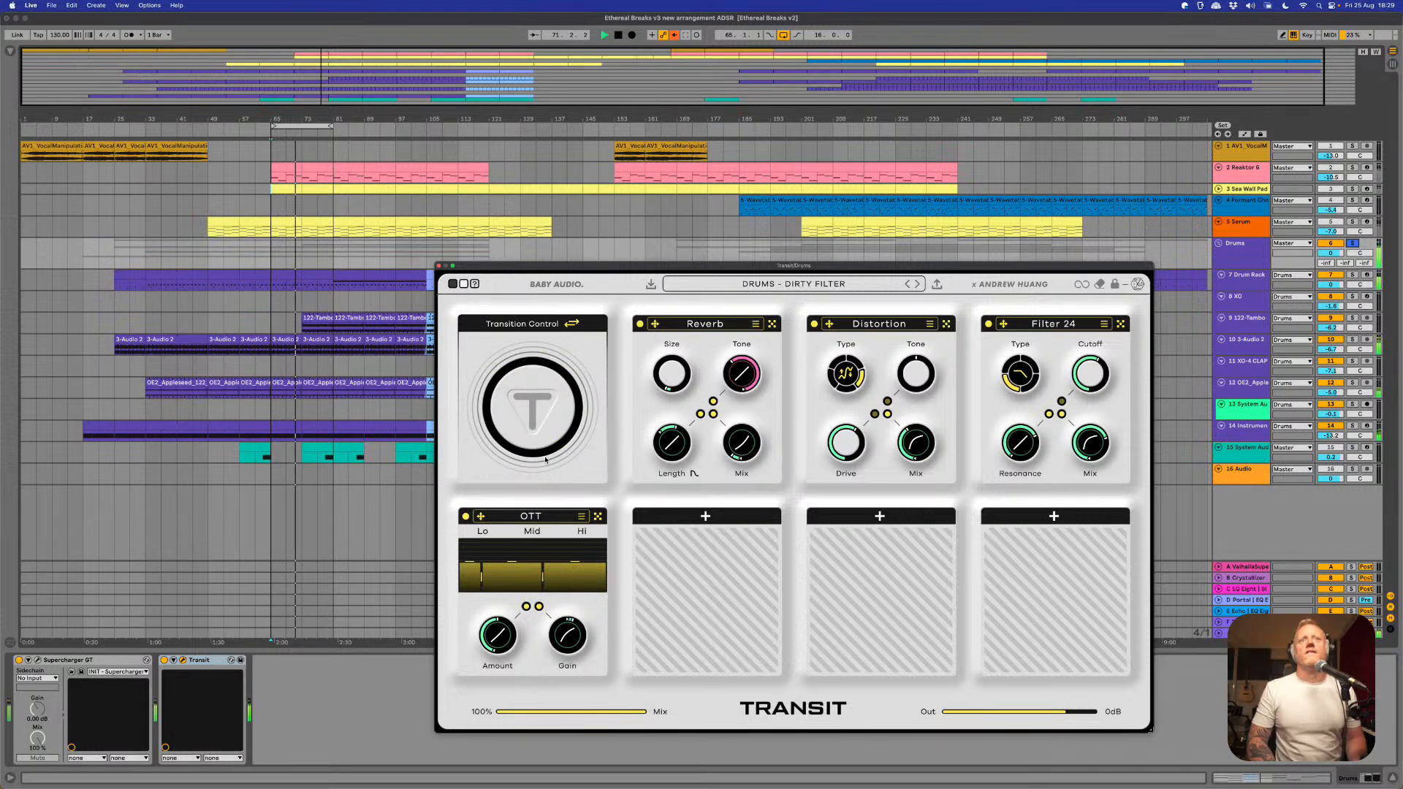
drag(533, 427, 534, 501)
key(space)
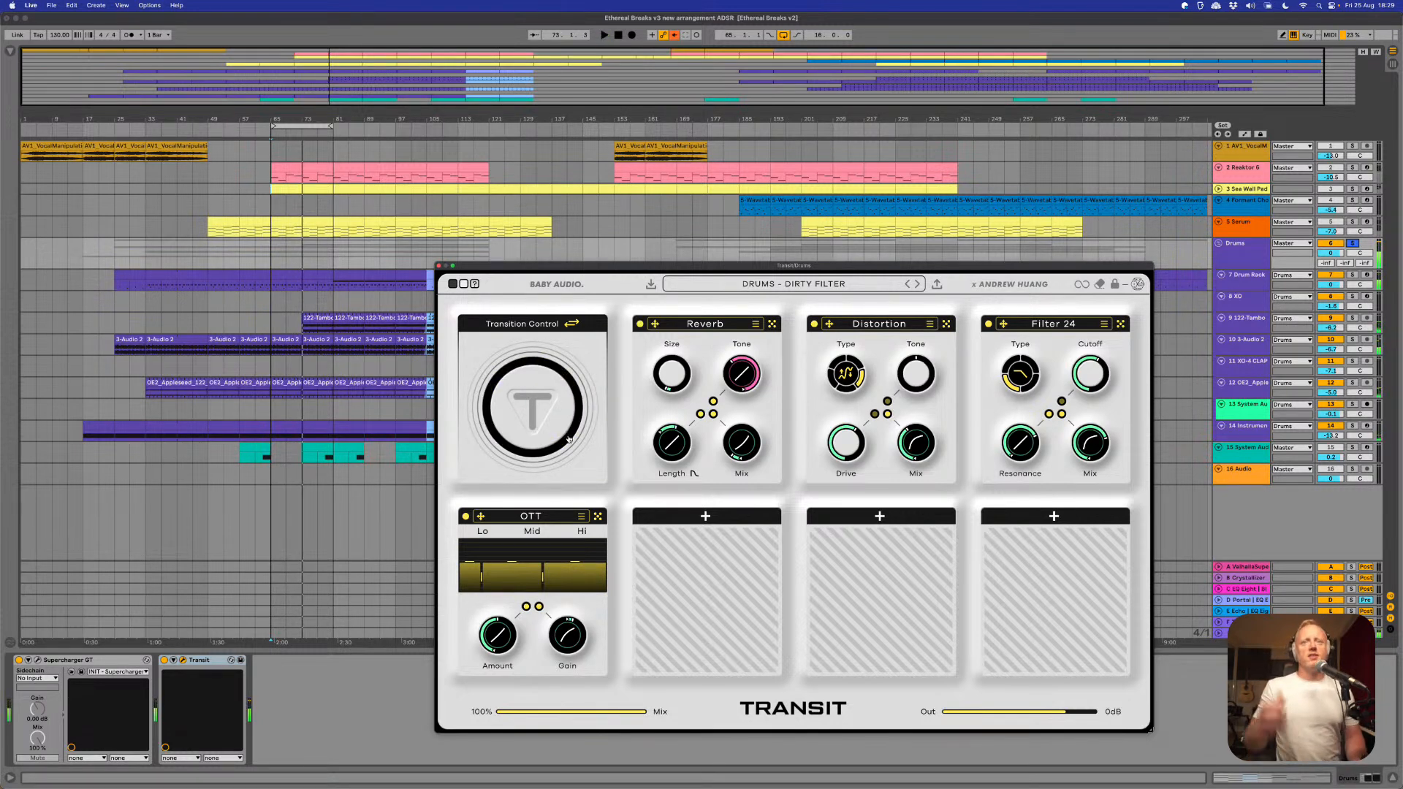
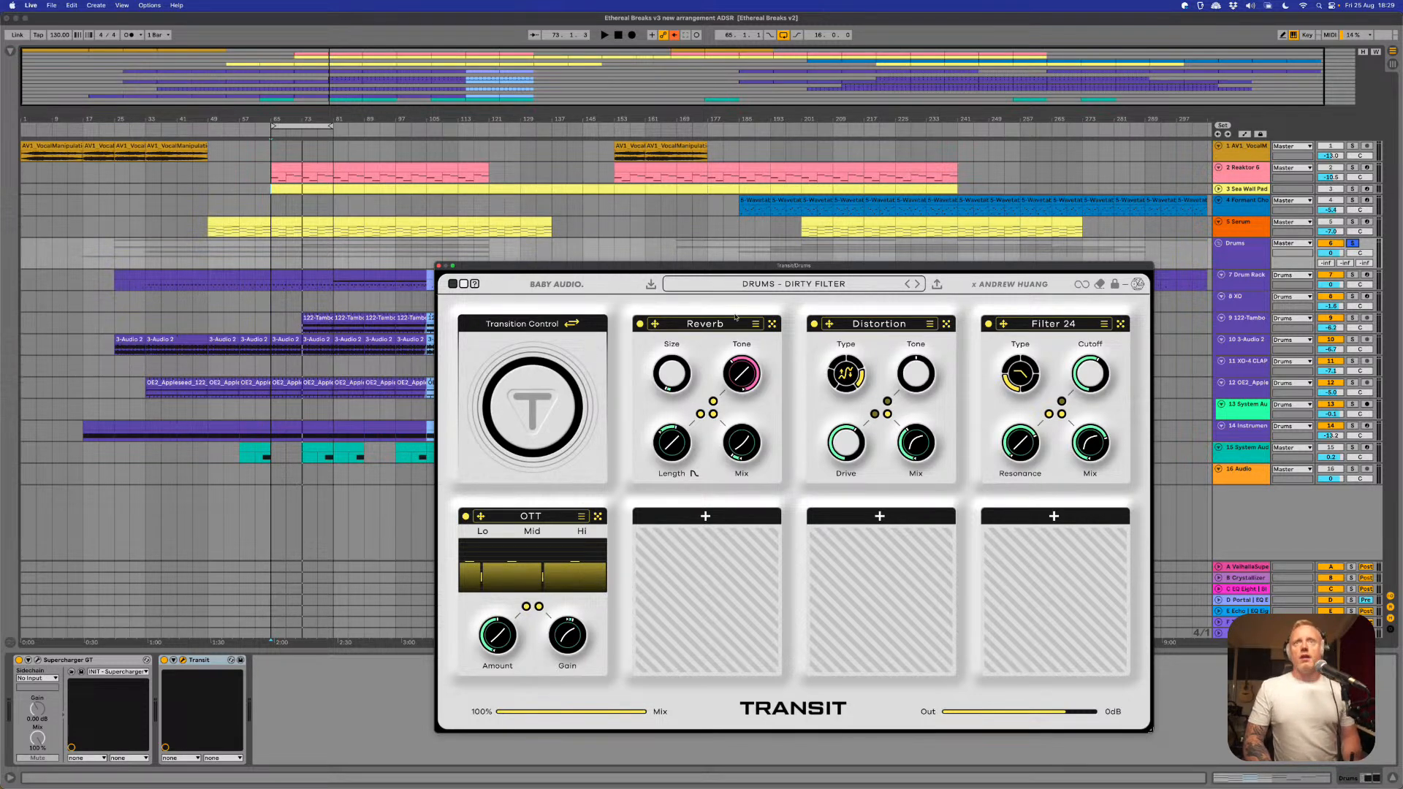
- Audition the DRUMS - GROOVE WEIRDER preset on the drums, and replace it with DISTORTION - CAPTAIN CRUNCH
click(918, 284)
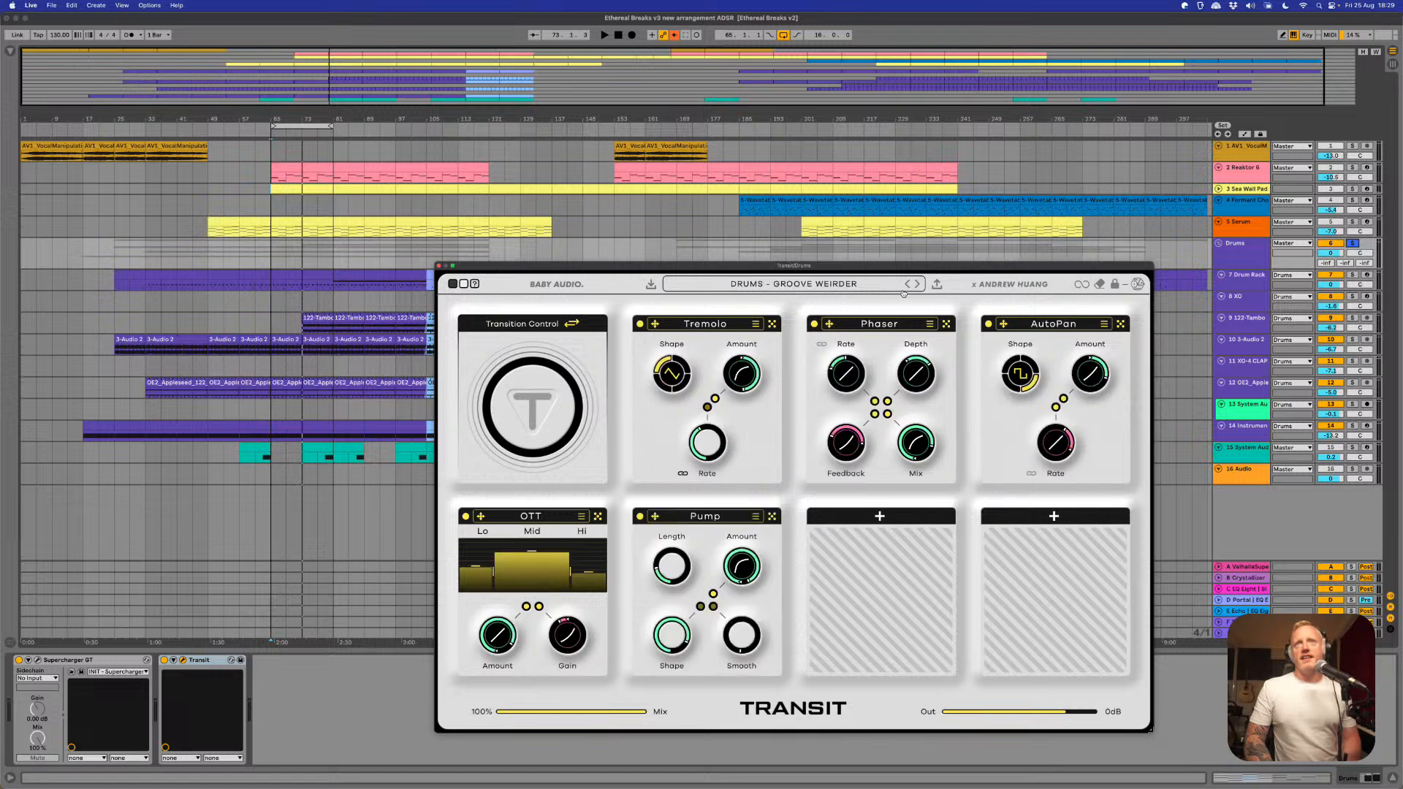
key(space)
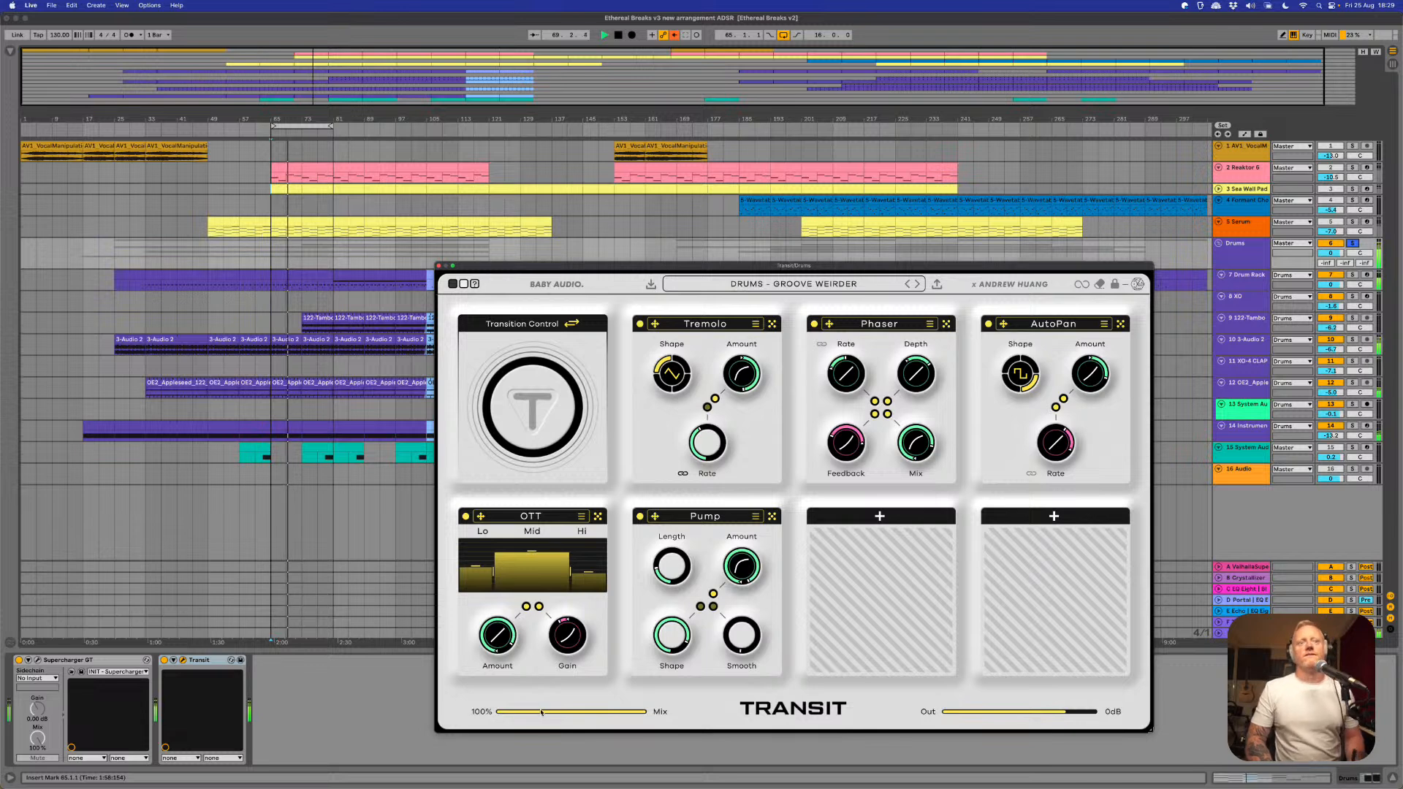
click(760, 288)
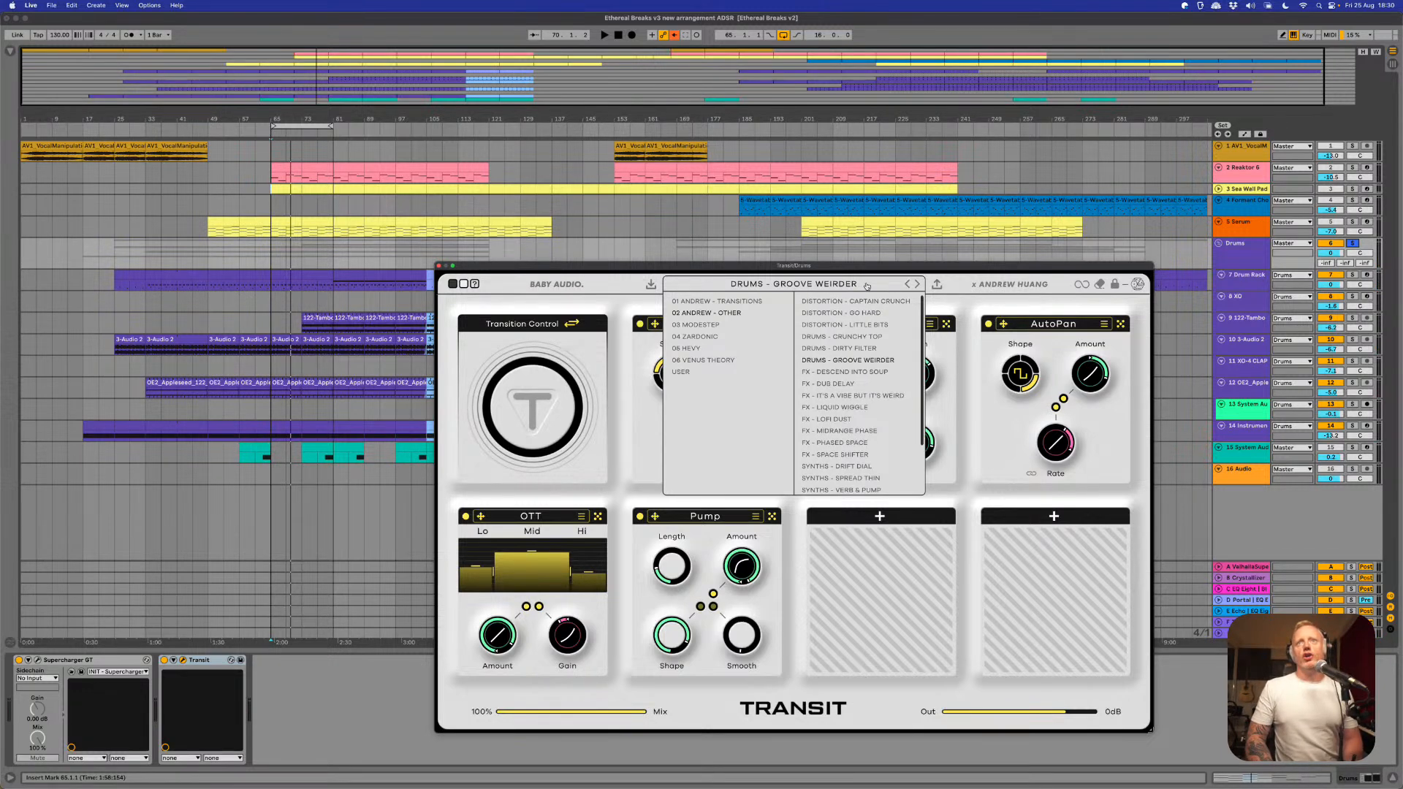
click(738, 312)
click(582, 312)
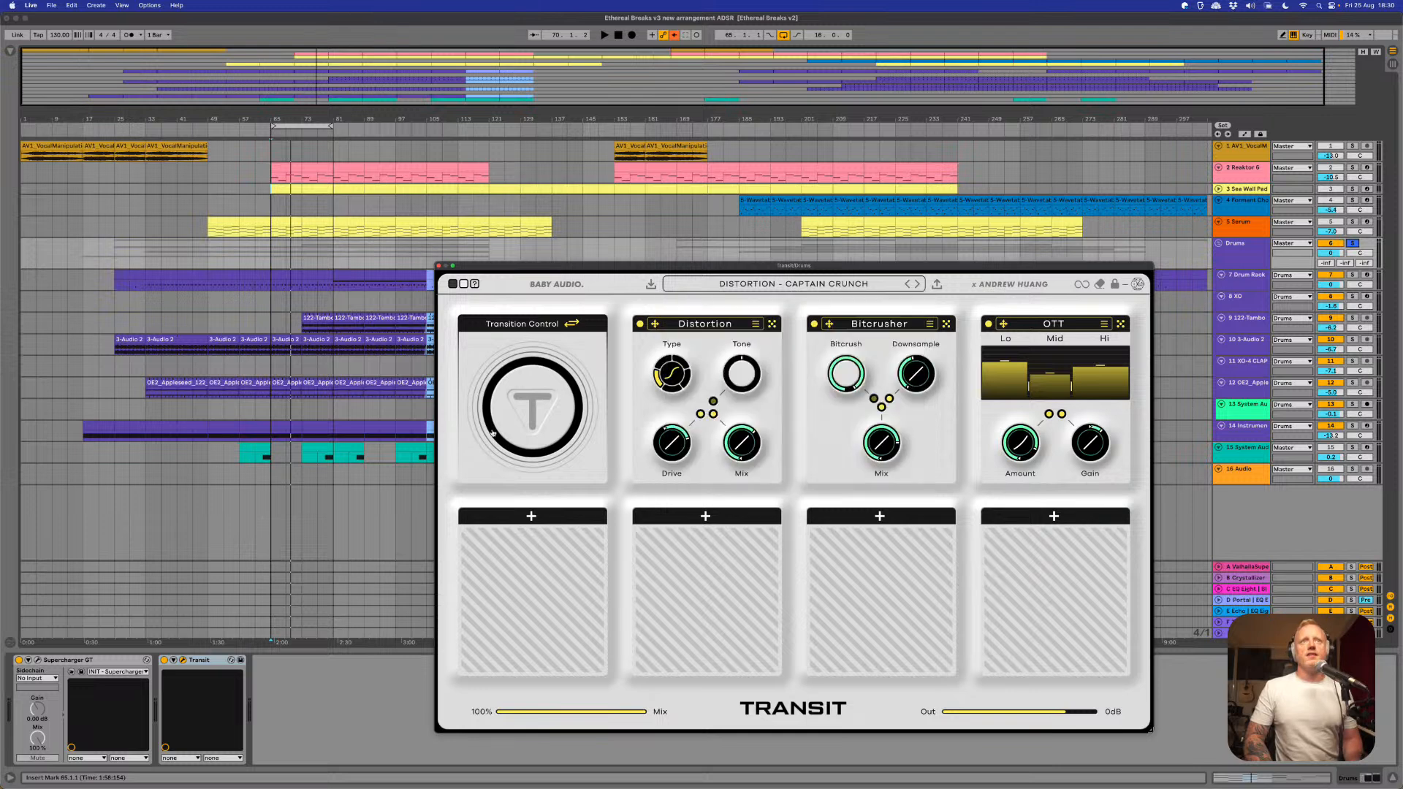
- Play the drums, raise Transition Control to about a quarter, and stop playback
key(space)
drag(536, 413, 516, 385)
key(space)
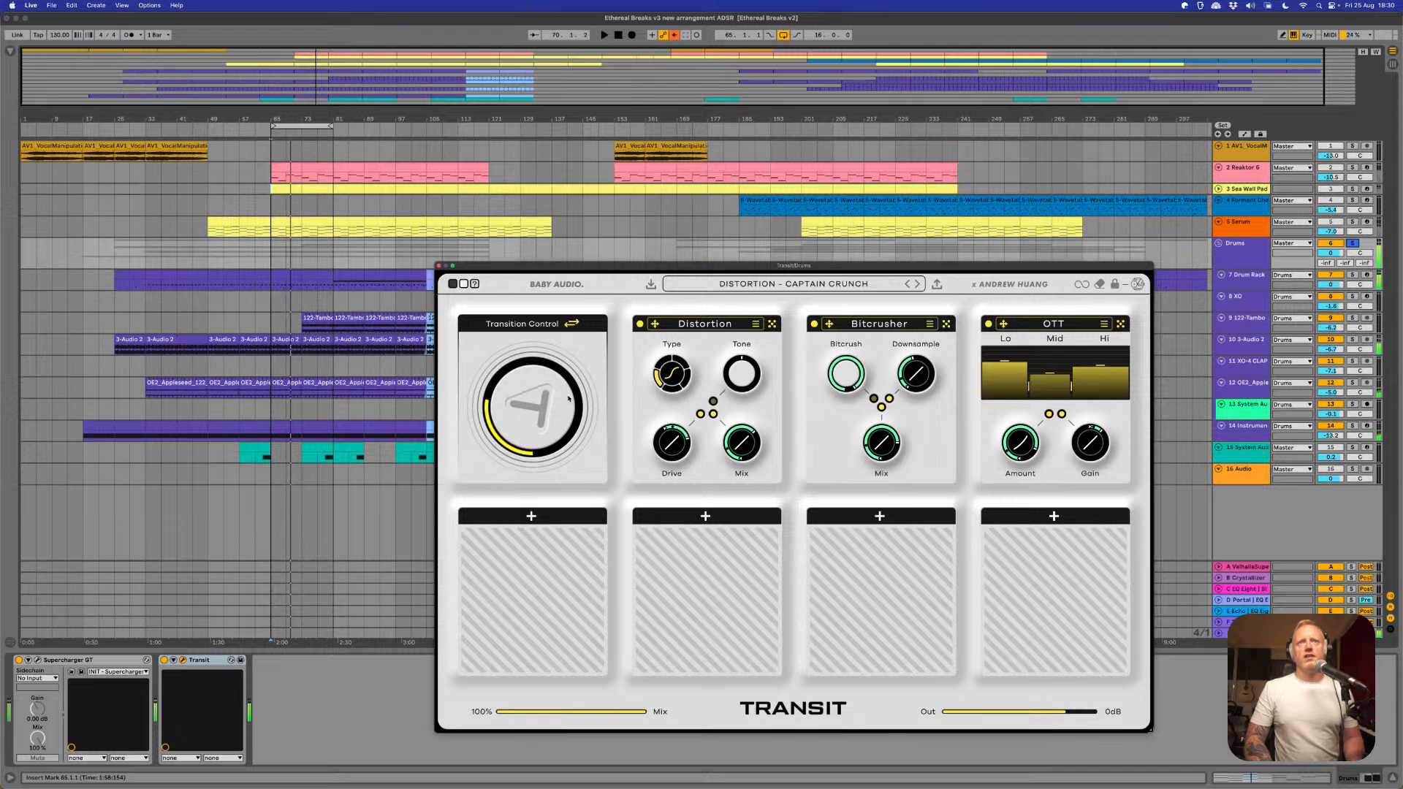
- Load DISTORTION - GO HARD and lower Transition Control to minimum while the drums play
click(917, 284)
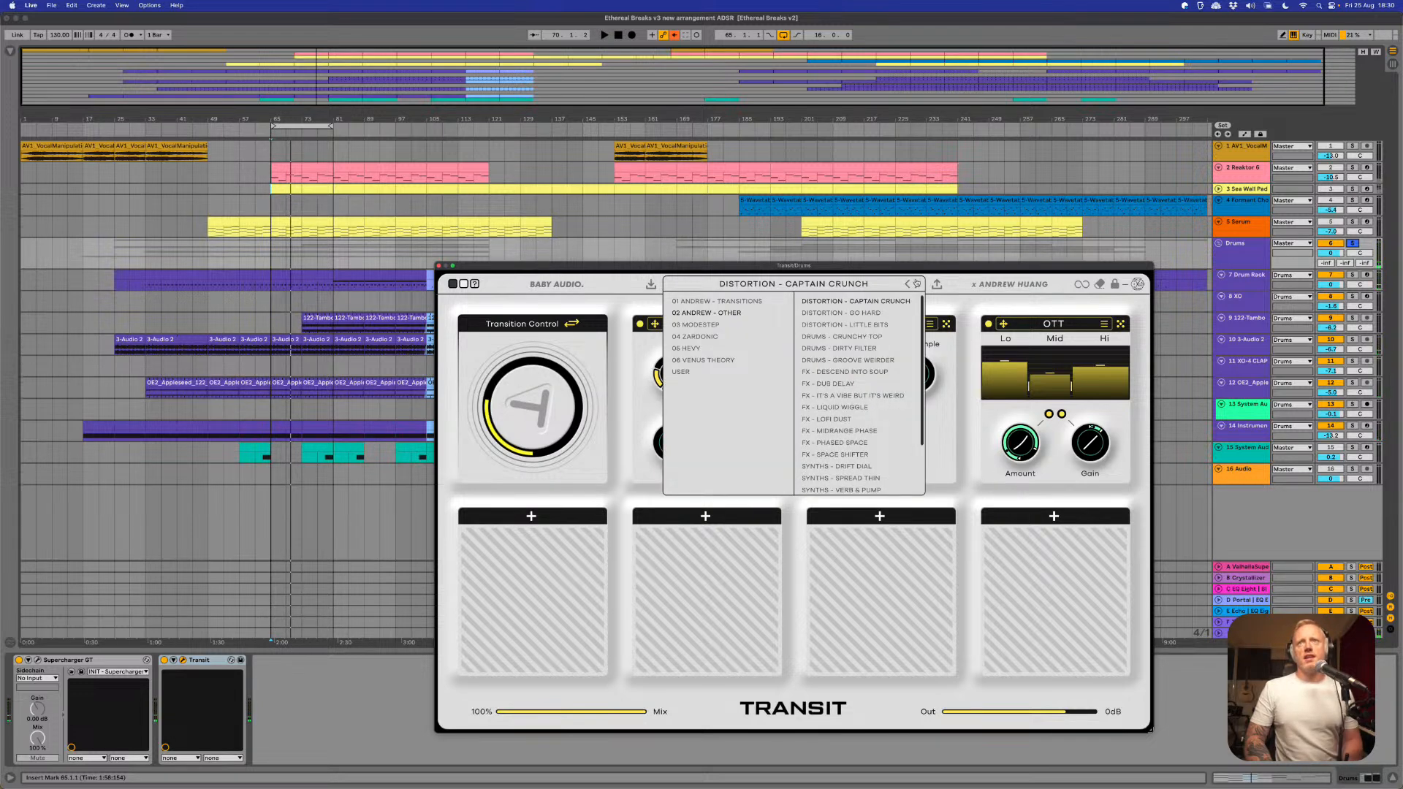
click(918, 285)
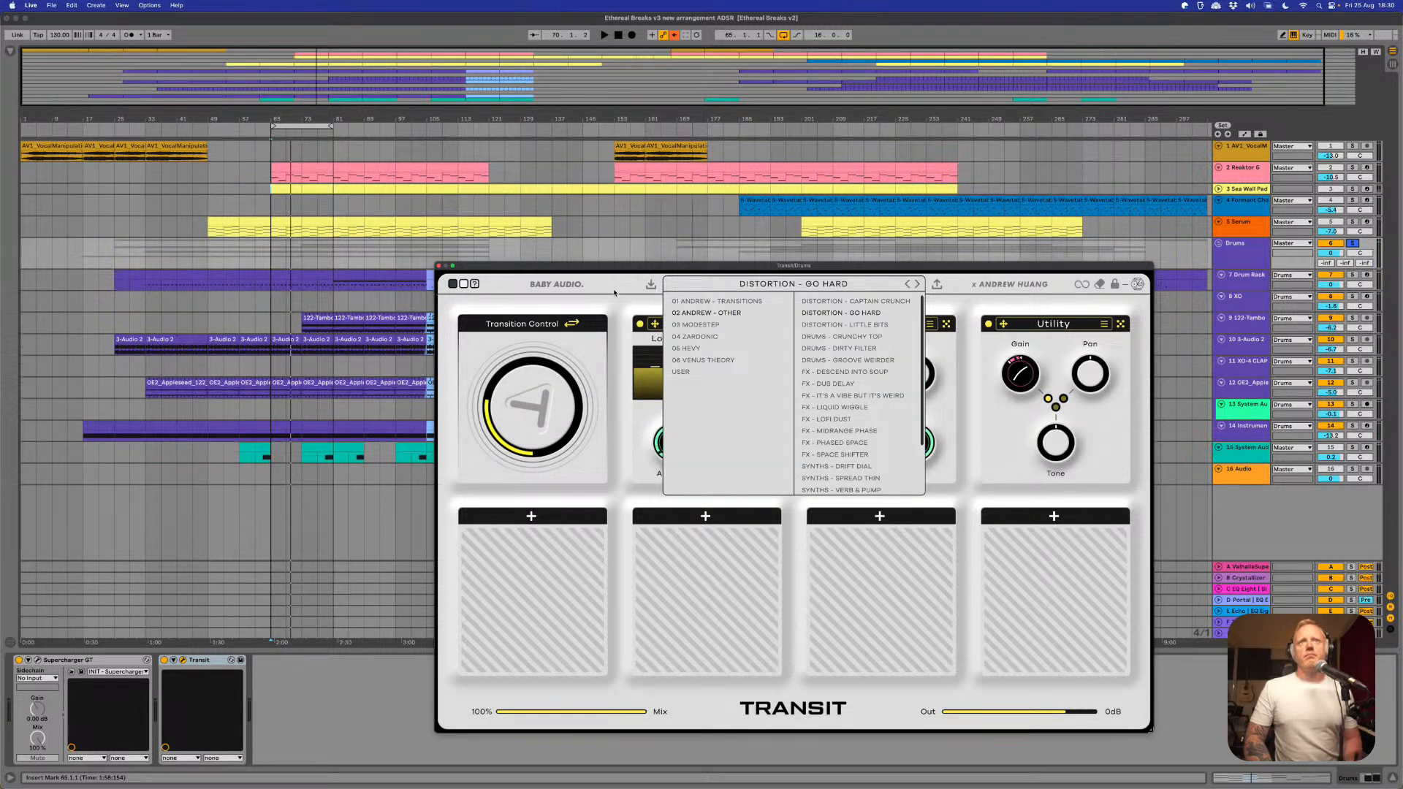
key(space)
click(625, 310)
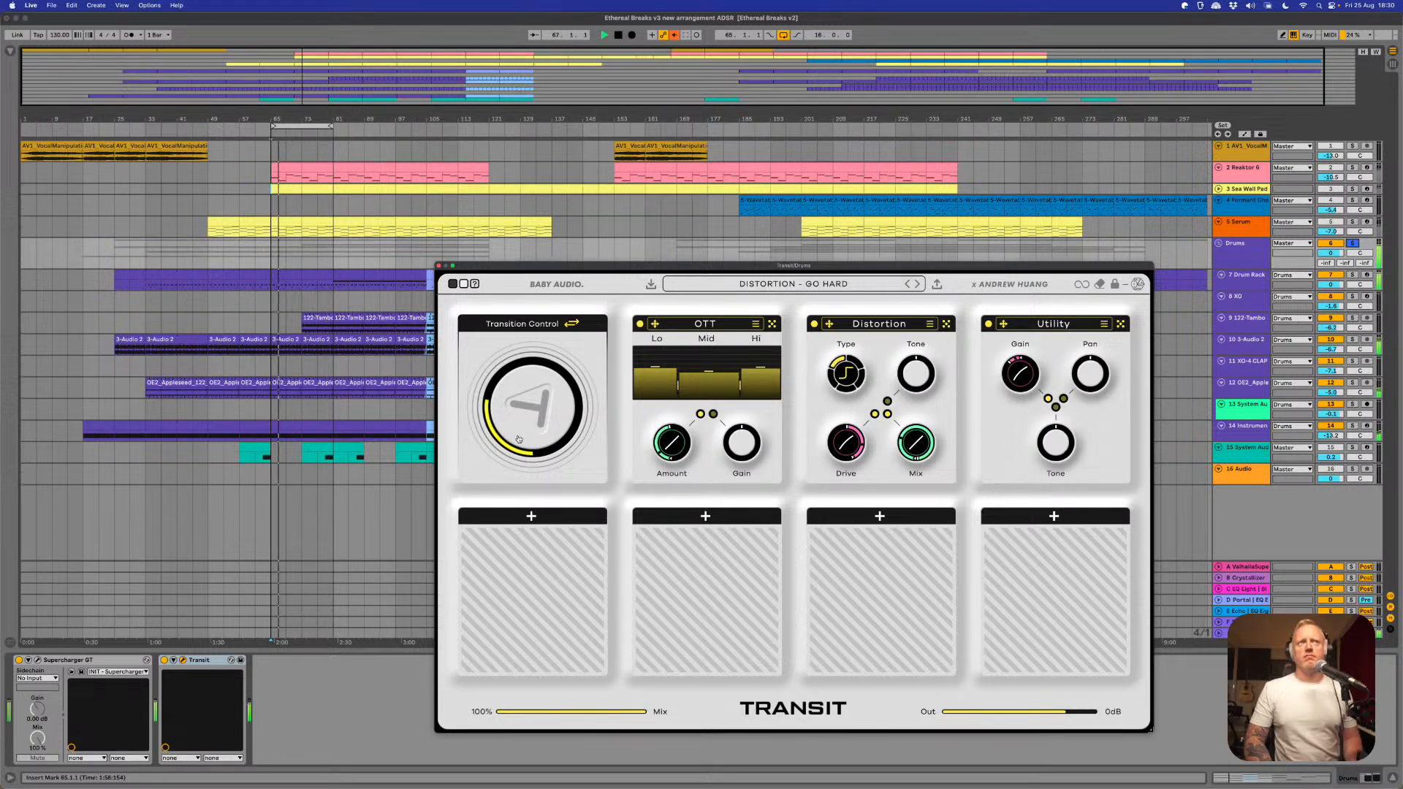
drag(528, 407, 544, 468)
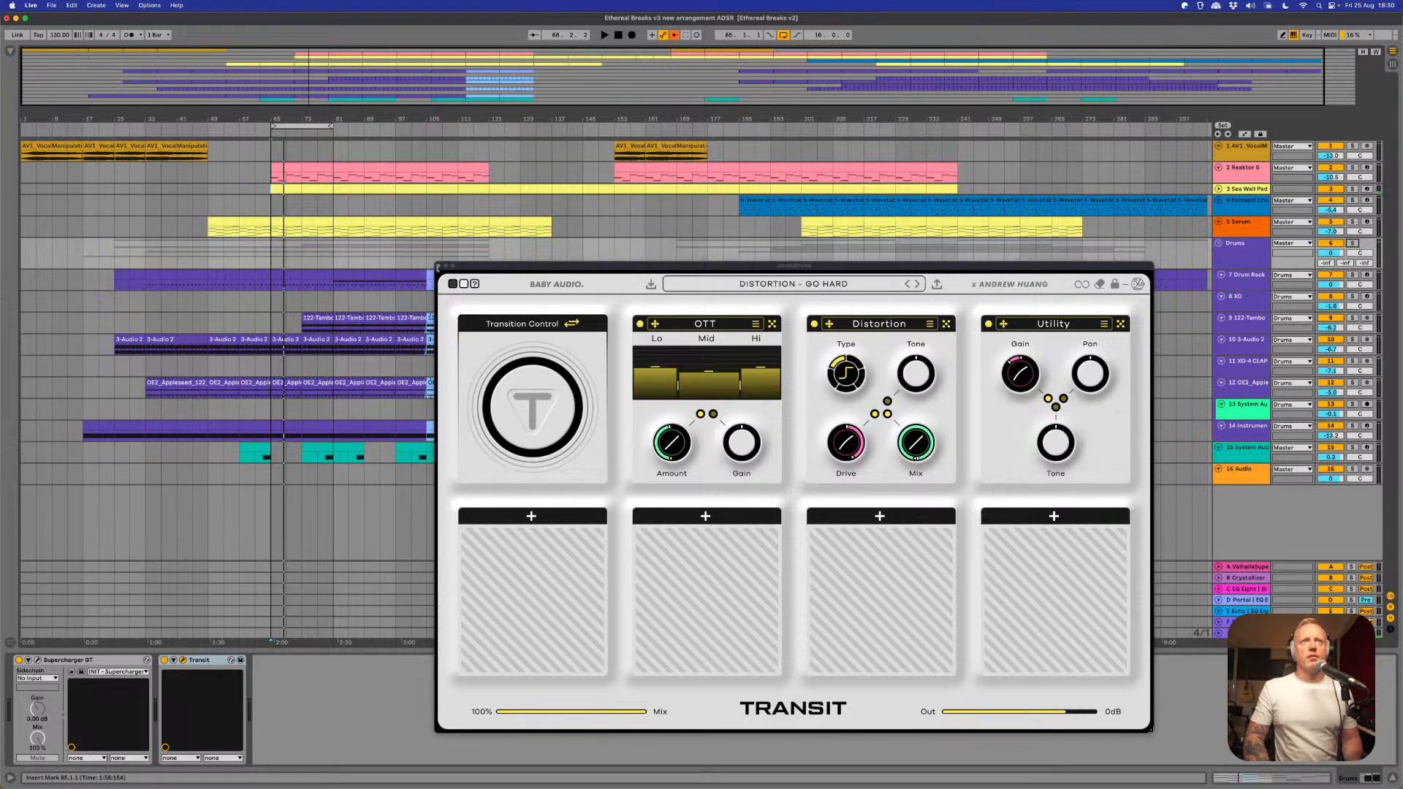
- Close the Transit window, solo the 3-Audio 2 track within the Drums group, and play it from the loop start
click(438, 267)
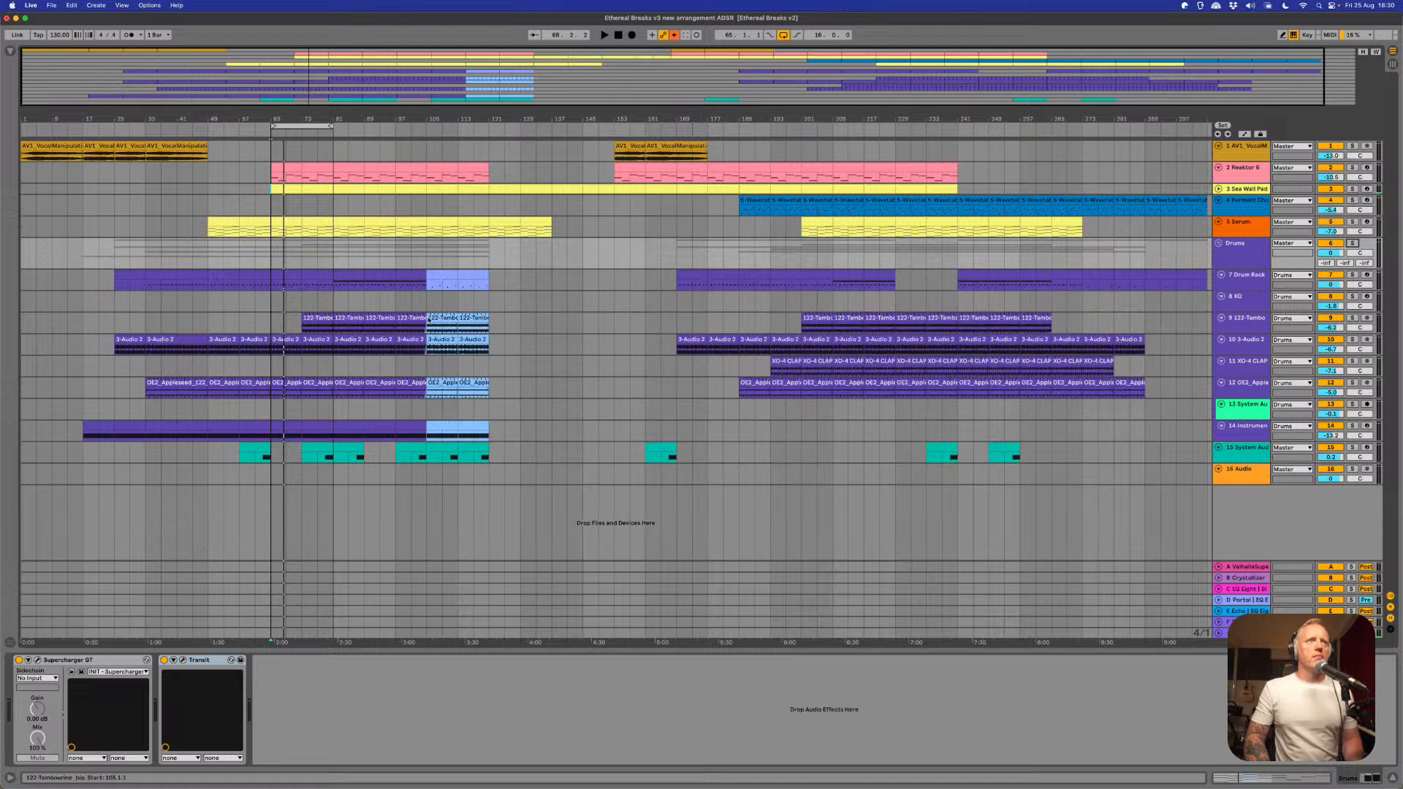
click(1352, 340)
click(273, 368)
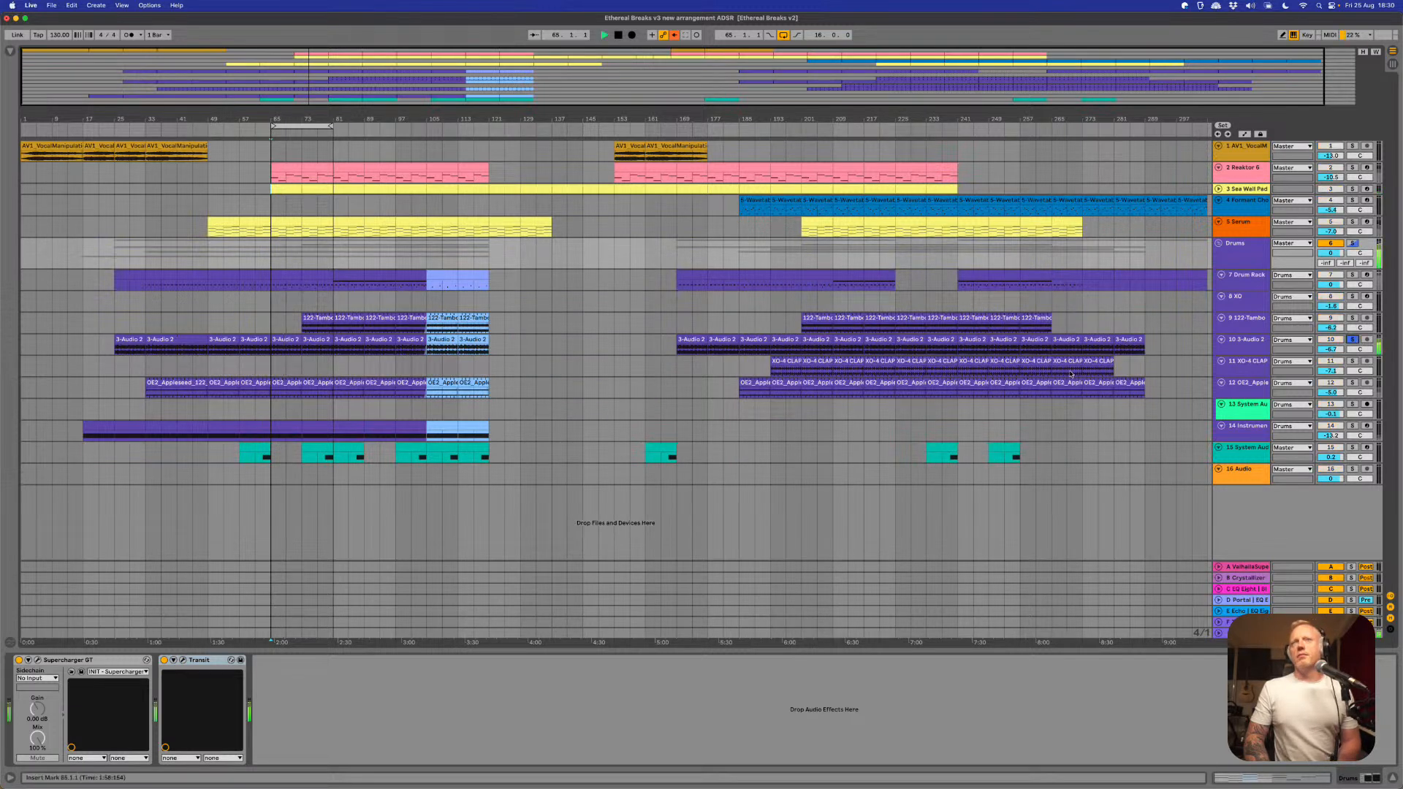
key(space)
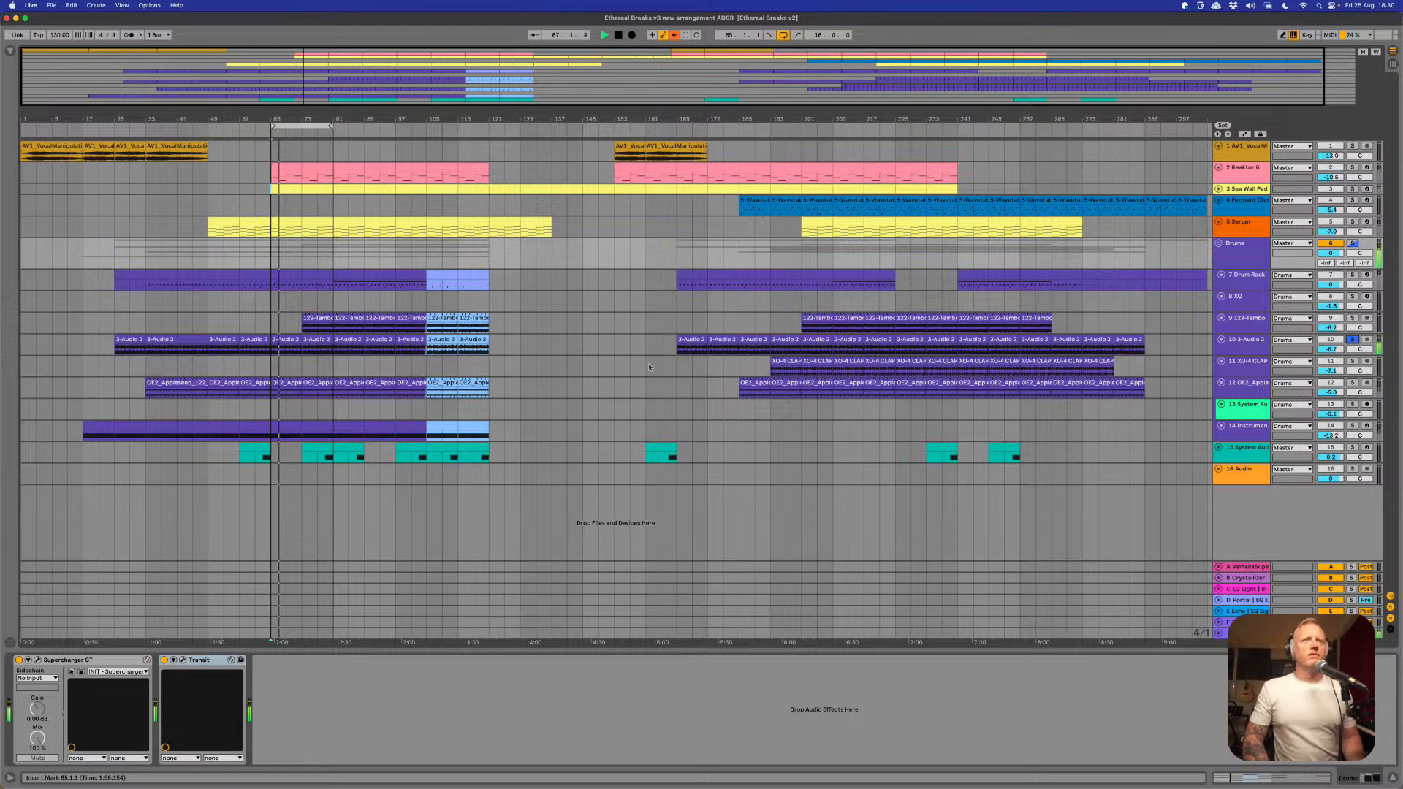
- Add the Transit plug-in to the 3-Audio 2 track and enlarge its window
click(1251, 340)
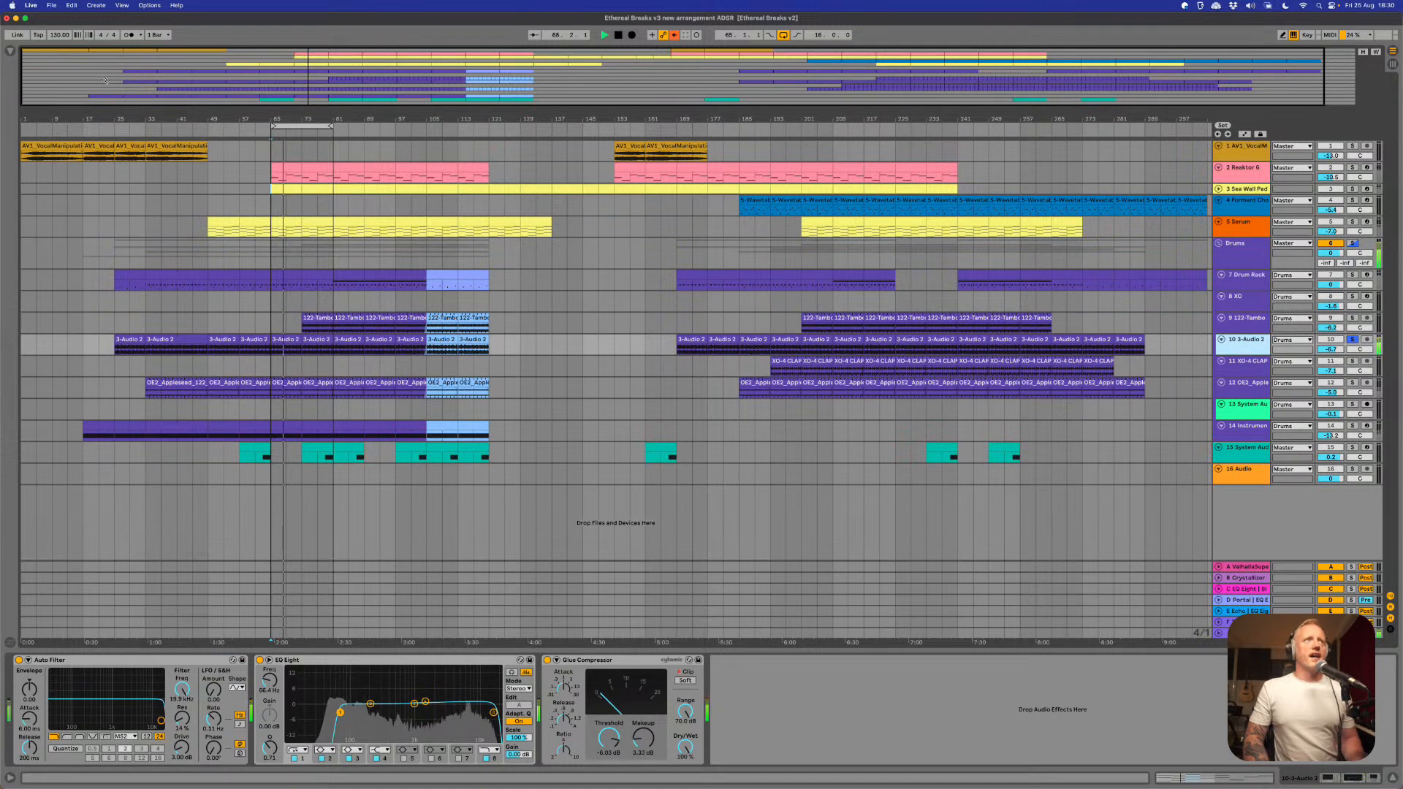
click(11, 52)
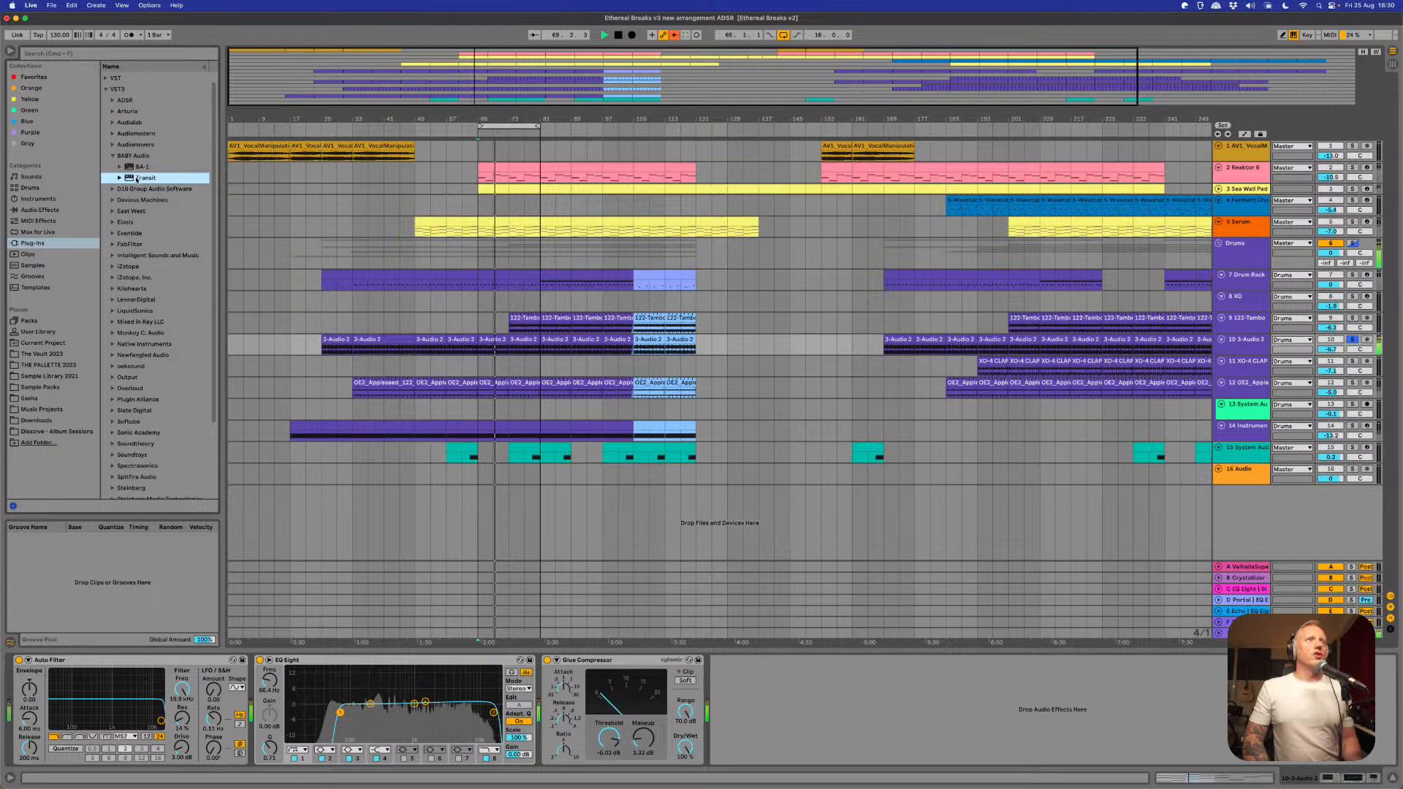
double_click(137, 179)
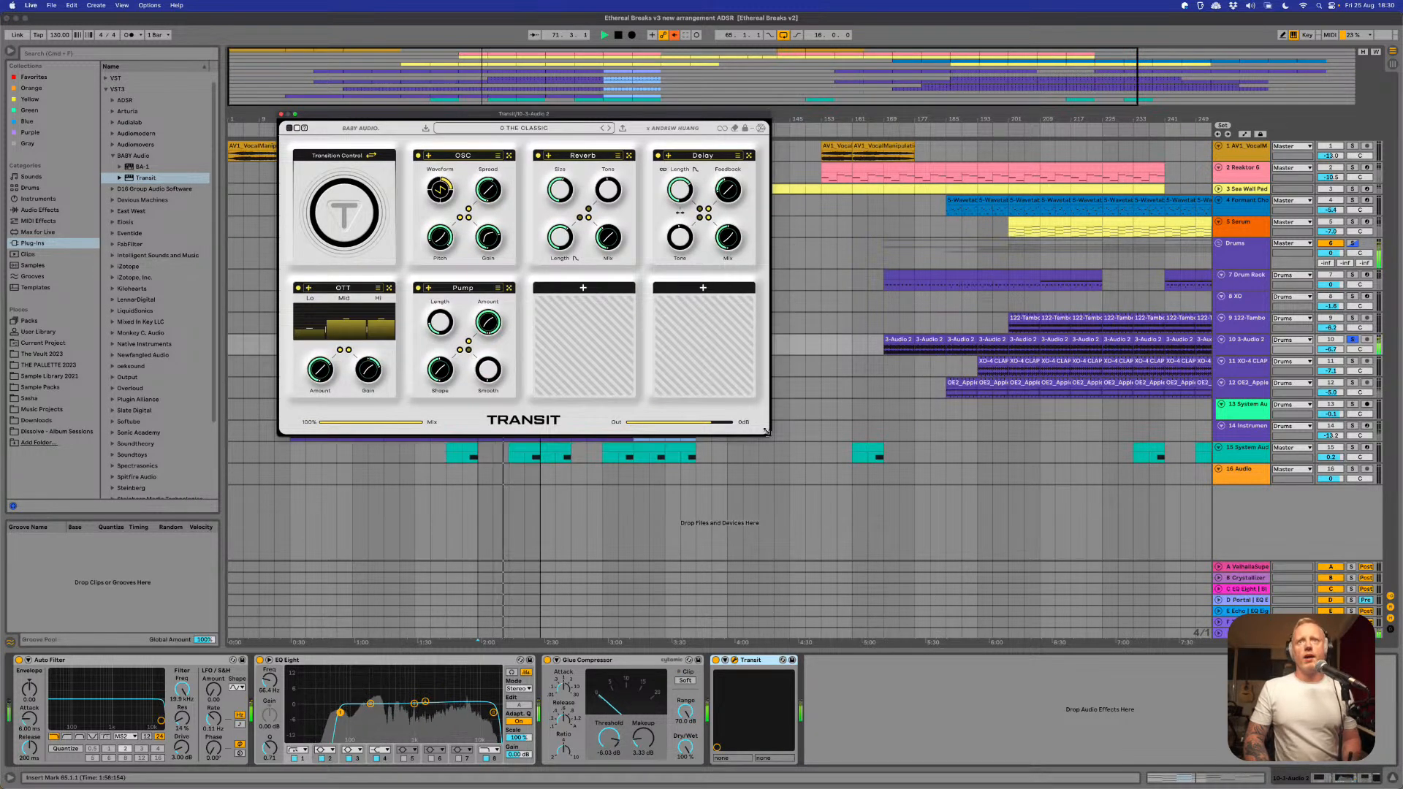
drag(766, 431, 1011, 588)
- Load DISTORTION - GO HARD from the 02 ANDREW - OTHER presets and raise Transition Control to about half
click(620, 133)
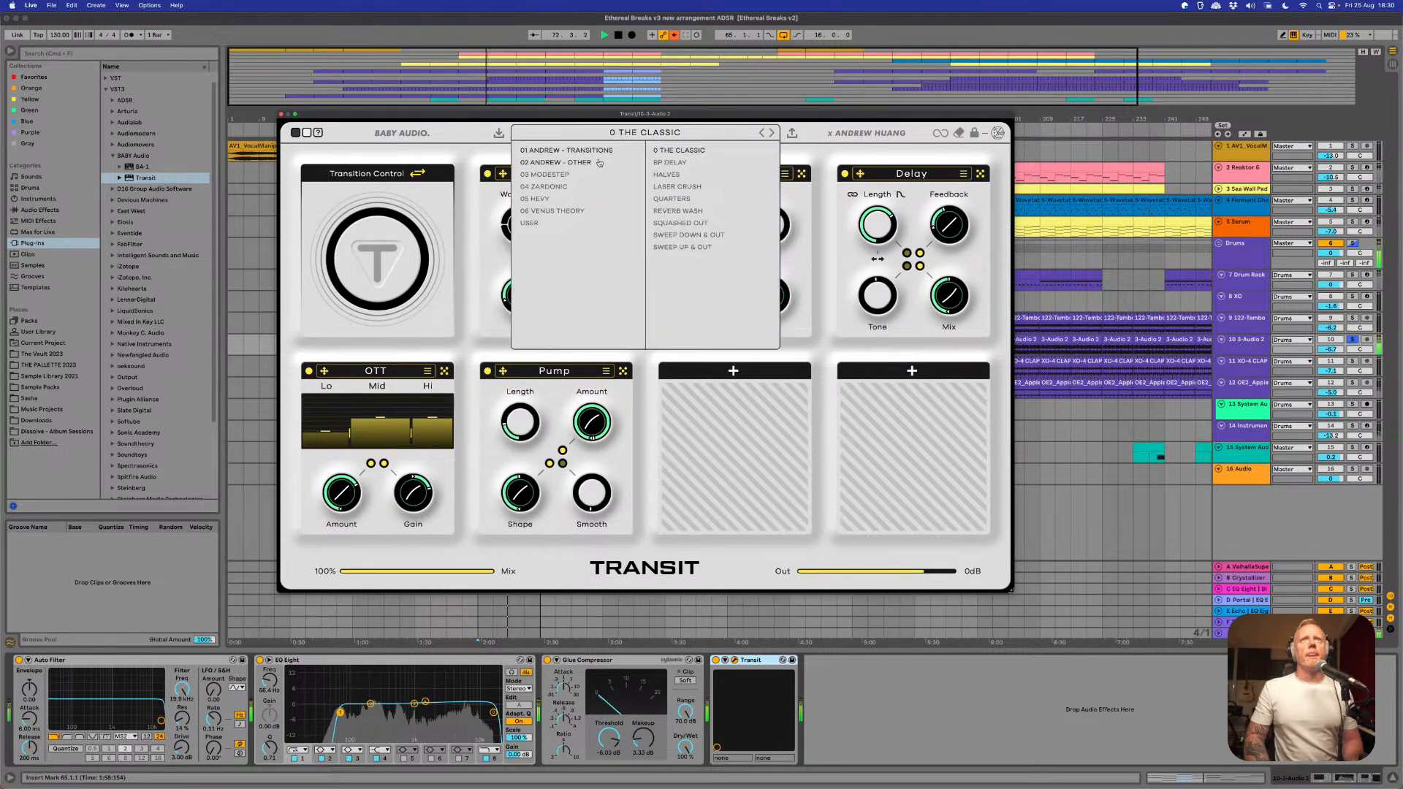
click(557, 164)
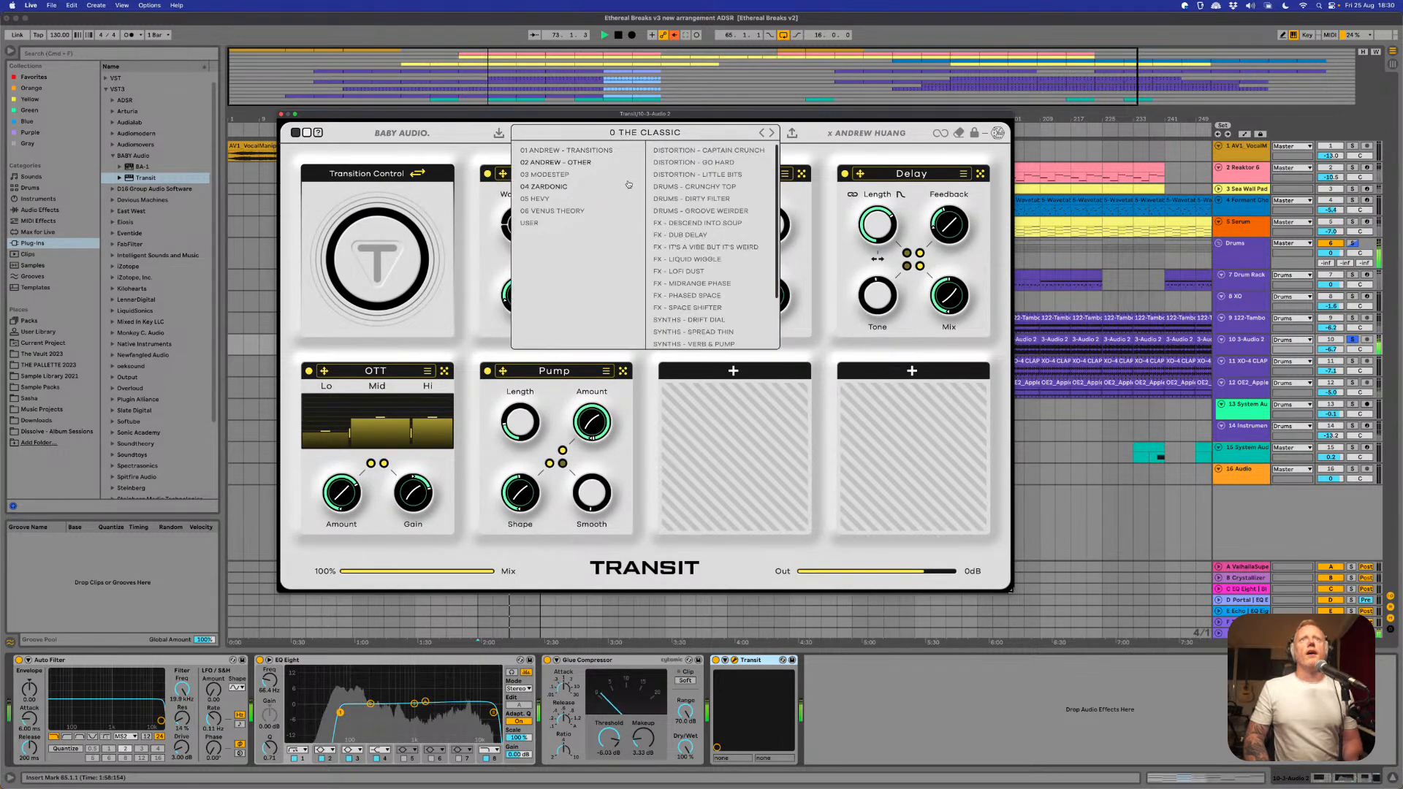
click(725, 162)
drag(374, 232, 377, 221)
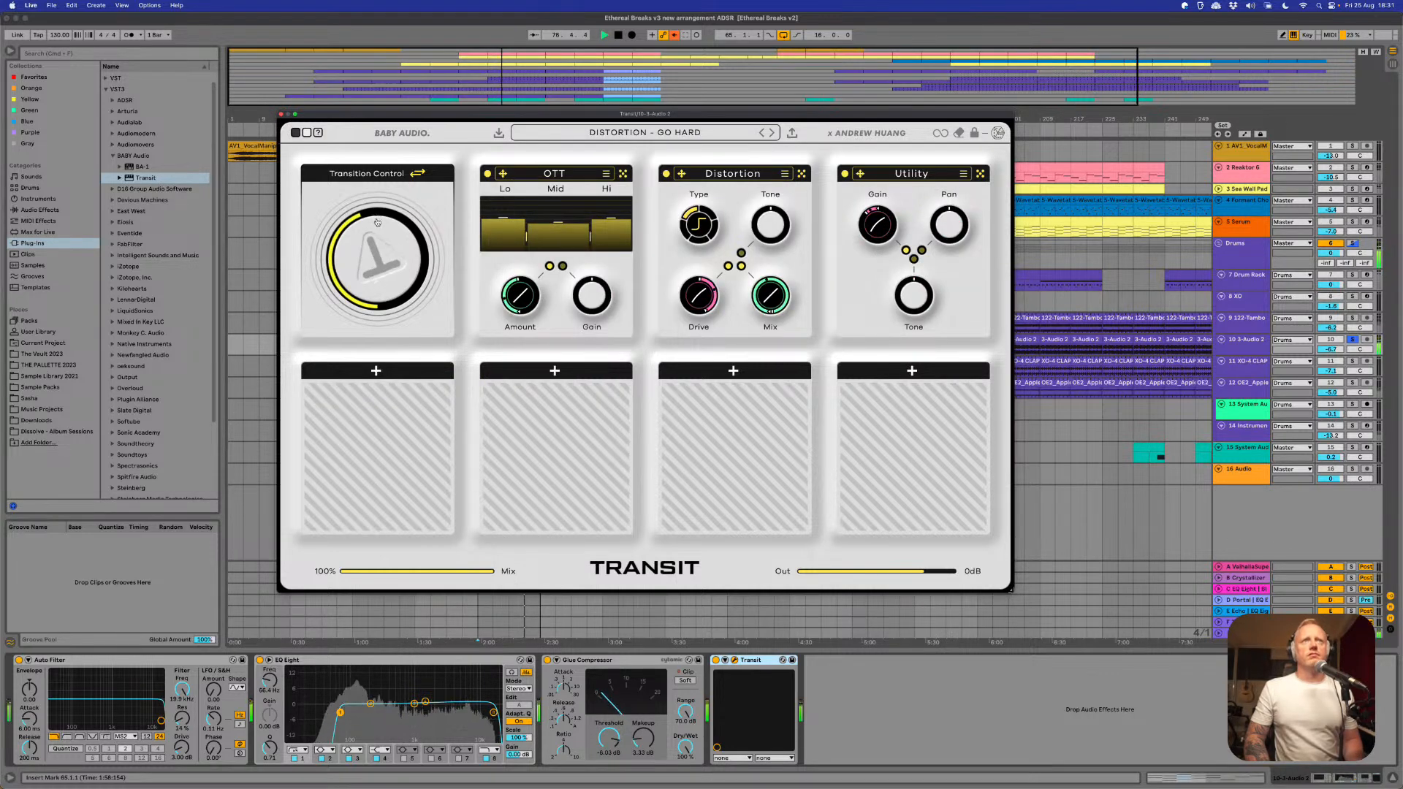
- Audition DISTORTION - CAPTAIN CRUNCH while adjusting Transition Control, and switch to DISTORTION - LITTLE BITS
click(761, 133)
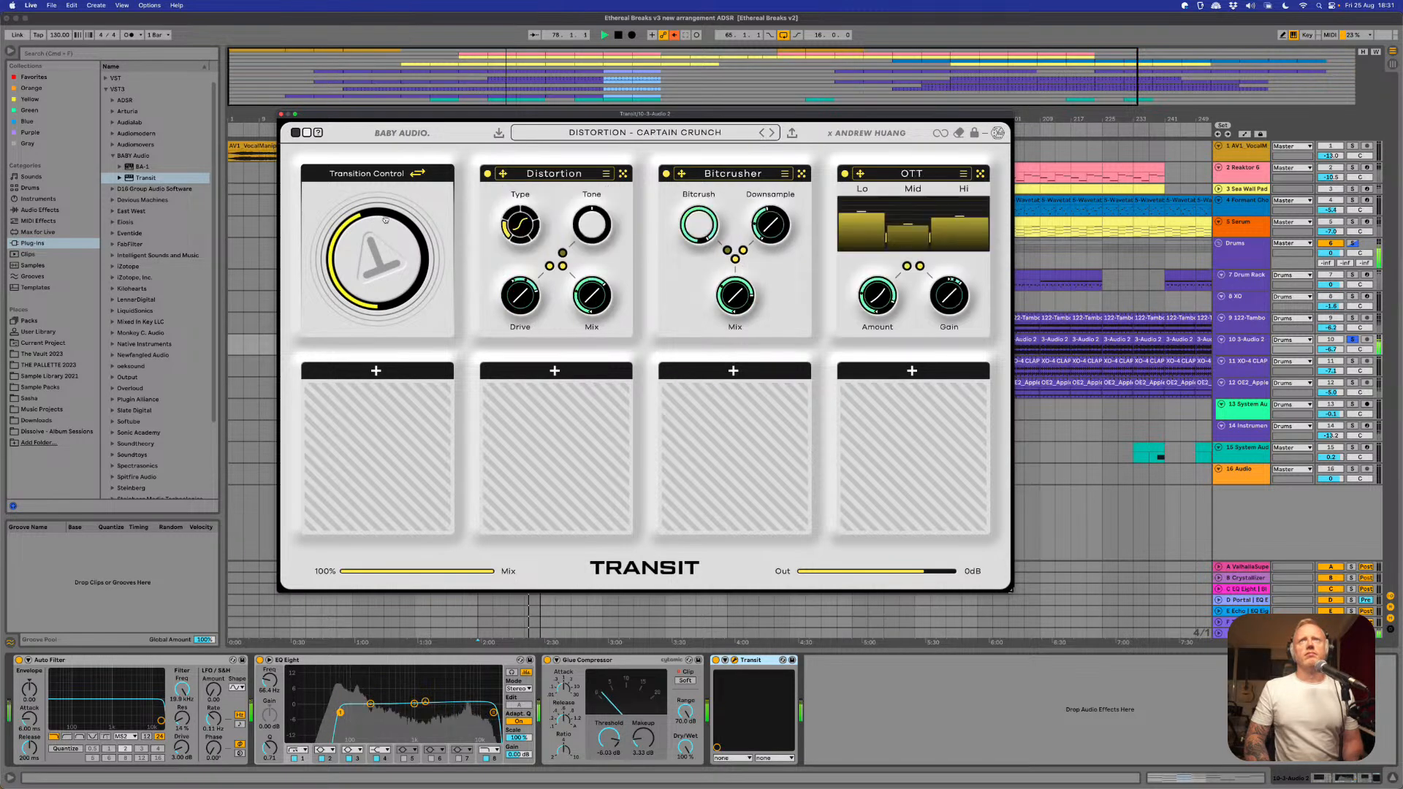
drag(385, 220, 369, 296)
click(771, 133)
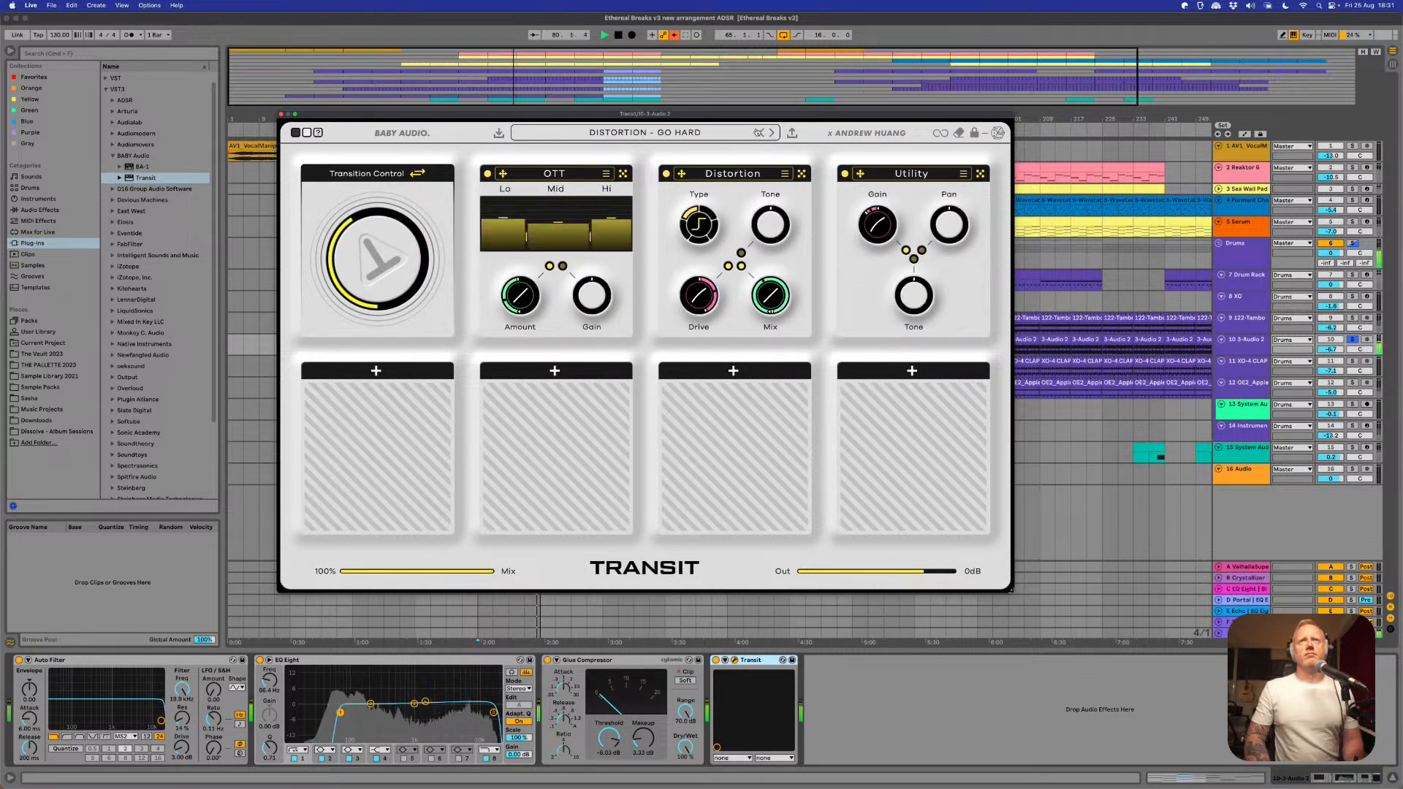
click(771, 133)
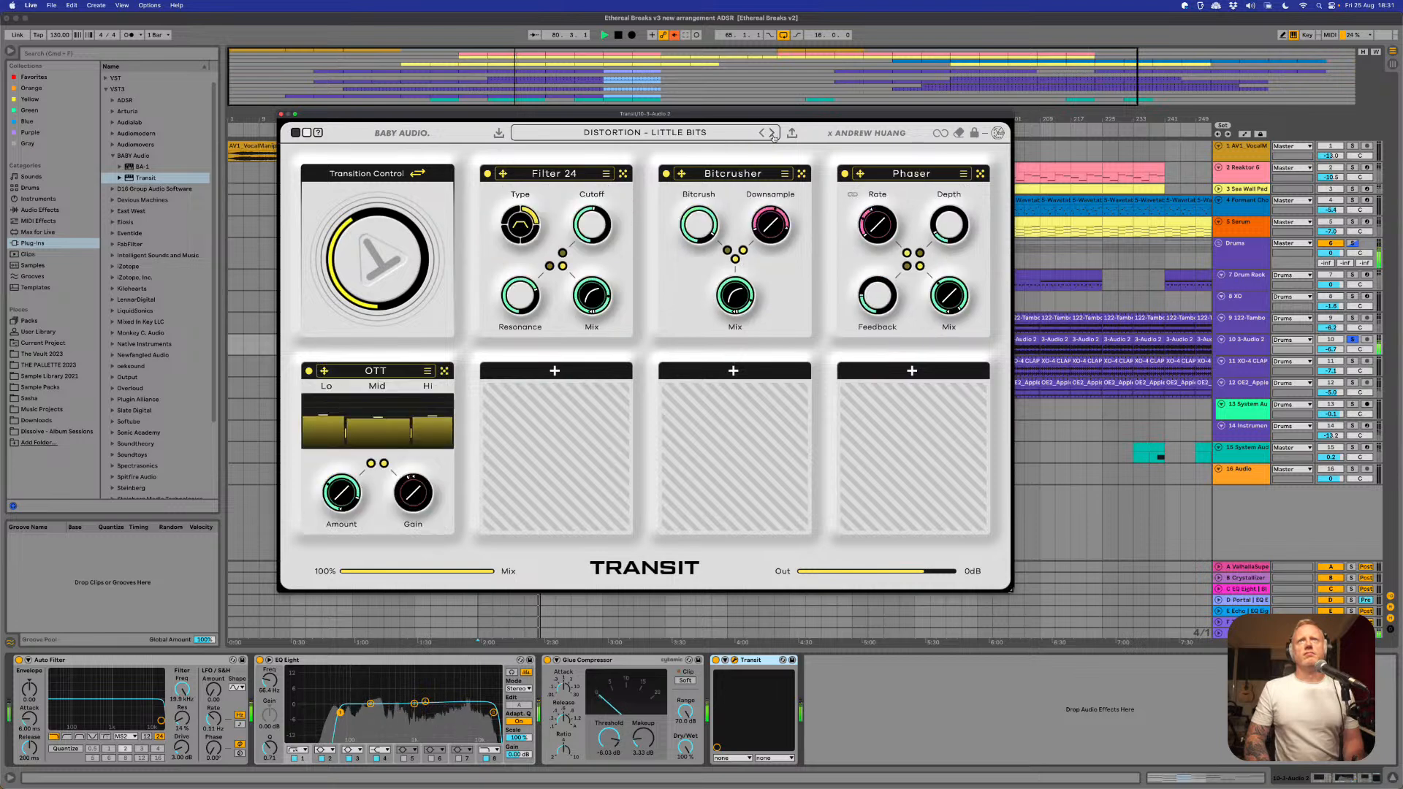
- From the USER presets, try DARK MODE - ADSR_TRANSIT and replace it with DRUMS DESTROYER - ADSR_TRANSIT
click(732, 133)
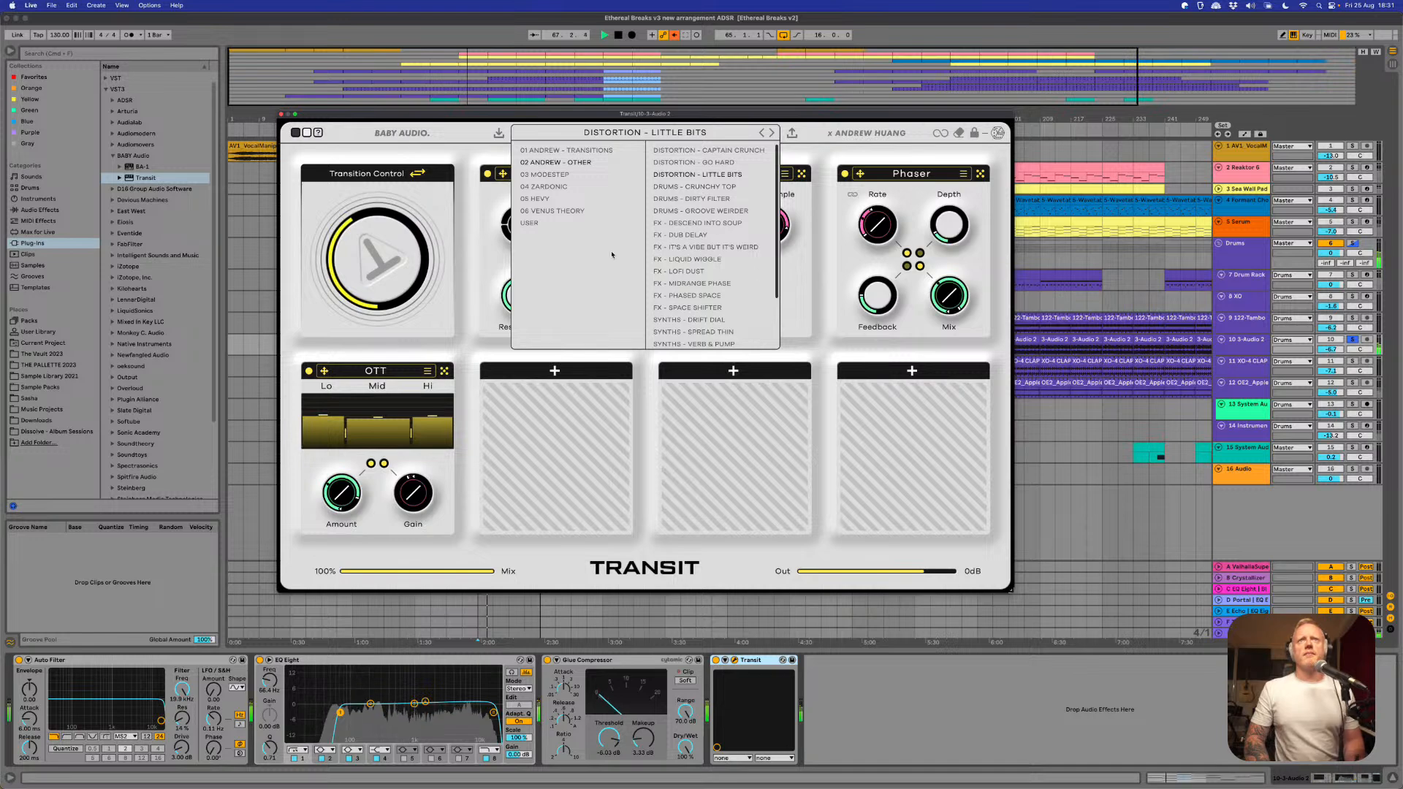
click(542, 223)
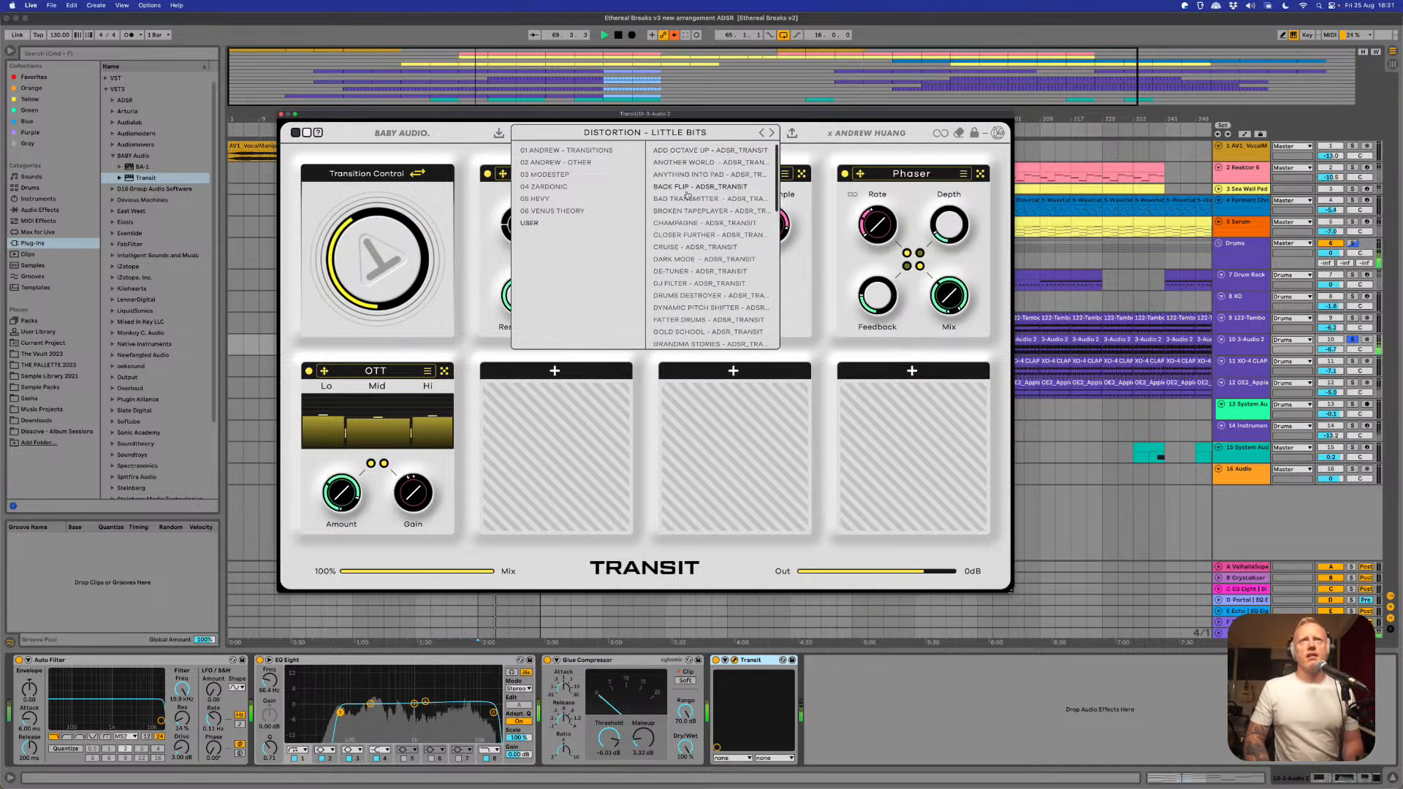
click(692, 261)
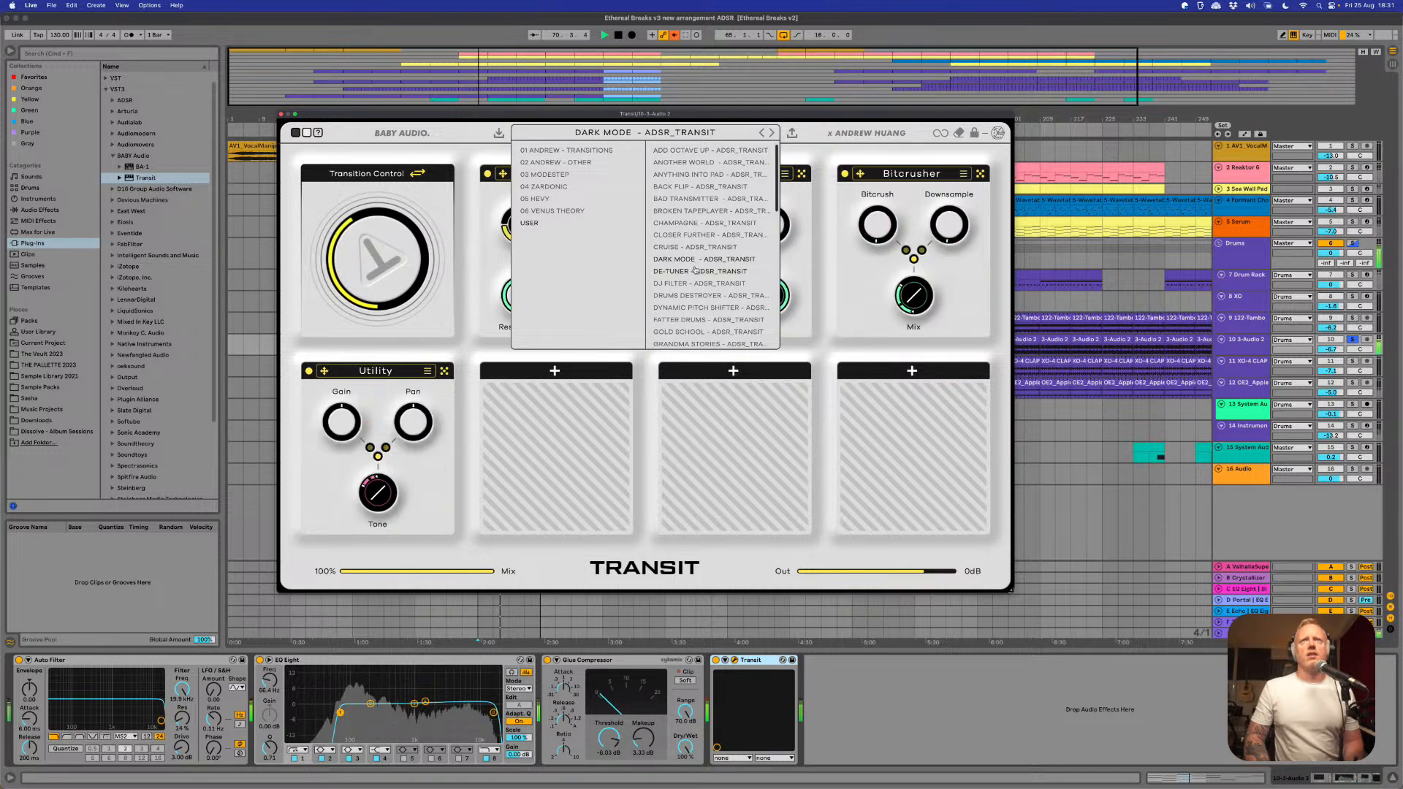
click(698, 296)
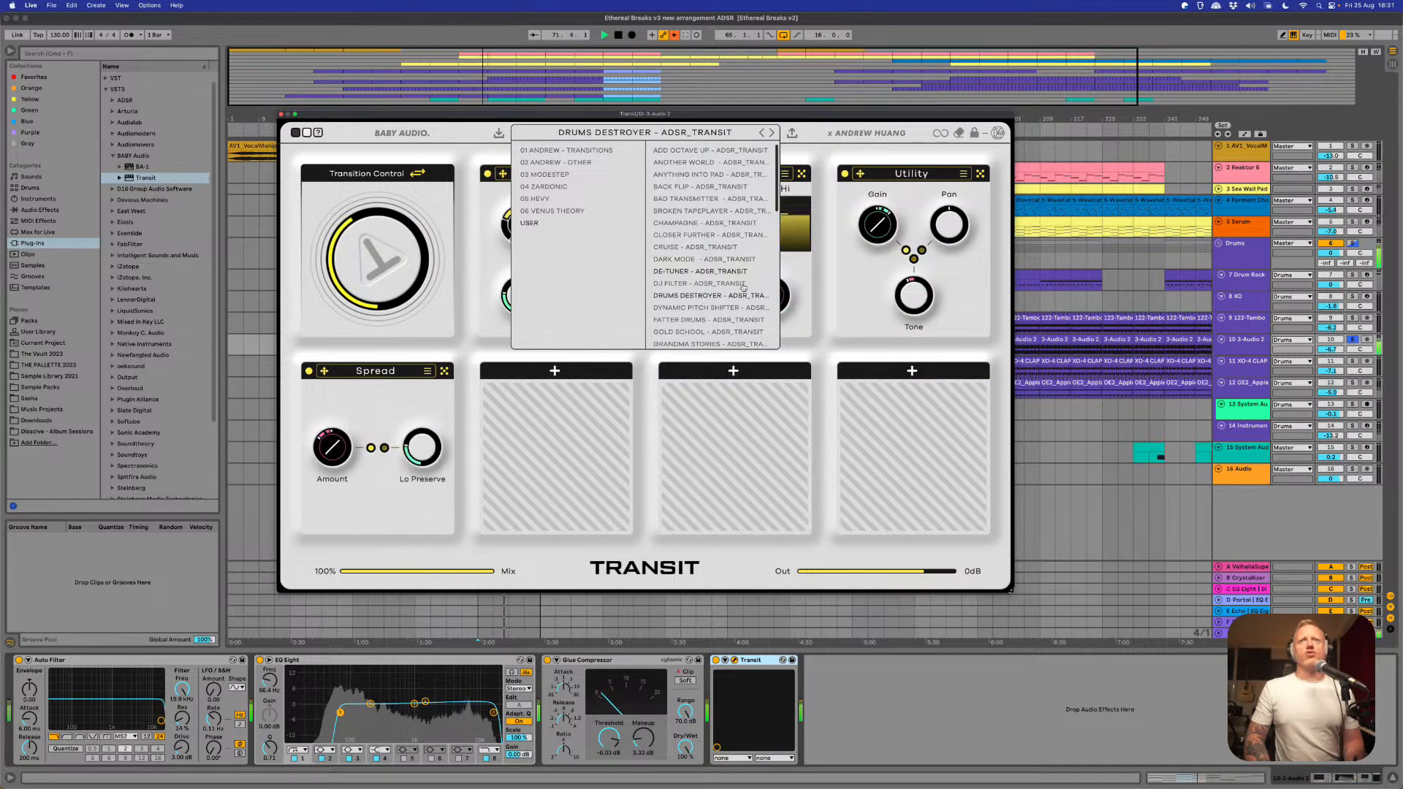
- Sweep Transition Control up to just below maximum and solo the 7 Drum Rack track alongside 3-Audio 2
drag(325, 235, 375, 209)
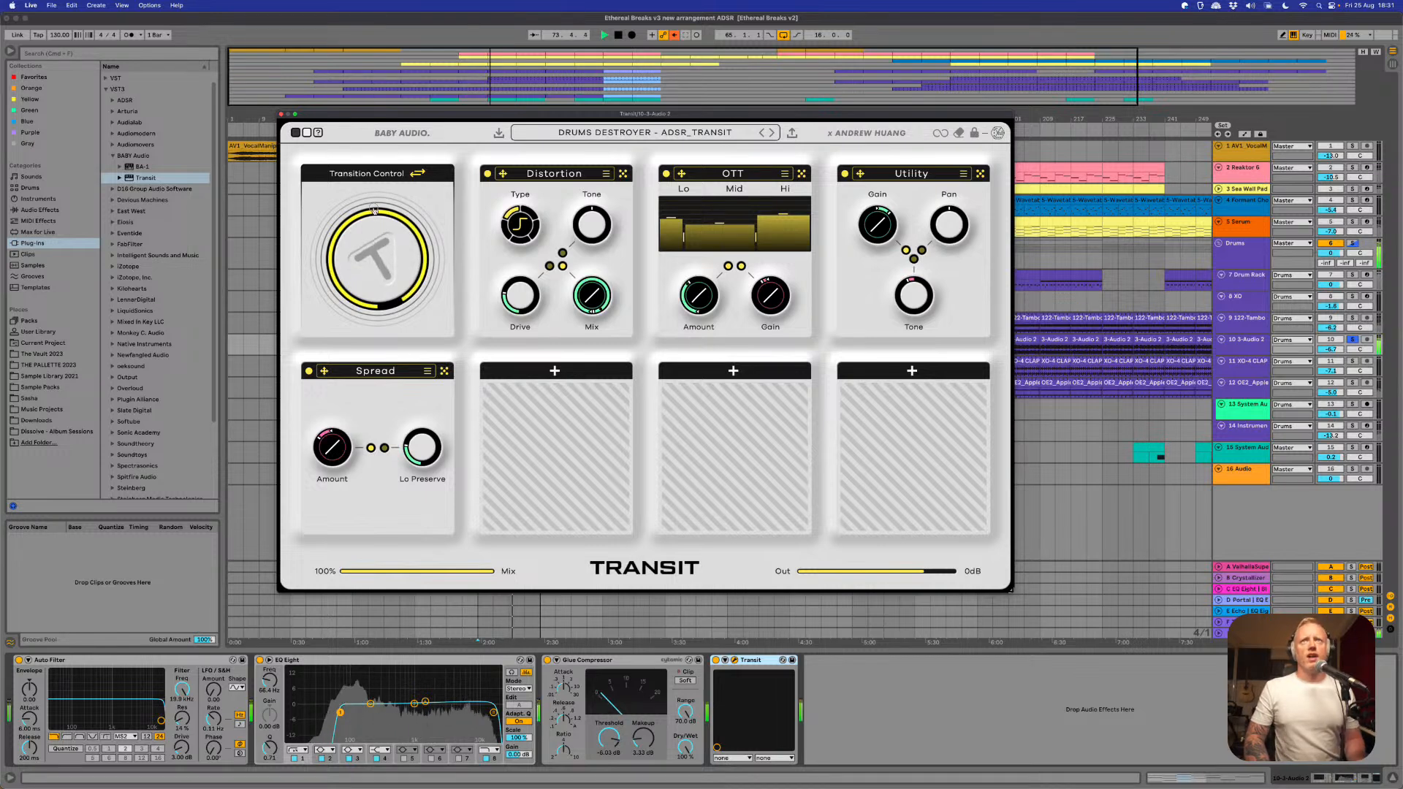
drag(371, 270, 376, 253)
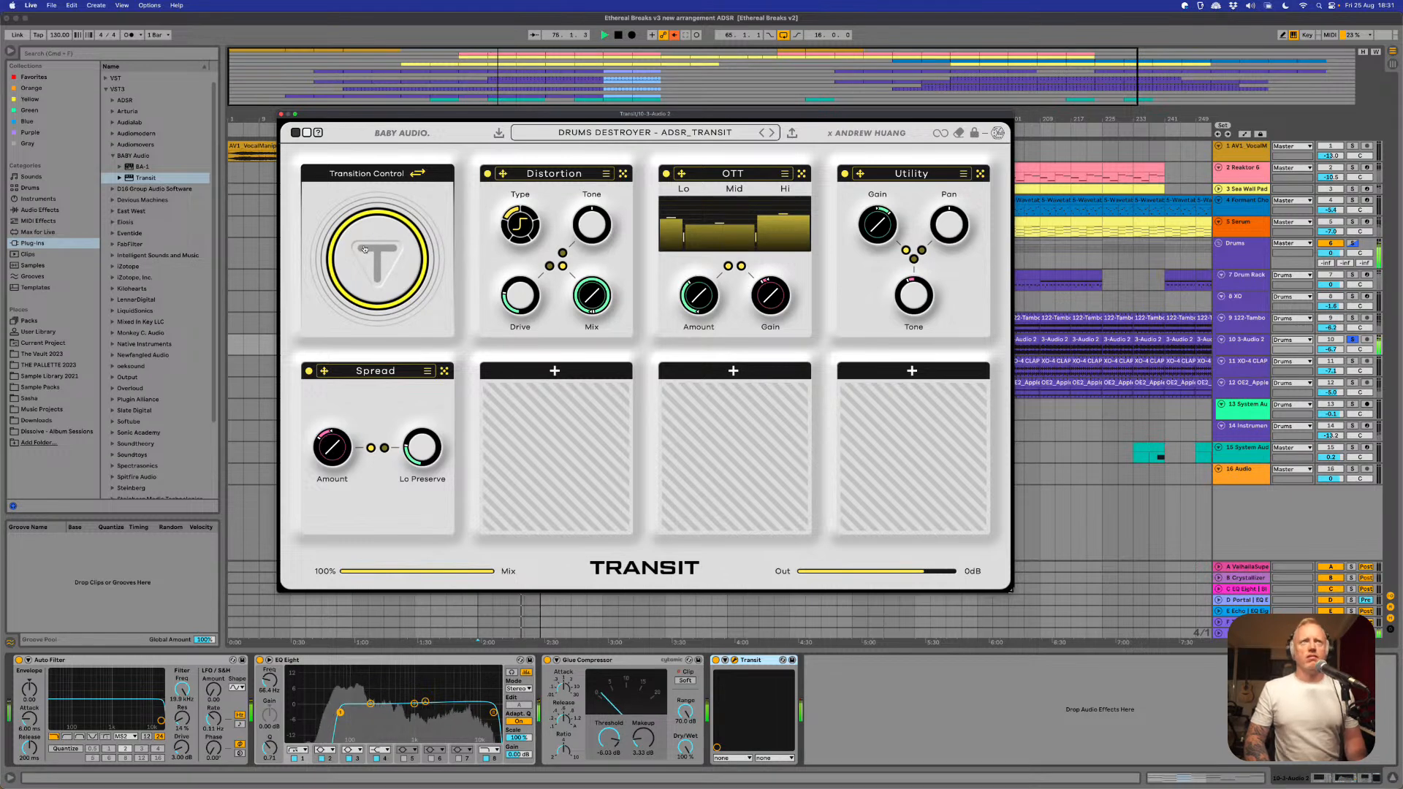
drag(365, 249, 381, 255)
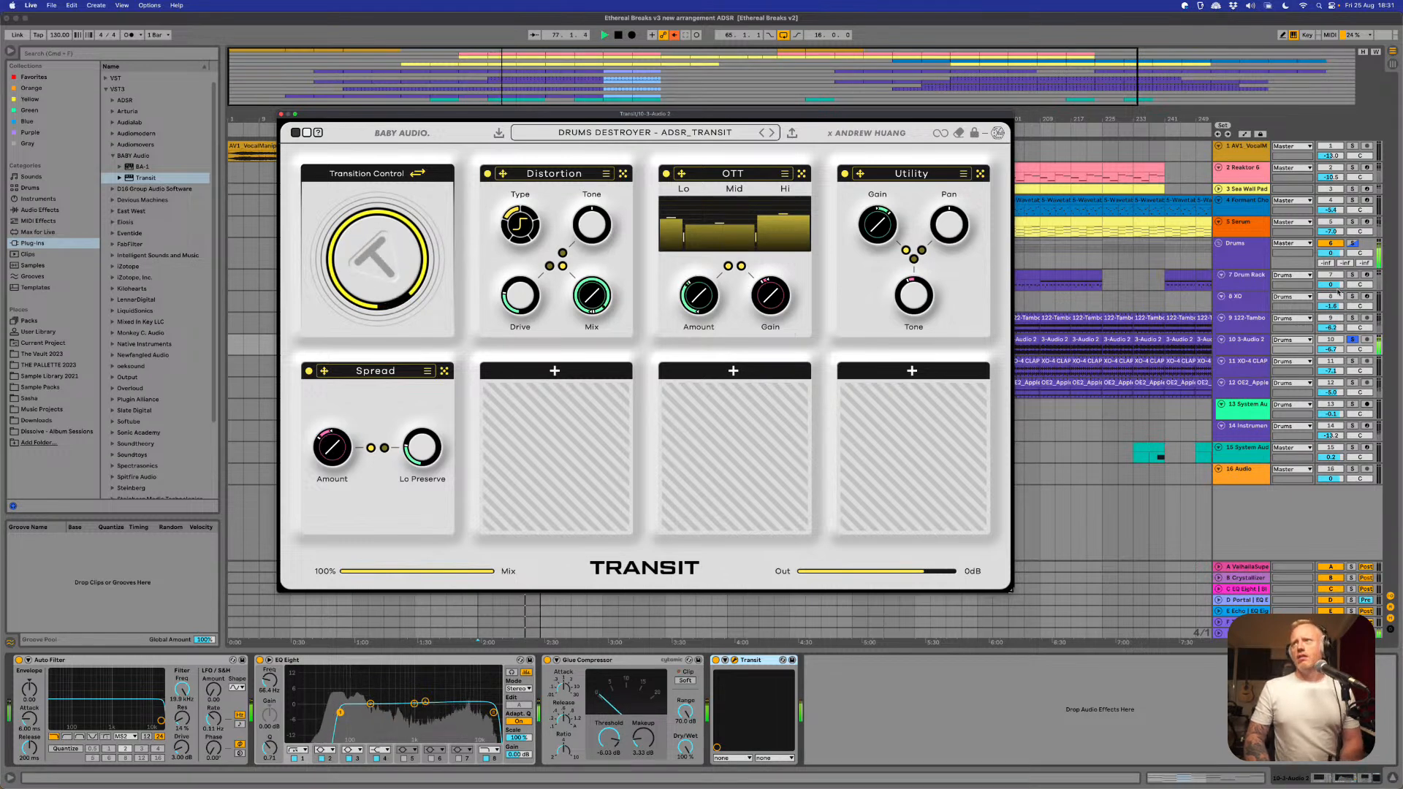
super+click(1352, 276)
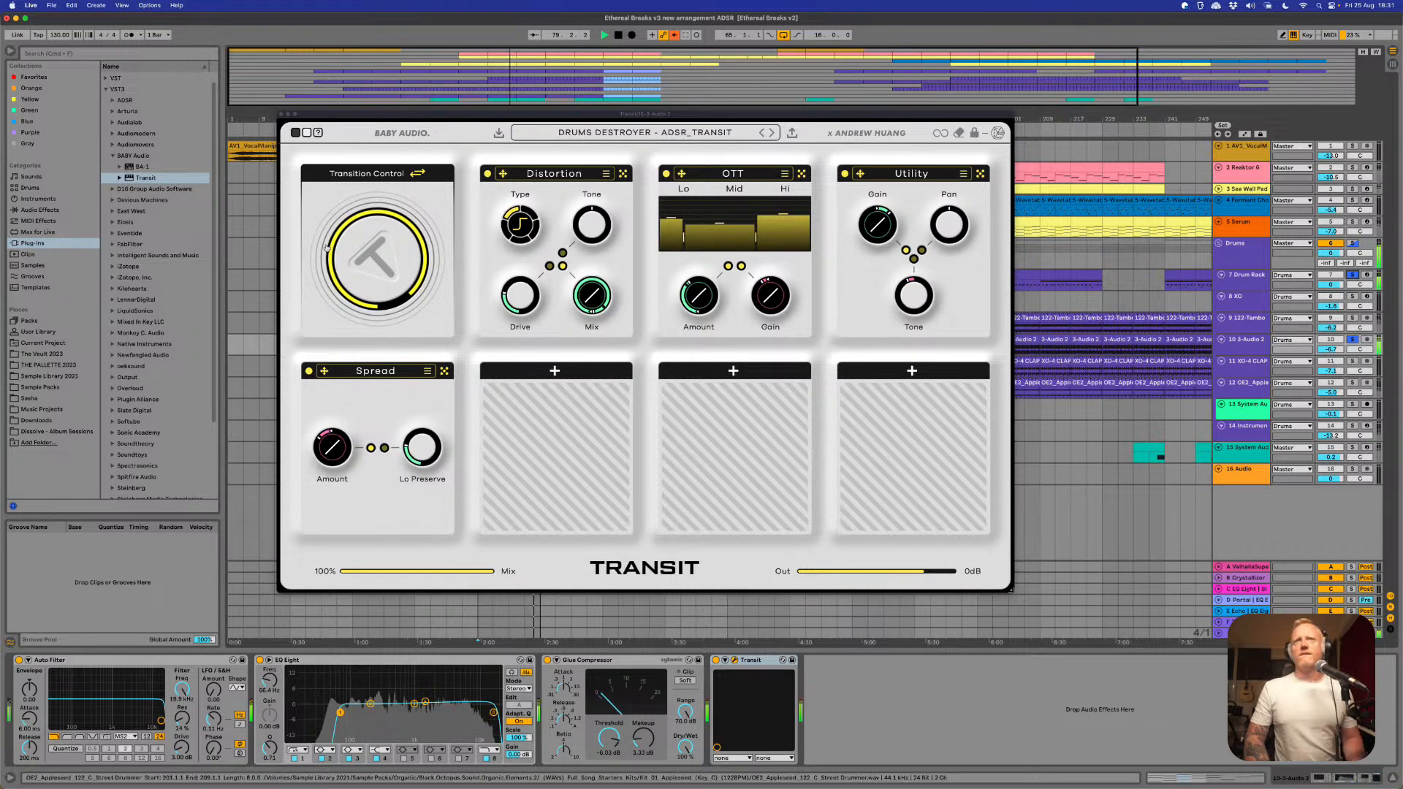
- Fold the Transit device on 3-Audio 2 and move it in front of the Glue Compressor
click(716, 661)
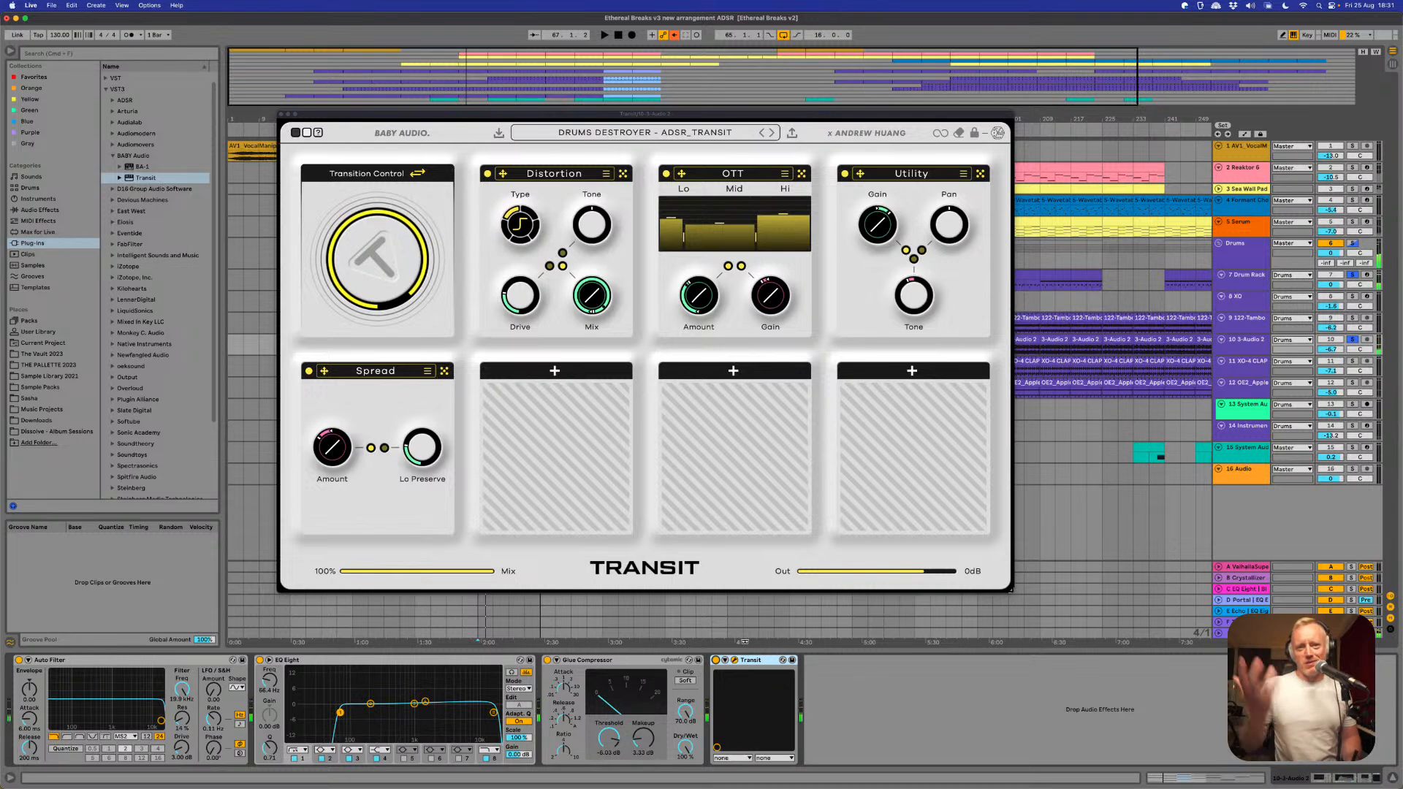
double_click(751, 662)
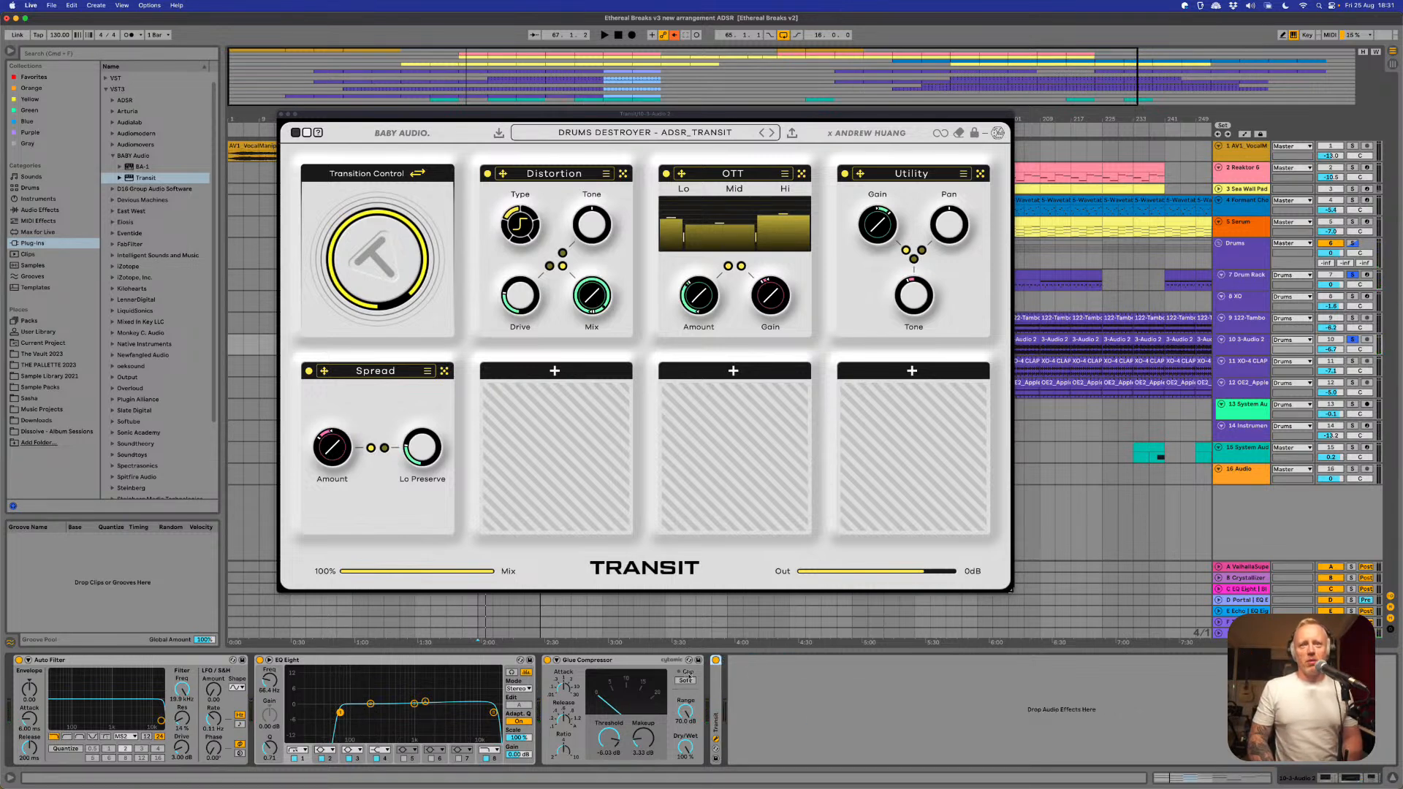
drag(715, 661, 555, 653)
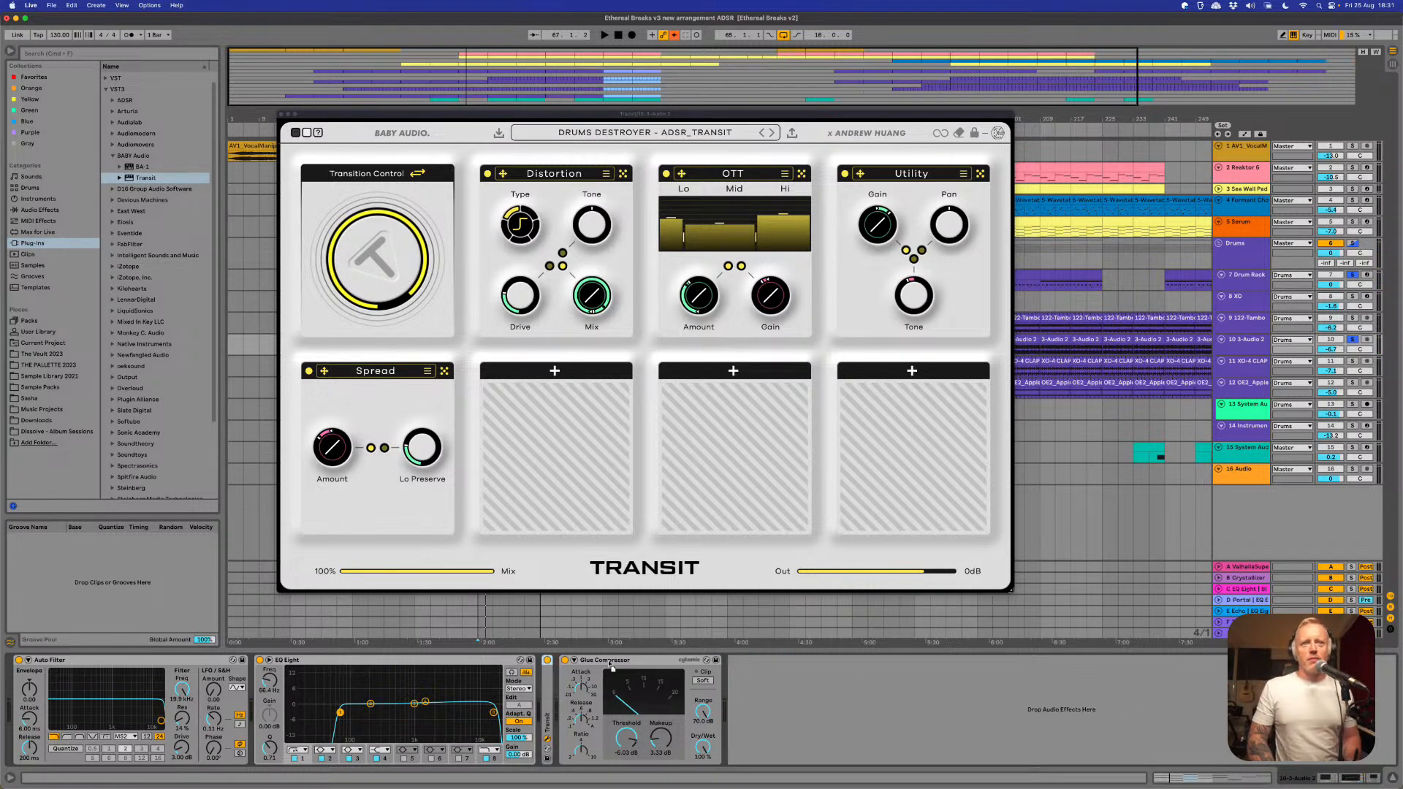
- Play the soloed drums while lowering Transition Control, and close the Transit window
key(space)
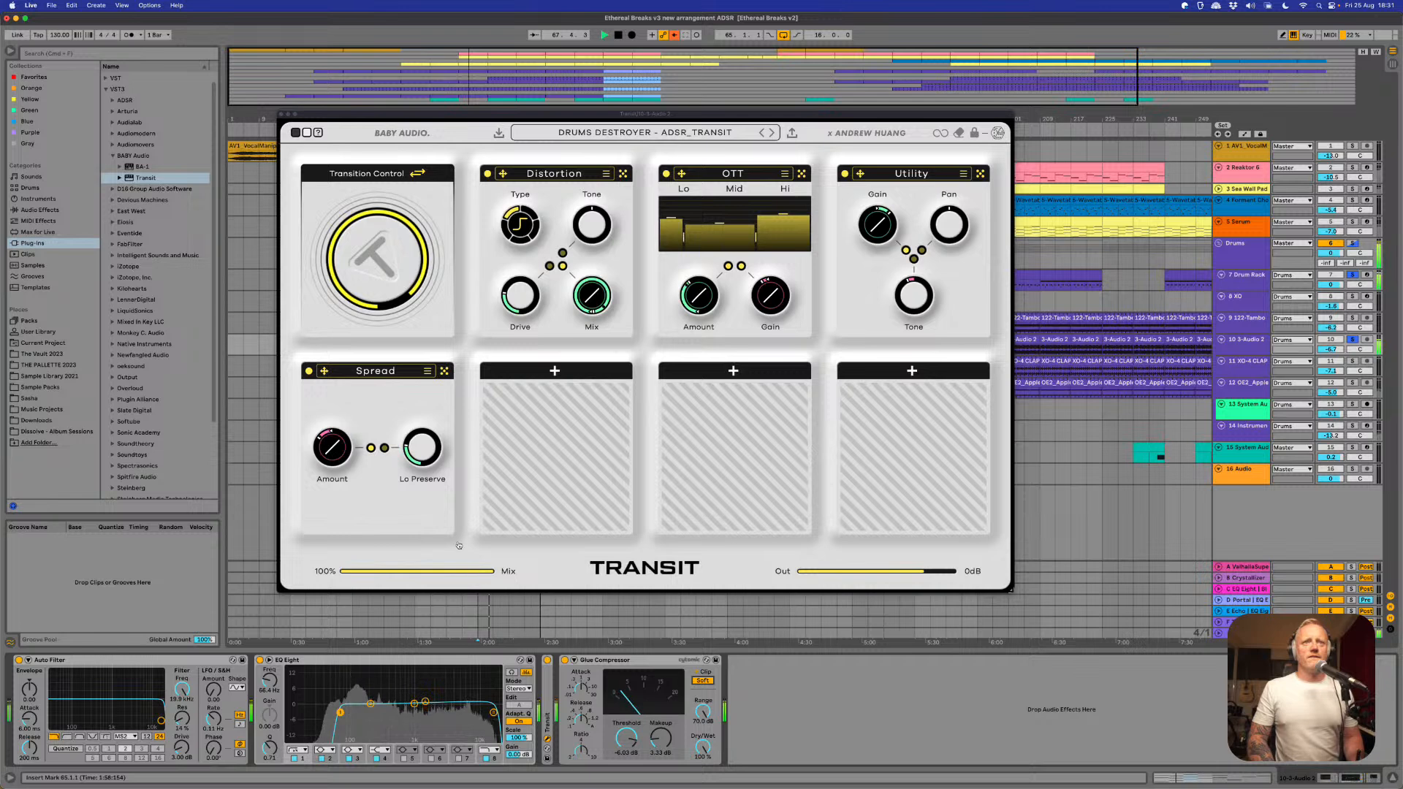
drag(380, 274, 380, 263)
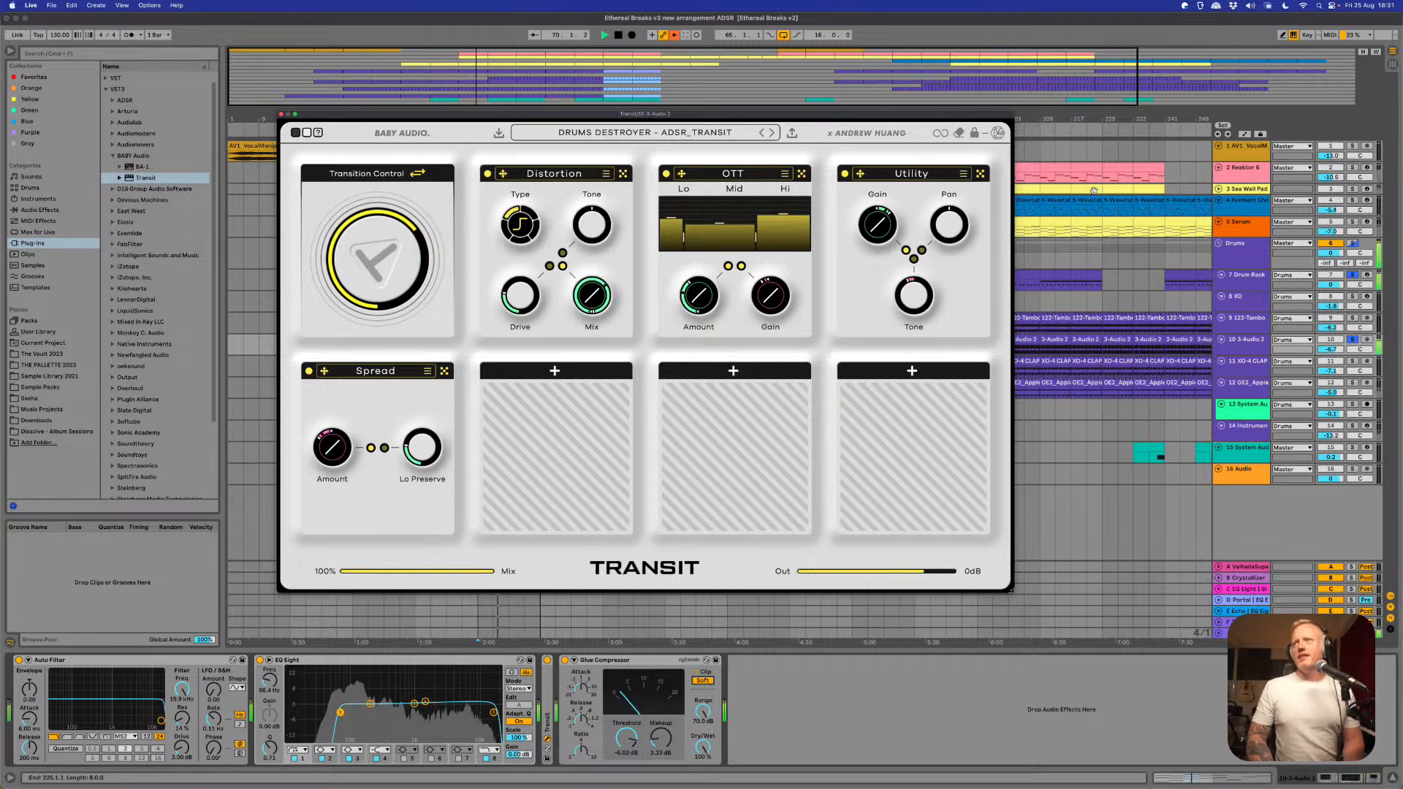
click(281, 116)
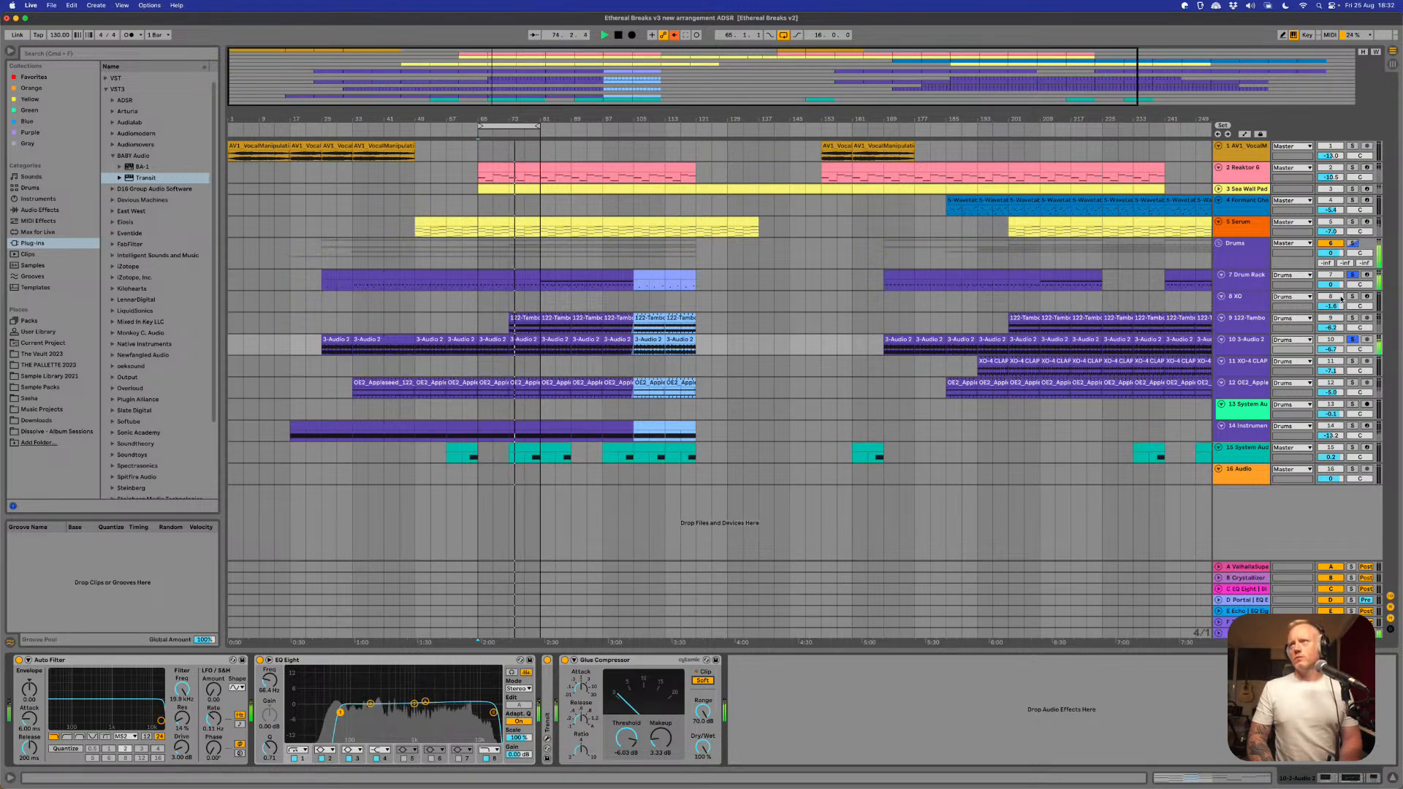
- Solo the 9 122-Tambo track and the Drums group, and unfold the Transit device on 3-Audio 2
click(1353, 318)
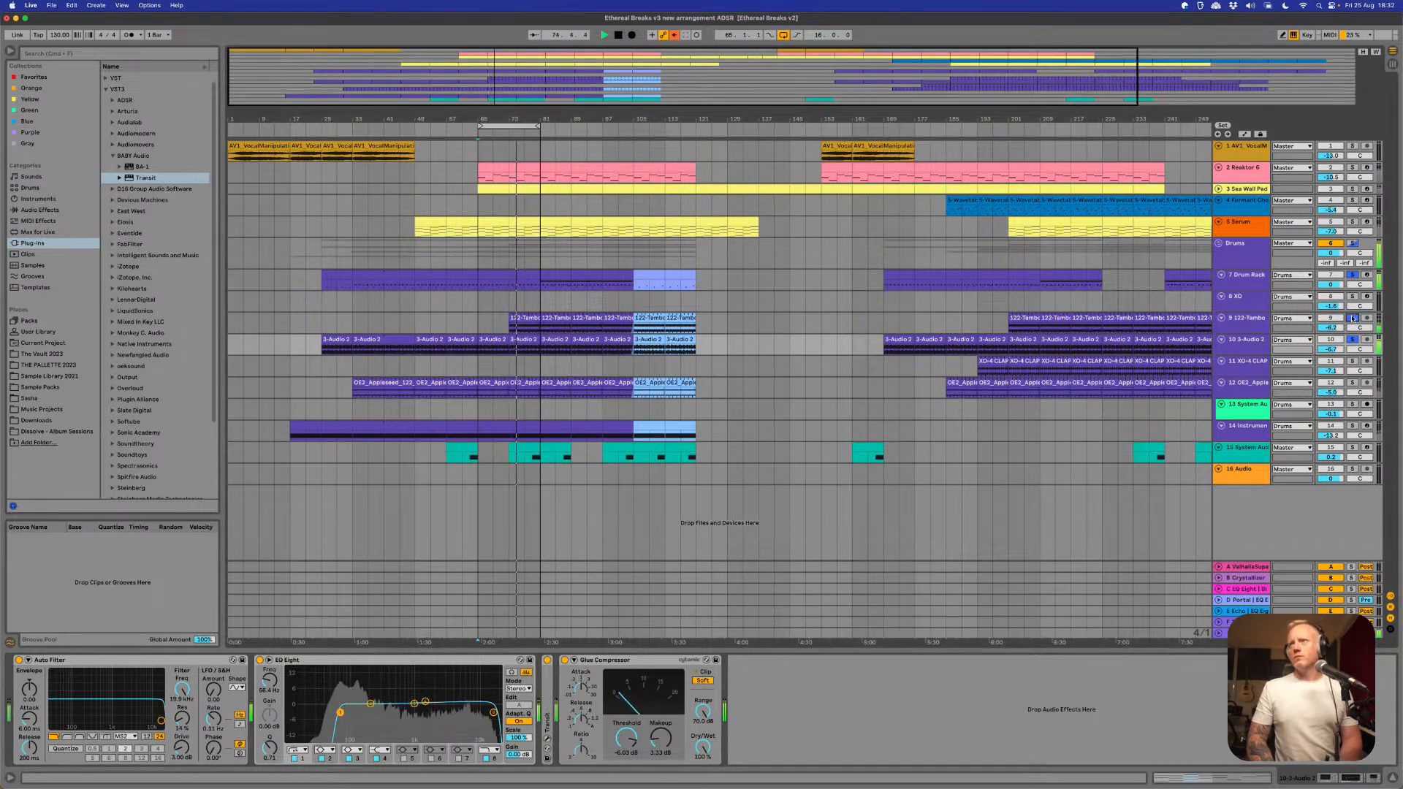
click(1352, 243)
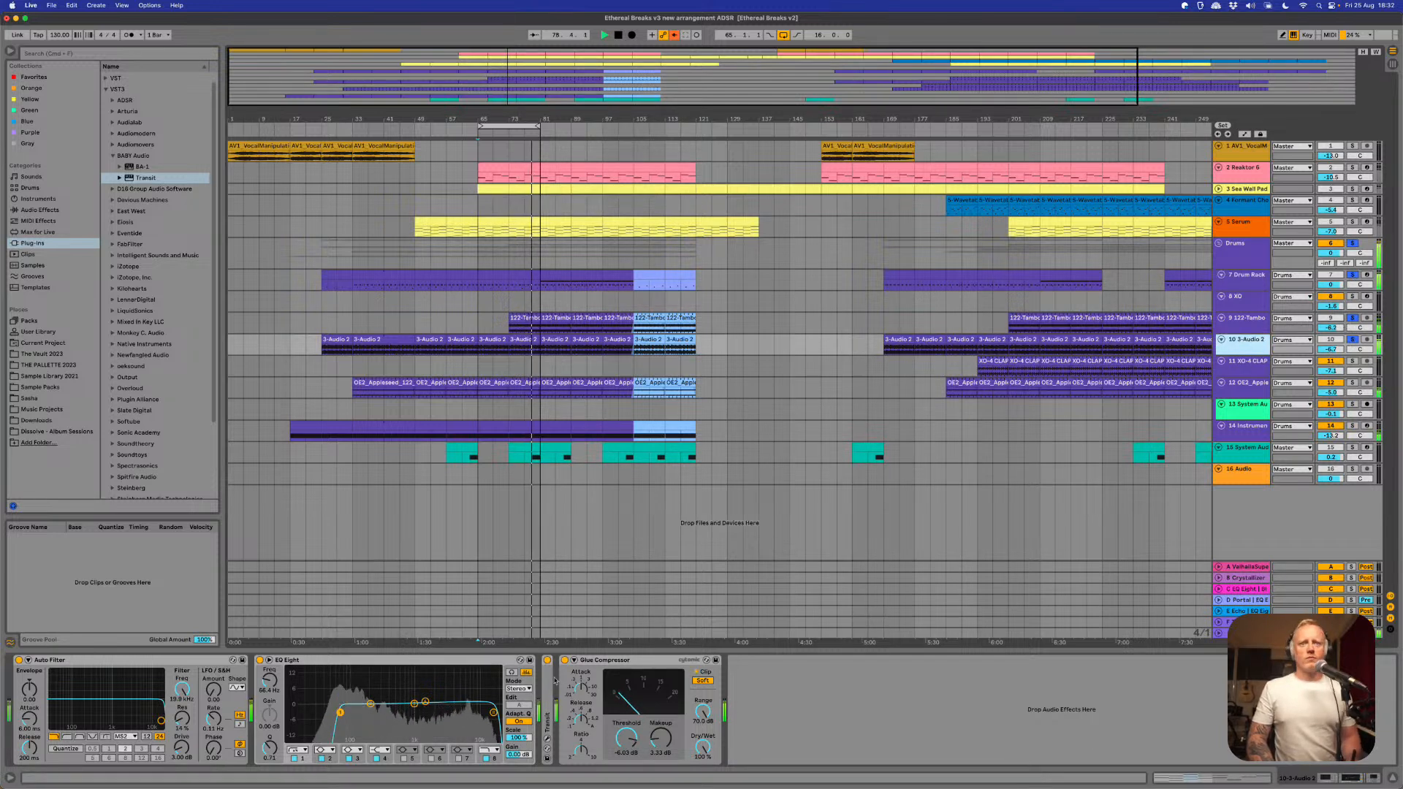
drag(554, 680, 552, 680)
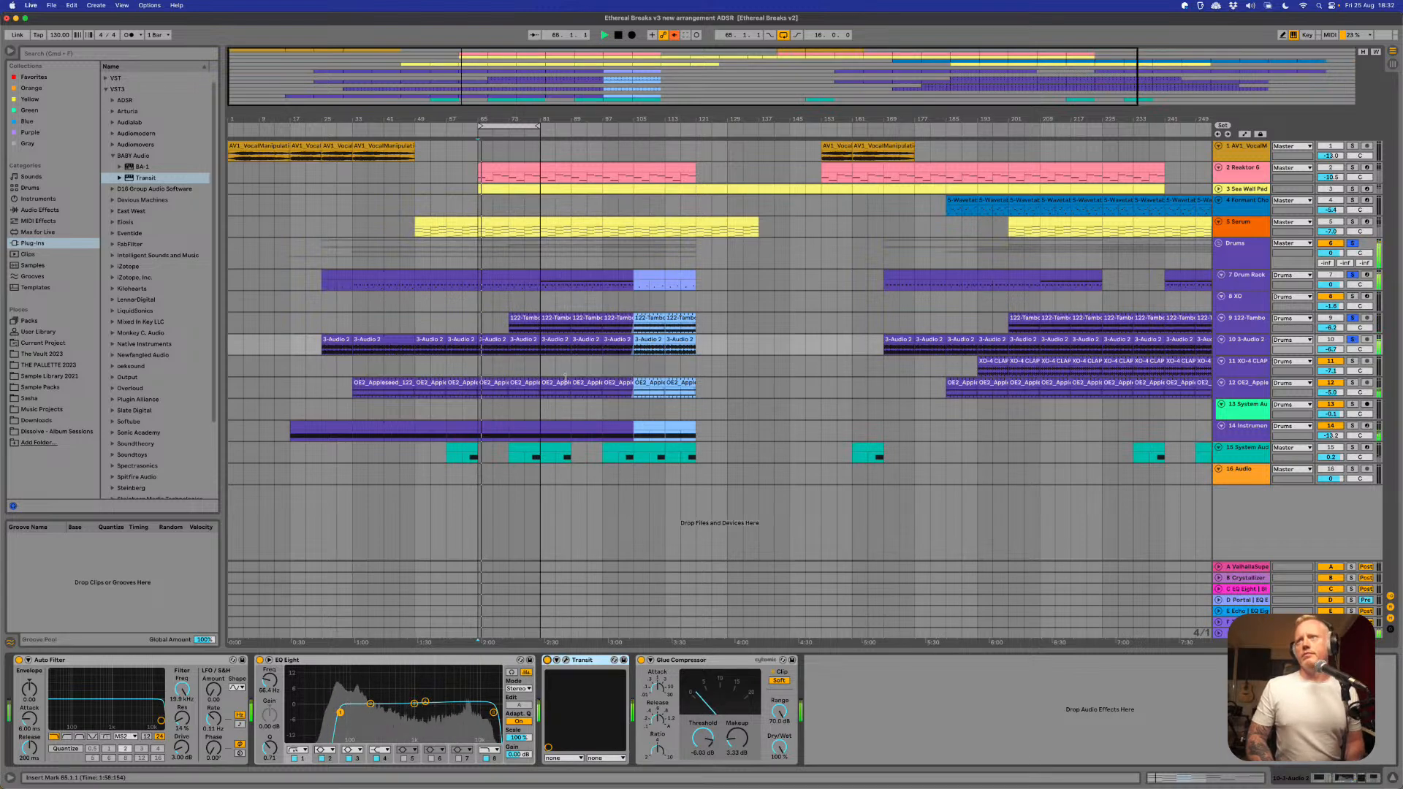
- Stop playback and clear the solos on the drum tracks
key(space)
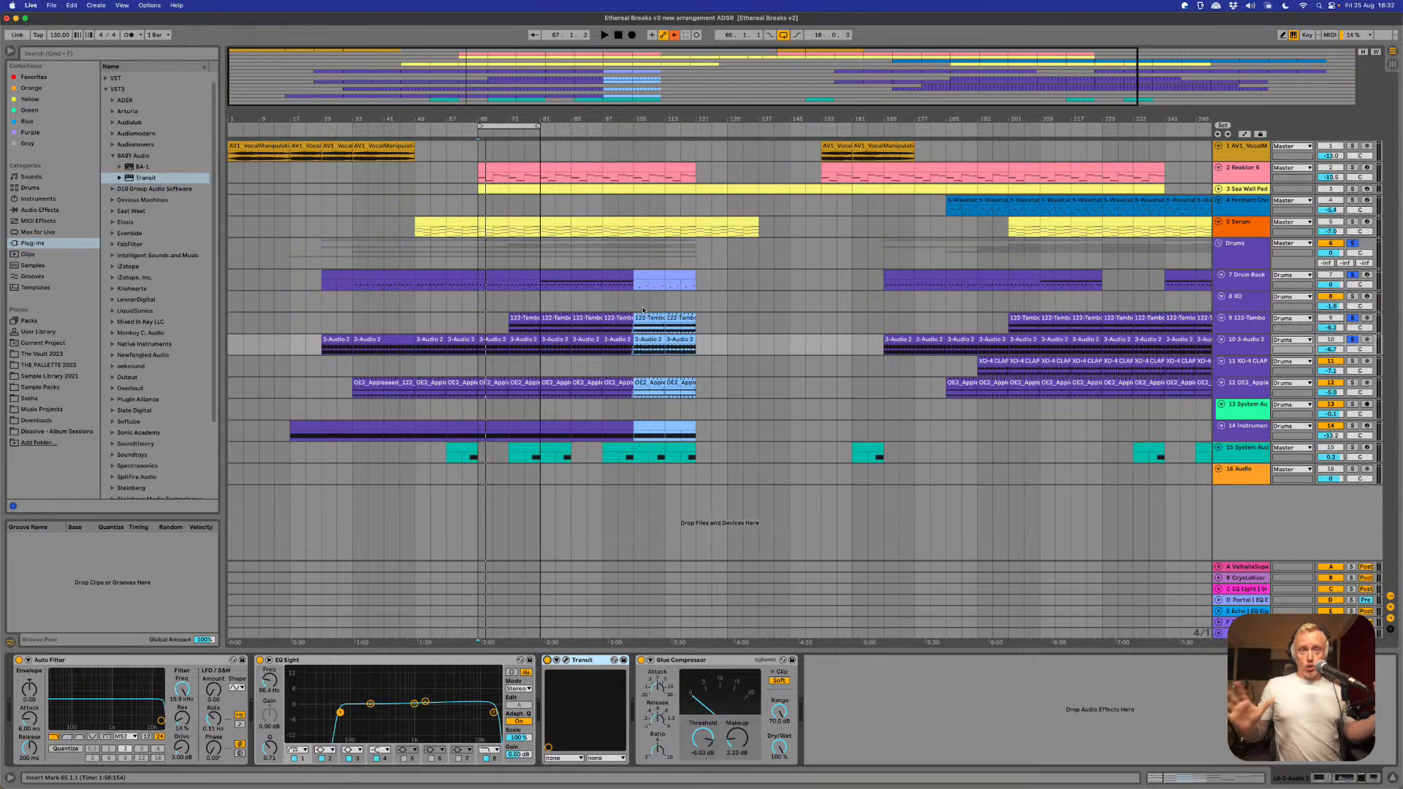
click(1352, 339)
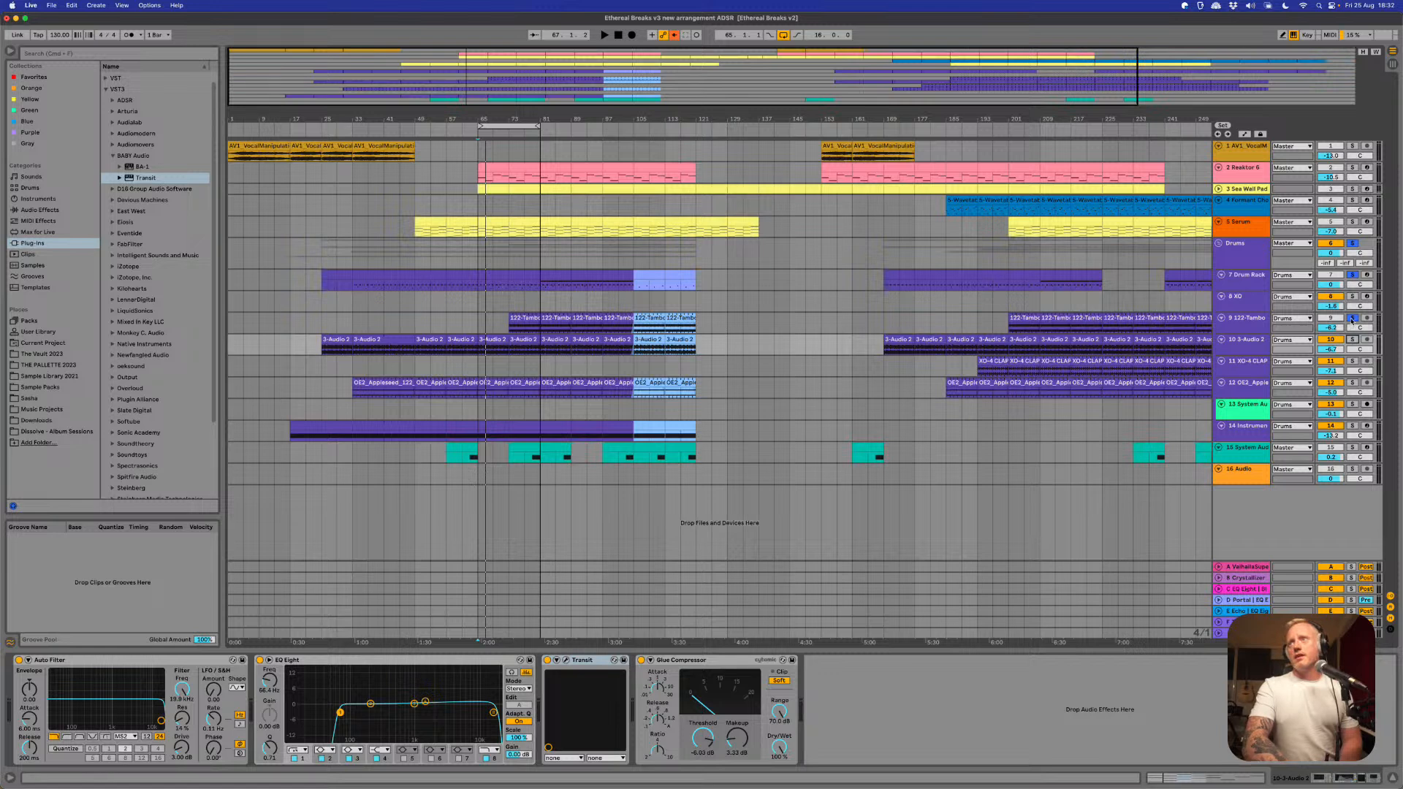
click(1352, 318)
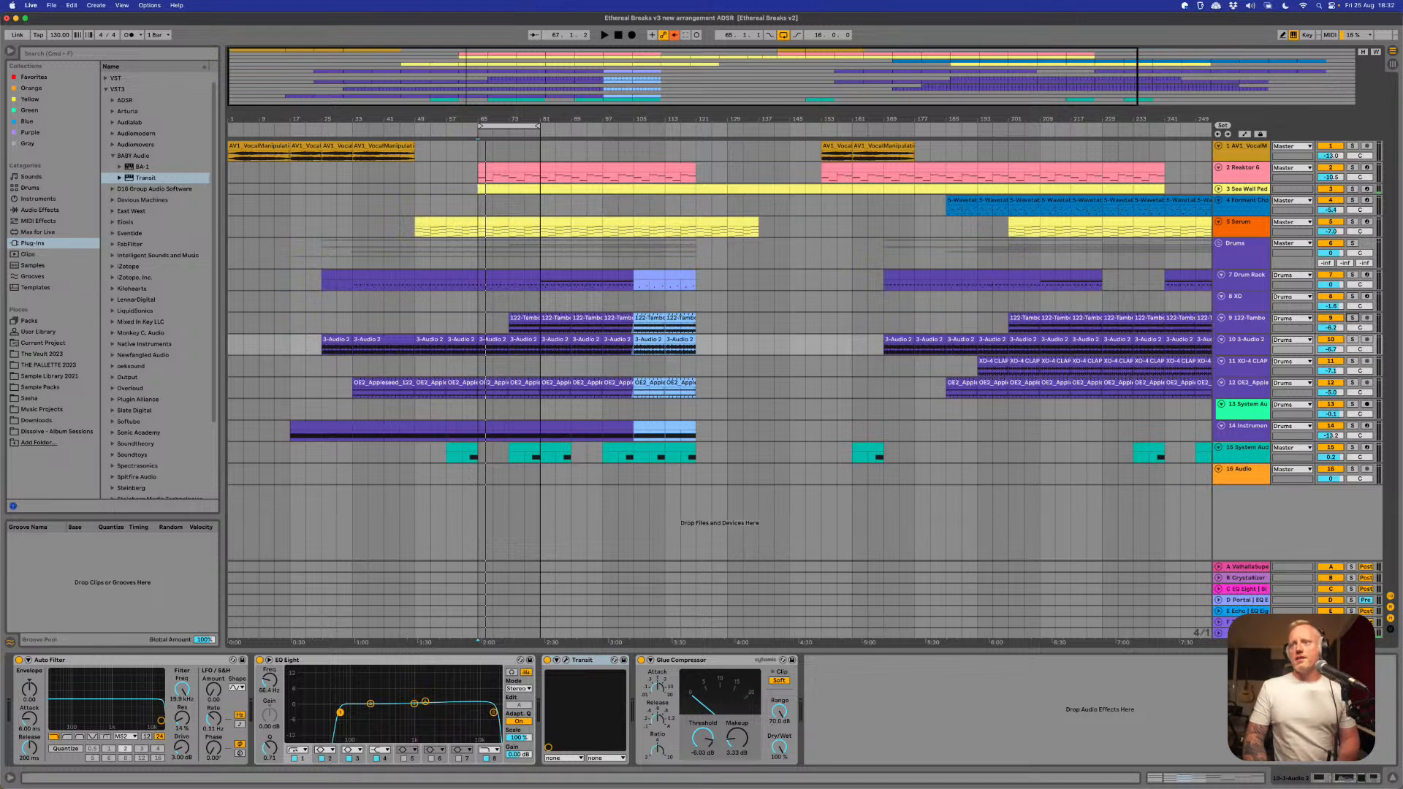
- Open the Transit plug-in on the Transit return track and move its window up over the arrangement
click(1245, 622)
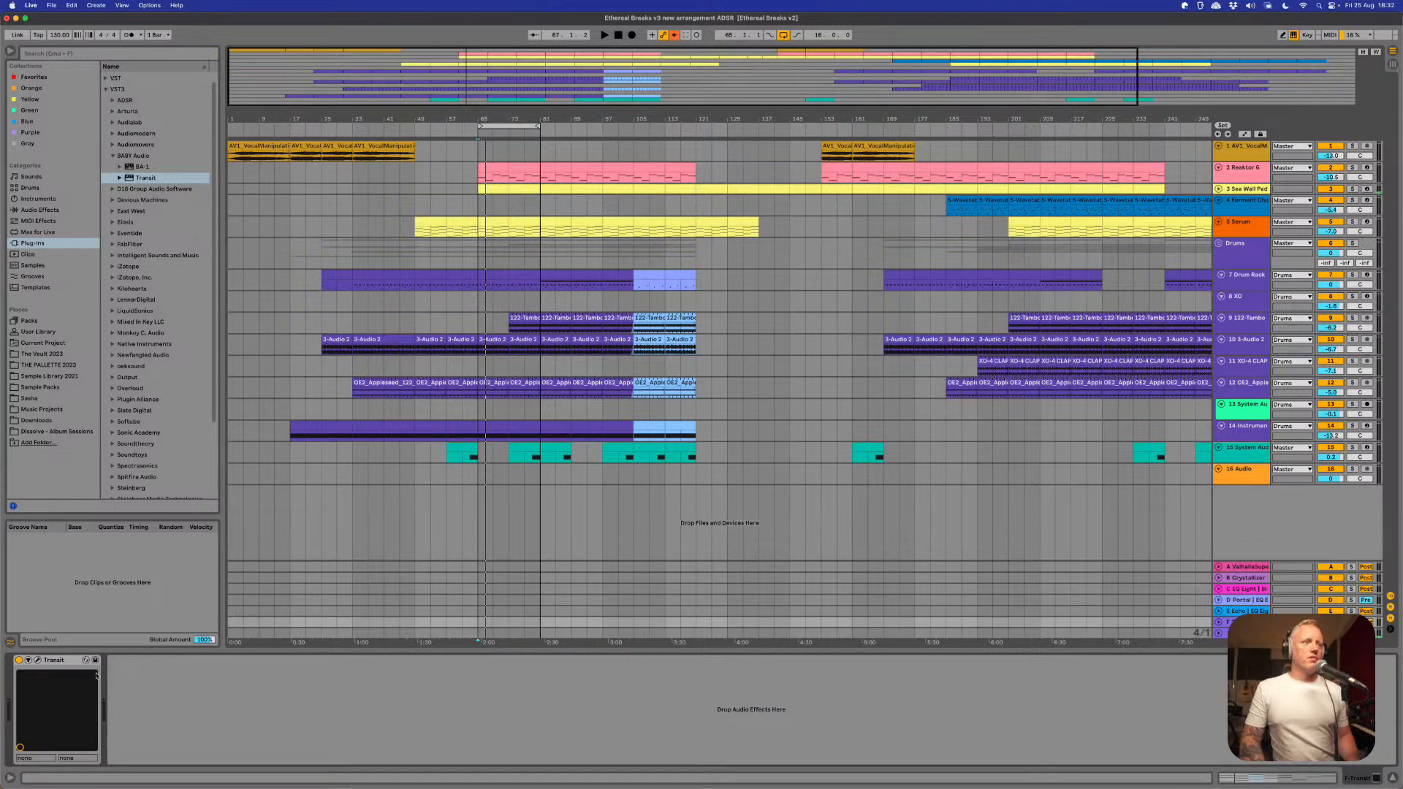
click(38, 661)
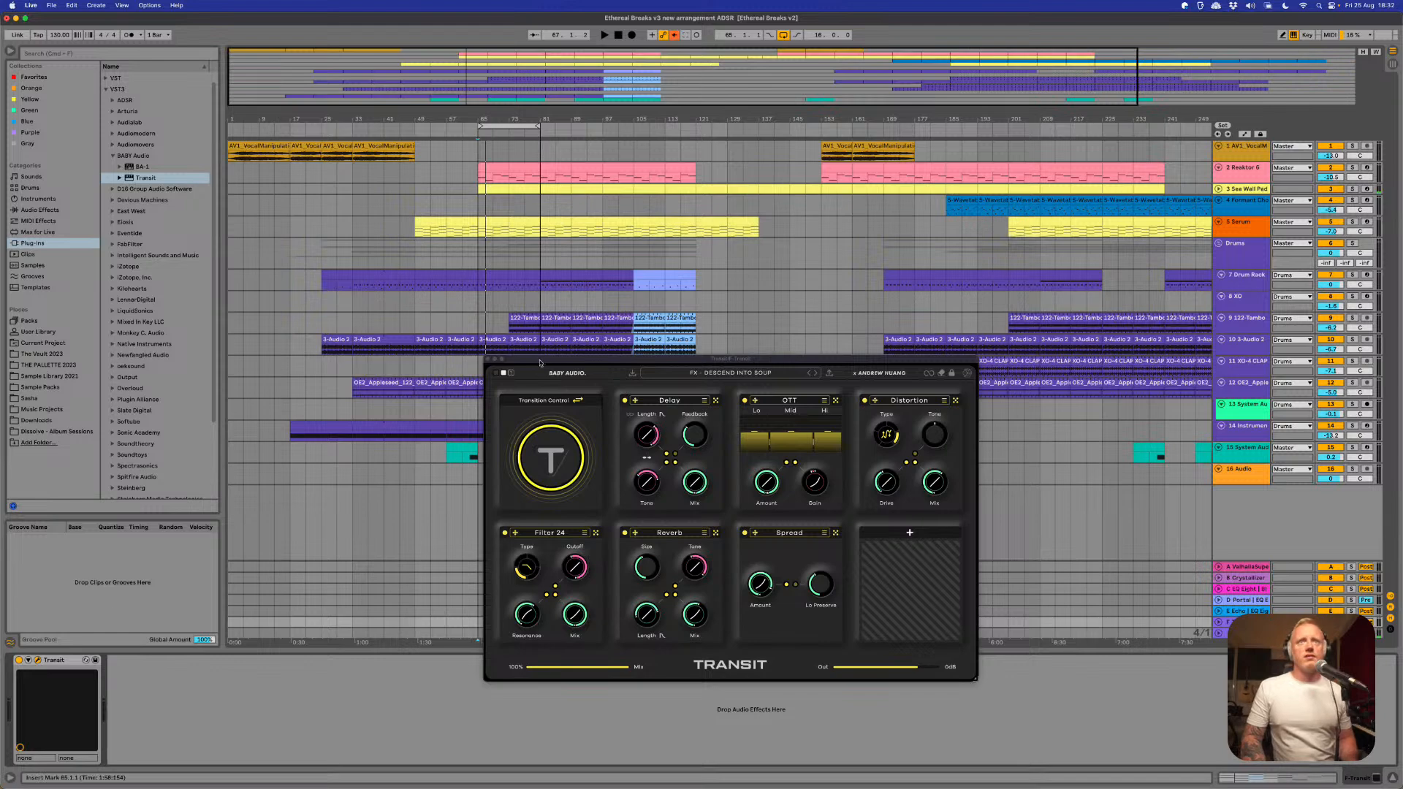
drag(524, 365, 288, 141)
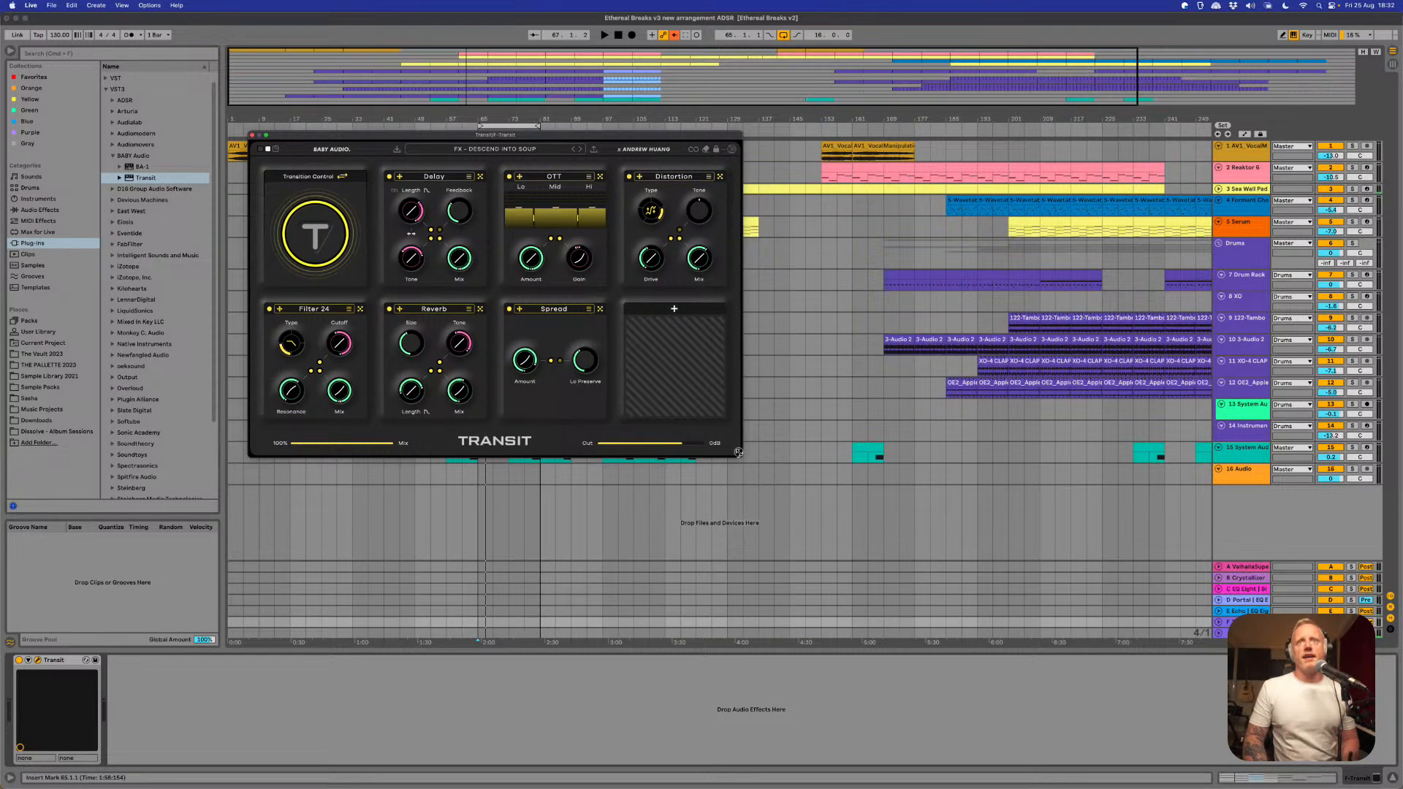
- Enlarge the return track's Transit window with the FX - Descend Into Soup preset, and close it
drag(741, 452, 984, 612)
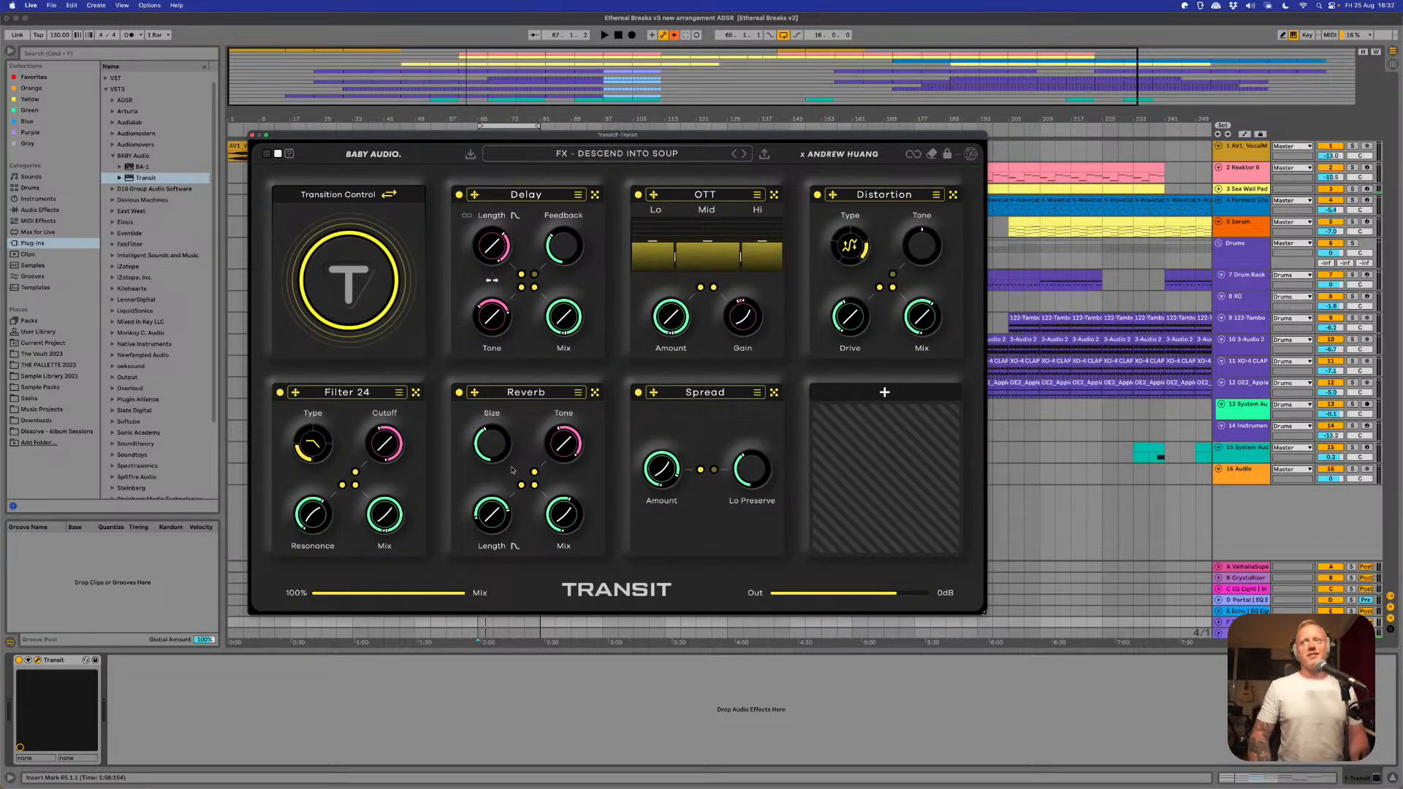
mouse_move(496, 434)
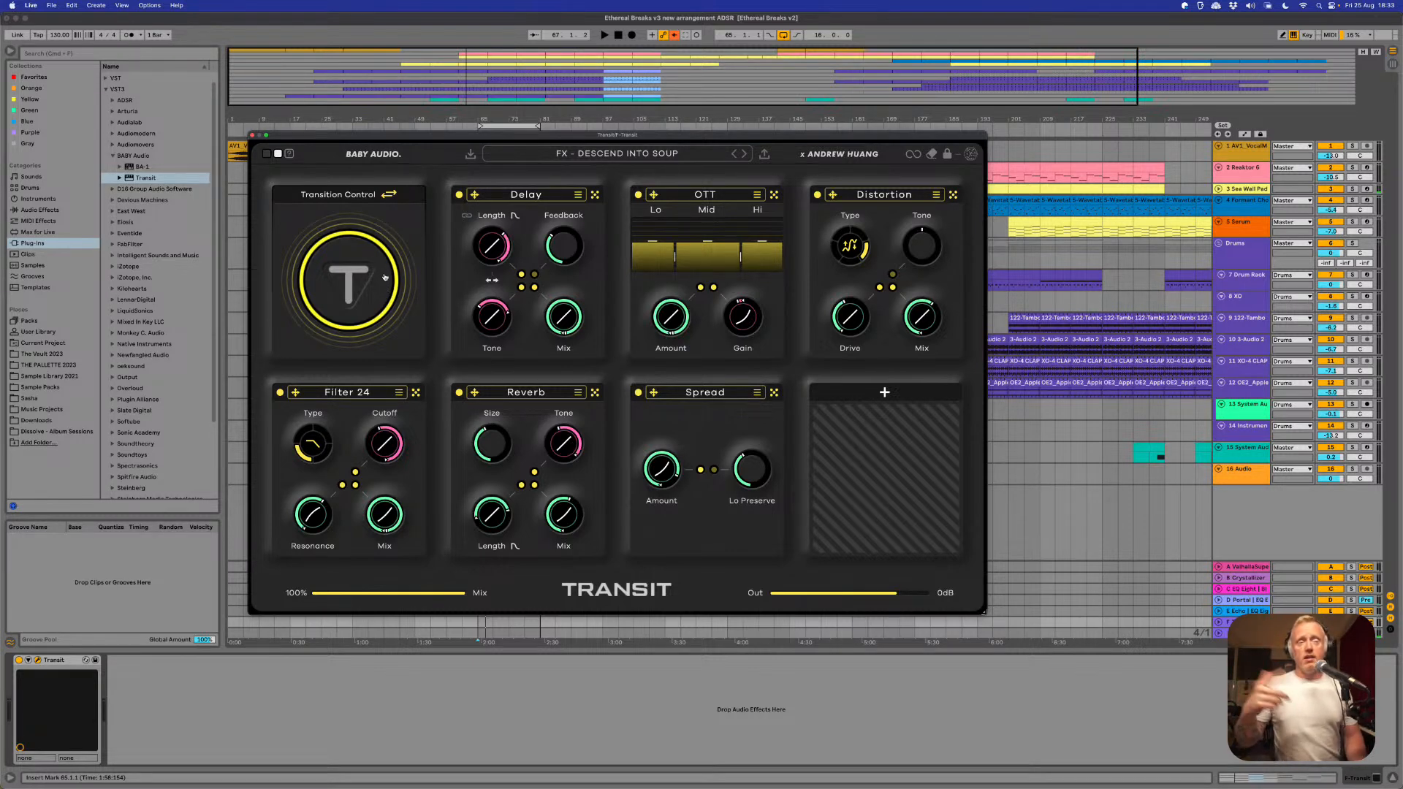
click(252, 136)
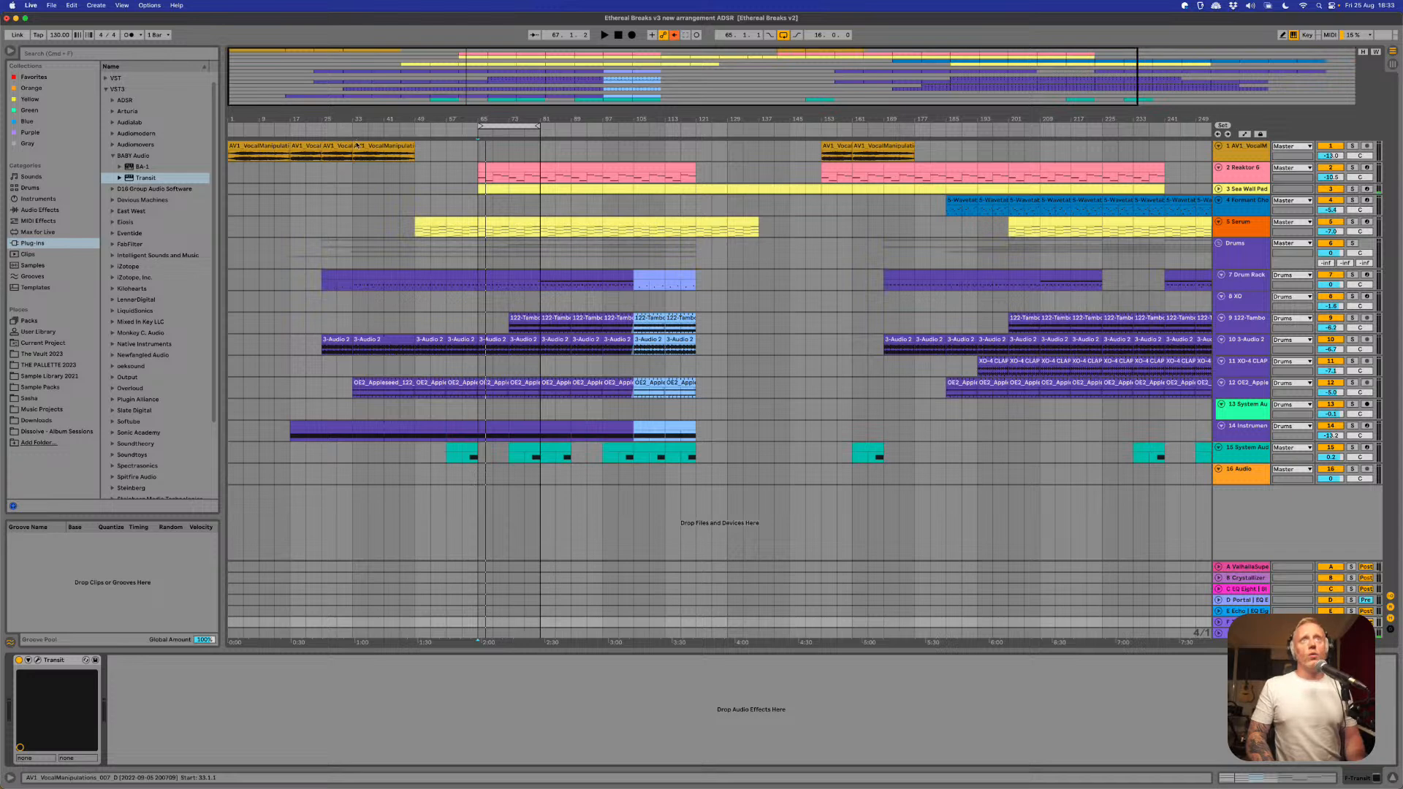
- Select and loop the 16 bars starting at bar 33, and increase the height of the AV1 vocal track
click(352, 174)
drag(352, 174, 403, 174)
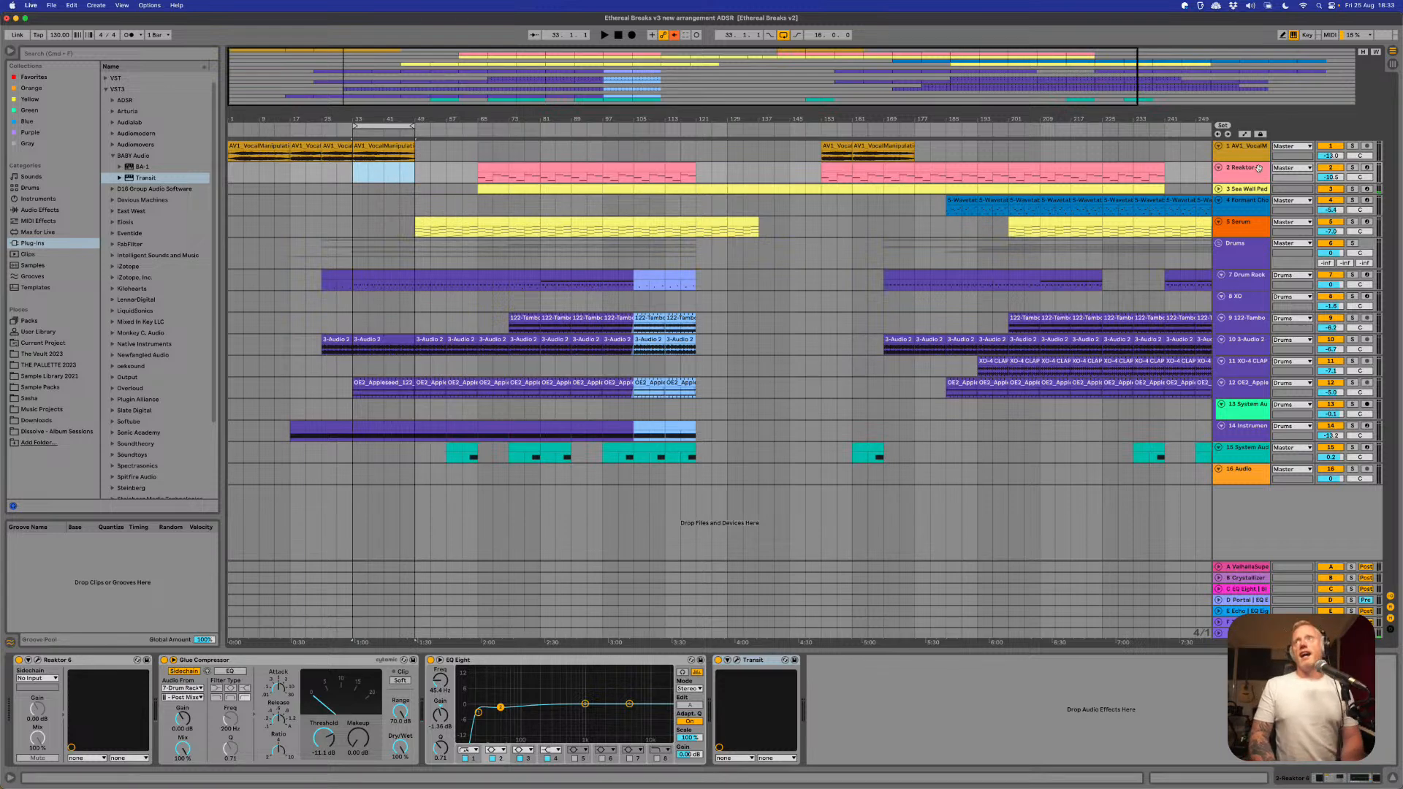
drag(1252, 162, 1248, 241)
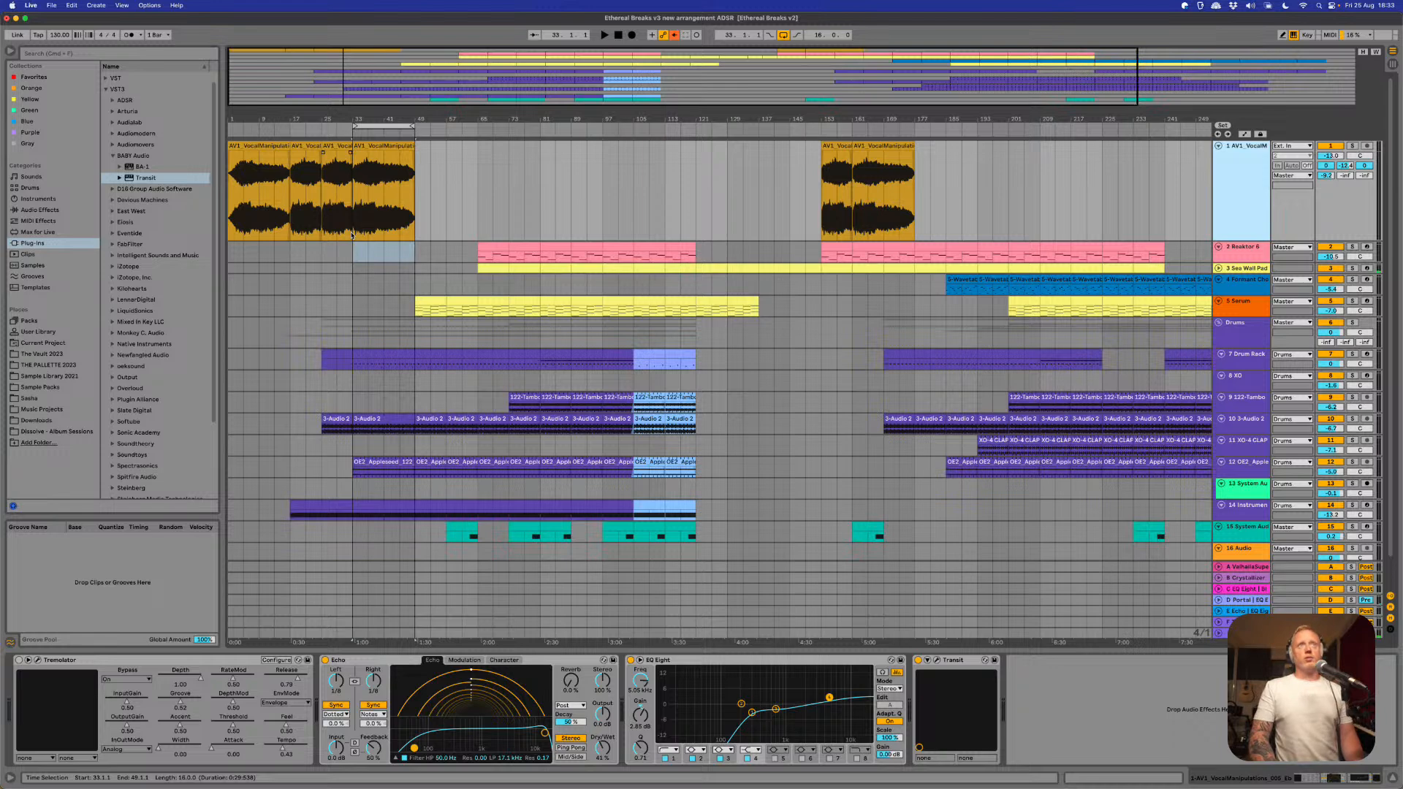
- Examine the effect modules in the Transit device on return track F, and close its window
click(1244, 623)
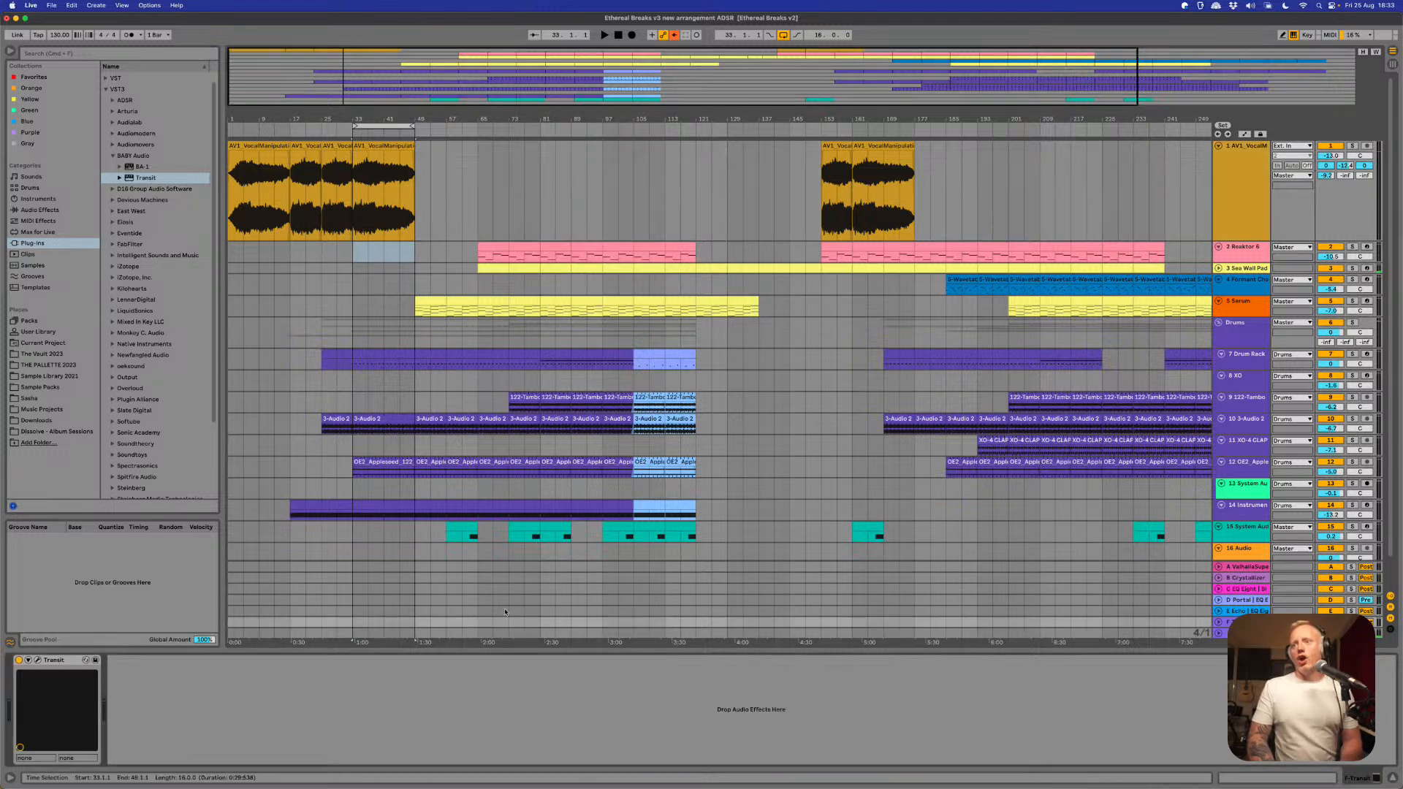
click(37, 660)
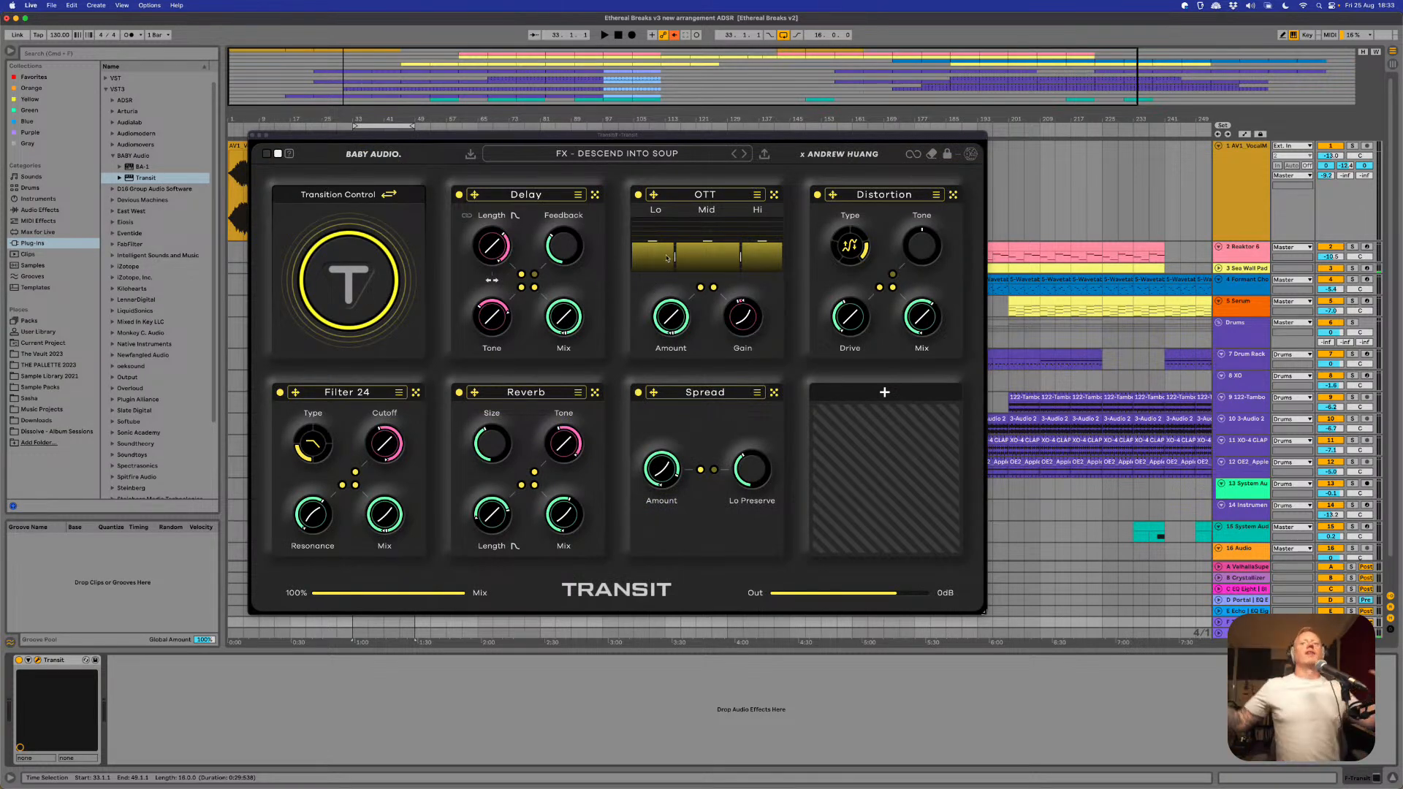
click(252, 137)
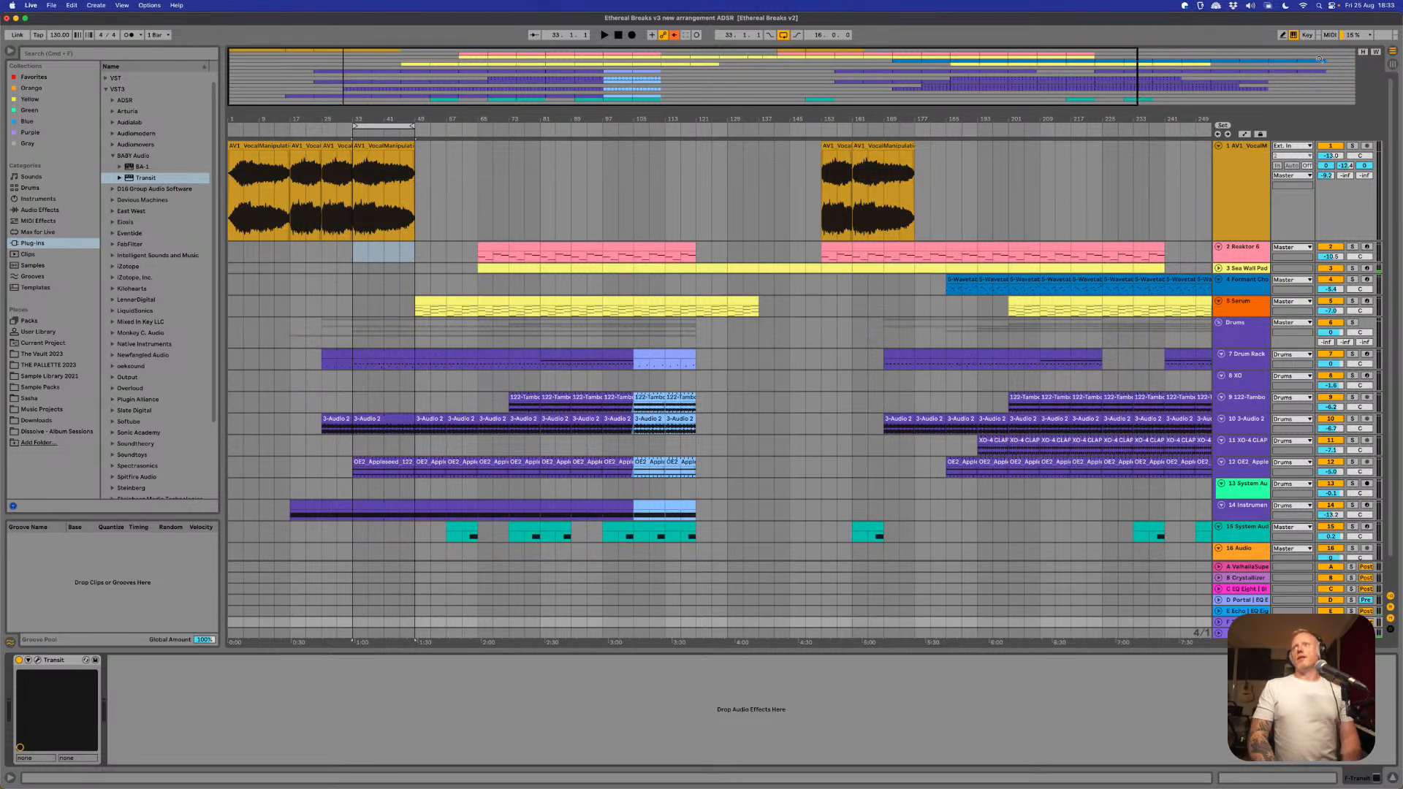
- Audition the looped vocal in solo with the return track's Transit window open, and take the track out of solo
click(1352, 145)
key(space)
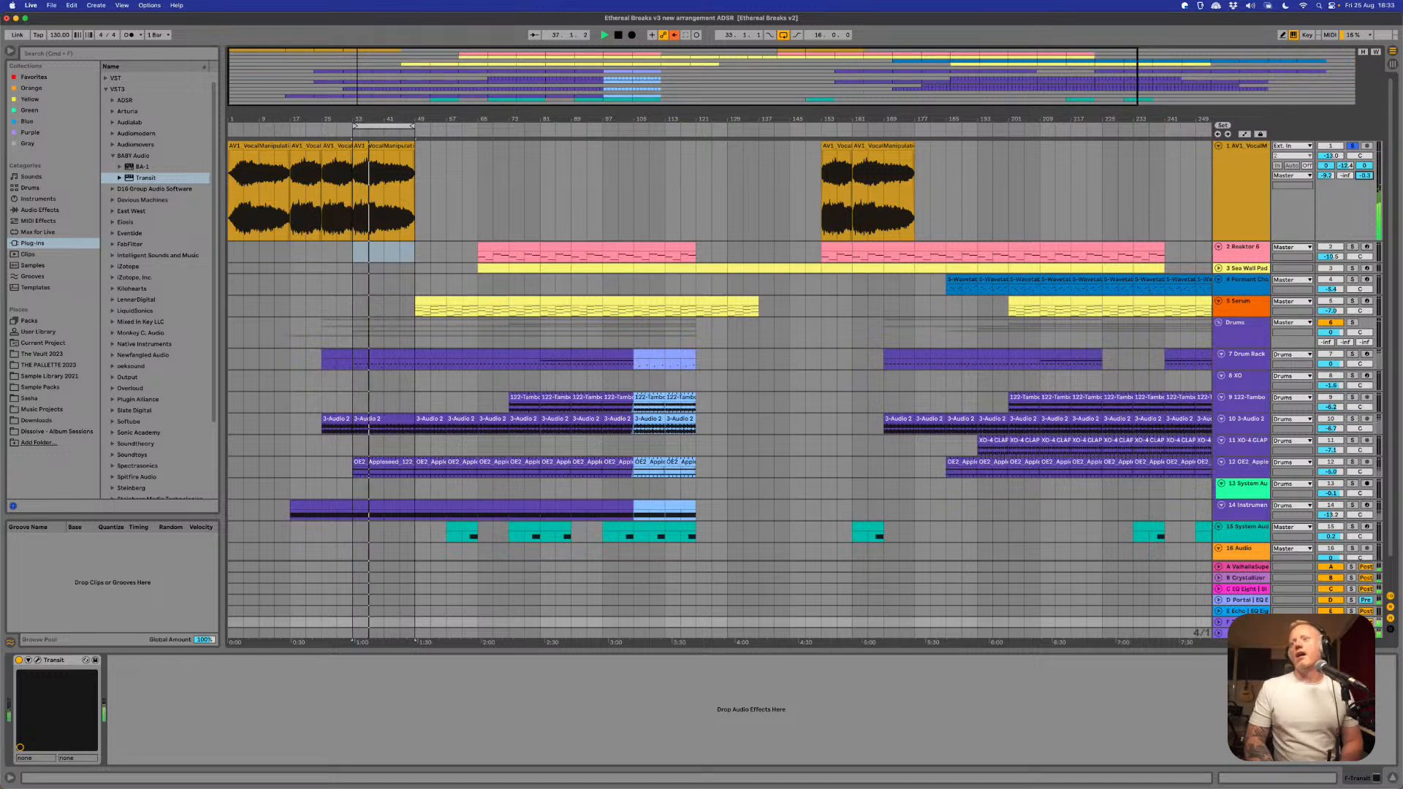
click(38, 660)
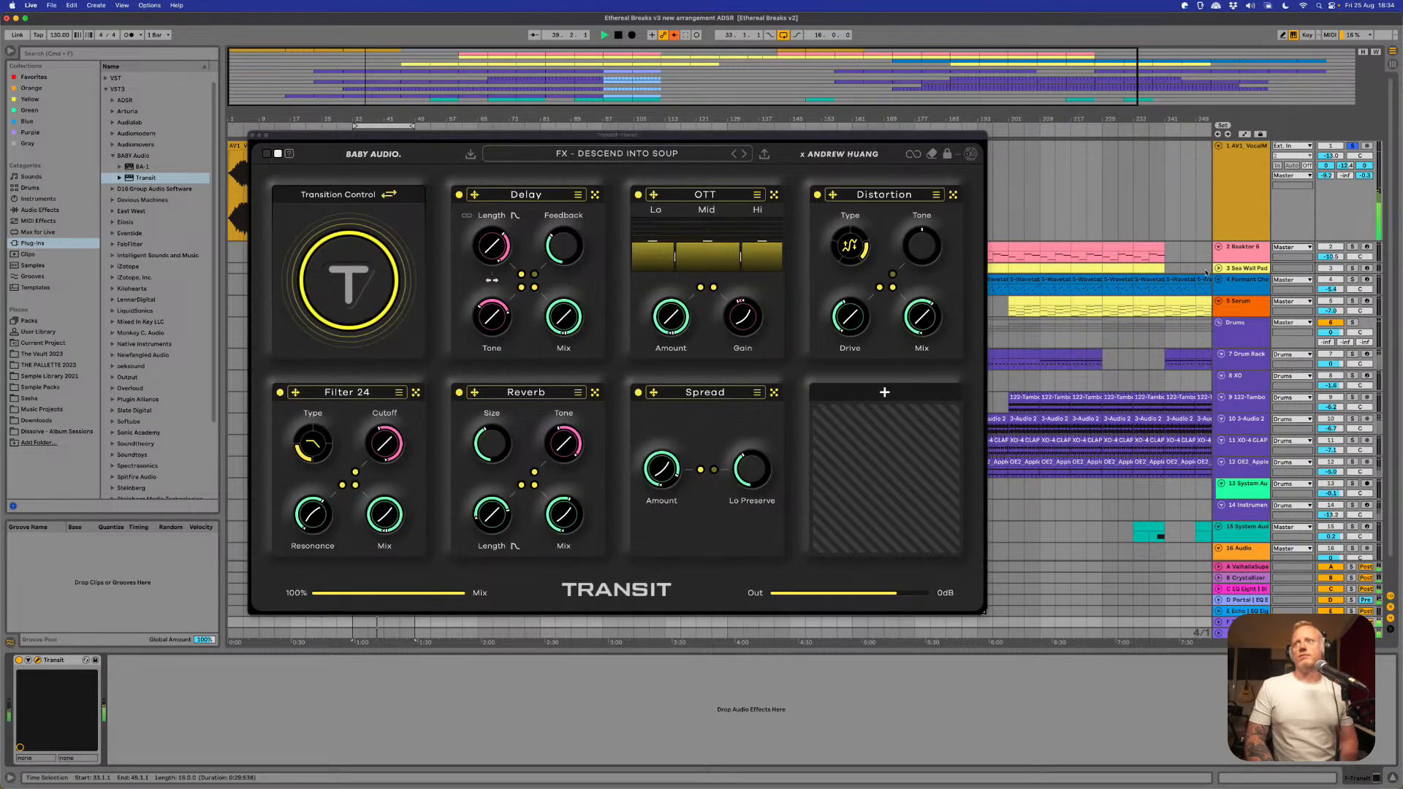
click(1352, 146)
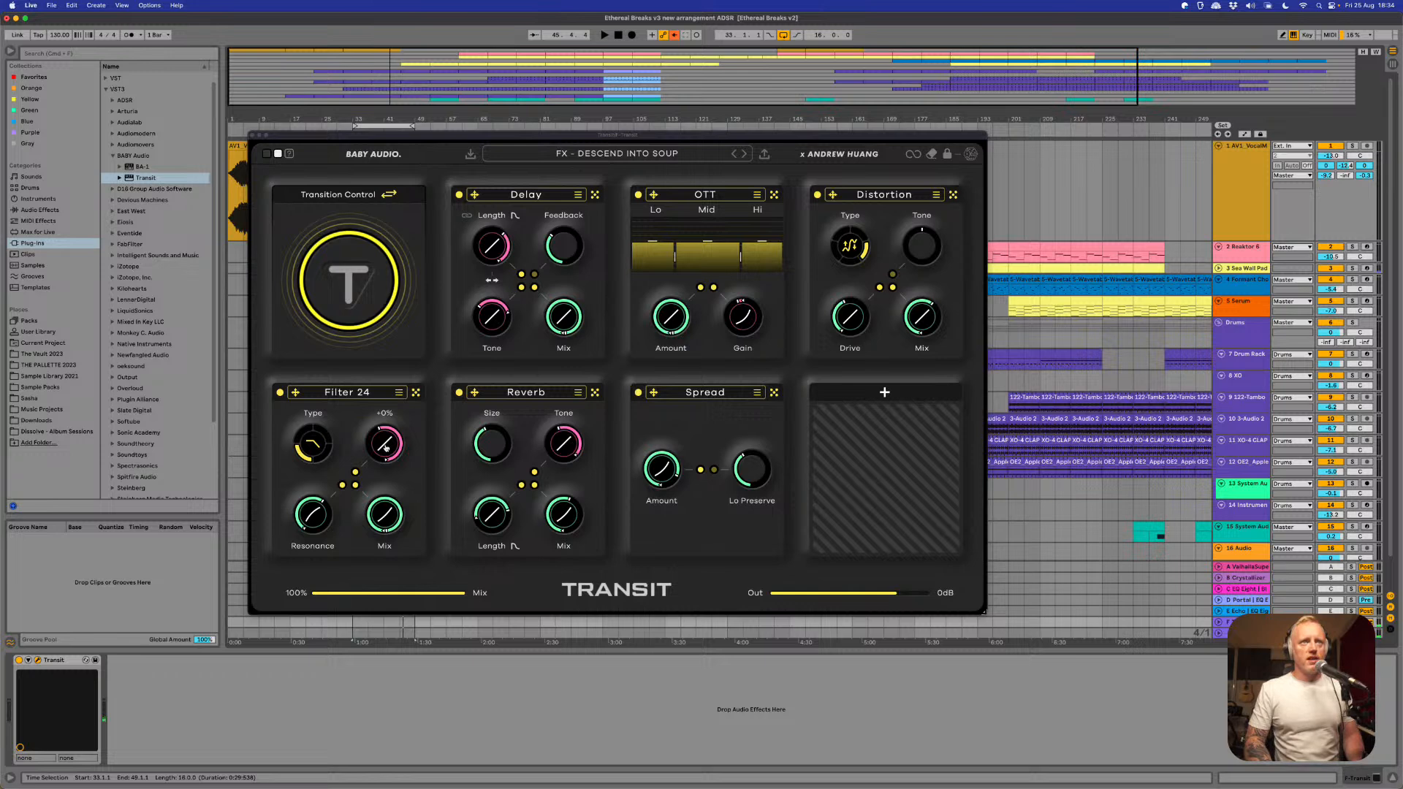
- Unlink the Filter 24 cutoff from the Transition Control in the return's Transit and set it to 22.0 kHz while playing the loop
mouse_move(357, 254)
mouse_down()
mouse_move(357, 313)
mouse_move(356, 239)
mouse_up()
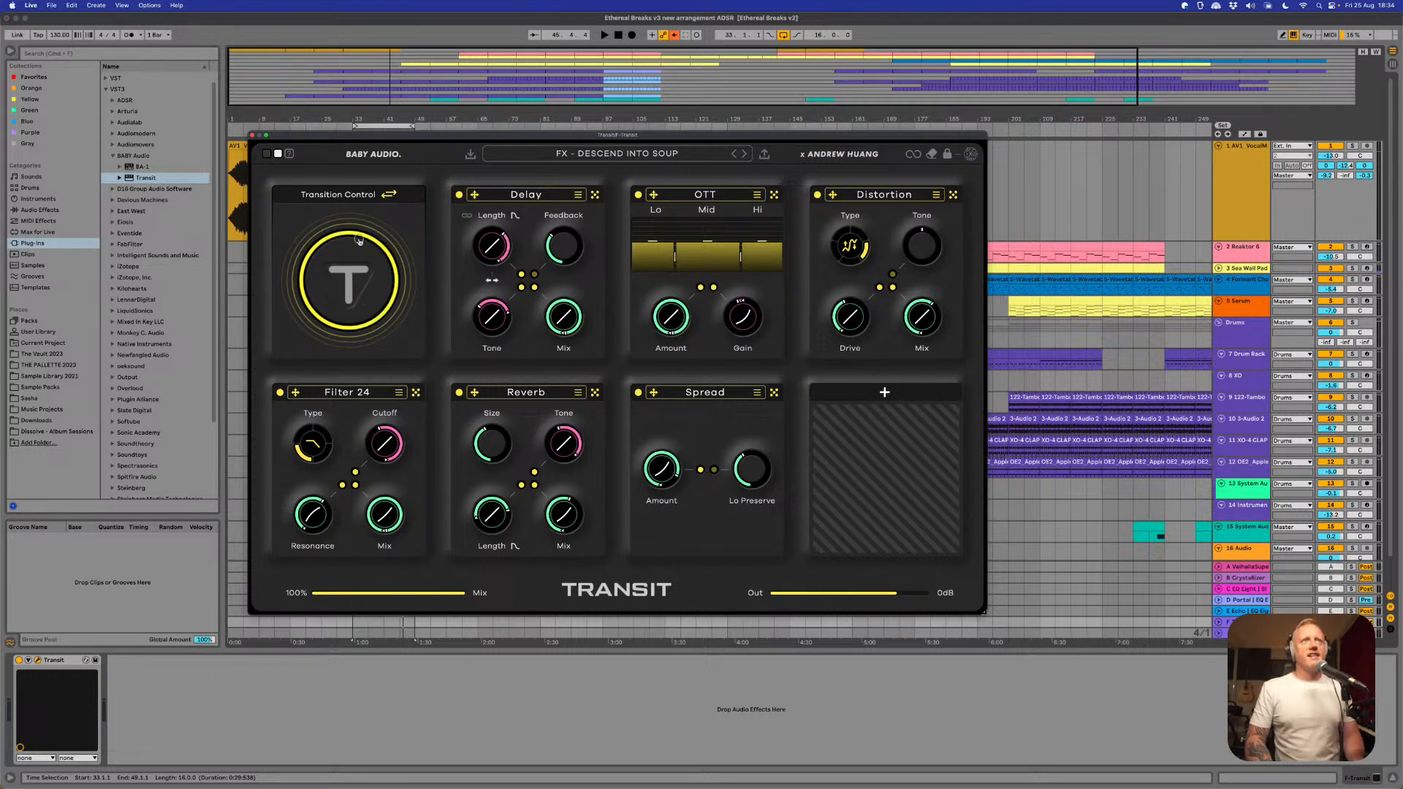
click(356, 472)
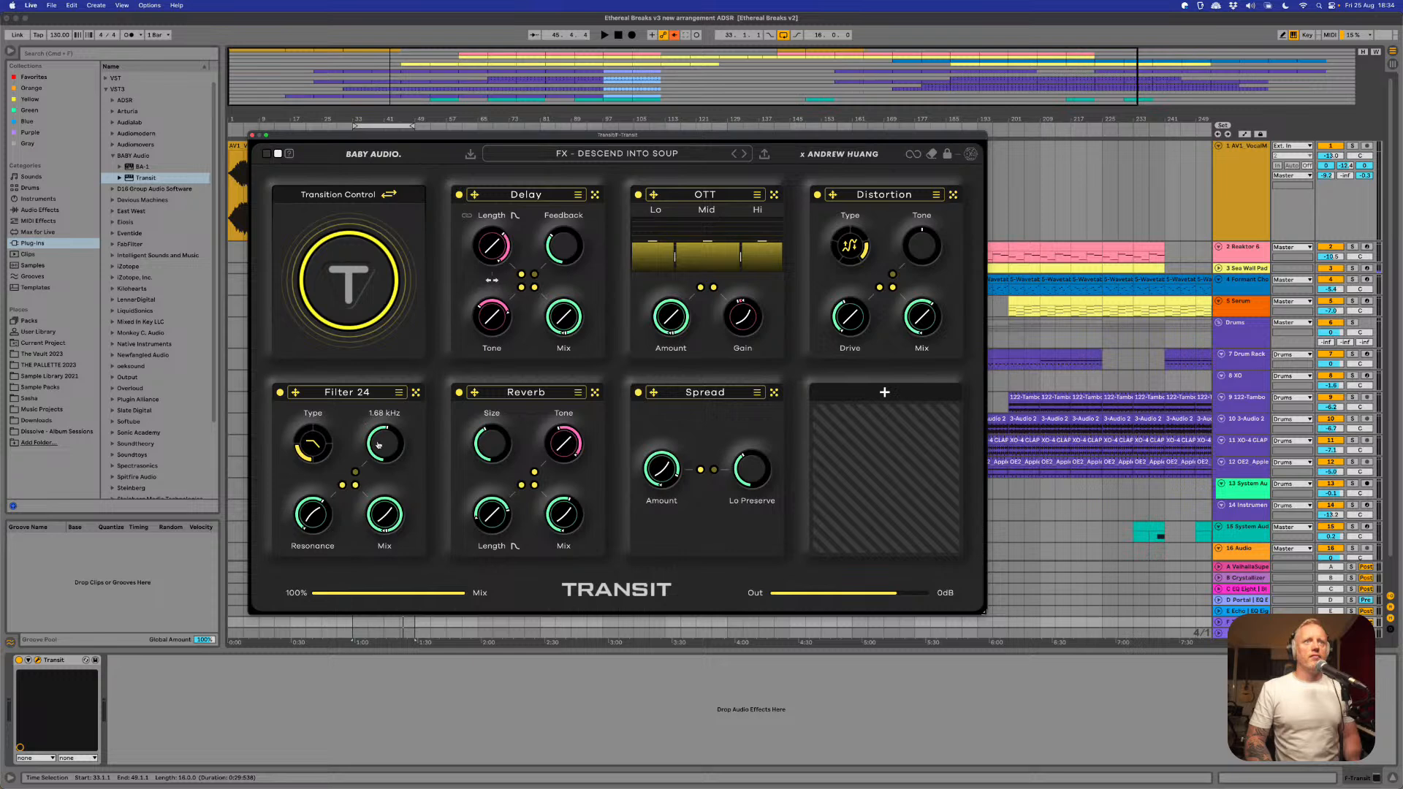
key(space)
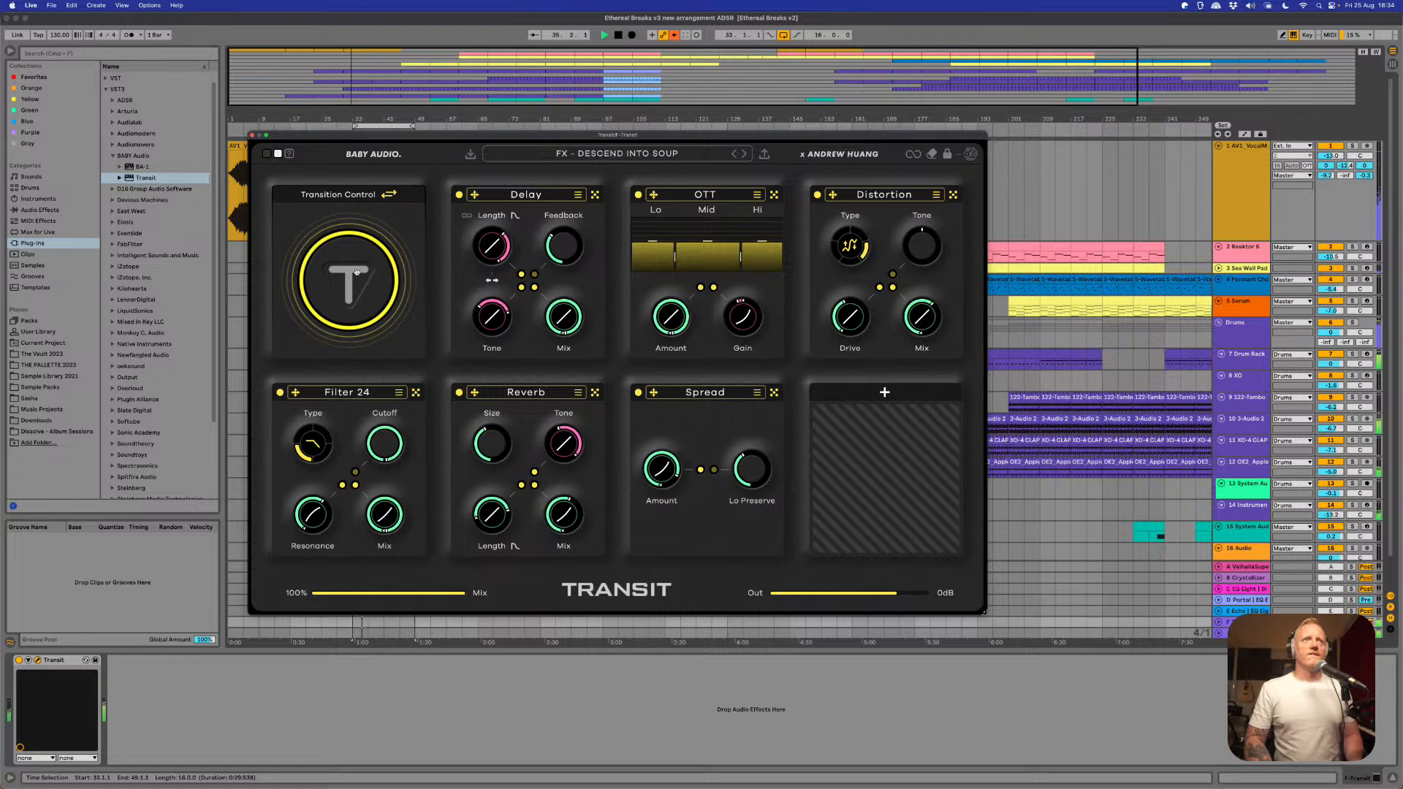
mouse_move(387, 458)
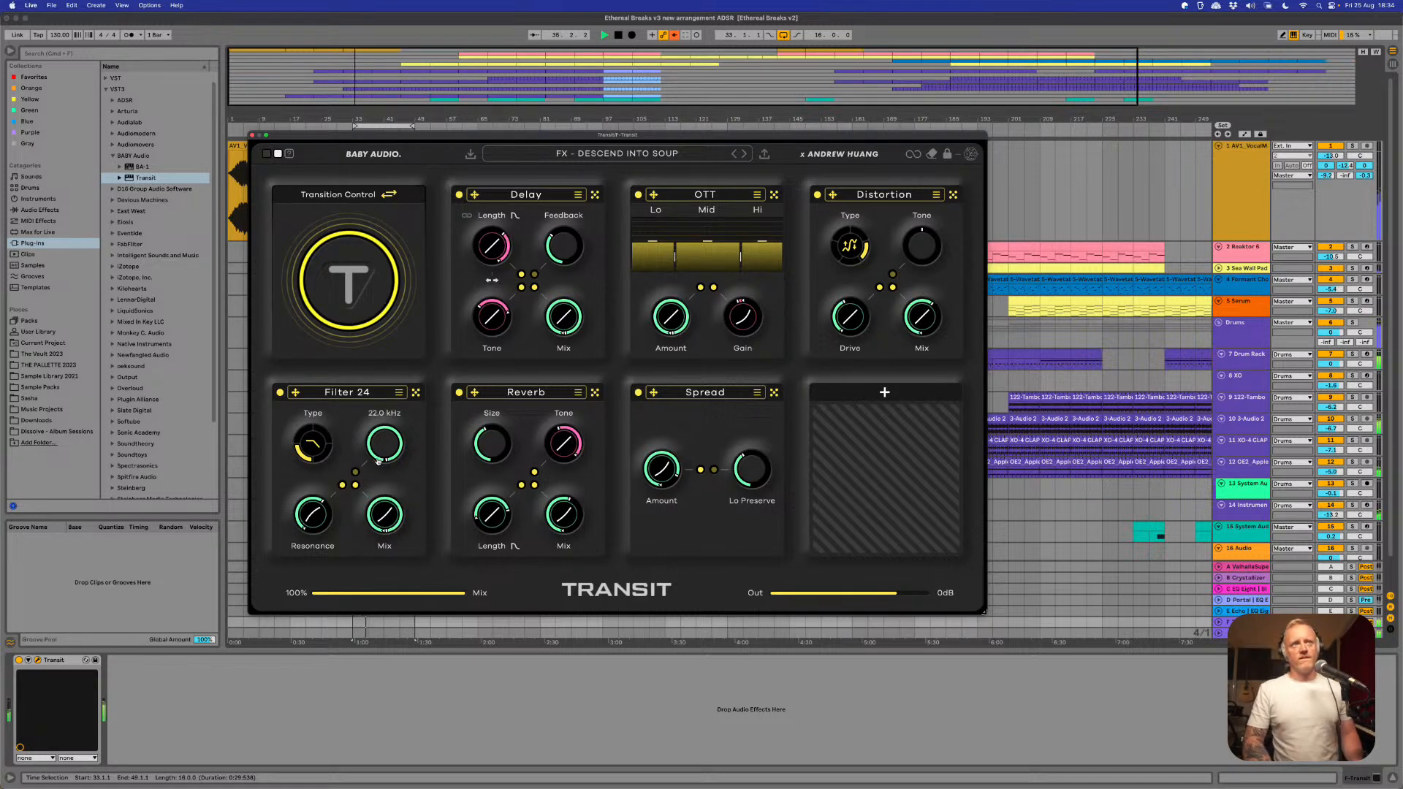
drag(388, 460, 389, 423)
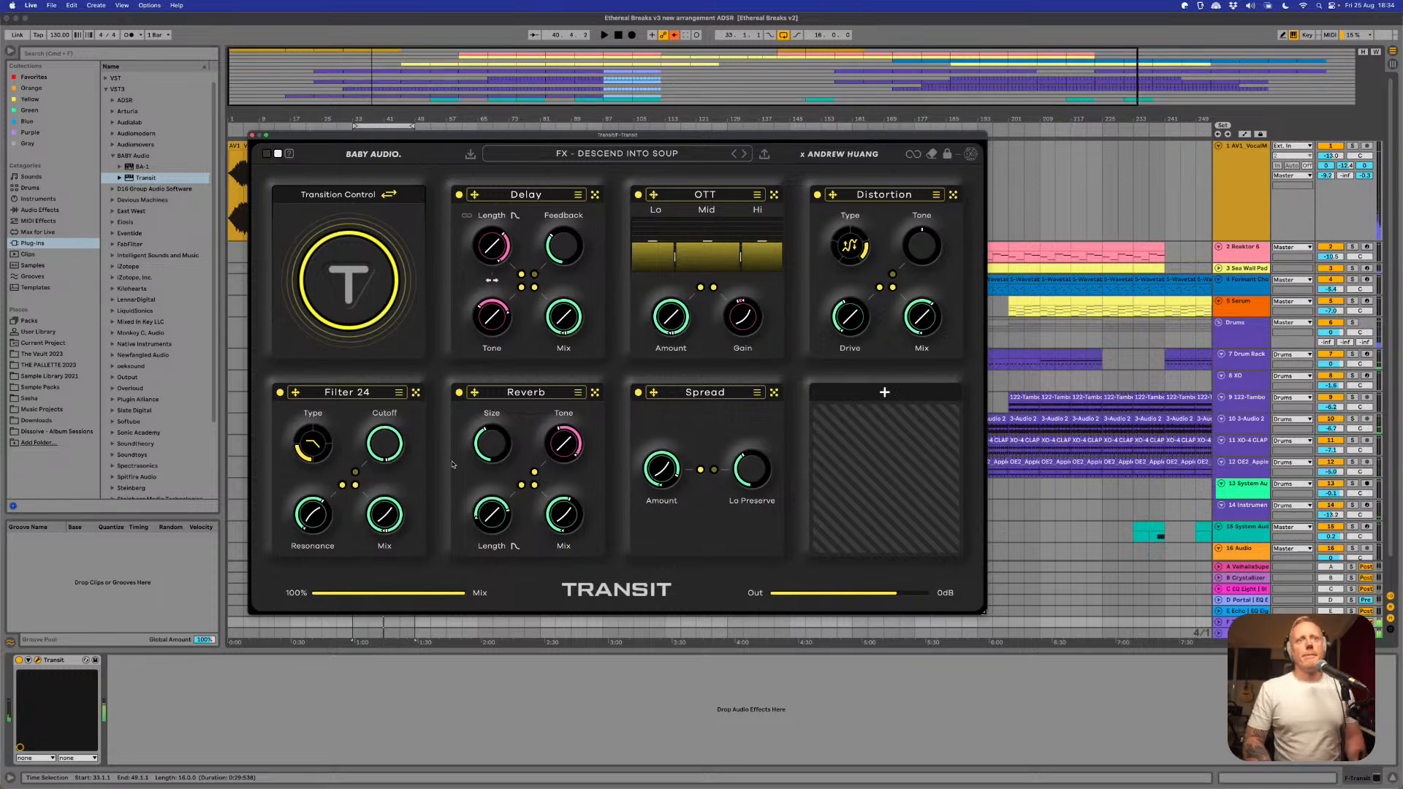
- Close the return's Transit and open the vocal track's own Transit with the Vocals - Hot Octave preset, positioned below the vocal clips
click(252, 135)
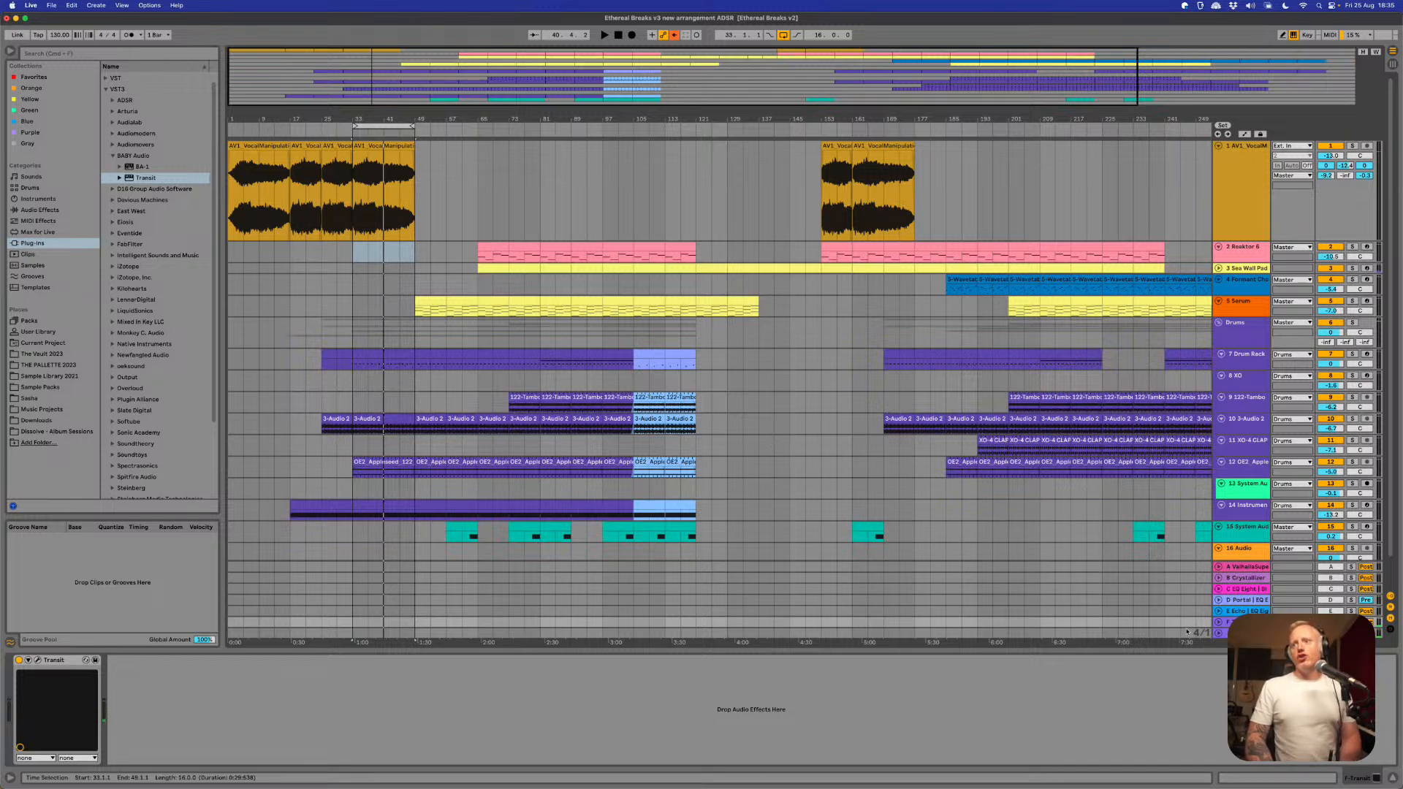
click(1234, 237)
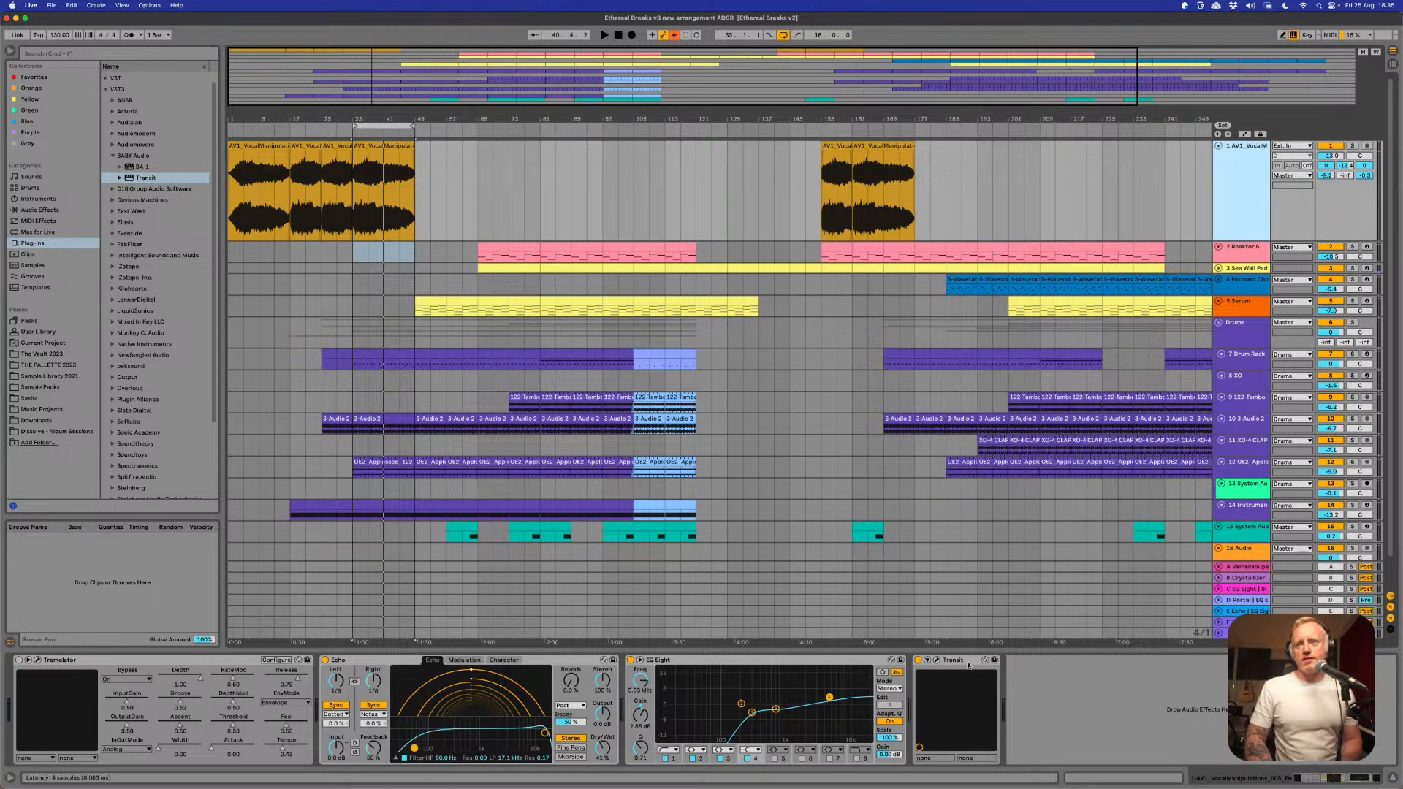
click(938, 660)
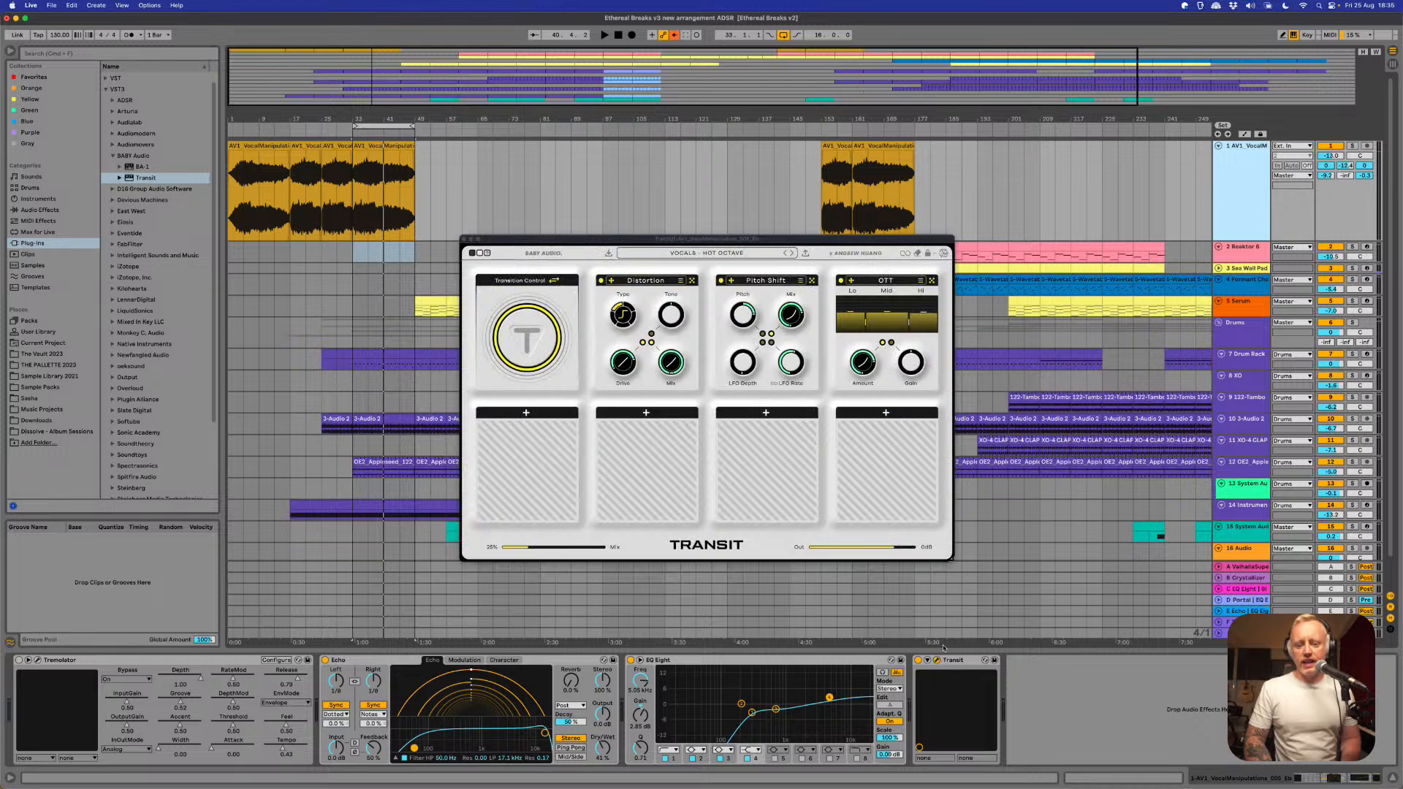
drag(679, 238, 735, 351)
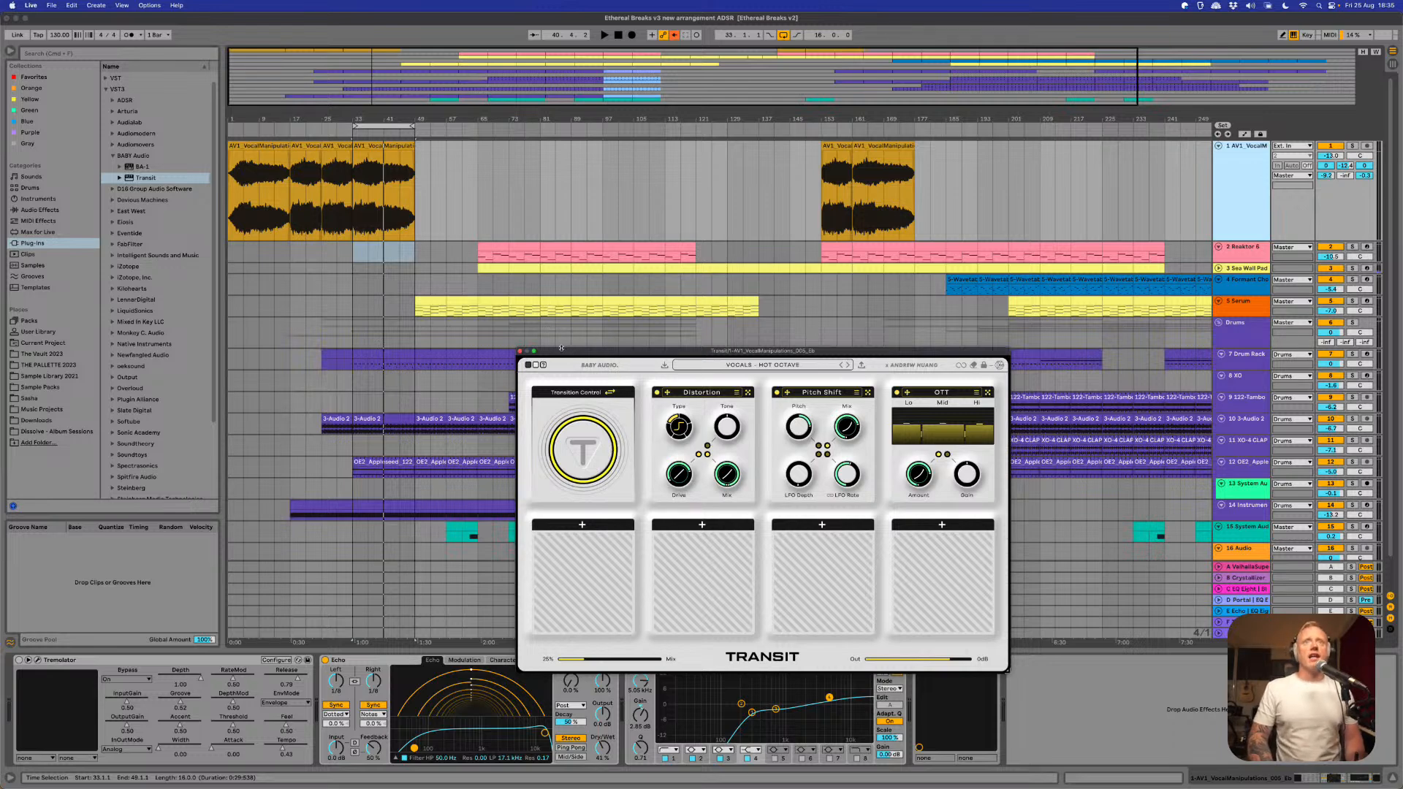
drag(568, 350, 500, 261)
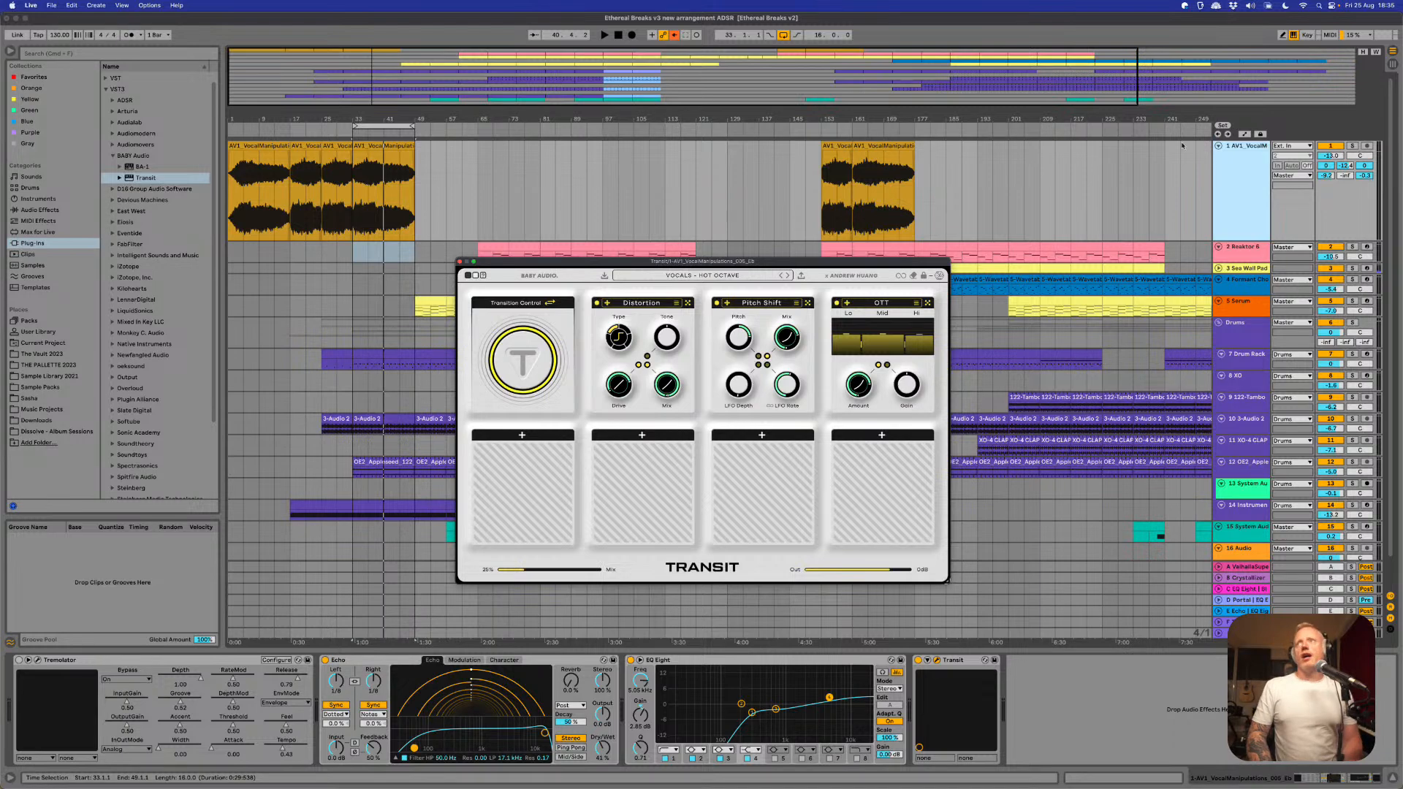
- Solo the vocal track, play the loop with Transit's mix at 100%, and bring the mix down to about 28%
click(1351, 141)
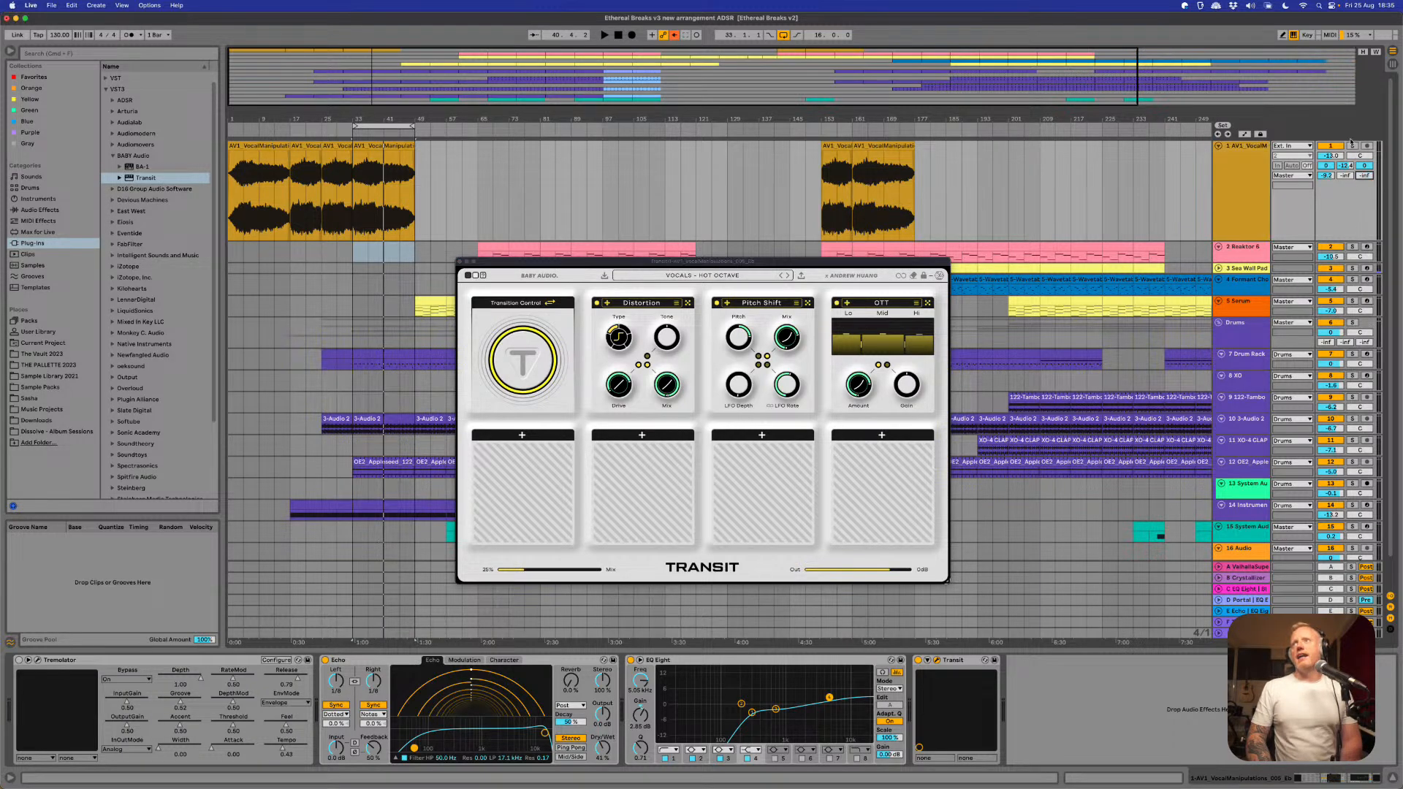
click(1352, 146)
key(space)
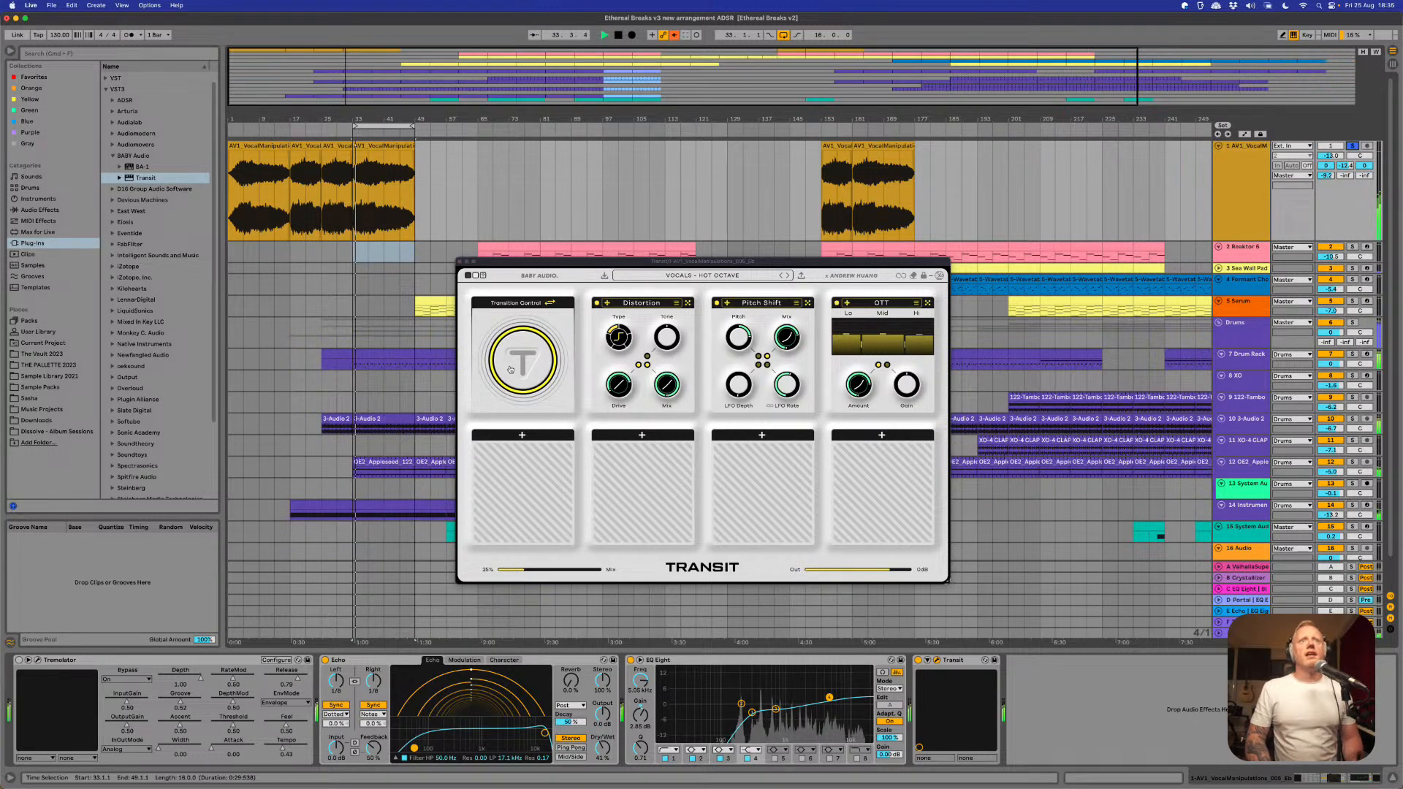
click(555, 575)
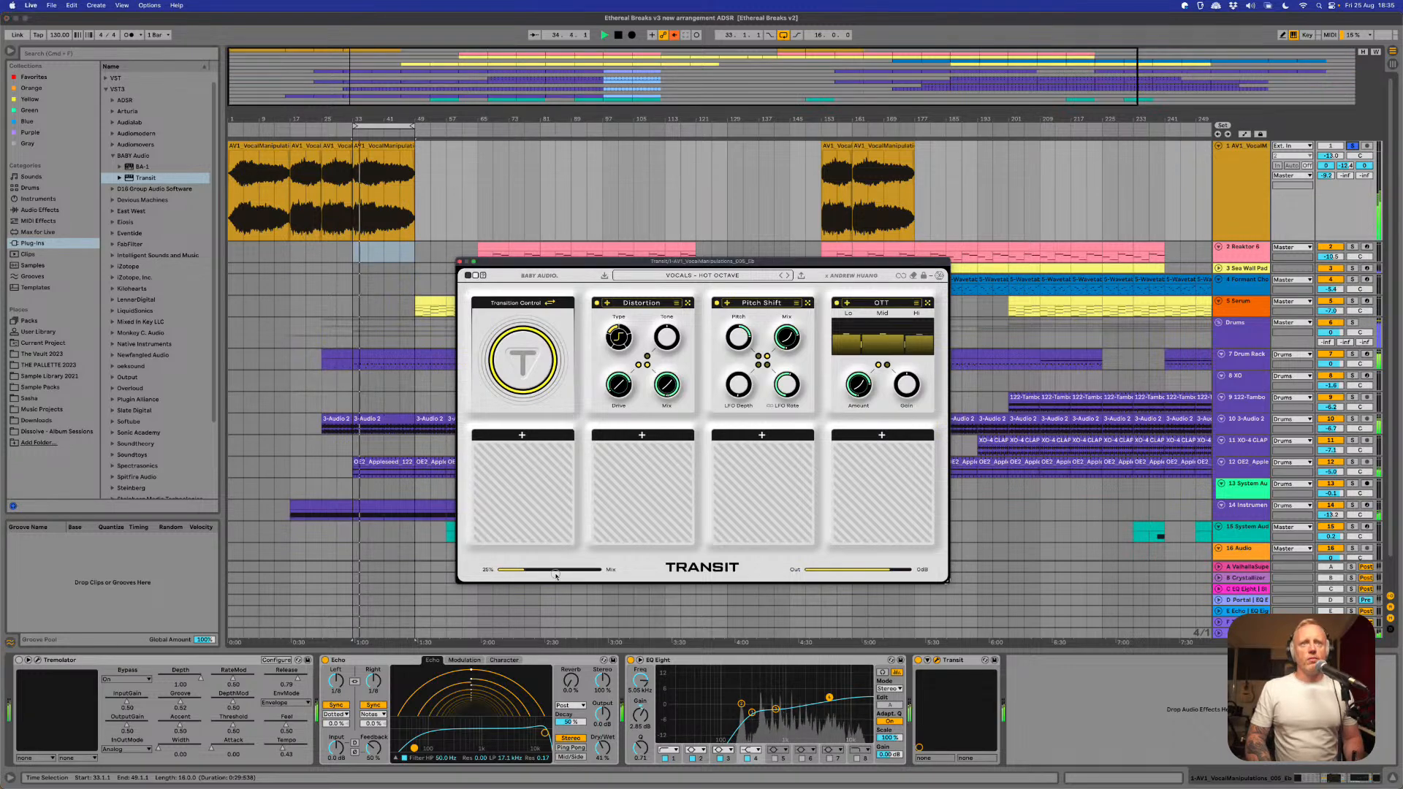
drag(555, 575, 601, 573)
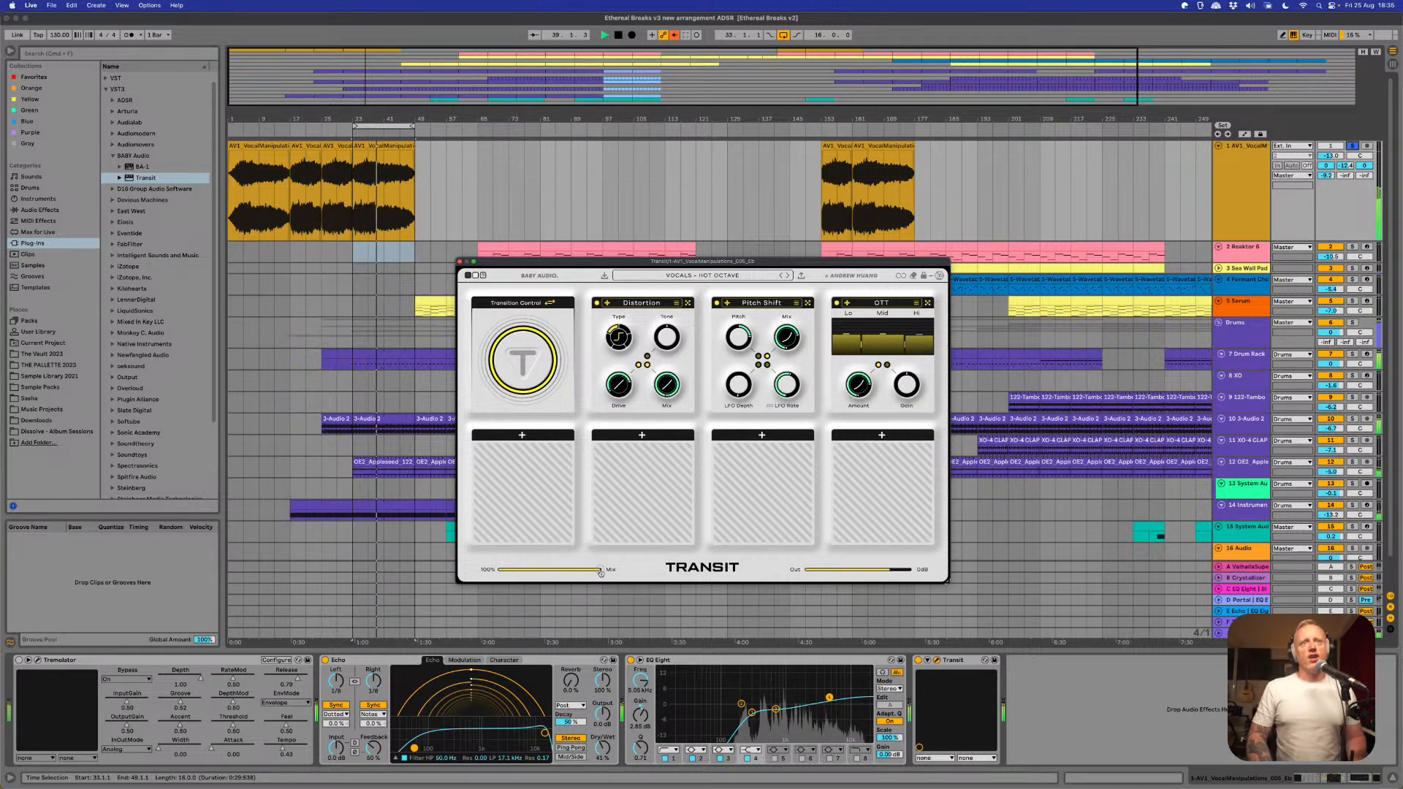
drag(600, 573, 527, 576)
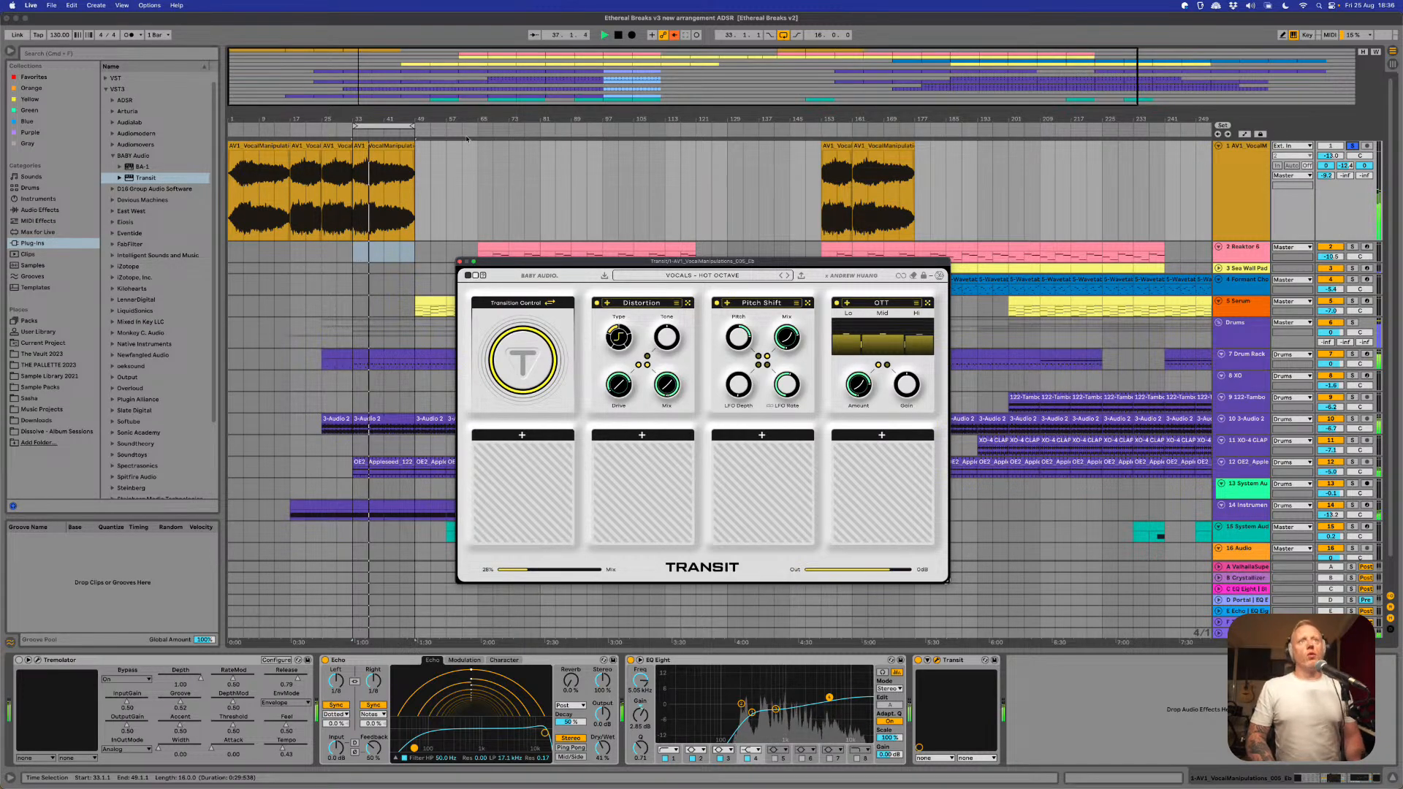
- Turn off Draw Mode, show automation for the vocal Transit's effect amount, and stop playback
click(1294, 35)
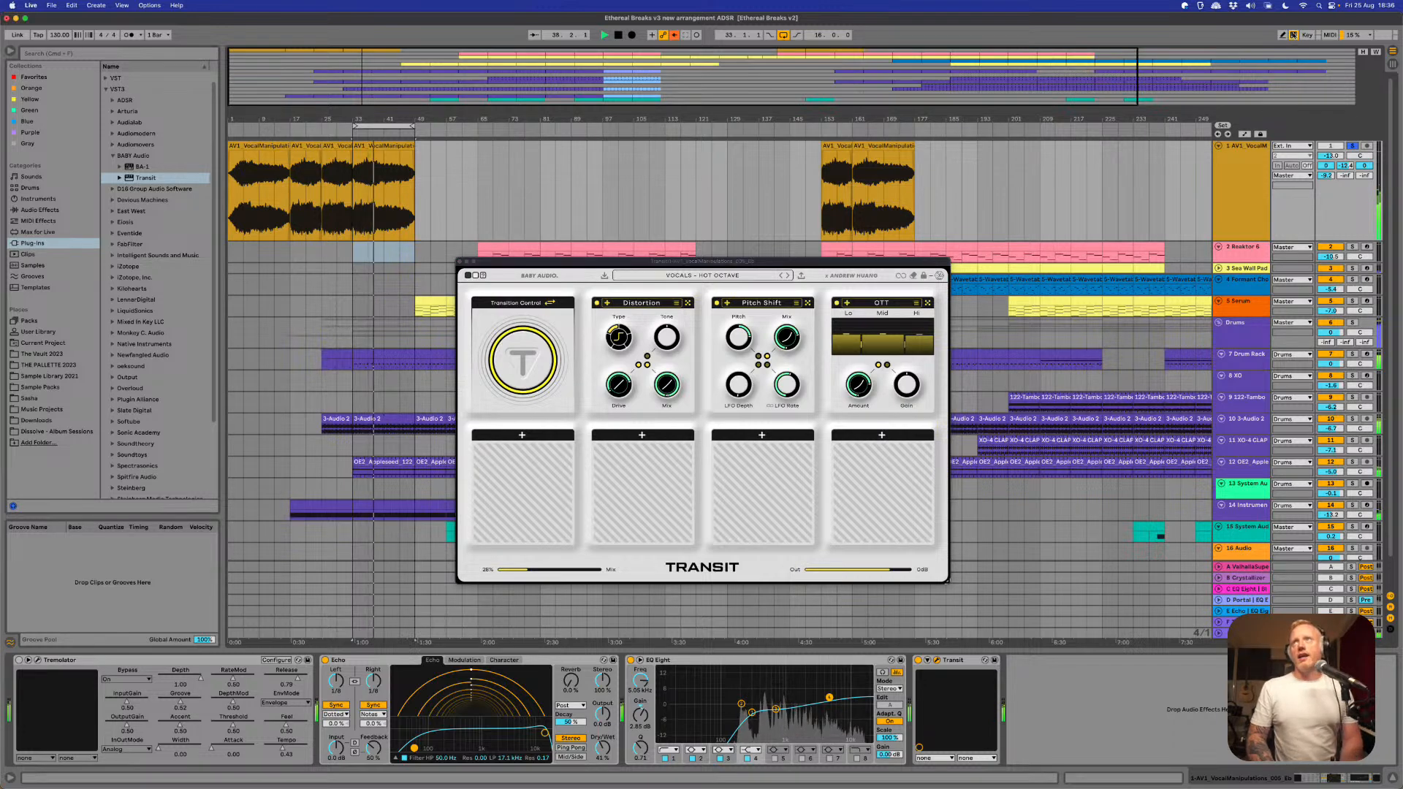
key(a)
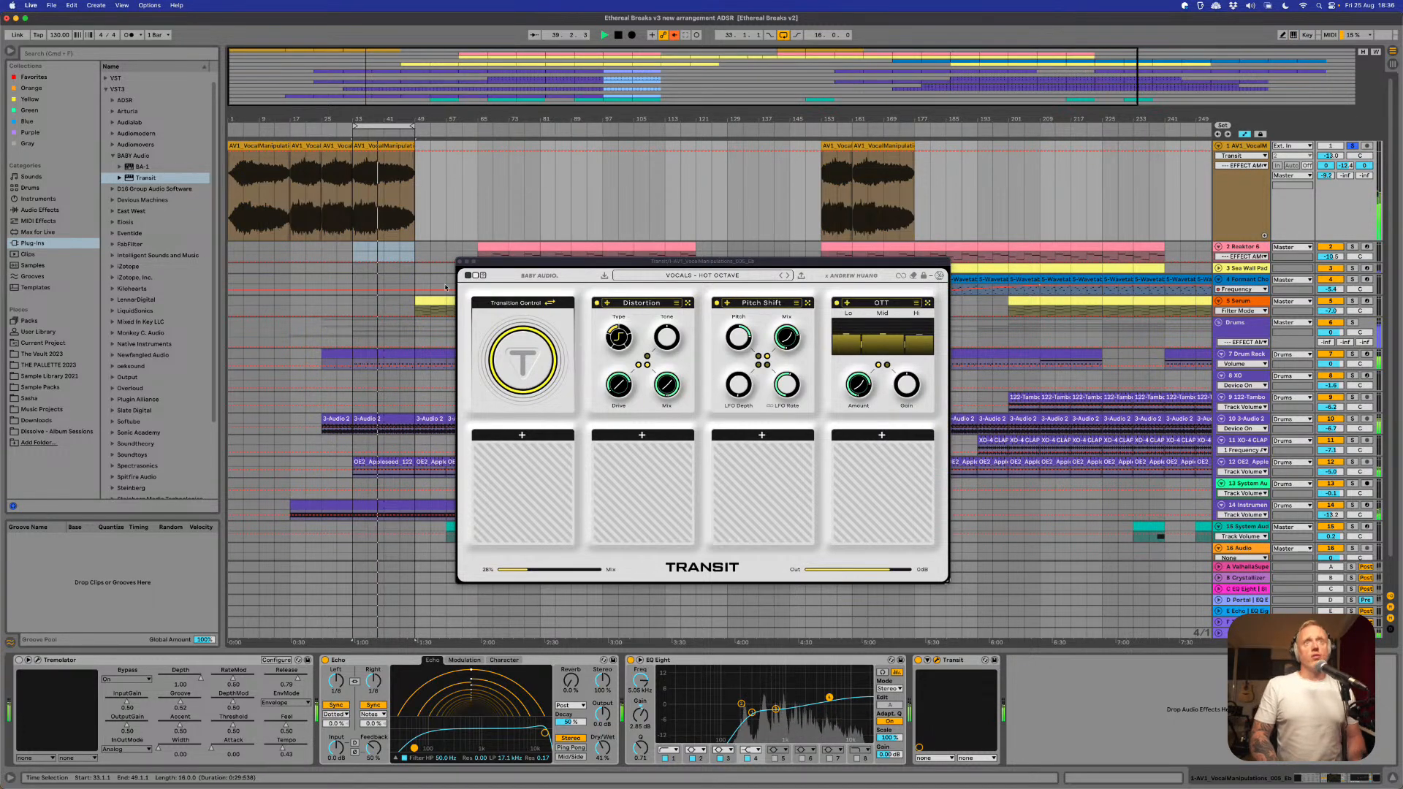
click(527, 364)
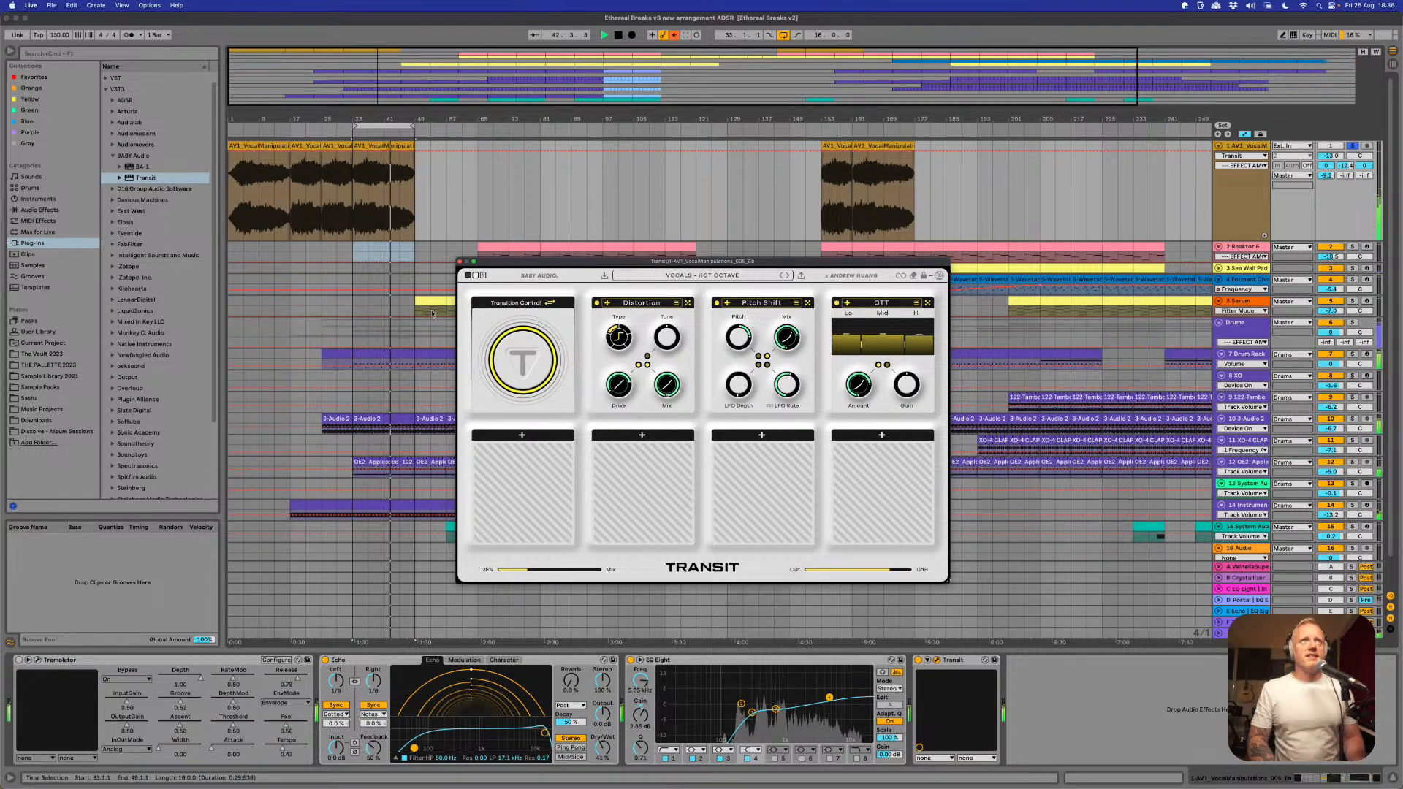
key(space)
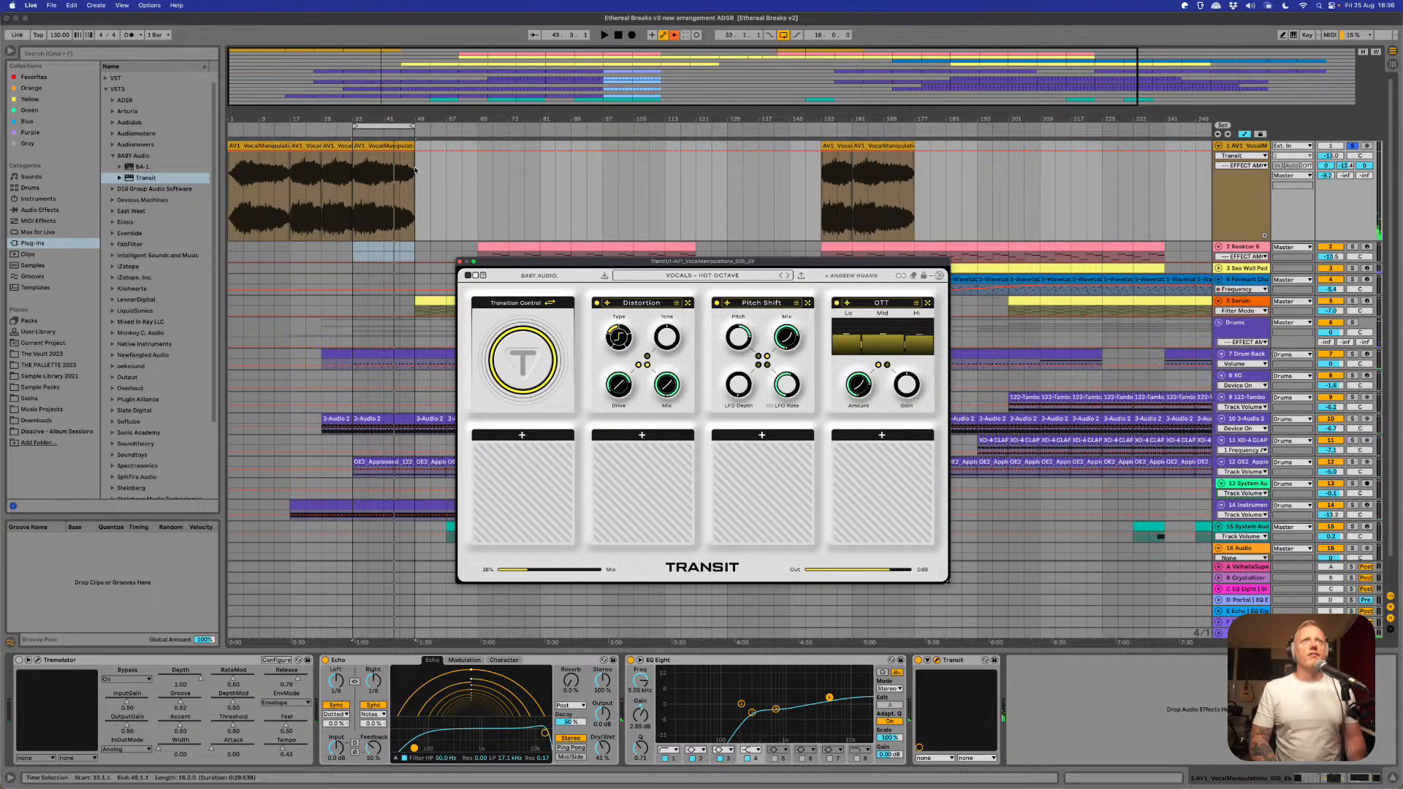
- Automate the vocal Transit's effect amount to rise from 0% at bar 33 to 100% at about bar 37
click(358, 158)
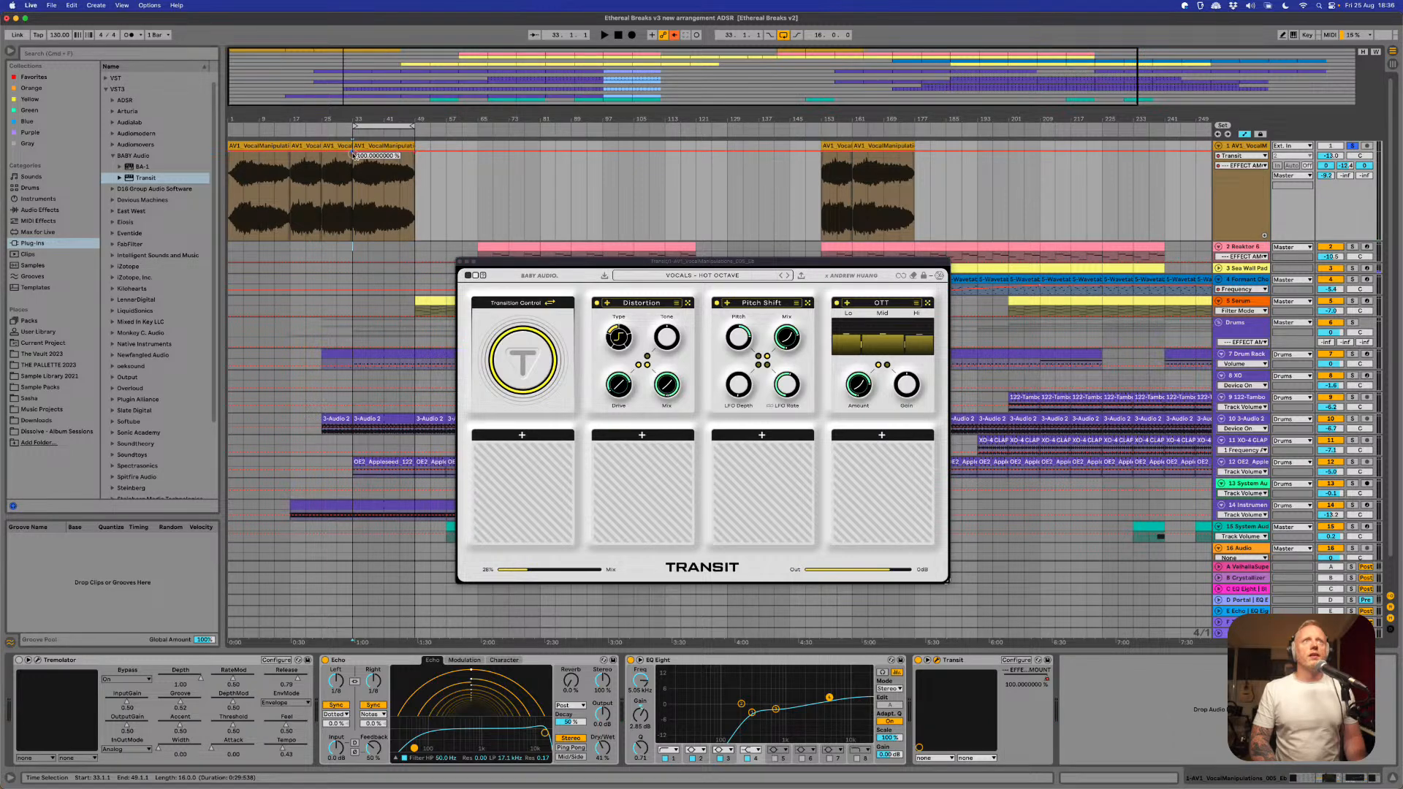
drag(355, 159, 352, 246)
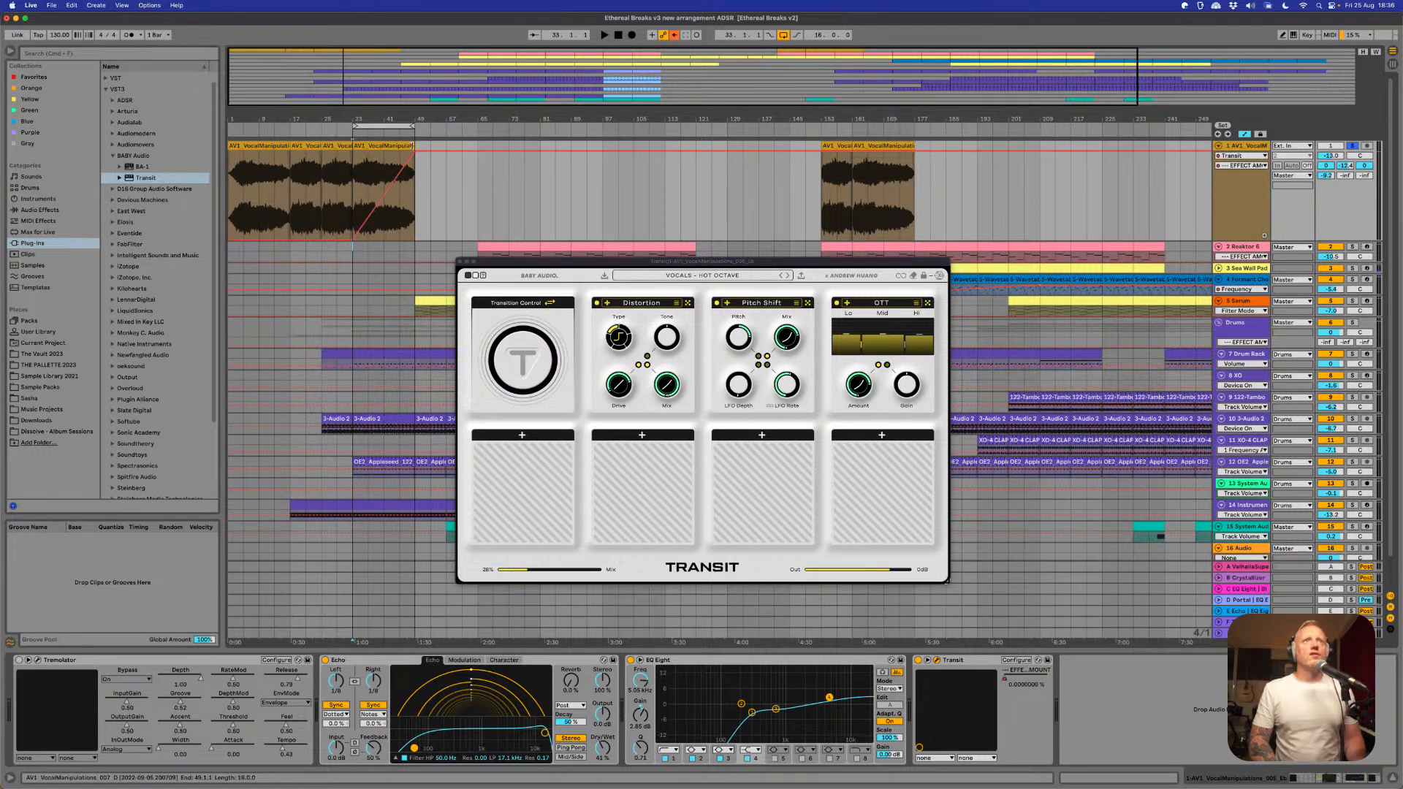
drag(415, 155, 380, 153)
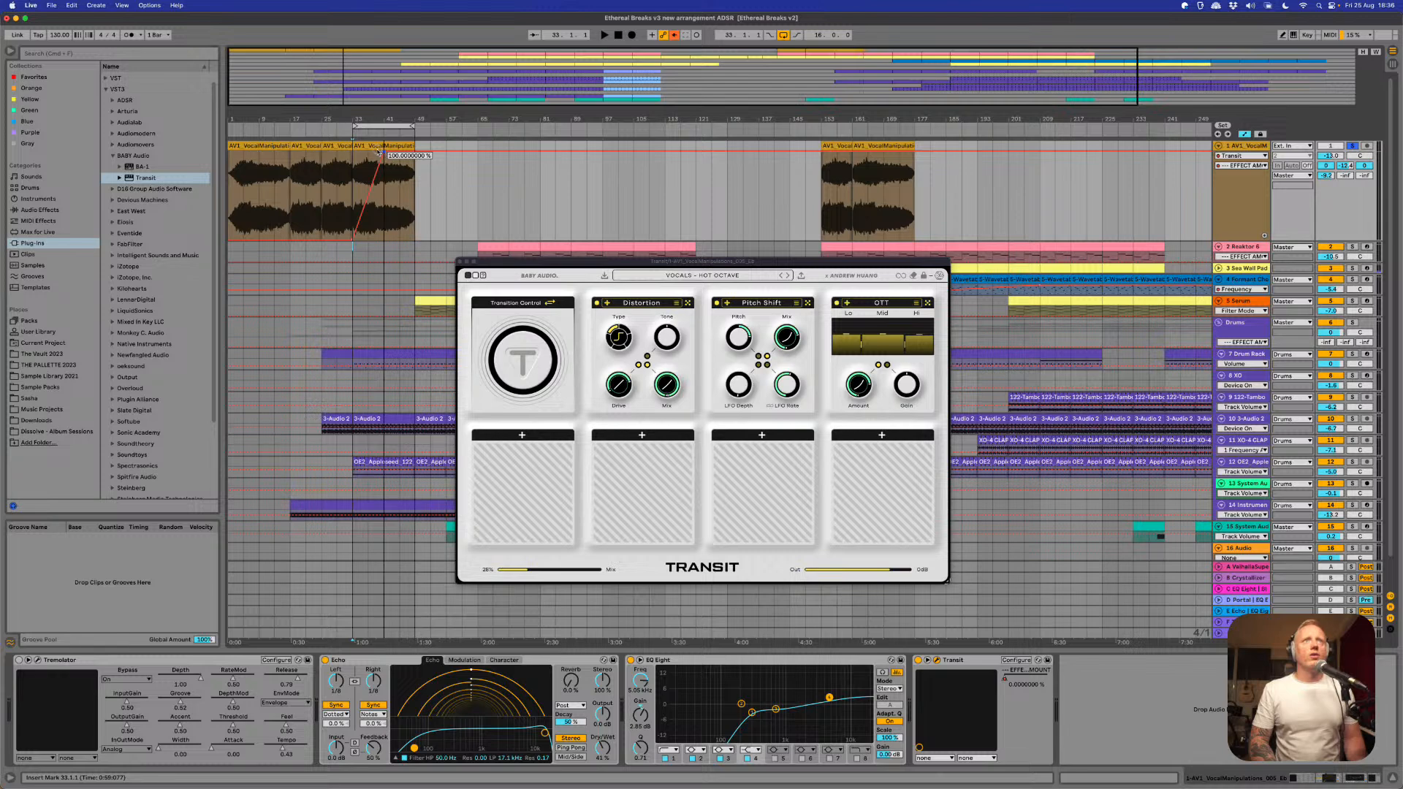
drag(382, 150, 366, 155)
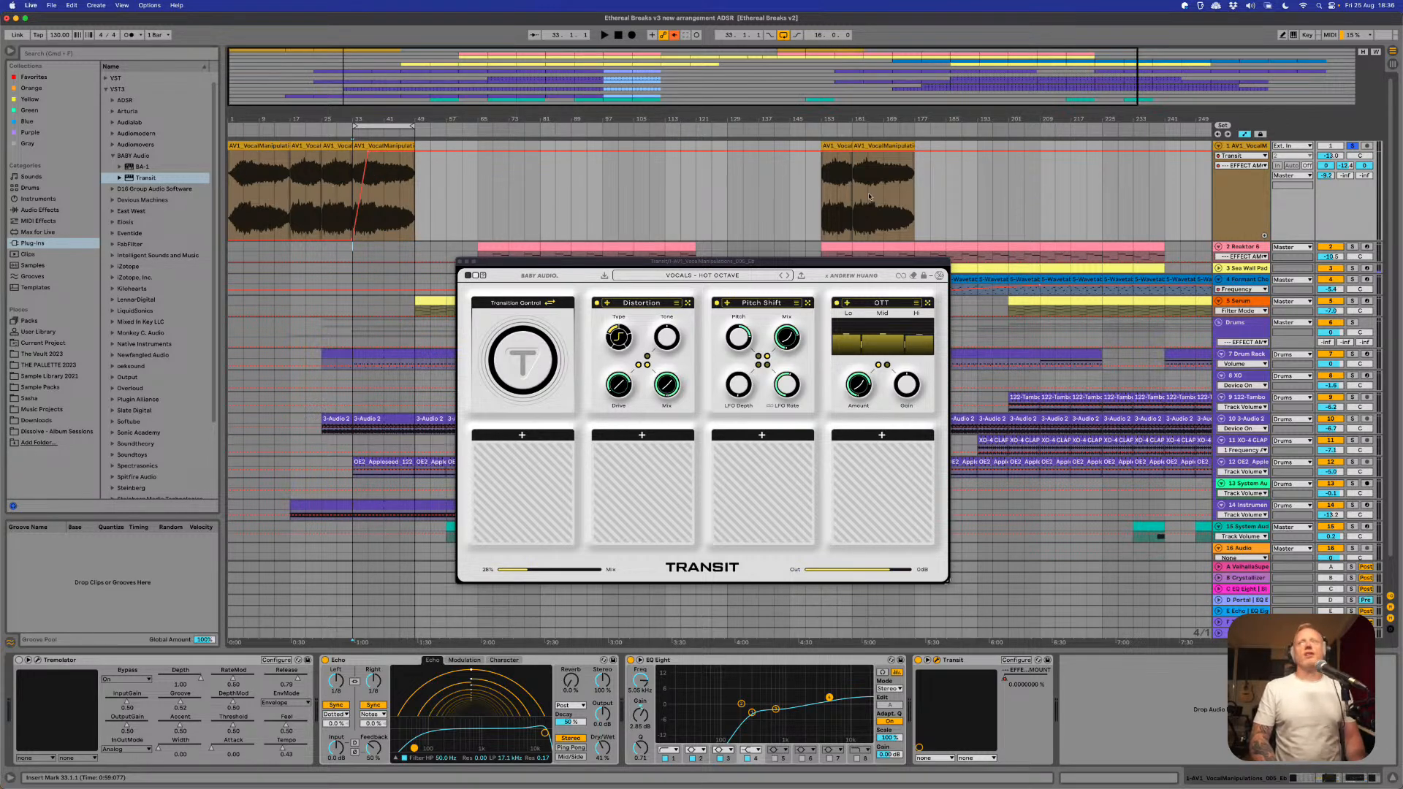
- Show automation for the vocal track's F-Transit send and make it rise at the end of the clip before bar 49
drag(1363, 177, 1363, 175)
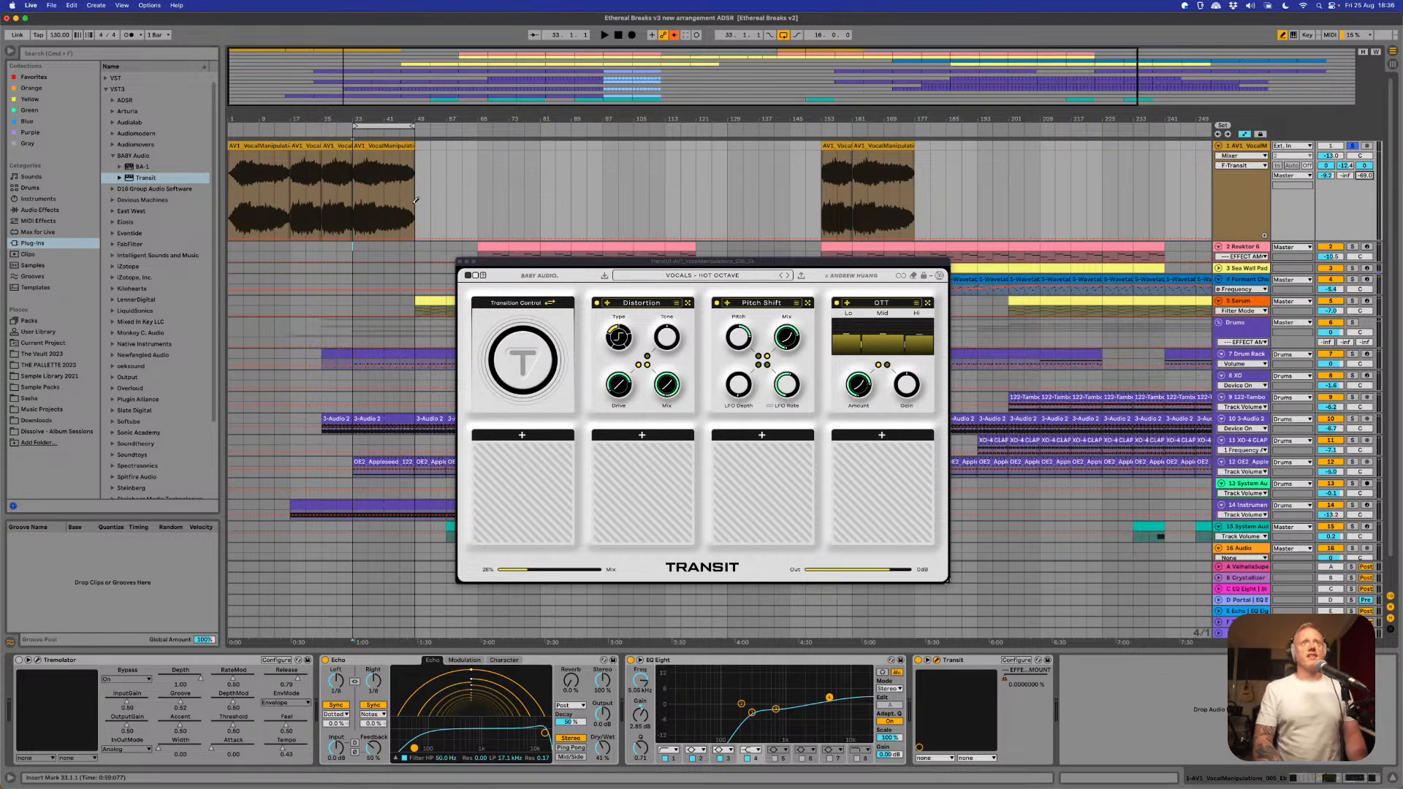
key(b)
key(b)
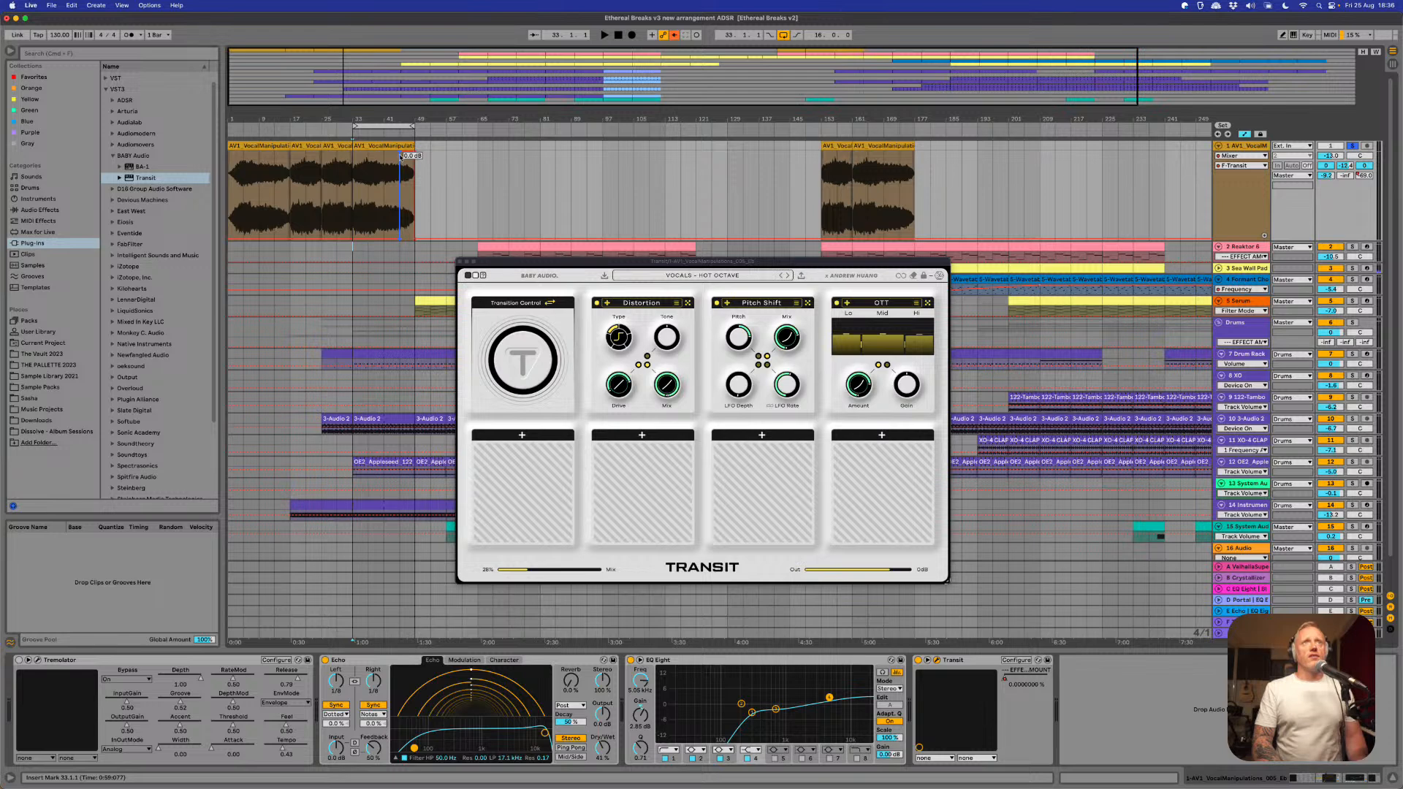
click(400, 152)
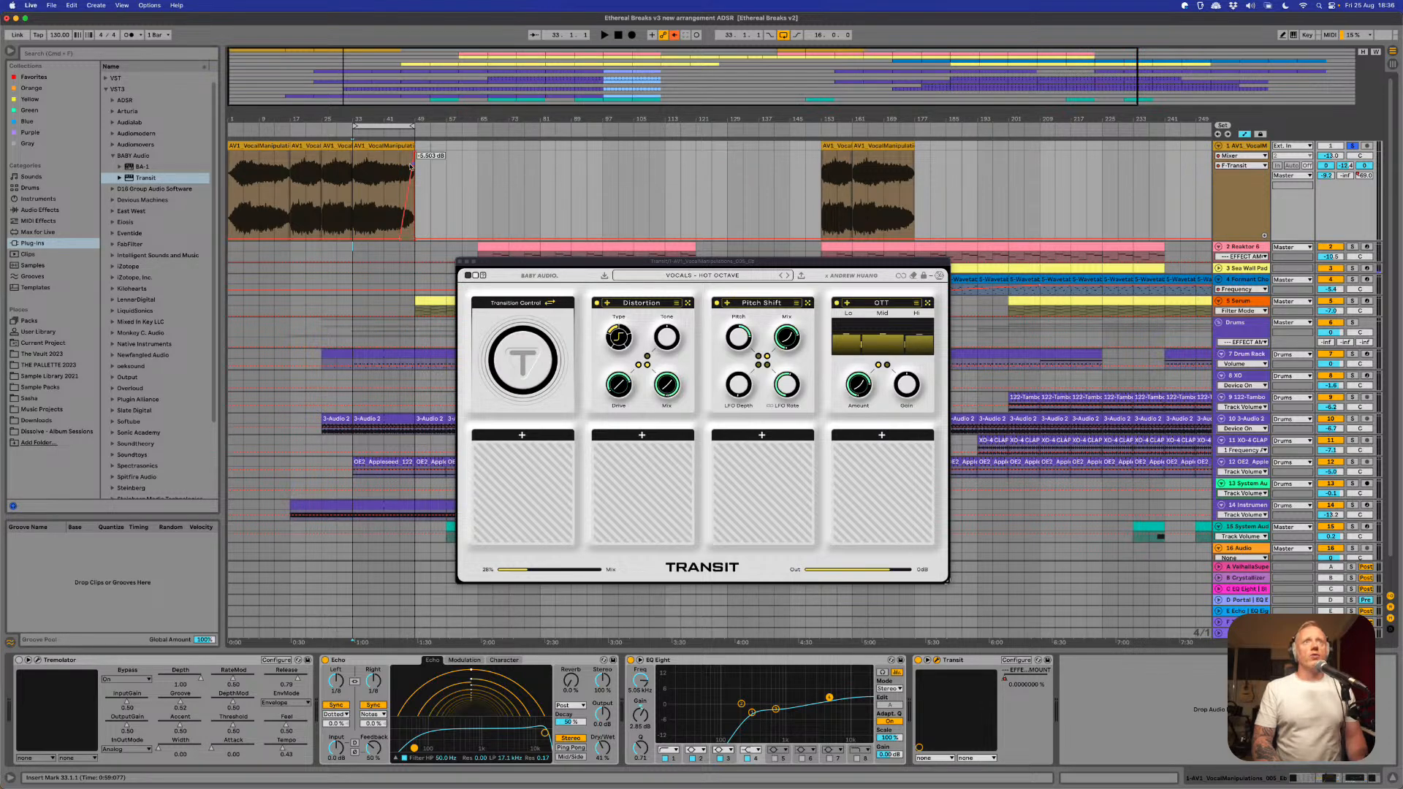
- Turn off the arrangement loop, unsolo the vocal, play the transition from bar 33 with the full mix, and stop playback
click(783, 35)
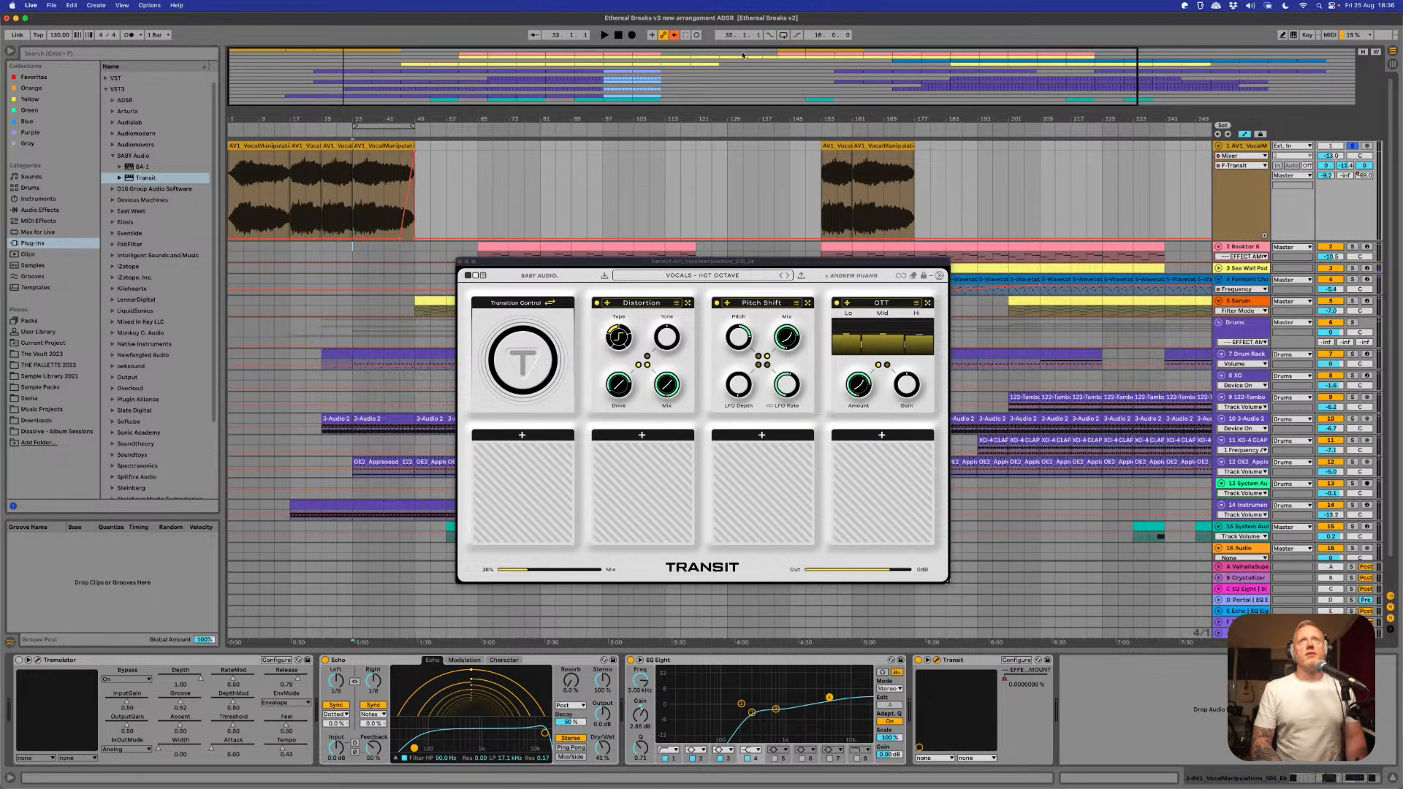
click(350, 132)
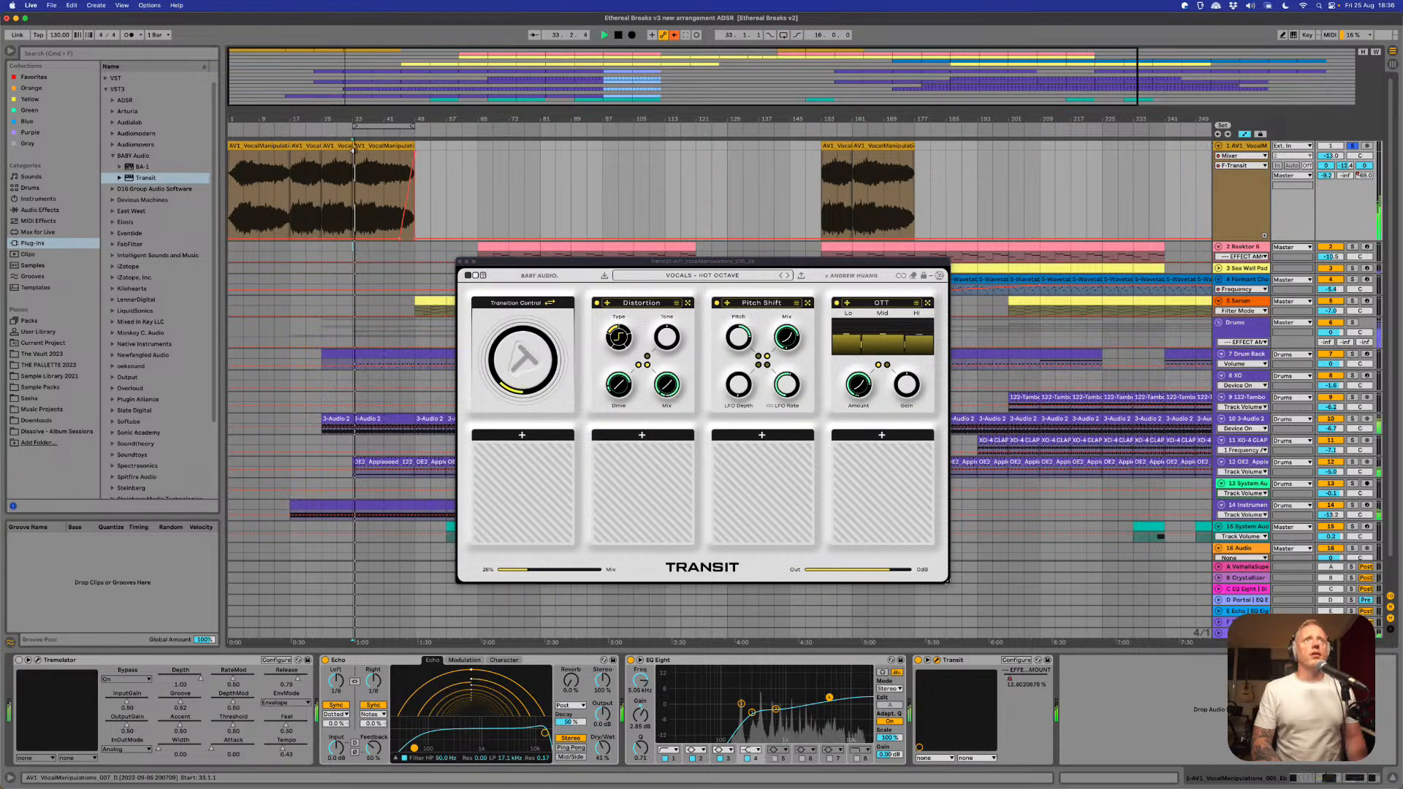
click(1353, 146)
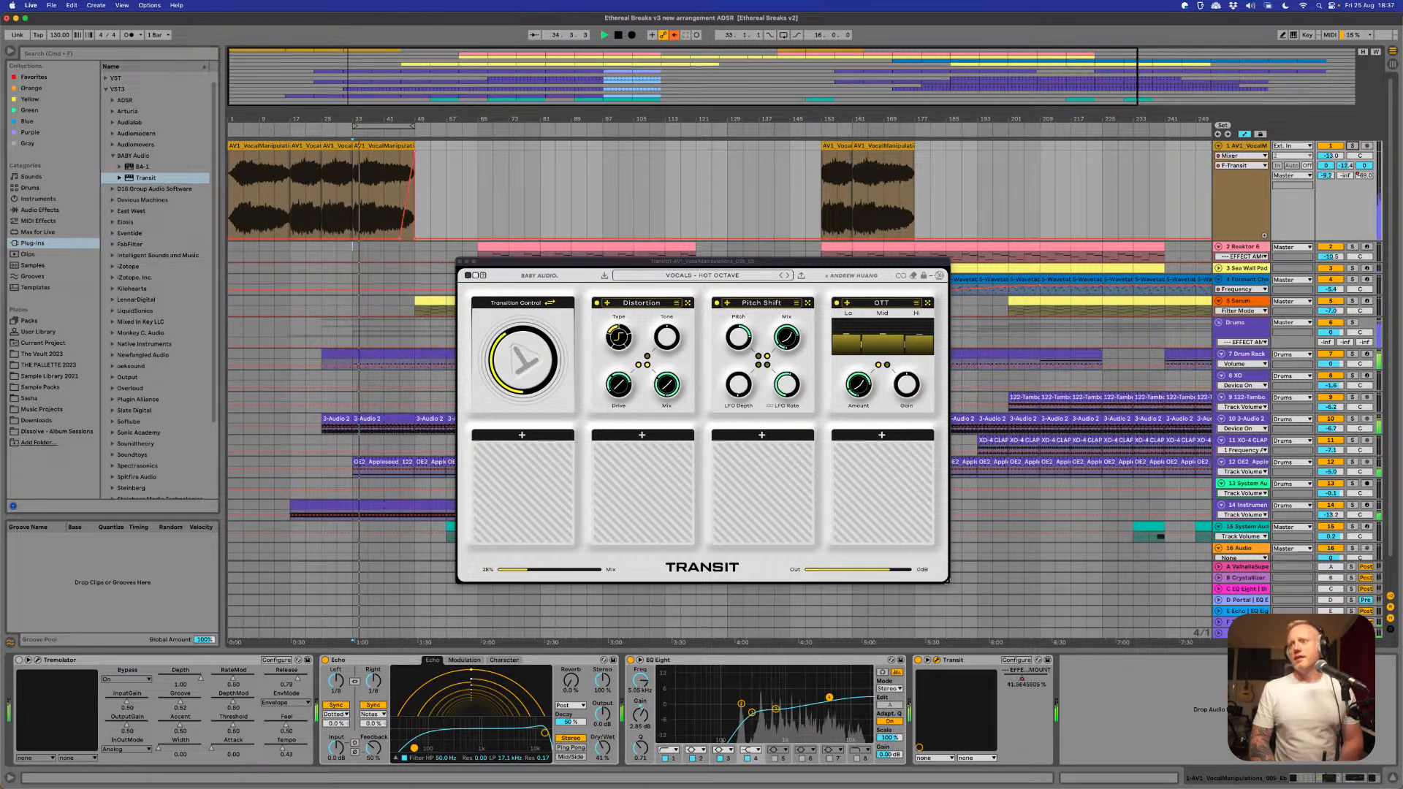
click(1247, 623)
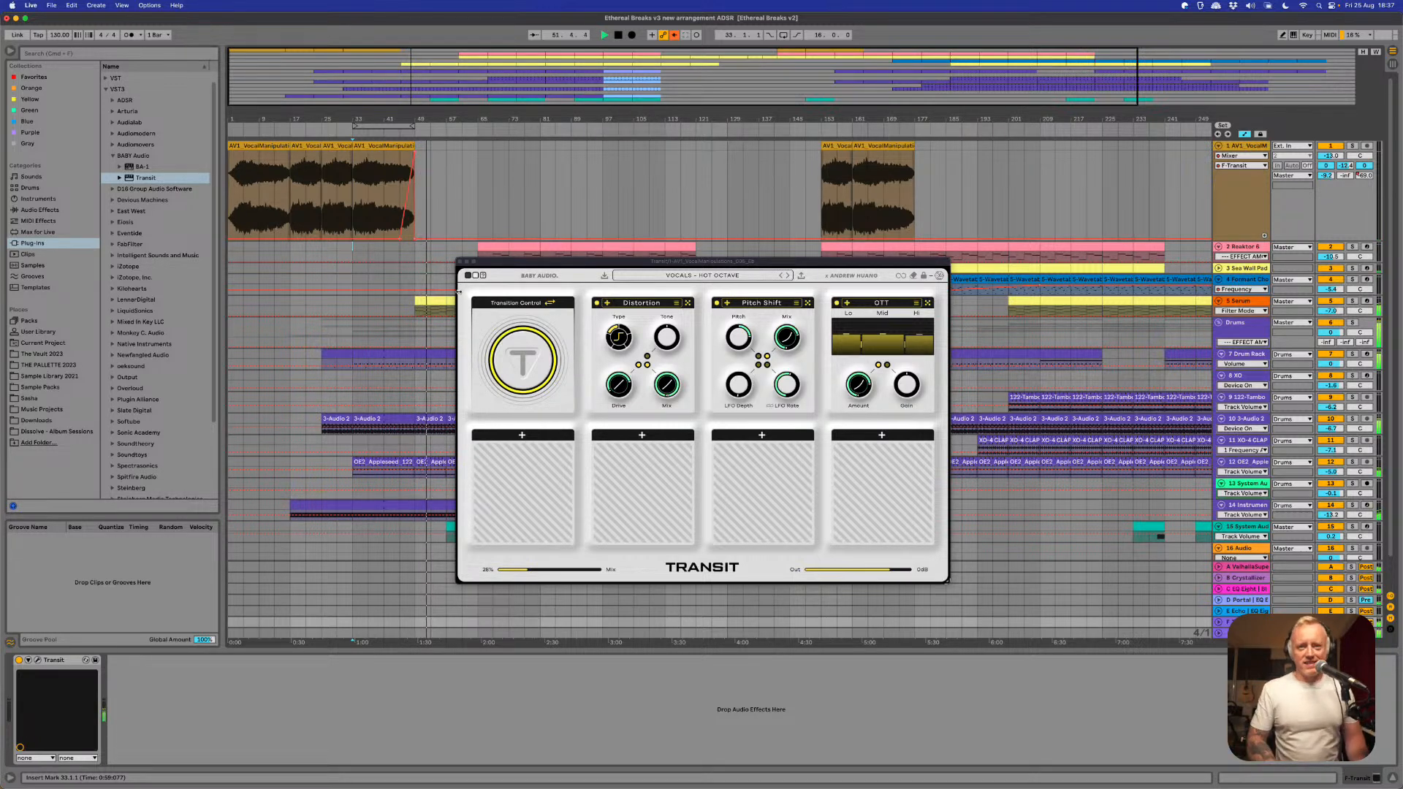
key(space)
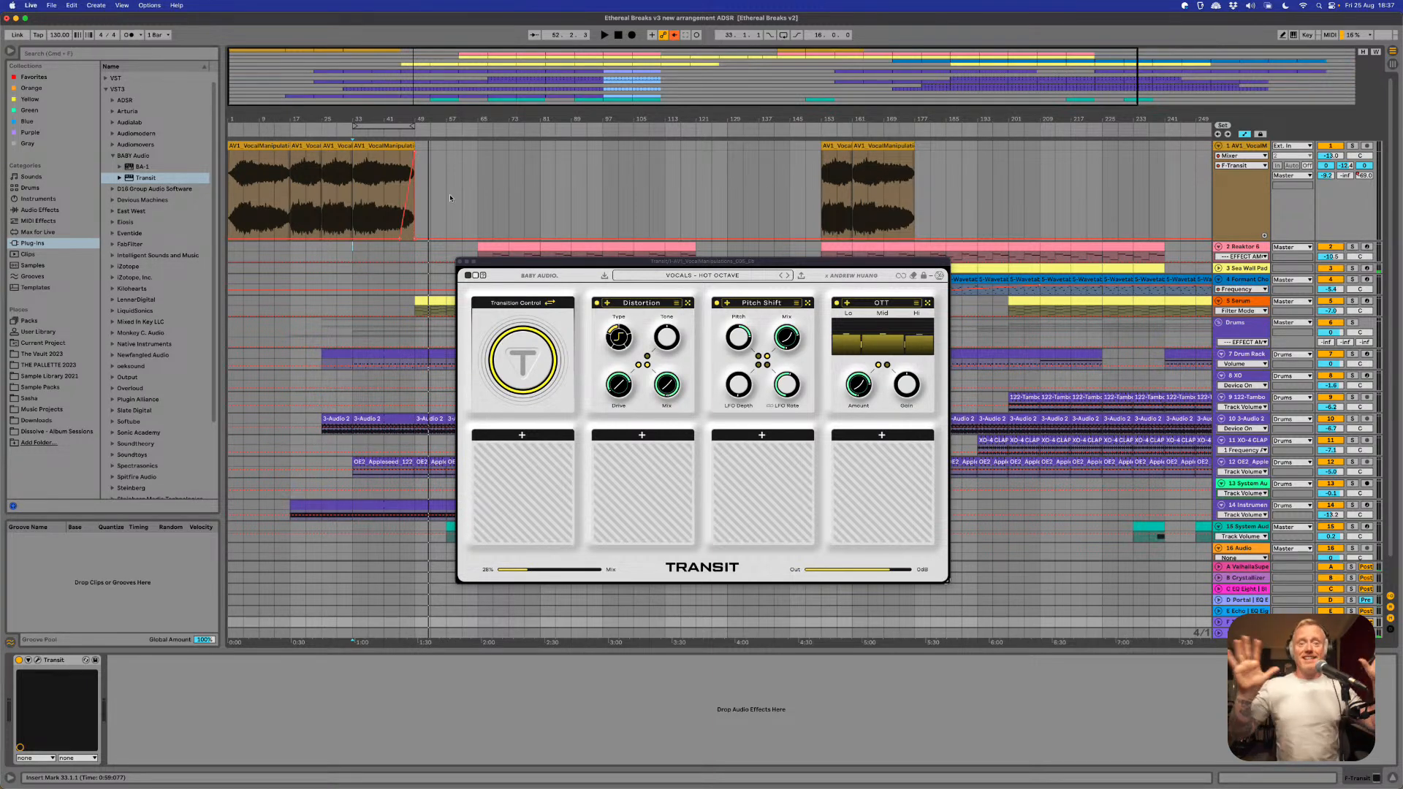
- Switch to Session View to look at the mixer sends, return to the arrangement, and close the vocal's Transit window
key(Tab)
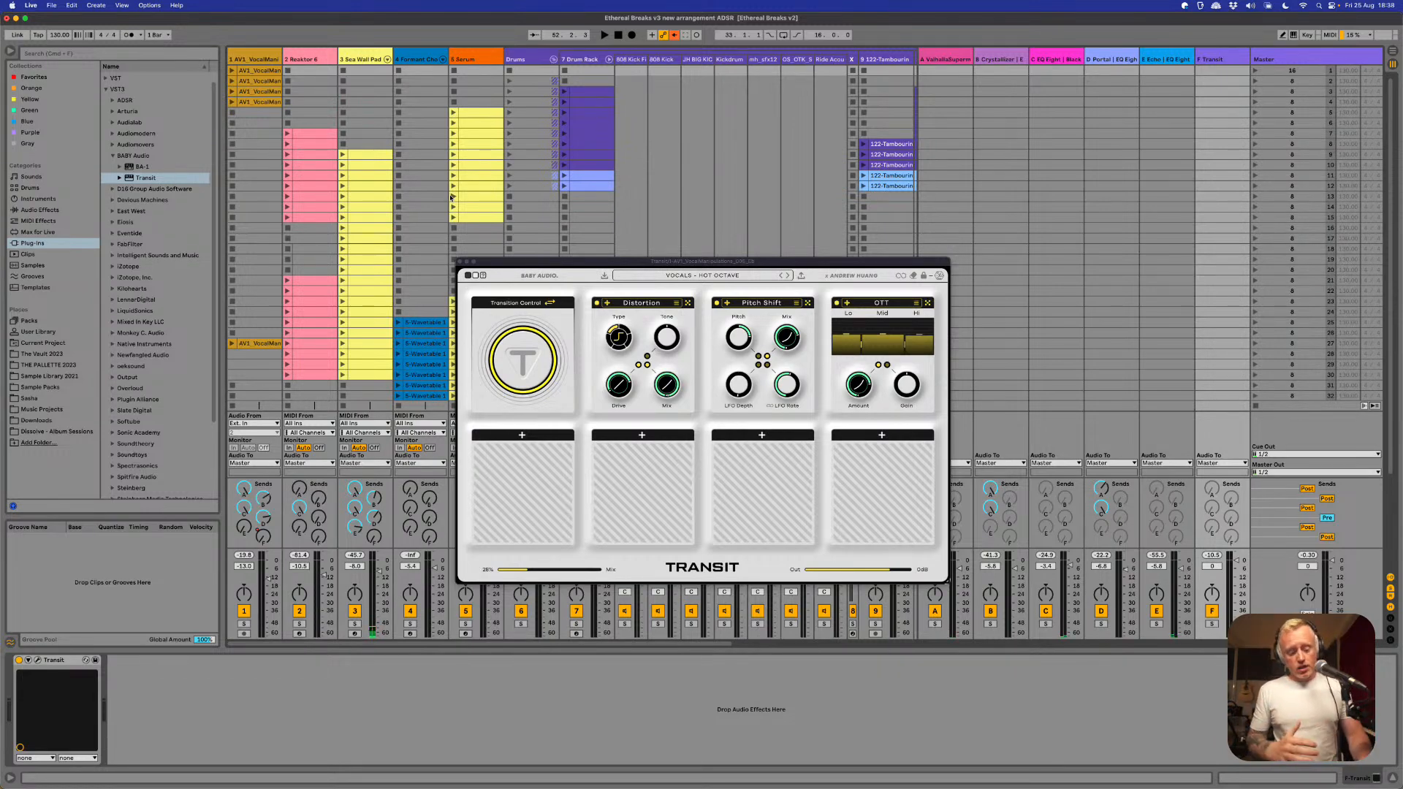
key(Tab)
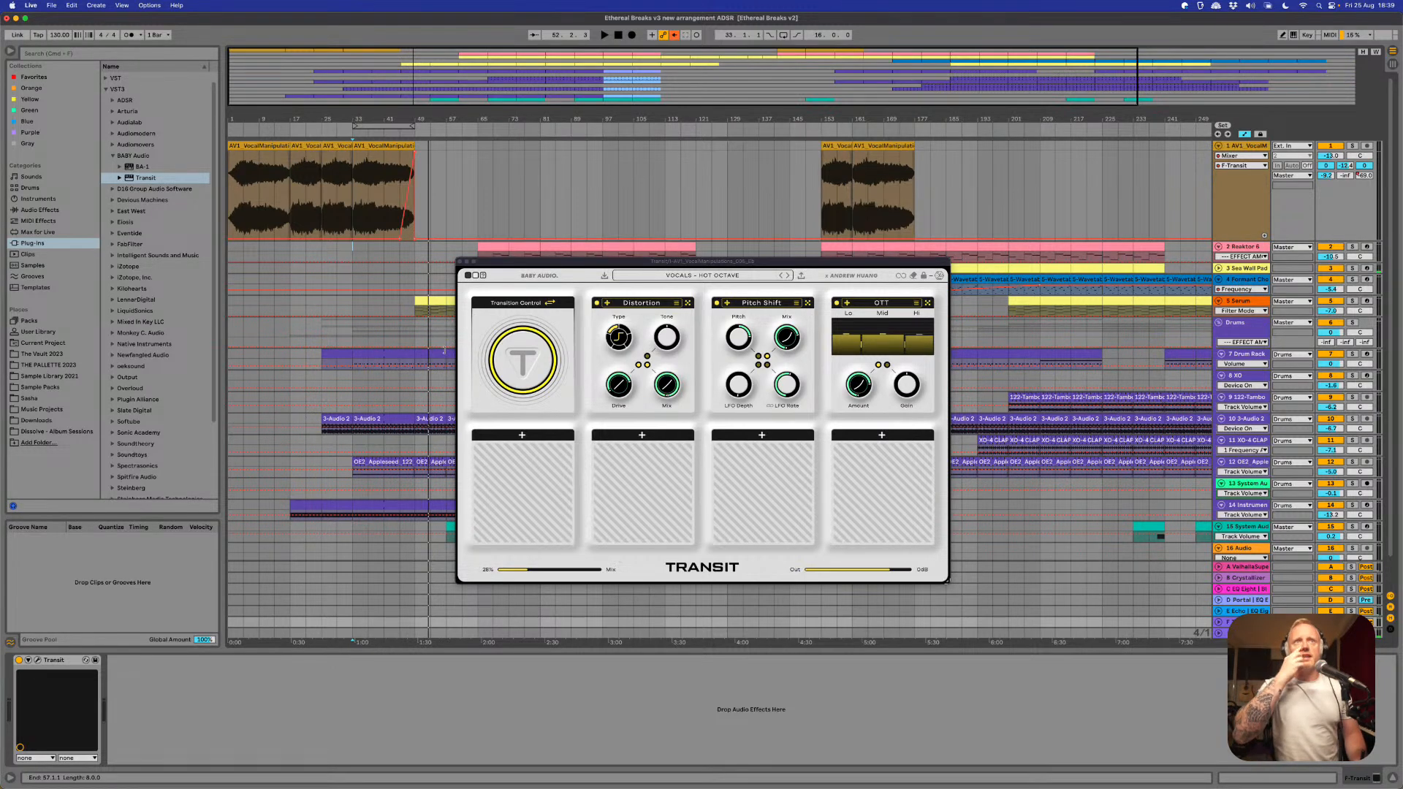
click(459, 262)
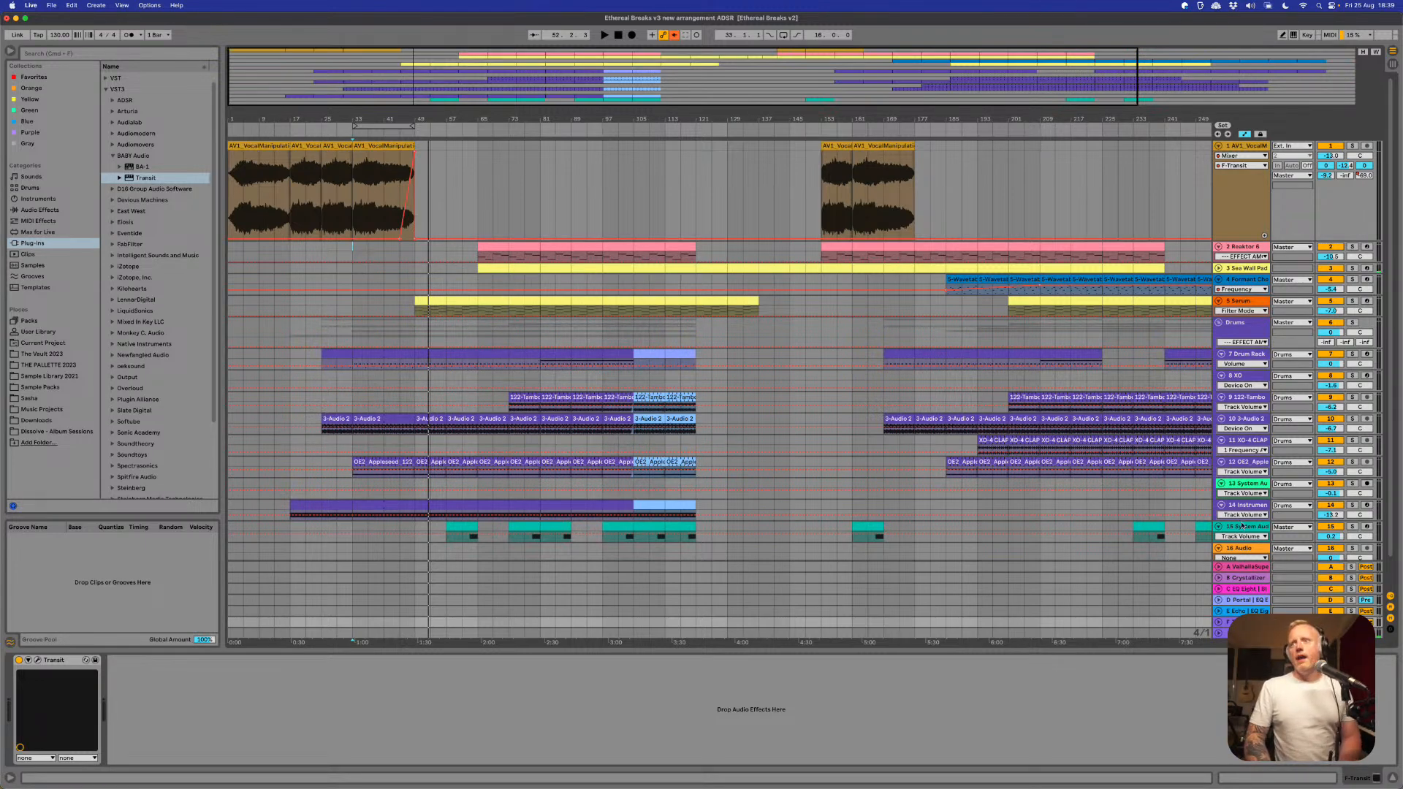
- Select the System Audio track 15 and increase its height in the arrangement
click(1242, 526)
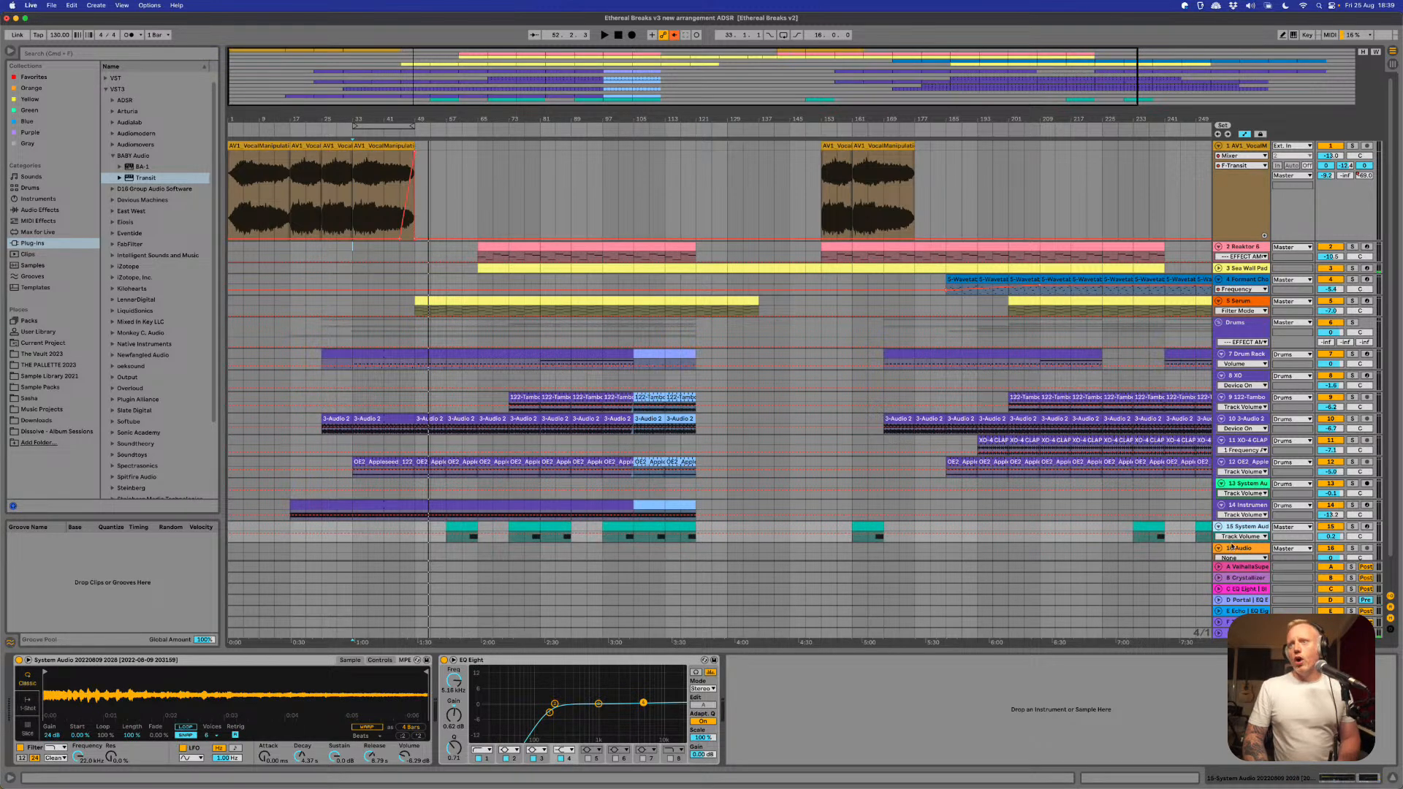
click(1235, 548)
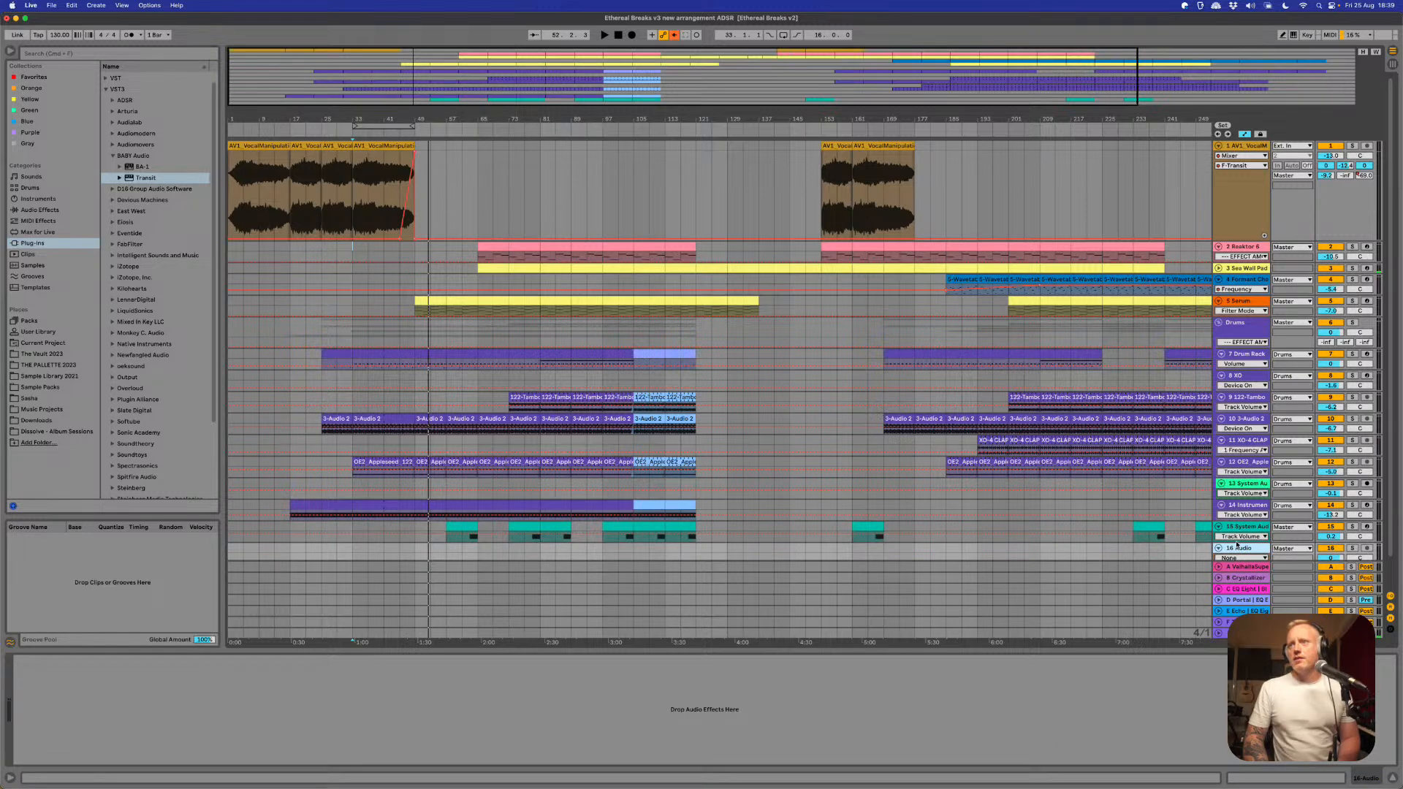
drag(1236, 543, 1246, 609)
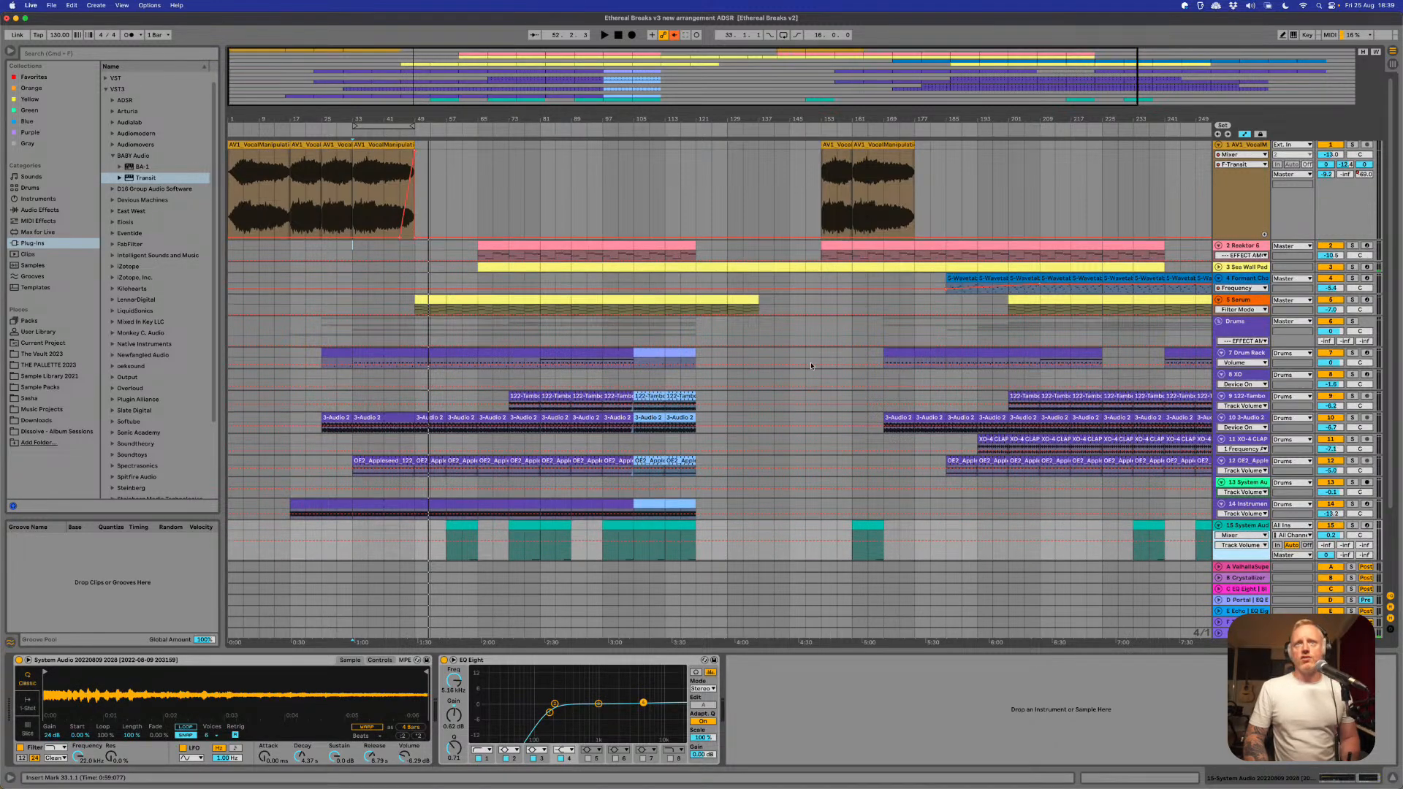
scroll(611, 476, down, 3)
- Solo the System Audio track, play it from bar 61, stop playback, and place the insert marker at bar 63
click(462, 497)
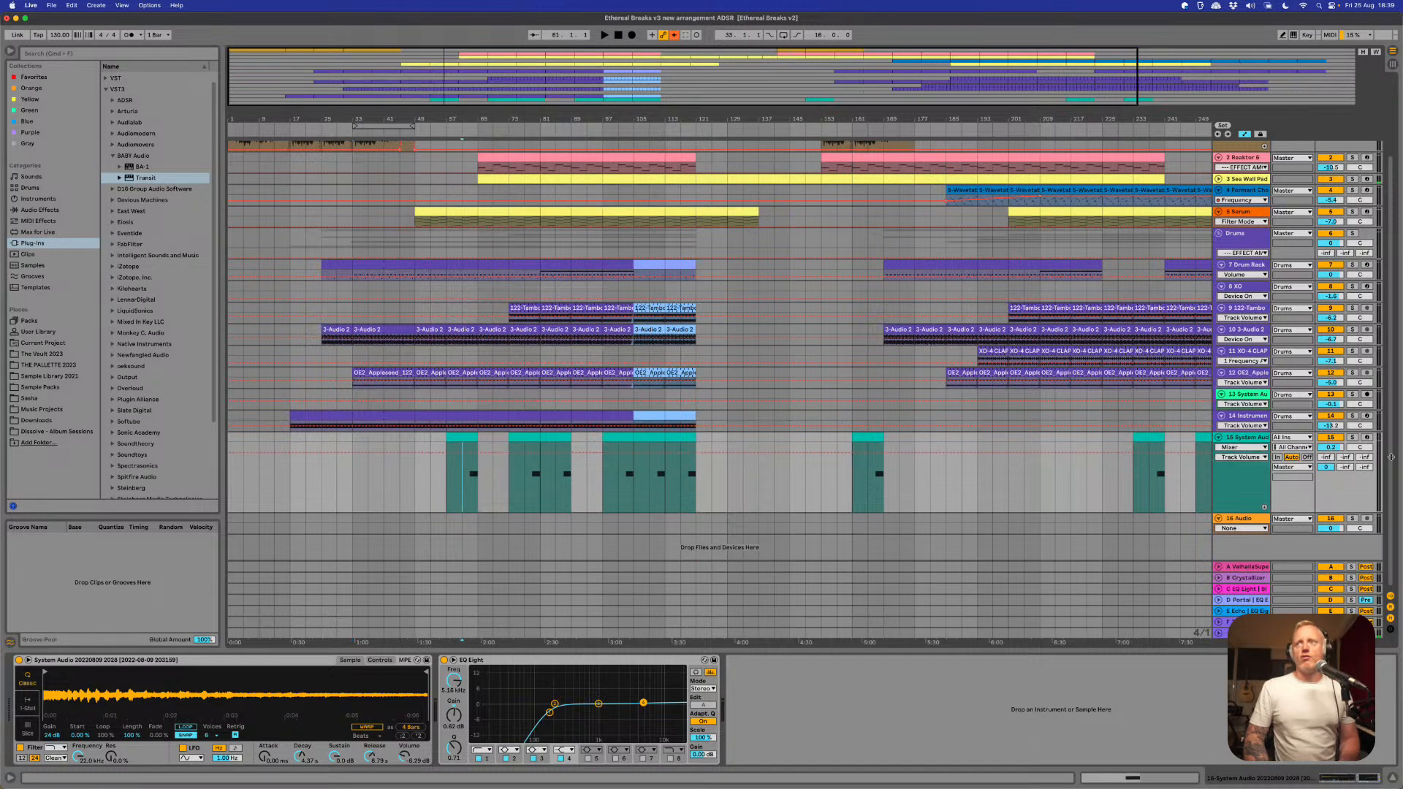
click(1352, 437)
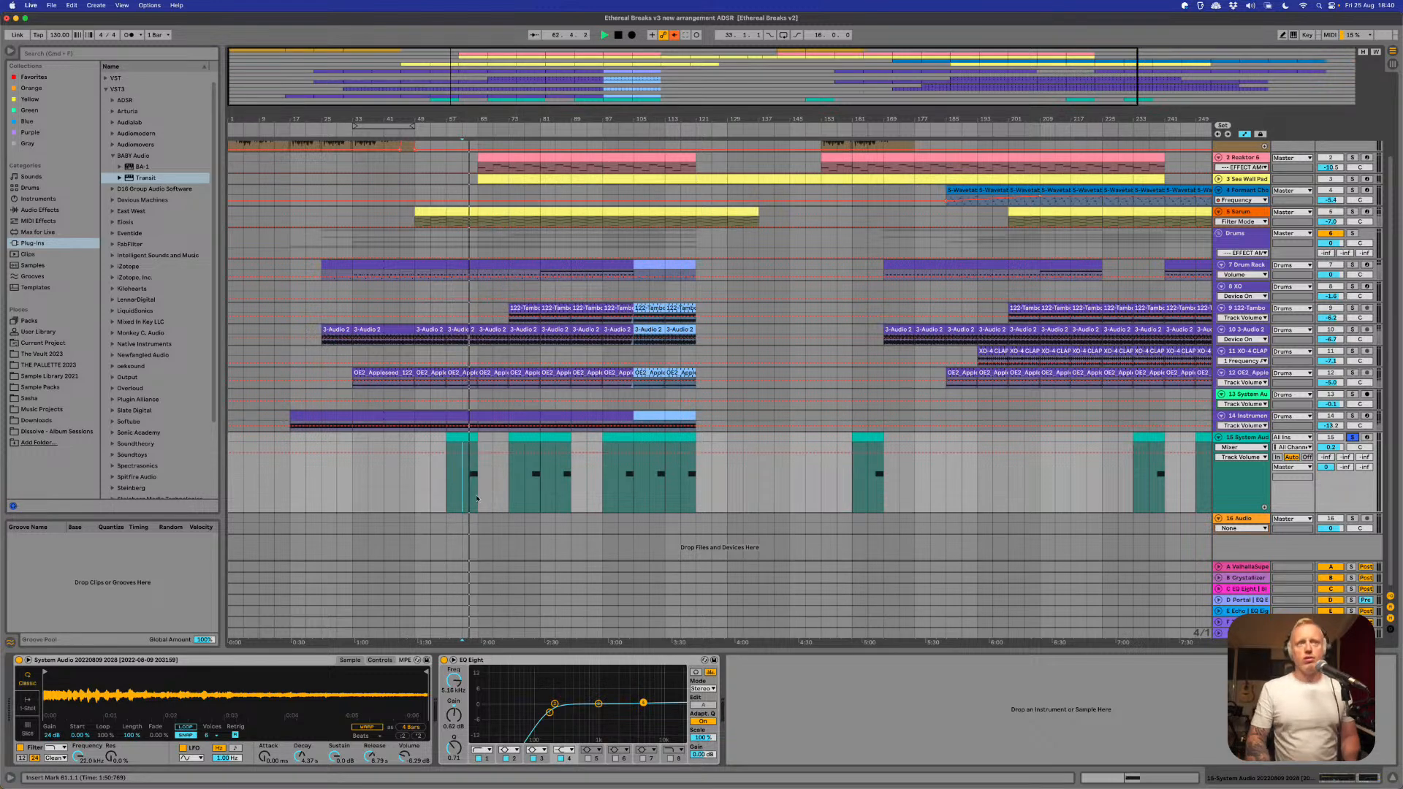
key(plus)
key(plus)
key(plus)
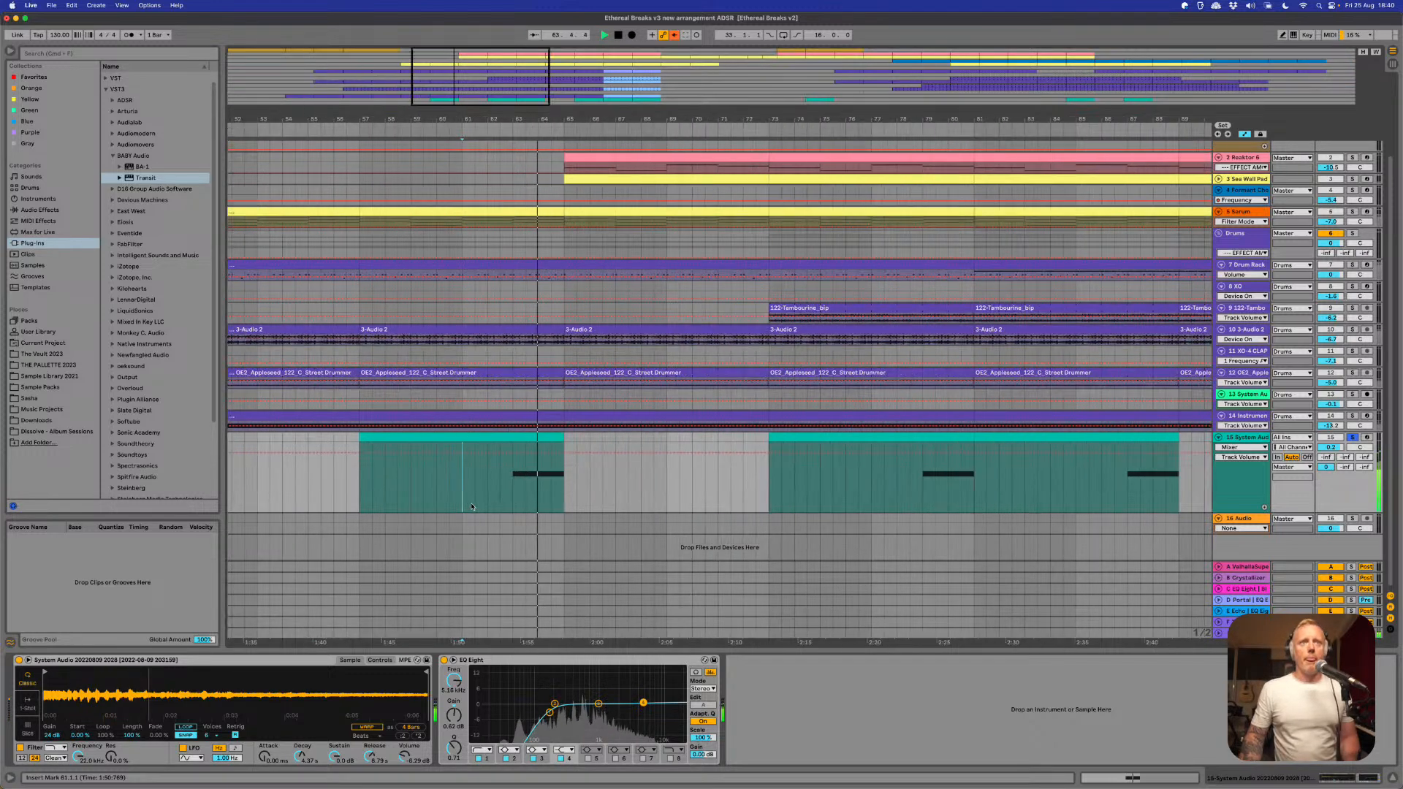
key(space)
click(513, 490)
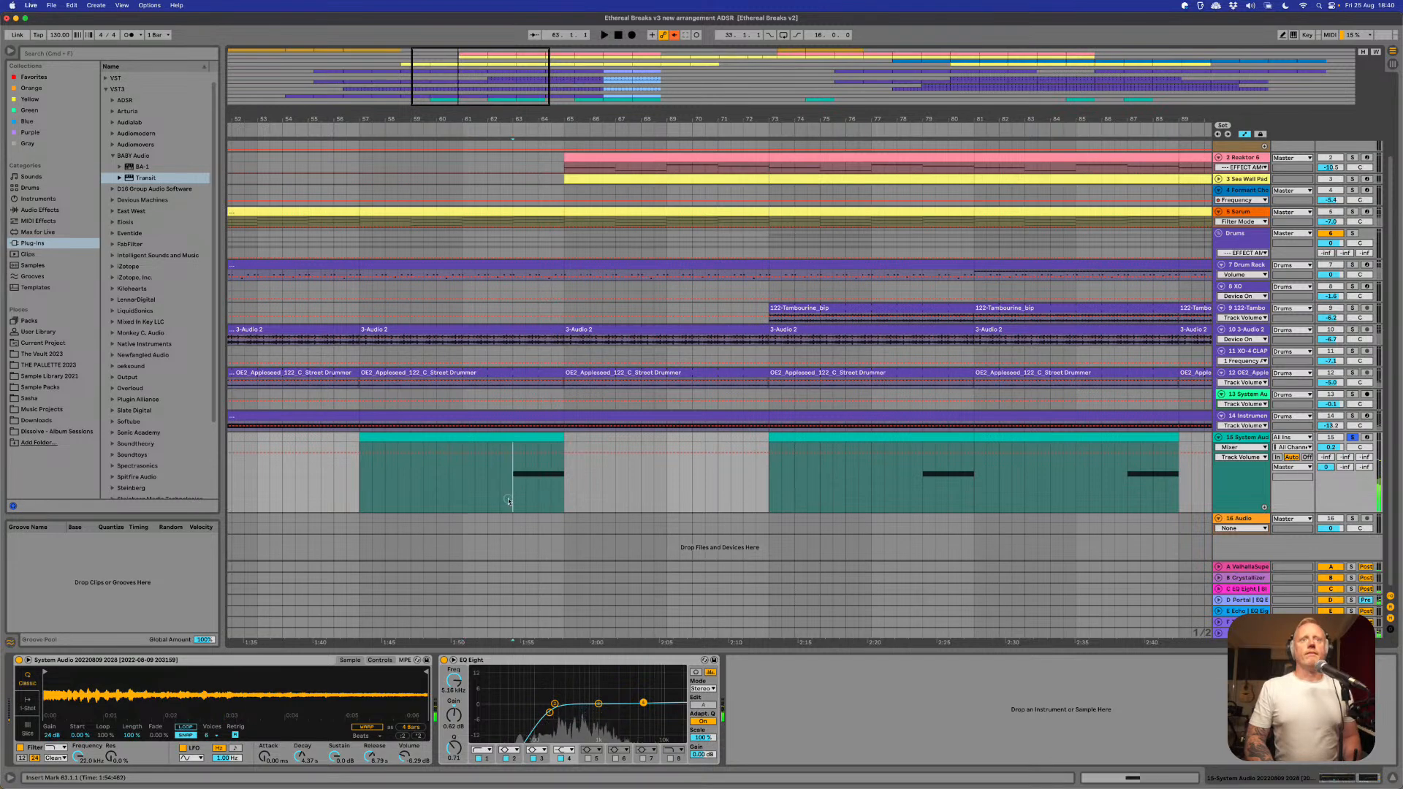
- Add Transit after EQ Eight on the System Audio track and enlarge its window over the arrangement
double_click(145, 179)
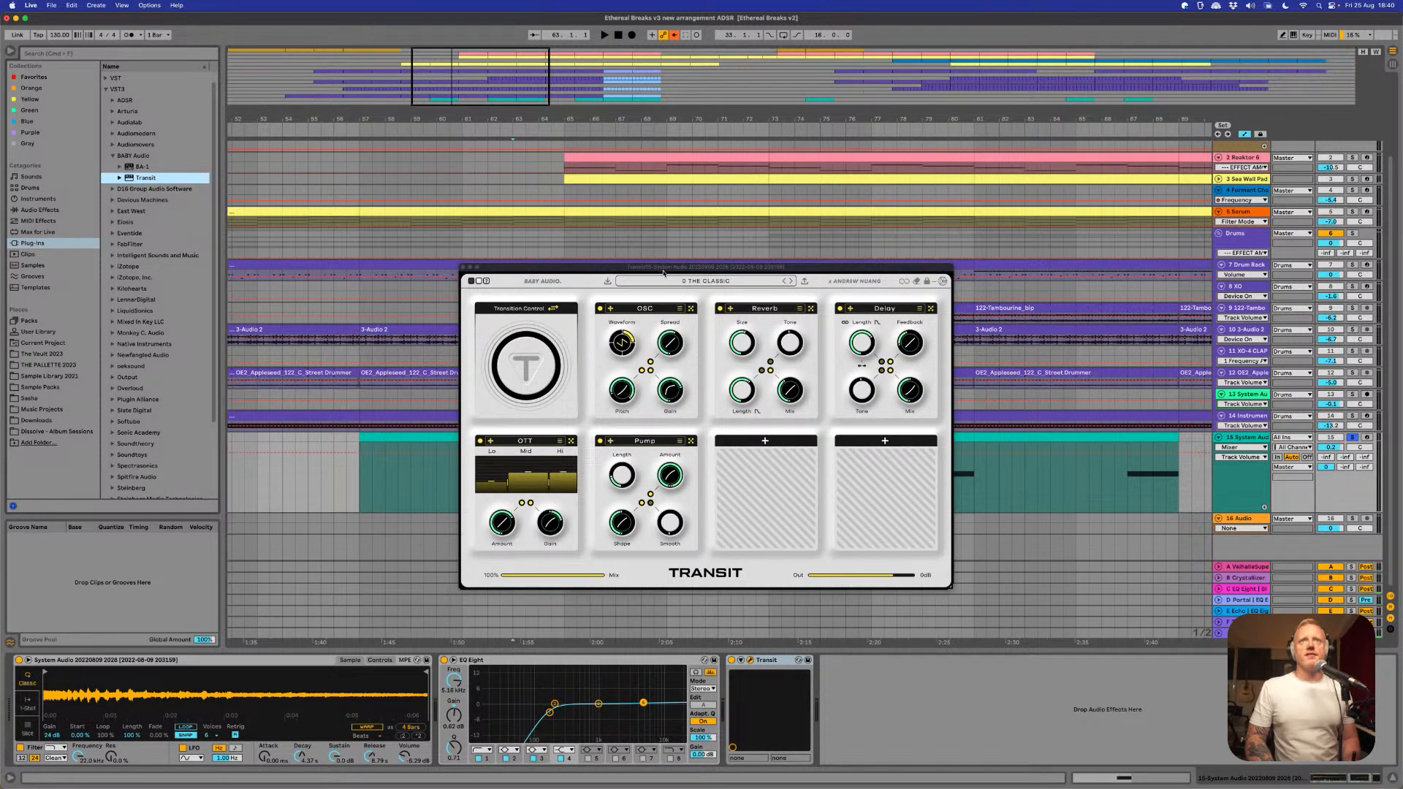
drag(662, 266, 809, 264)
drag(910, 266, 865, 119)
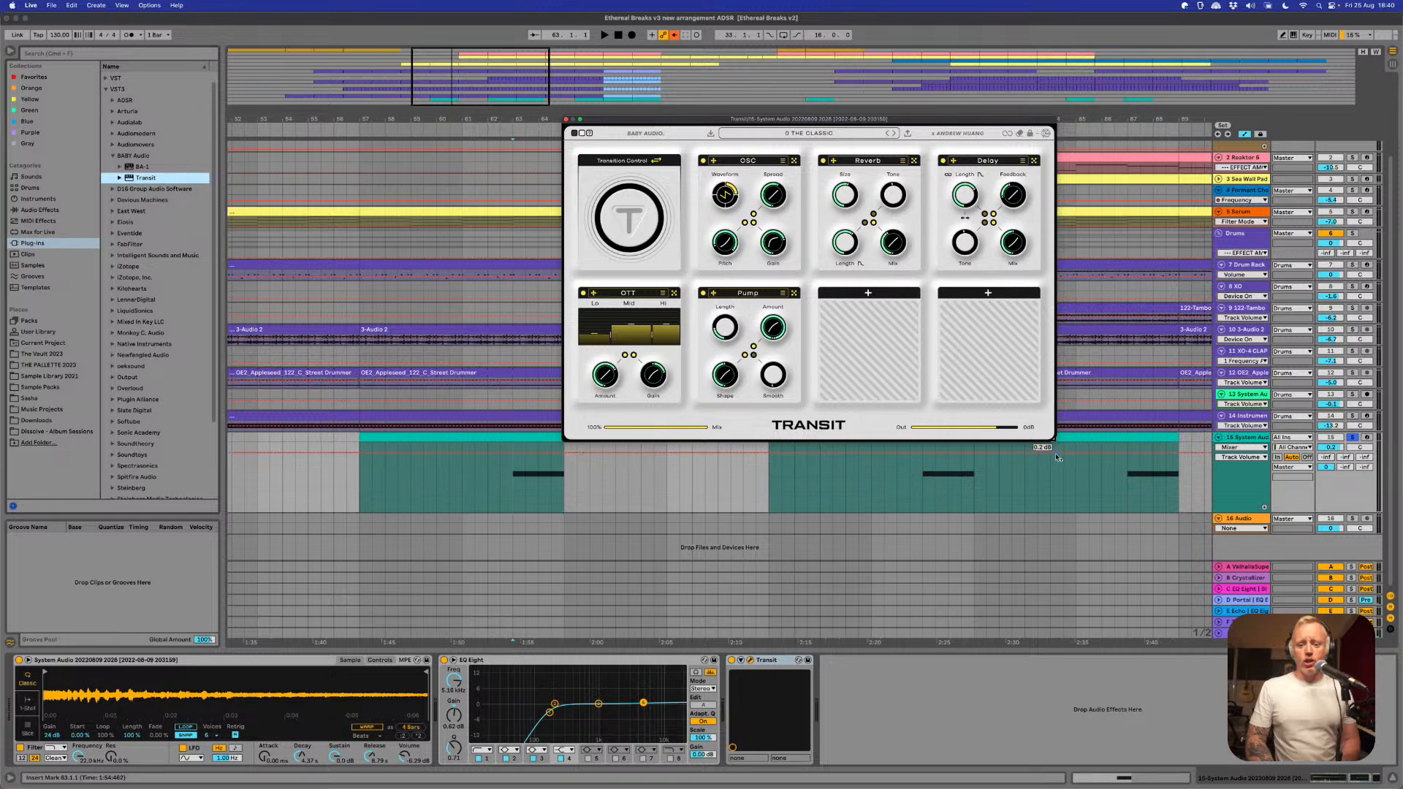
drag(1053, 438, 1119, 574)
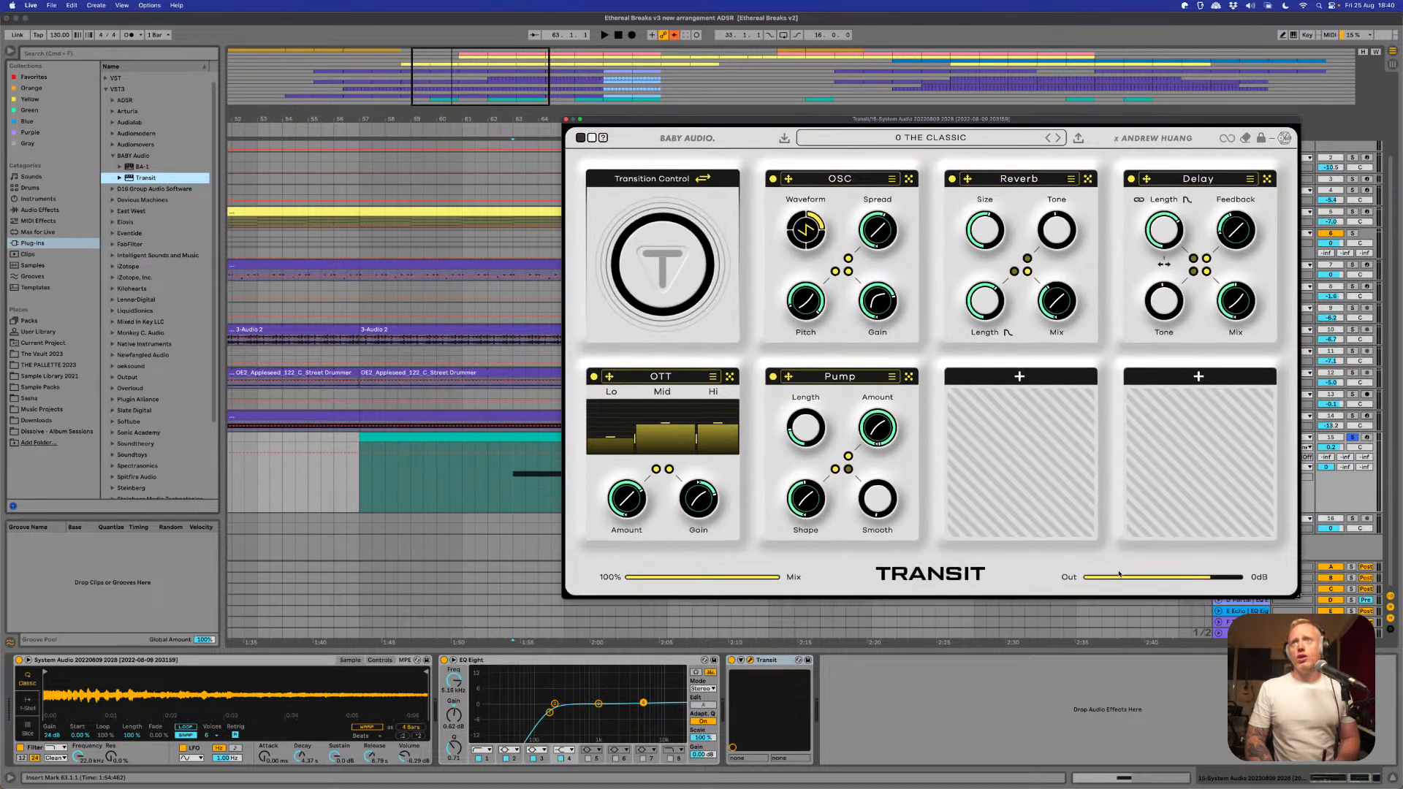
drag(760, 121, 770, 125)
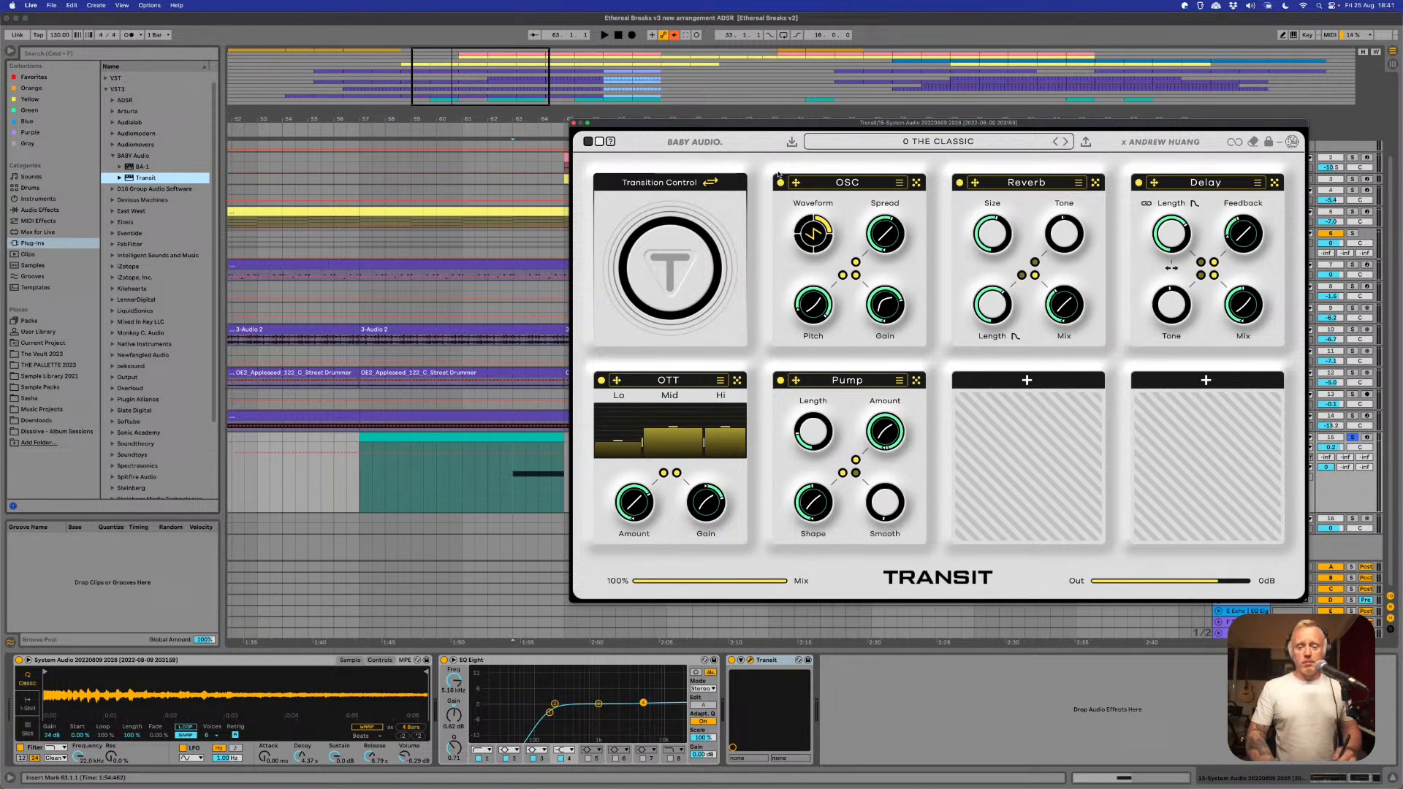
- Audition the System Audio track, load Transit's user preset Another World - ADSR_Transit, and try the Transition Control during playback
key(space)
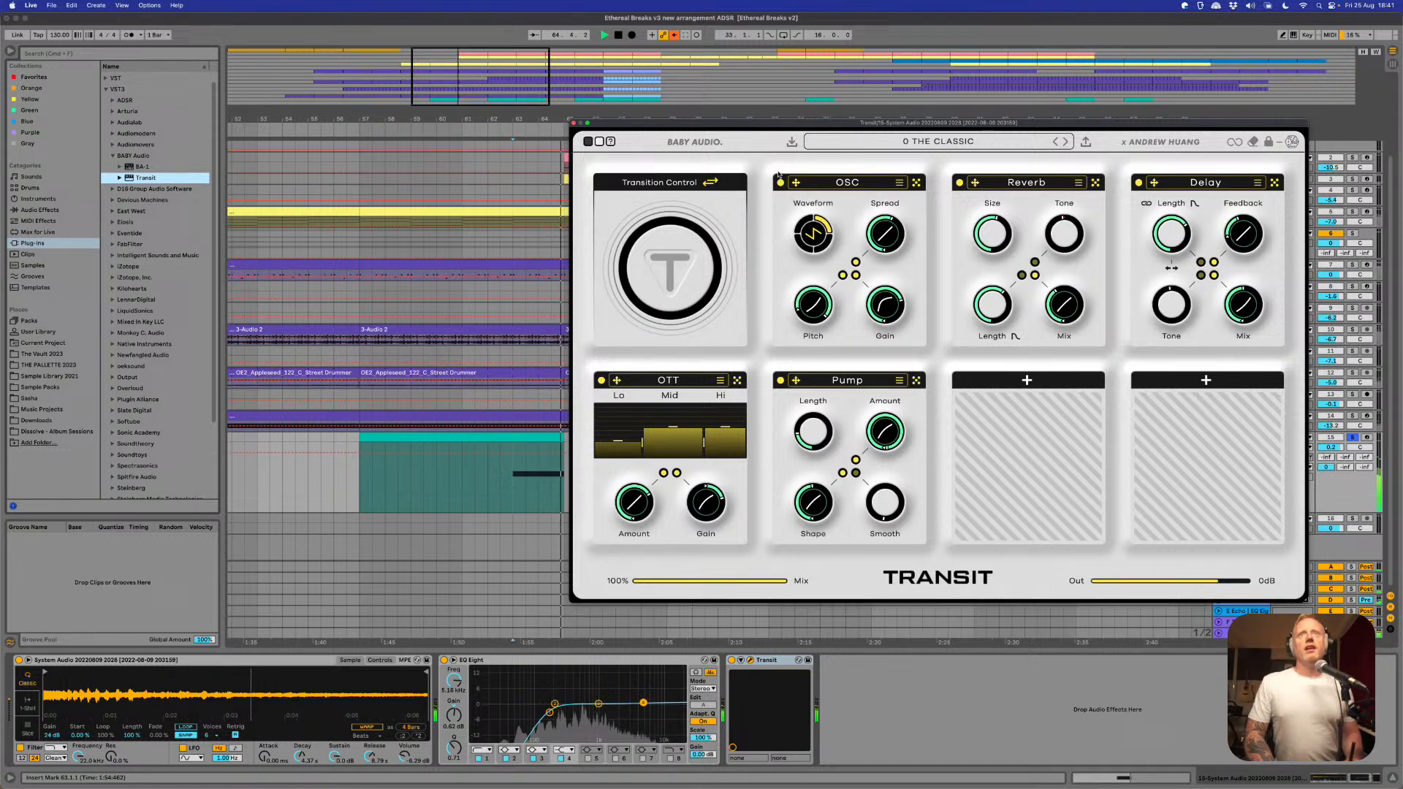
click(934, 143)
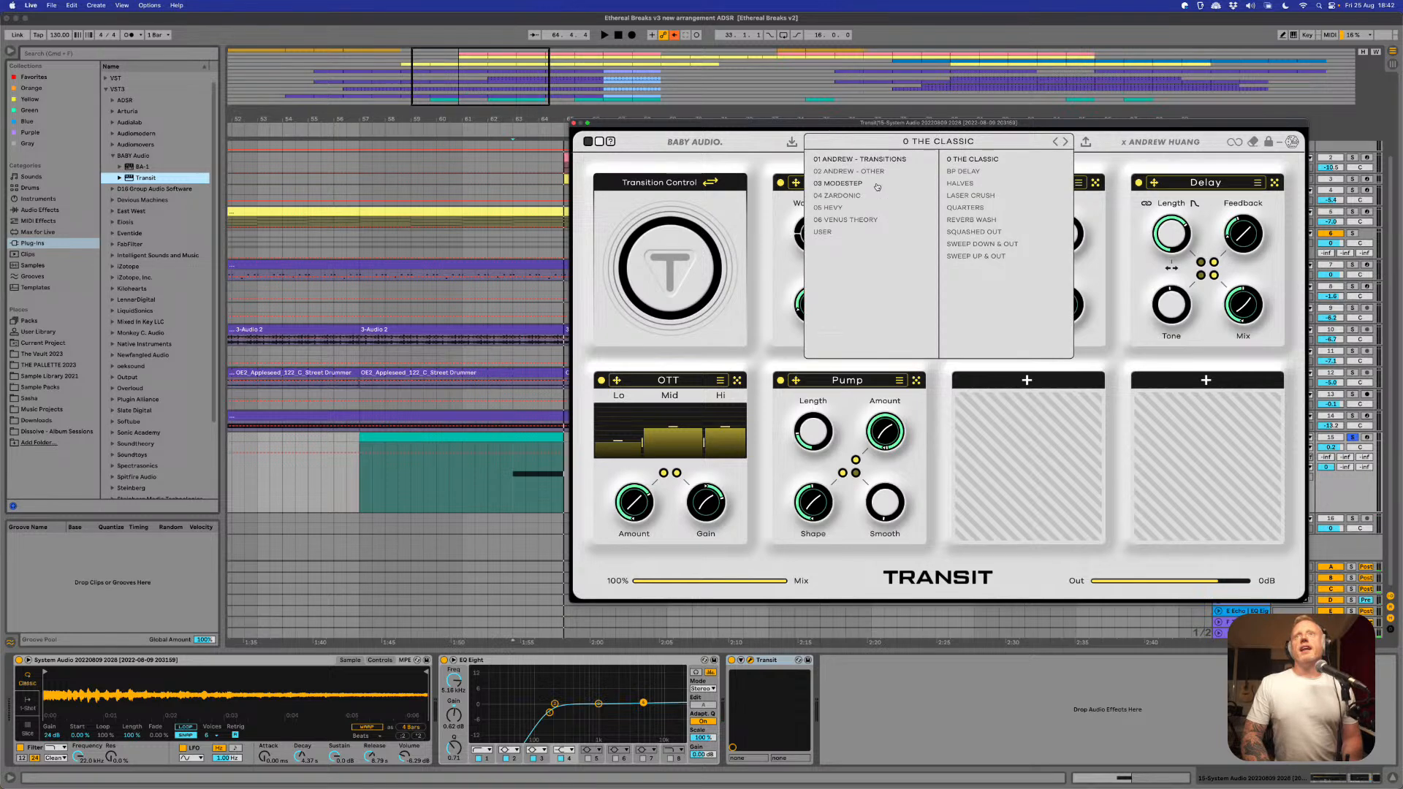
click(838, 235)
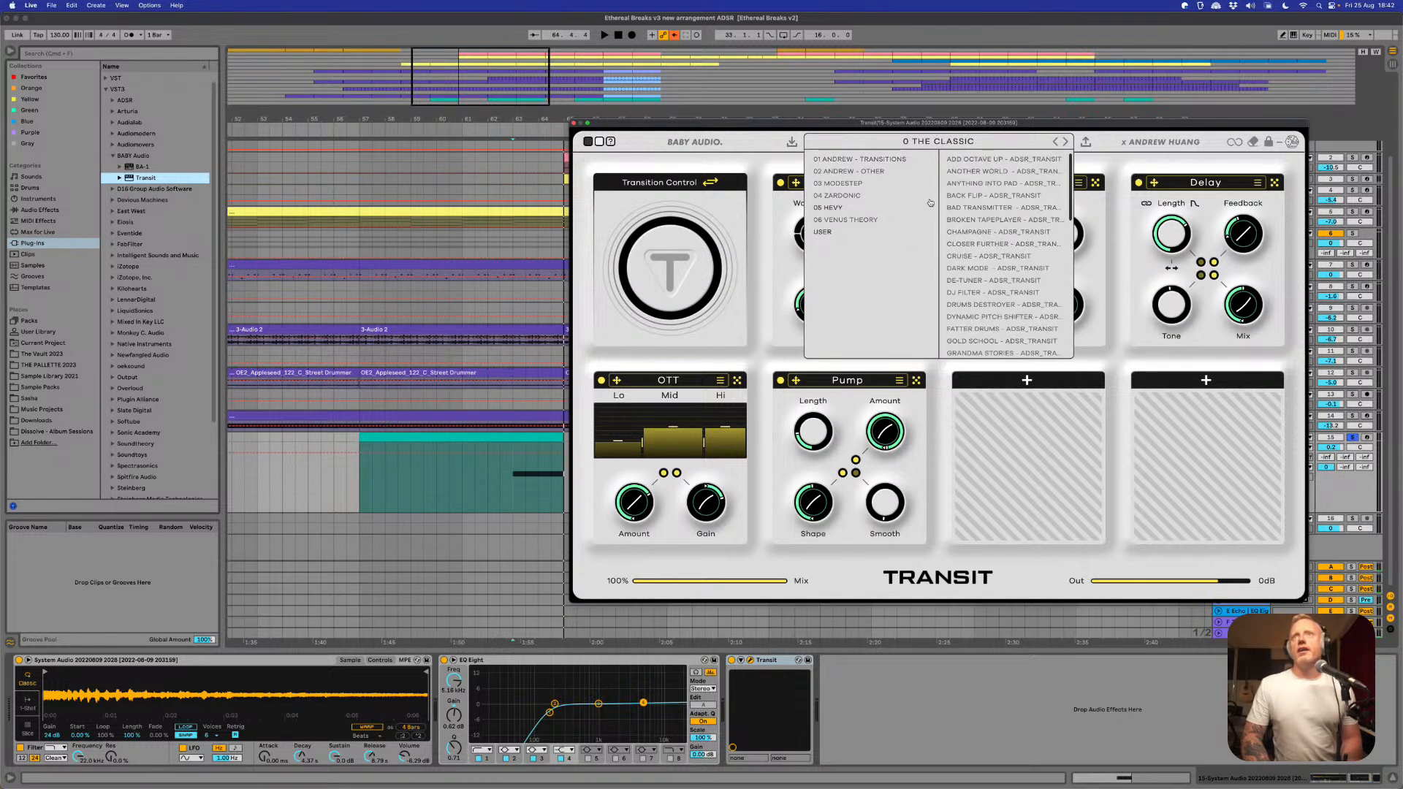
click(978, 173)
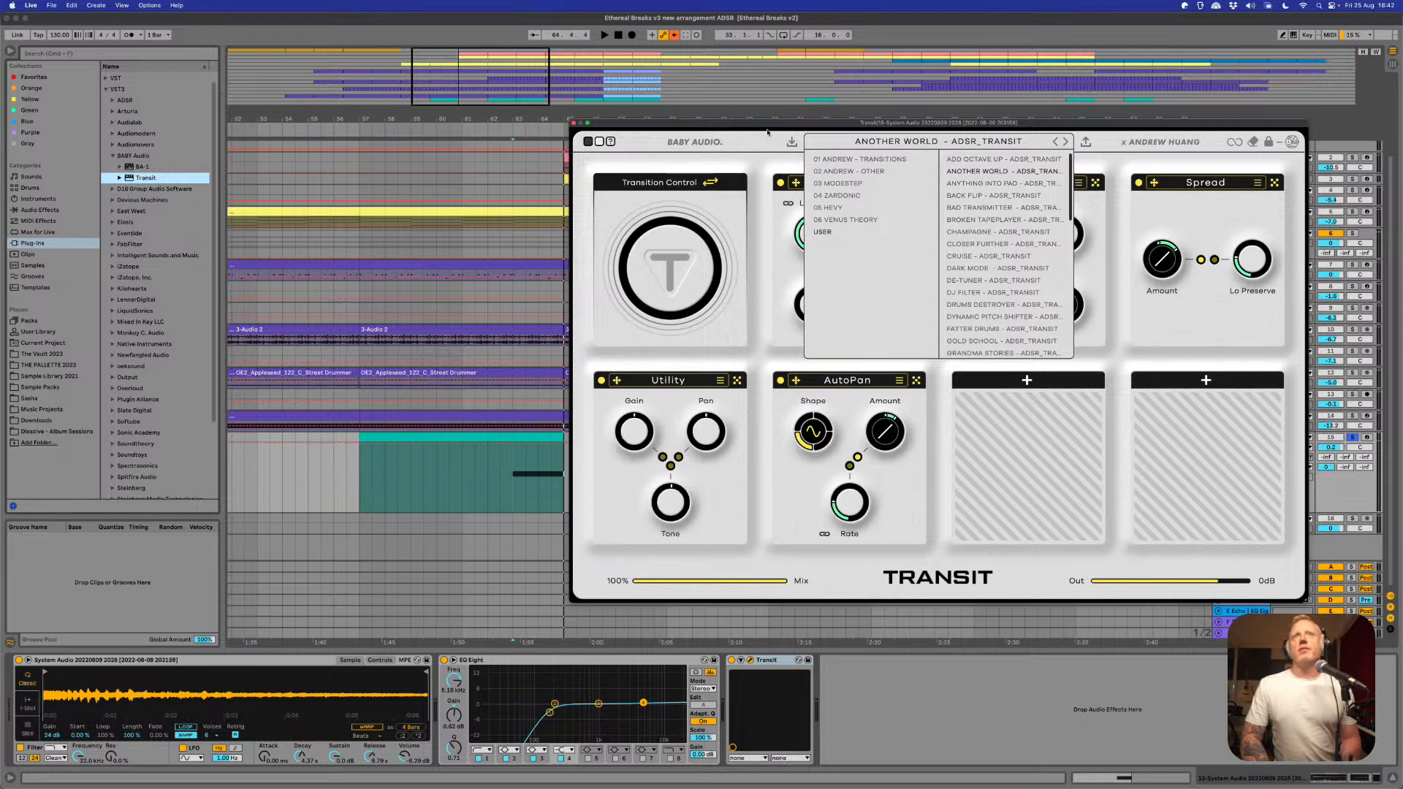
mouse_move(763, 128)
mouse_down()
mouse_move(803, 130)
mouse_move(772, 143)
mouse_up()
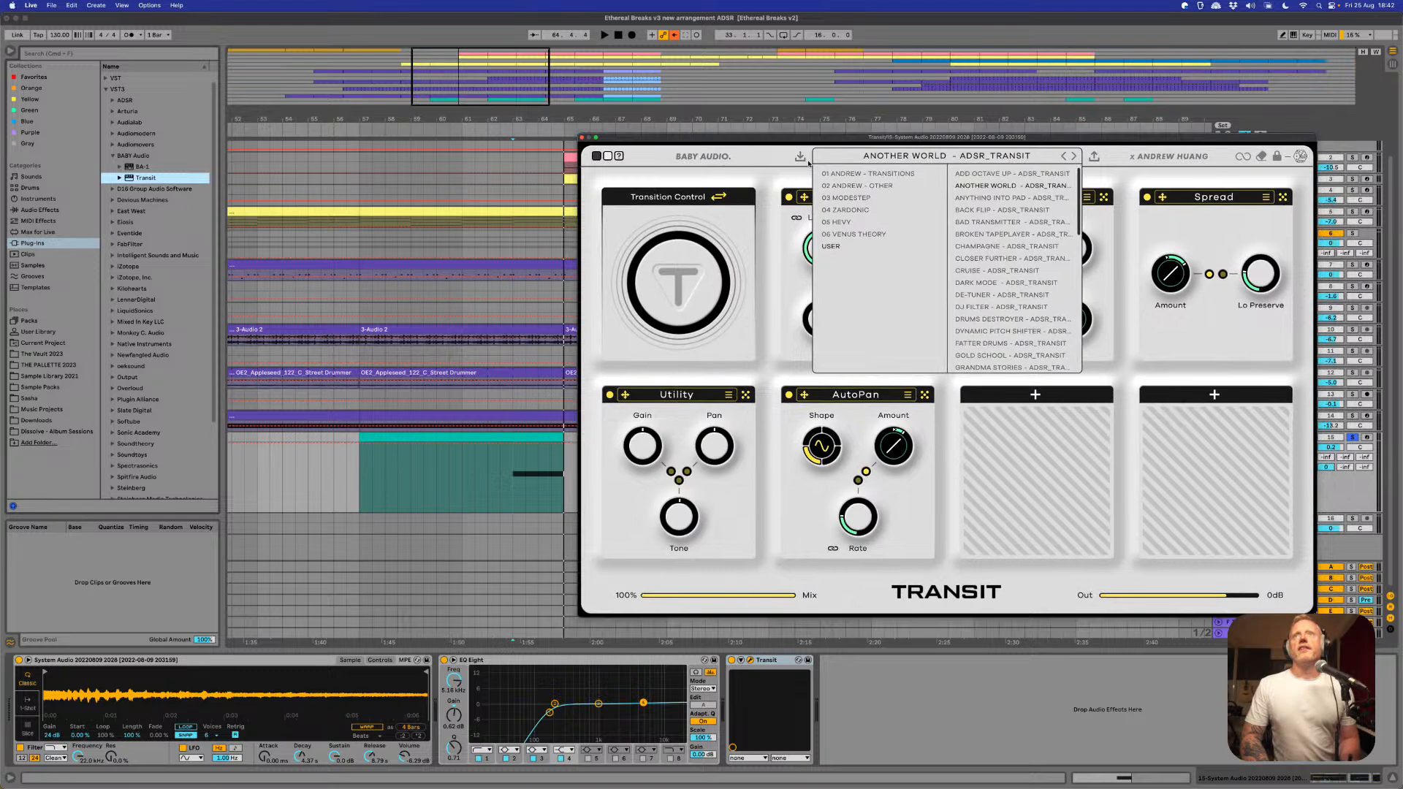
click(775, 157)
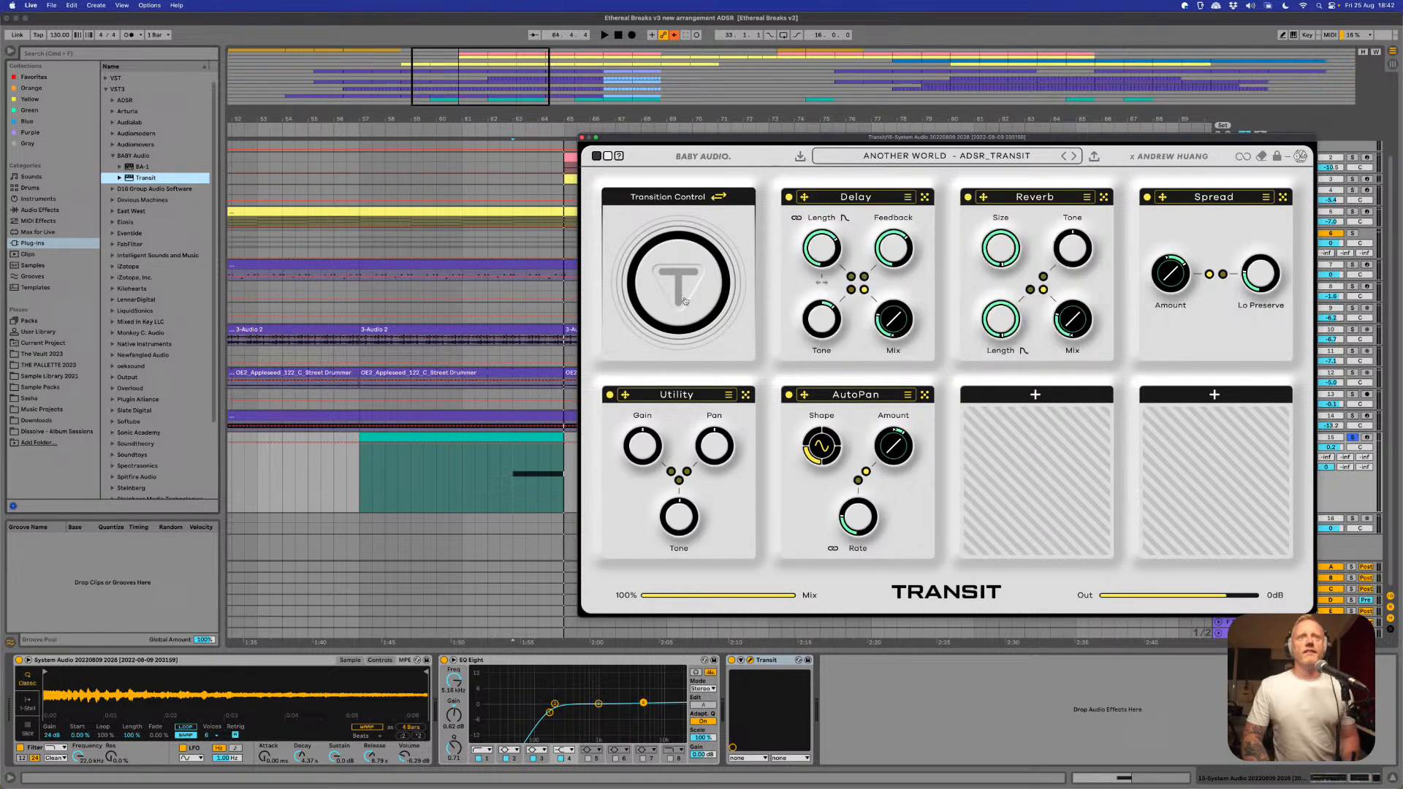
key(space)
mouse_move(686, 301)
mouse_down()
mouse_move(684, 184)
mouse_move(687, 309)
mouse_move(686, 295)
mouse_up()
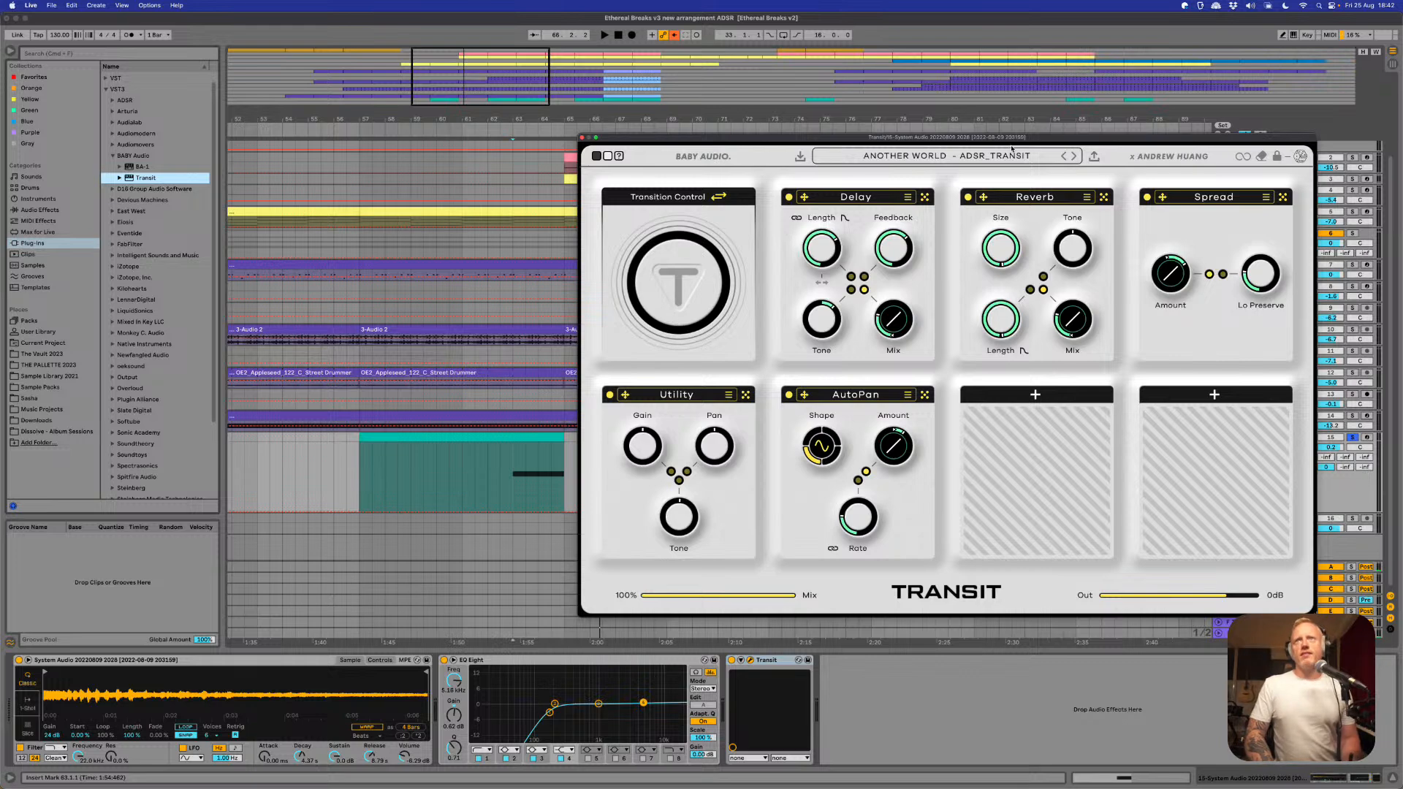
- Load the preset Anything Into Pad - ADSR_Transit, play the track with the Transition Control at full, and return the control to zero
click(1074, 156)
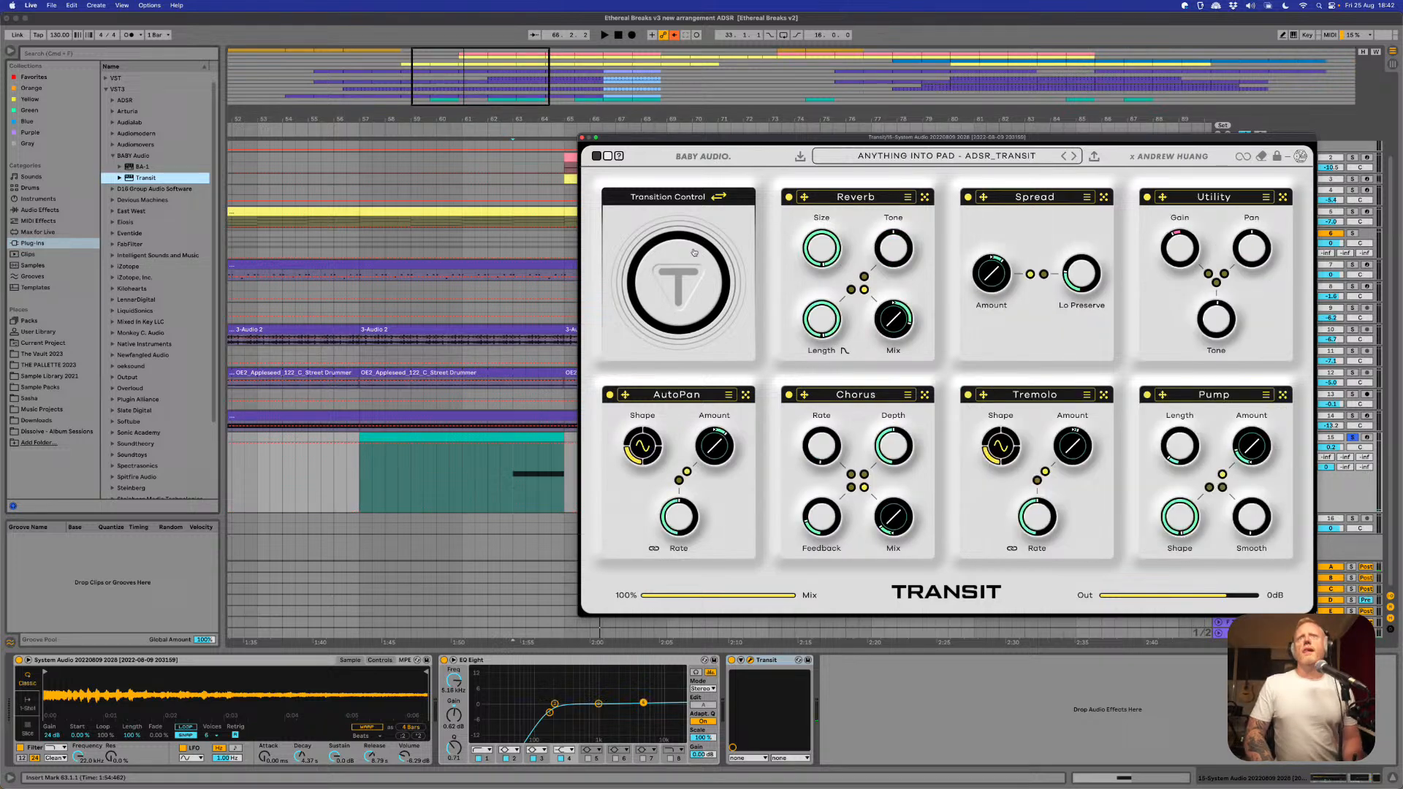
click(680, 283)
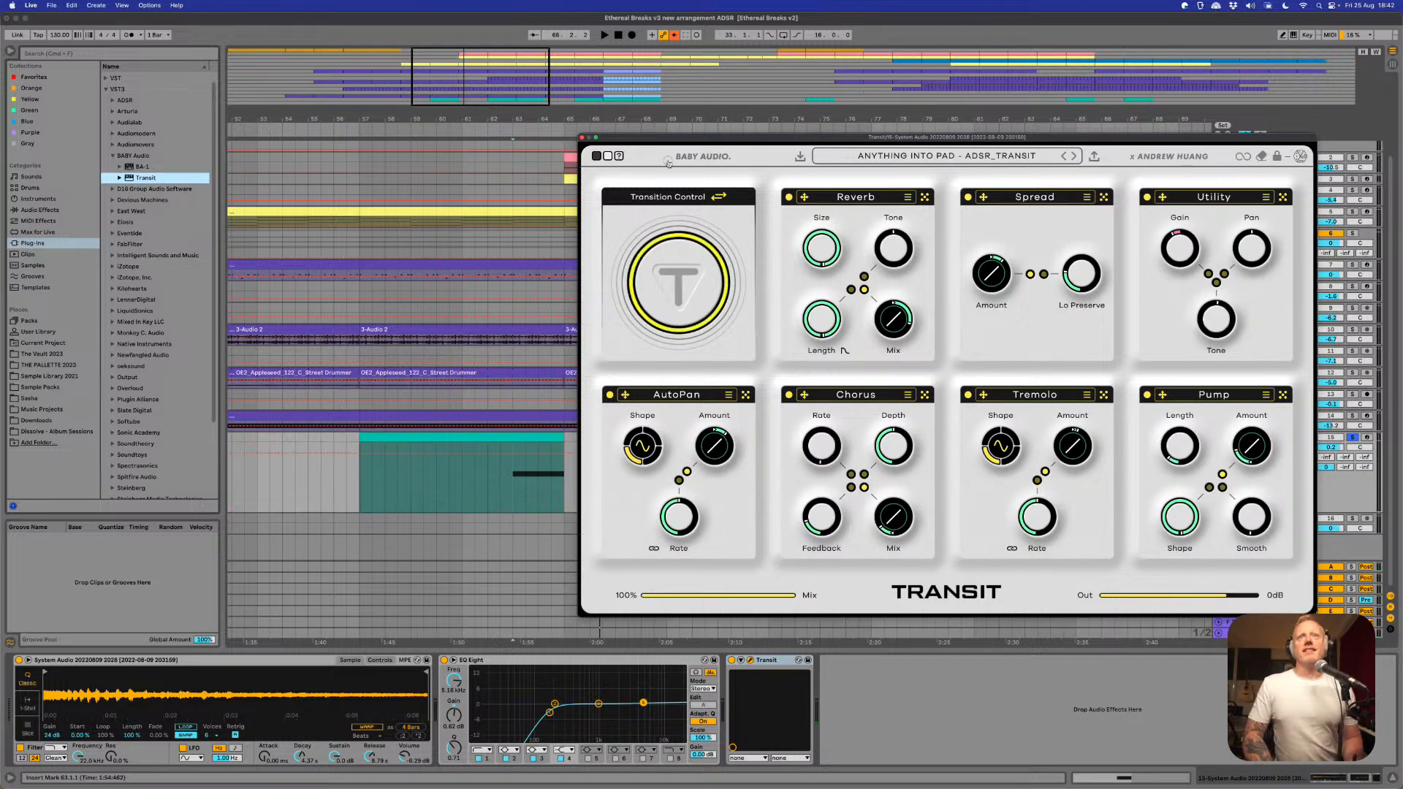
key(space)
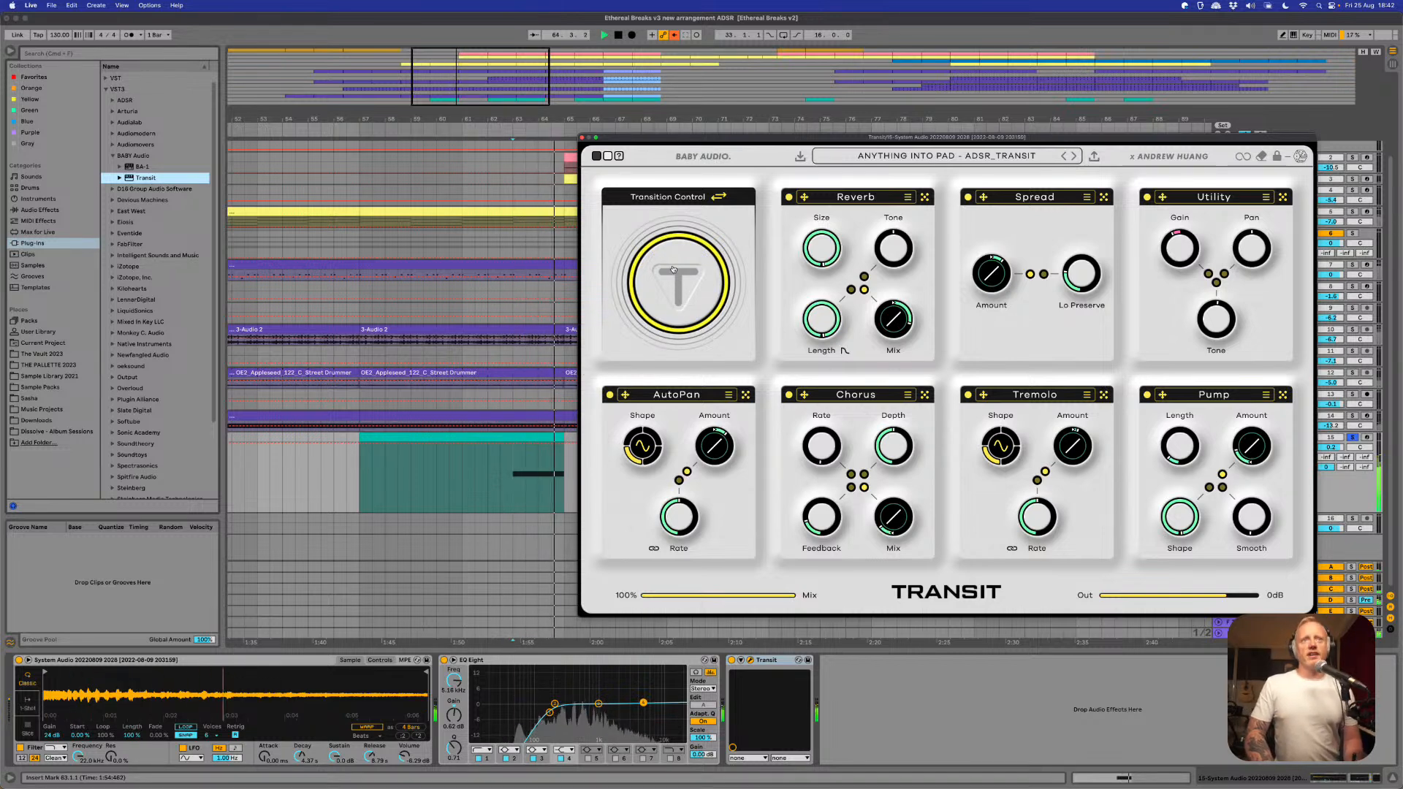
drag(654, 243, 695, 396)
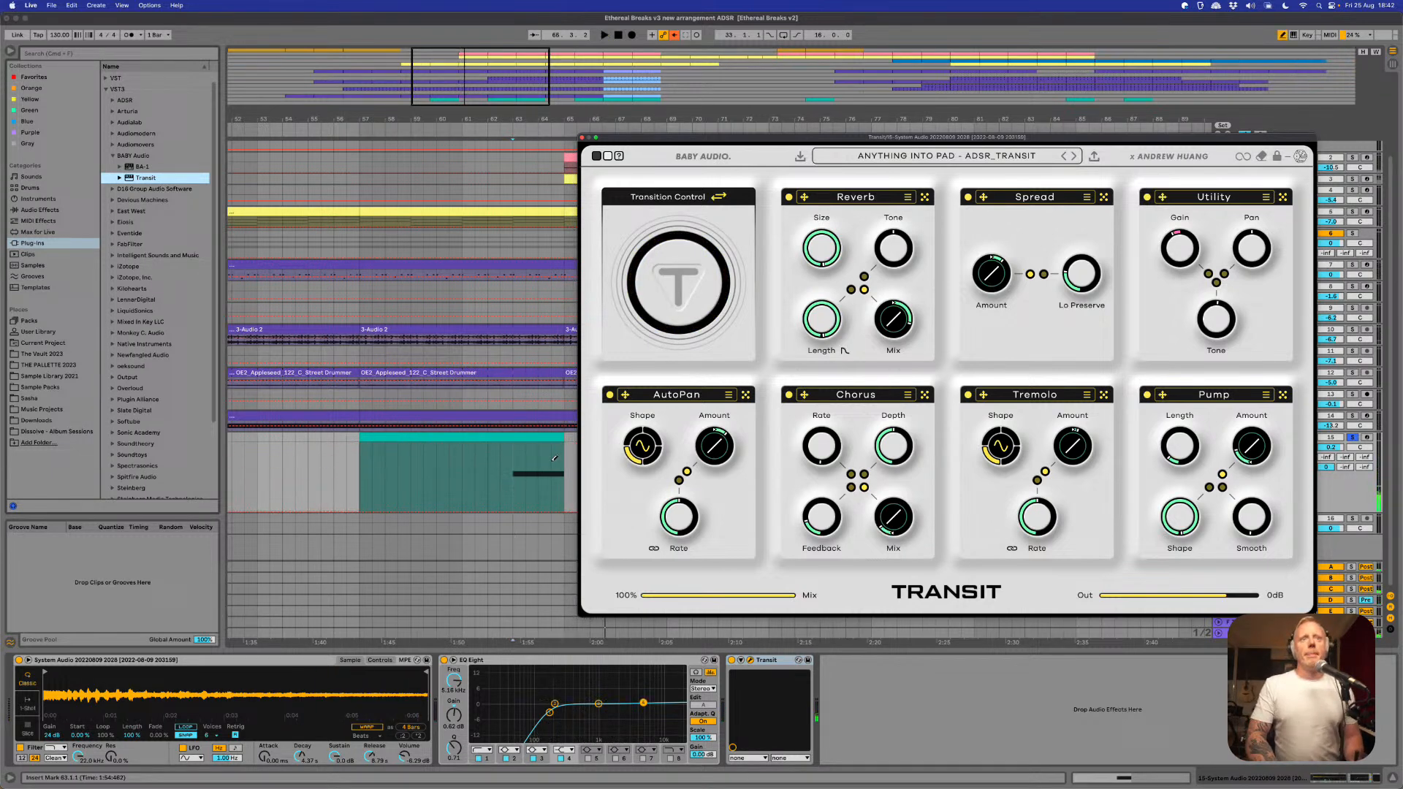
- Automate the System Audio Transit's effect amount to jump to 100% from bar 63 to 65, and place the insert marker at bar 61
drag(554, 459, 556, 431)
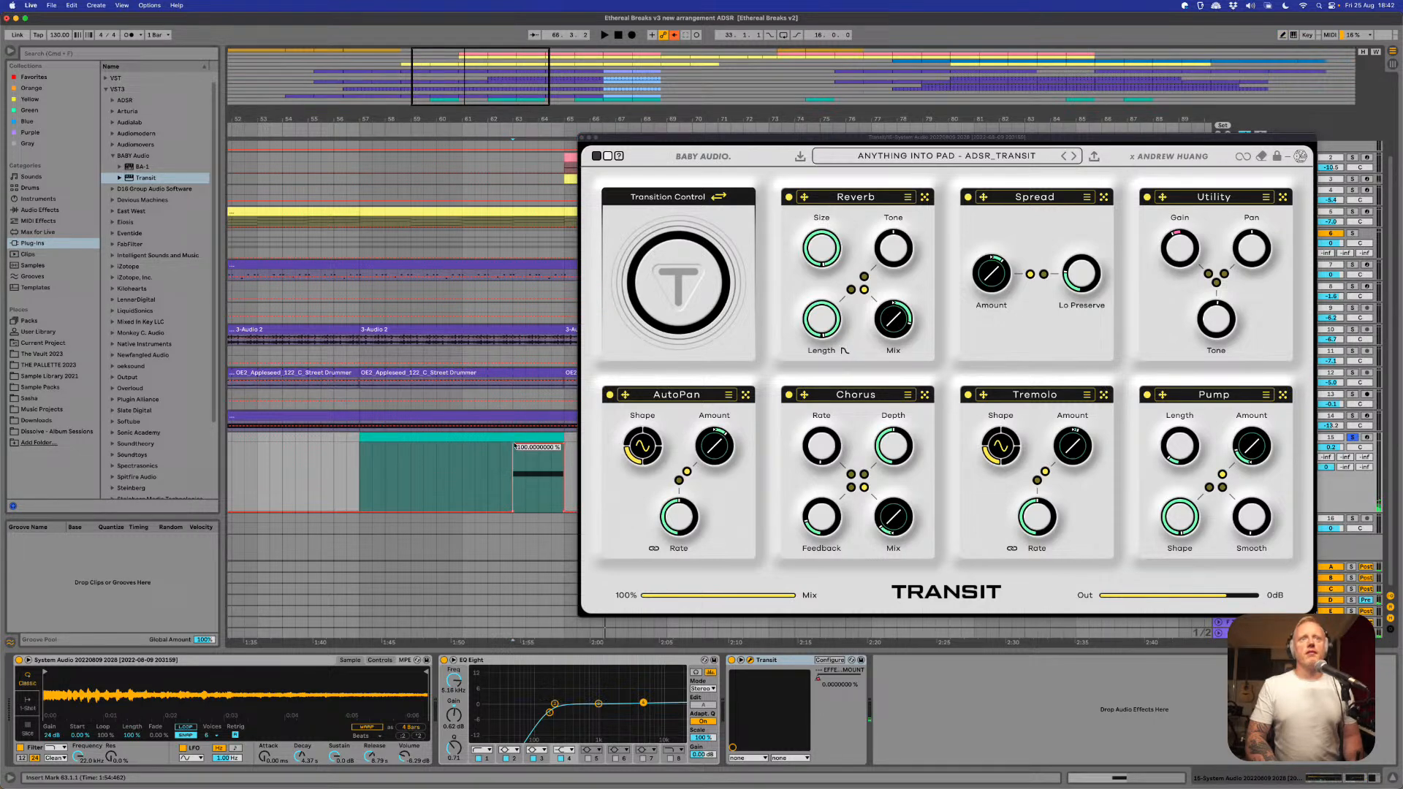
click(466, 497)
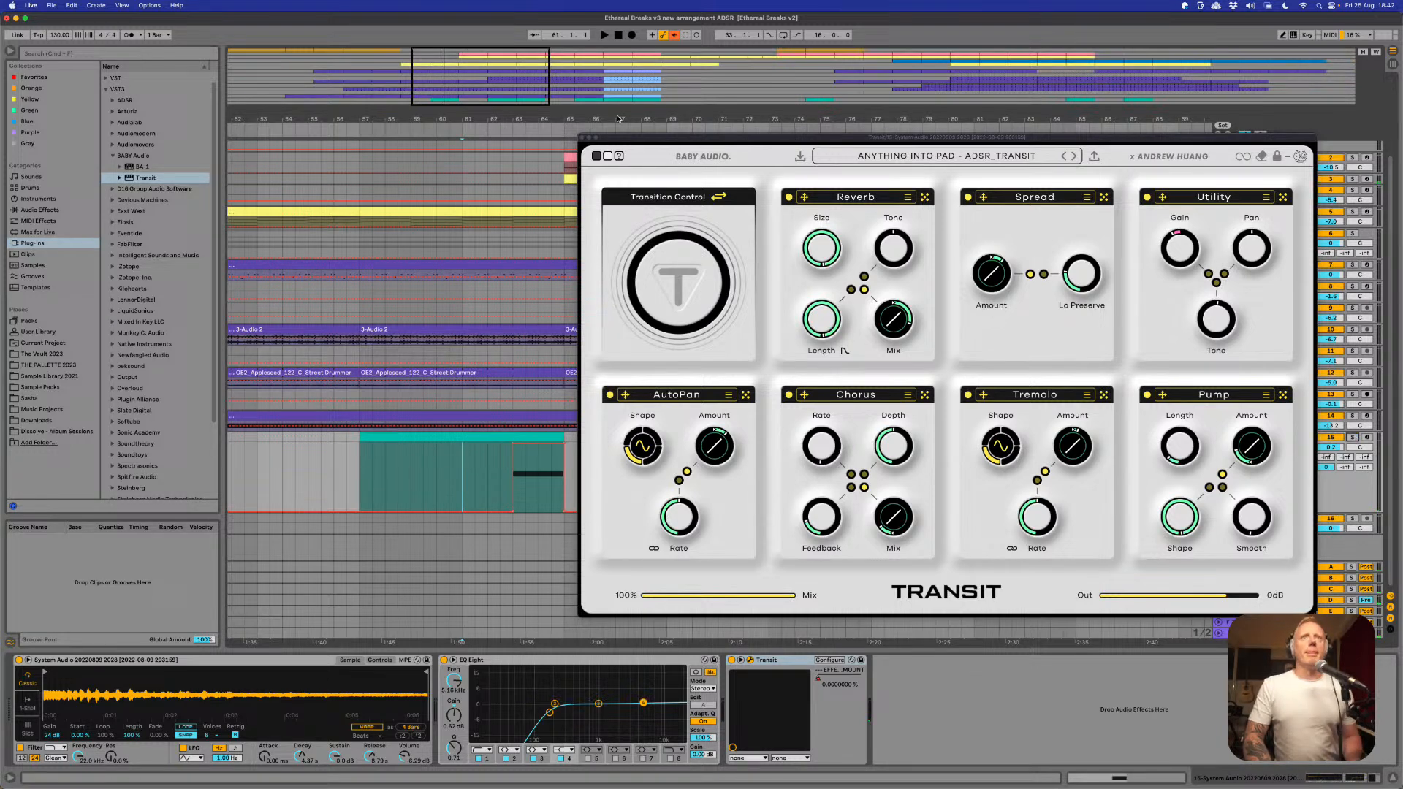
- Play the transition and reshape the effect amount jump at bar 63 into a ramp reaching 100% just before bar 65
key(space)
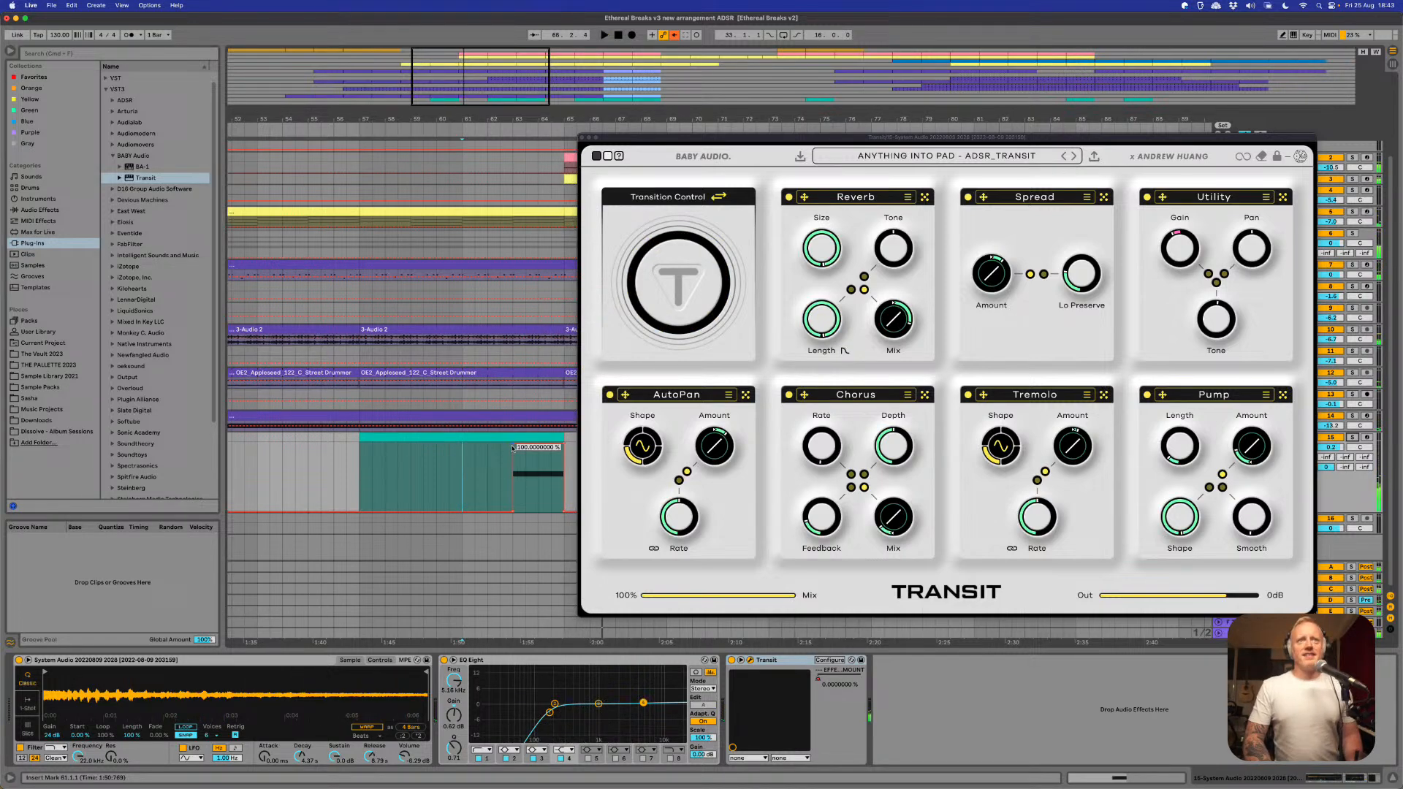
drag(515, 448, 551, 442)
key(space)
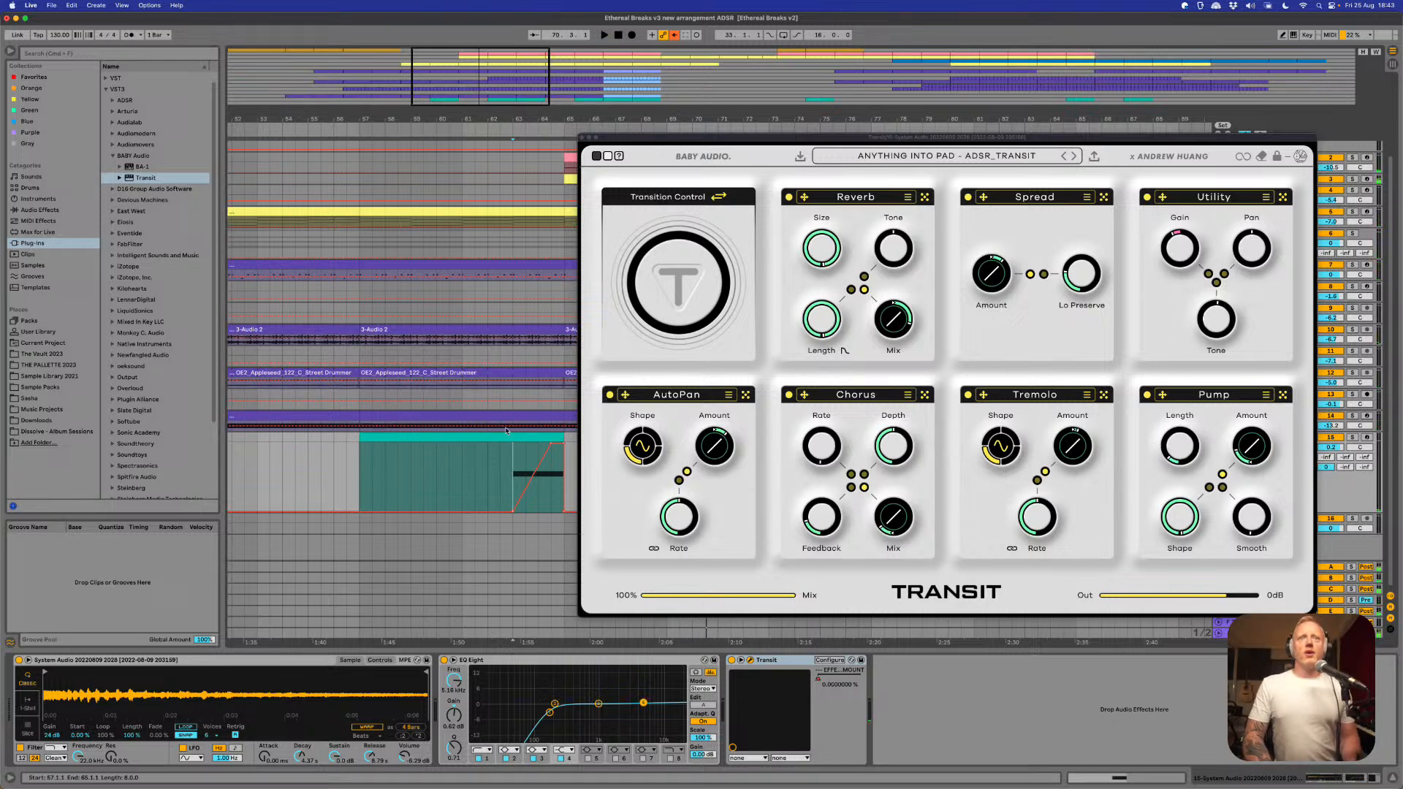
- Load Transit's preset Back Flip - ADSR_Transit and turn off automation arm
click(1074, 156)
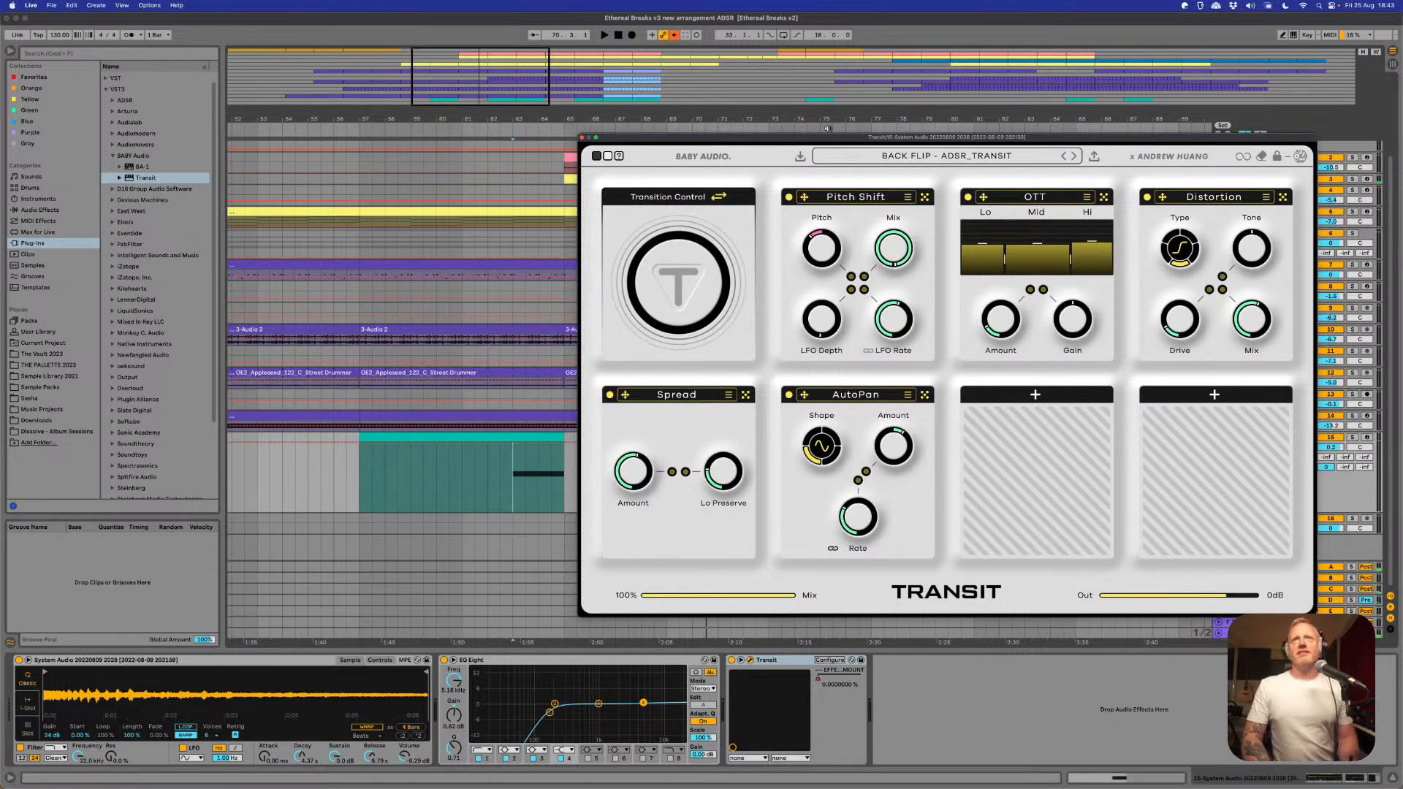
drag(831, 140, 901, 179)
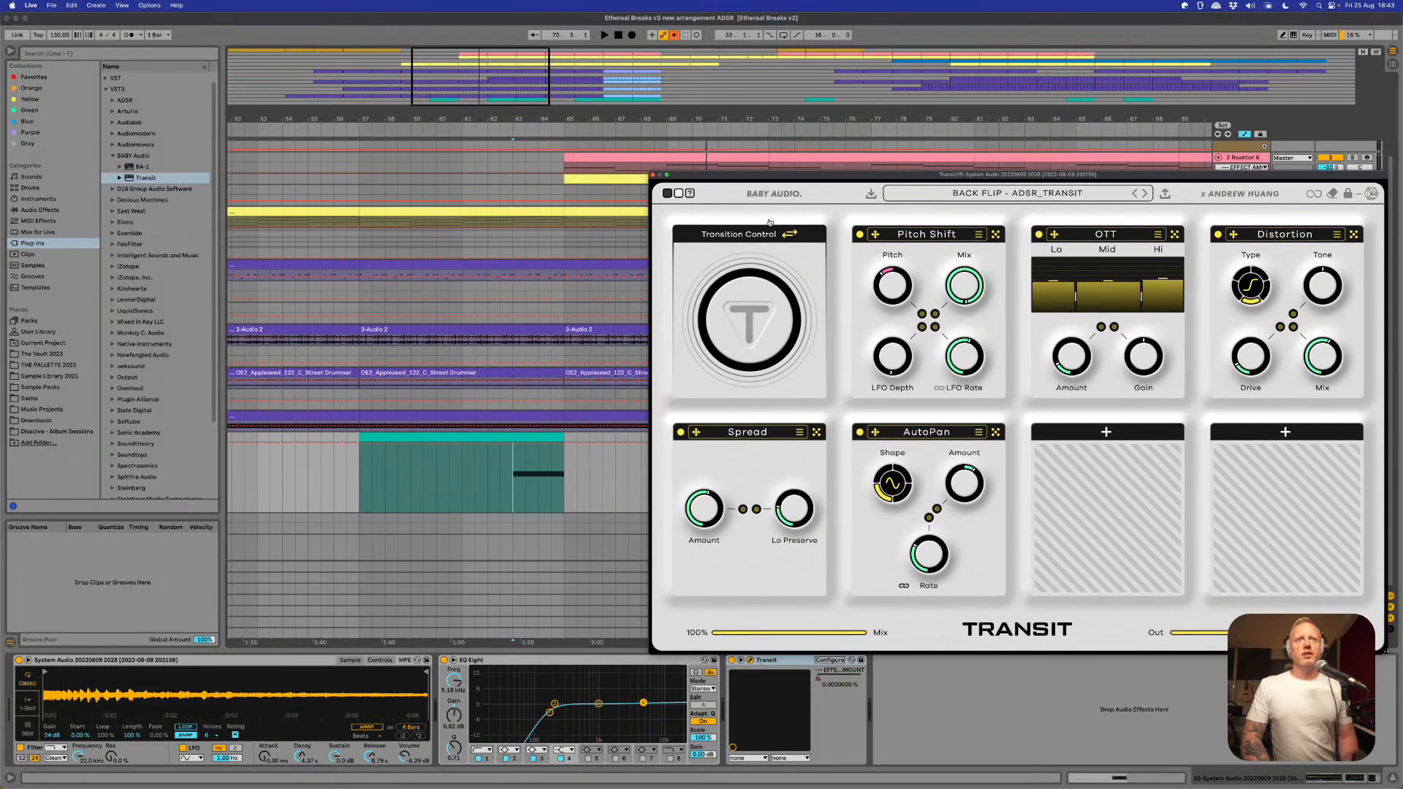
click(674, 34)
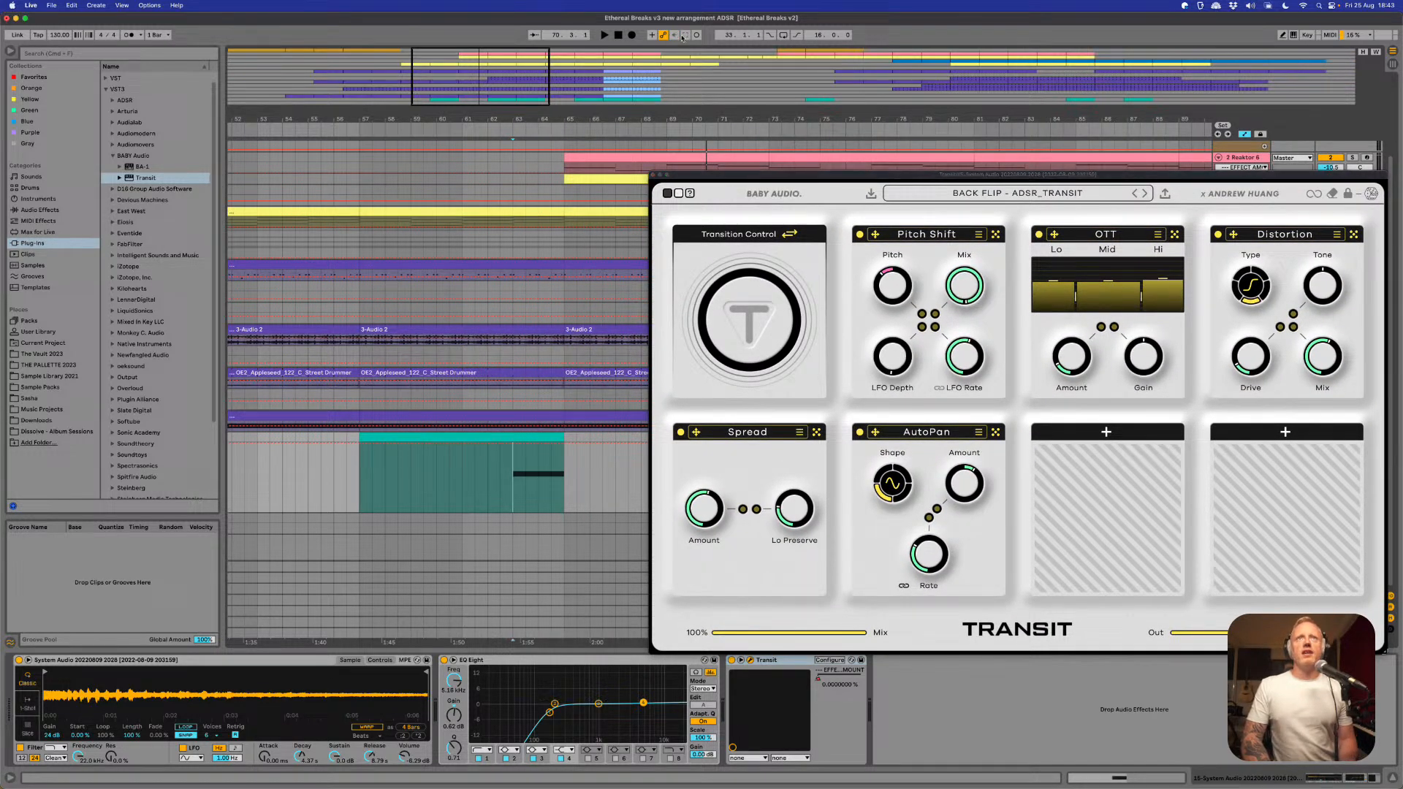
- Show Transit's effect amount envelope on the System Audio track instead of Spread Enable, keeping the ramp clear of the plug-in window
drag(753, 174, 464, 90)
click(1221, 457)
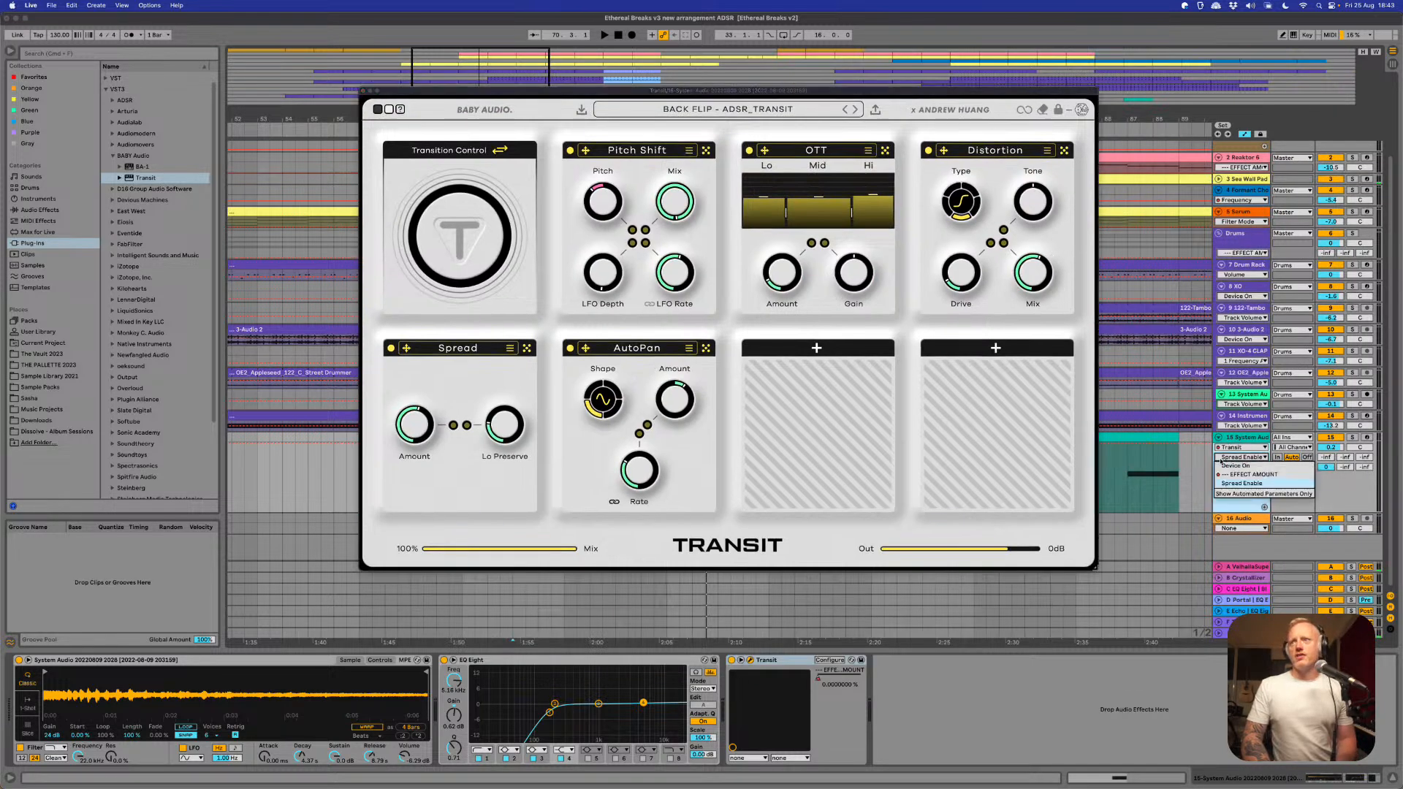
click(1219, 475)
drag(764, 95, 966, 129)
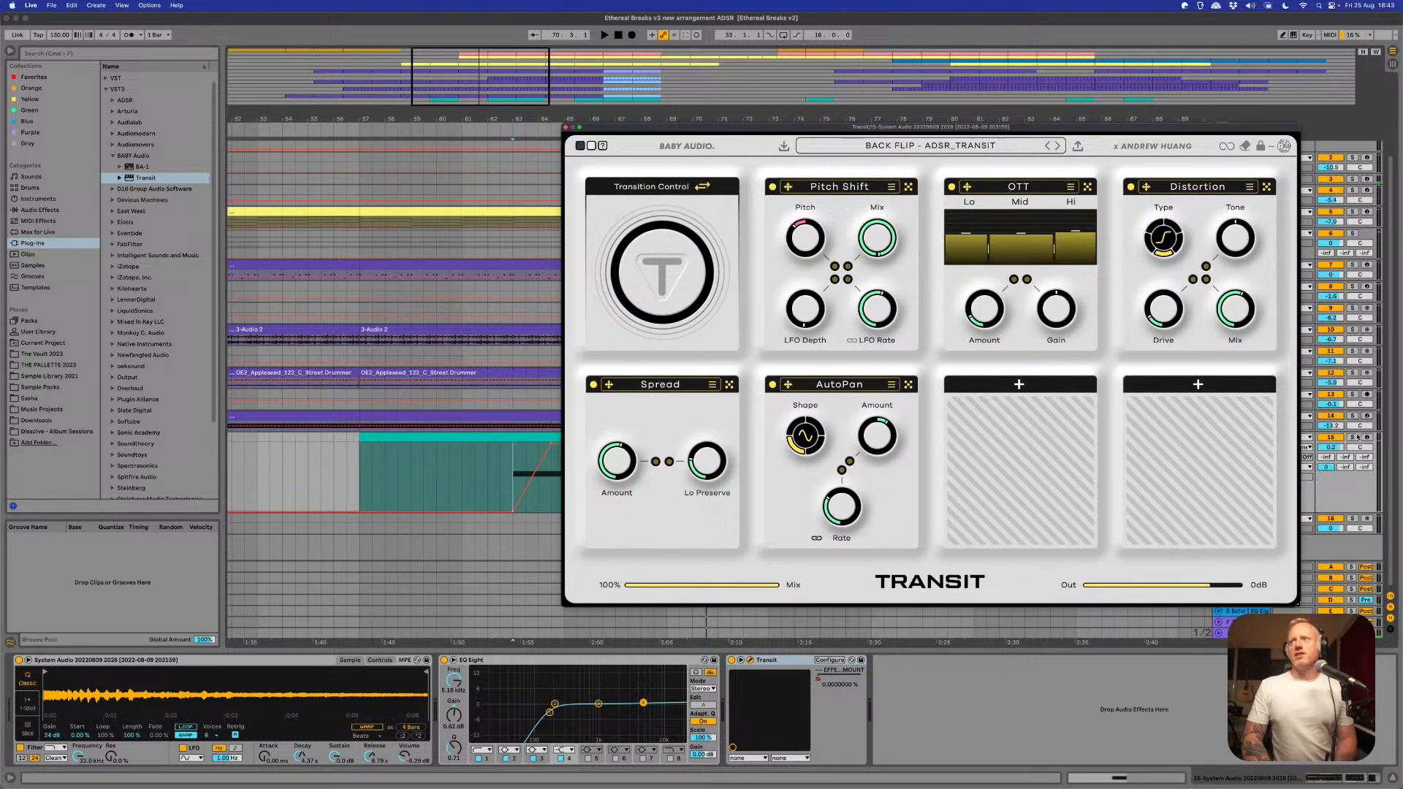
- Solo the System Audio track and audition the Back Flip preset through the automated ramp
click(1353, 437)
key(space)
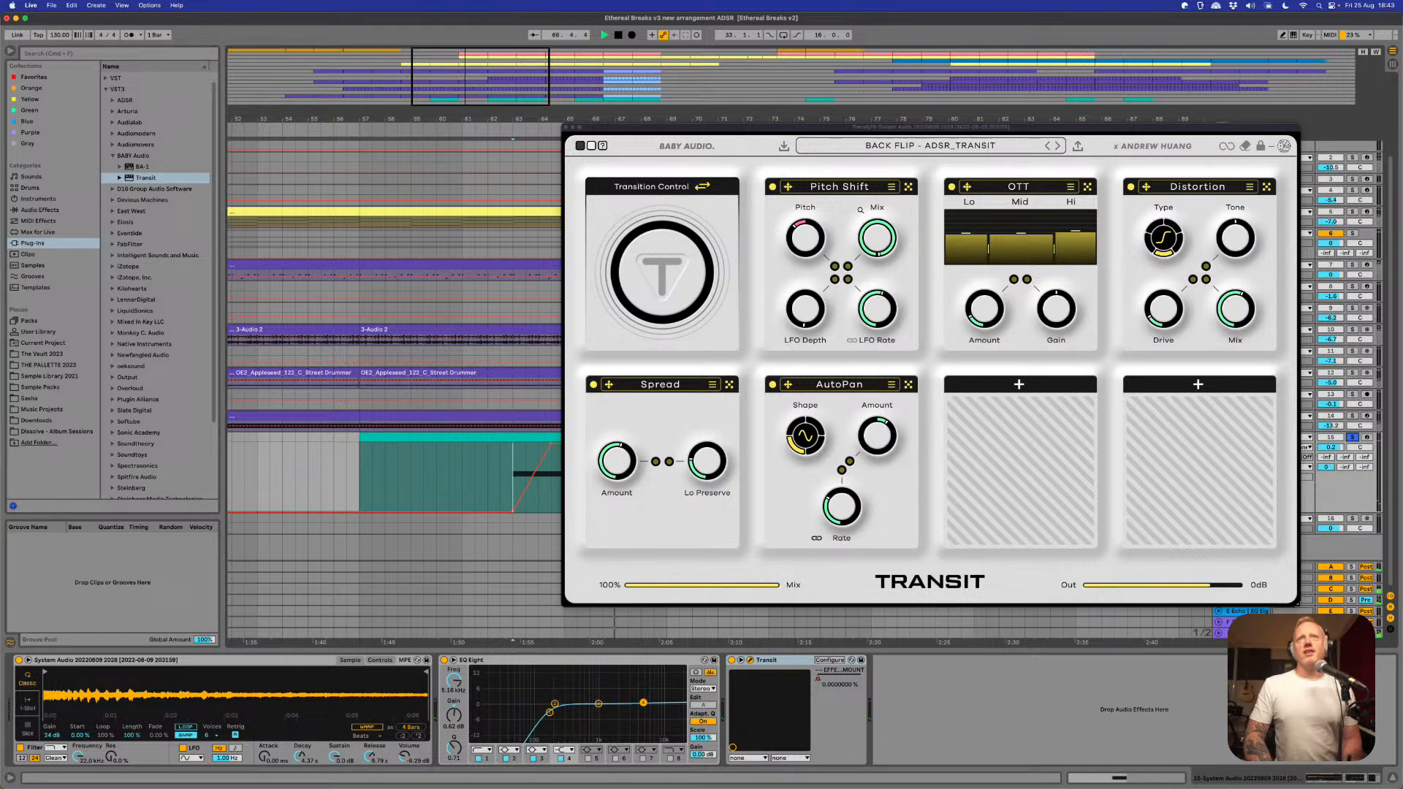
key(space)
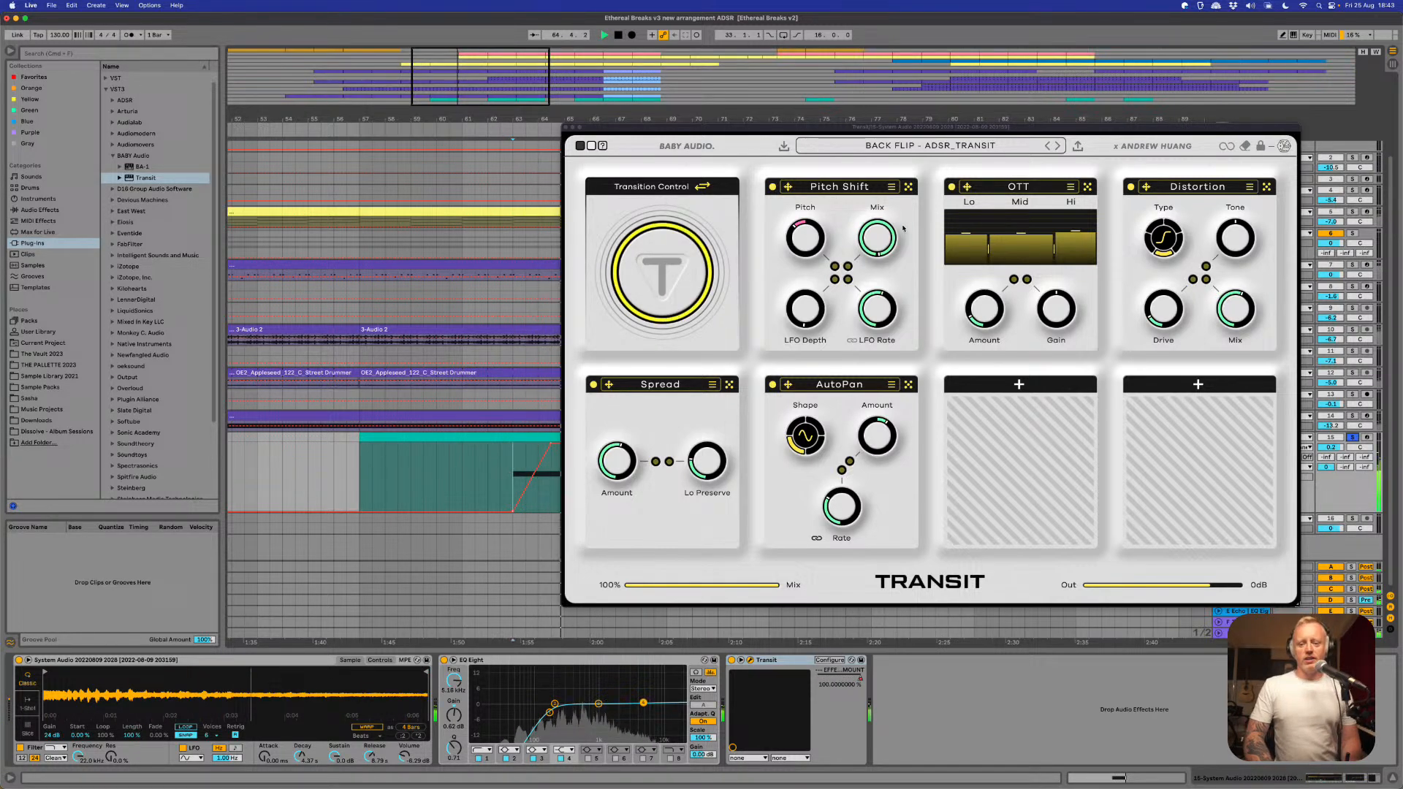
- Audition the Transit presets Bad Transmitter, Broken Tapeplayer and Champagne on the soloed track
click(1057, 145)
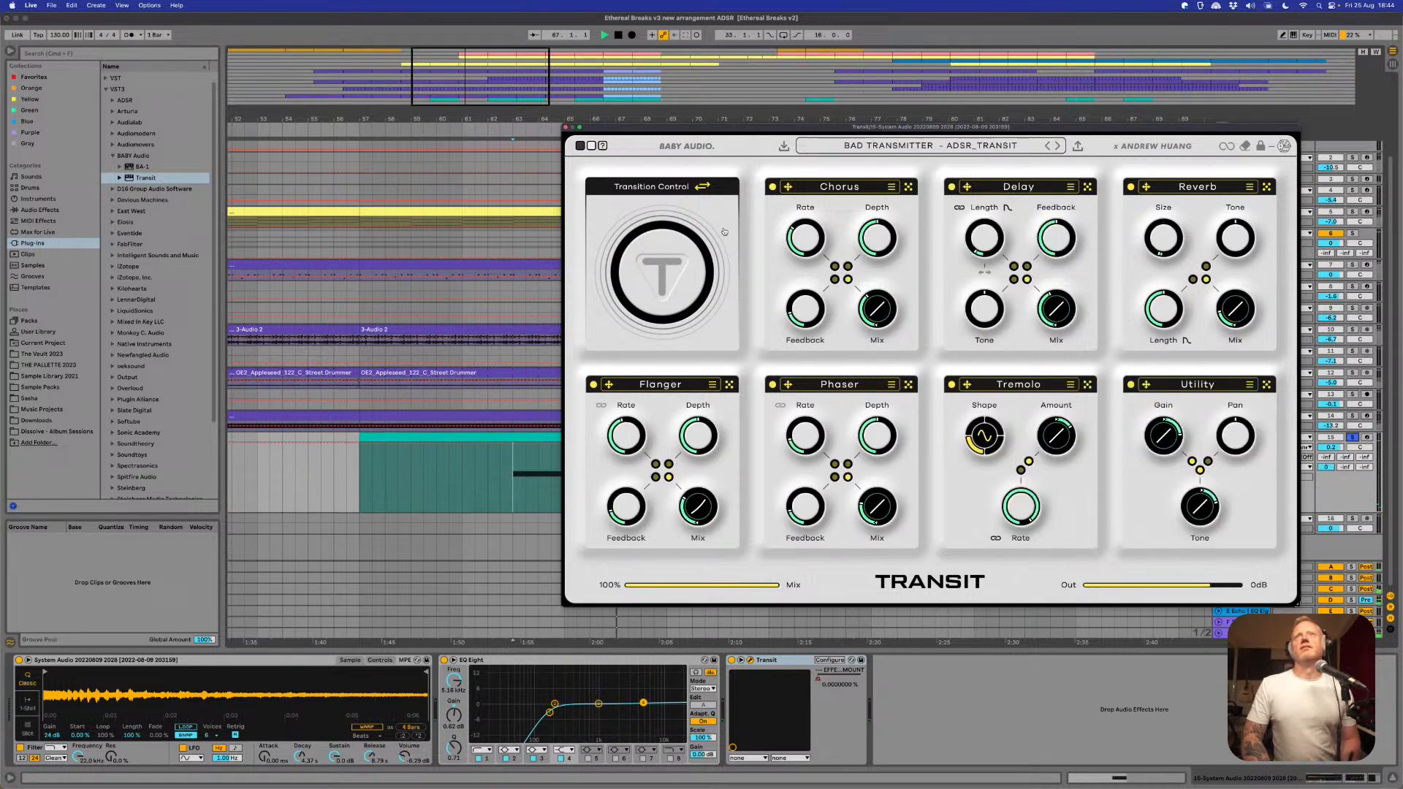
key(space)
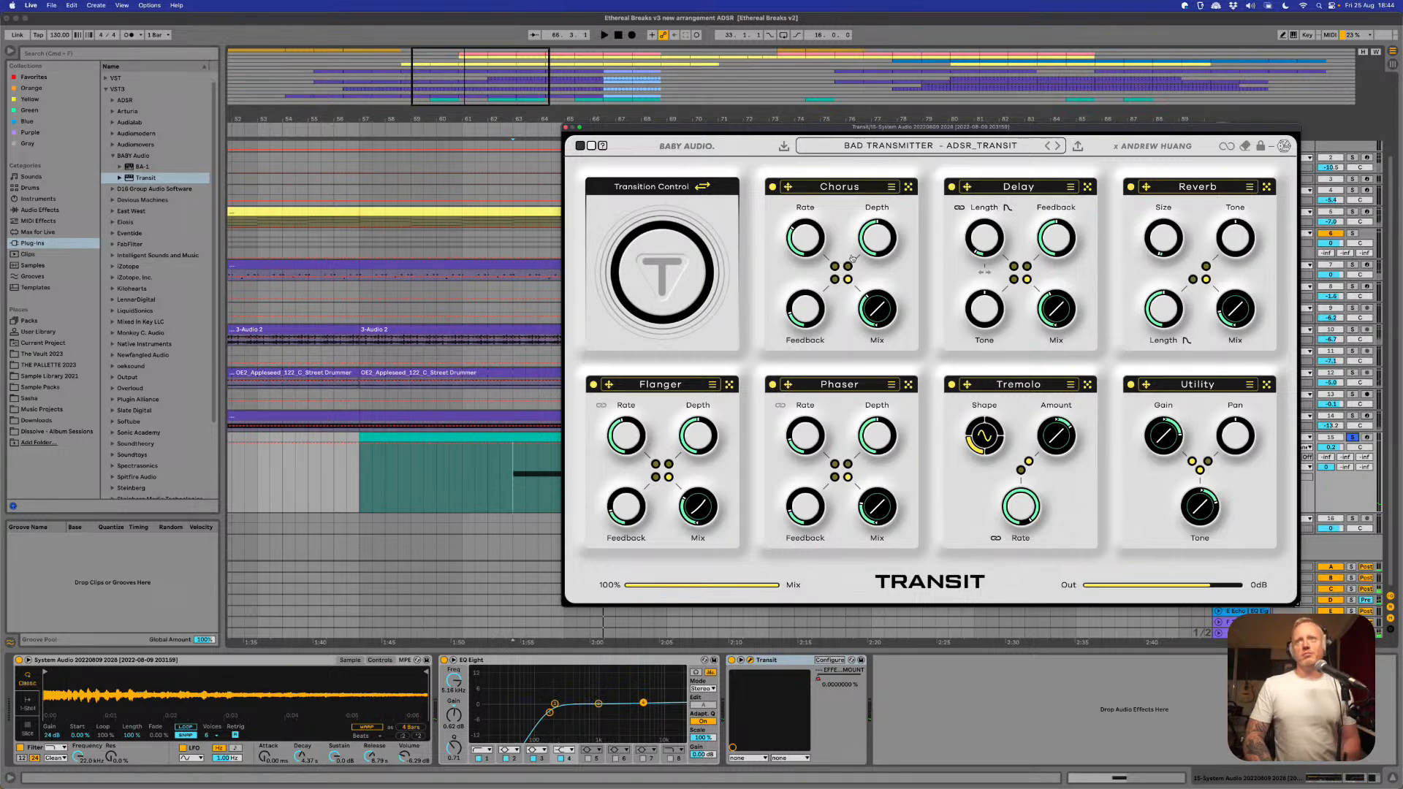
click(1057, 147)
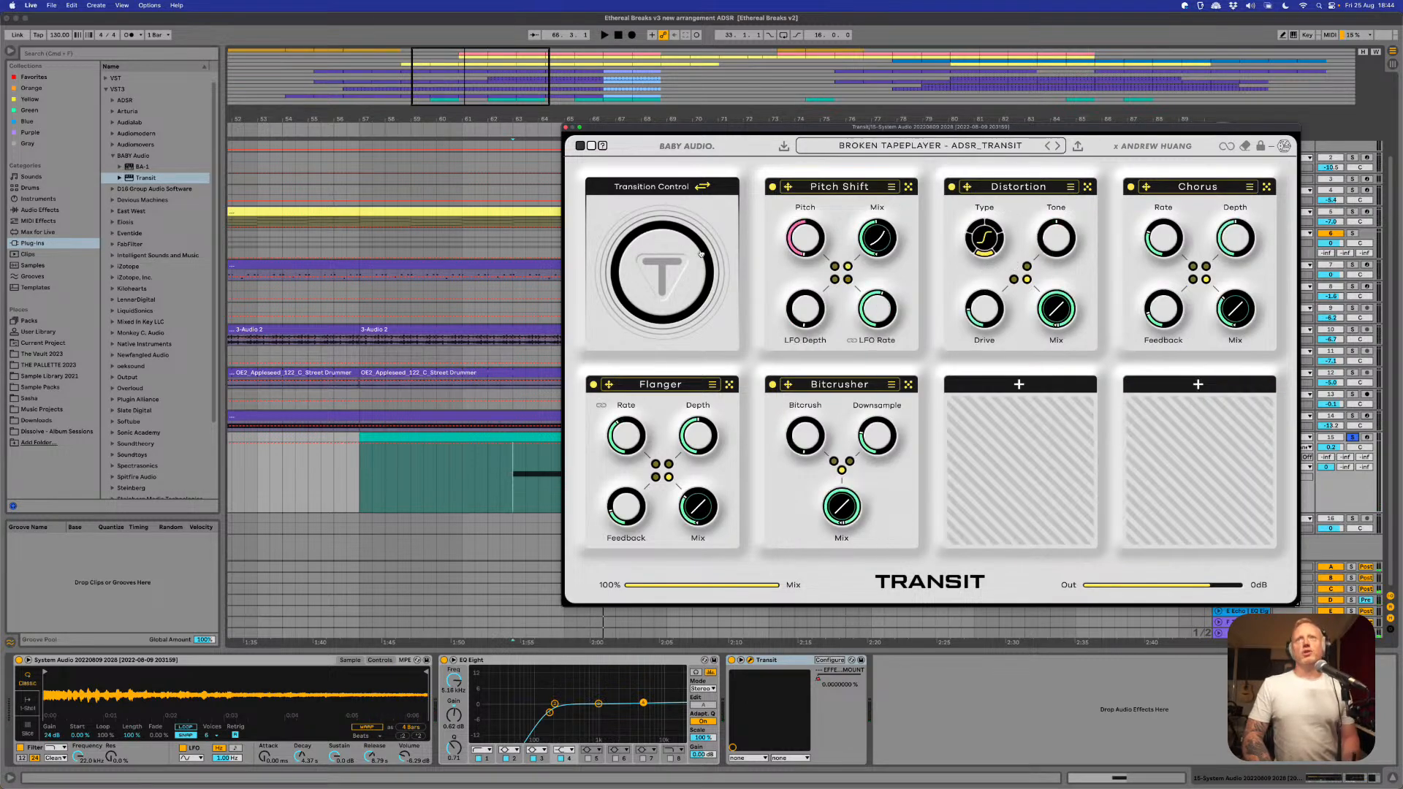
key(space)
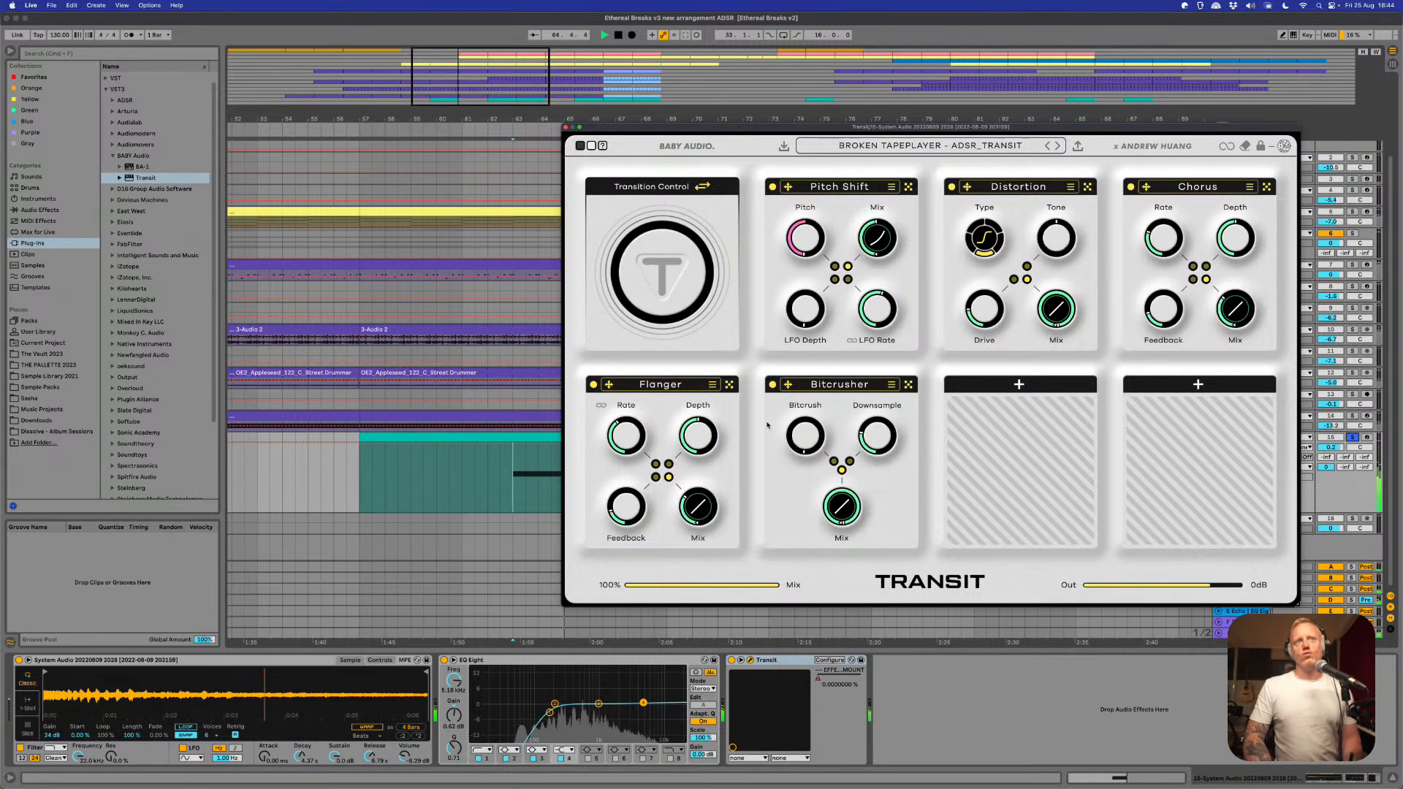
click(1057, 146)
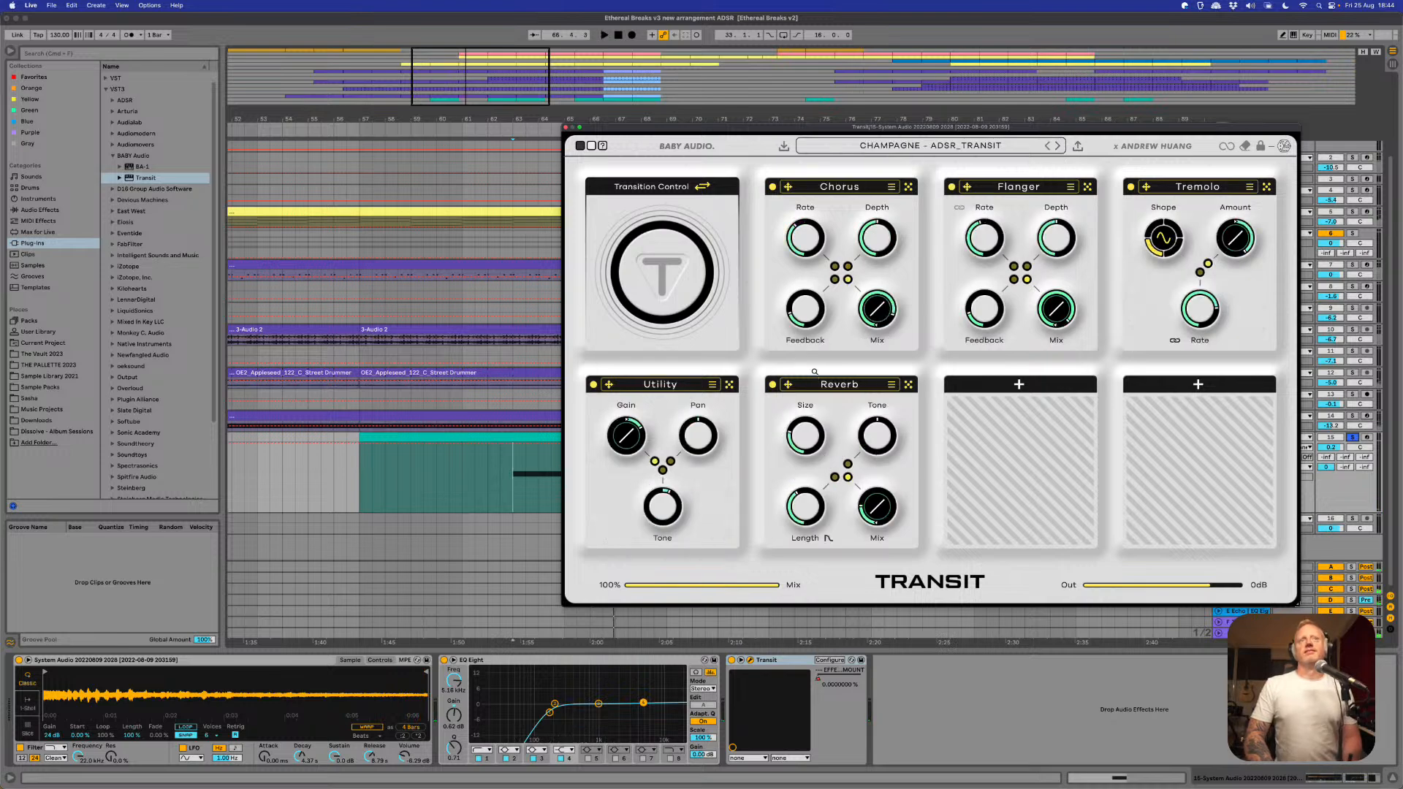
key(space)
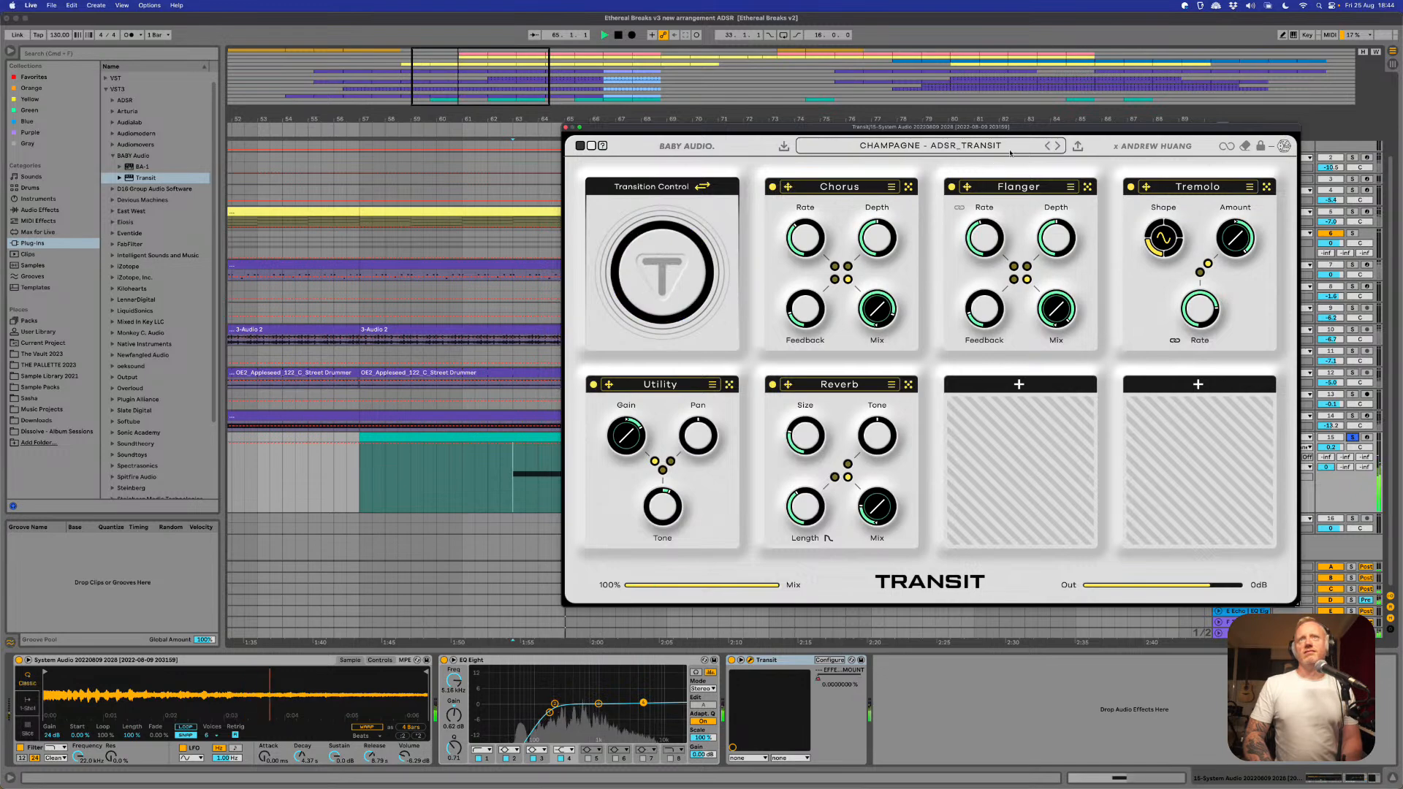
- Audition the preset Closer Further, then load Cruise - ADSR_Transit and play it through the transition
click(1057, 146)
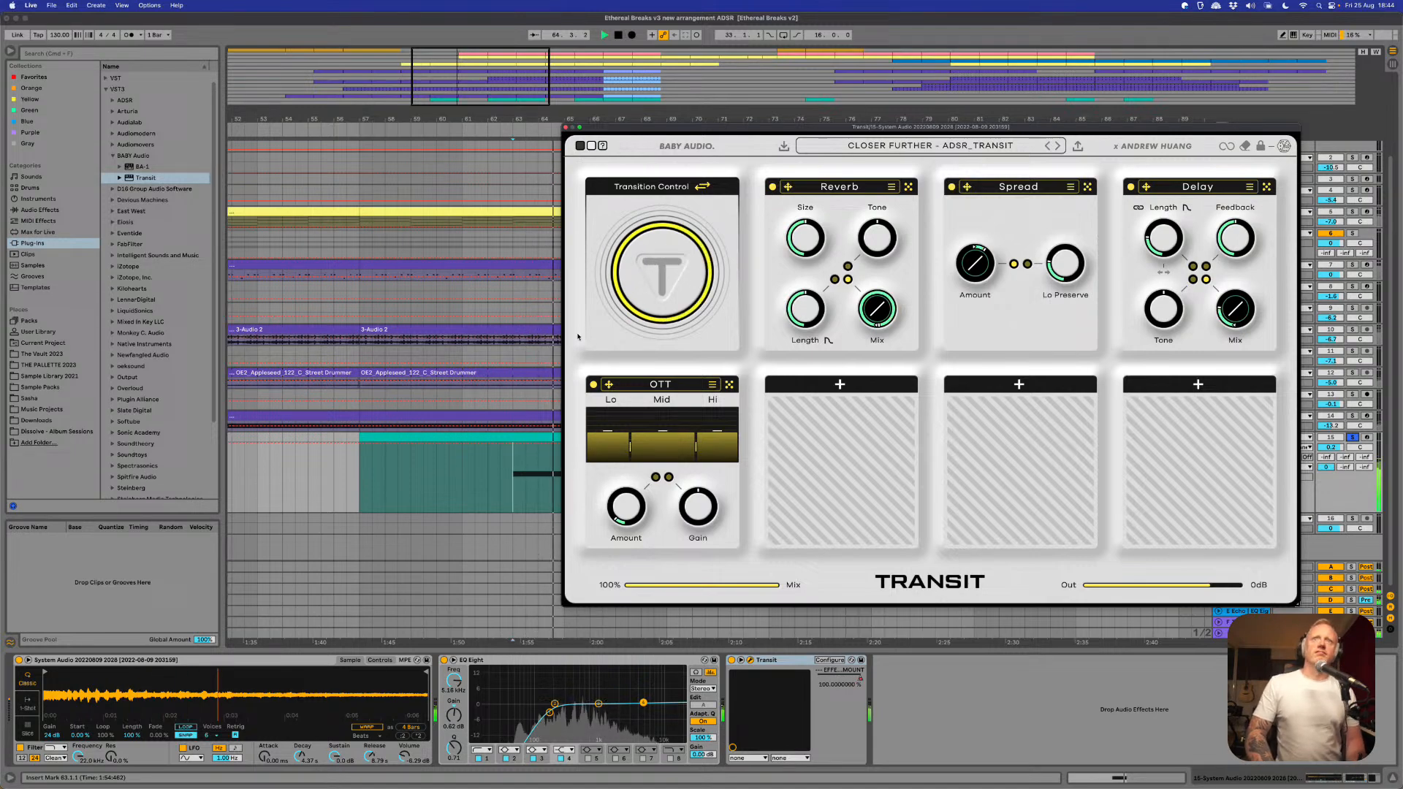
click(1057, 146)
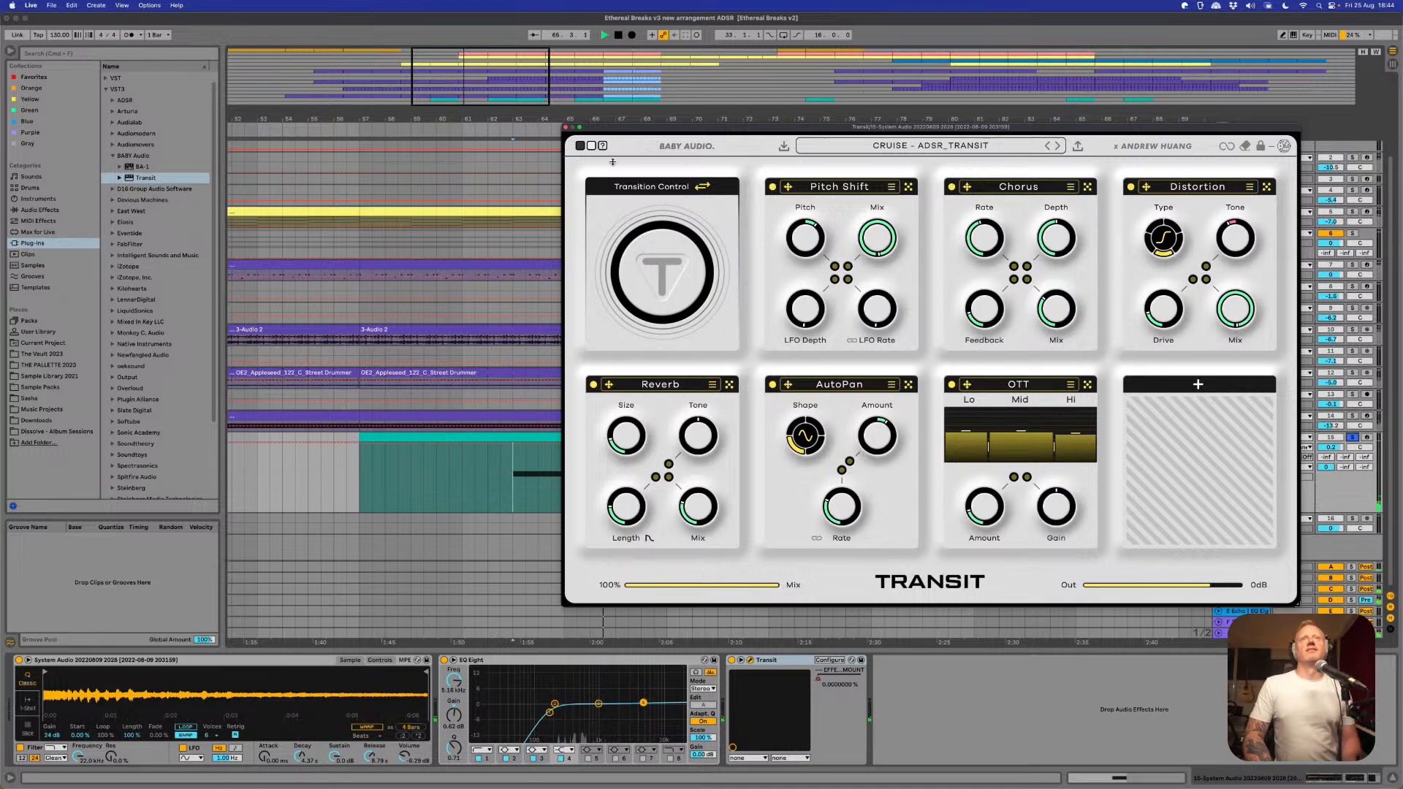
key(space)
- Show the System Audio Transit's effect amount envelope and extend its 100% hold to bar 69, dropping to 0% there
drag(611, 133, 1048, 654)
click(1240, 456)
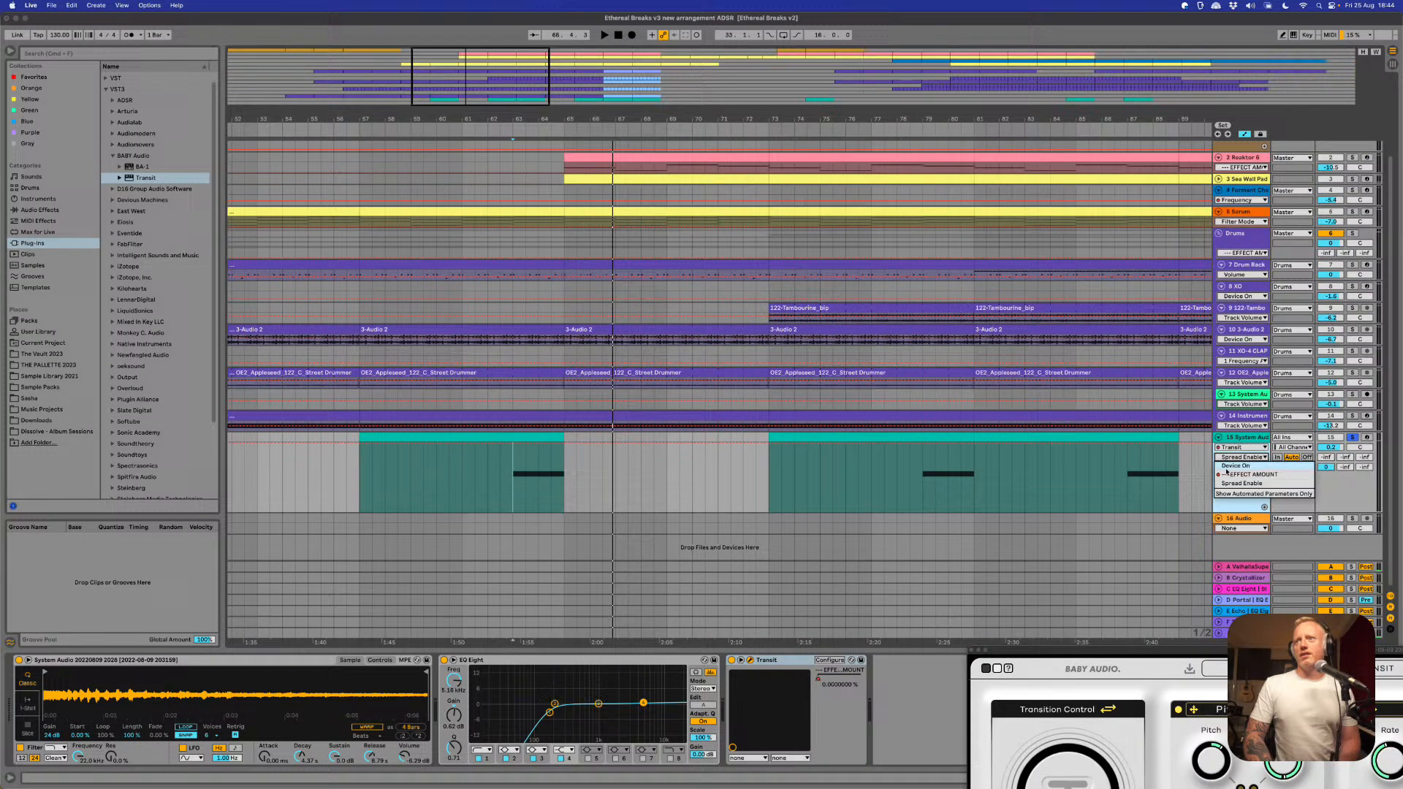
click(1231, 475)
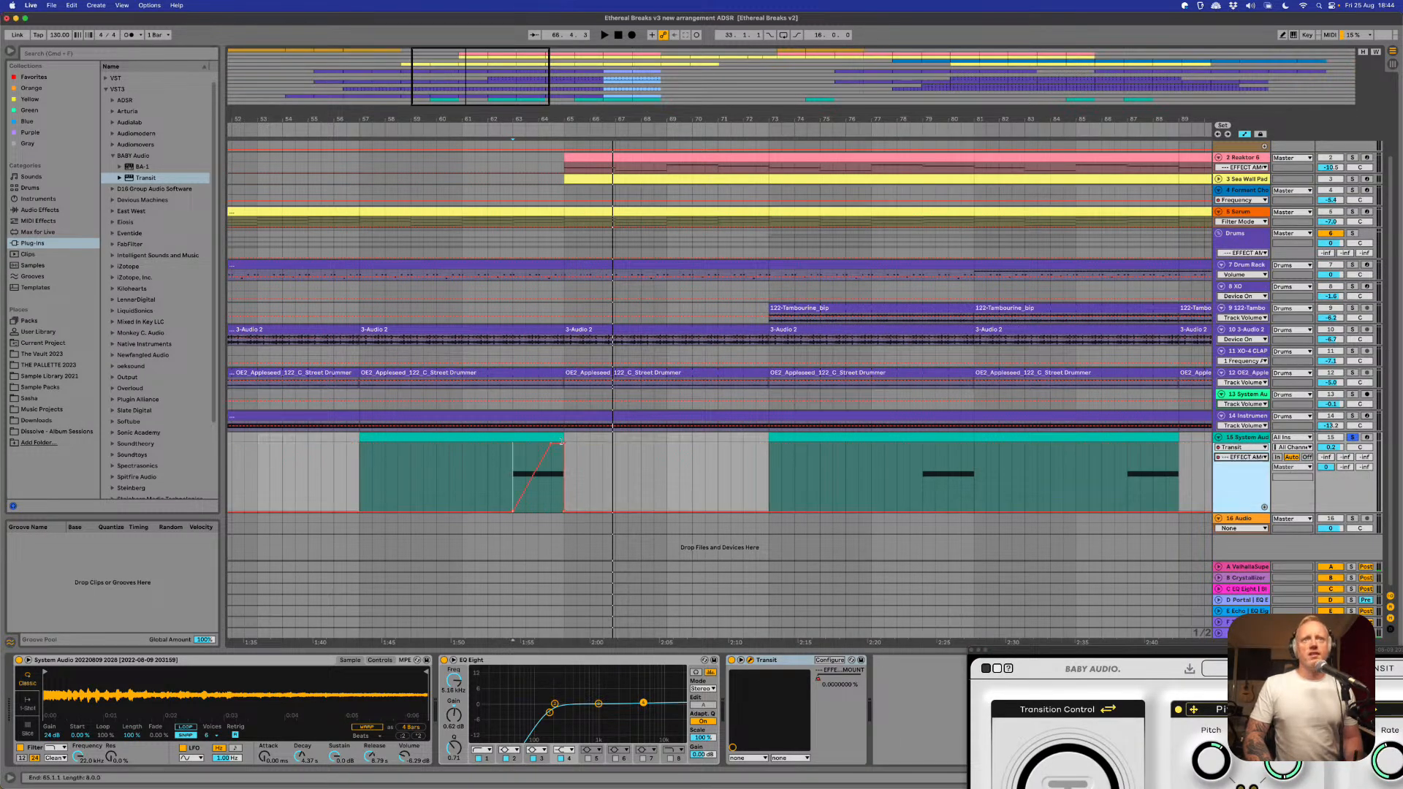
click(567, 517)
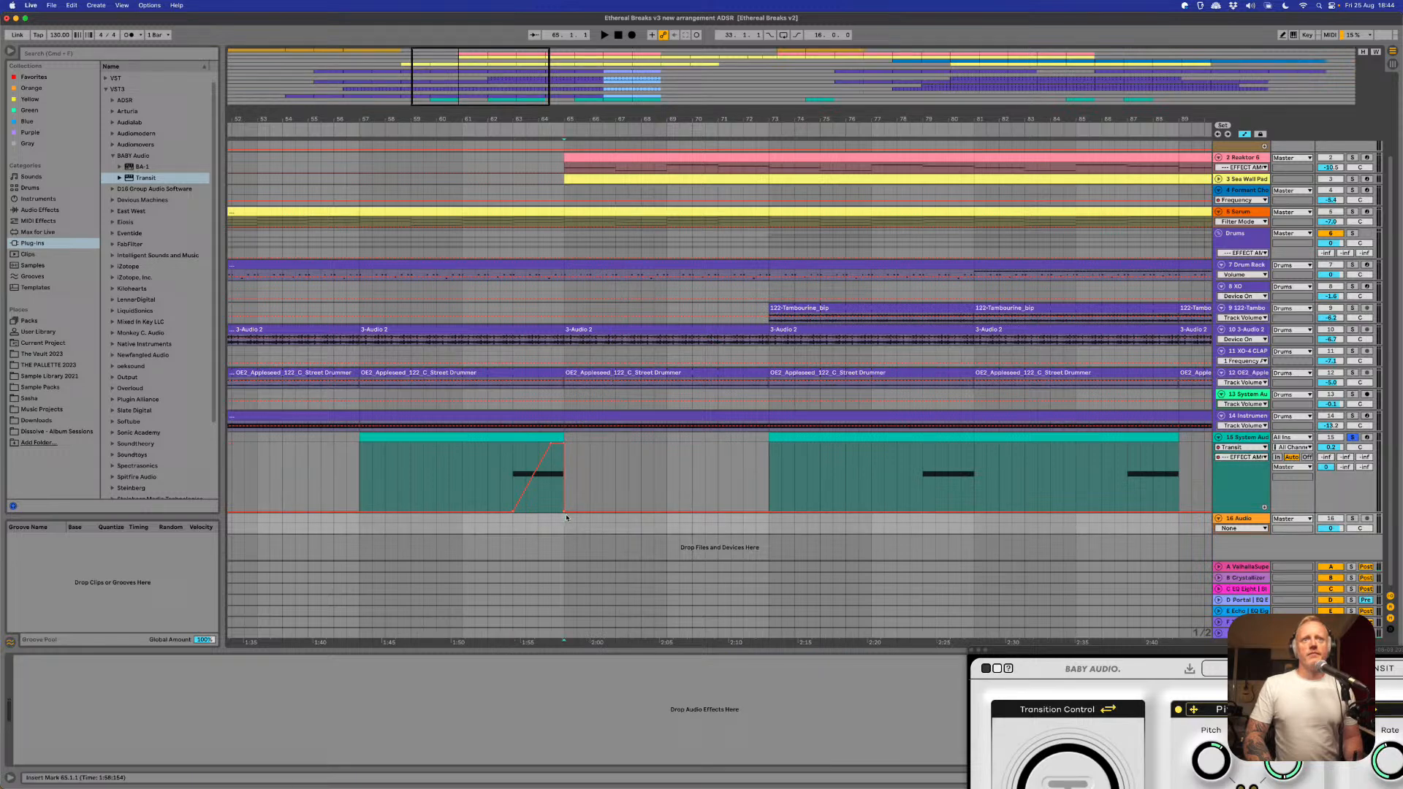
drag(564, 450, 667, 425)
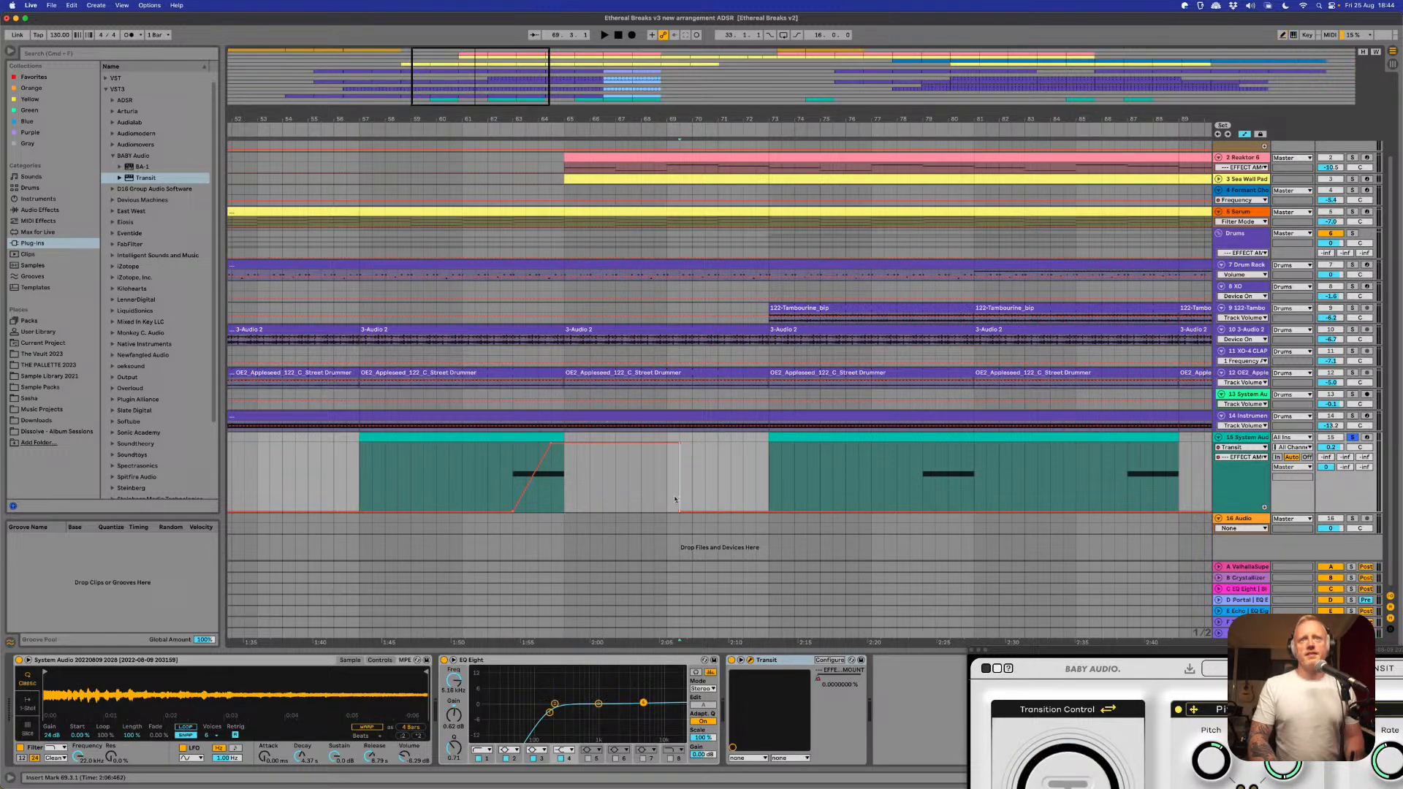
click(677, 526)
drag(676, 503, 677, 535)
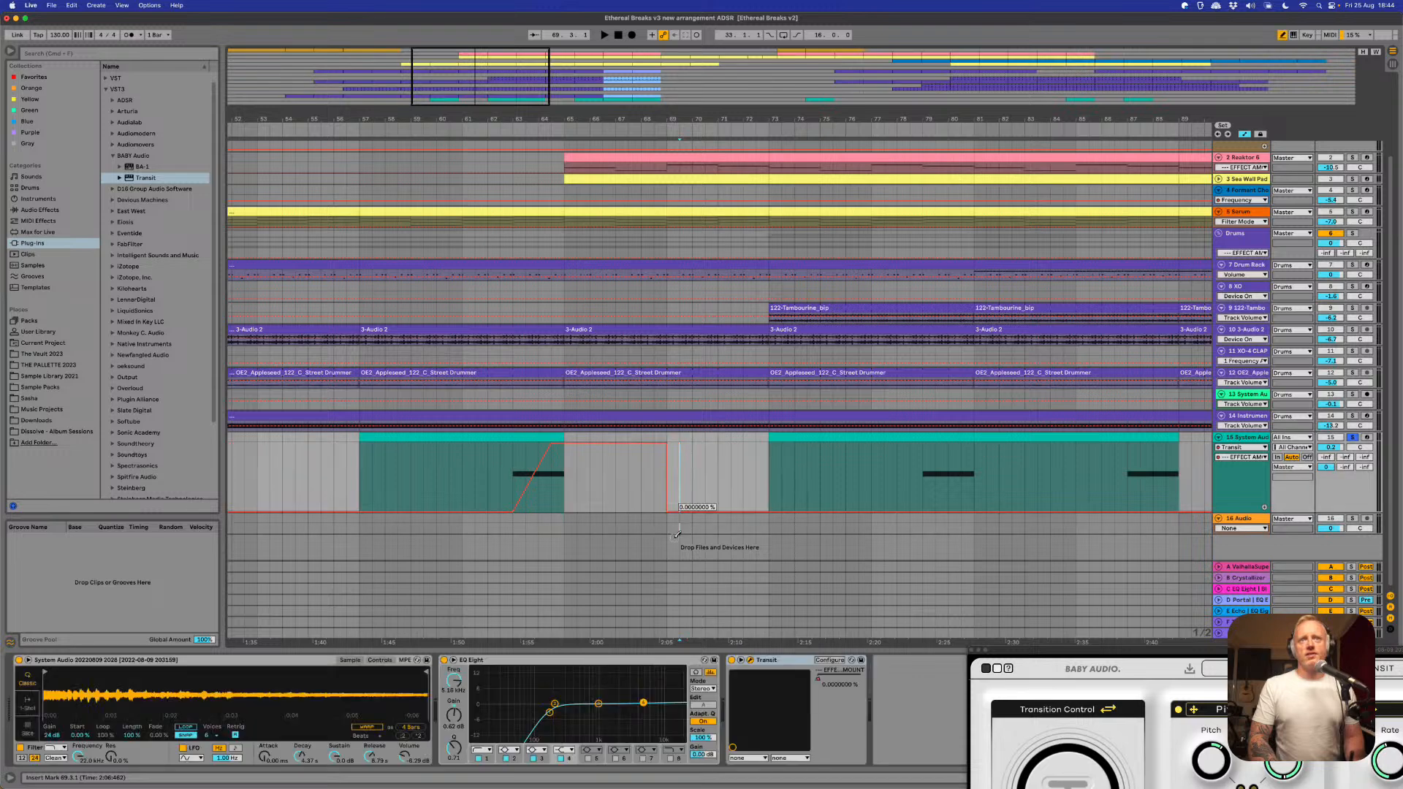
- Play the Cruise transition from bar 63 and shorten the effect amount's 100% hold to end at bar 67
click(513, 484)
key(space)
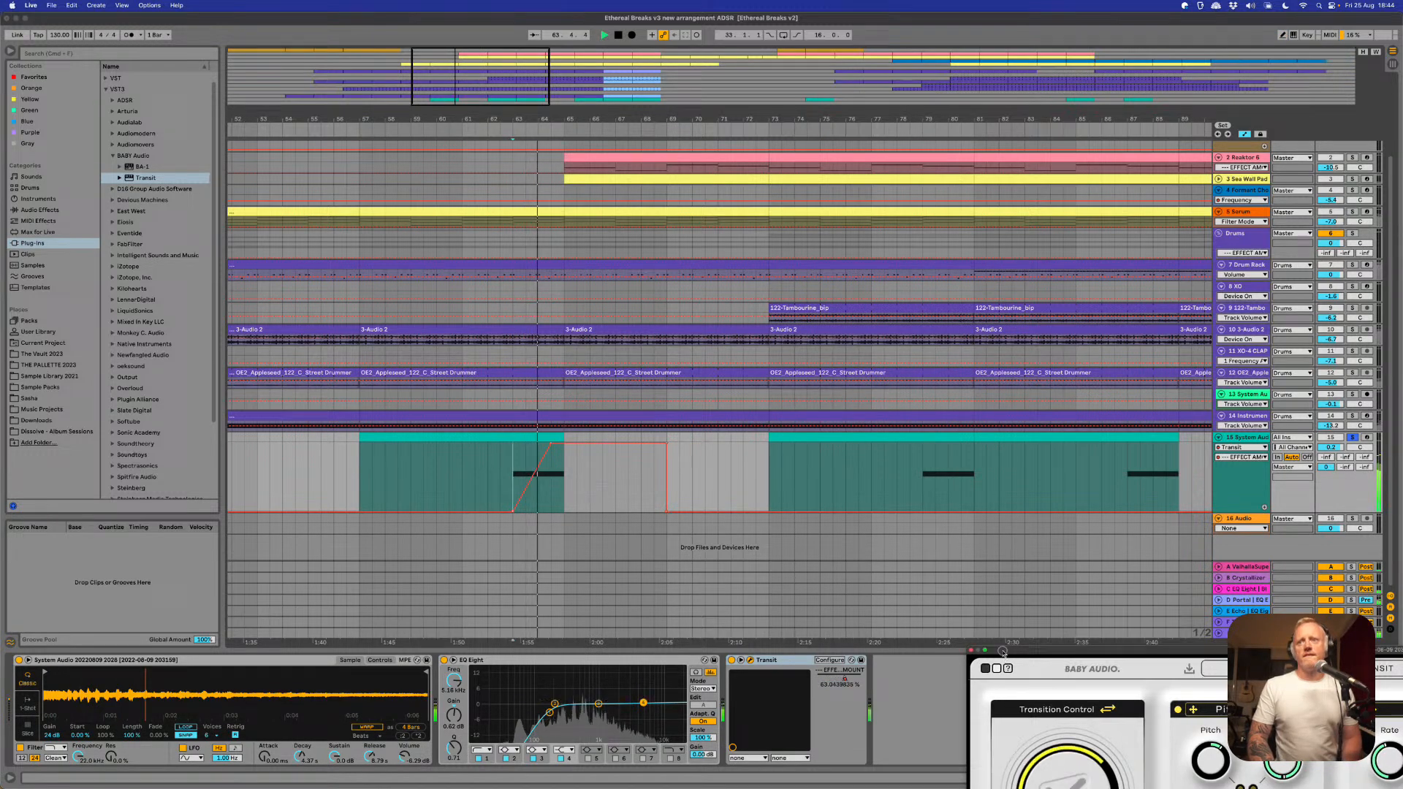
drag(1002, 650, 634, 172)
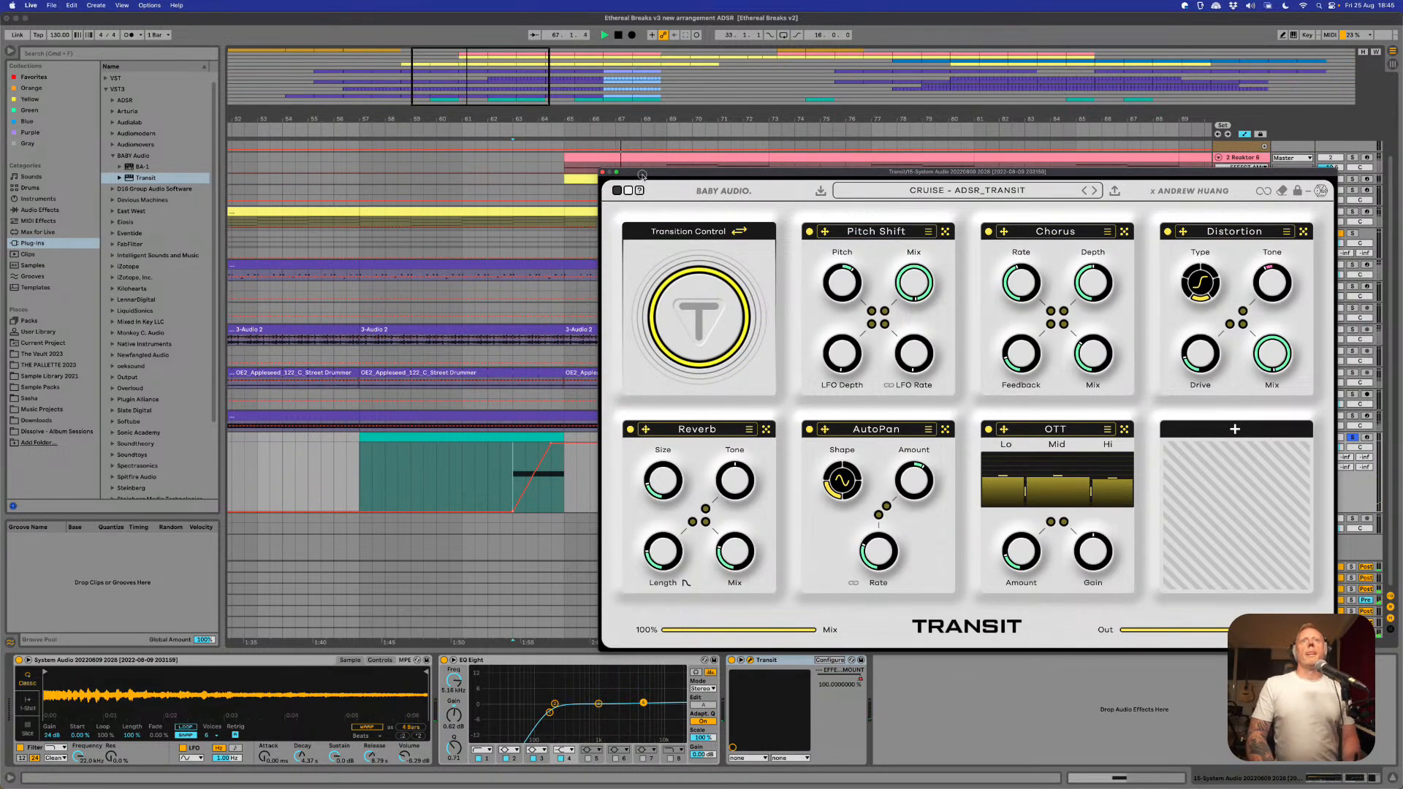
drag(642, 175, 749, 189)
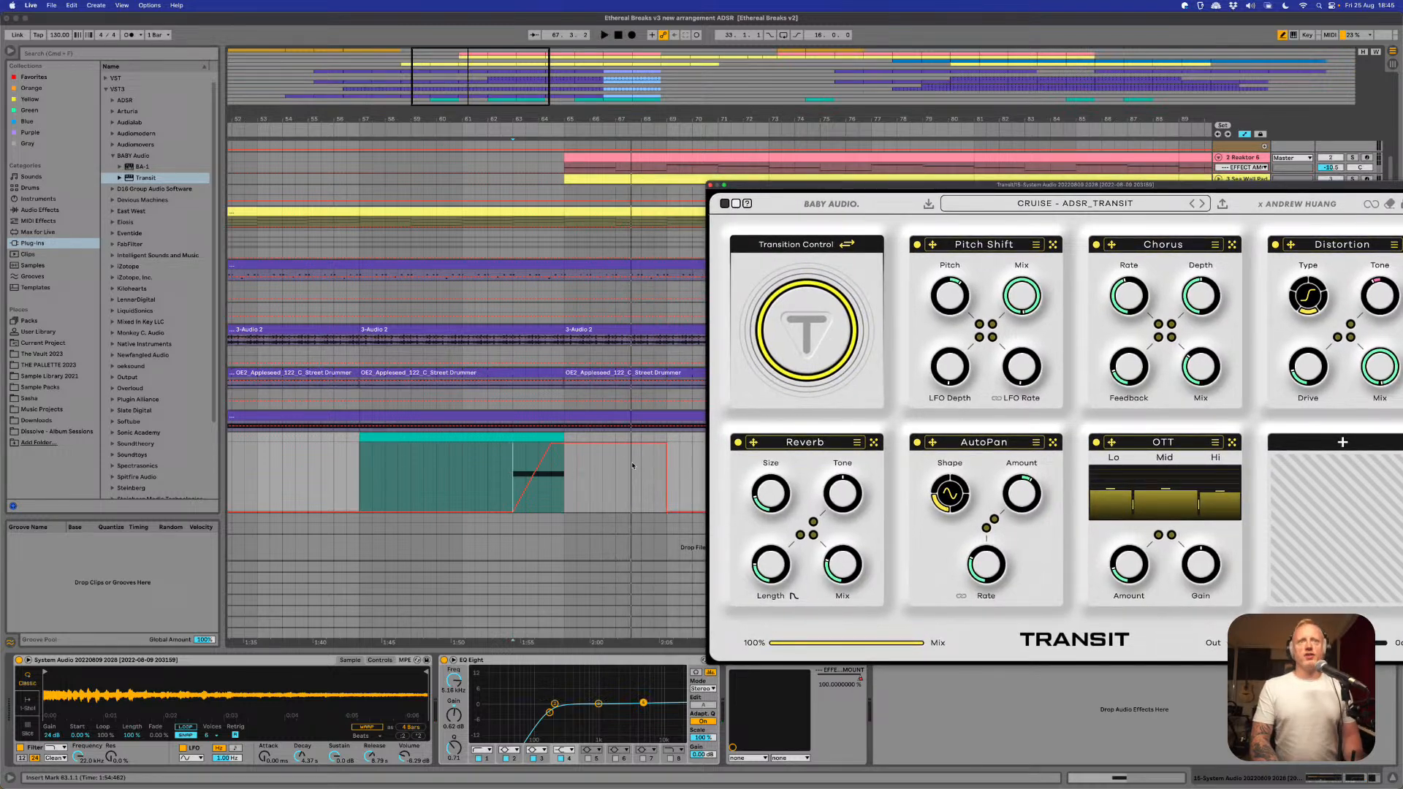
drag(633, 443, 666, 542)
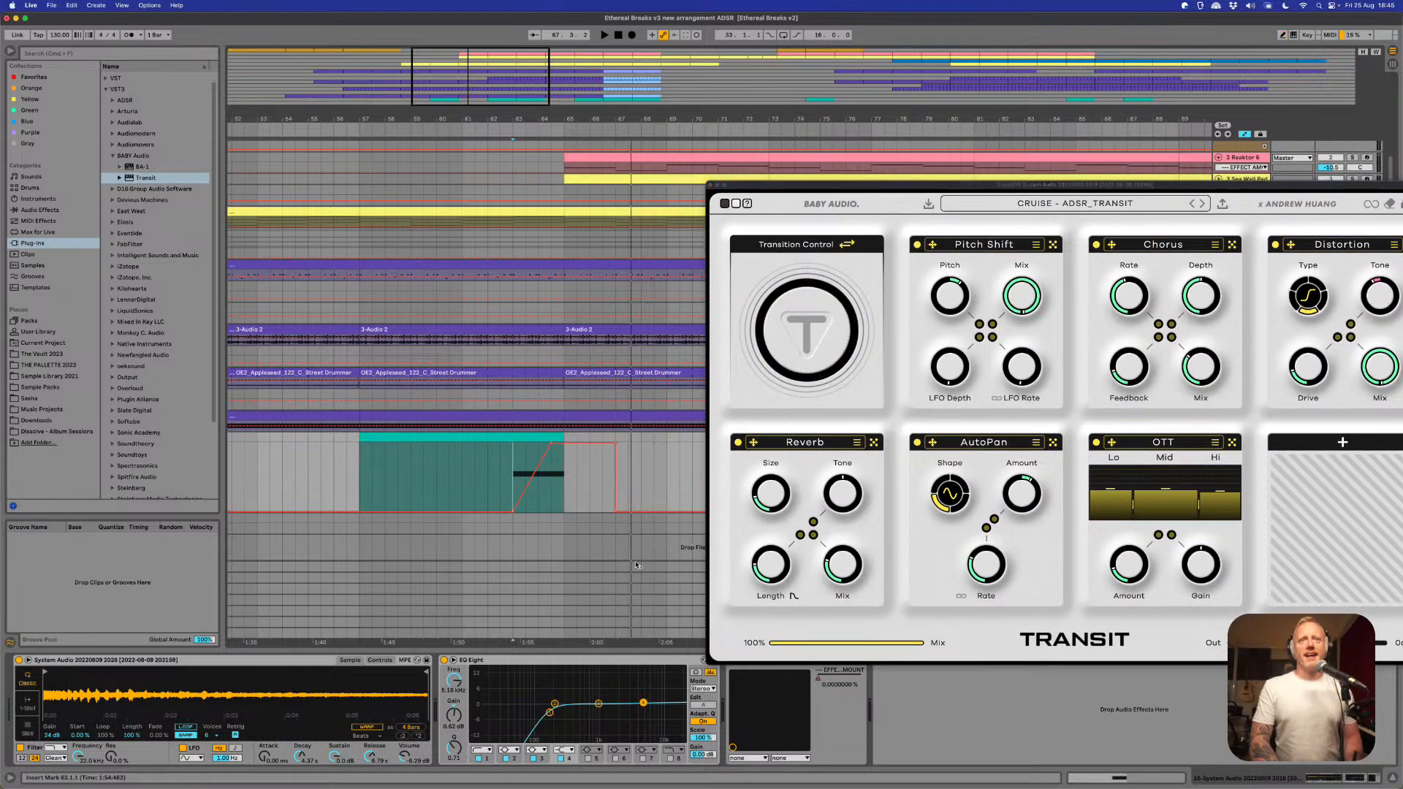
- Place the insert marker at bar 79 on the System Audio track and move Transit's window back over the arrangement
drag(758, 185, 744, 523)
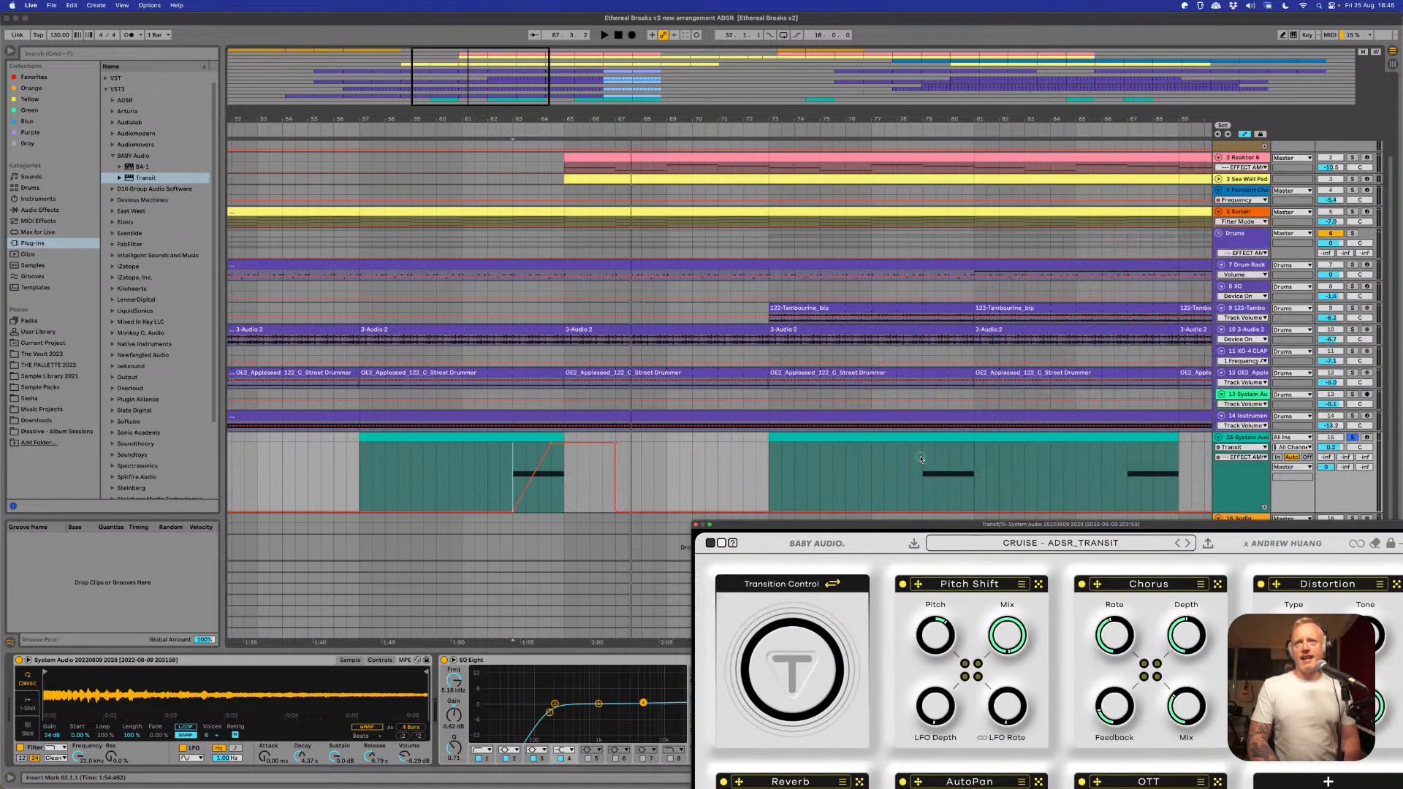
click(922, 459)
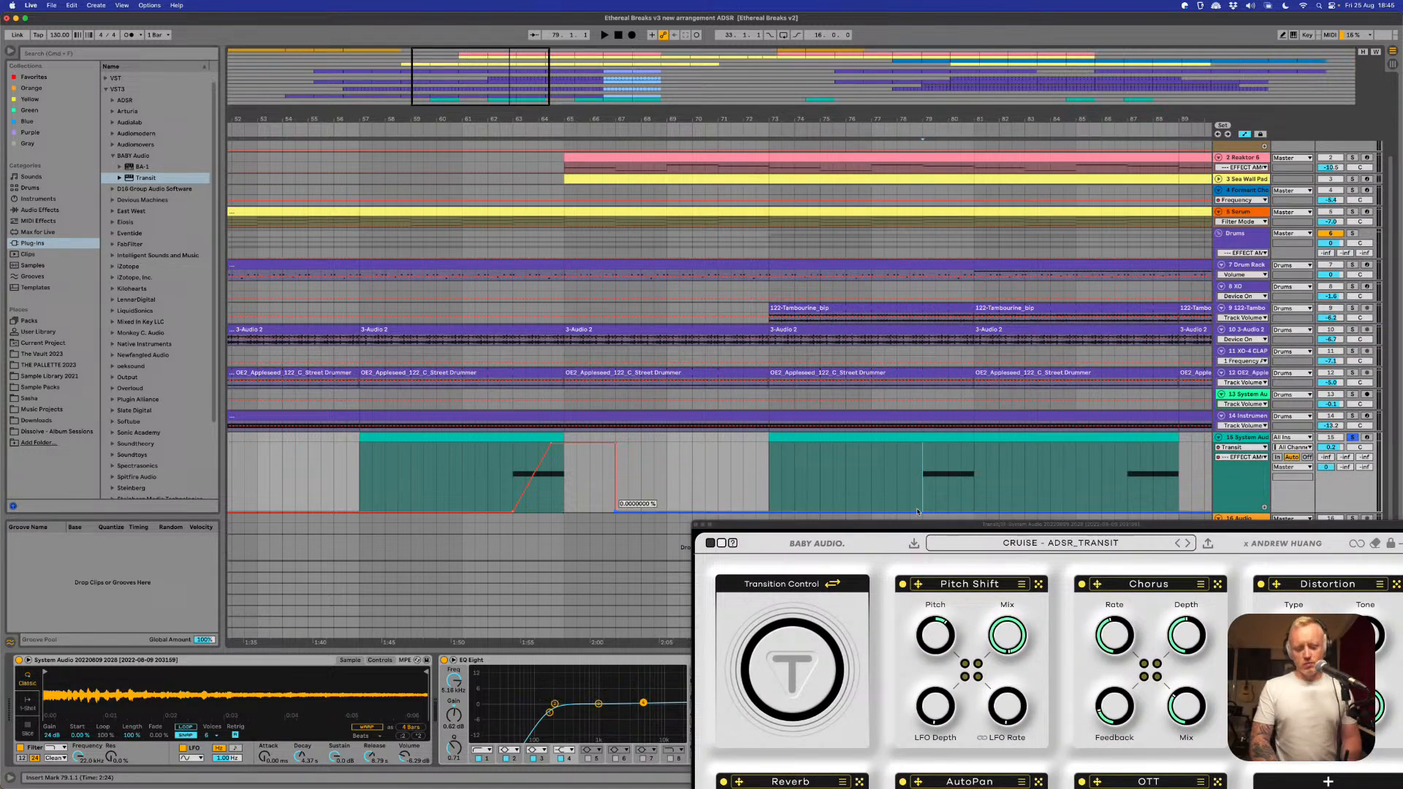
drag(908, 528, 572, 84)
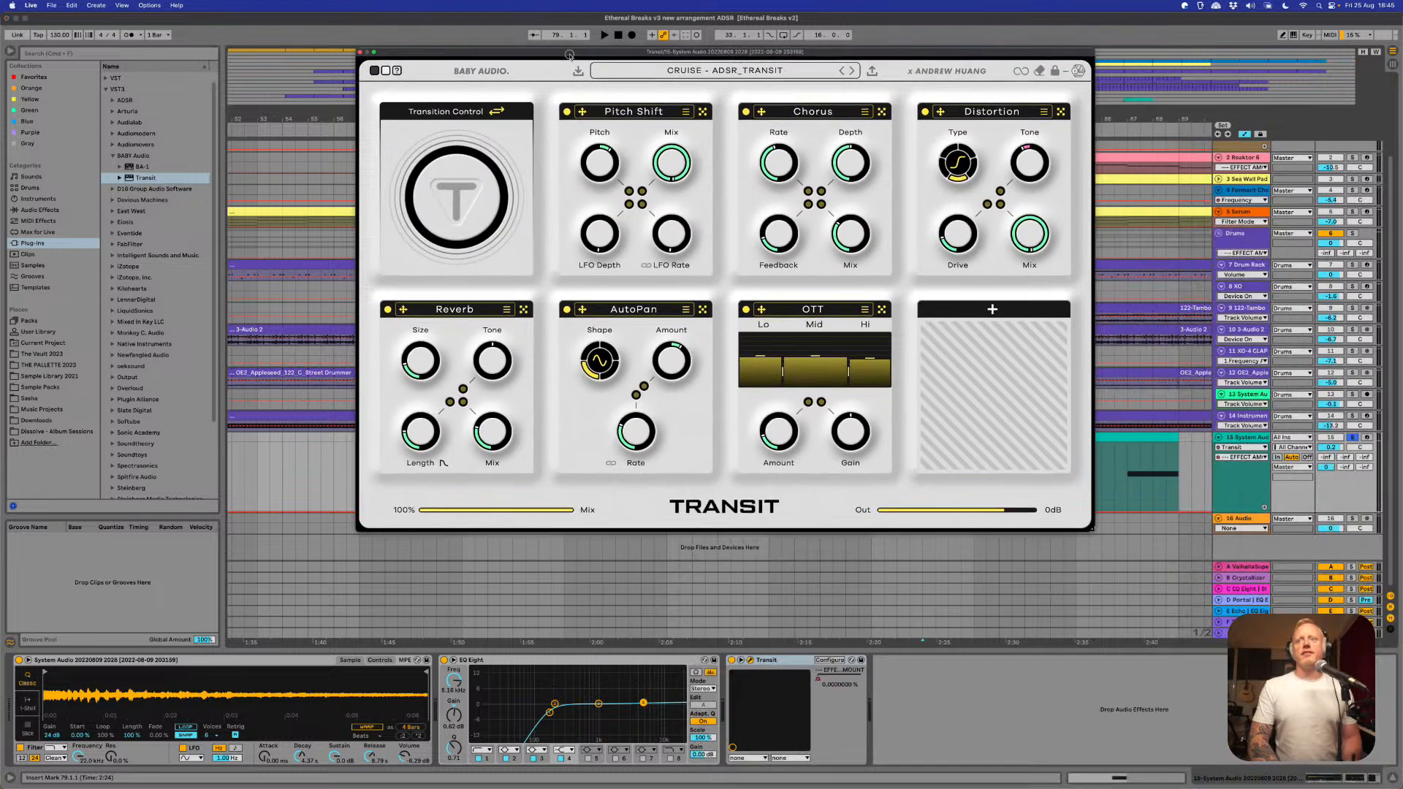
- Close Transit's window and duplicate the Transit device on the System Audio track
click(750, 660)
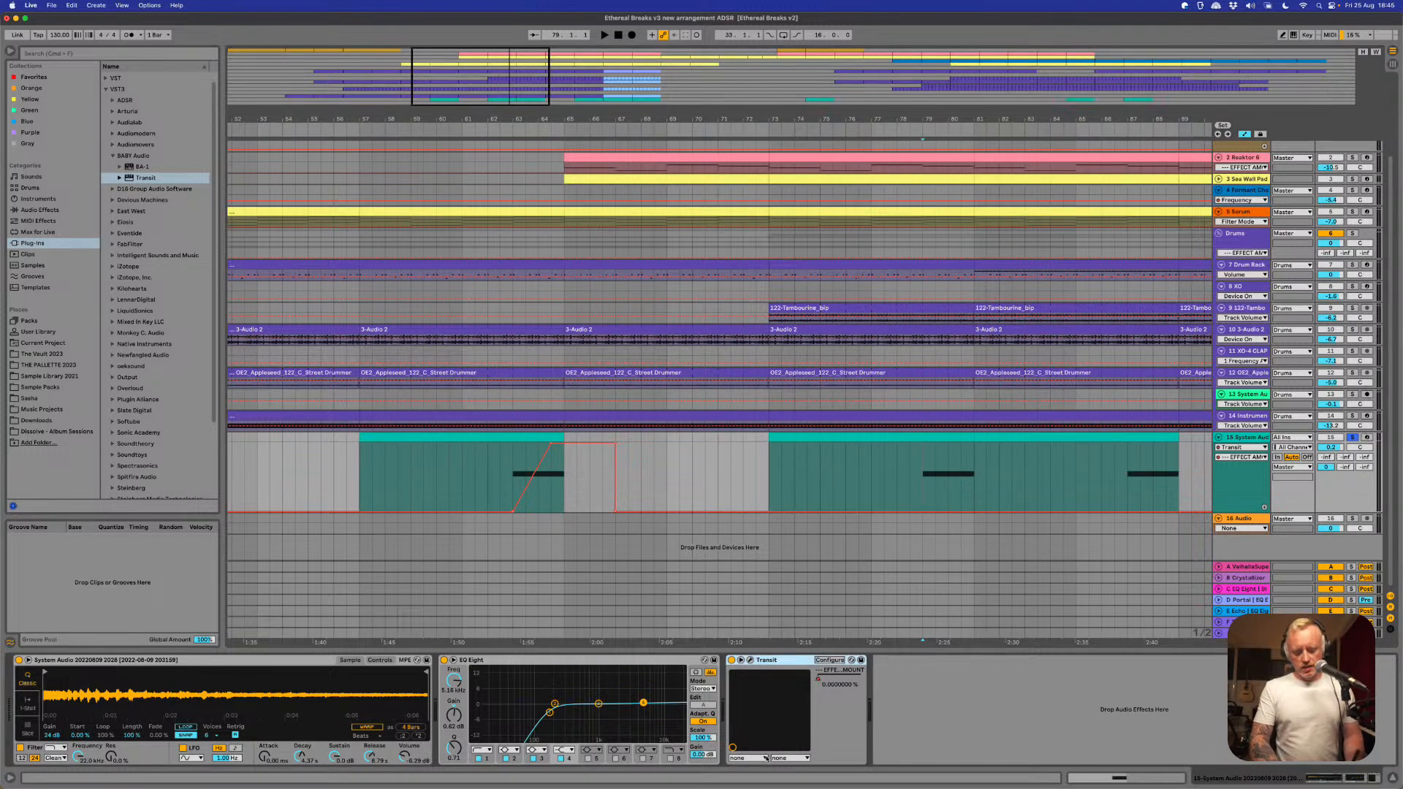
key(super+space)
key(Escape)
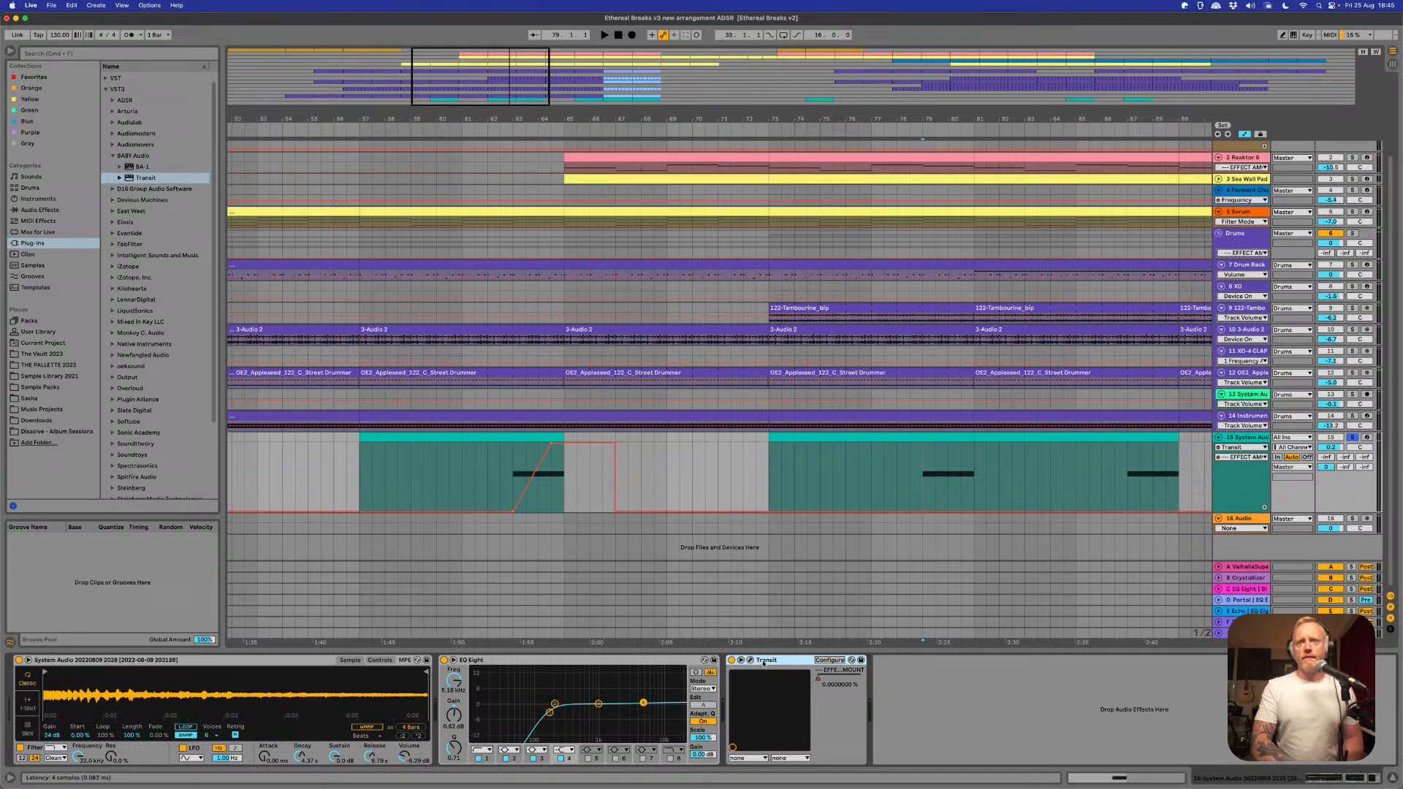
key(super+d)
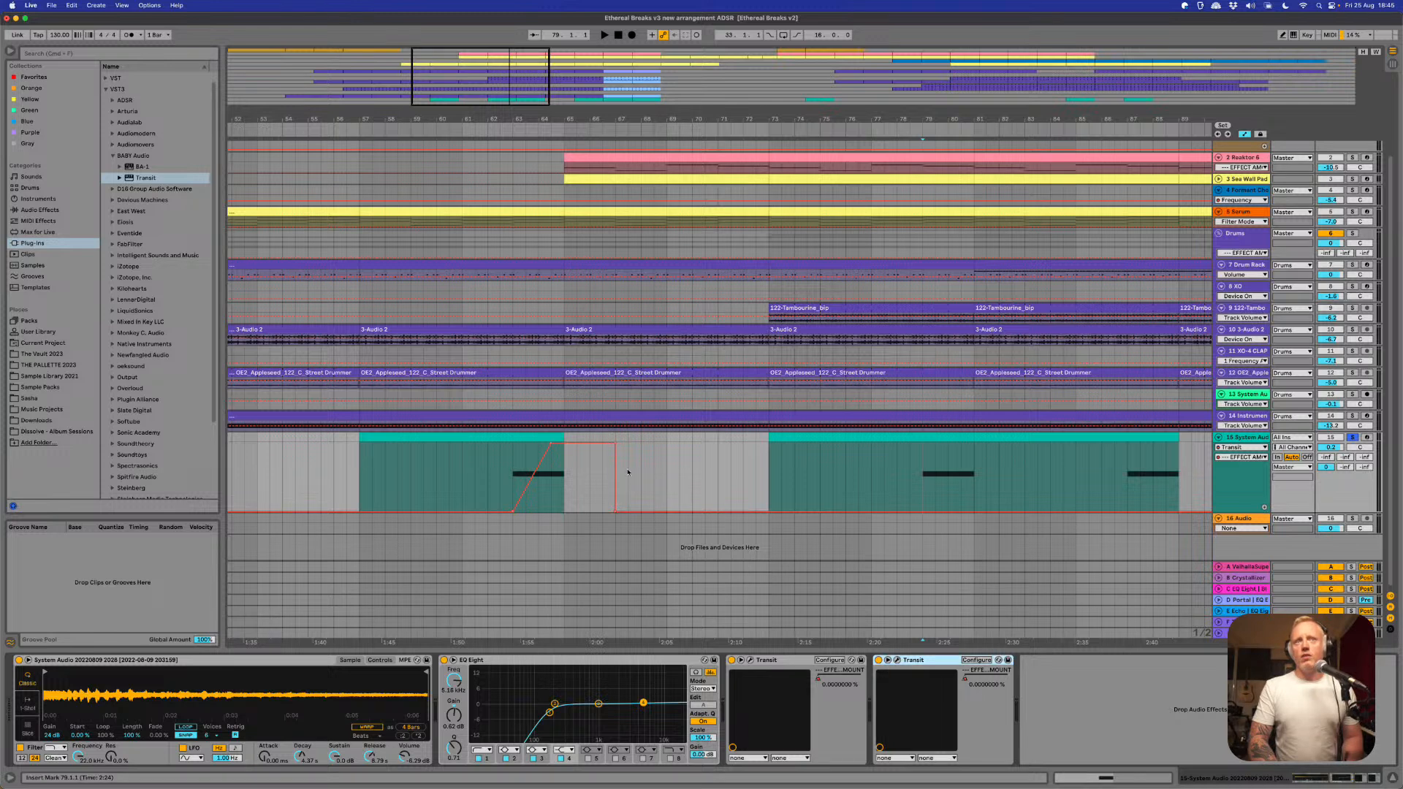
- Delete the effect amount automation of the duplicated Transit and open that device's window
right_click(965, 677)
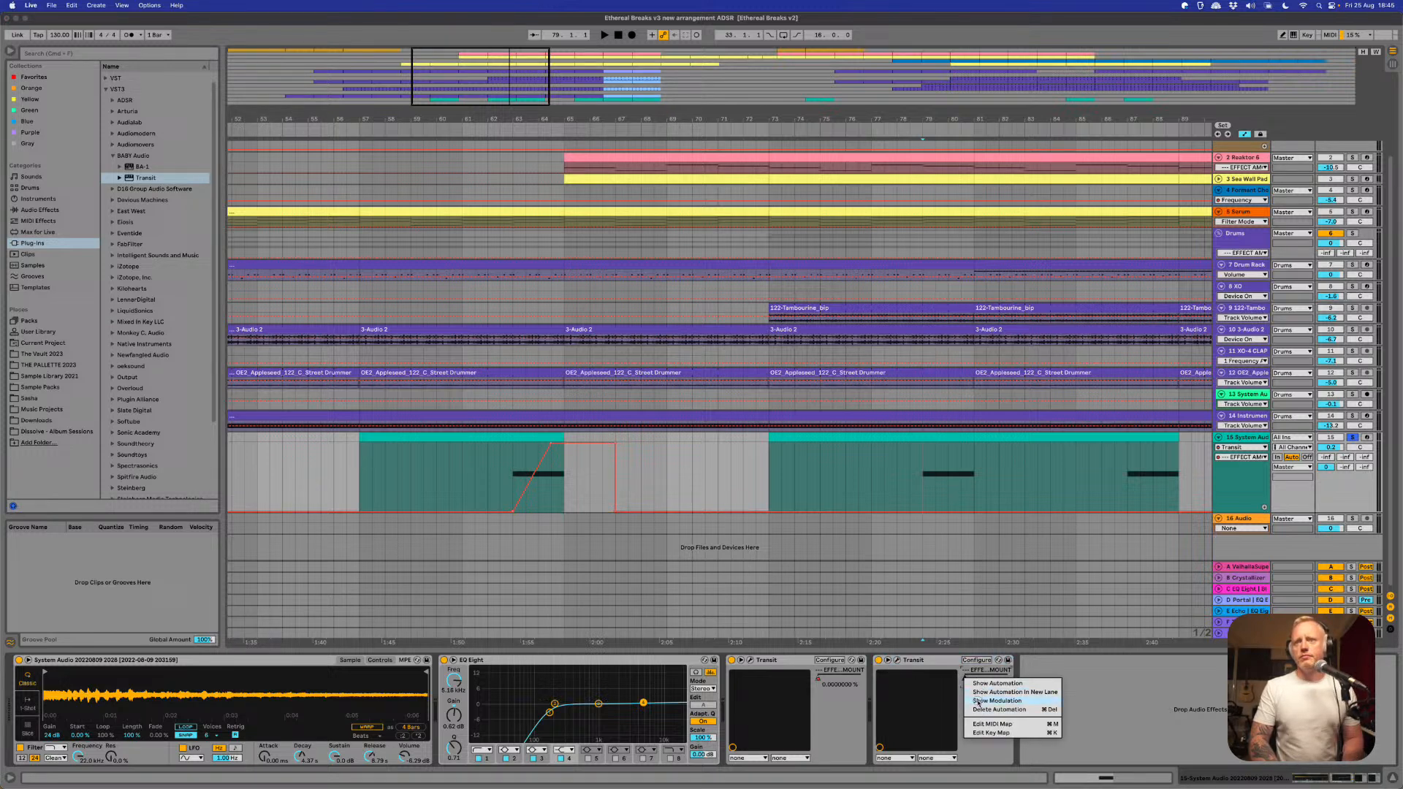
click(977, 709)
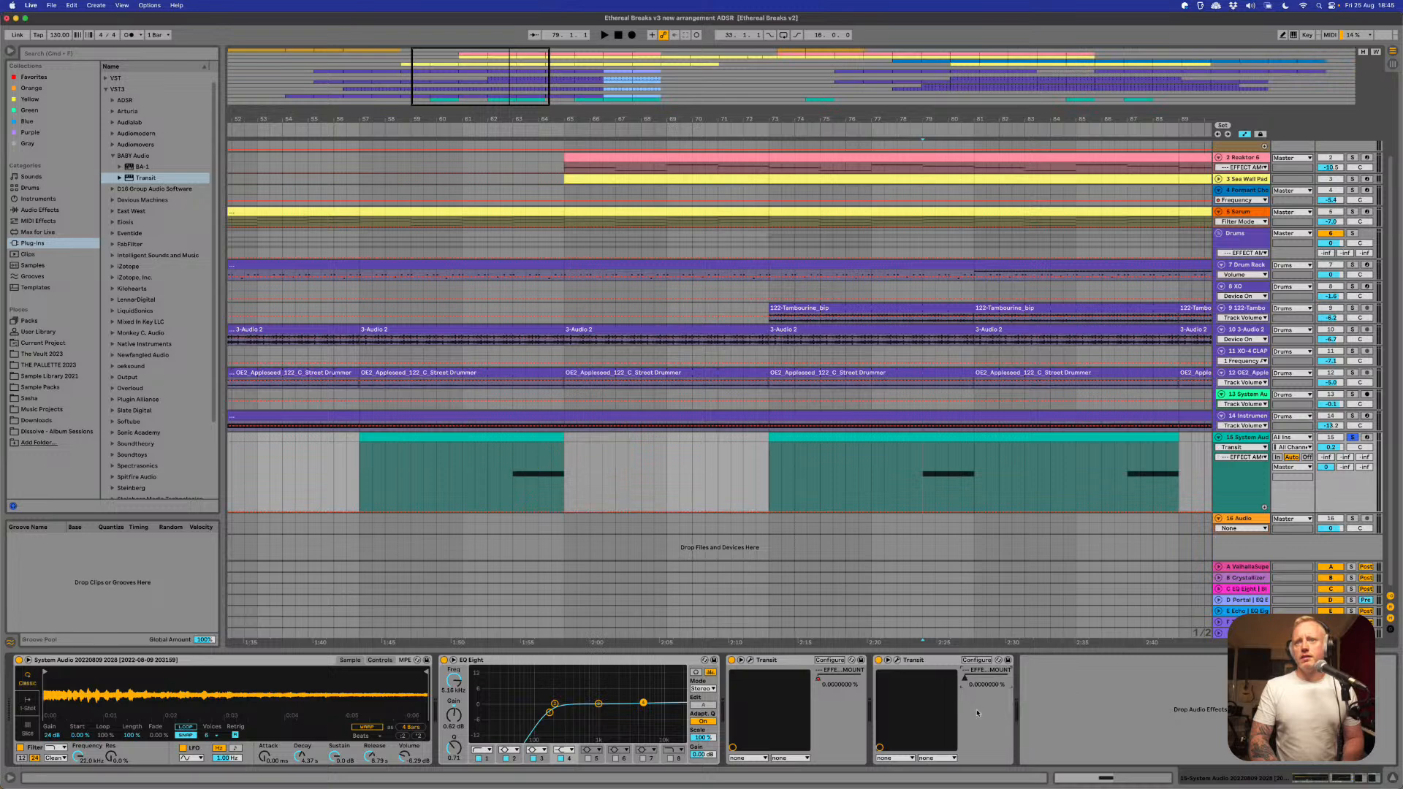
click(898, 660)
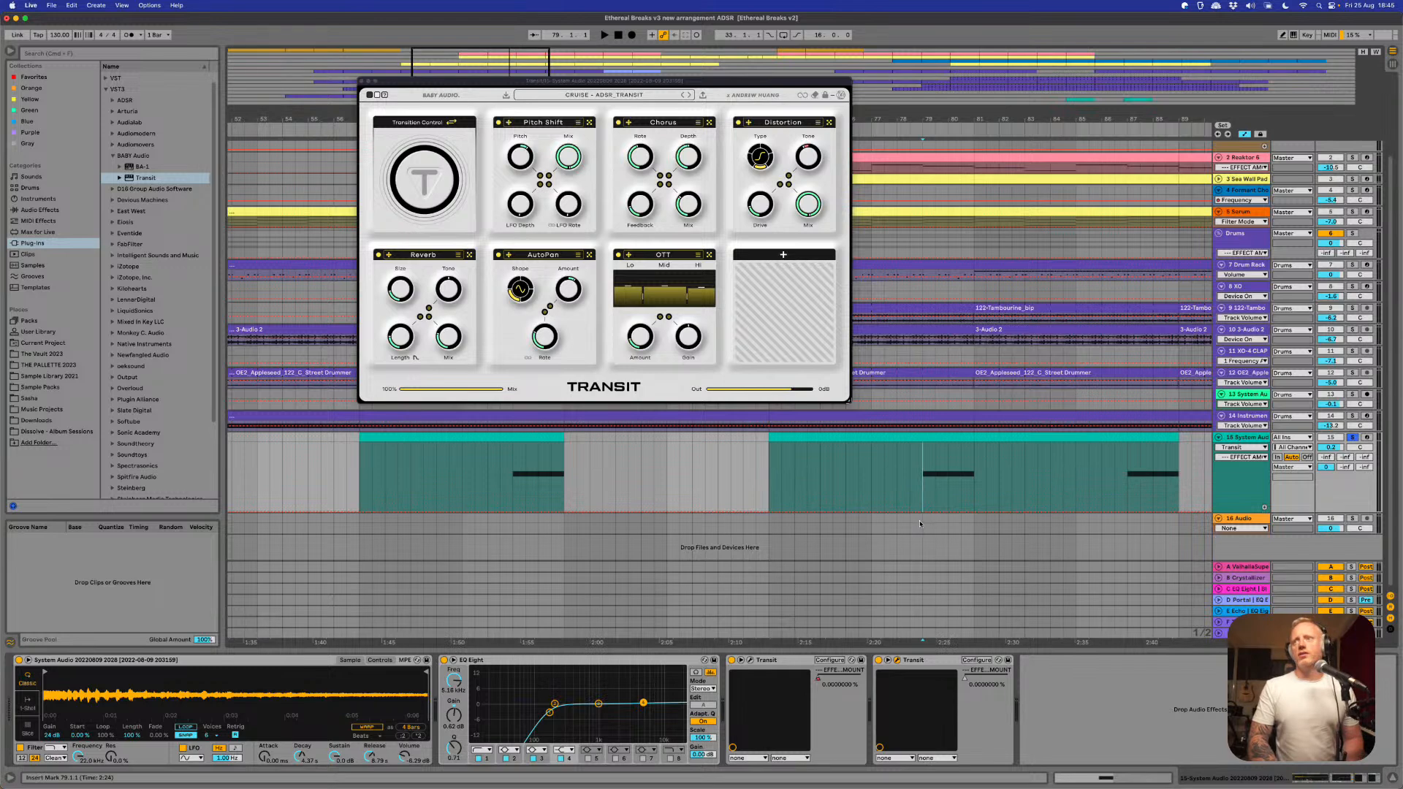
- Load the Mission to the Mars preset in the duplicated Transit
click(602, 99)
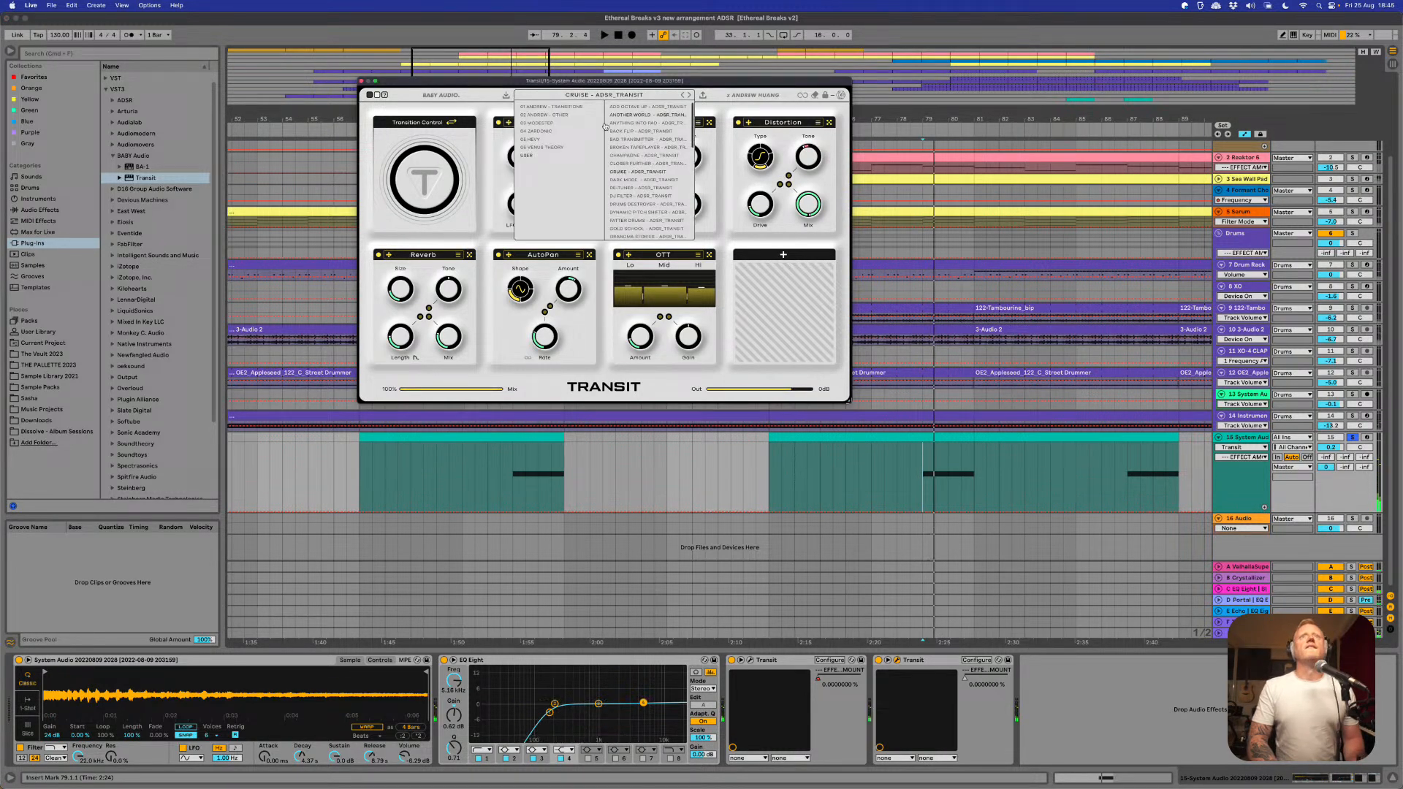
scroll(655, 168, down, 4)
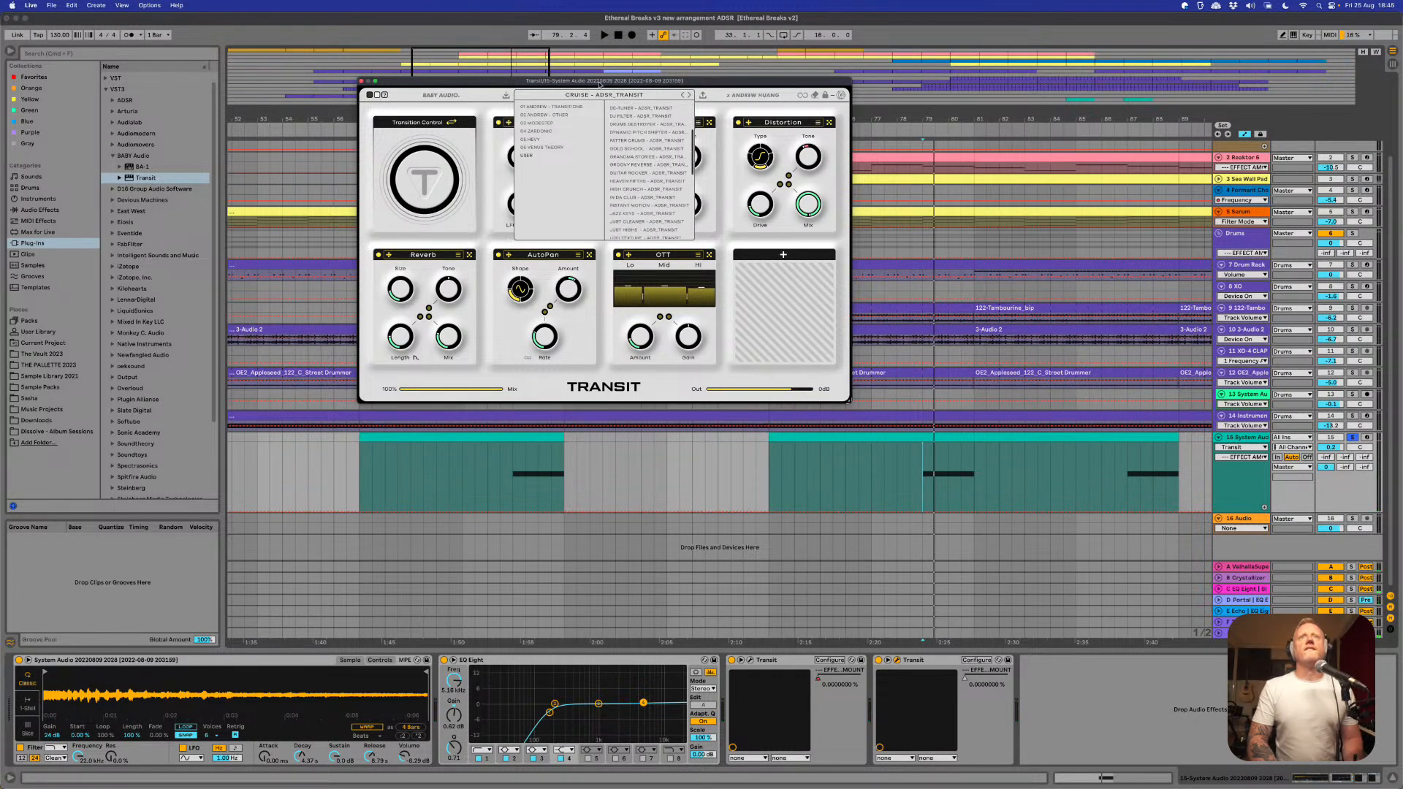
scroll(647, 210, down, 1)
scroll(665, 212, down, 5)
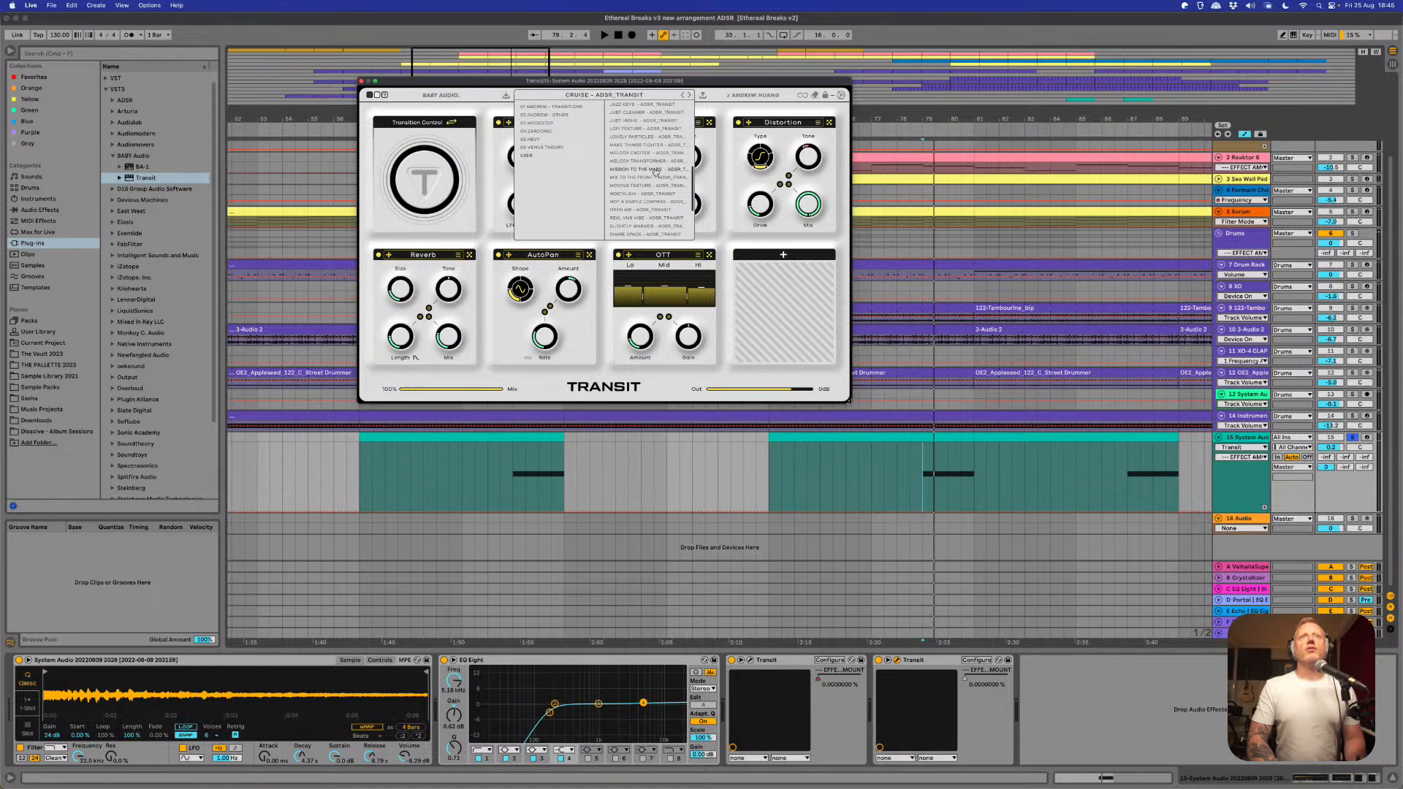
click(655, 170)
click(708, 111)
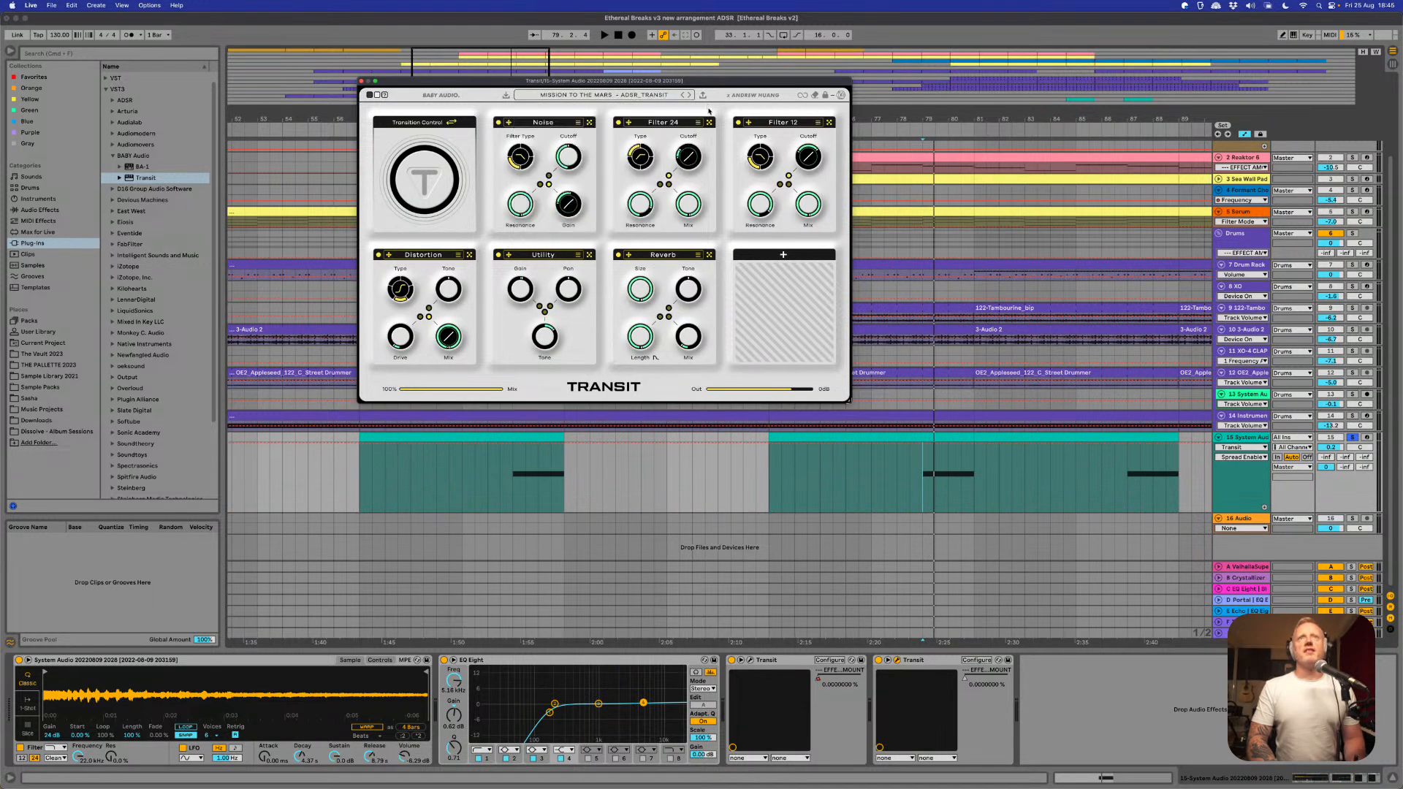
- Enlarge Transit's window, raise the Transition Control to 100%, play the preset from bar 79 and uncover the end of the arrangement
drag(845, 407, 1069, 685)
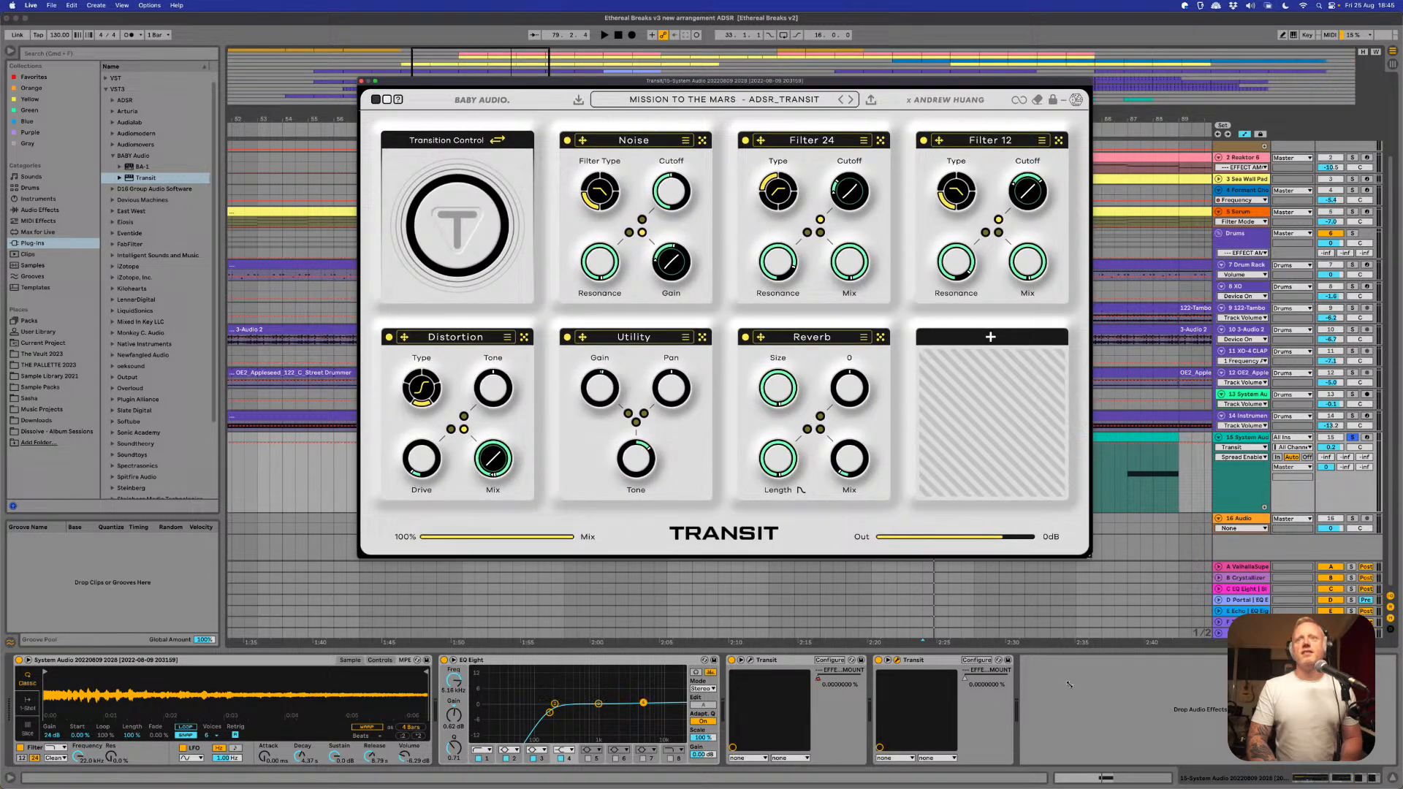
click(480, 206)
key(space)
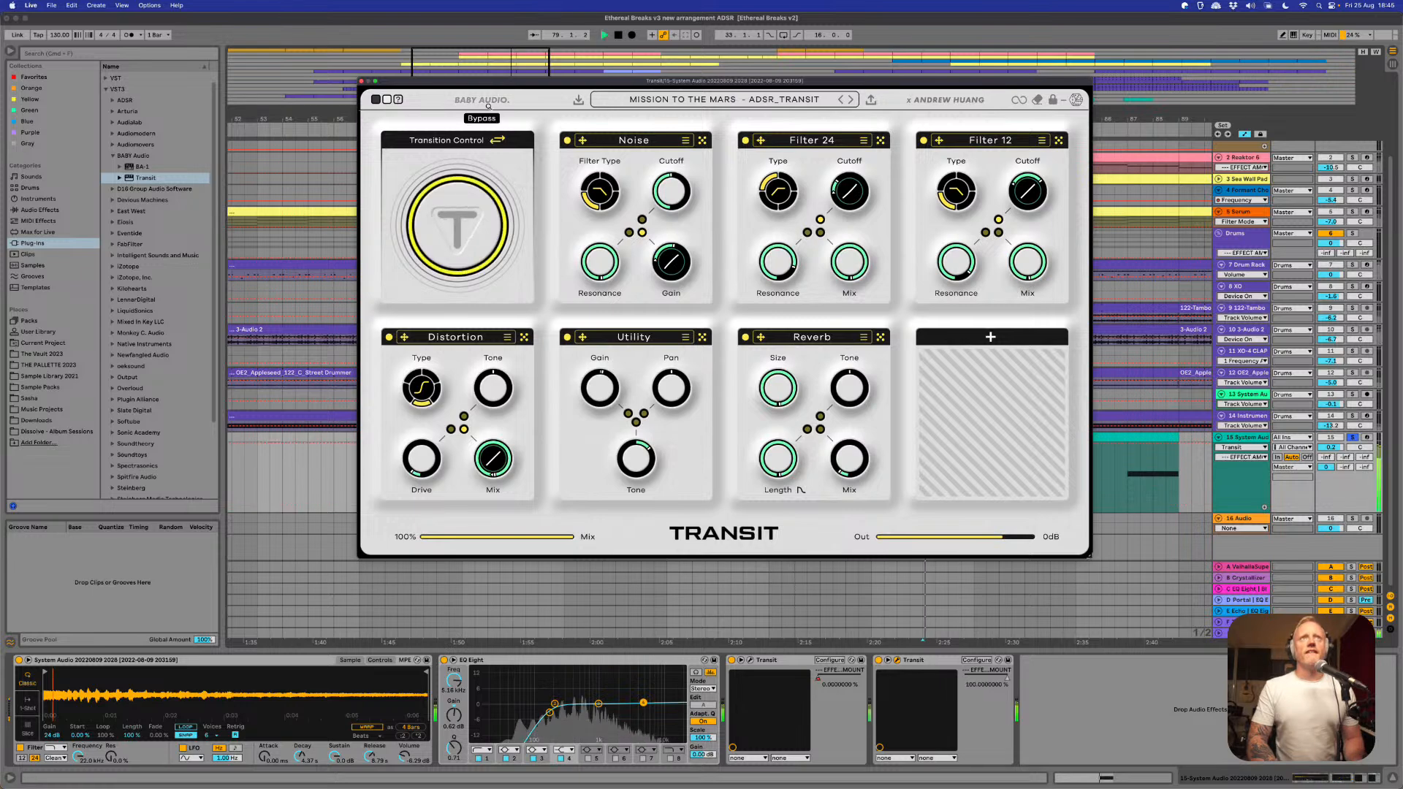
drag(486, 81, 274, 111)
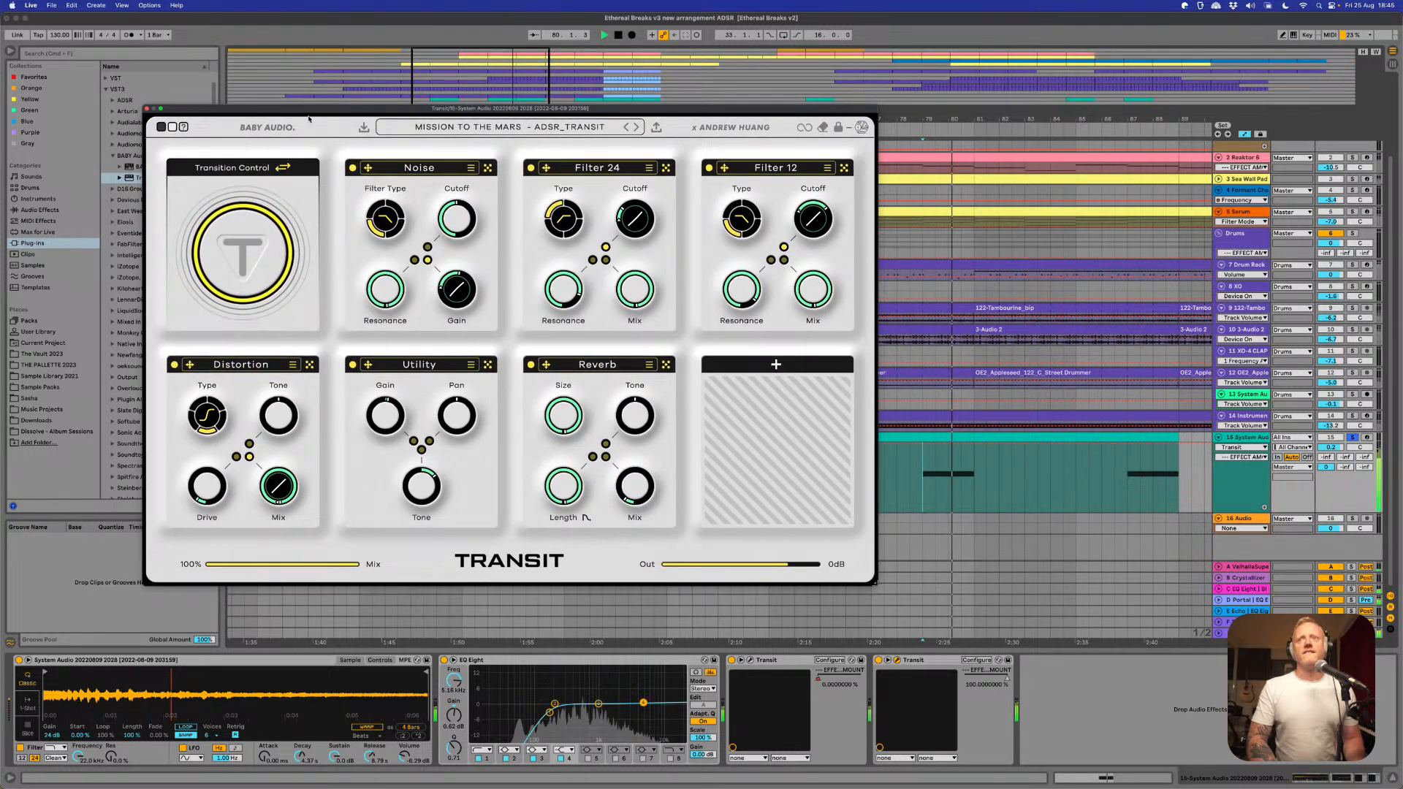
- Step forward to the Mix to the Front and Moving Texture presets and audition them from bar 79
click(637, 128)
key(space)
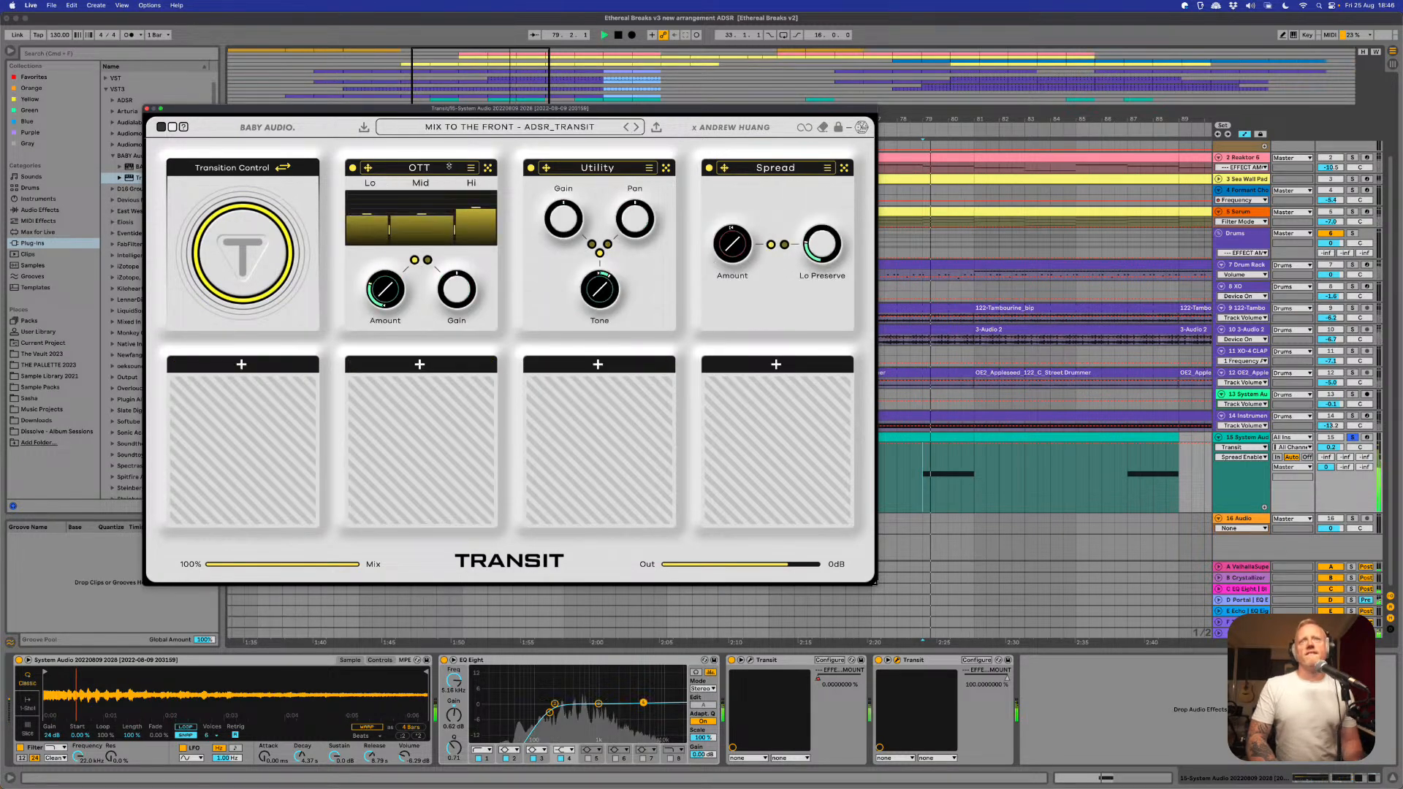
click(637, 127)
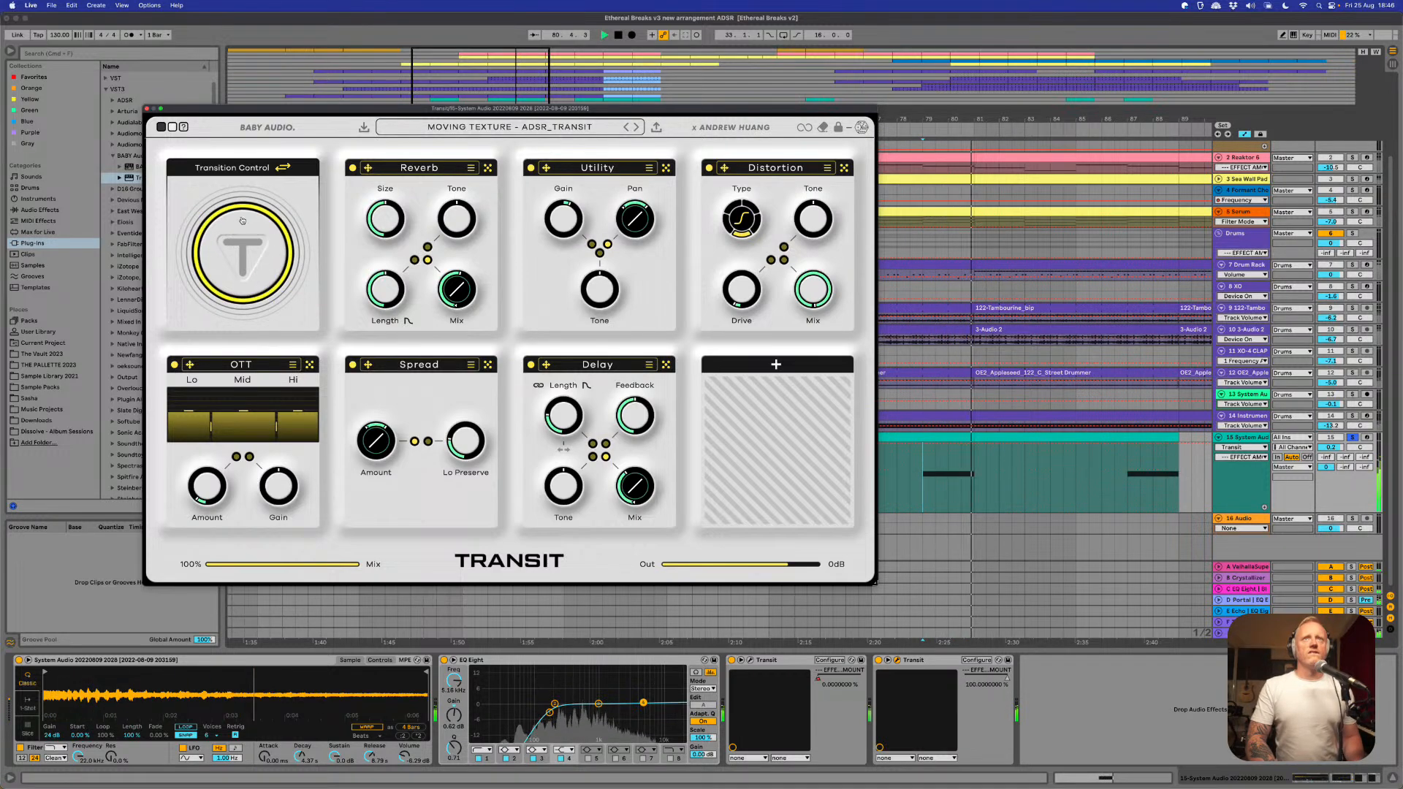
key(space)
- Load the Time Traveller preset in Transit and play it from bar 79
click(593, 128)
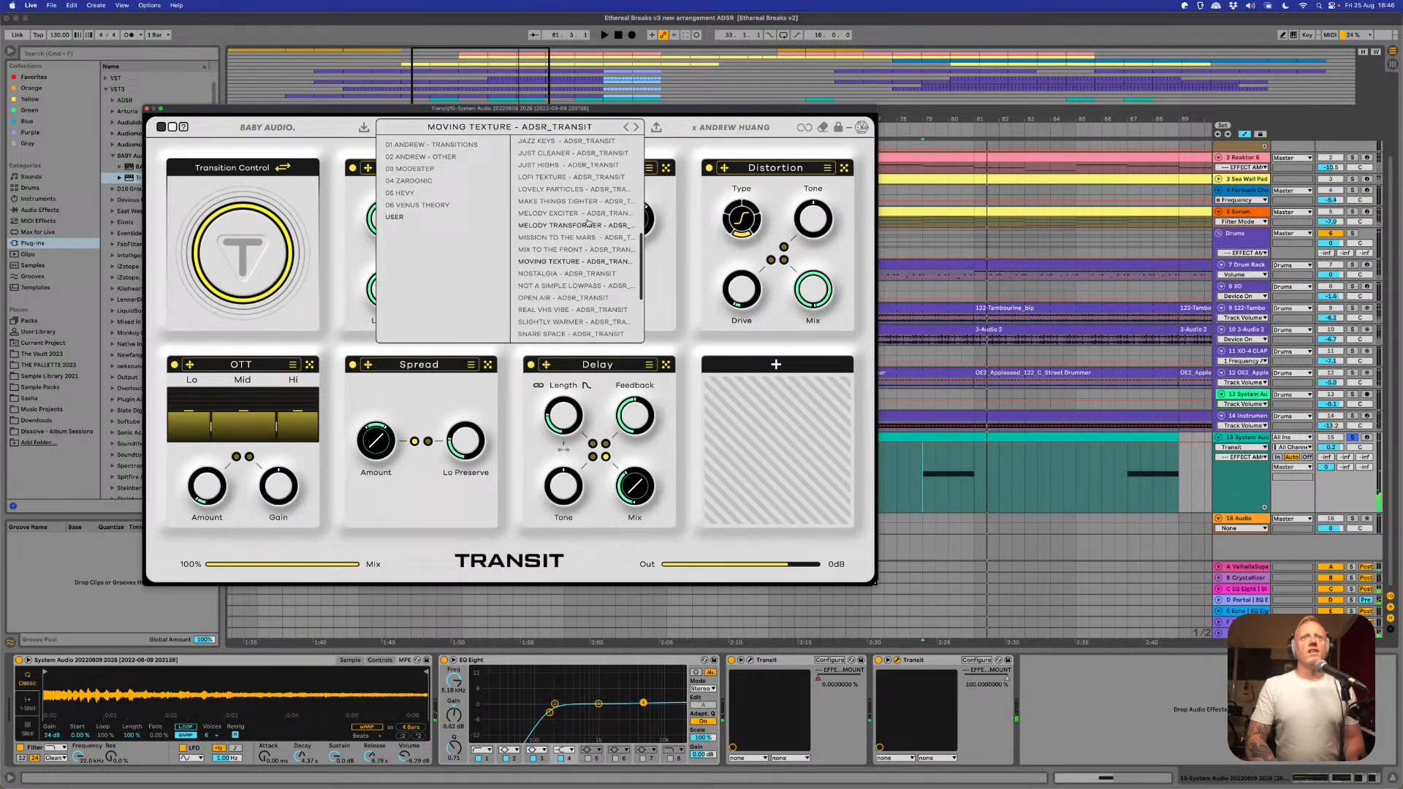
scroll(587, 223, down, 1)
scroll(587, 223, down, 5)
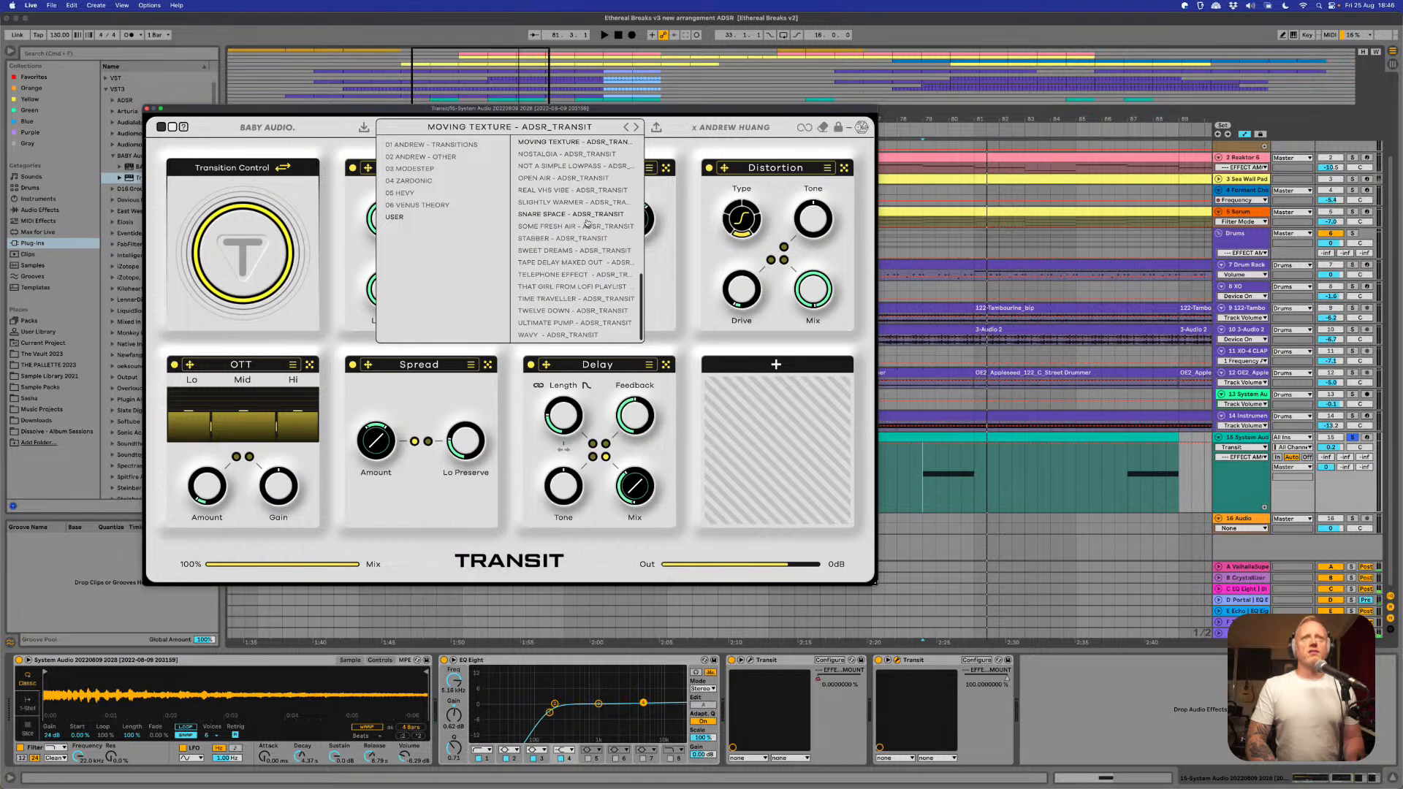
click(572, 301)
click(291, 245)
key(space)
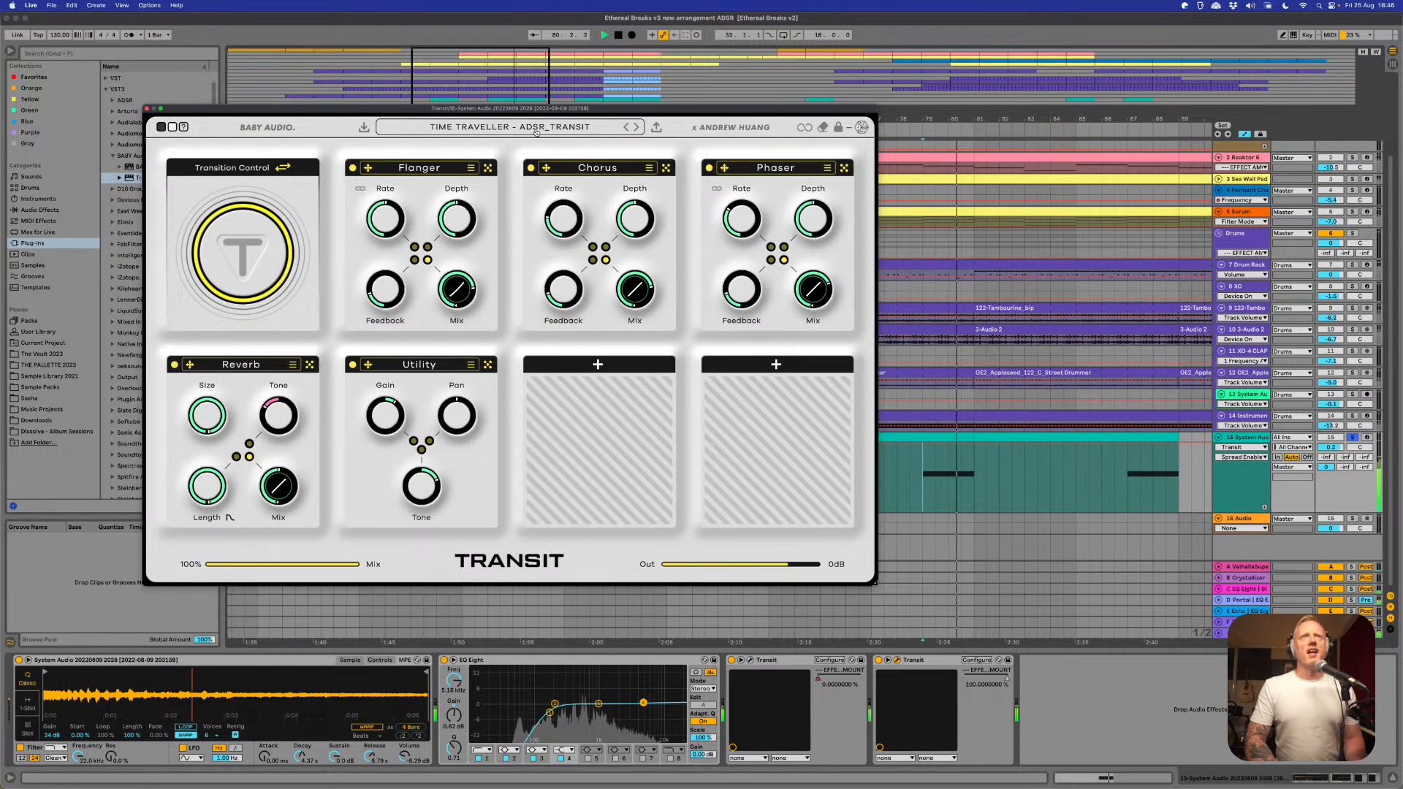
- Audition the Nostalgia and Real VHS Vibe presets on the System Audio track
click(559, 128)
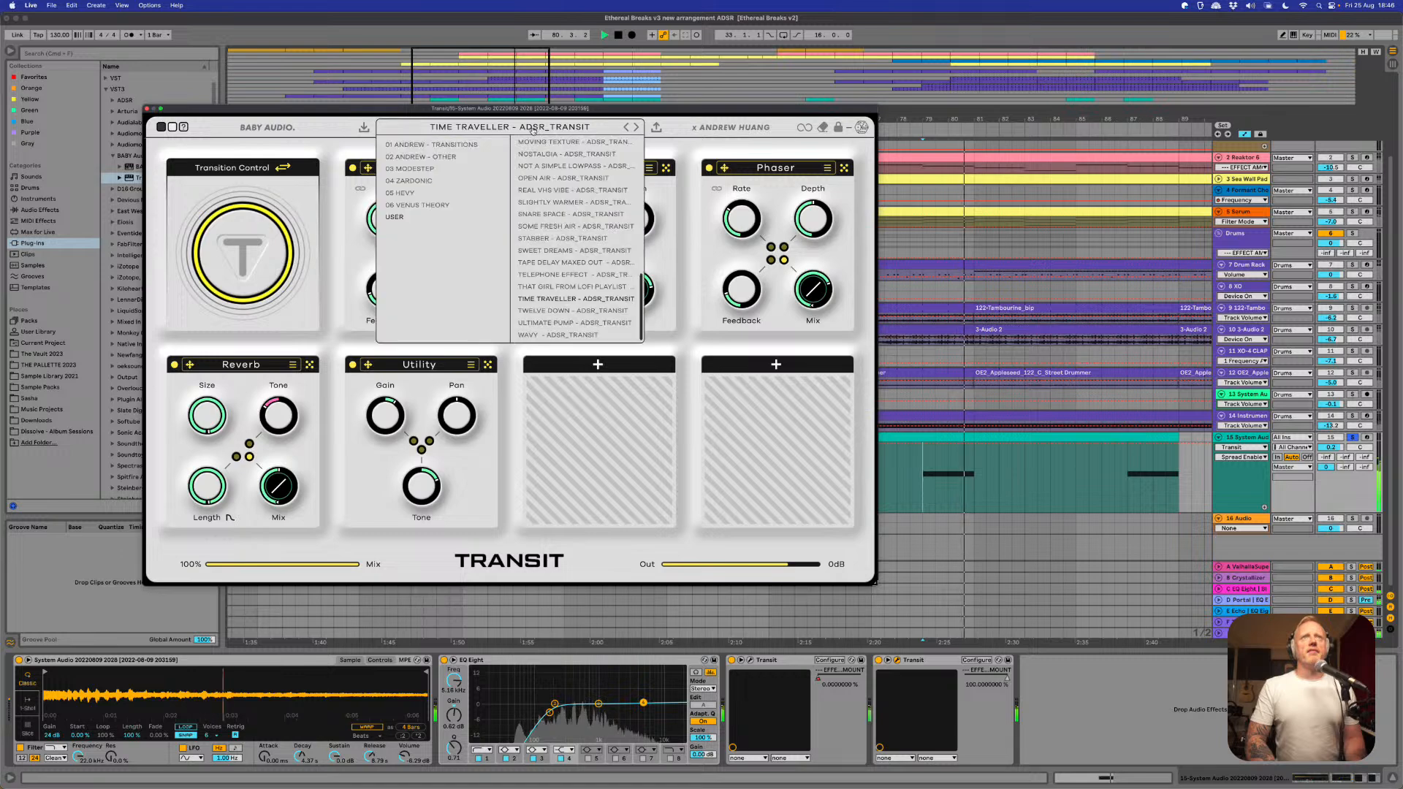
click(564, 154)
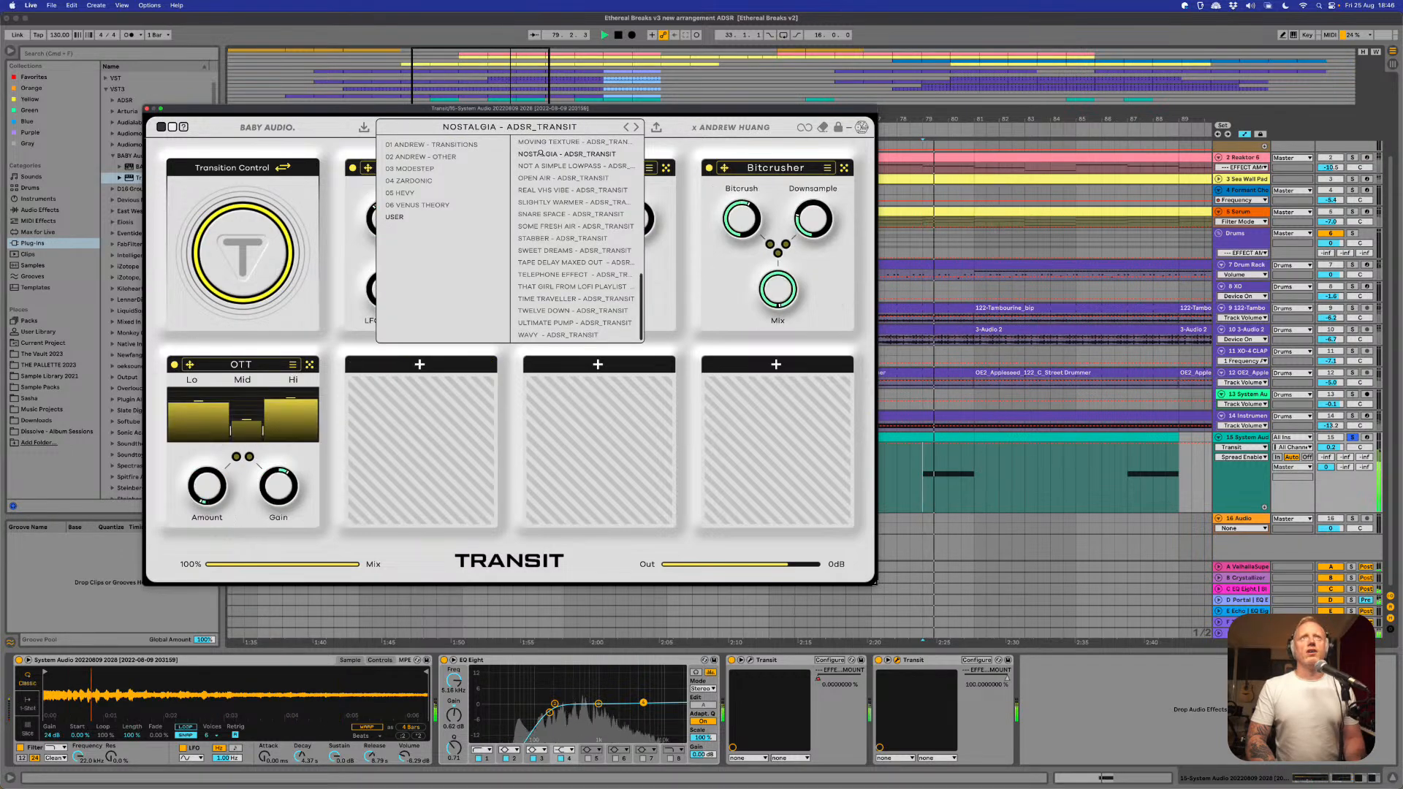
key(space)
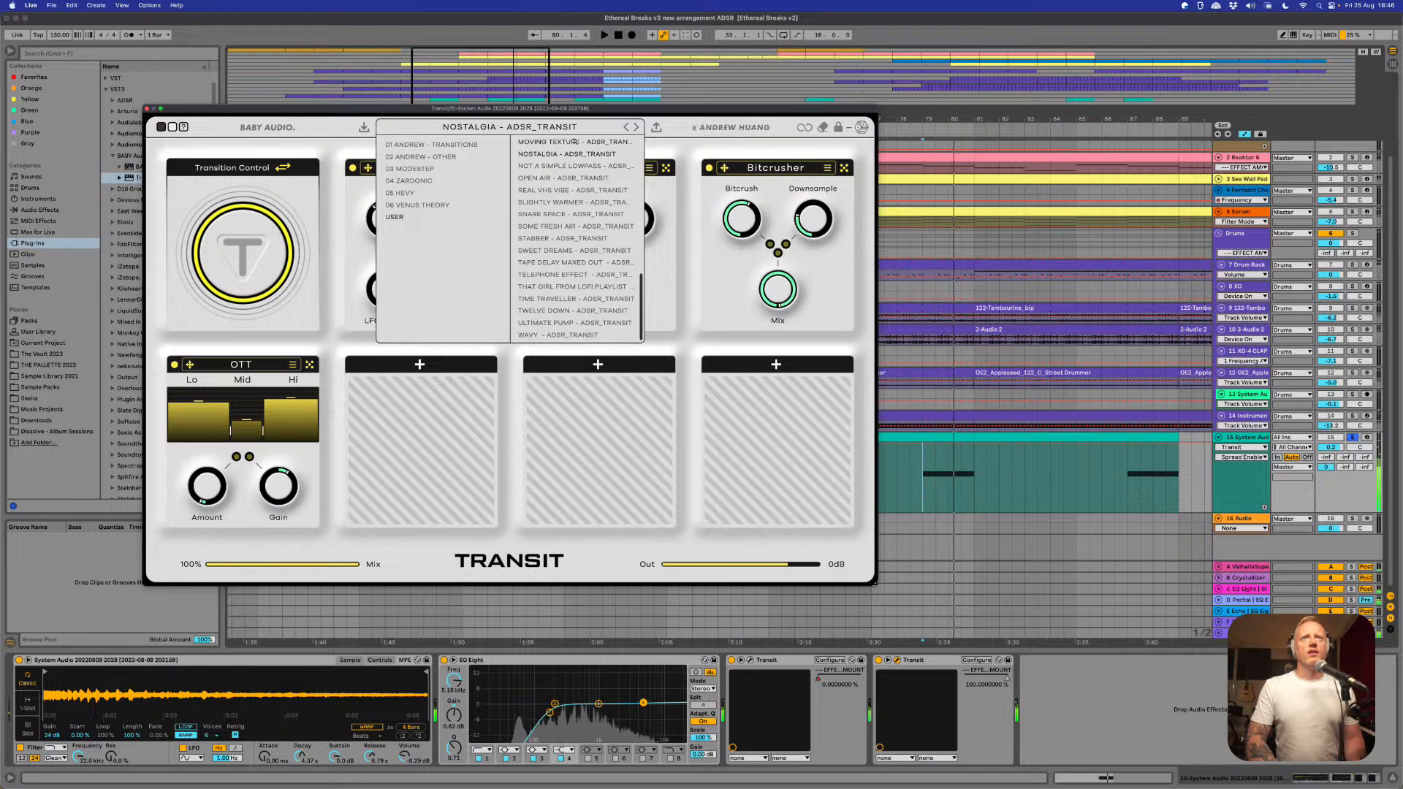
click(577, 191)
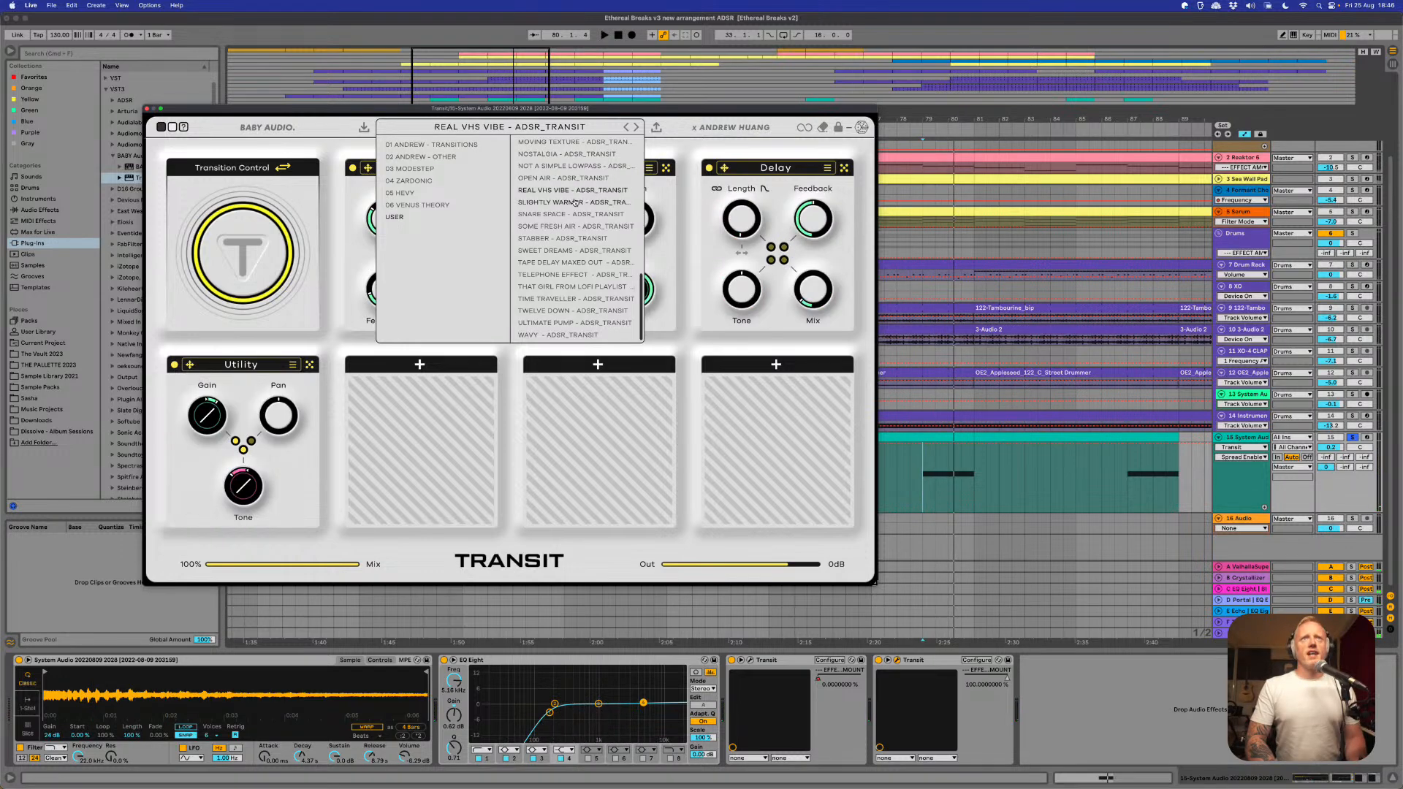
key(space)
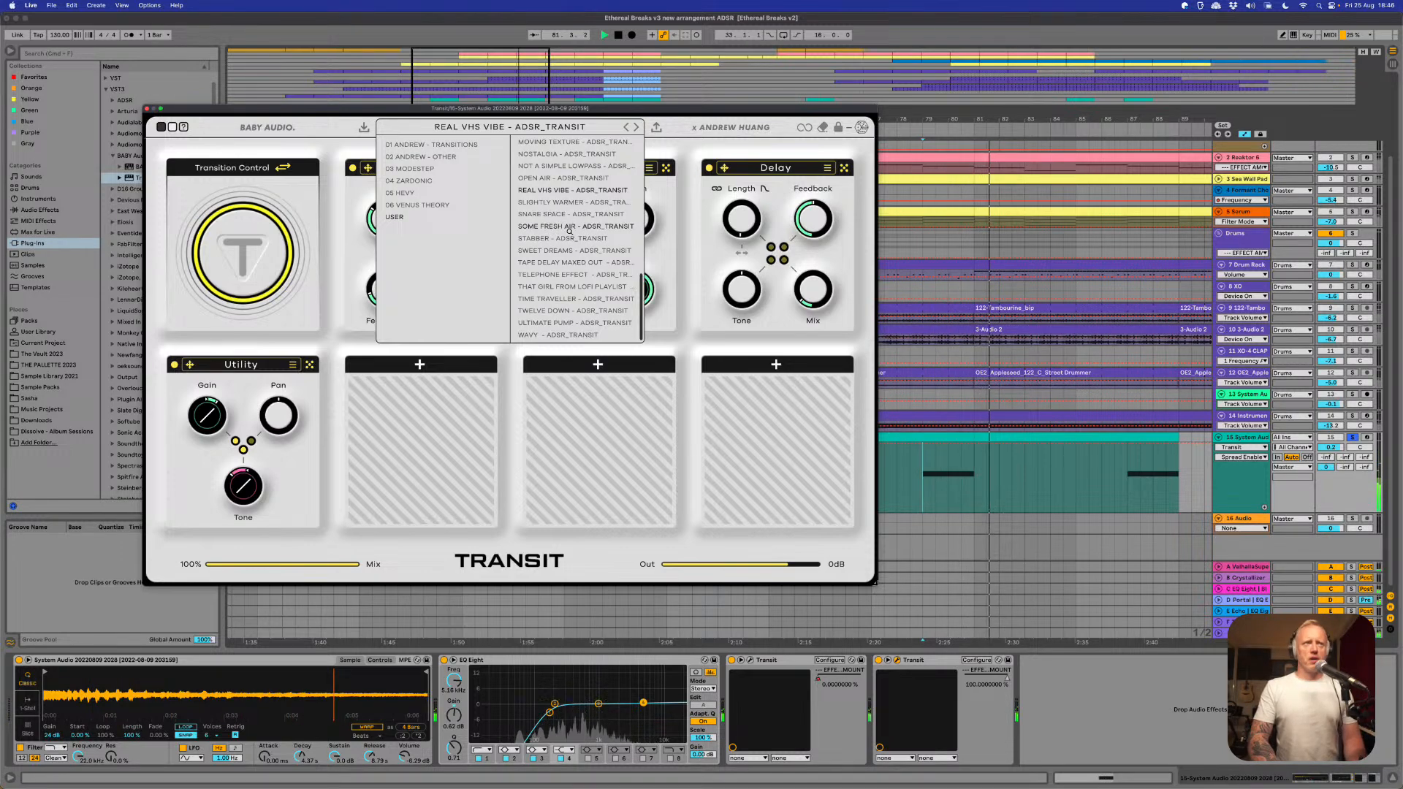
key(space)
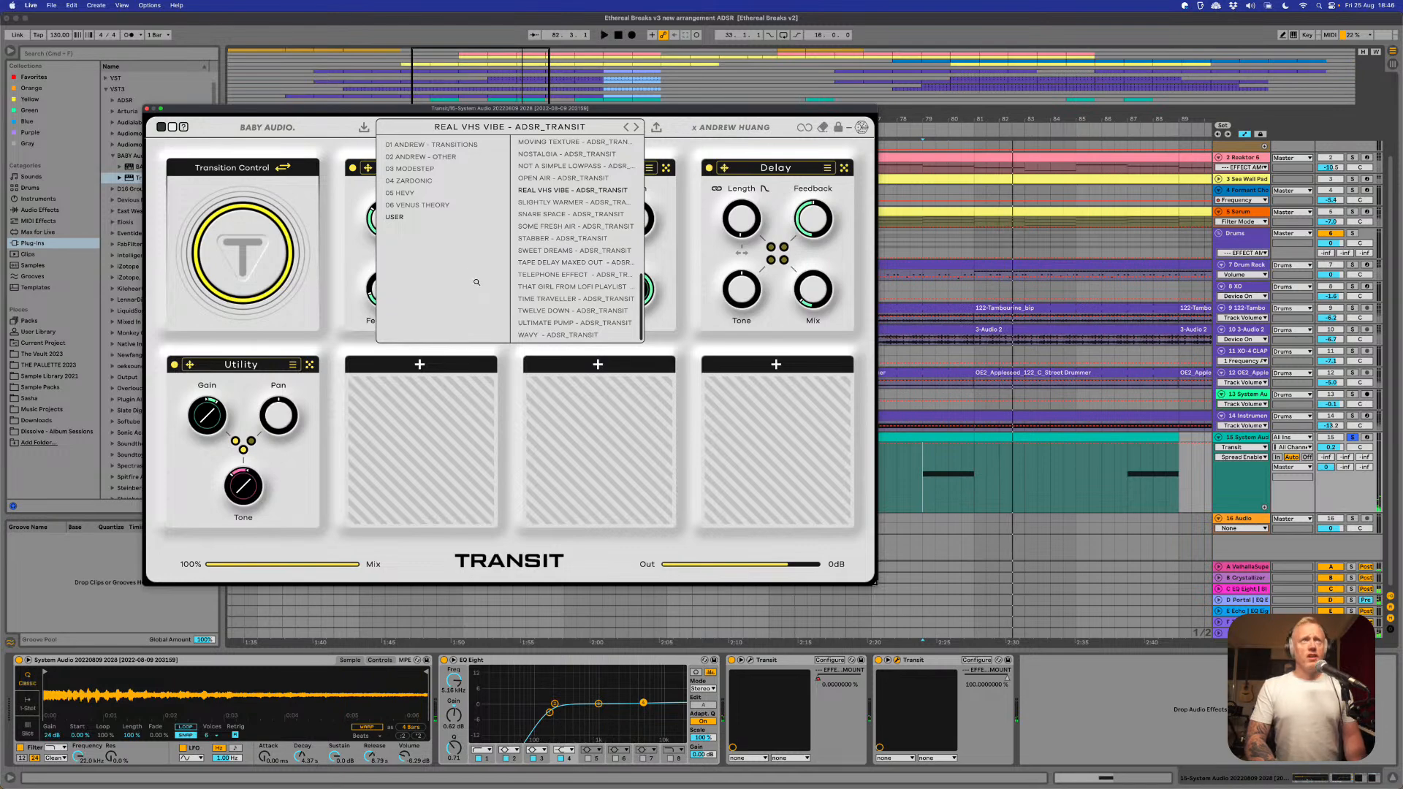
- Load the De-Tuner preset in Transit
scroll(566, 263, up, 6)
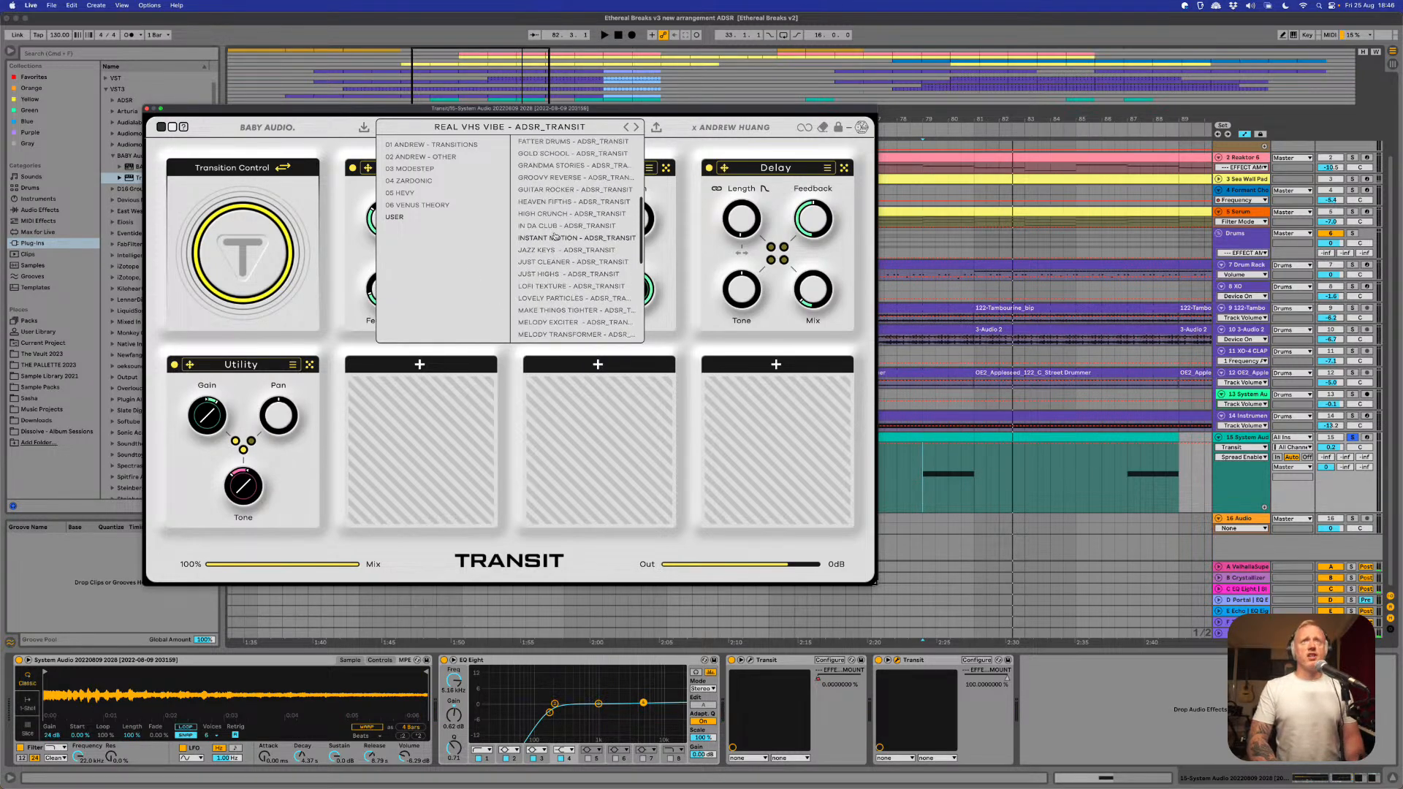
scroll(553, 241, up, 5)
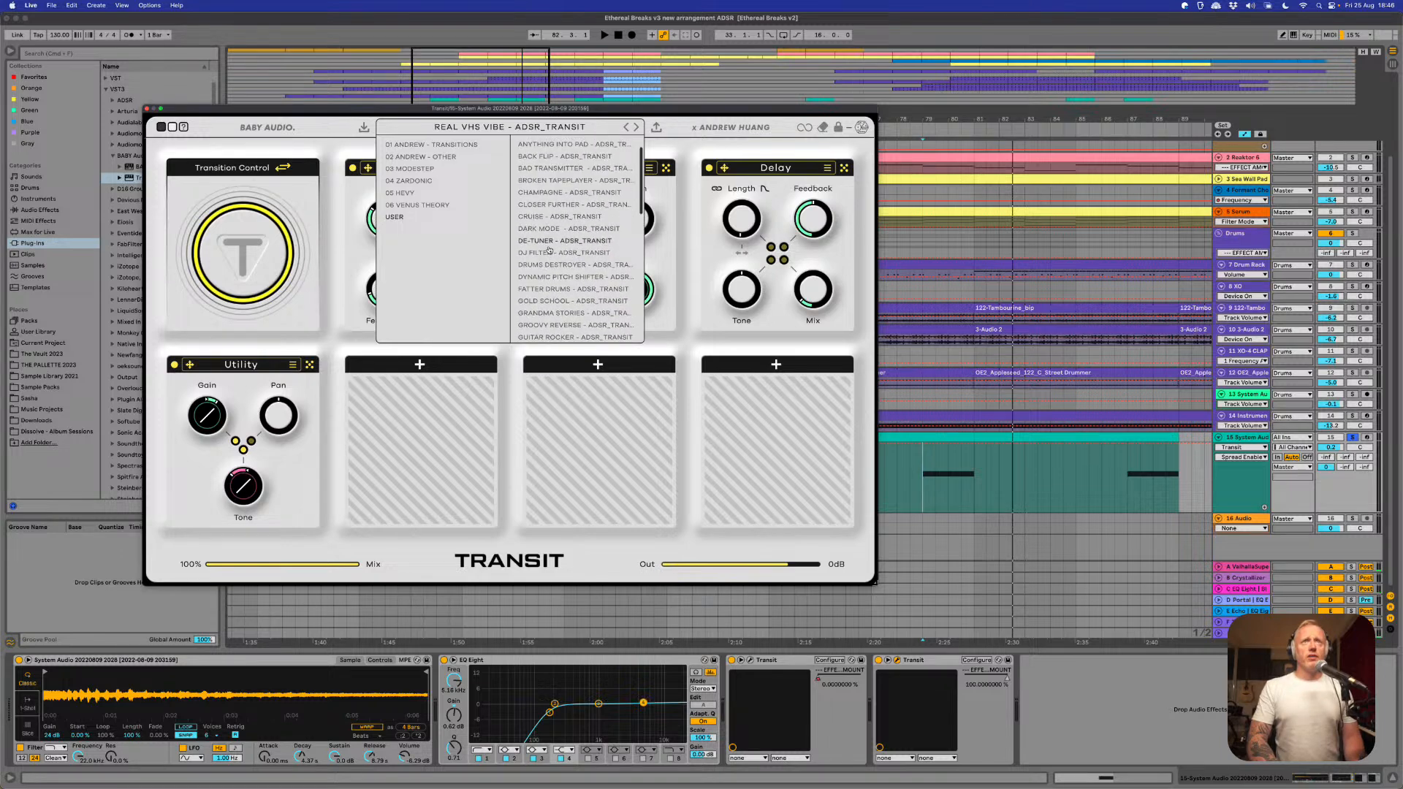
click(554, 241)
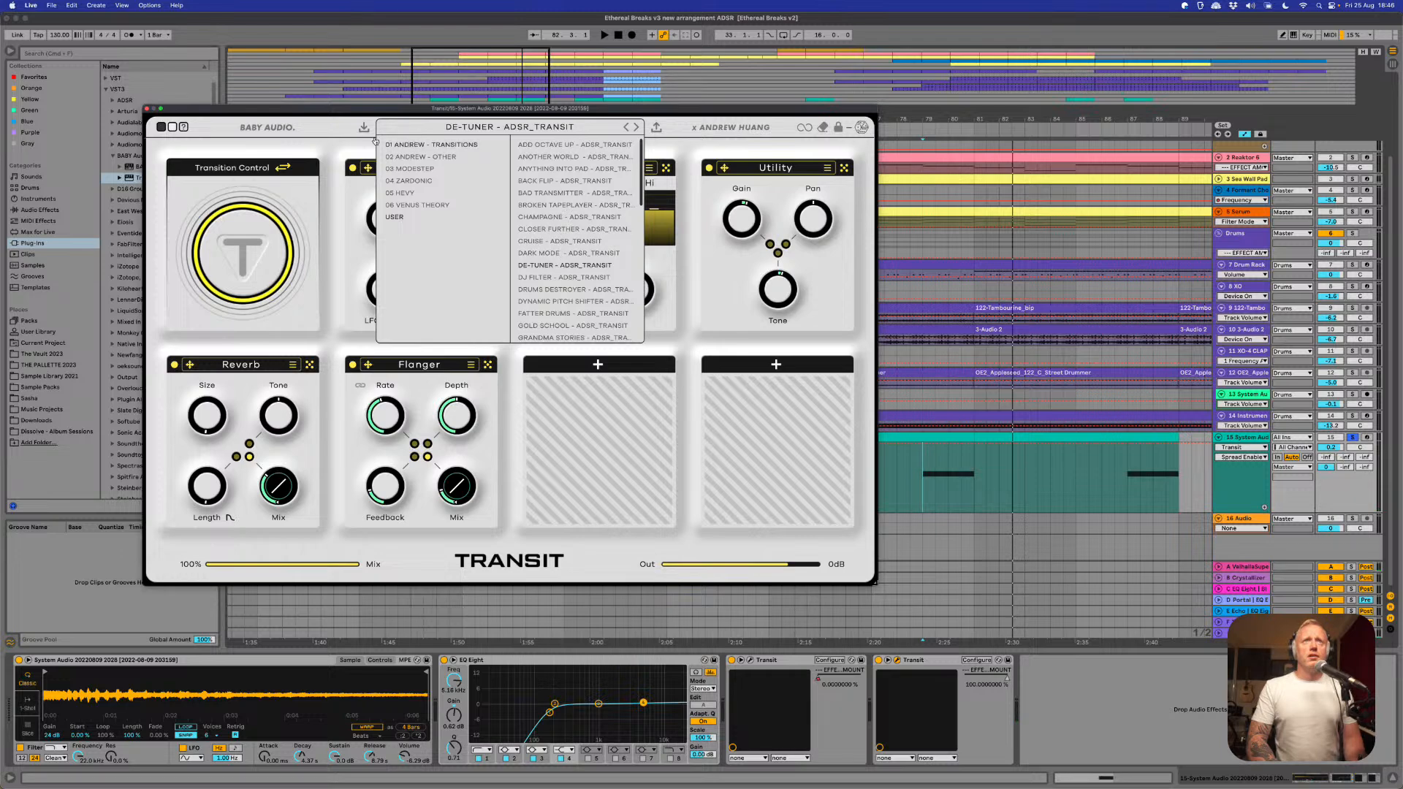
- Load the FX - It's a Vibe But It's Weird preset from the 02 Andrew - Other category and audition it
click(441, 156)
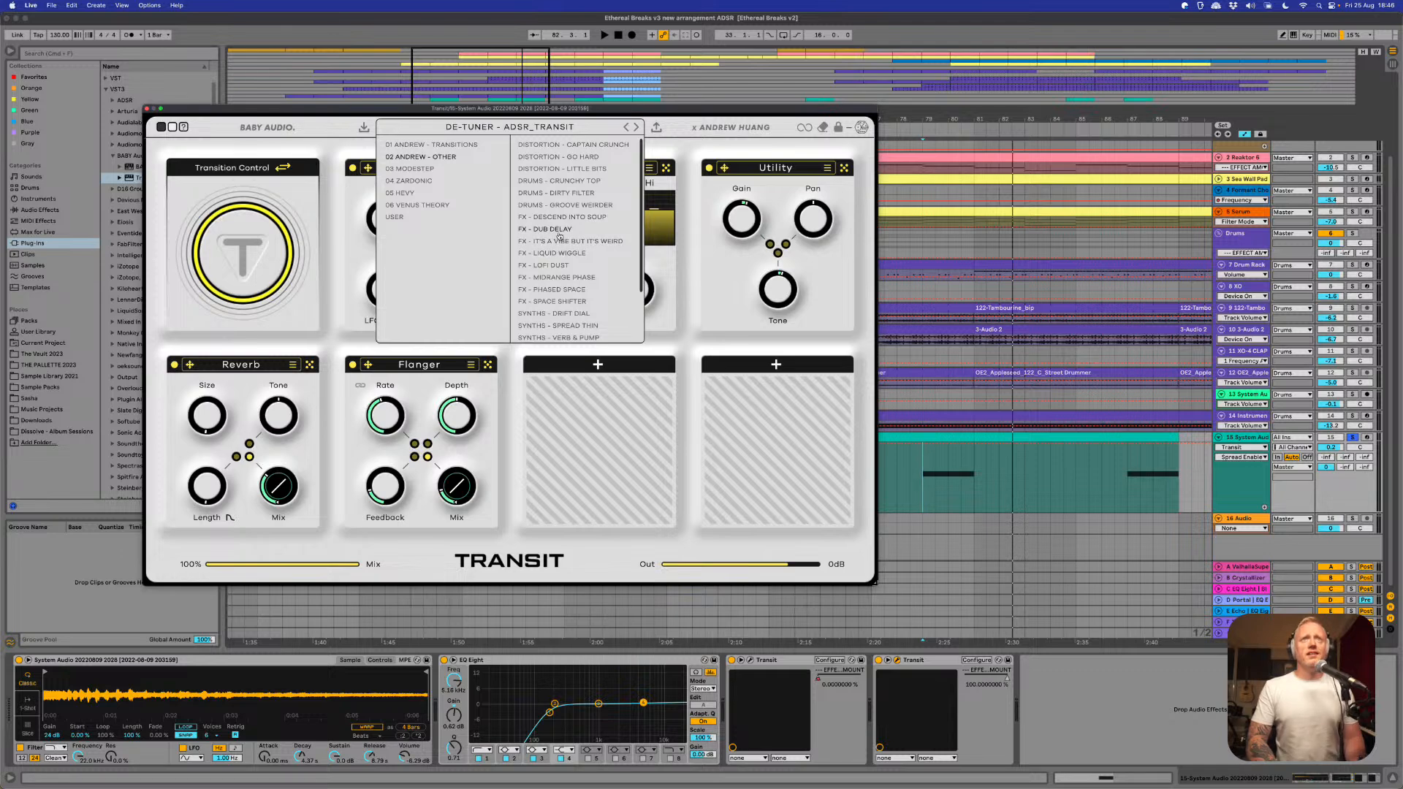
click(564, 241)
click(670, 272)
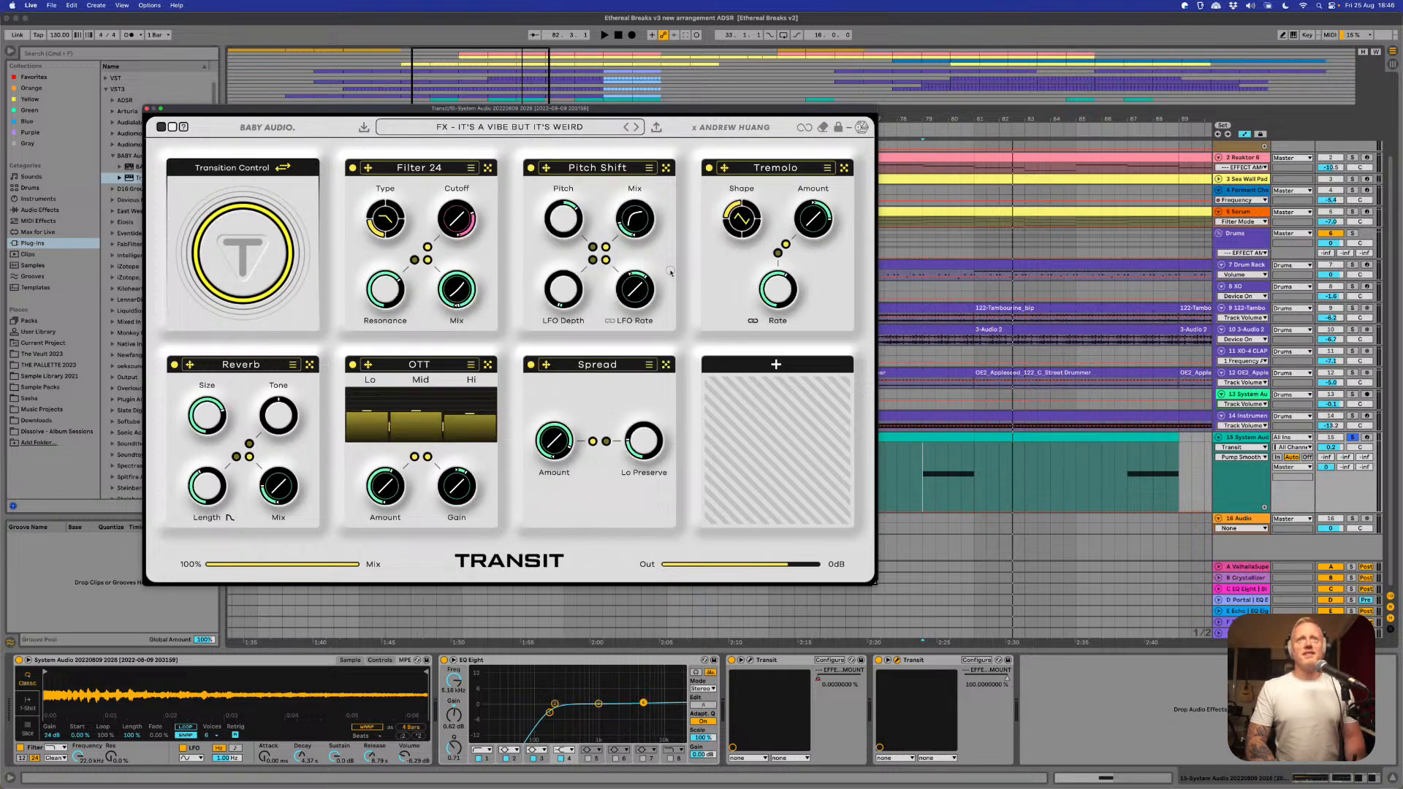
key(space)
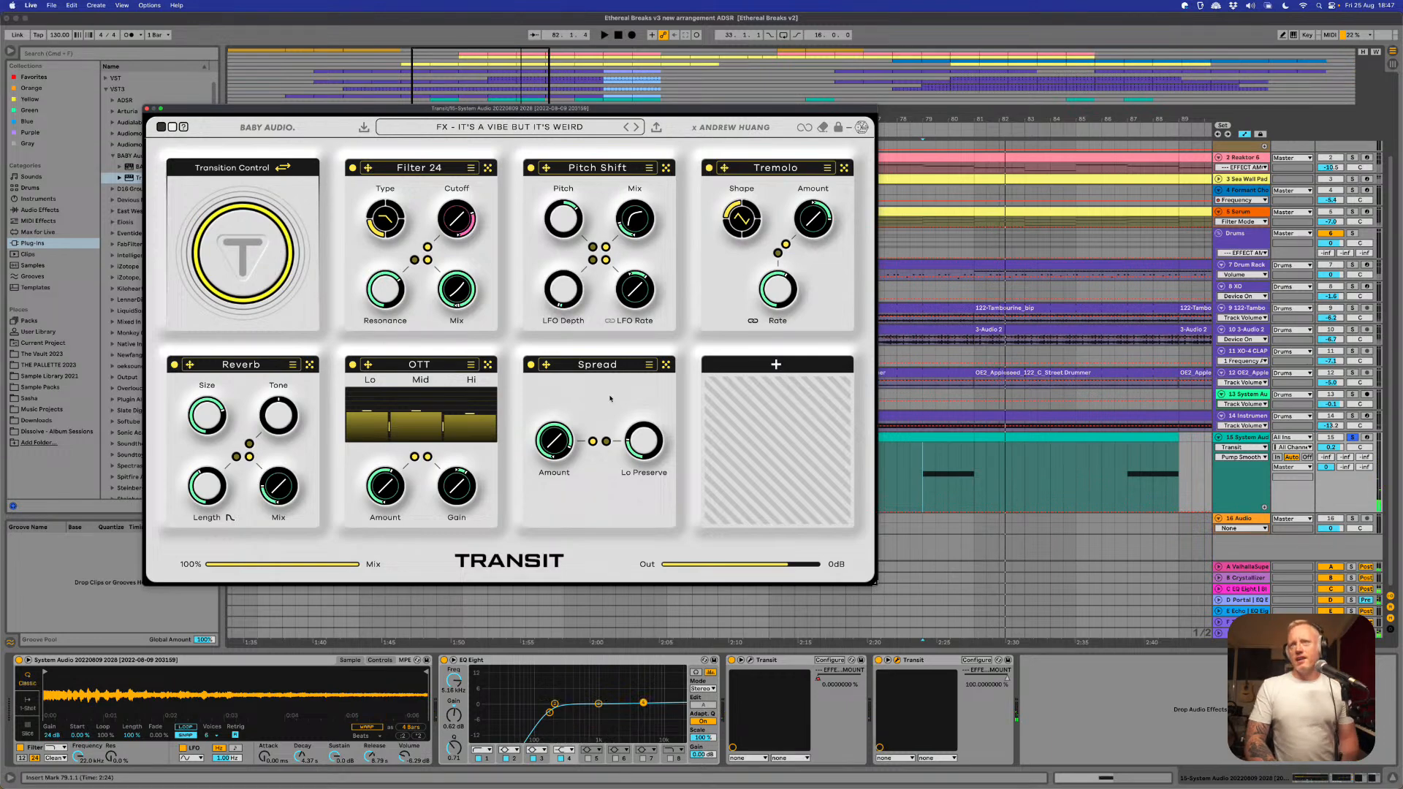
- Automate the duplicated Transit's effect amount to hold 100% from bar 79 to bar 83, and close its window
click(918, 506)
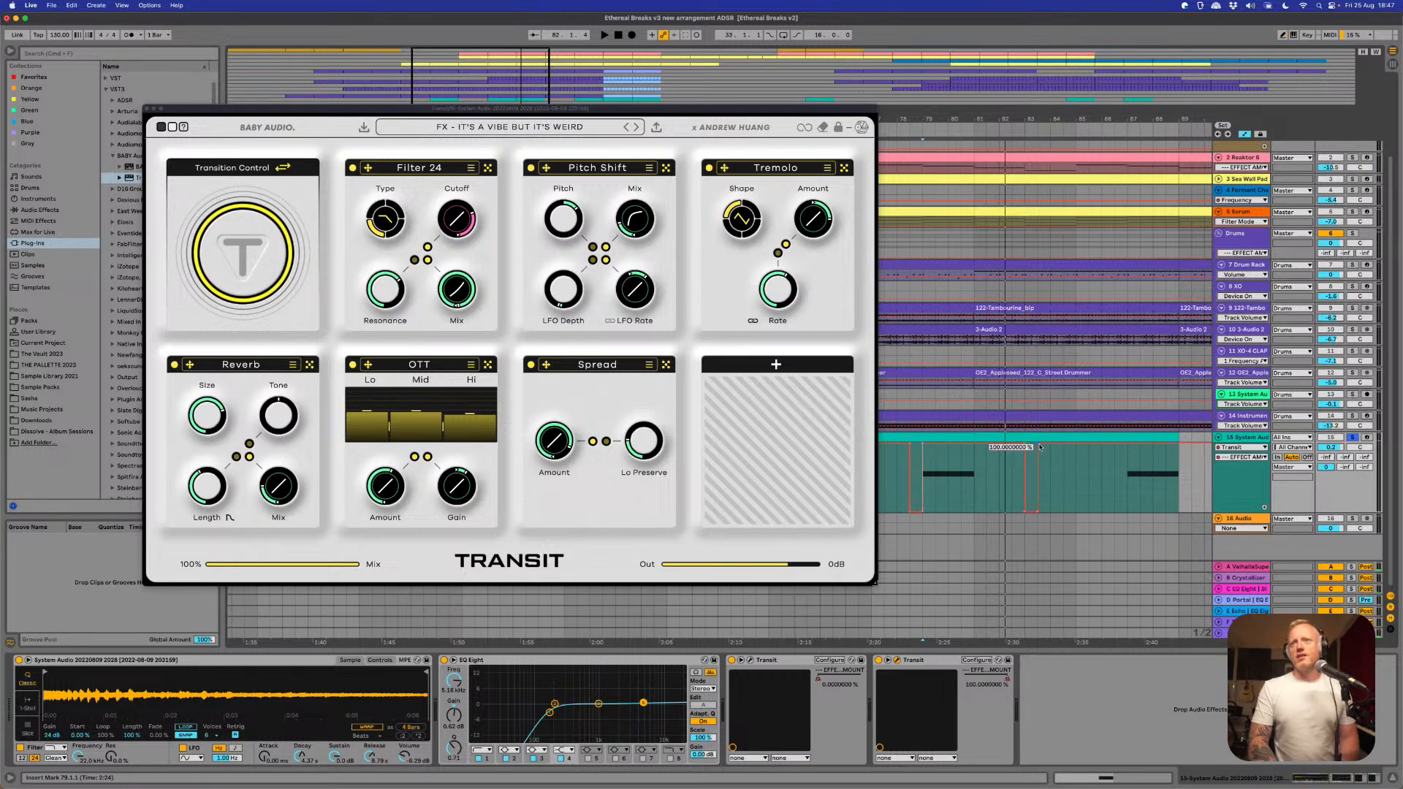
click(1037, 448)
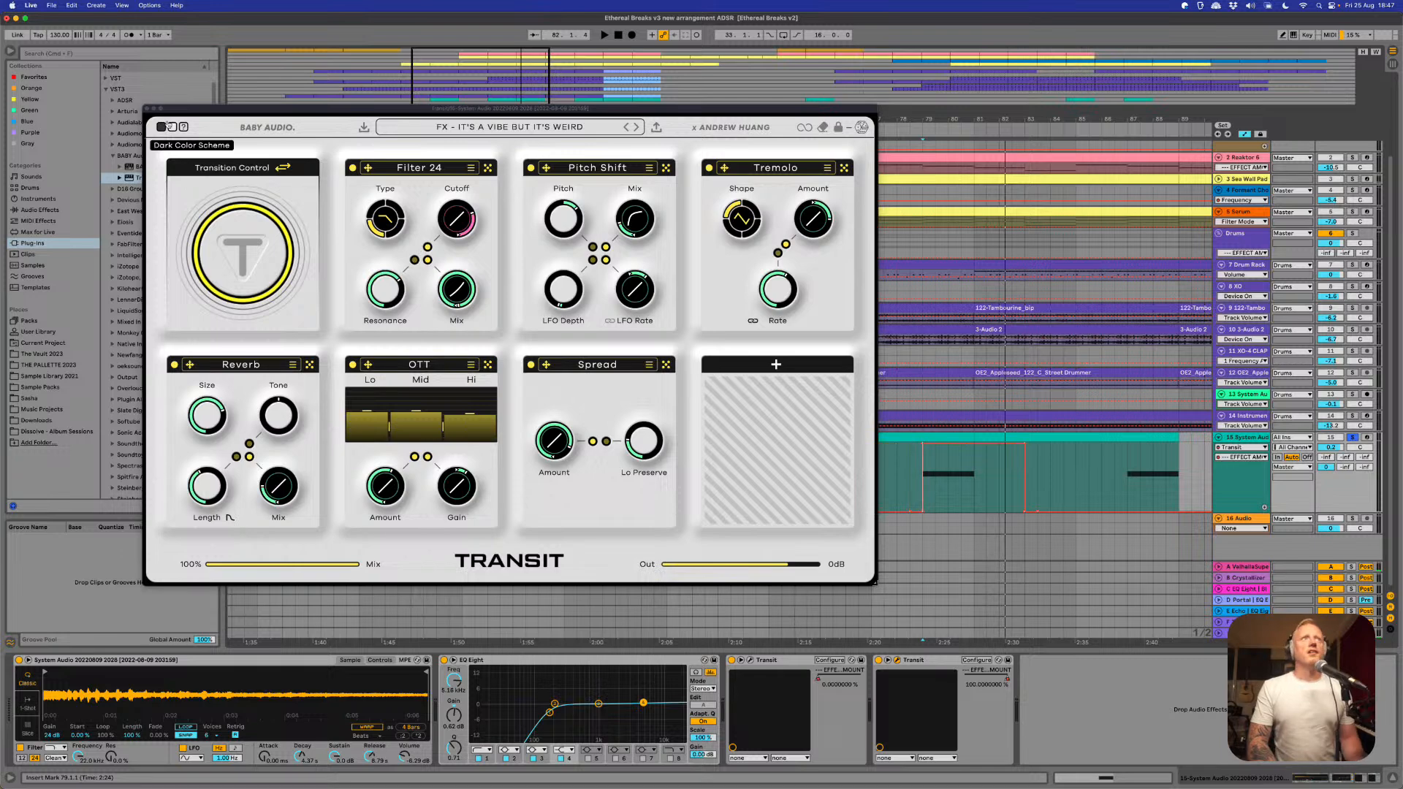
click(146, 113)
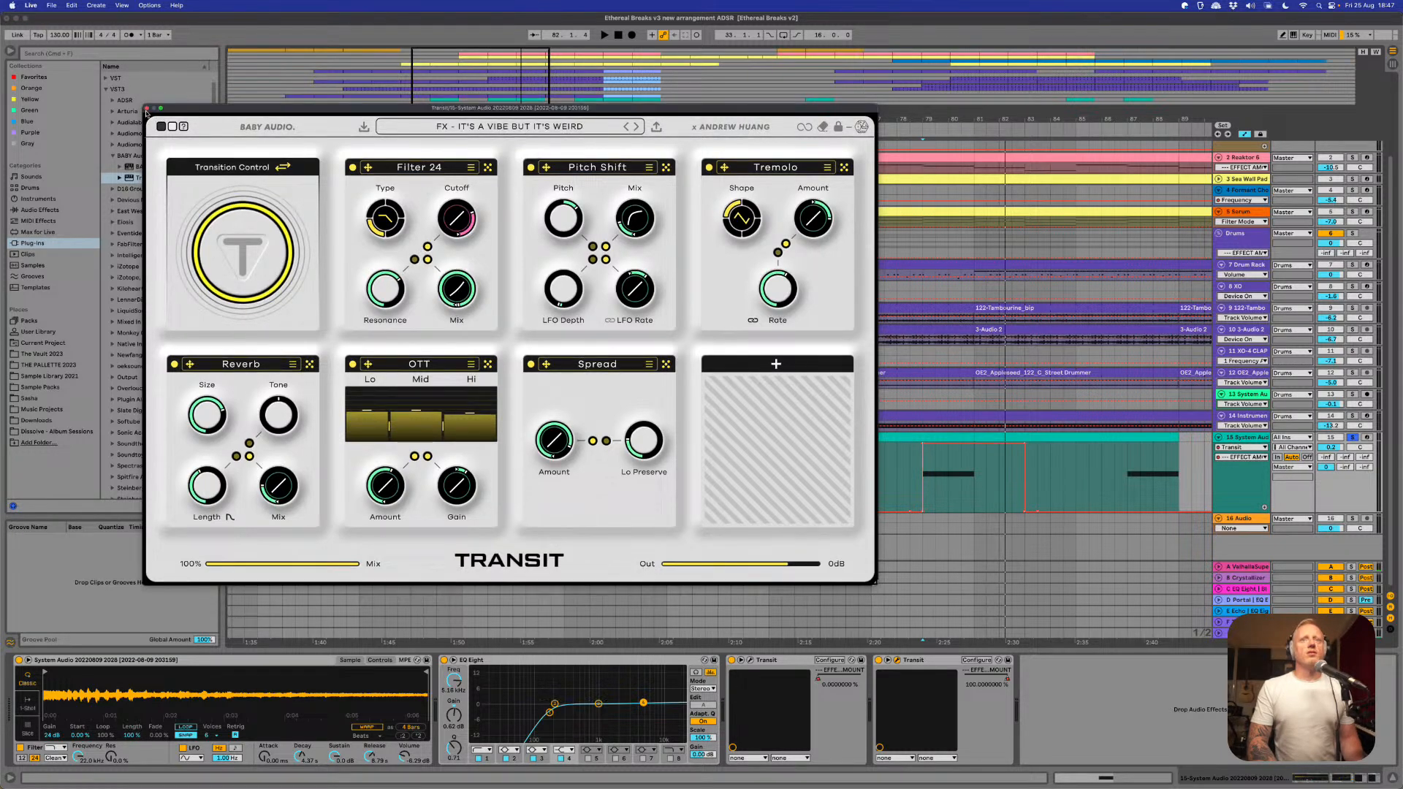
click(146, 109)
- Turn off solo on the System Audio track and play its transitions in the full mix from bars 62 and 78
click(500, 469)
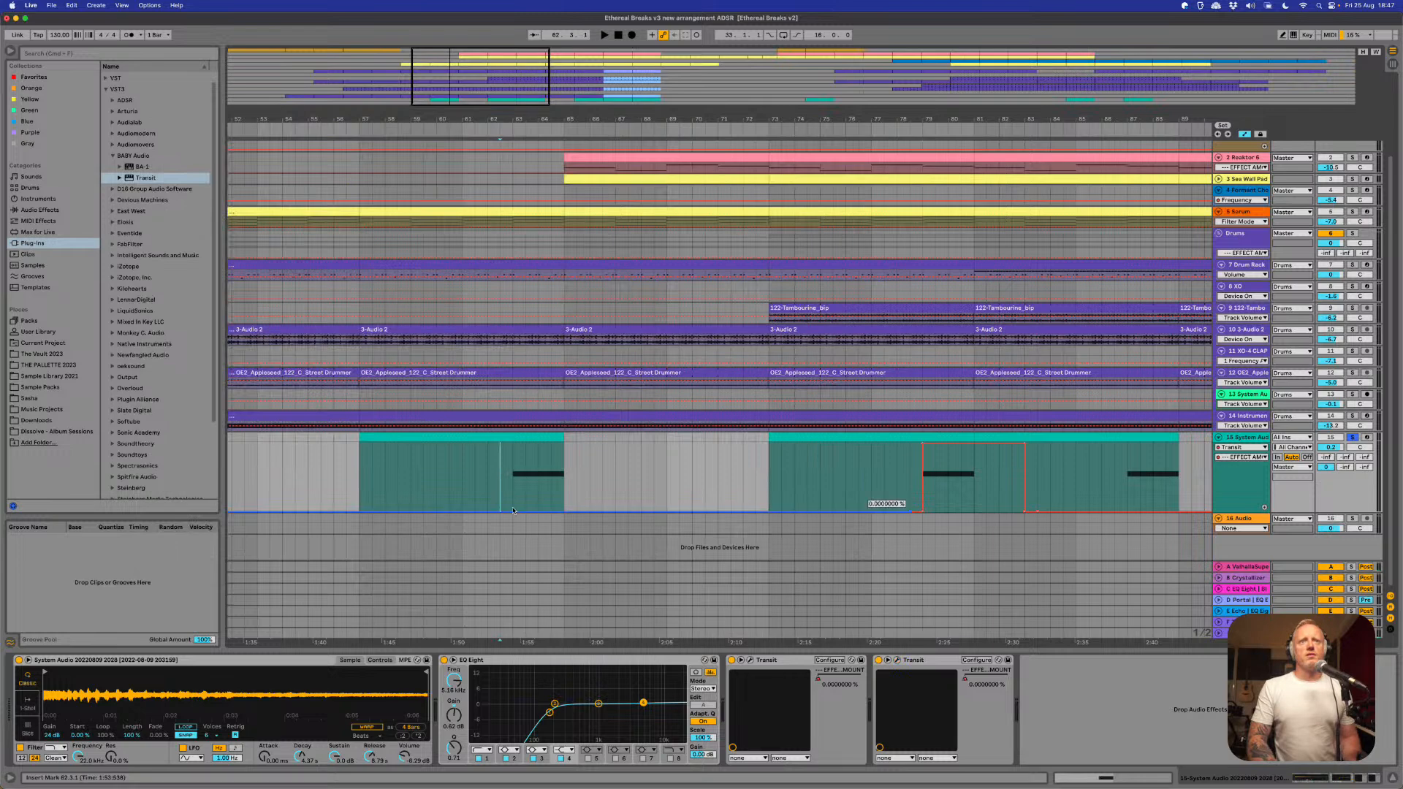
key(space)
click(1353, 437)
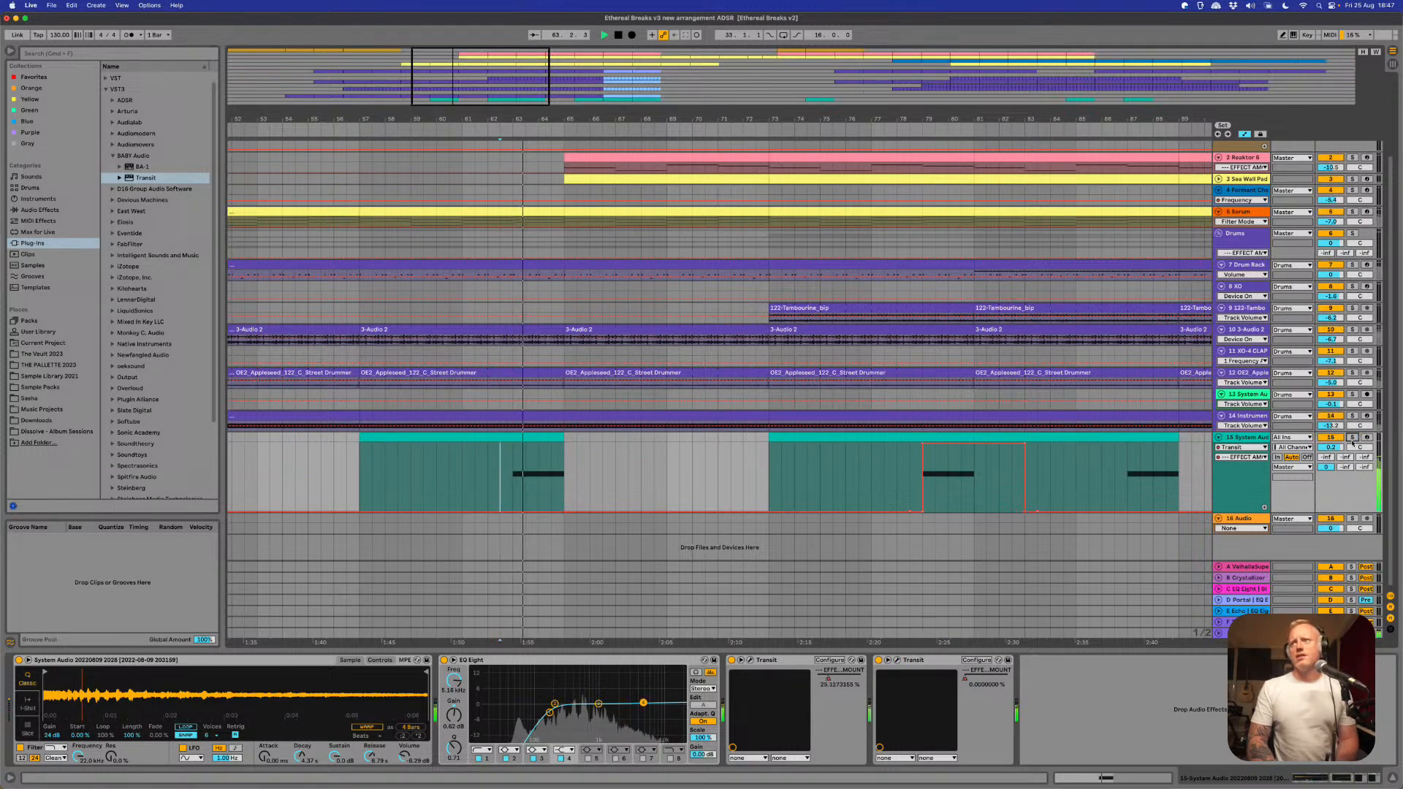
key(space)
key(space)
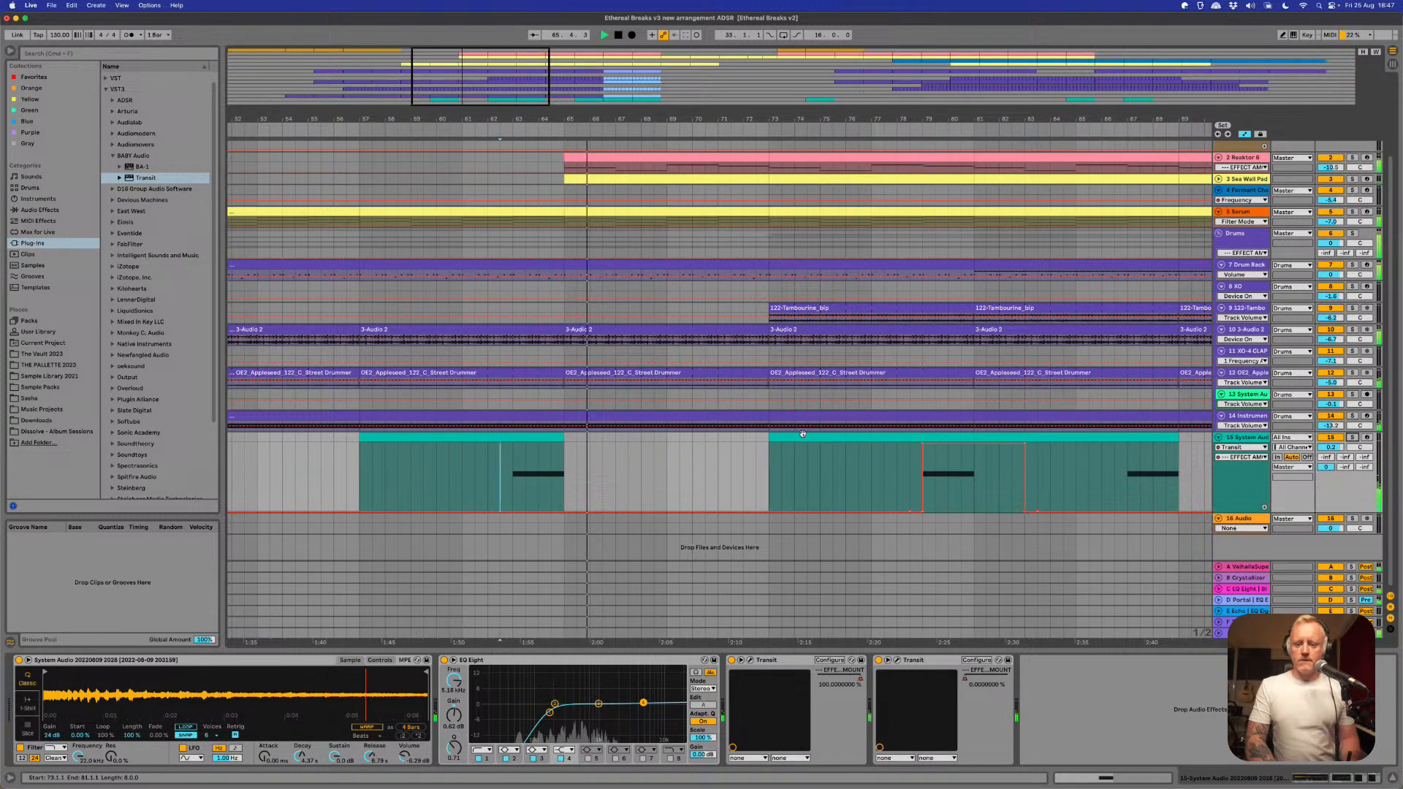
click(897, 479)
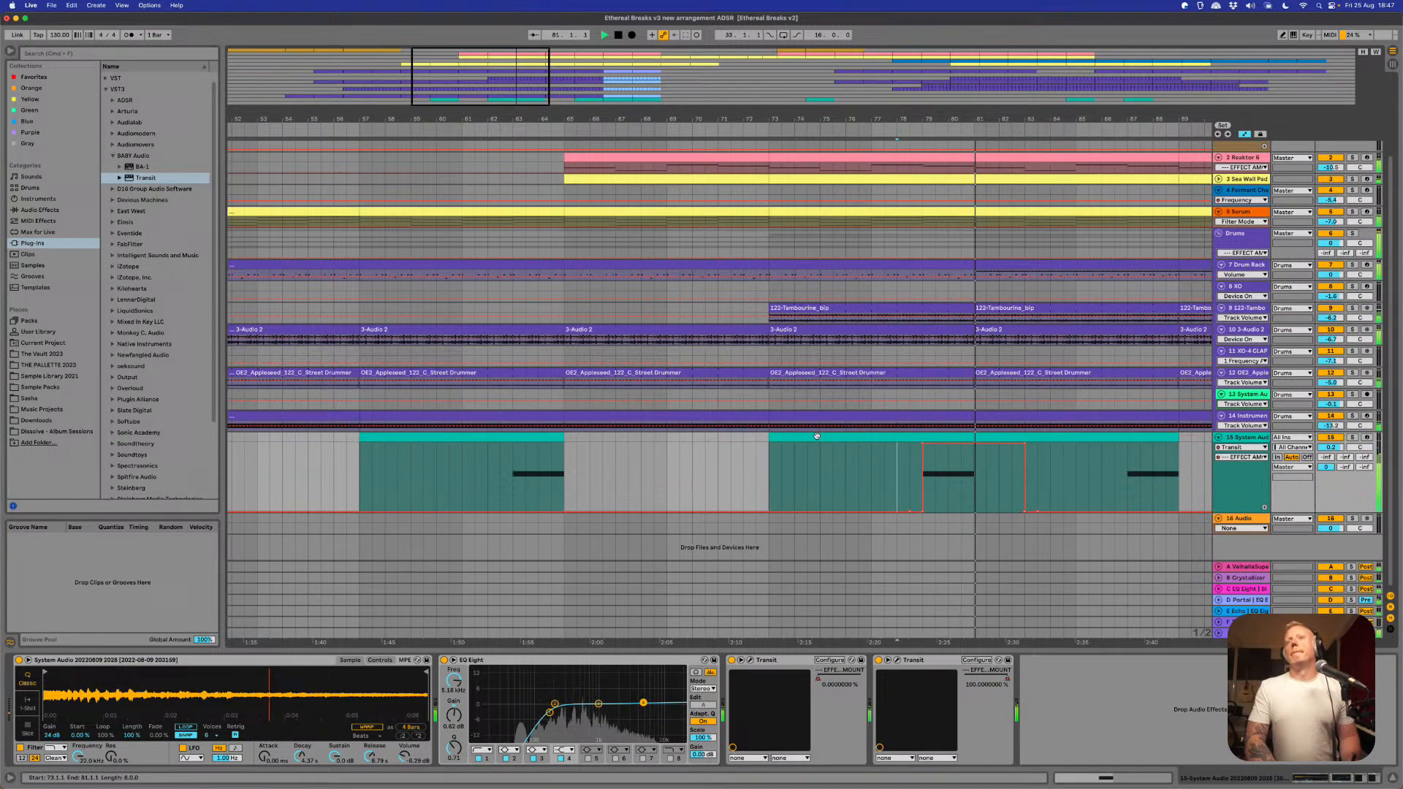
key(space)
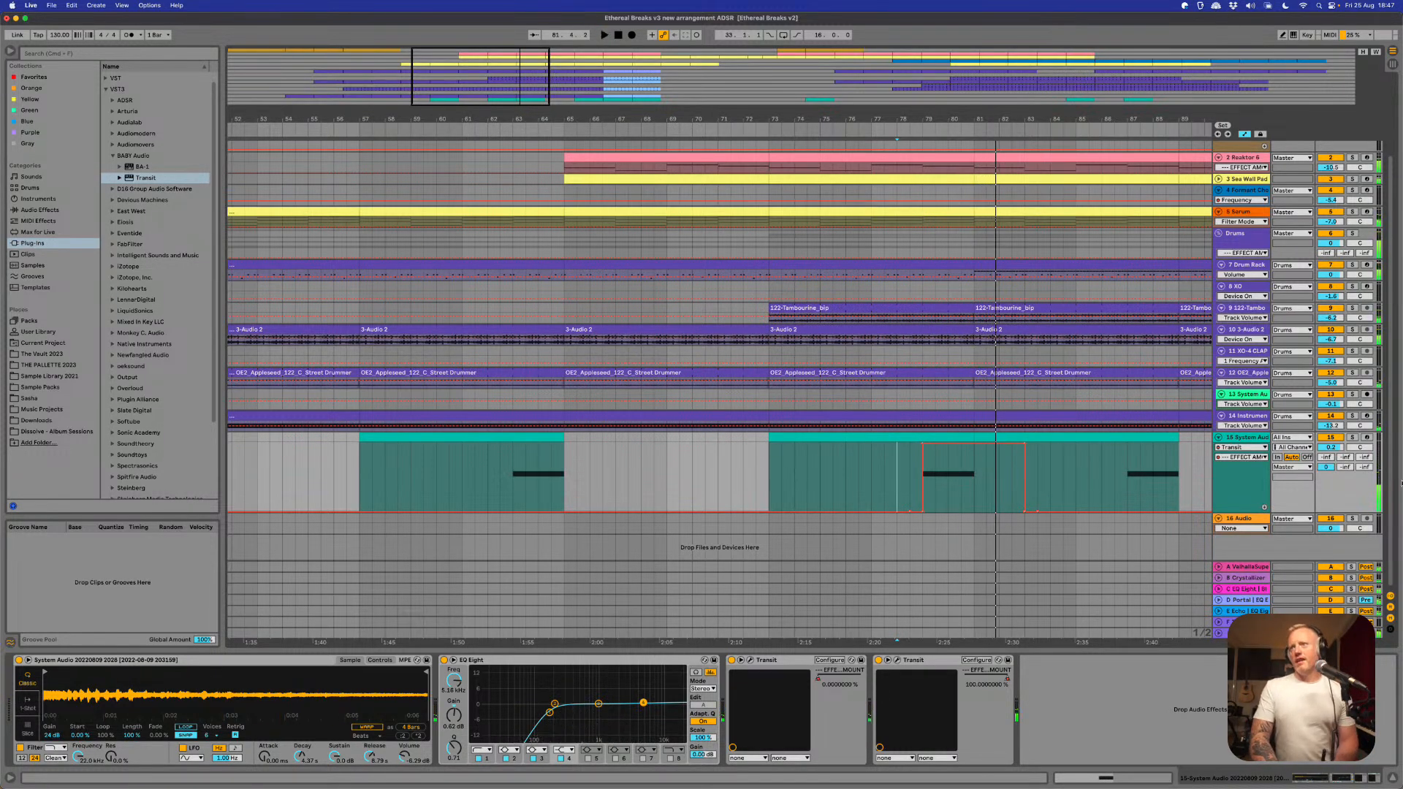
- Automate the System Audio track's F-Transit send to ramp up to 0 dB between bars 79 and 81, and play it
click(1365, 468)
key(b)
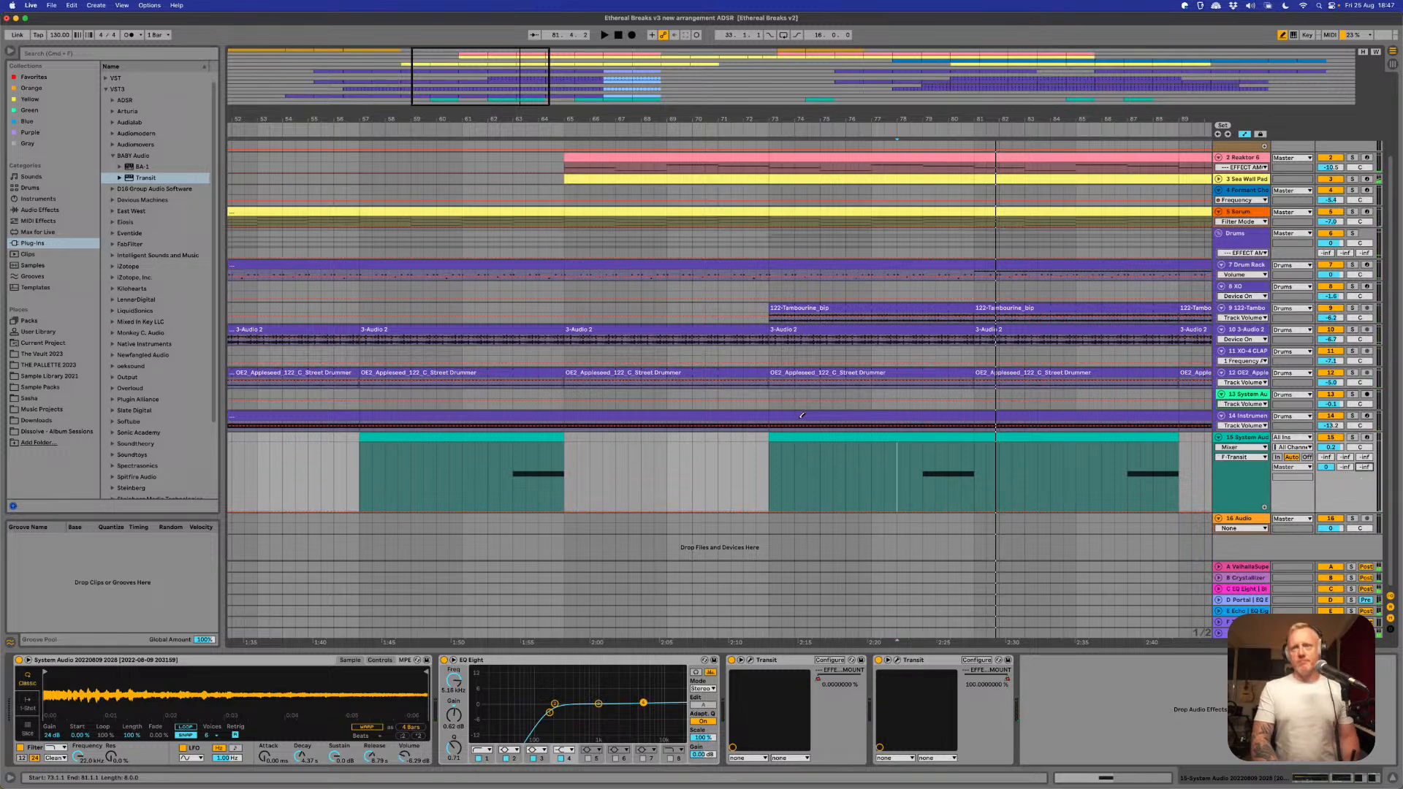
click(957, 506)
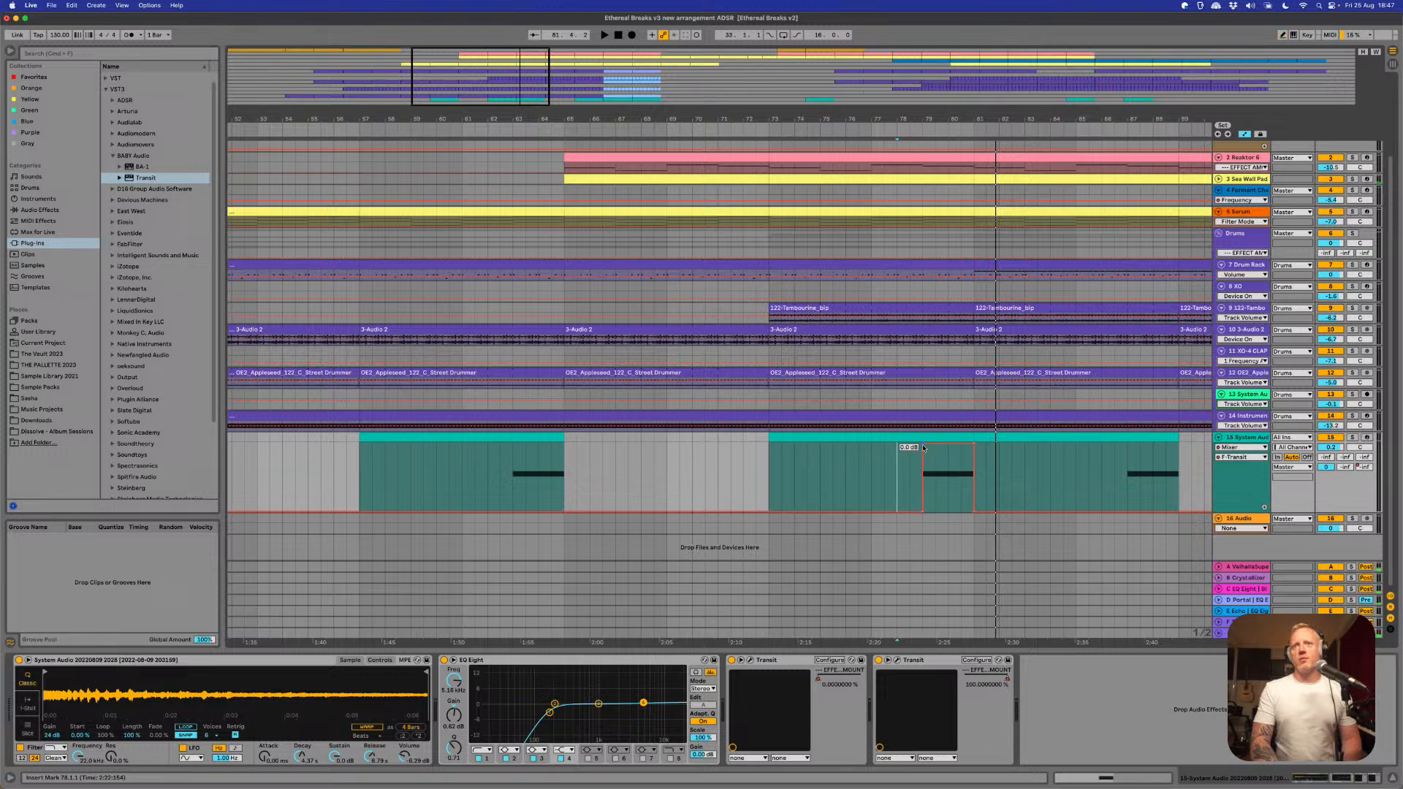
key(space)
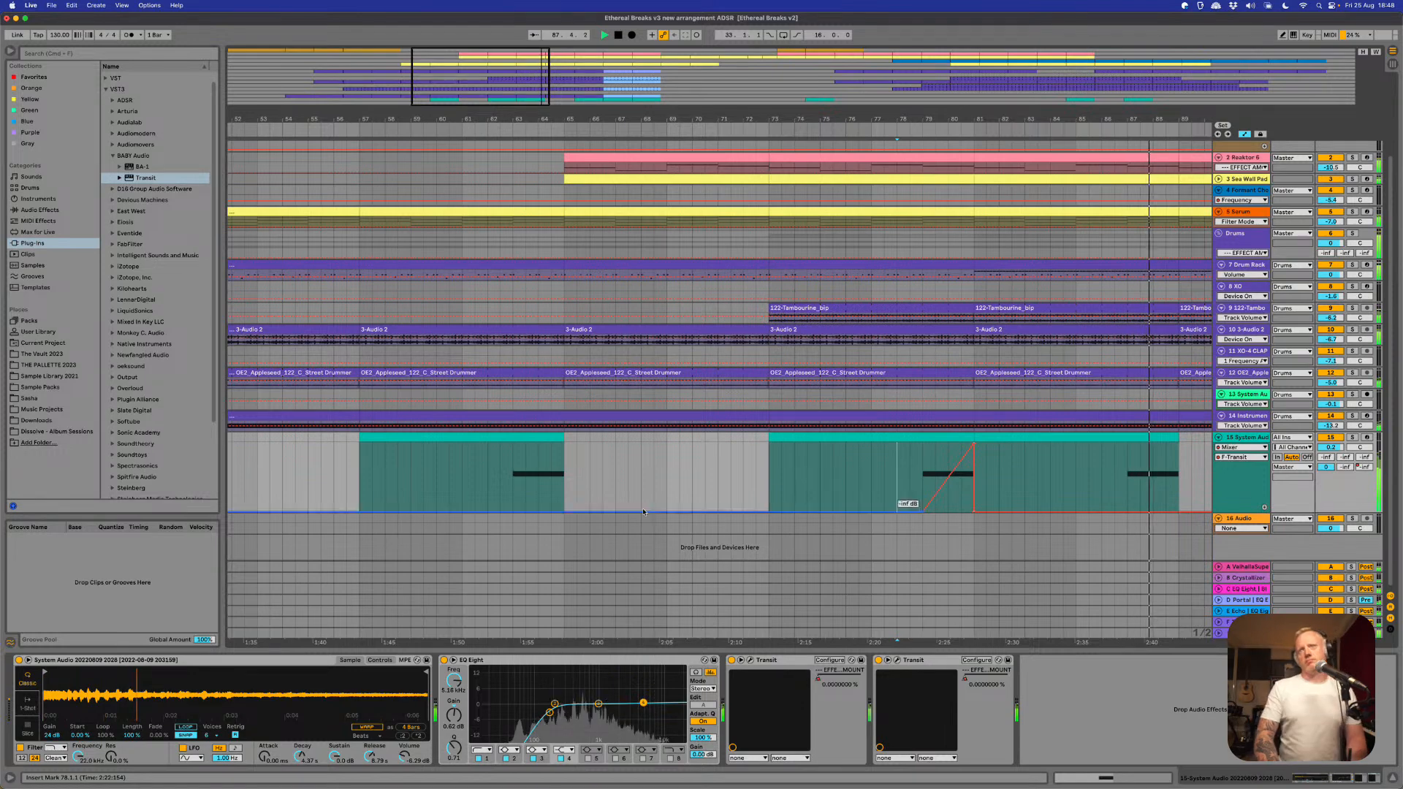
- Stop playback and add a Utility module to the empty slot of the System Audio track's first Transit
key(space)
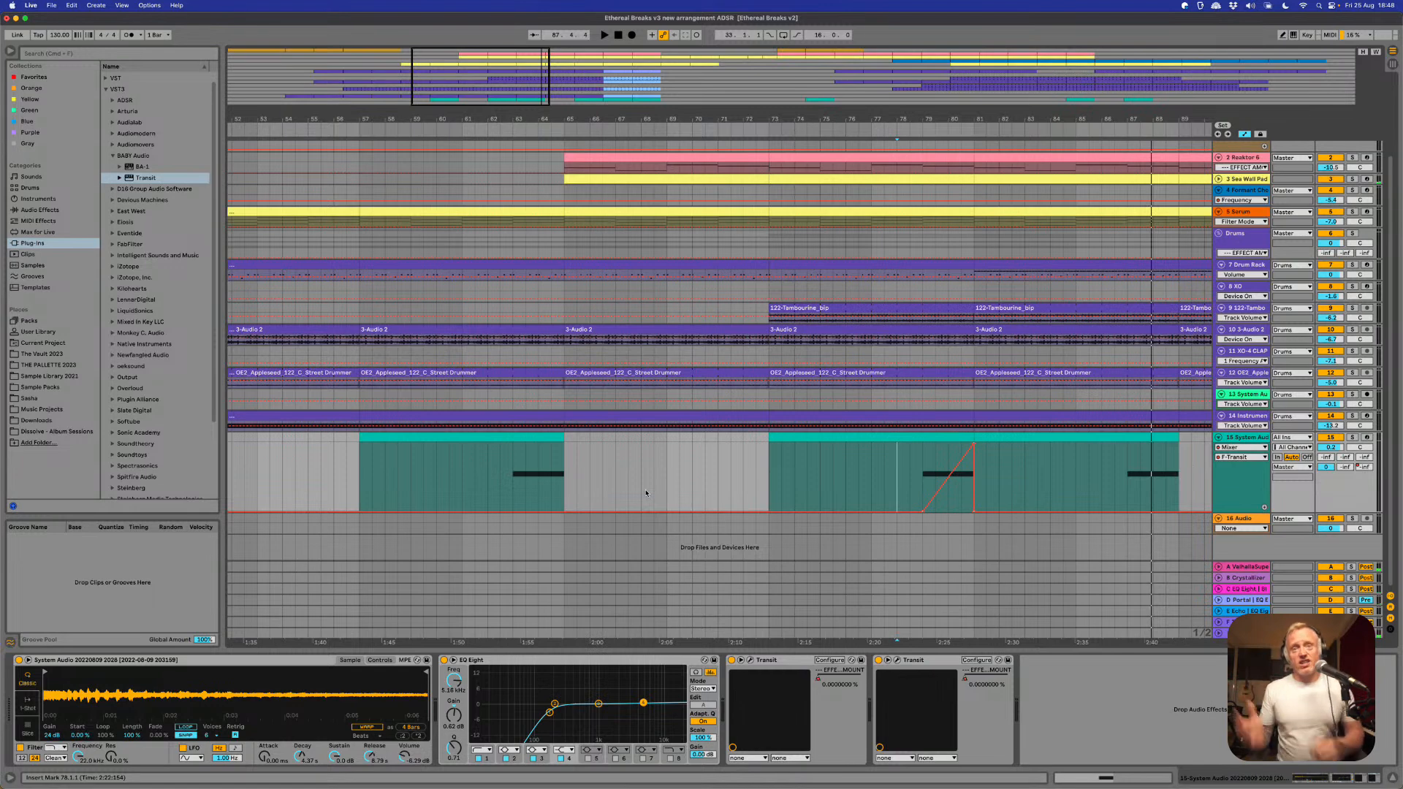
click(750, 660)
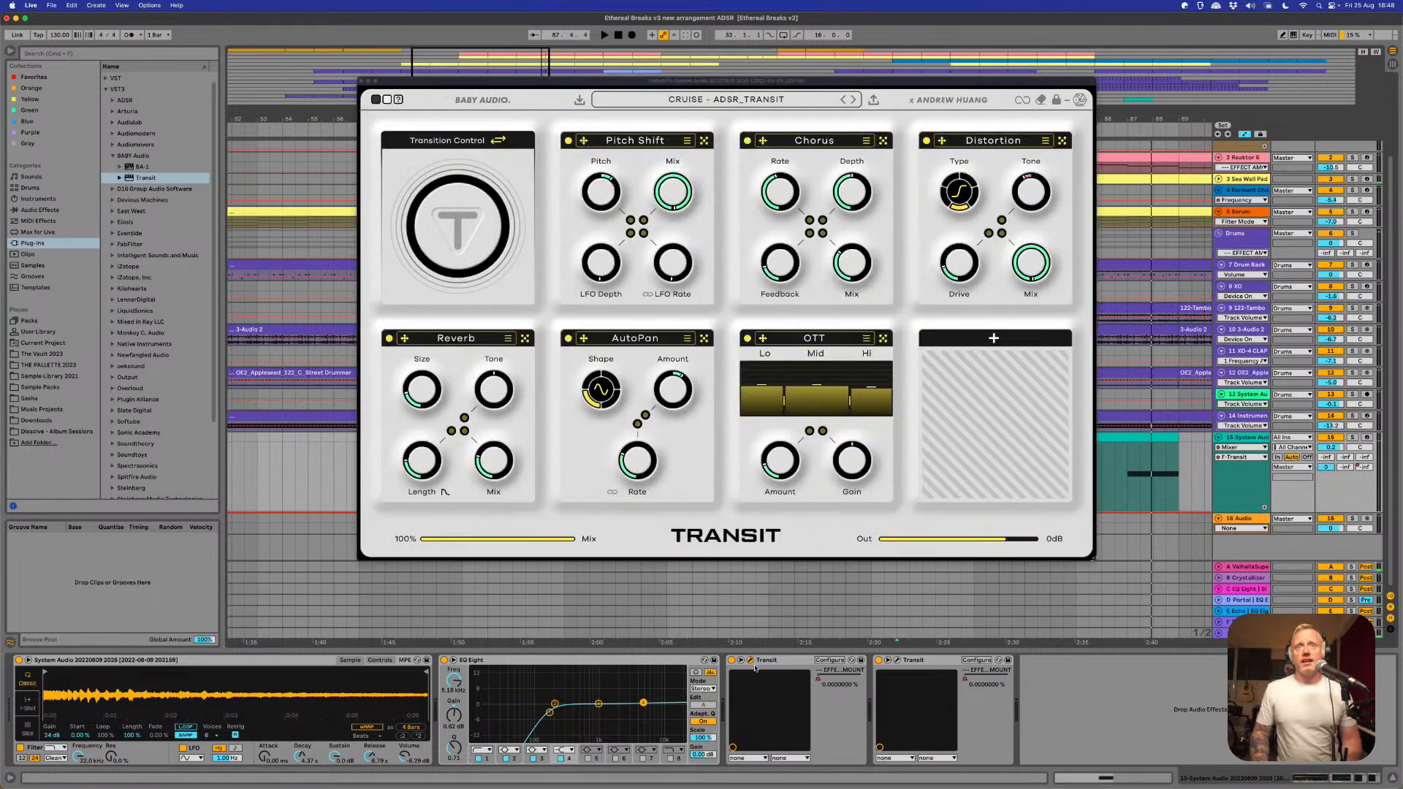
click(995, 339)
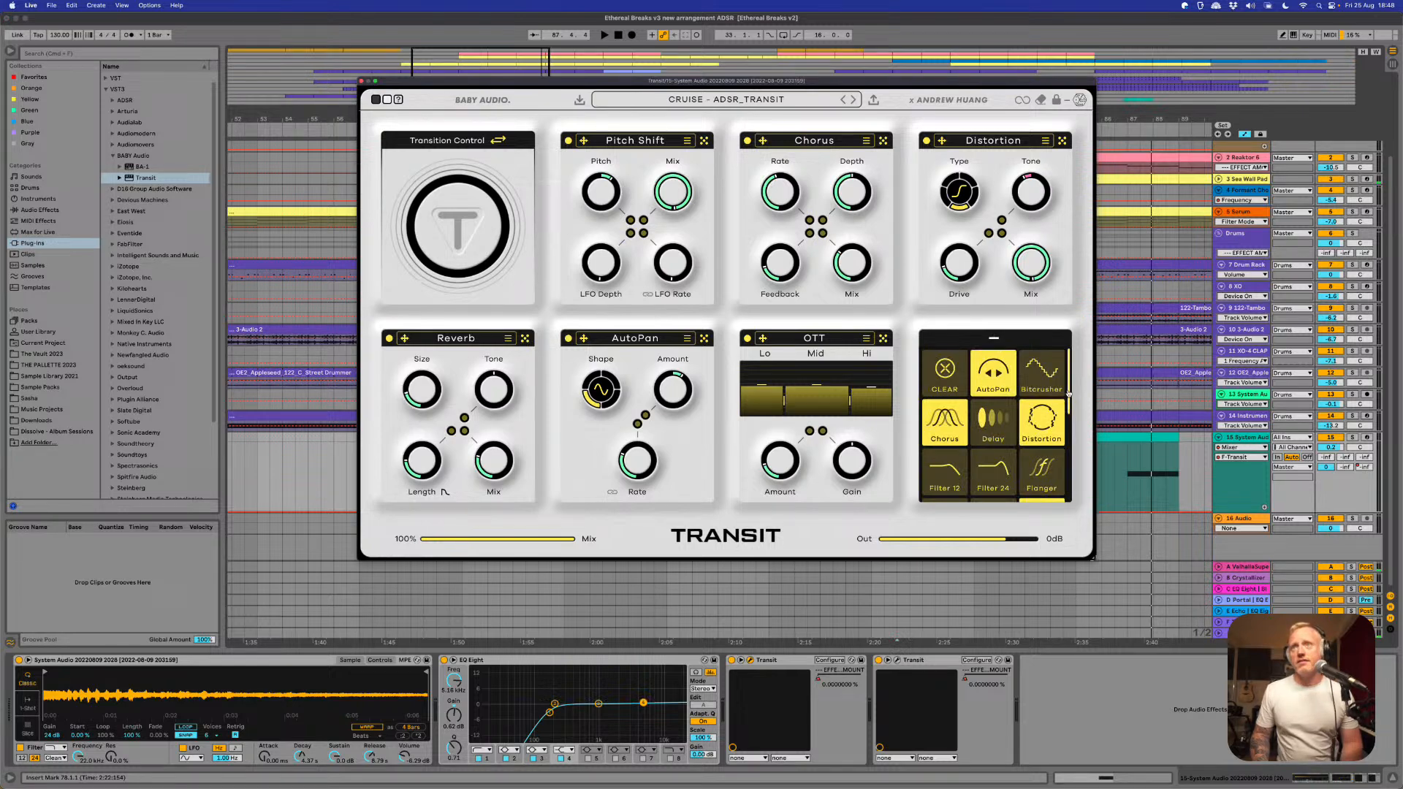
scroll(1068, 393, down, 5)
click(955, 479)
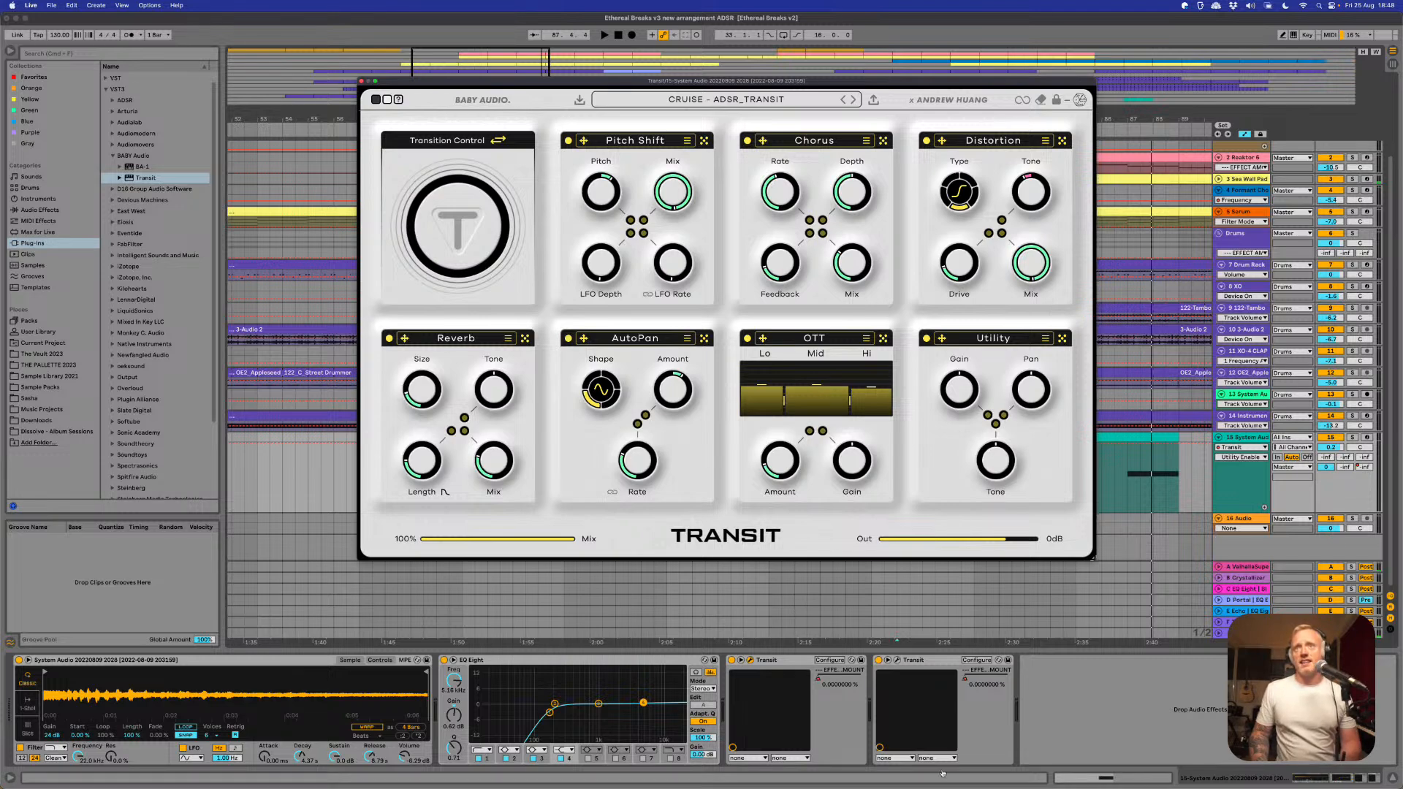
- Add a Utility module to the empty slot of the second Transit and close both Transit windows
click(897, 661)
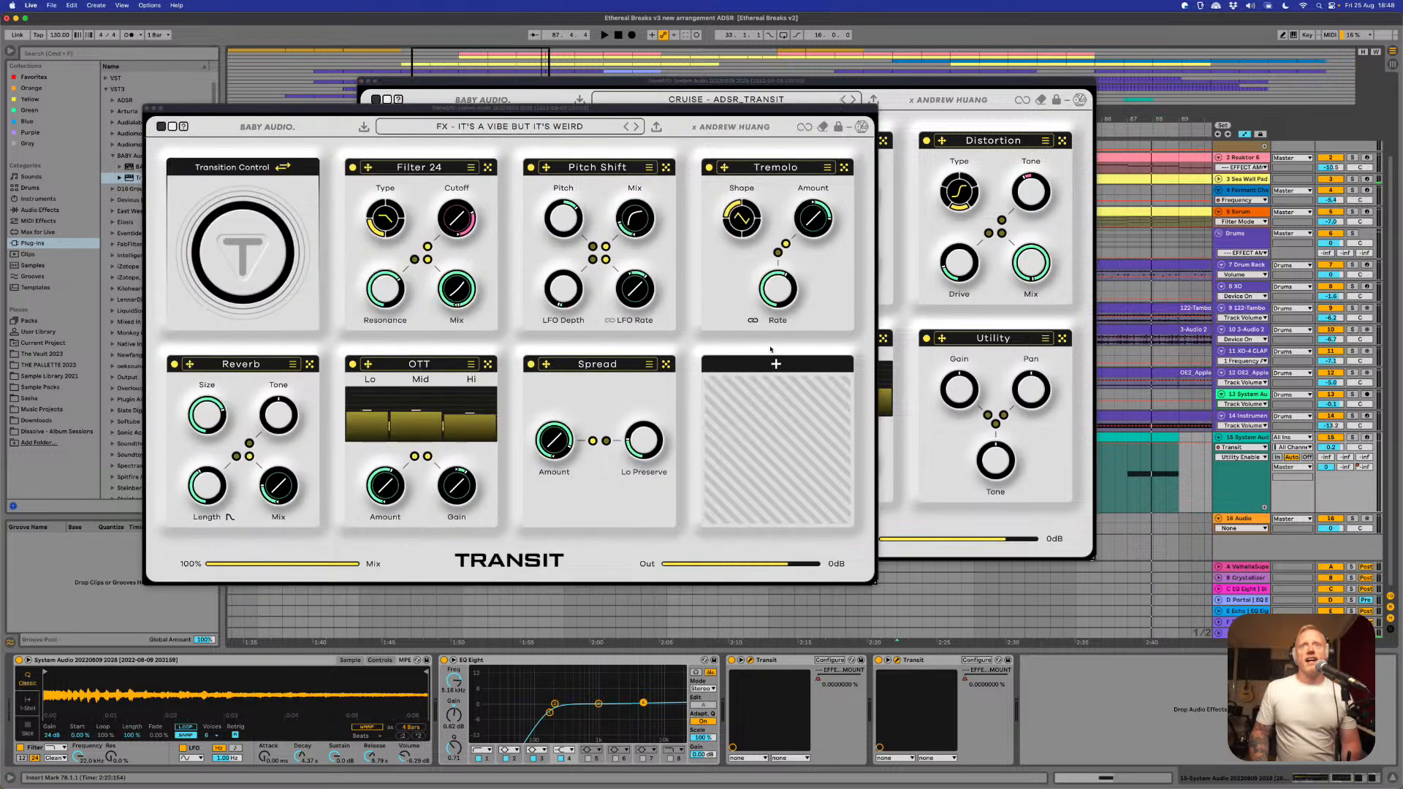
click(775, 364)
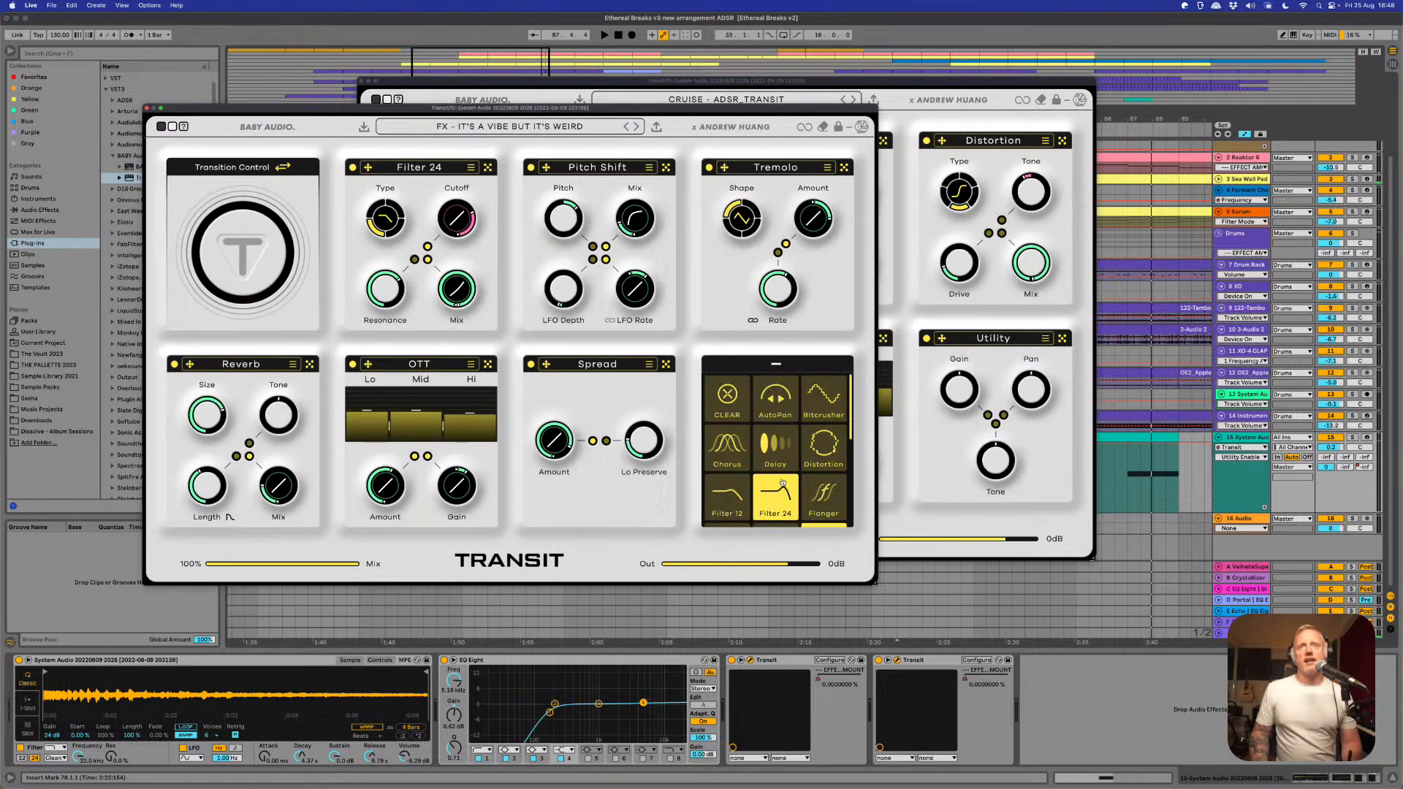
scroll(775, 453, down, 5)
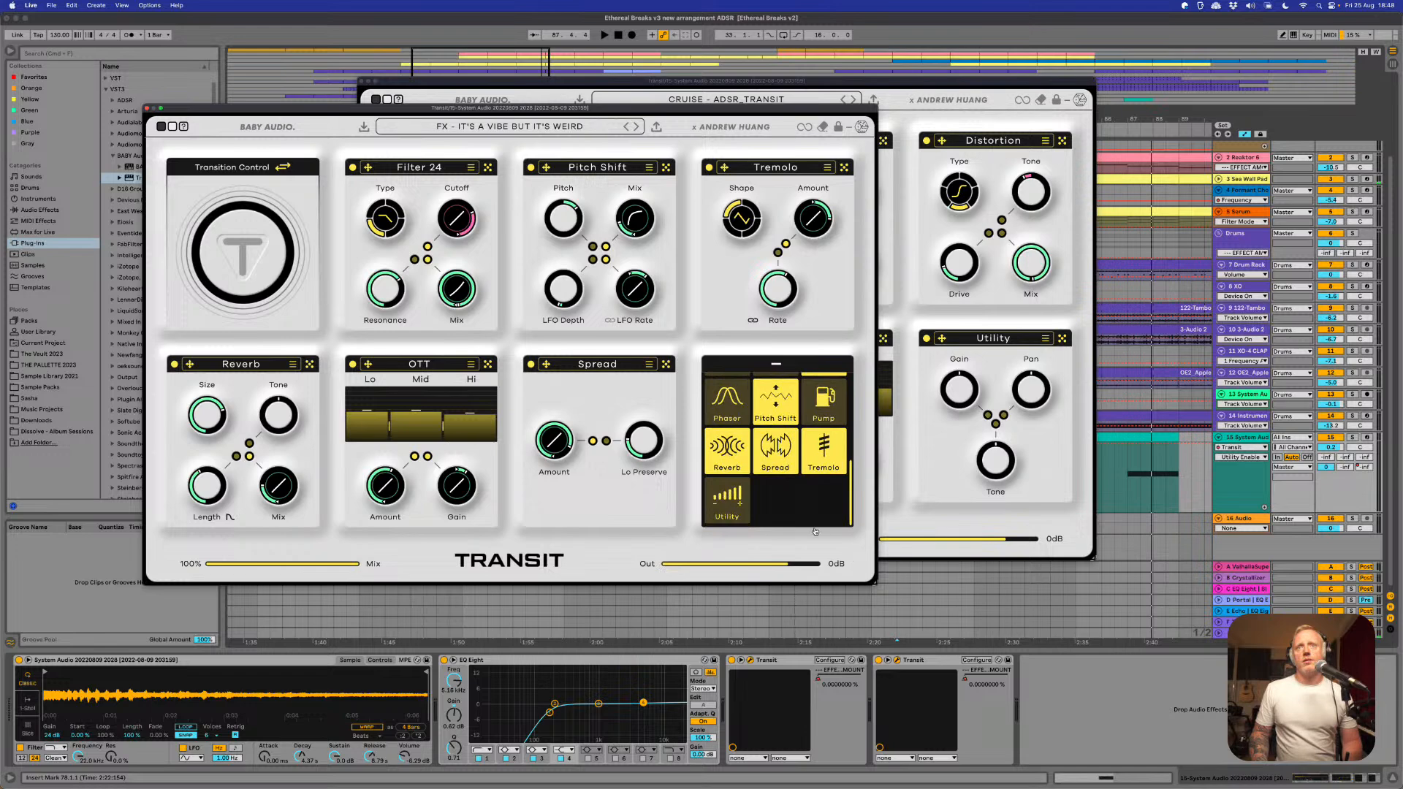
click(733, 509)
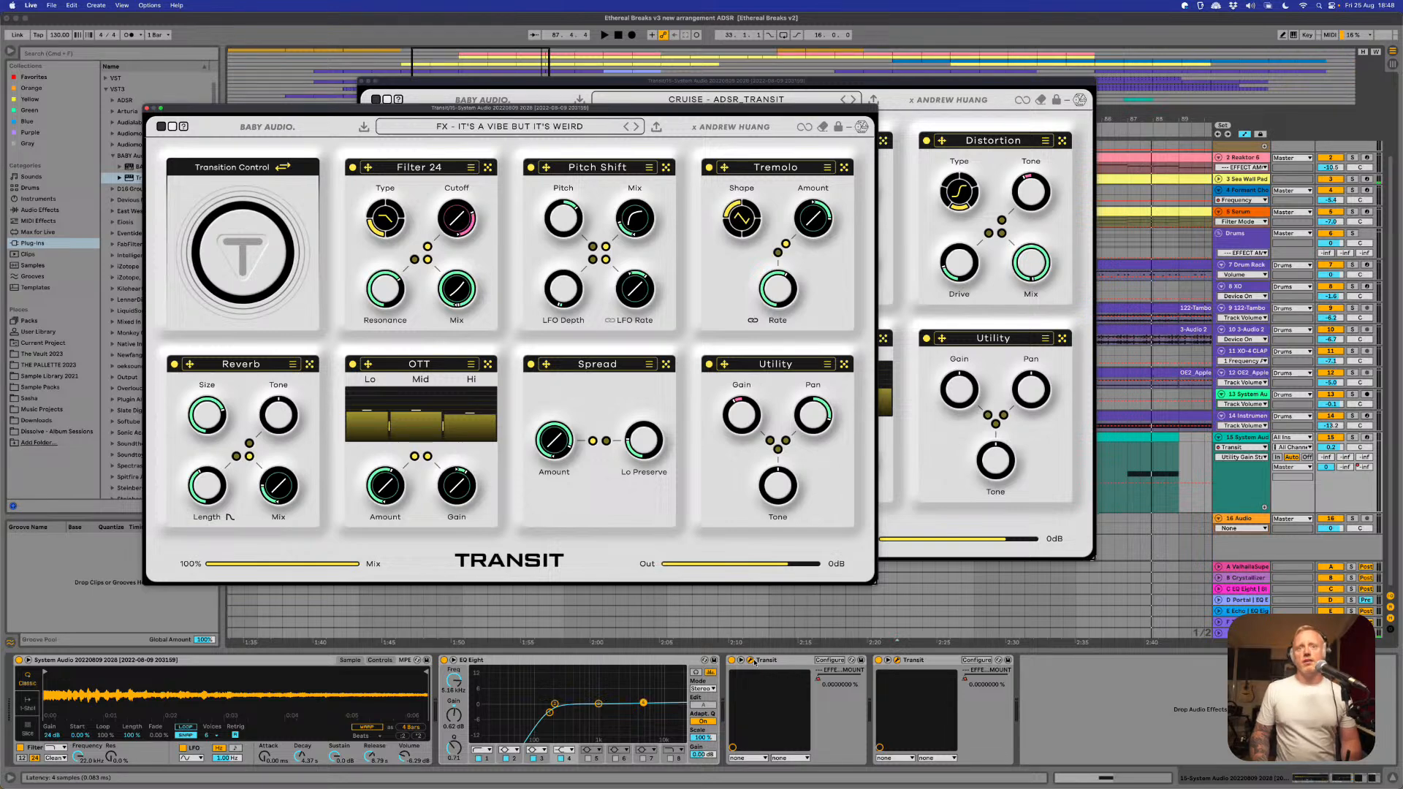
click(898, 661)
click(898, 661)
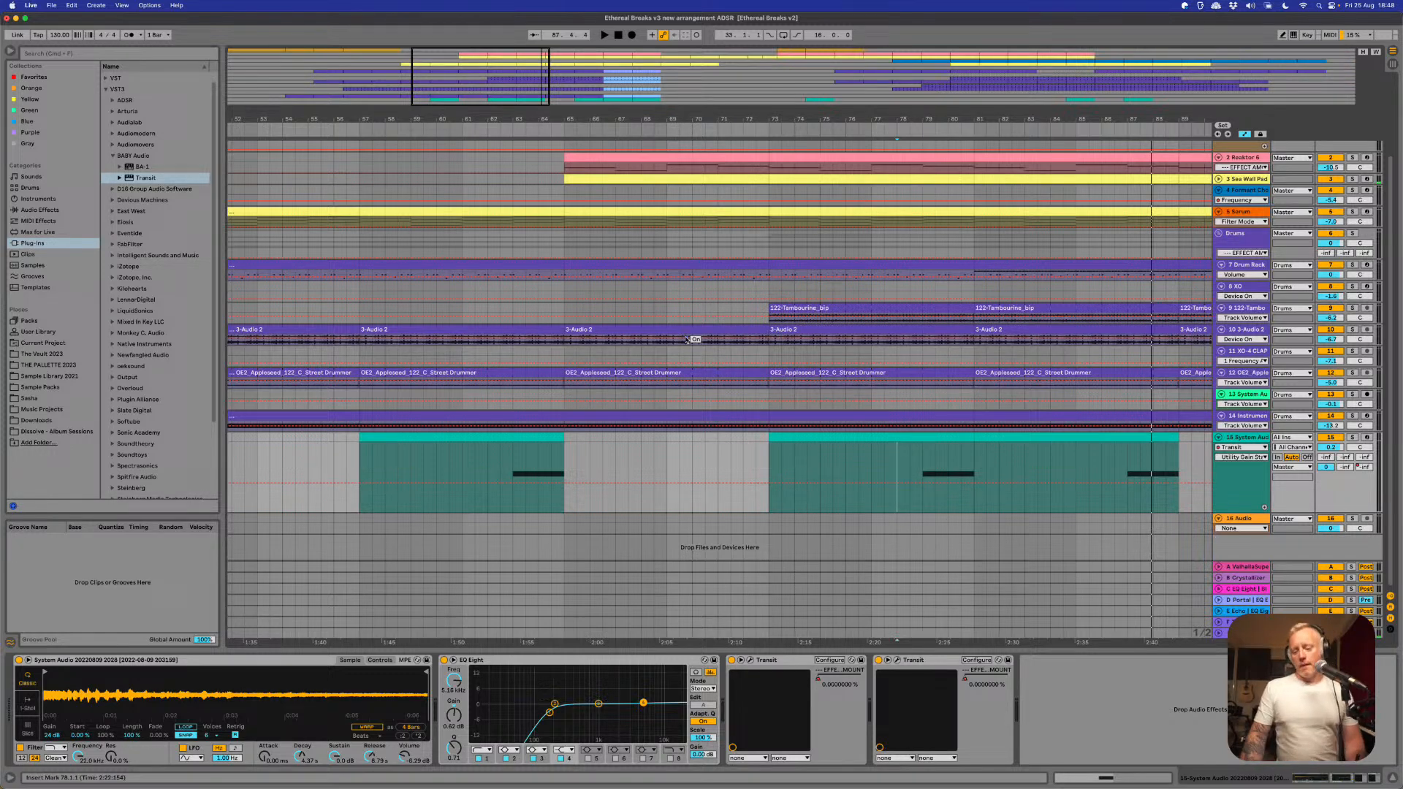
- Show the whole arrangement and open the Transit on the Master track
key(minus)
key(minus)
key(minus)
key(minus)
key(minus)
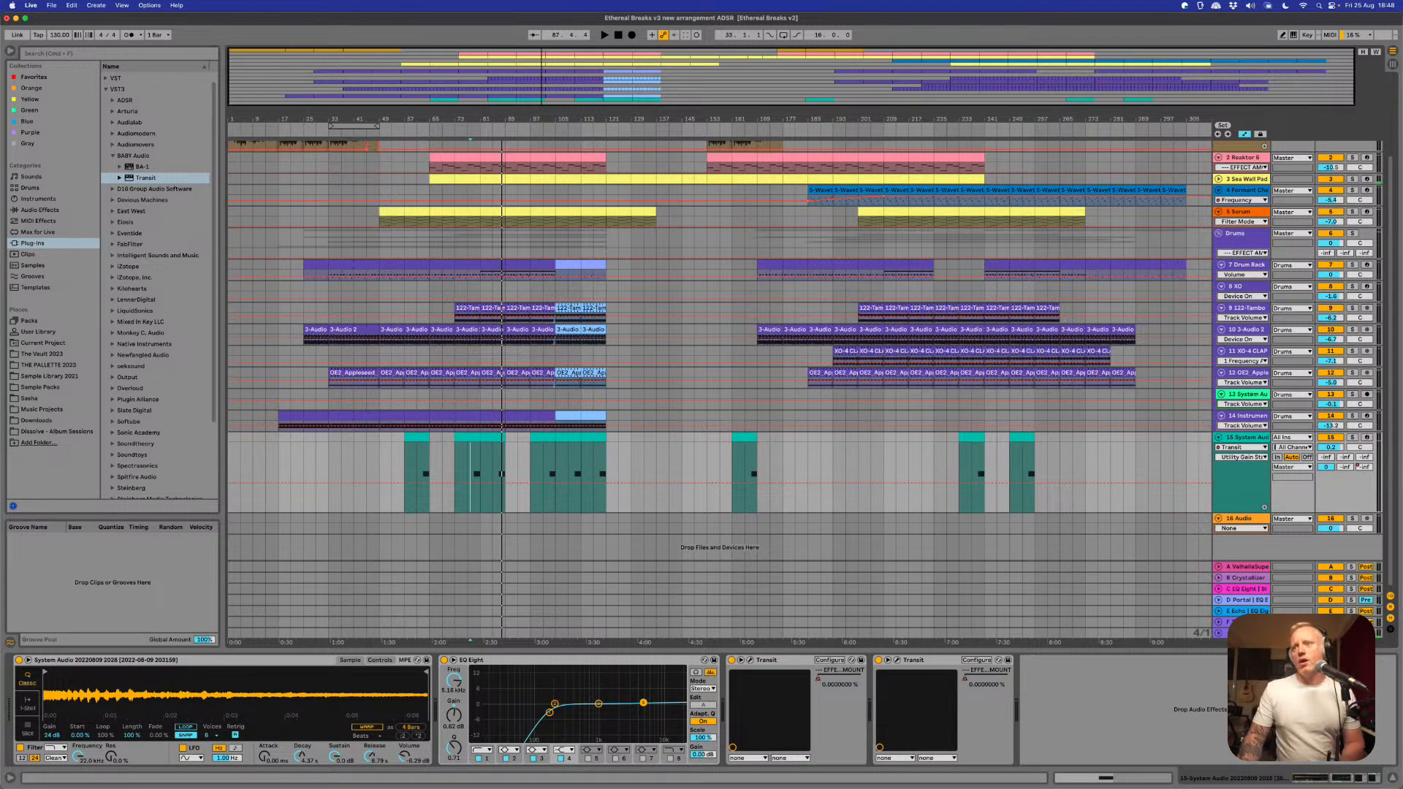
click(448, 615)
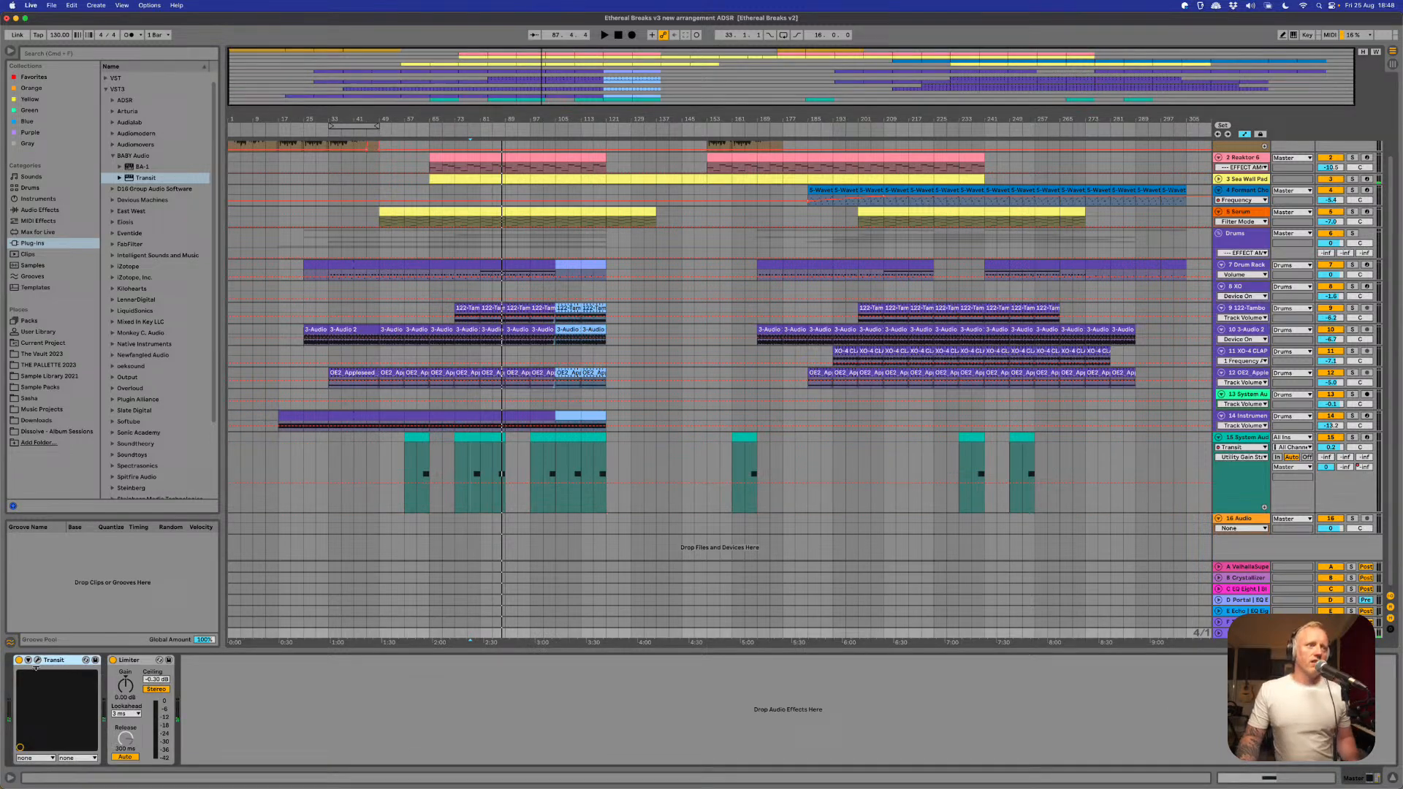
click(37, 661)
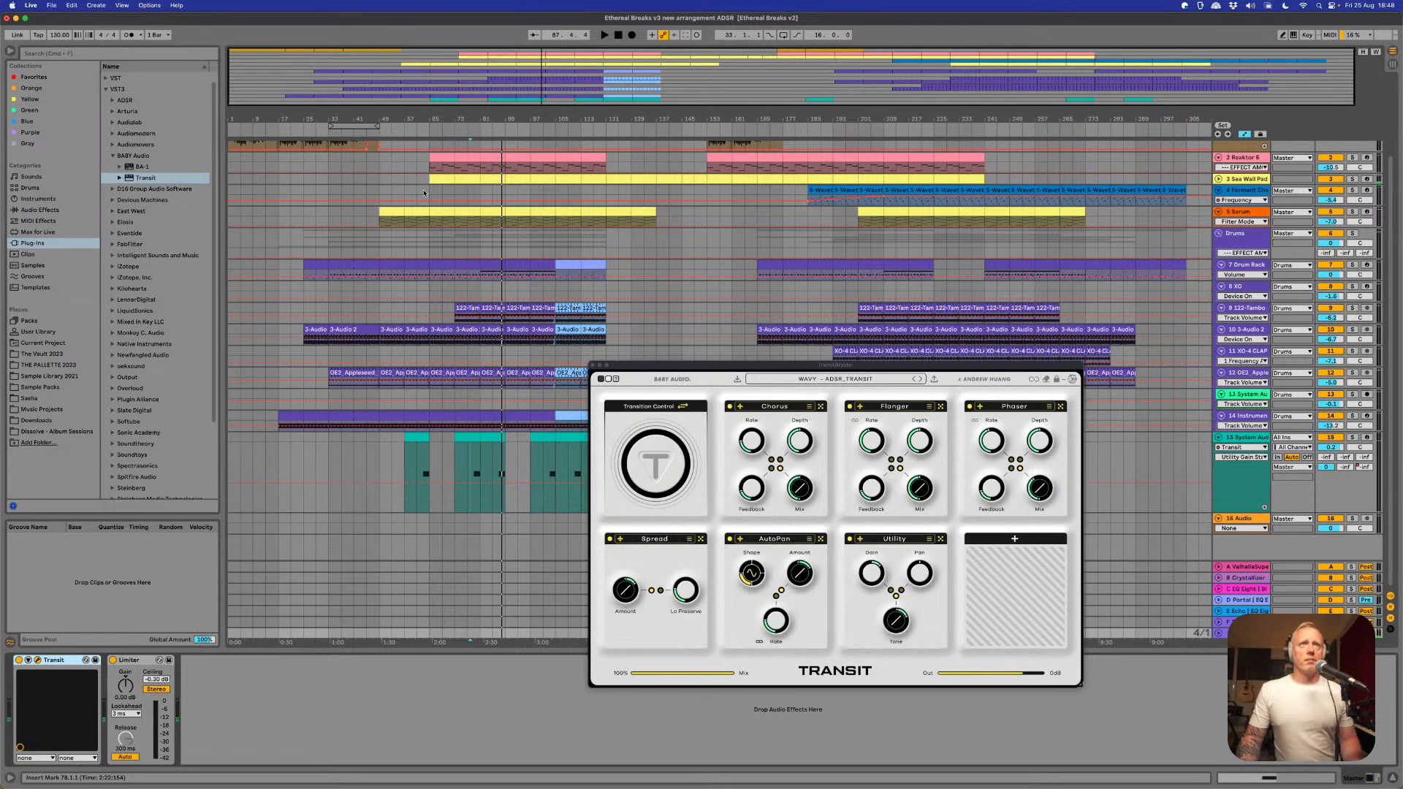
- Loop bars 65 to 81 and audition the Master Transit's Wavy preset by sweeping its Transition Control up and back
click(430, 196)
click(428, 192)
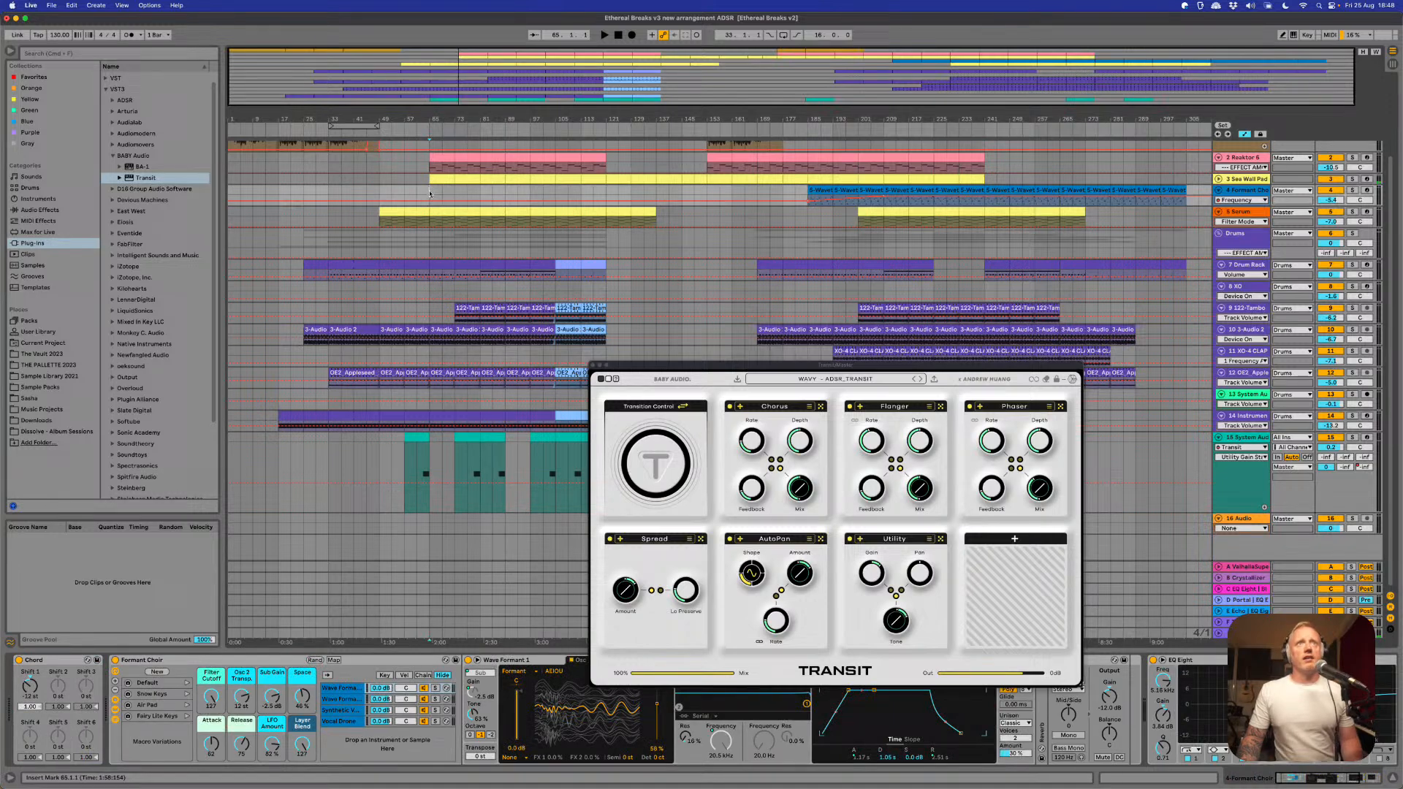
drag(429, 194, 479, 198)
key(super+l)
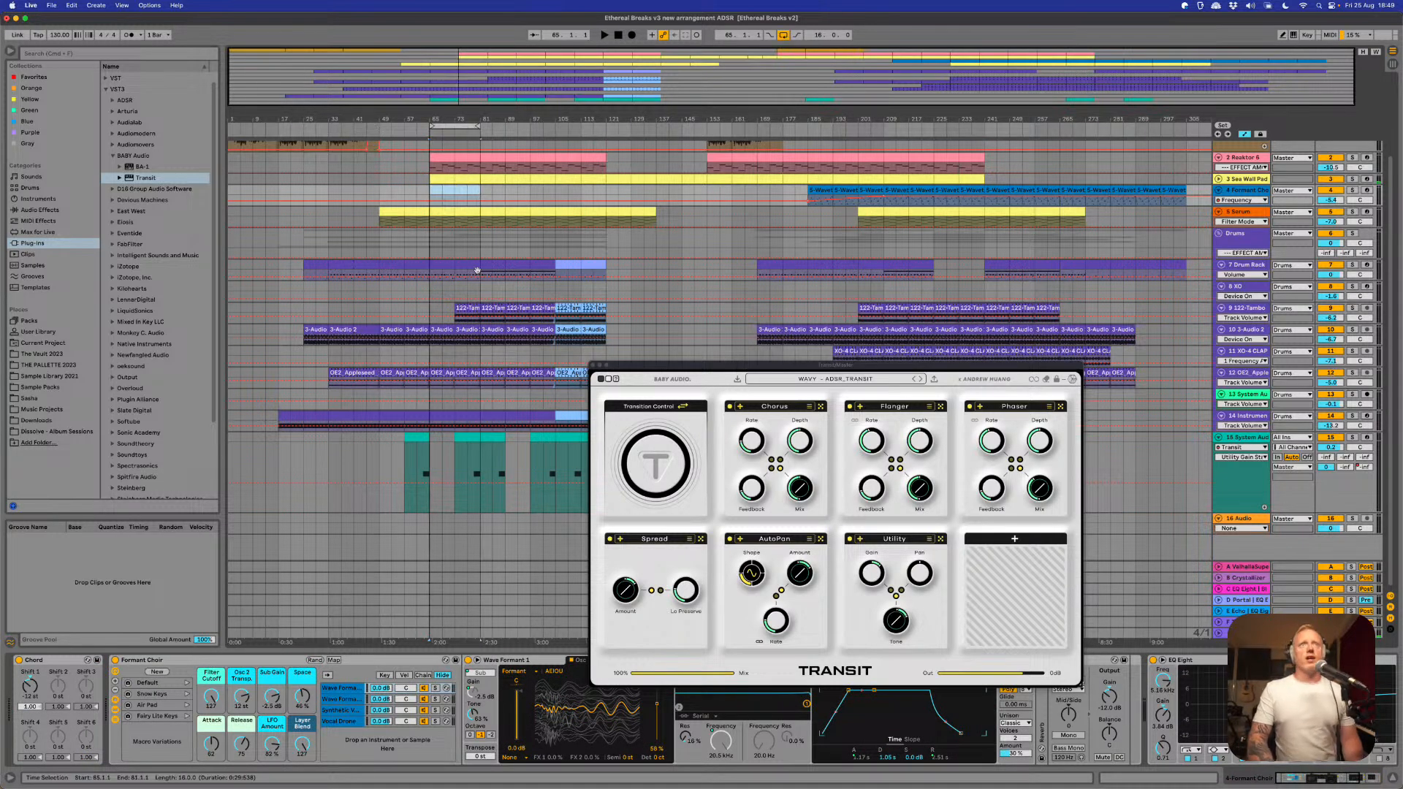
key(space)
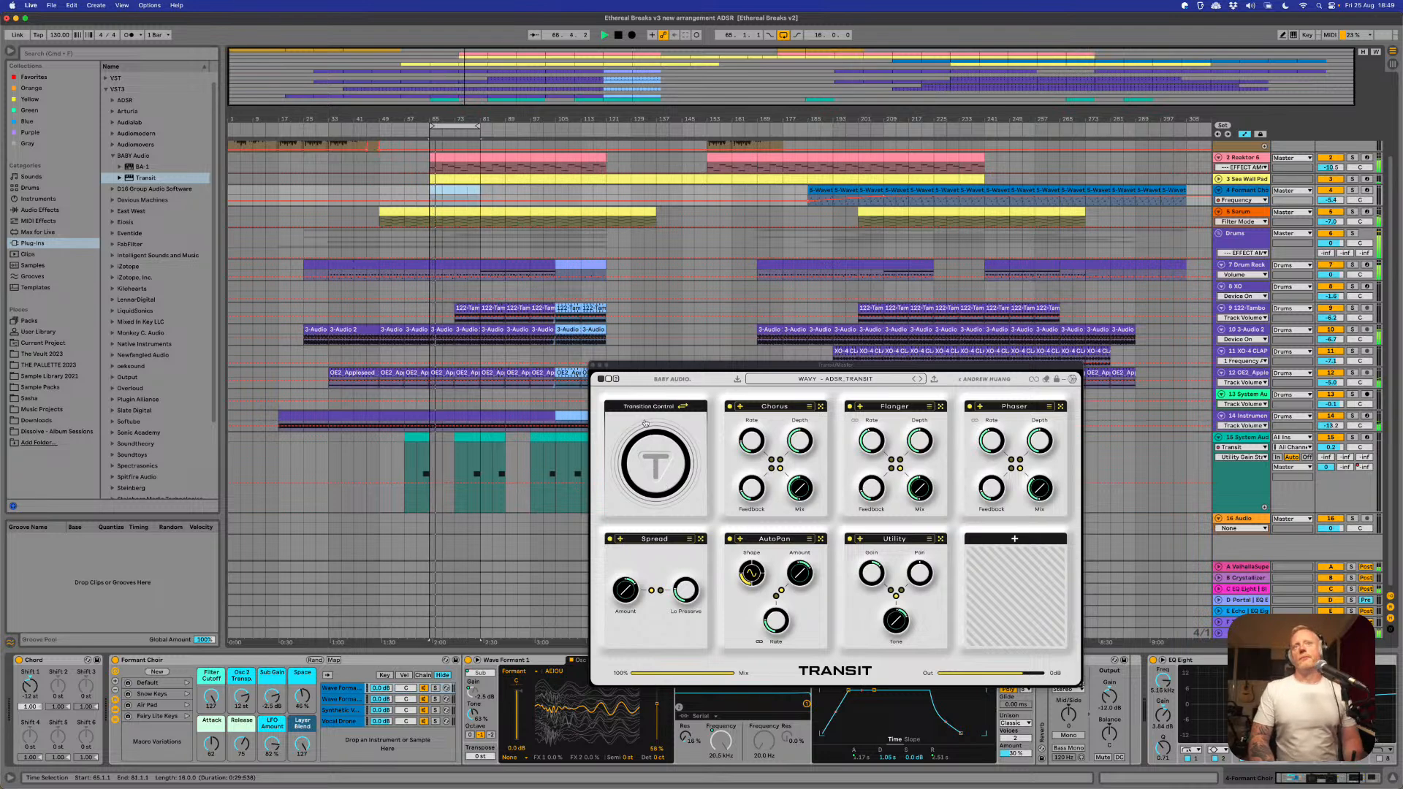
click(657, 464)
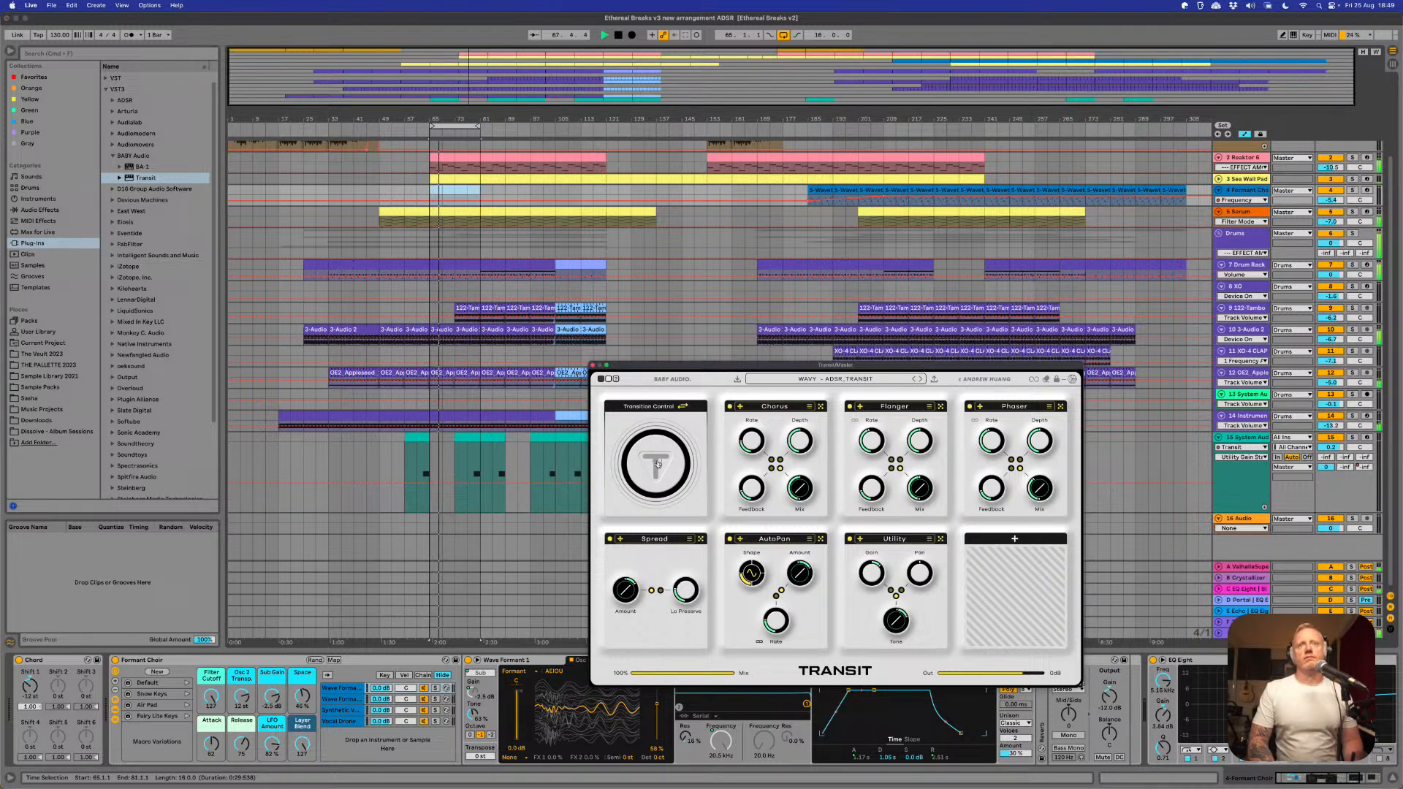
drag(657, 464, 656, 567)
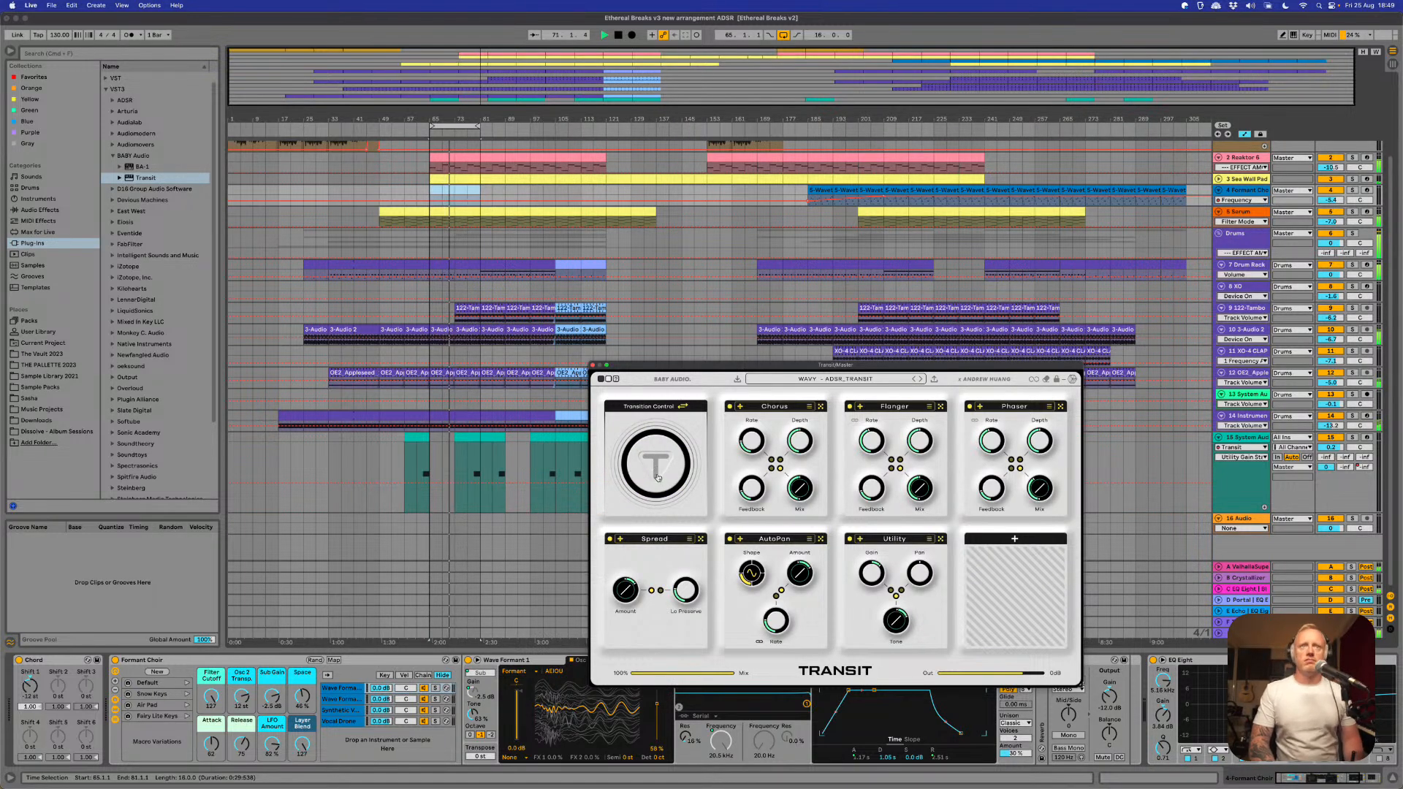
drag(658, 480, 649, 391)
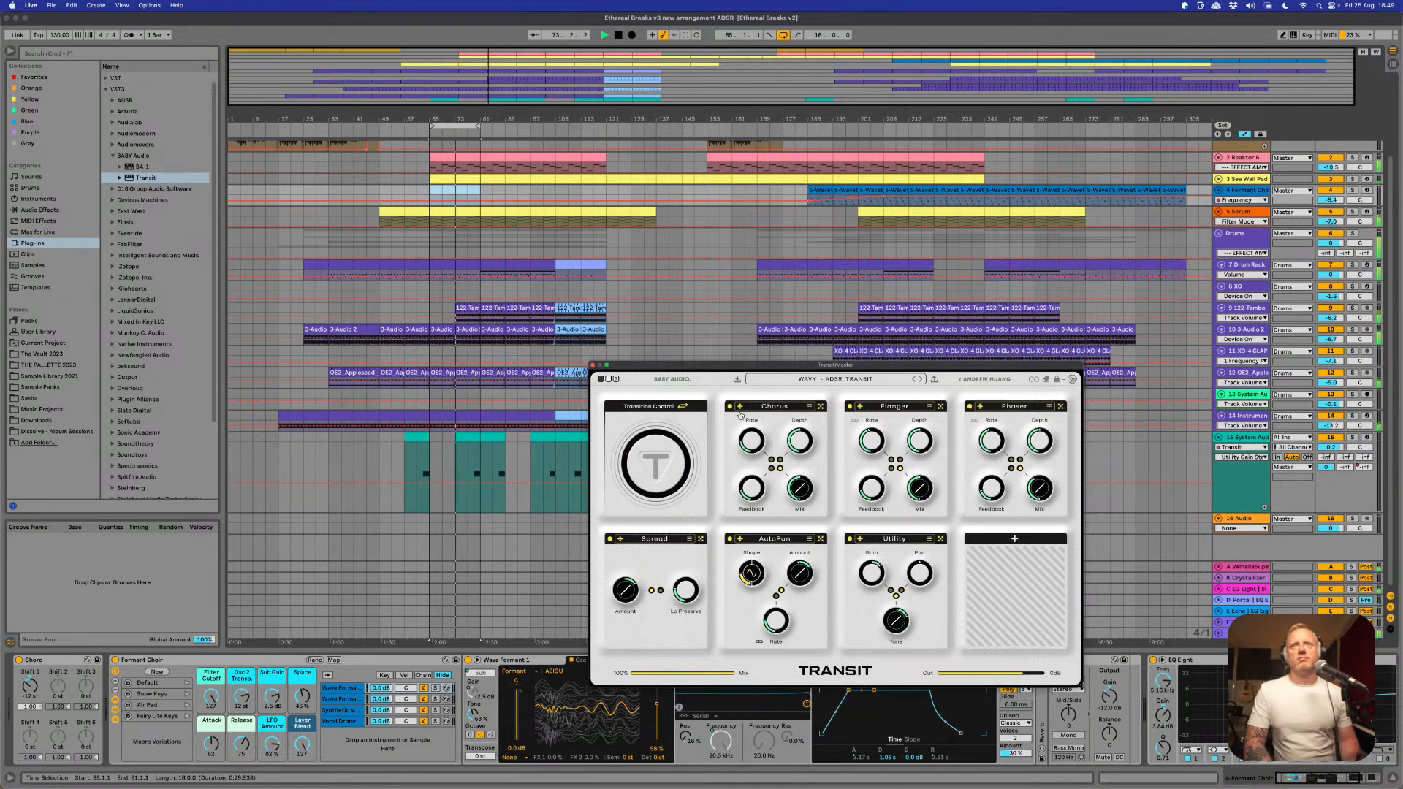
- Load the Telephone Effect - ADSR_Transit preset in the Master Transit, stop playback, and reposition and enlarge its window
click(884, 383)
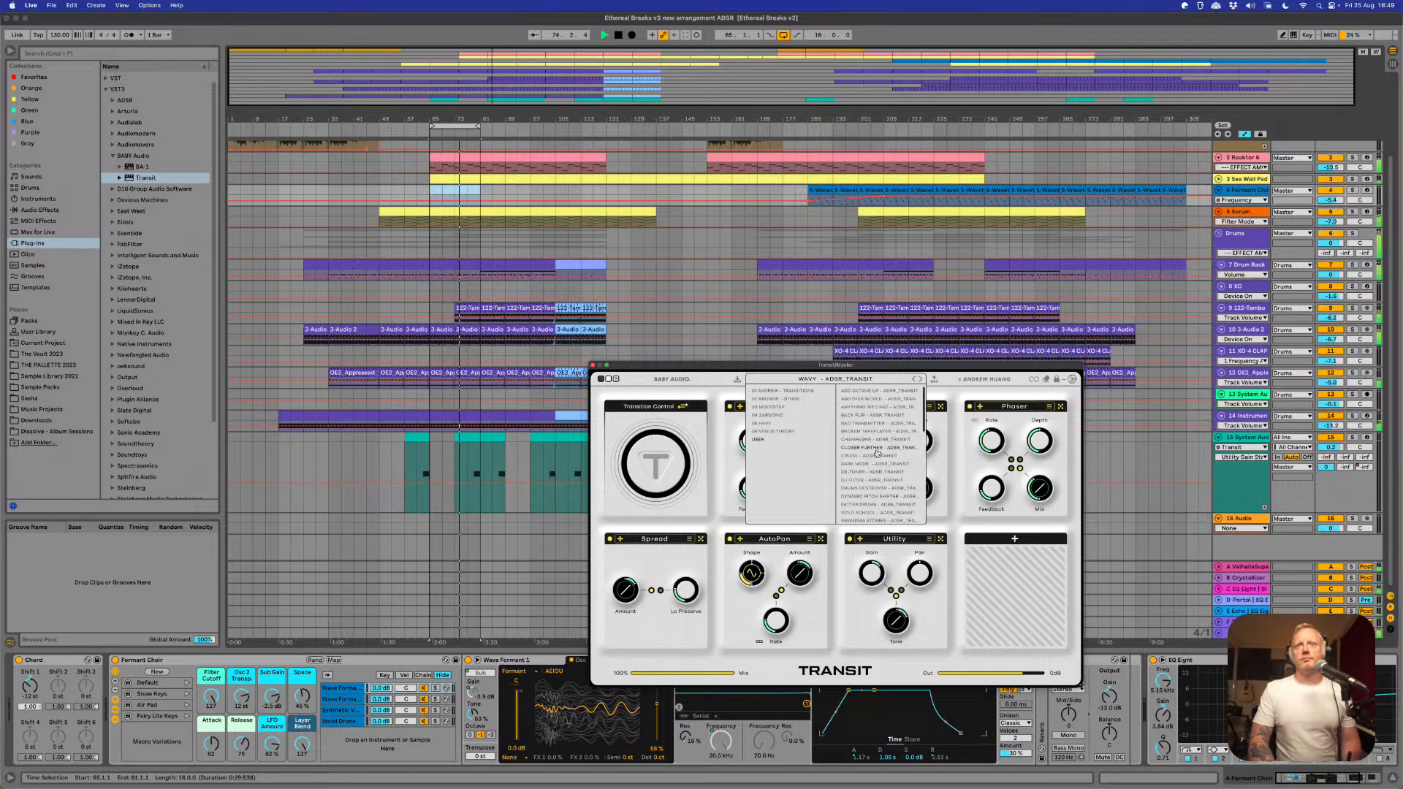
scroll(886, 406, down, 3)
scroll(881, 438, down, 4)
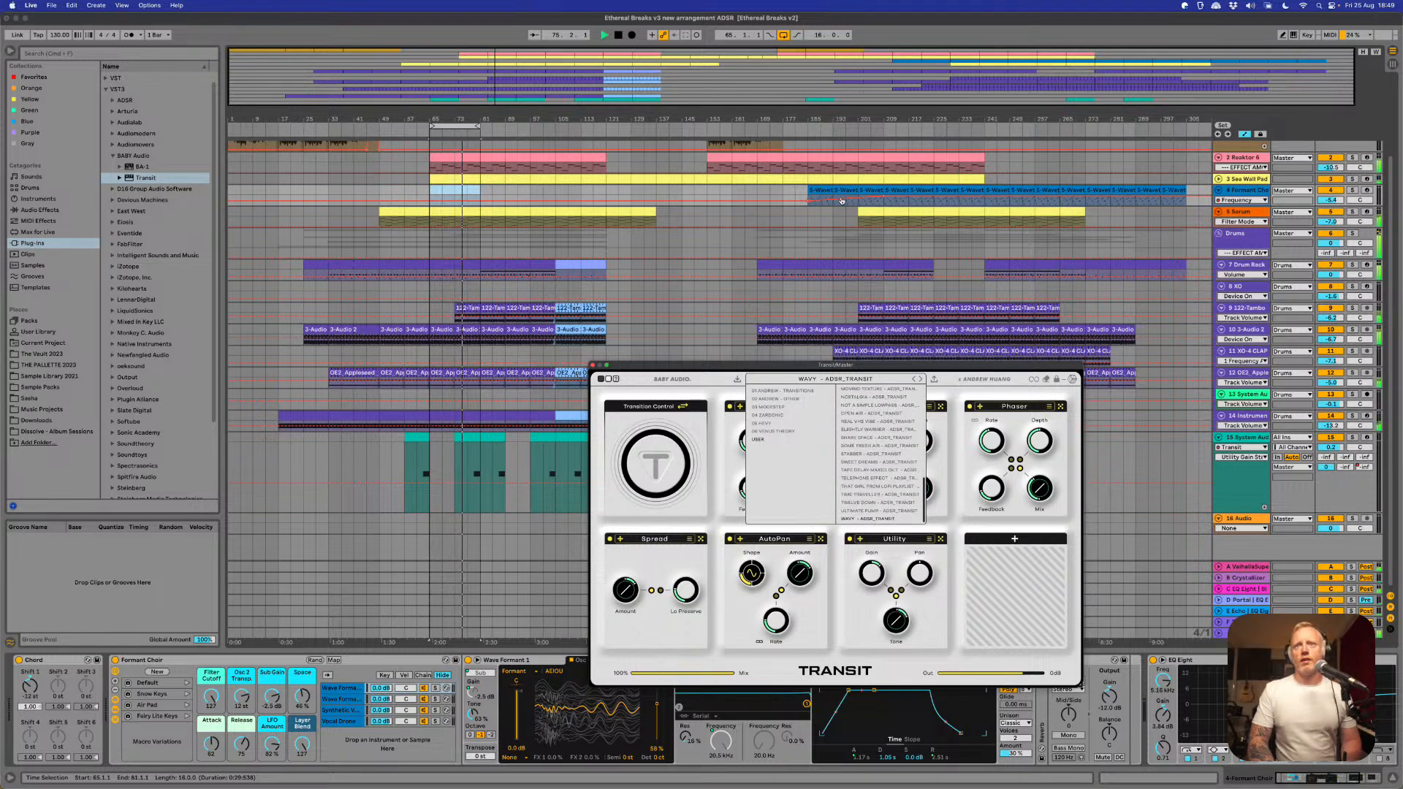
click(859, 479)
click(705, 383)
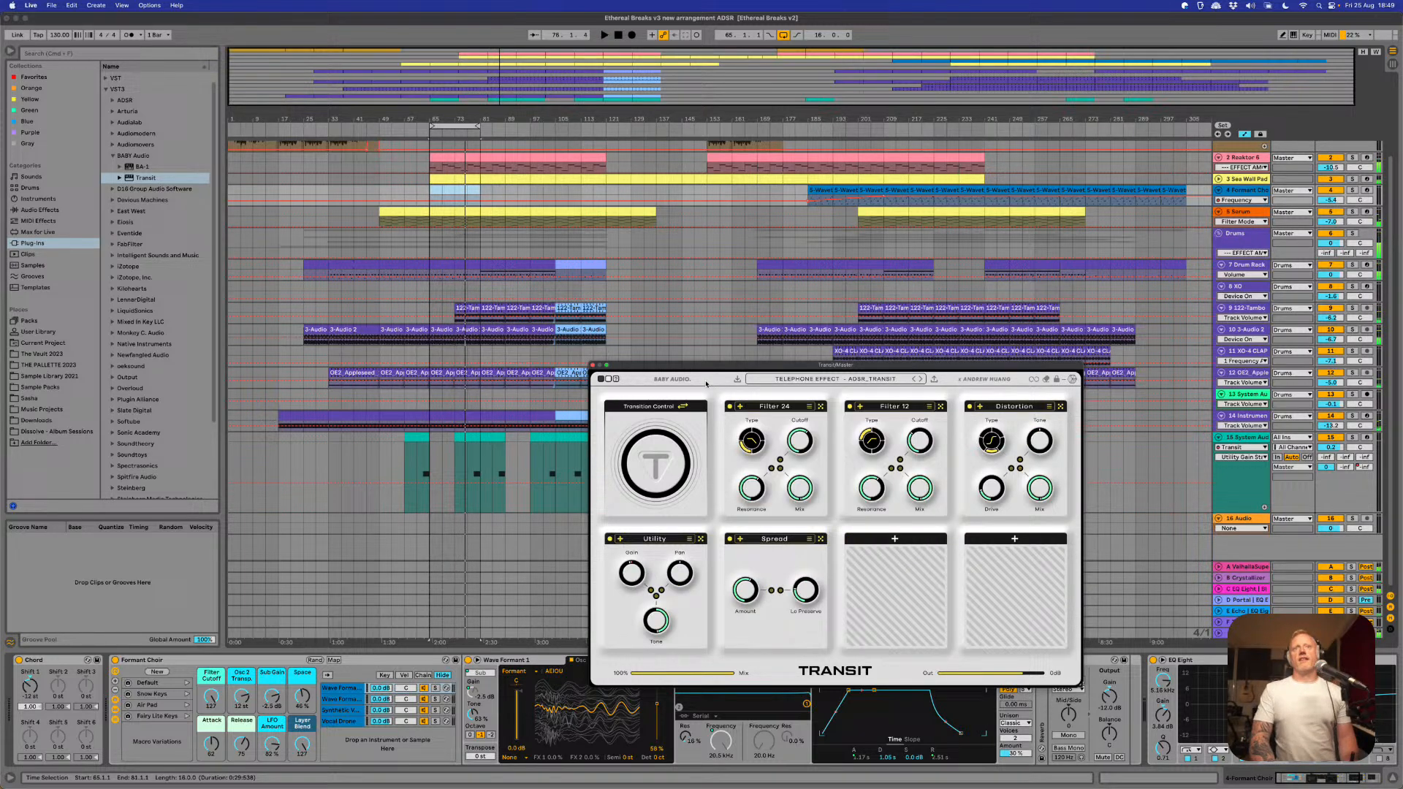
drag(702, 370, 440, 169)
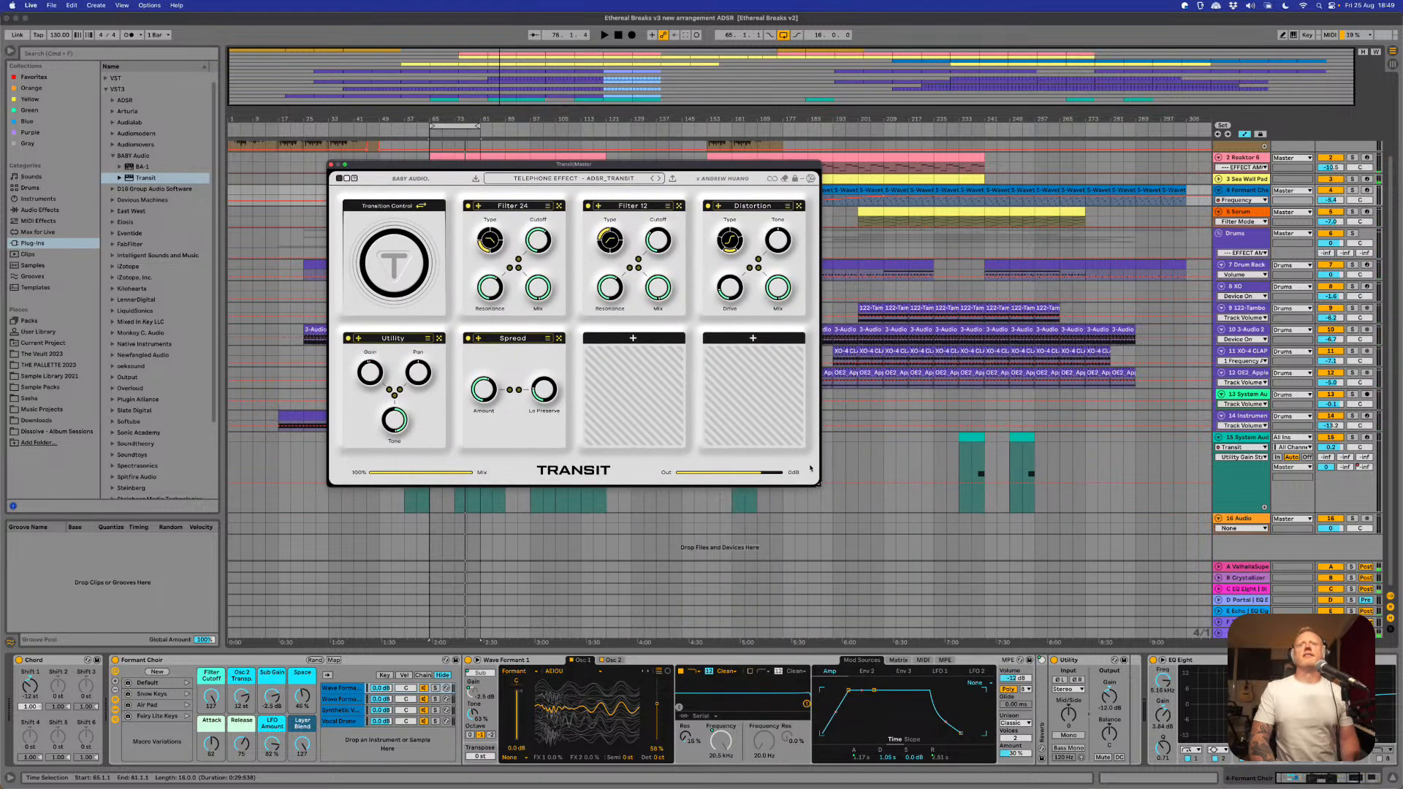
drag(816, 486, 1064, 642)
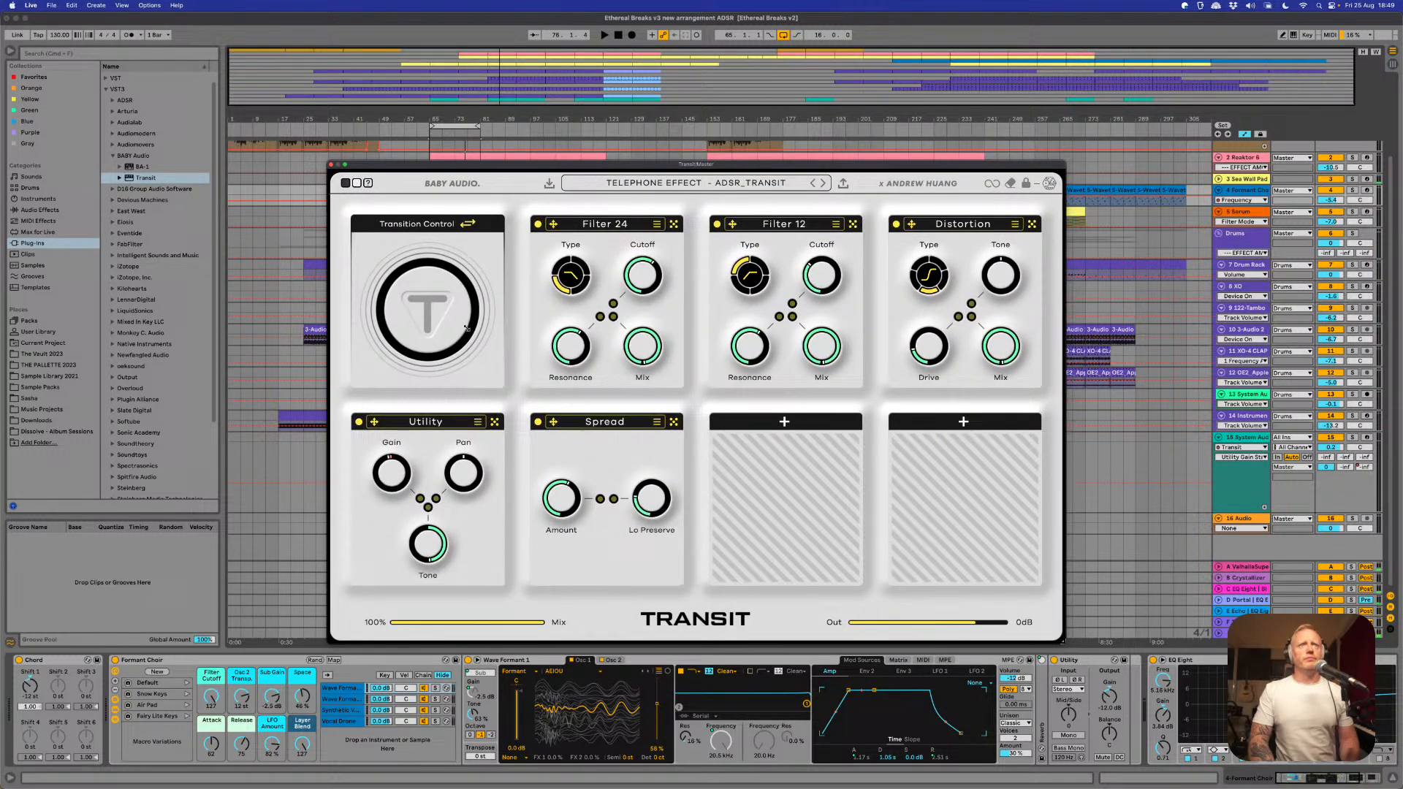
- Play the loop while sweeping the Telephone Effect preset's Transition Control up and back to zero, and stop with the plugin still active
key(space)
drag(426, 313, 413, 258)
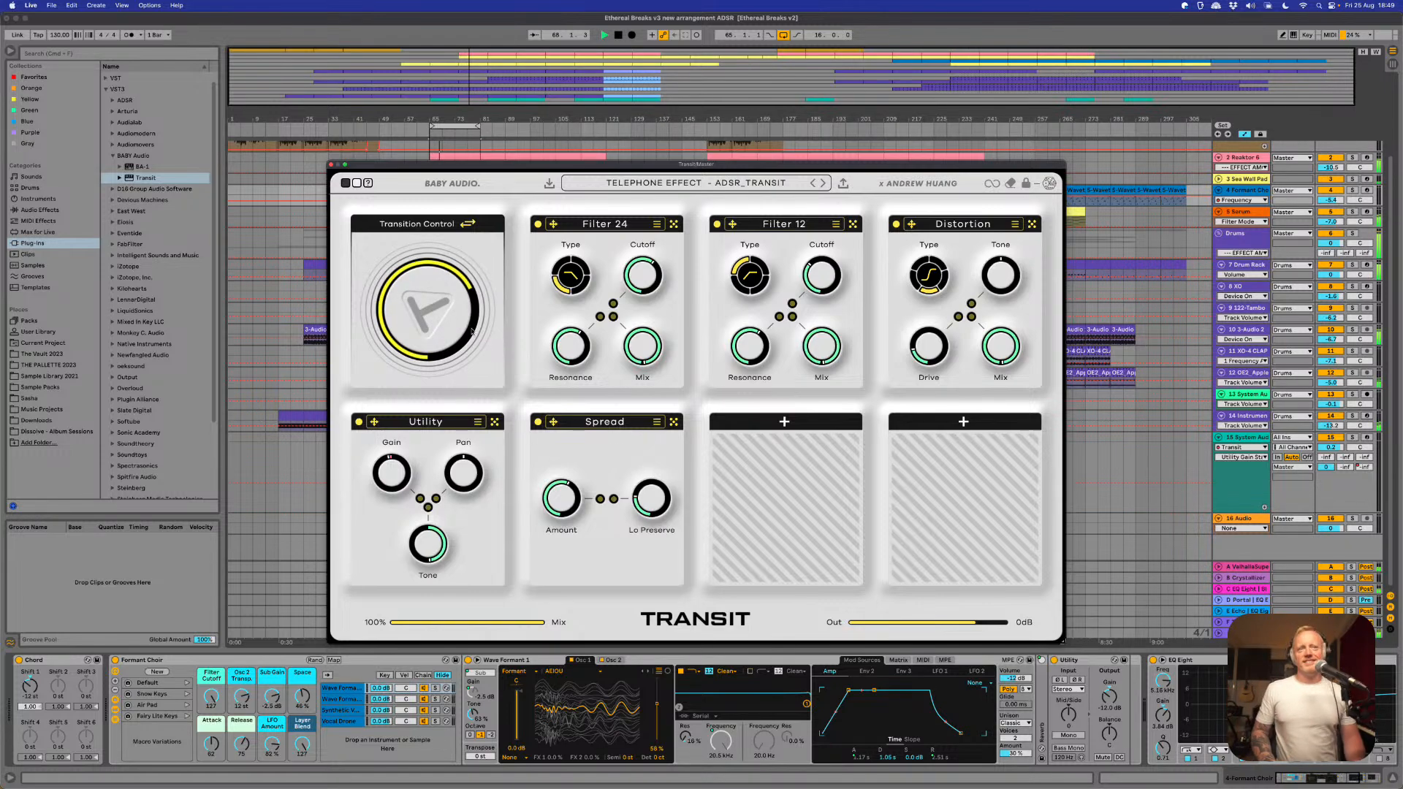
drag(422, 306, 455, 459)
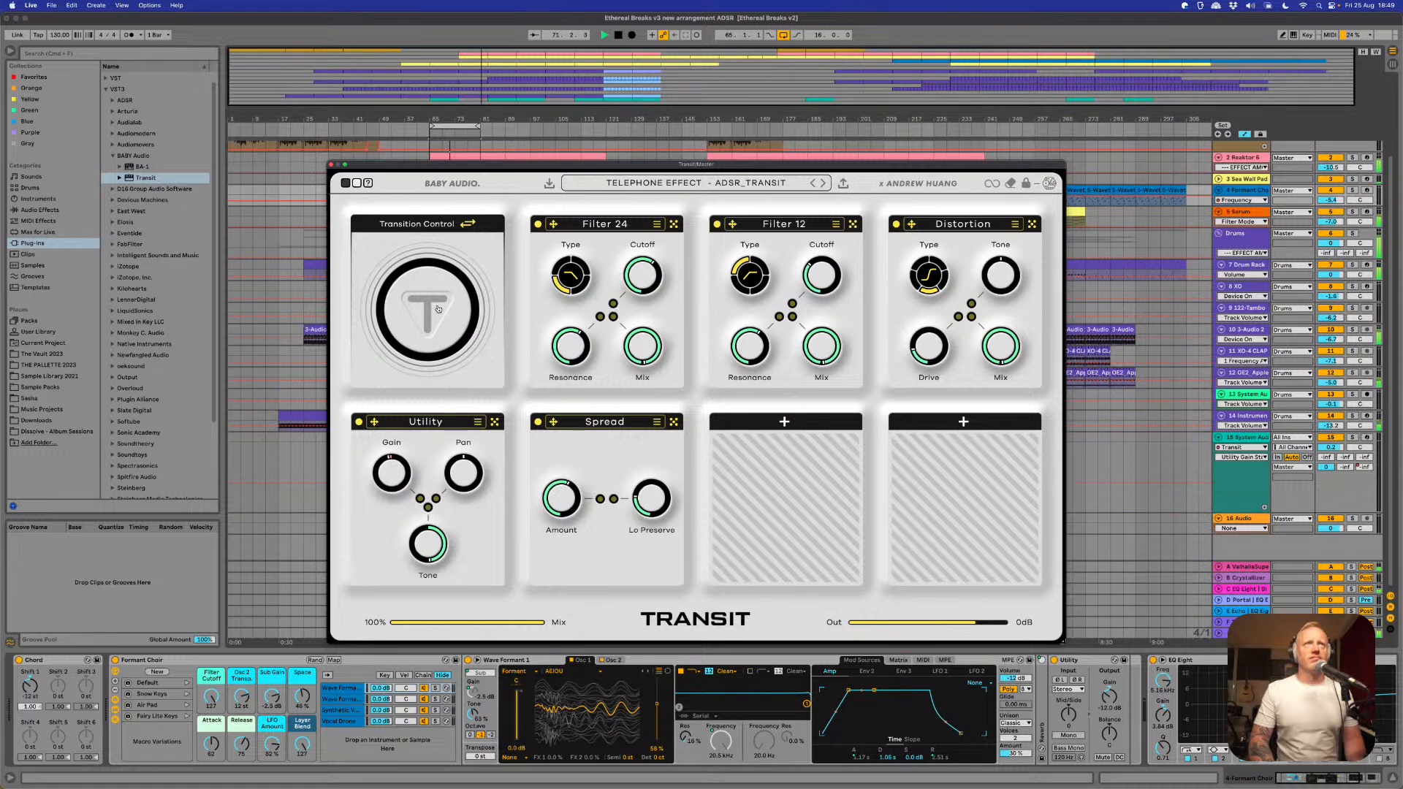
drag(440, 341, 450, 398)
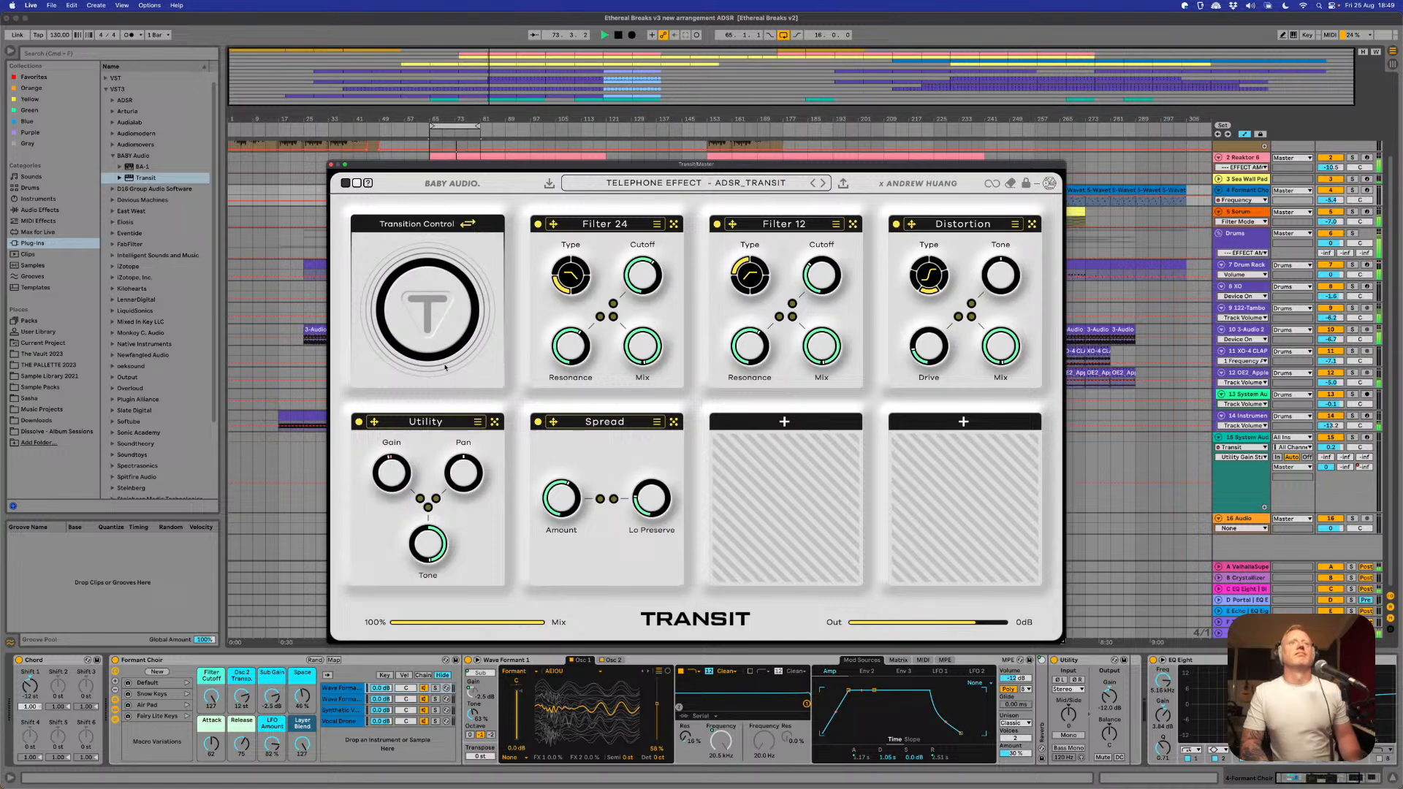
key(space)
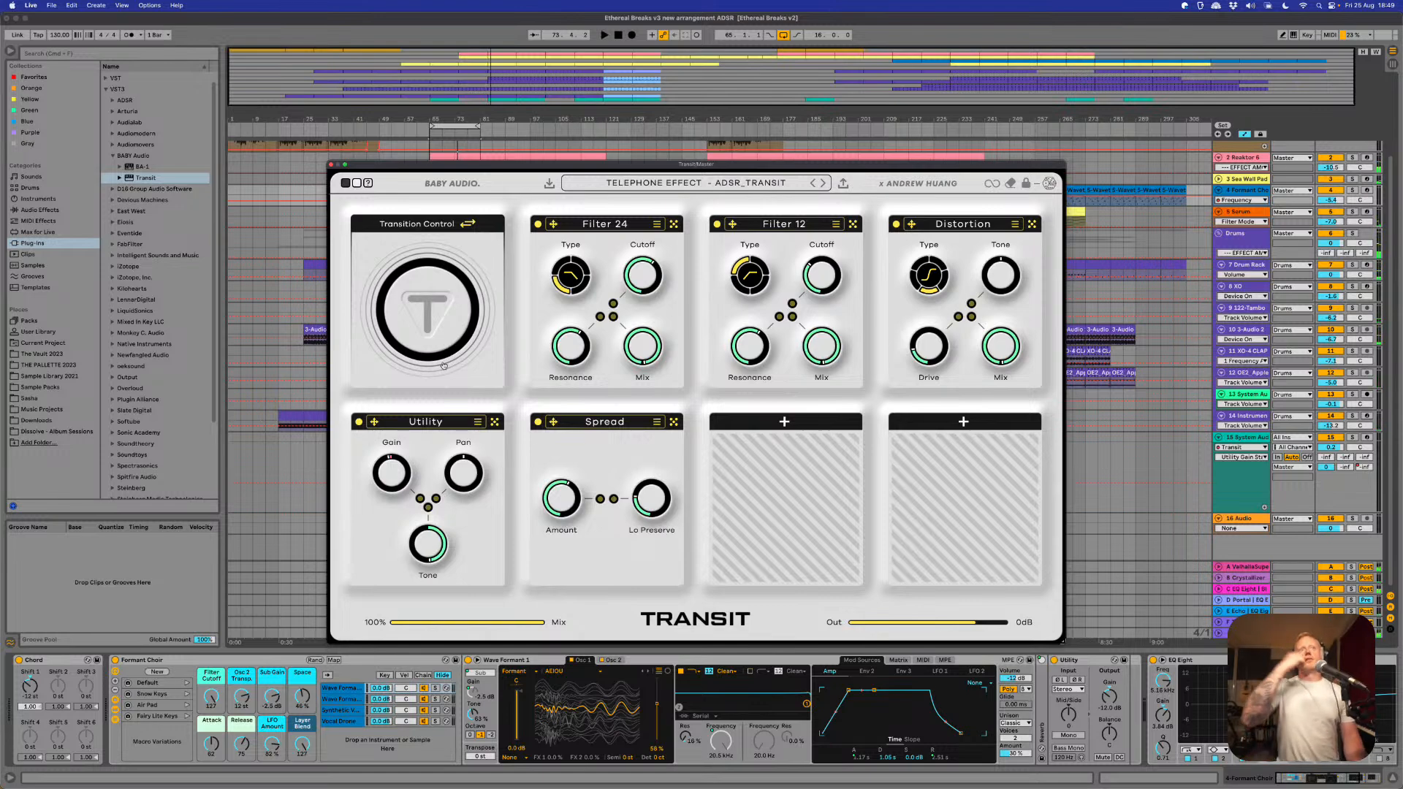
click(446, 183)
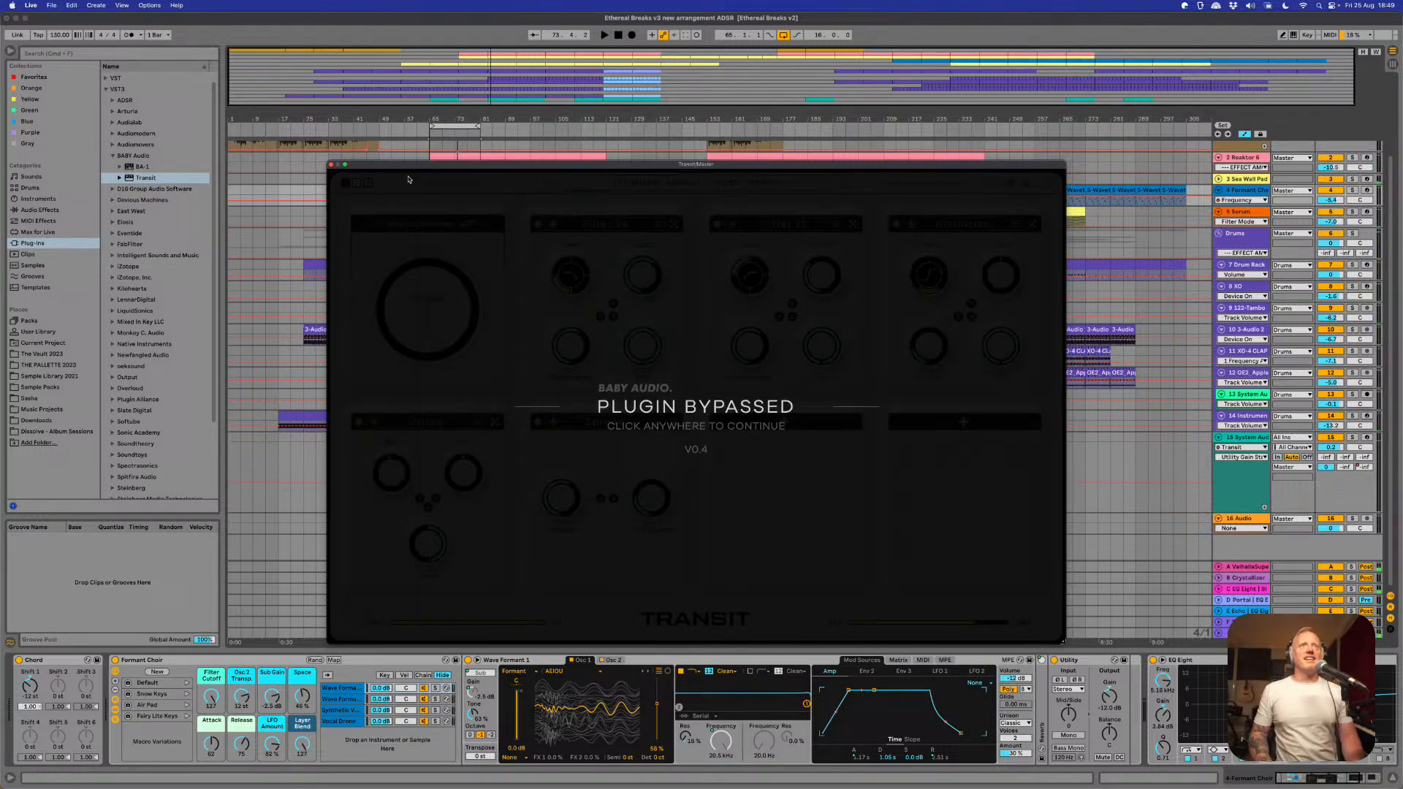
click(408, 179)
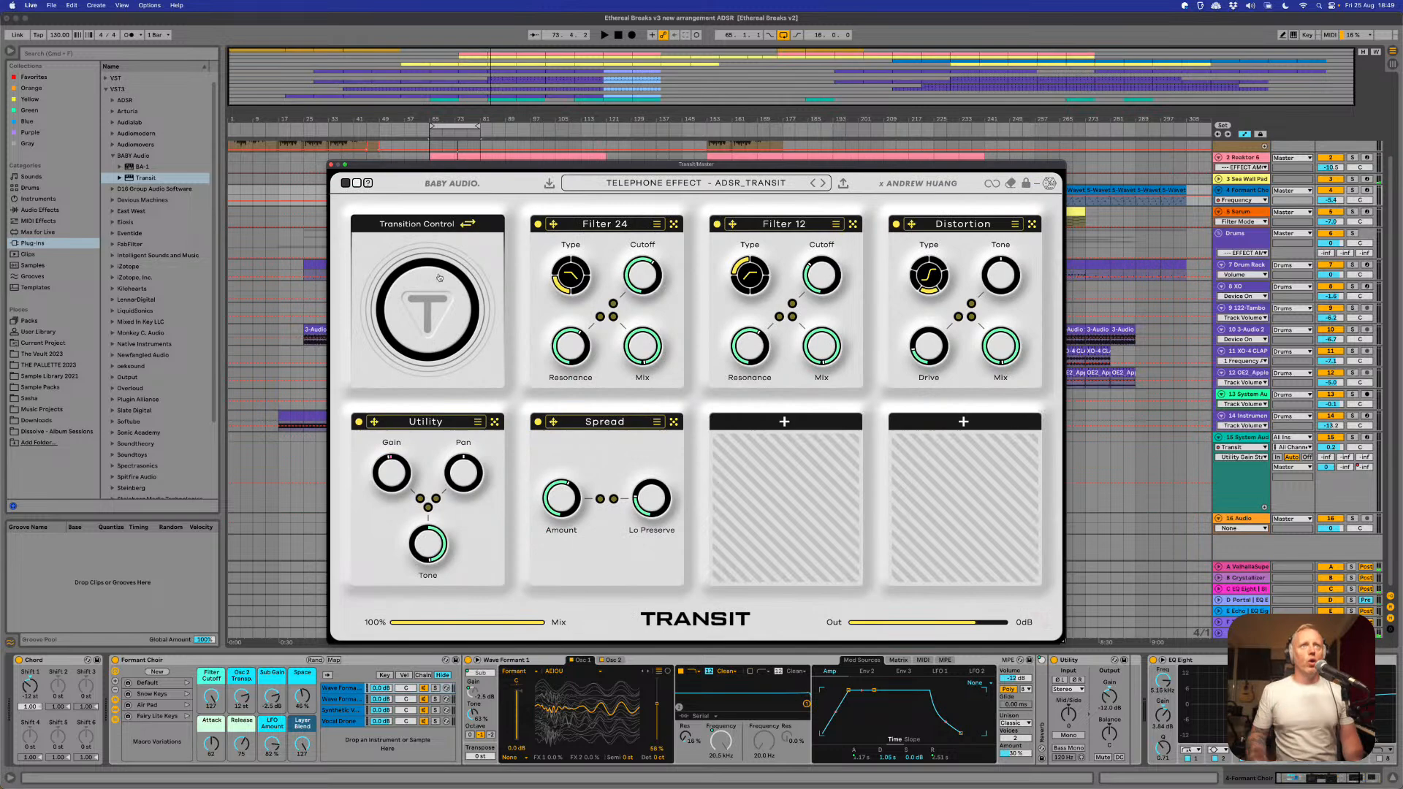
- Move the Transit window aside, set the loop to bars 33 to 49, and place the playback start at bar 43
drag(425, 167, 471, 81)
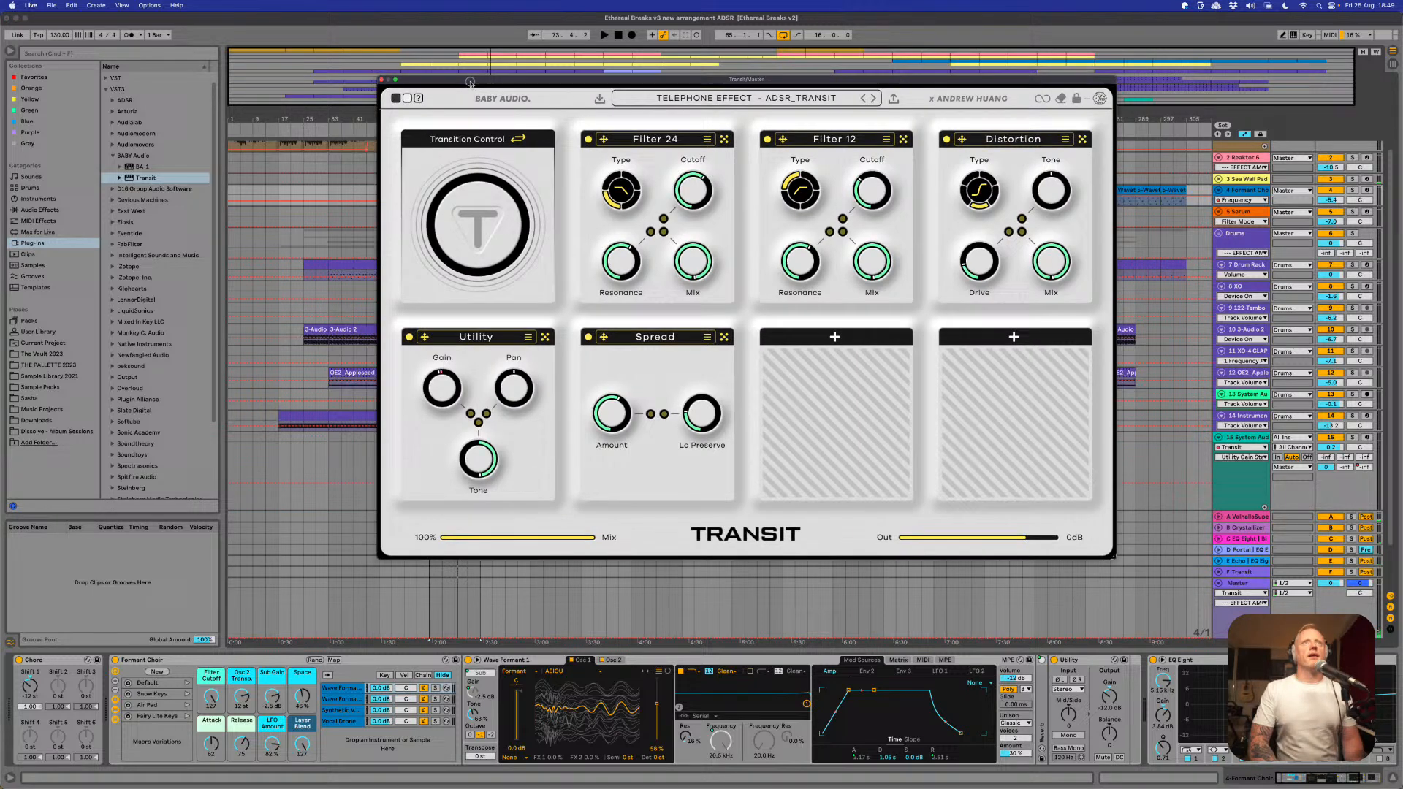
drag(472, 81, 605, 90)
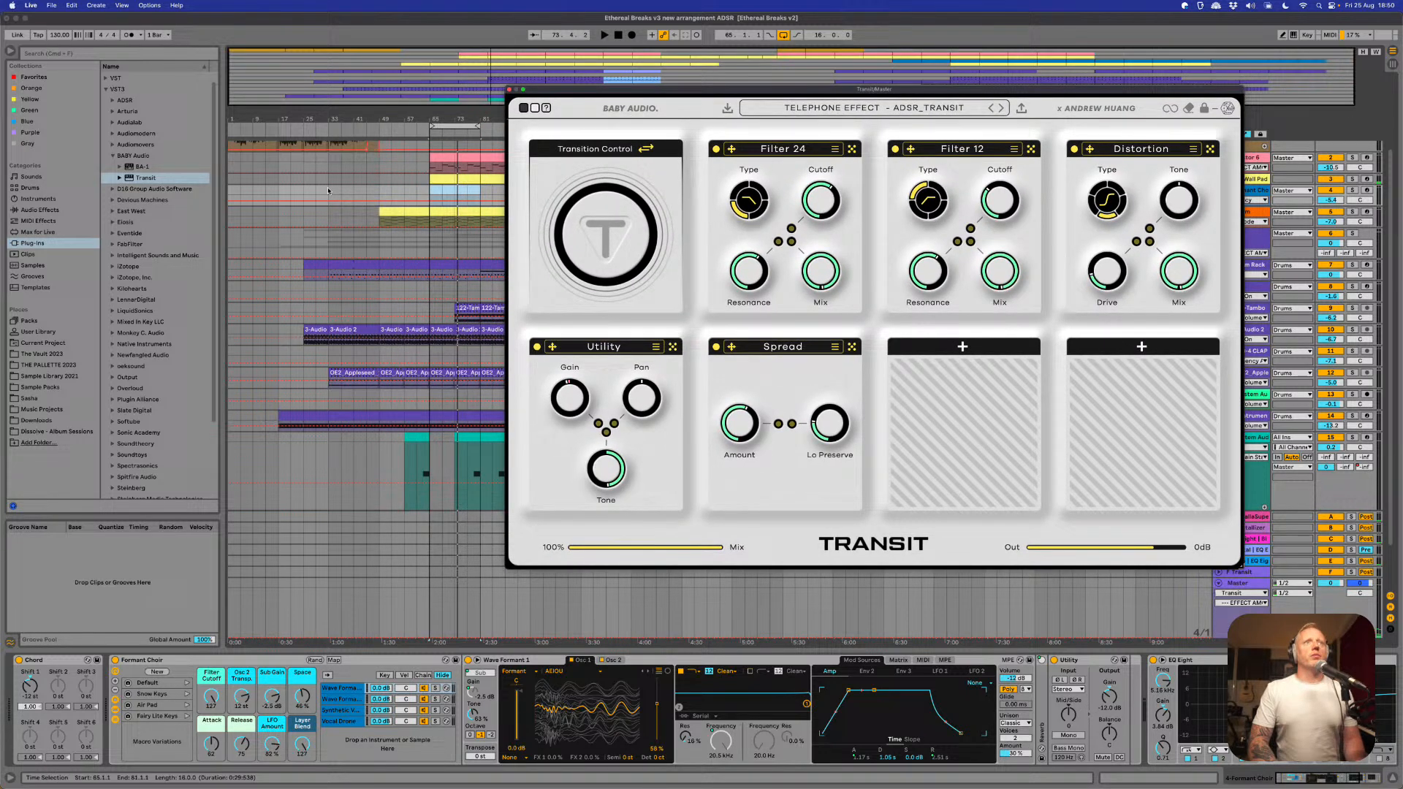
drag(330, 191, 378, 194)
key(super+l)
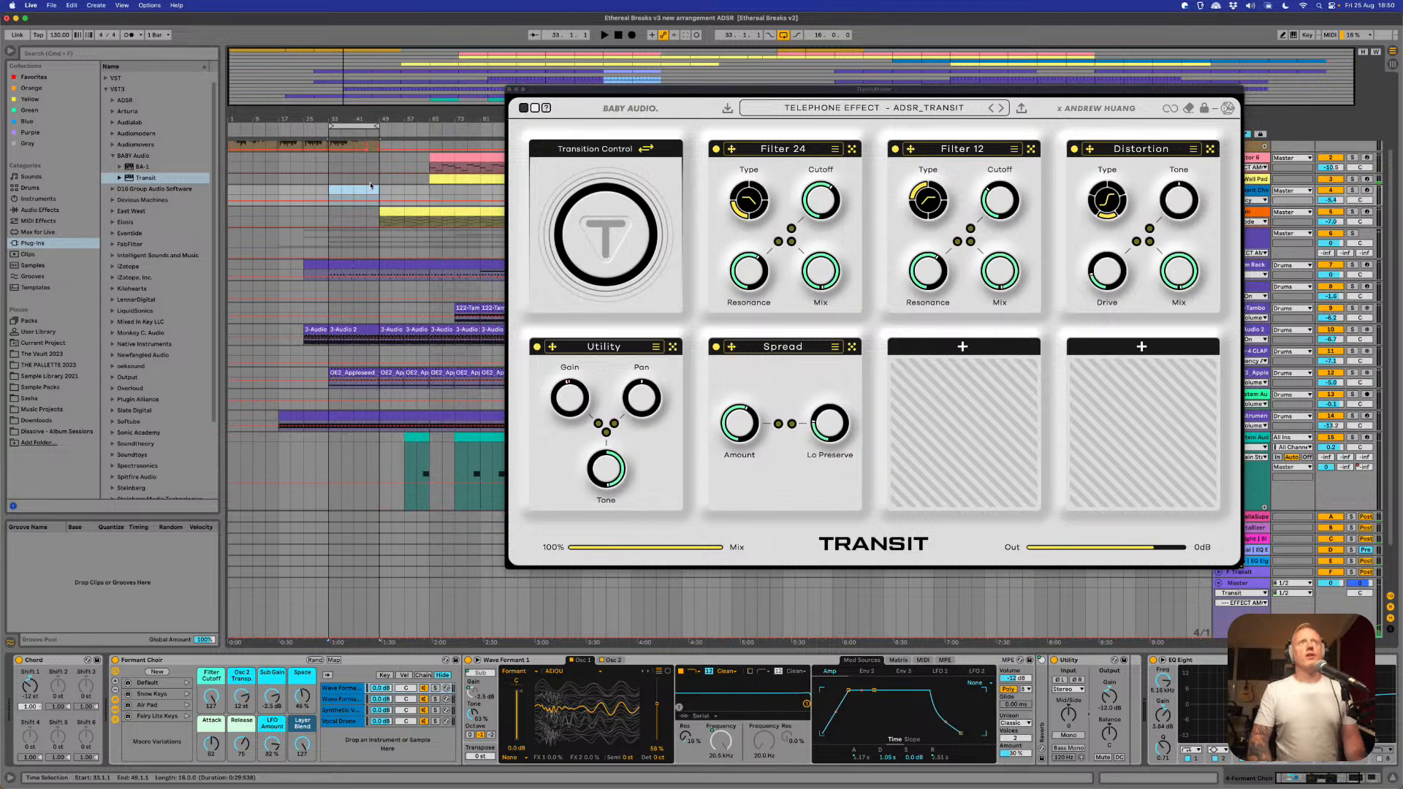
drag(376, 116, 341, 152)
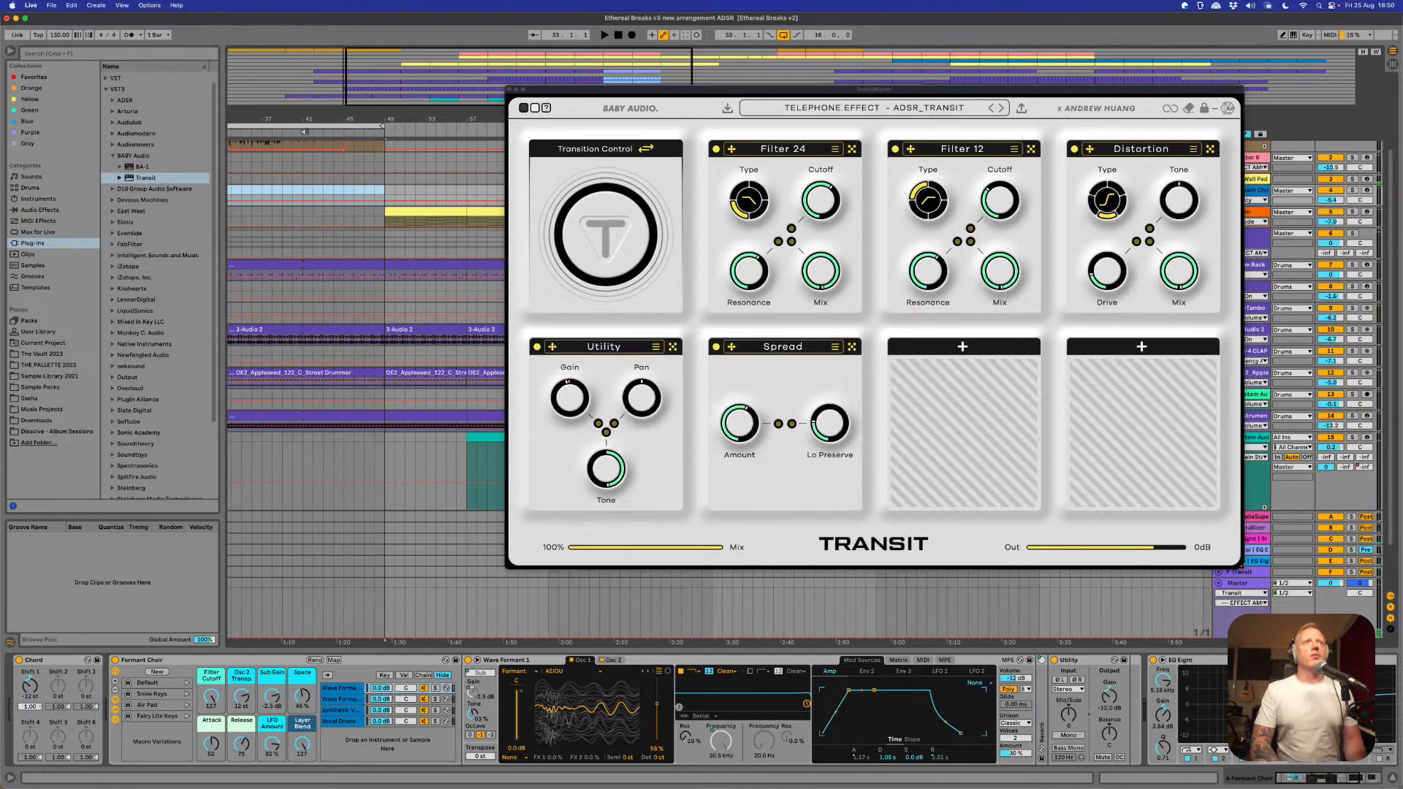
click(310, 169)
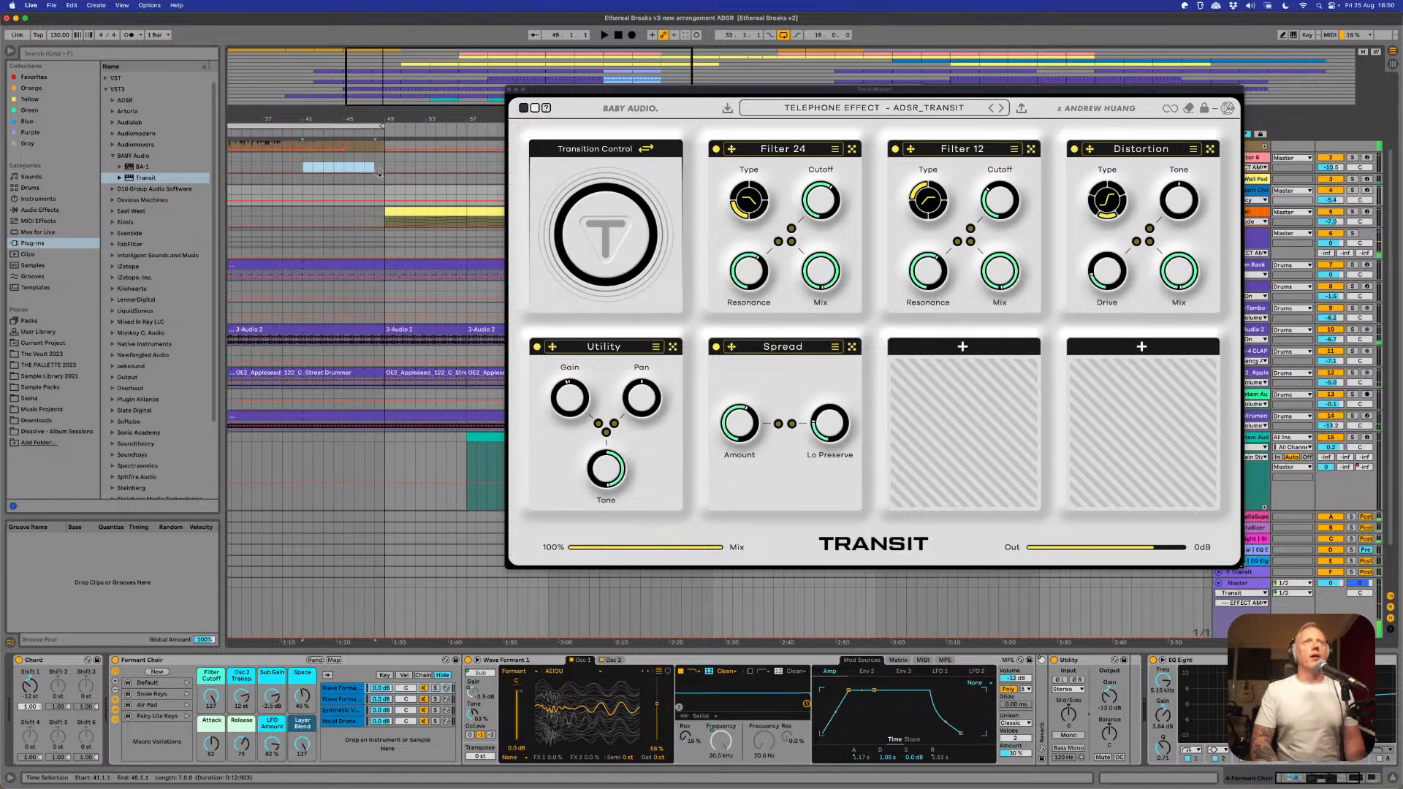
click(325, 186)
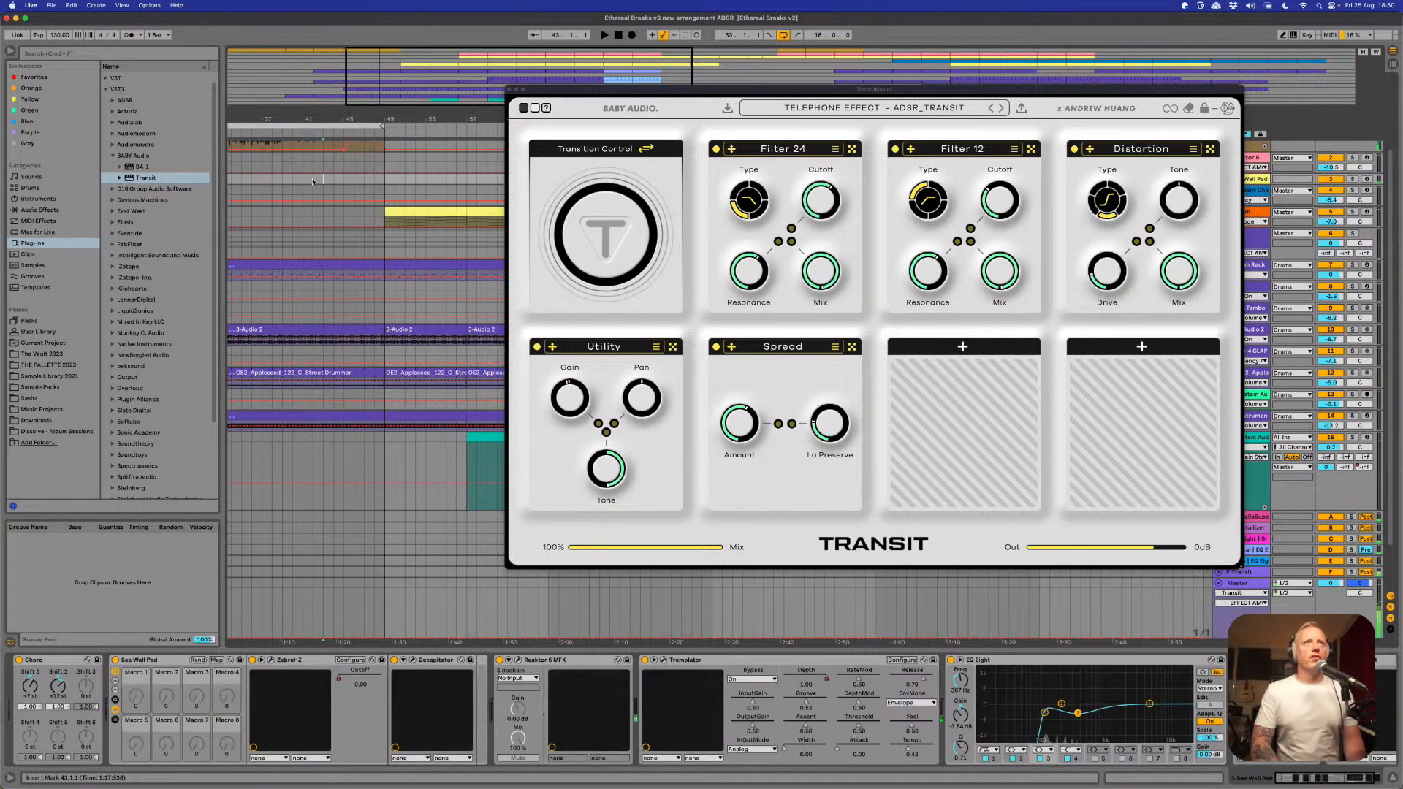
- Loop bars 41 to 49 and draw a one-bar full-level block of Transit effect amount automation on the Master, ending at bar 49
drag(305, 179, 385, 178)
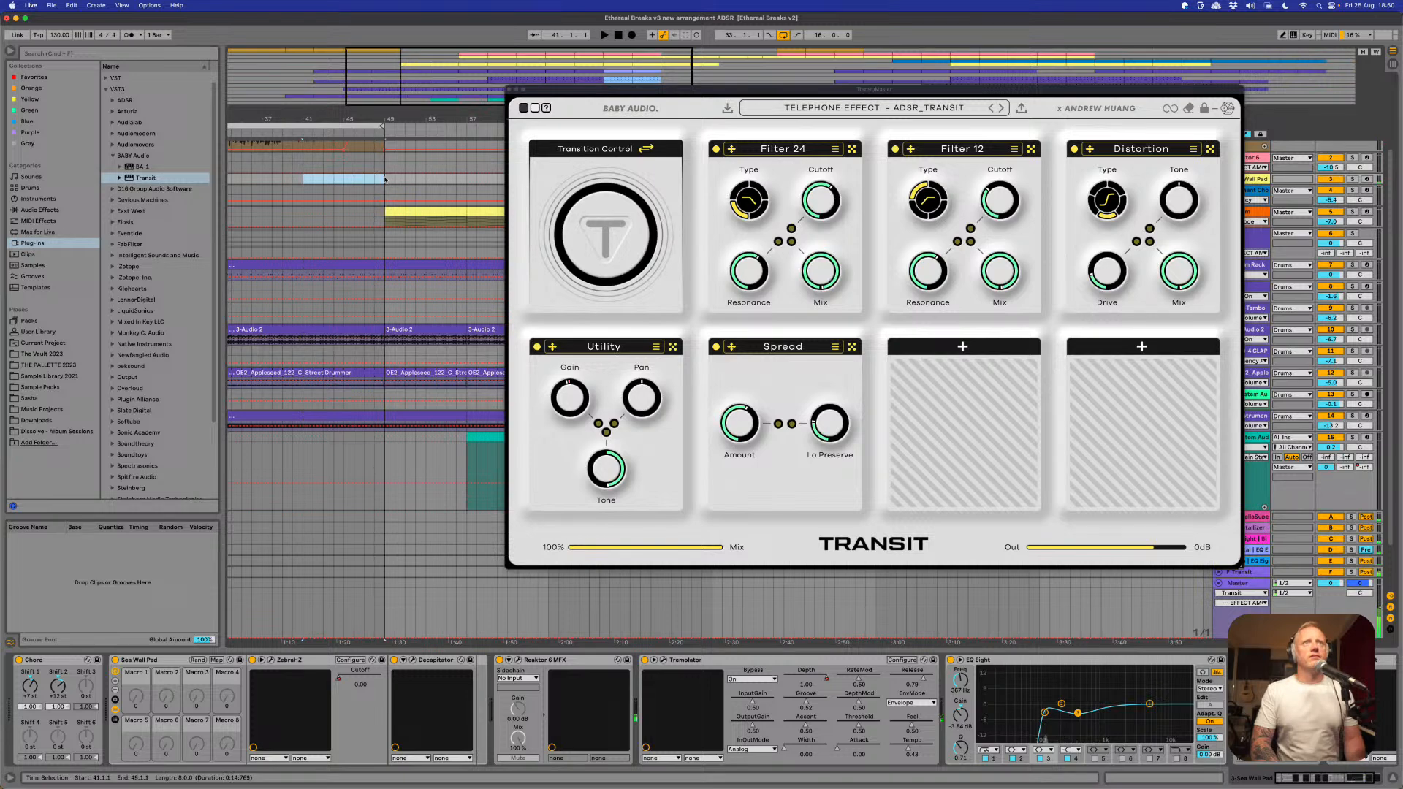
key(super+l)
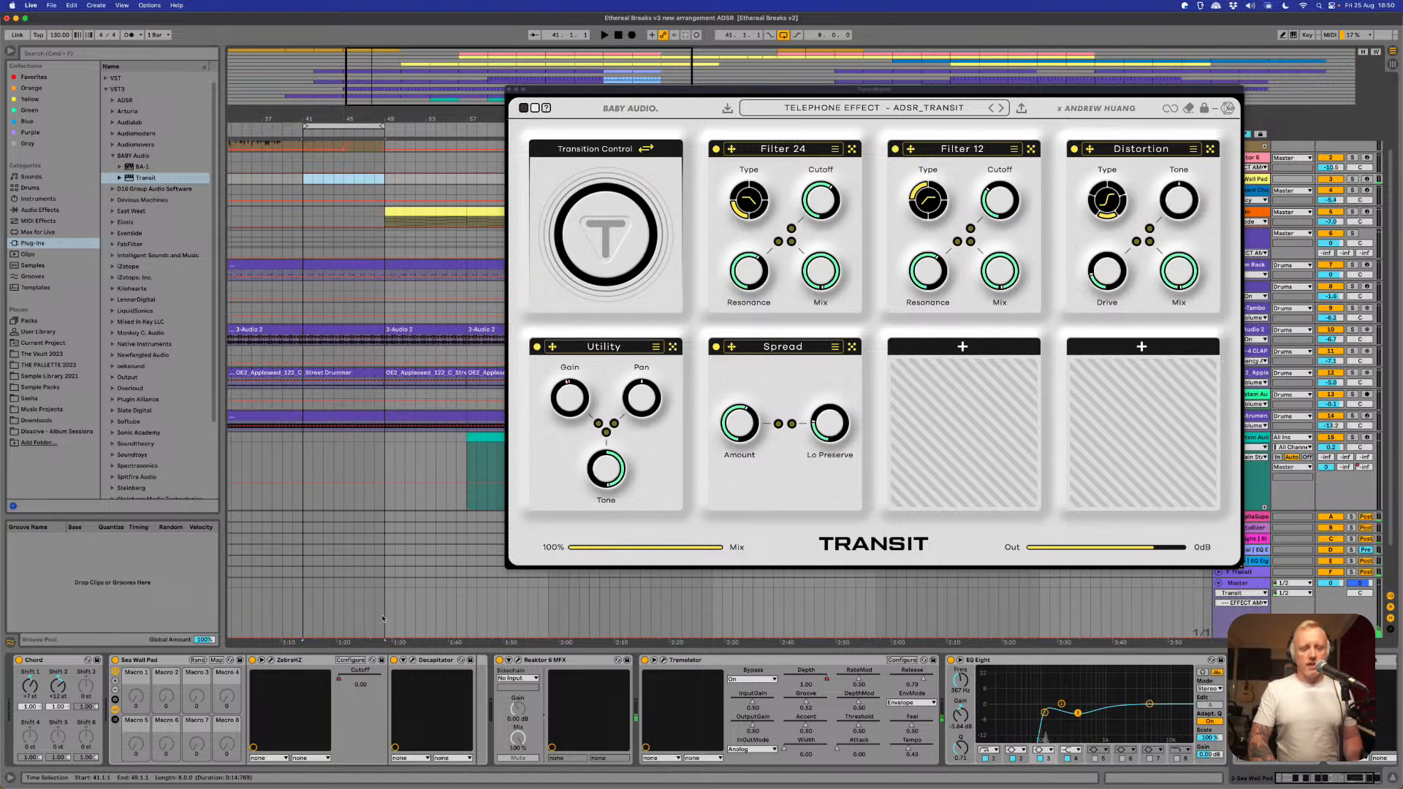
key(b)
drag(381, 620, 383, 589)
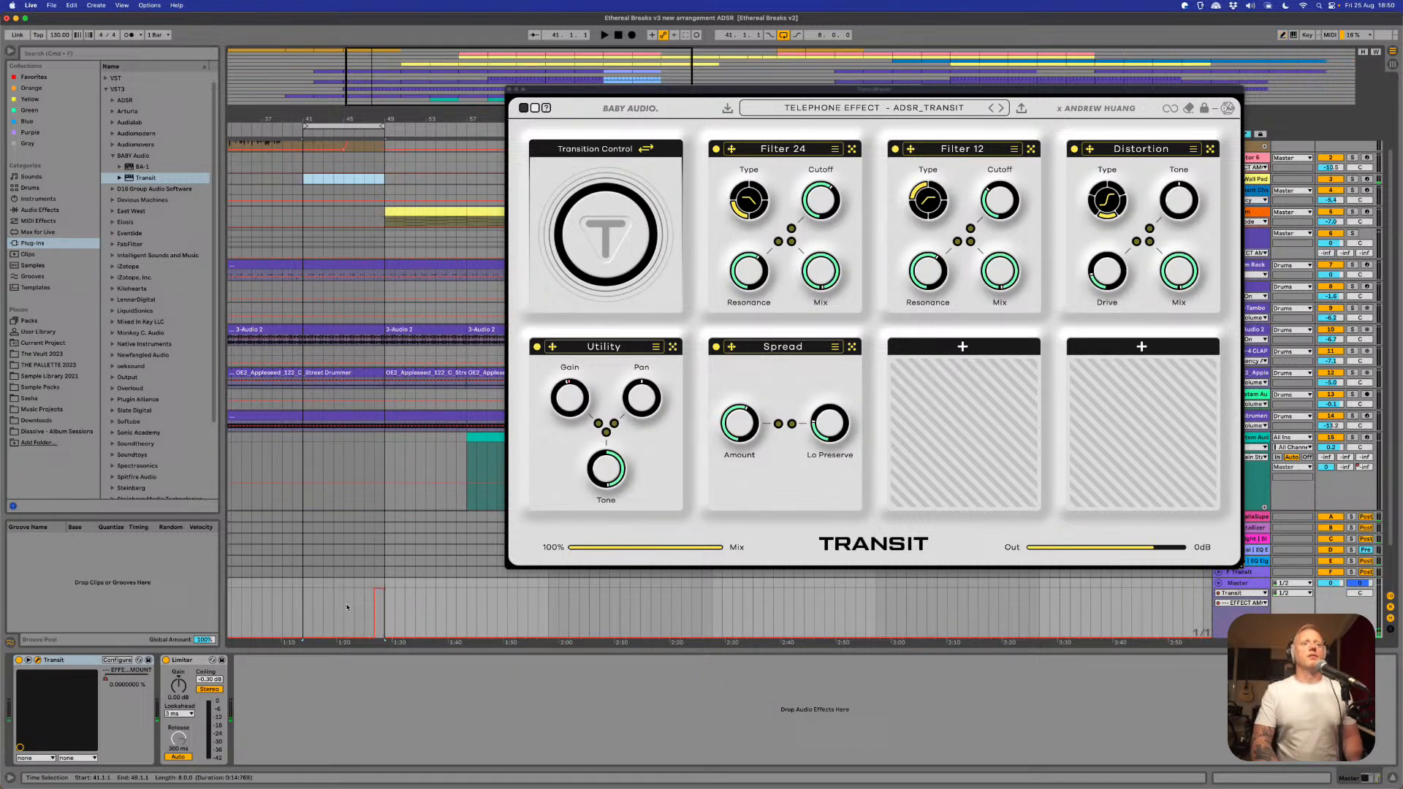
- Shorten the loop to bars 45 to 49 and, during playback, trim the Master's automation block to the last half bar before bar 49
drag(306, 126, 347, 127)
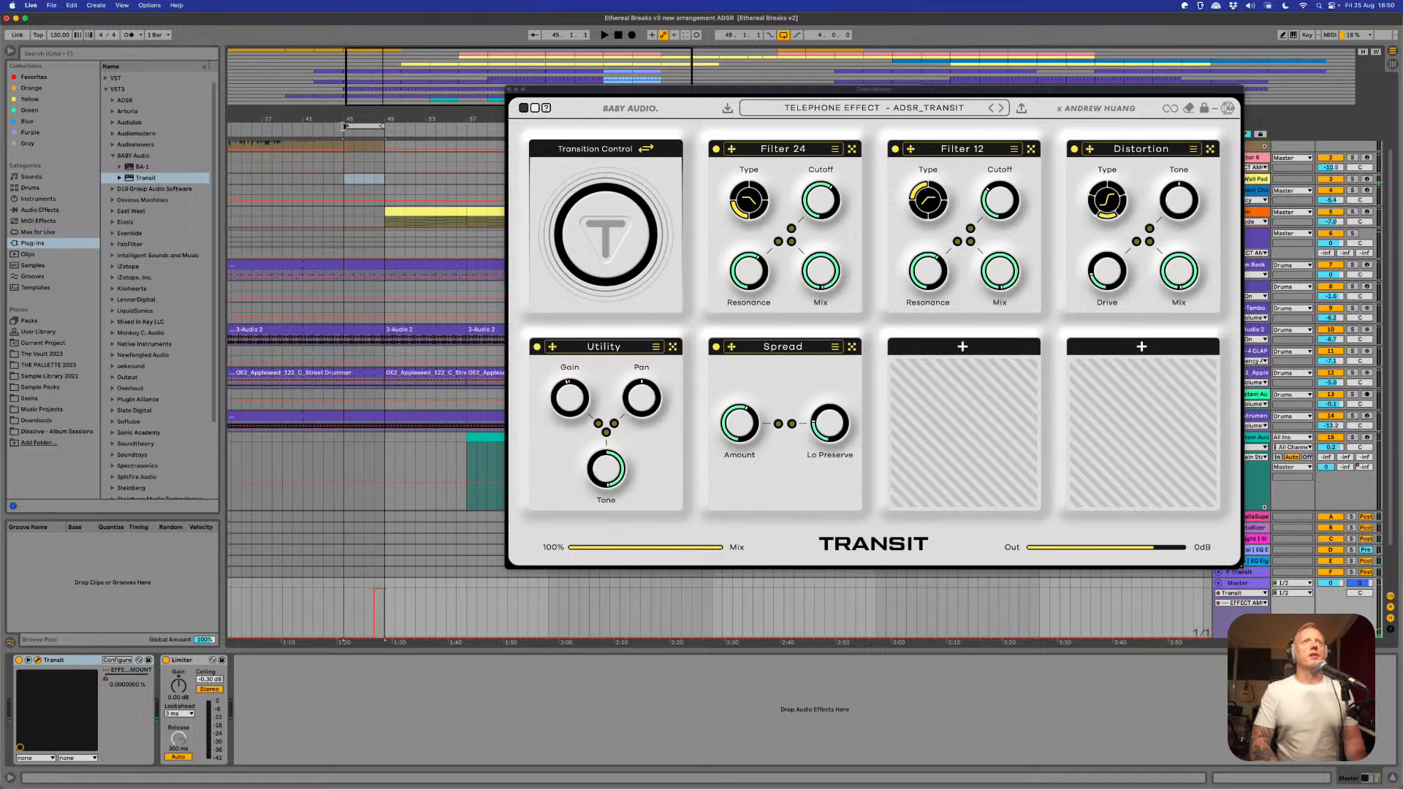
key(space)
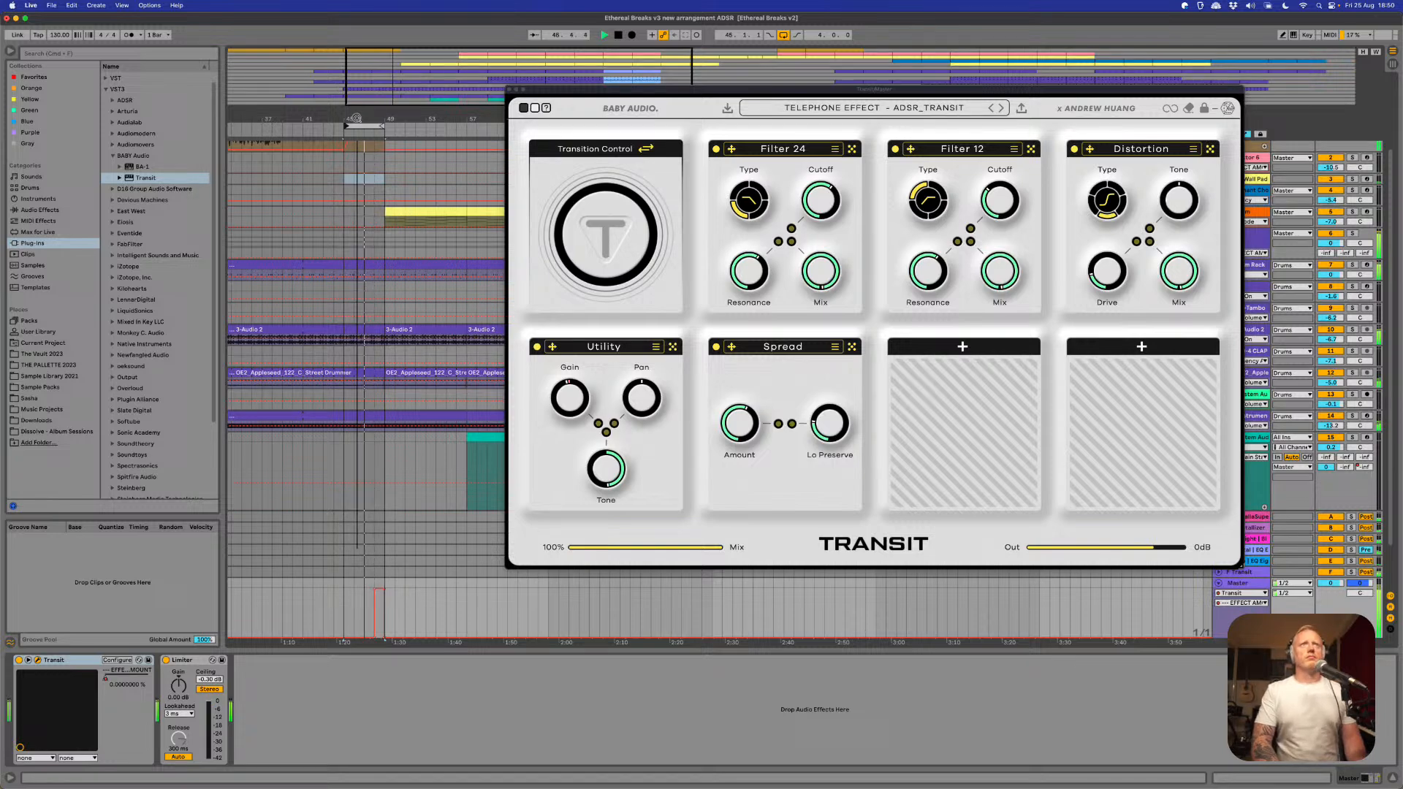
drag(357, 111, 376, 215)
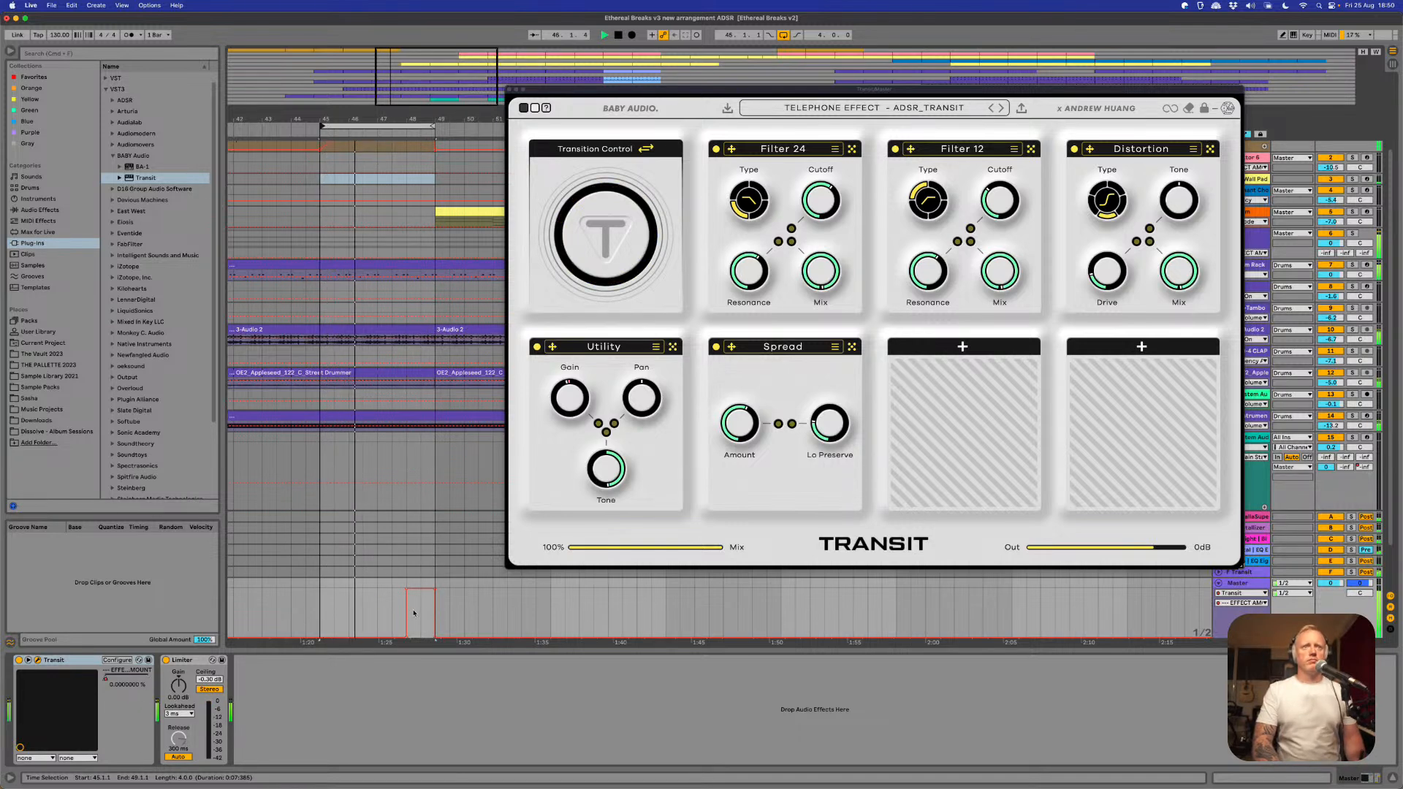
key(b)
drag(418, 608, 426, 663)
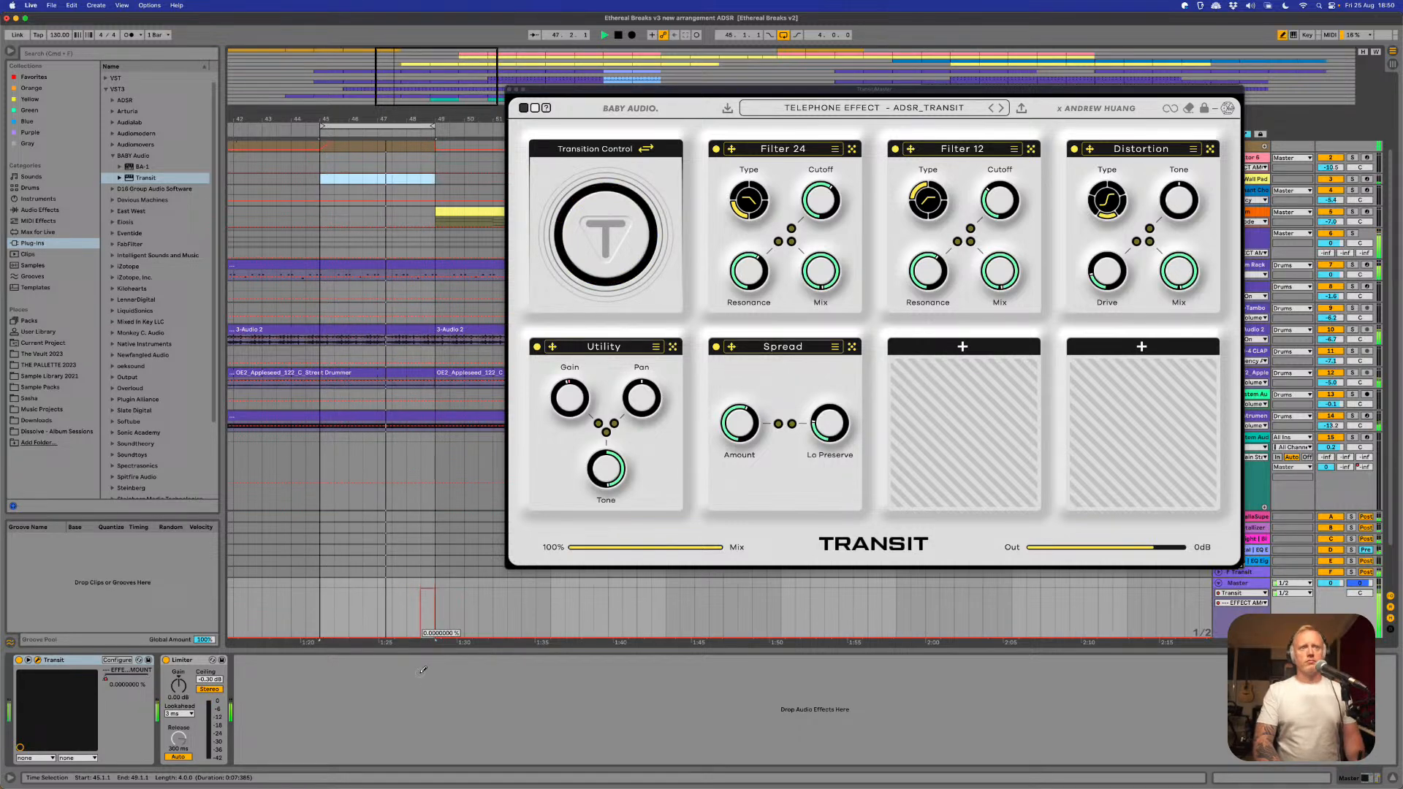
click(423, 590)
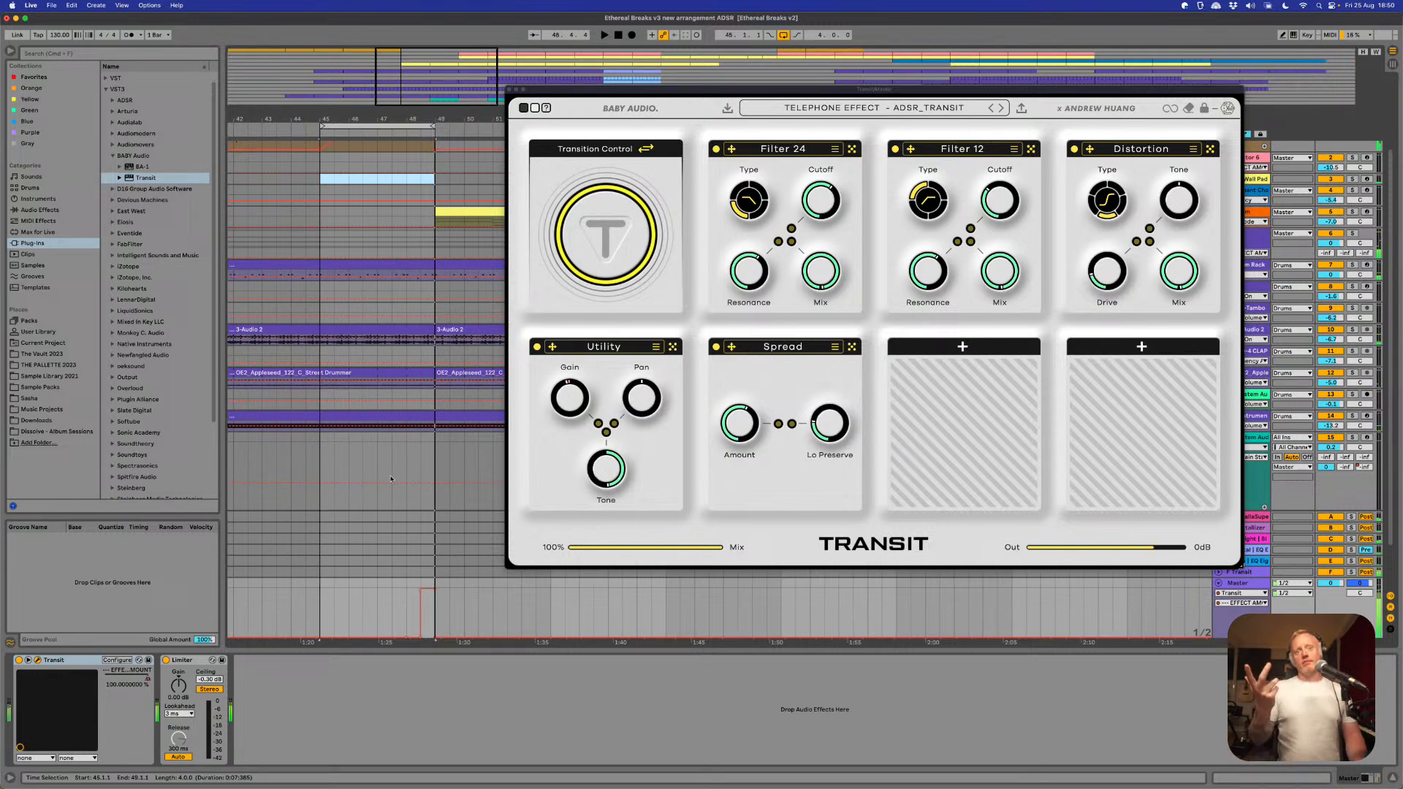
- Place the playback start at bar 47 and load the Fatter Drums - ADSR_Transit user preset in the Master's Transit
click(377, 480)
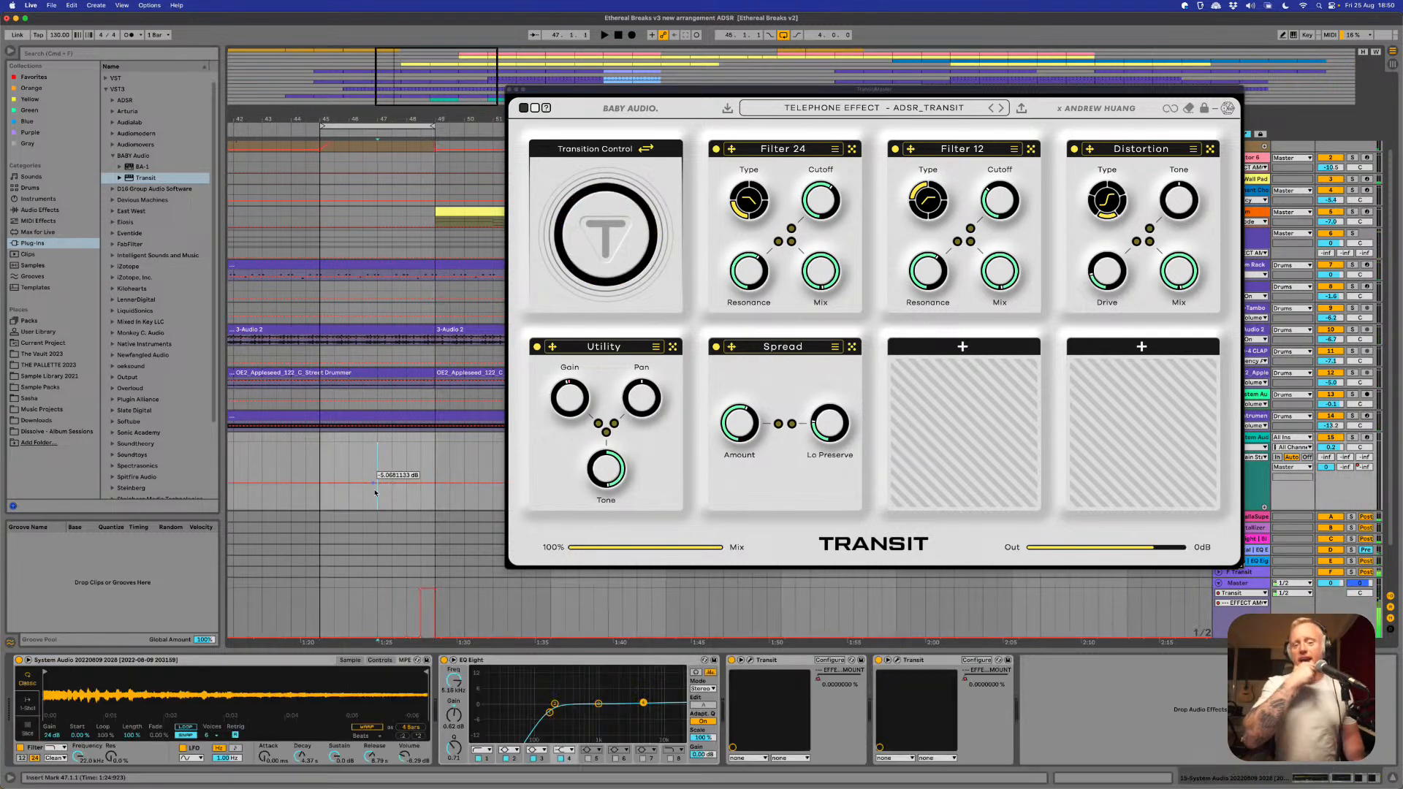
click(381, 415)
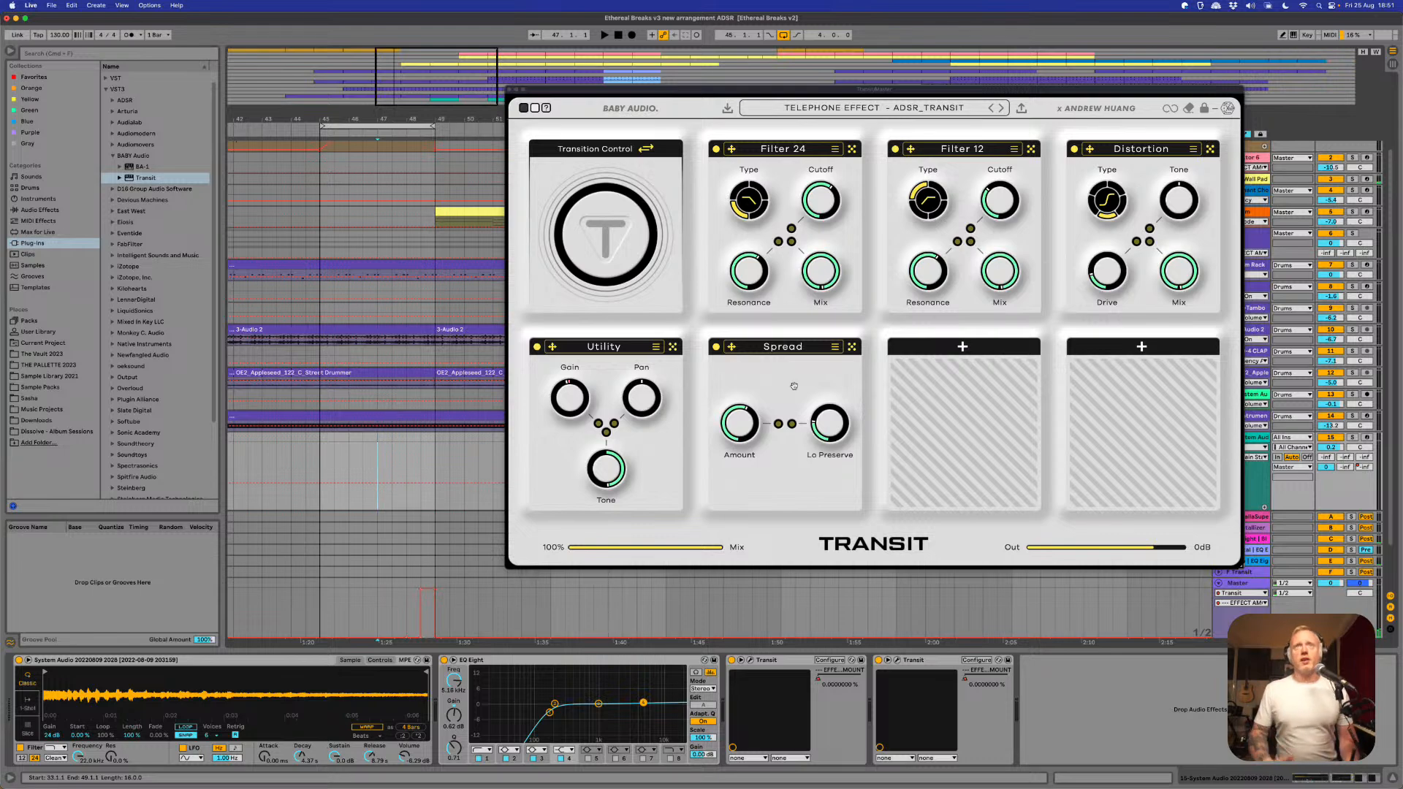
click(823, 123)
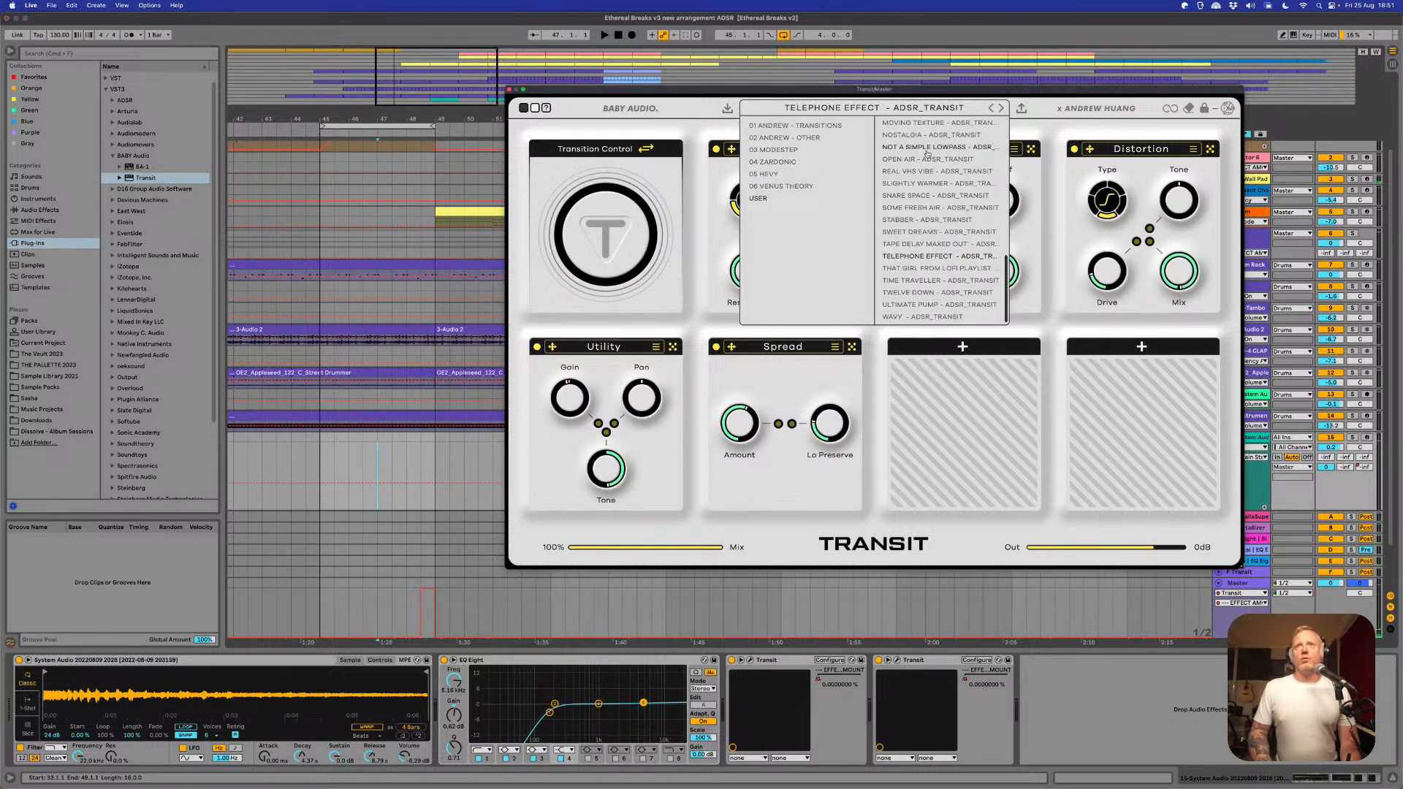
scroll(927, 153, up, 10)
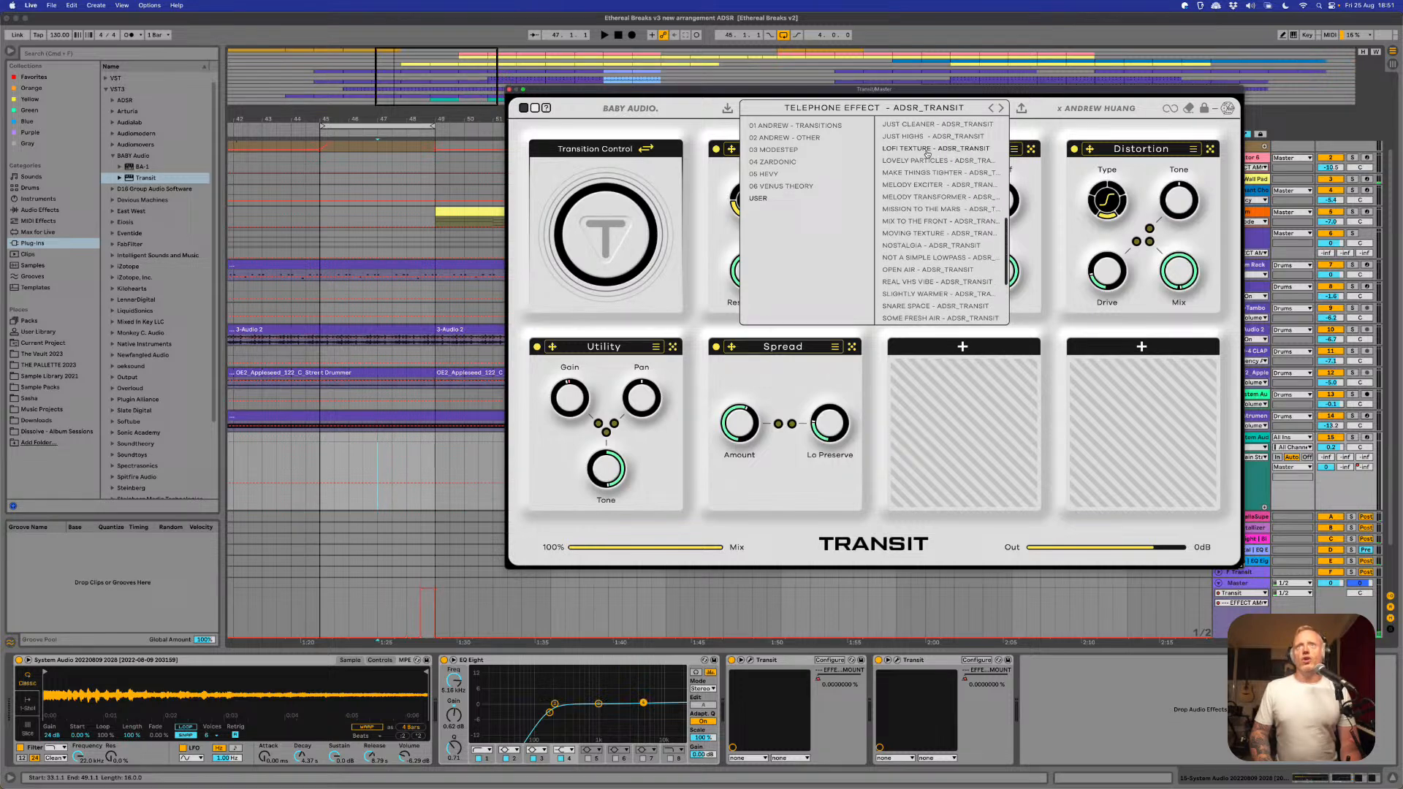
scroll(927, 154, up, 3)
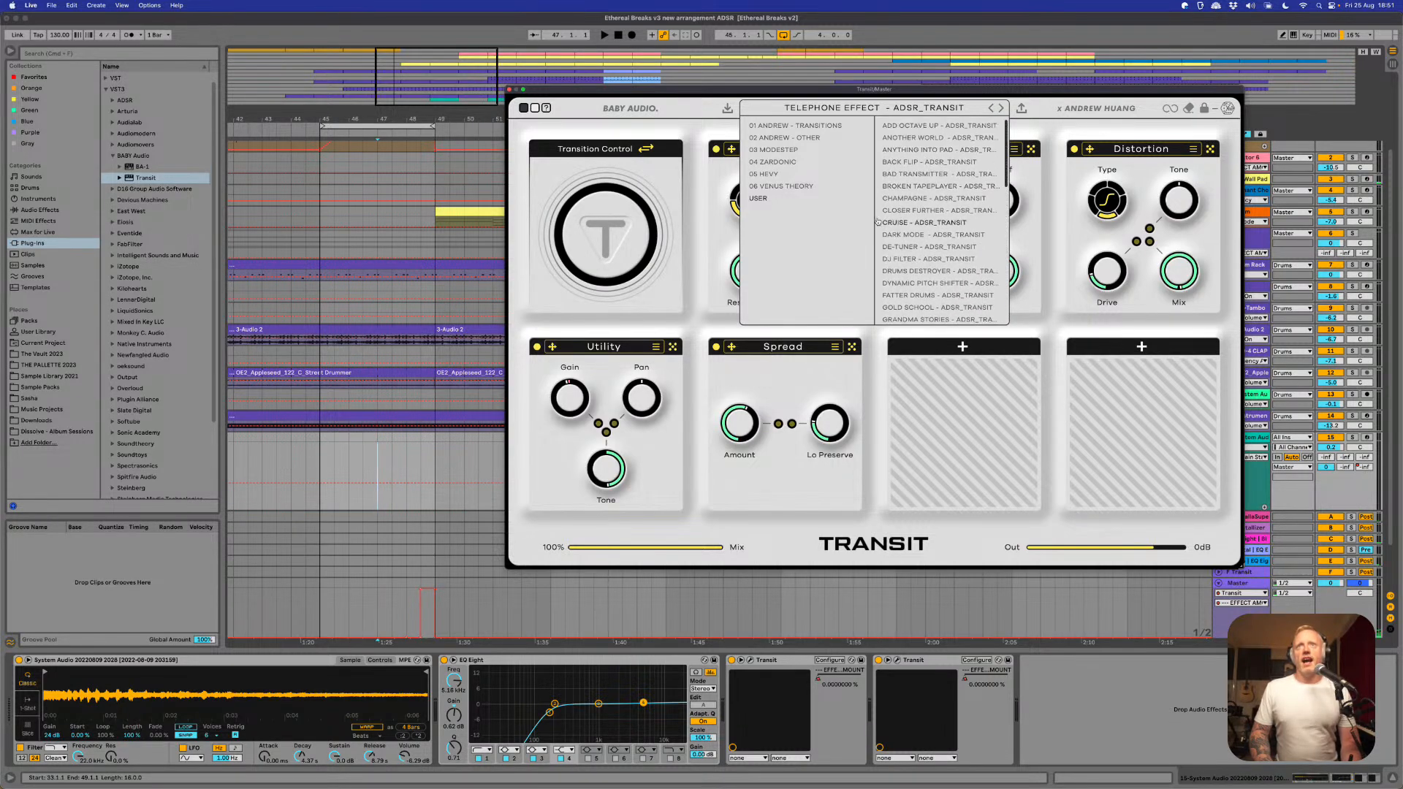
scroll(939, 167, down, 3)
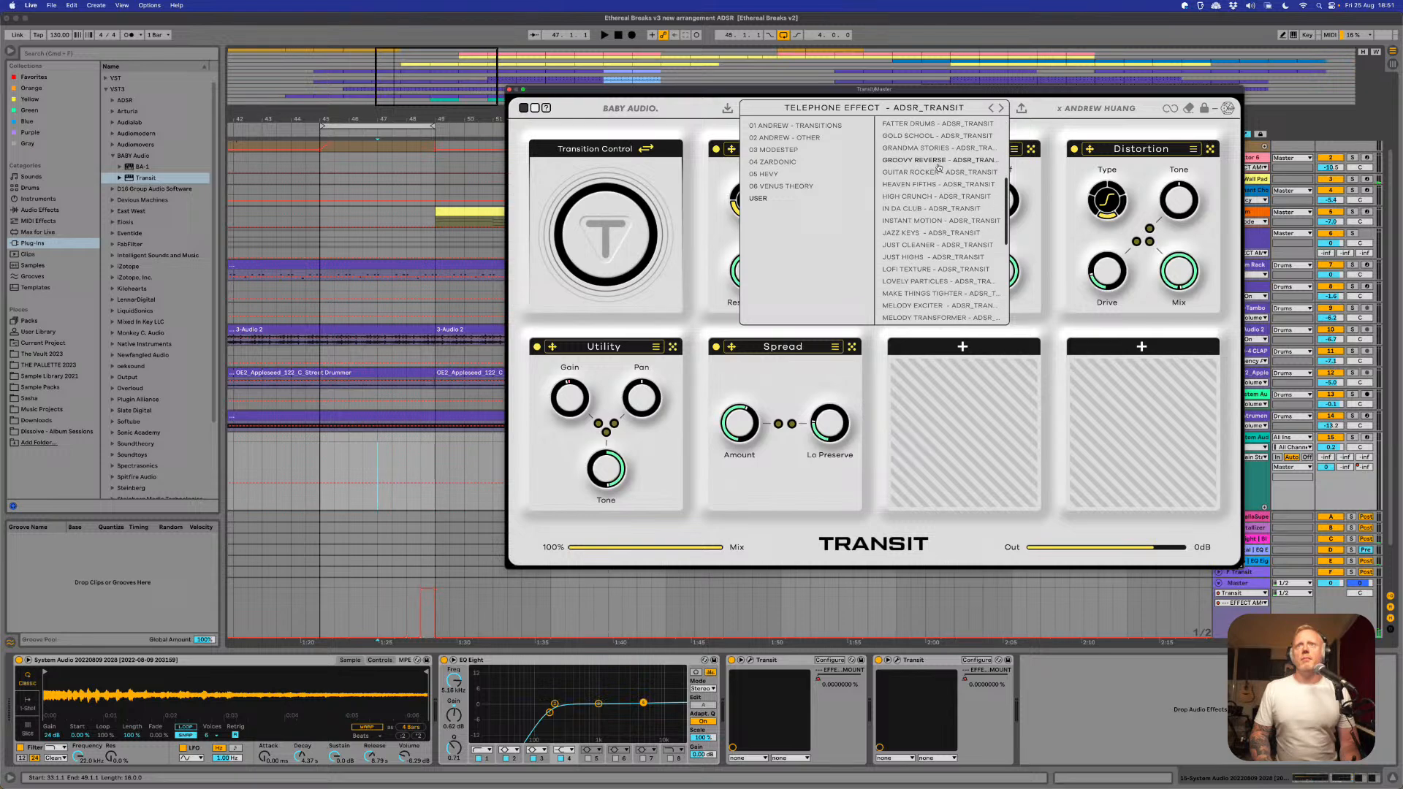
scroll(939, 167, down, 3)
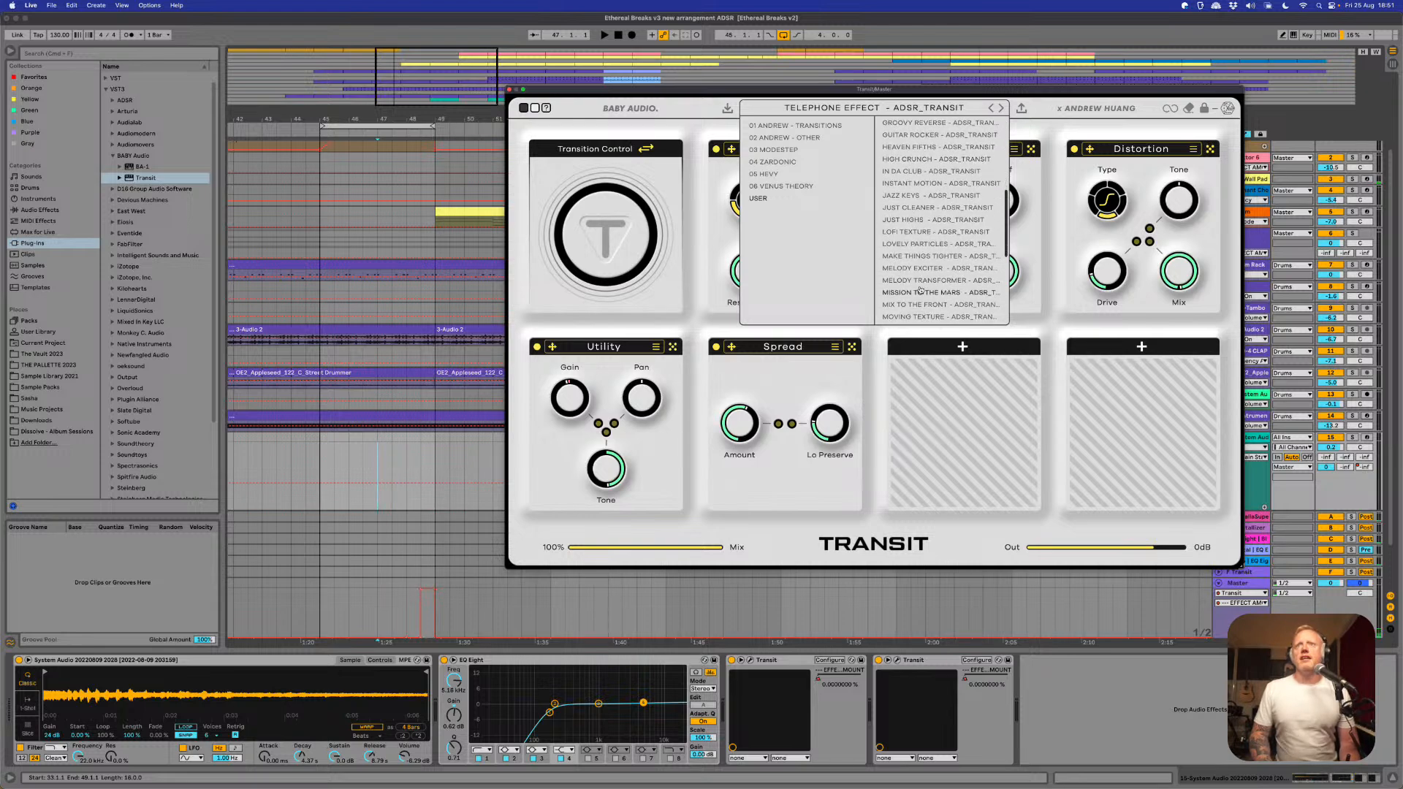
scroll(920, 291, down, 1)
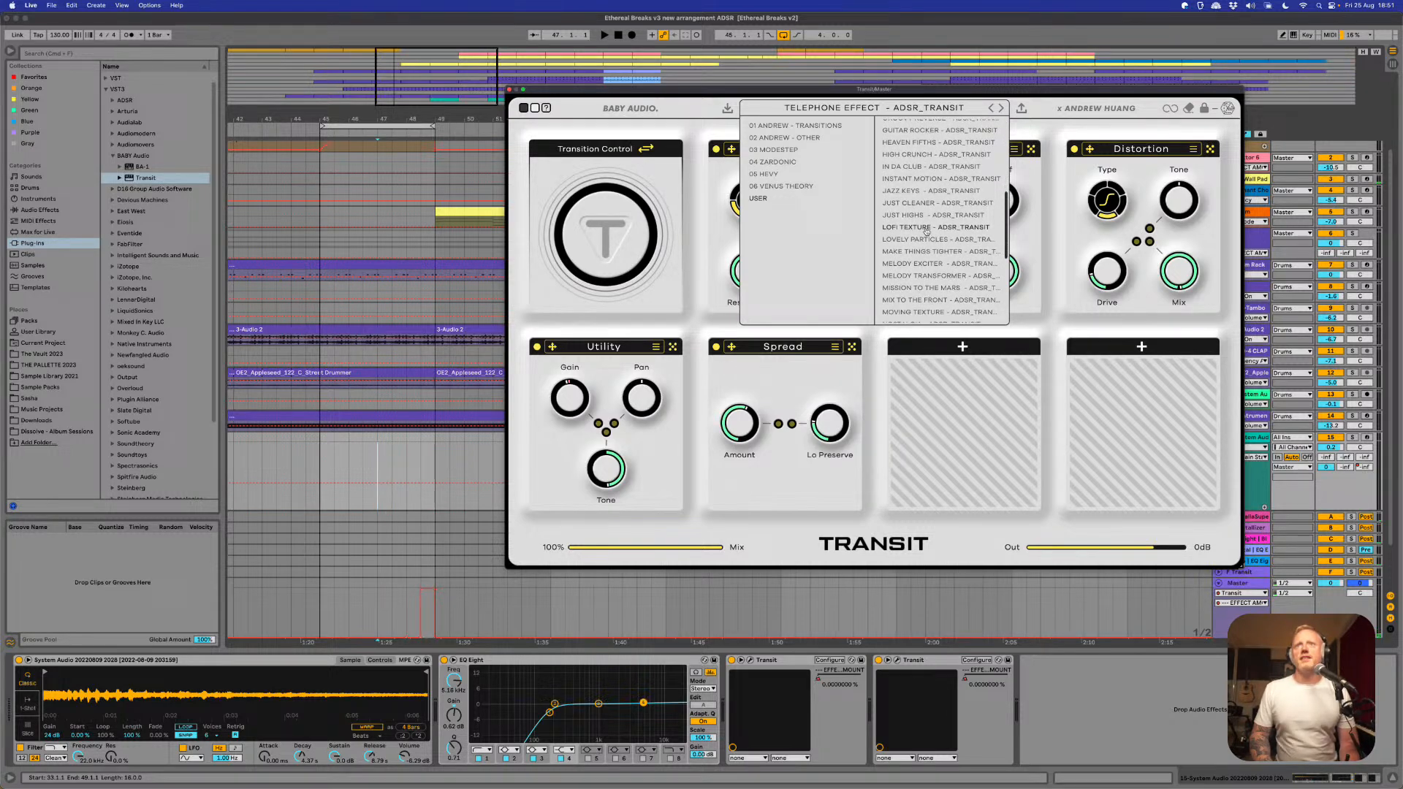
scroll(925, 277, up, 5)
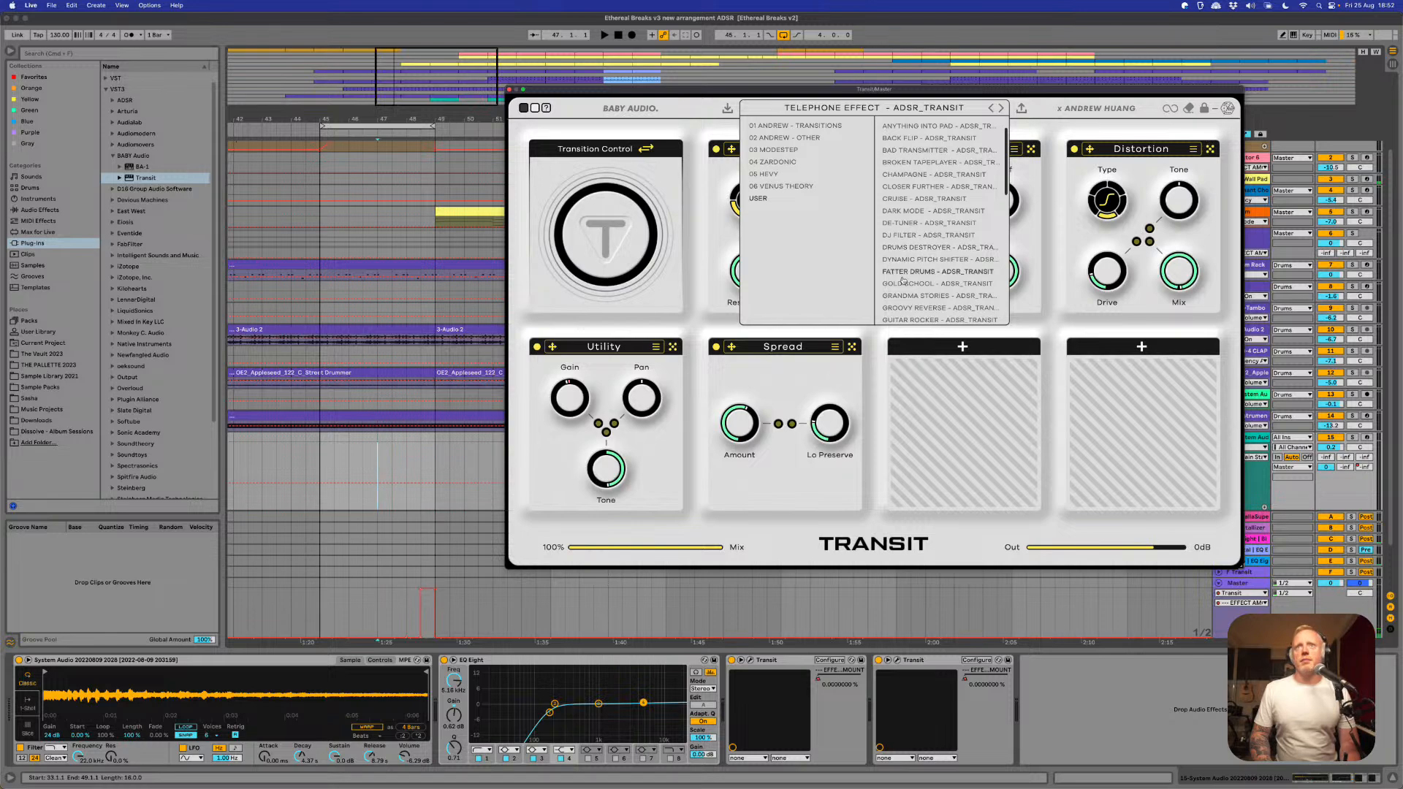
click(902, 273)
click(659, 324)
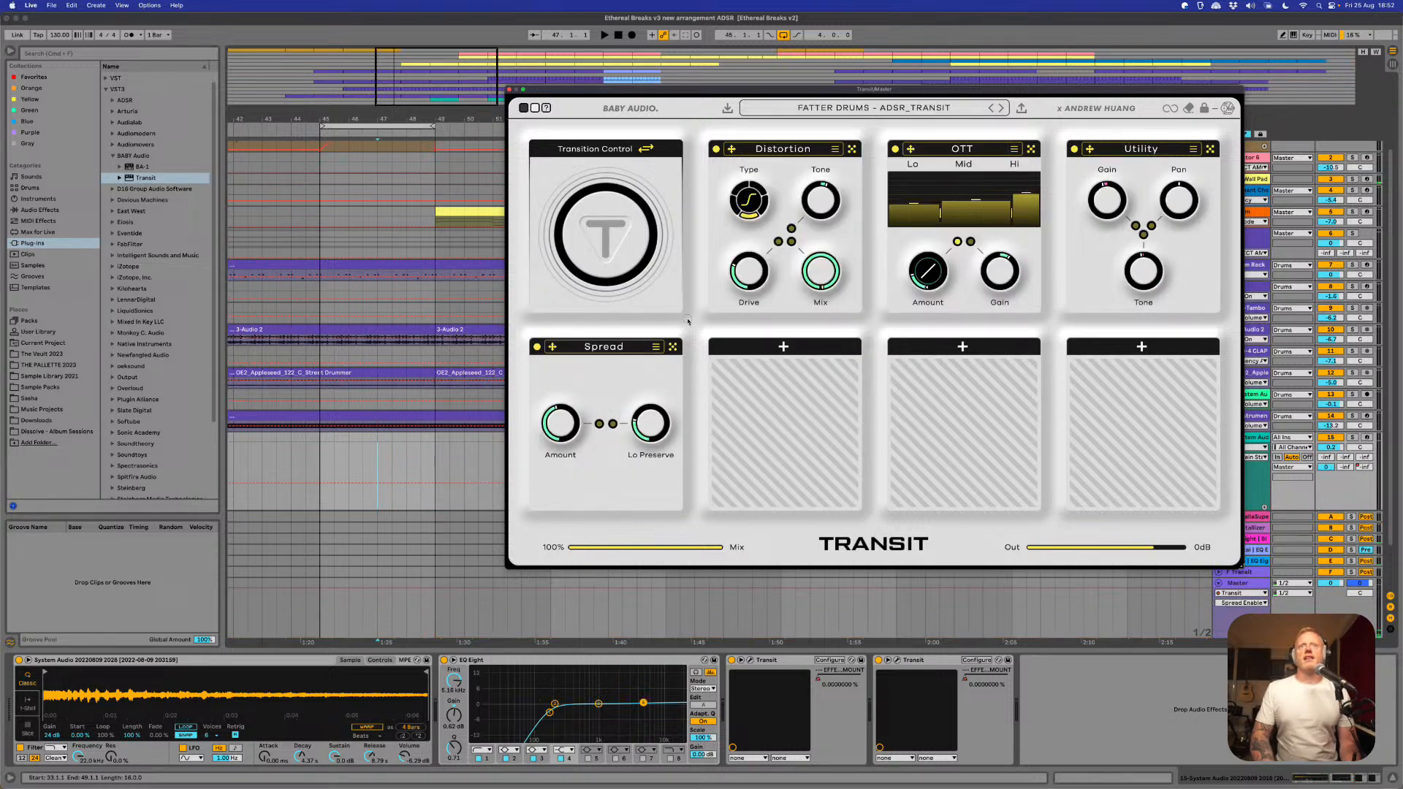
- Play the loop to audition the Fatter Drums preset with its Transition Control, and stop playback
key(space)
mouse_move(611, 249)
mouse_down()
mouse_move(600, 222)
mouse_move(608, 250)
mouse_up()
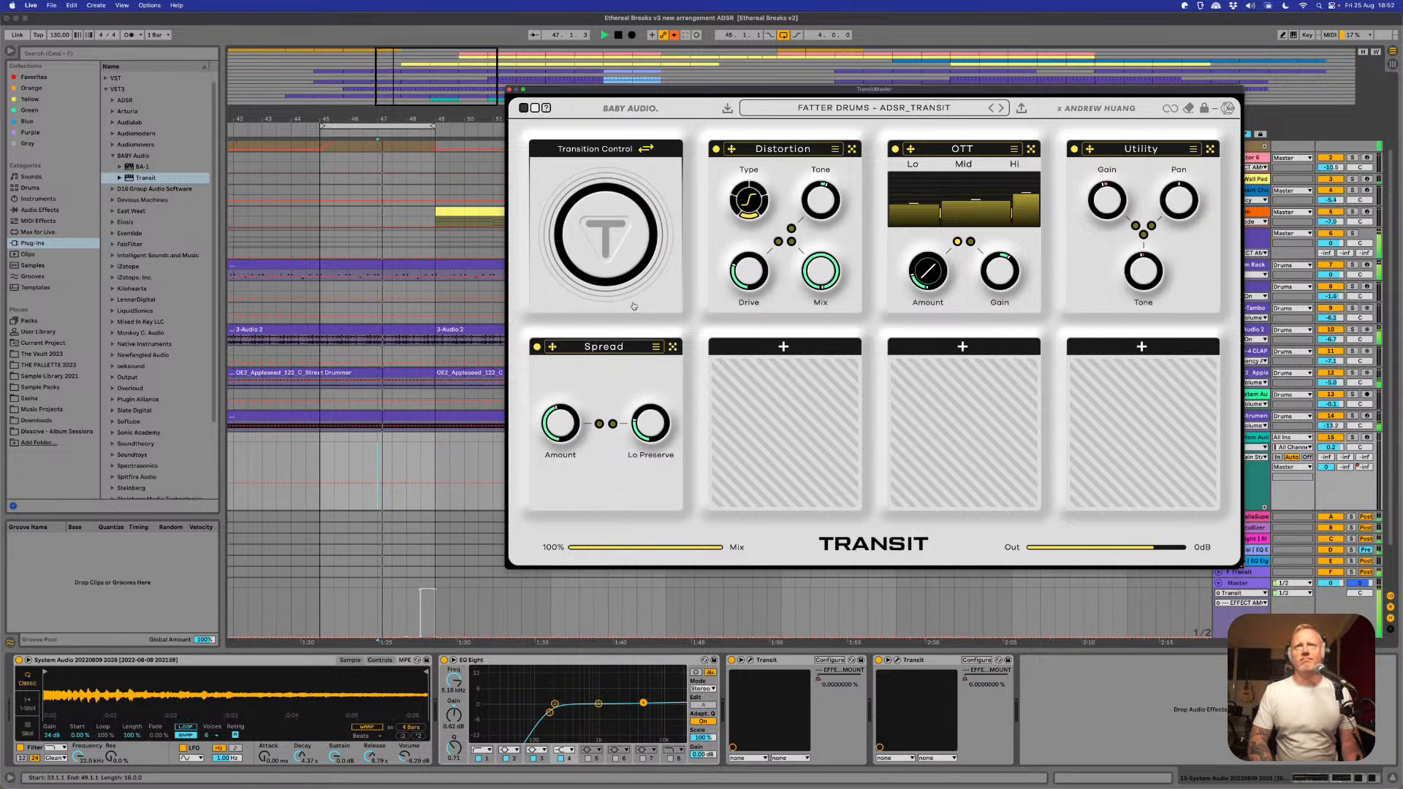
key(space)
- Load the Drums Destroyer - ADSR_Transit preset and audition it by sweeping the Transition Control up and back to zero during playback
click(976, 109)
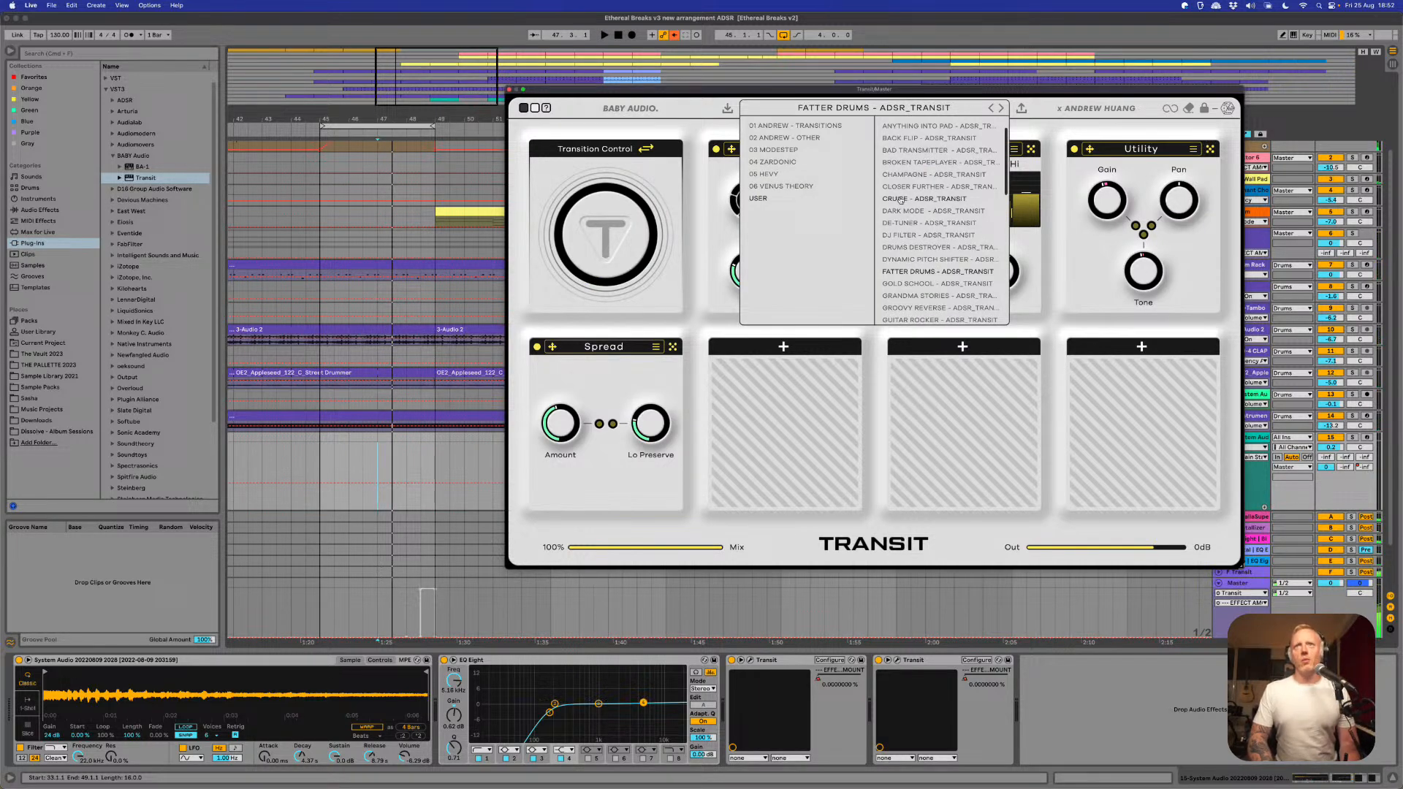
click(918, 247)
key(space)
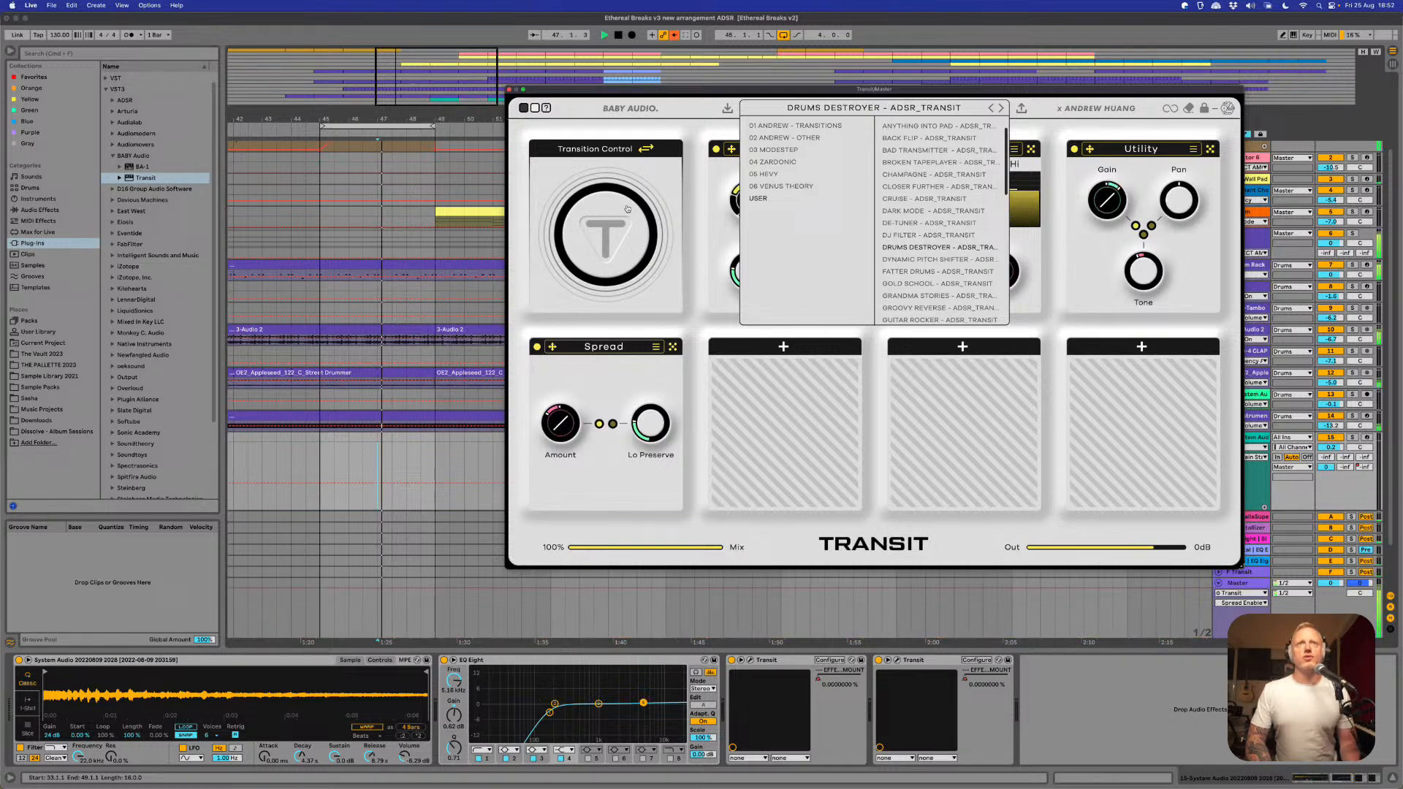
drag(627, 209, 615, 179)
drag(617, 214, 630, 331)
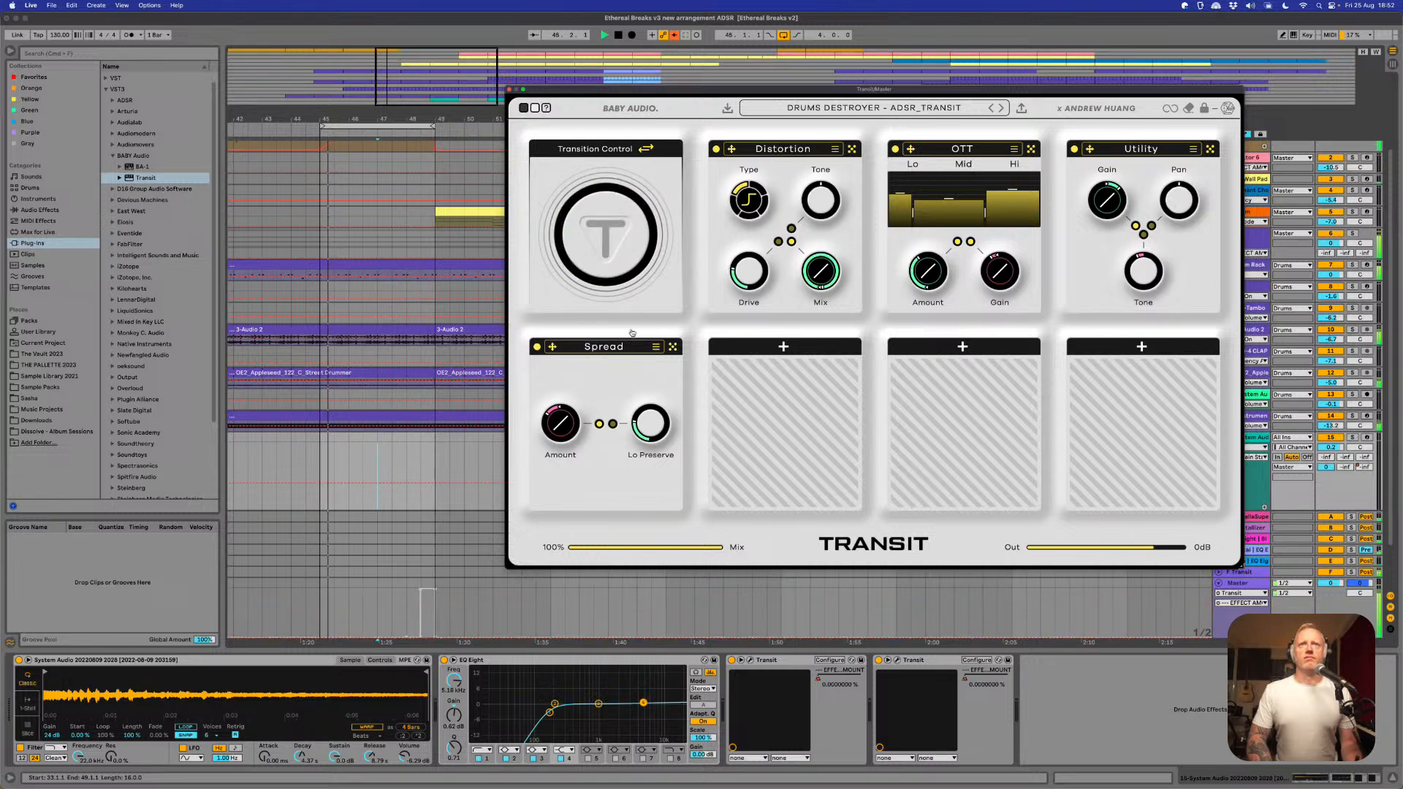
key(space)
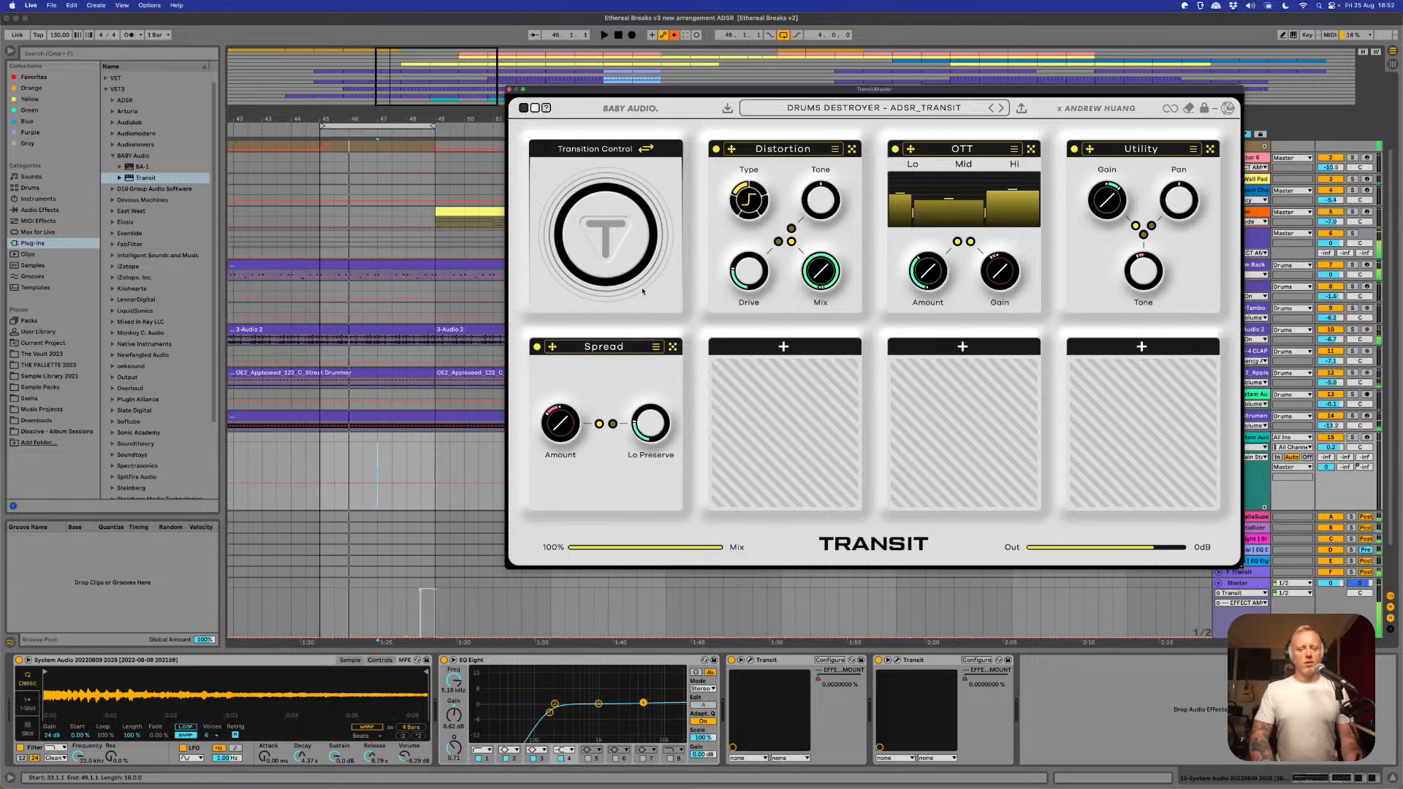
- Load the Make Things Tighter - ADSR_Transit preset, play the loop to audition it, and stop playback
click(871, 108)
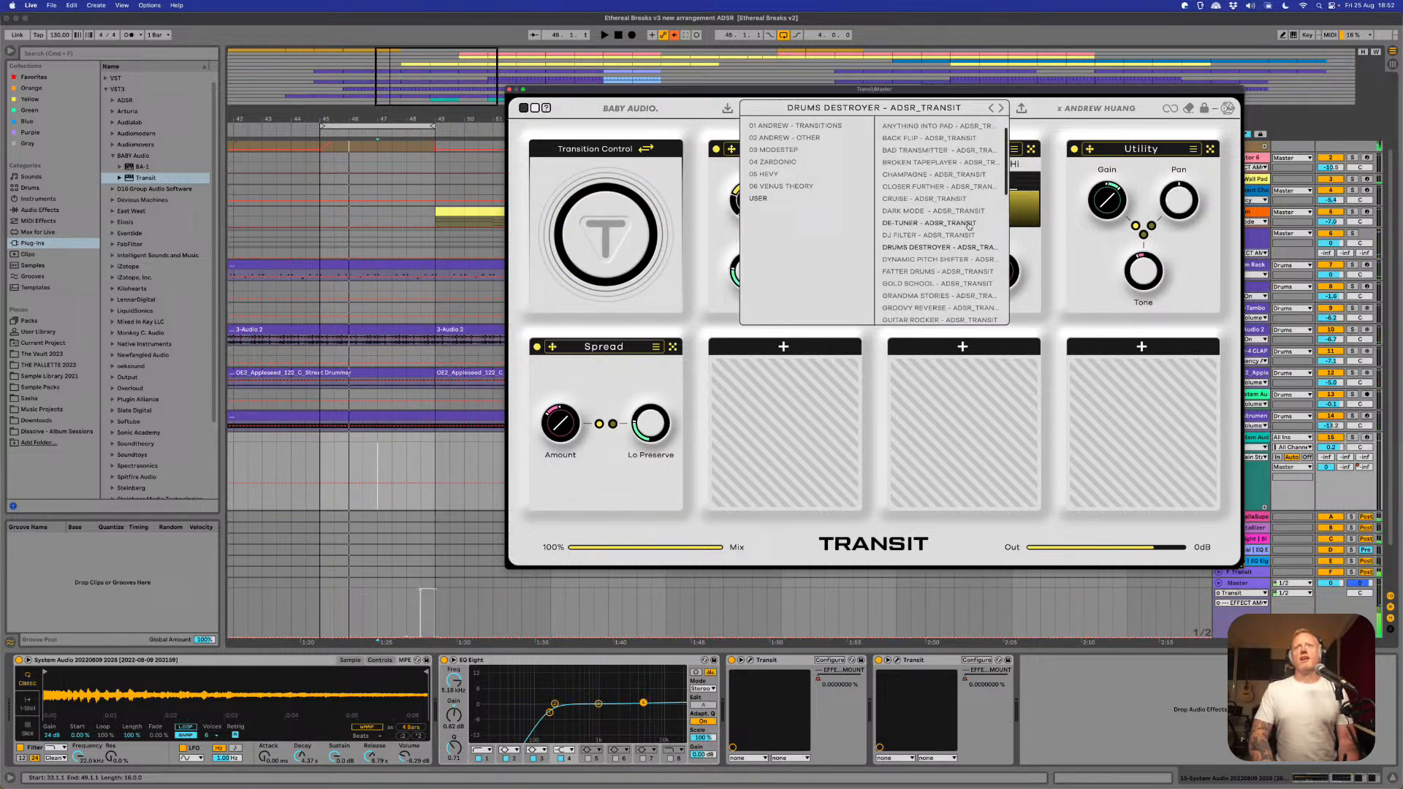
scroll(950, 219, down, 5)
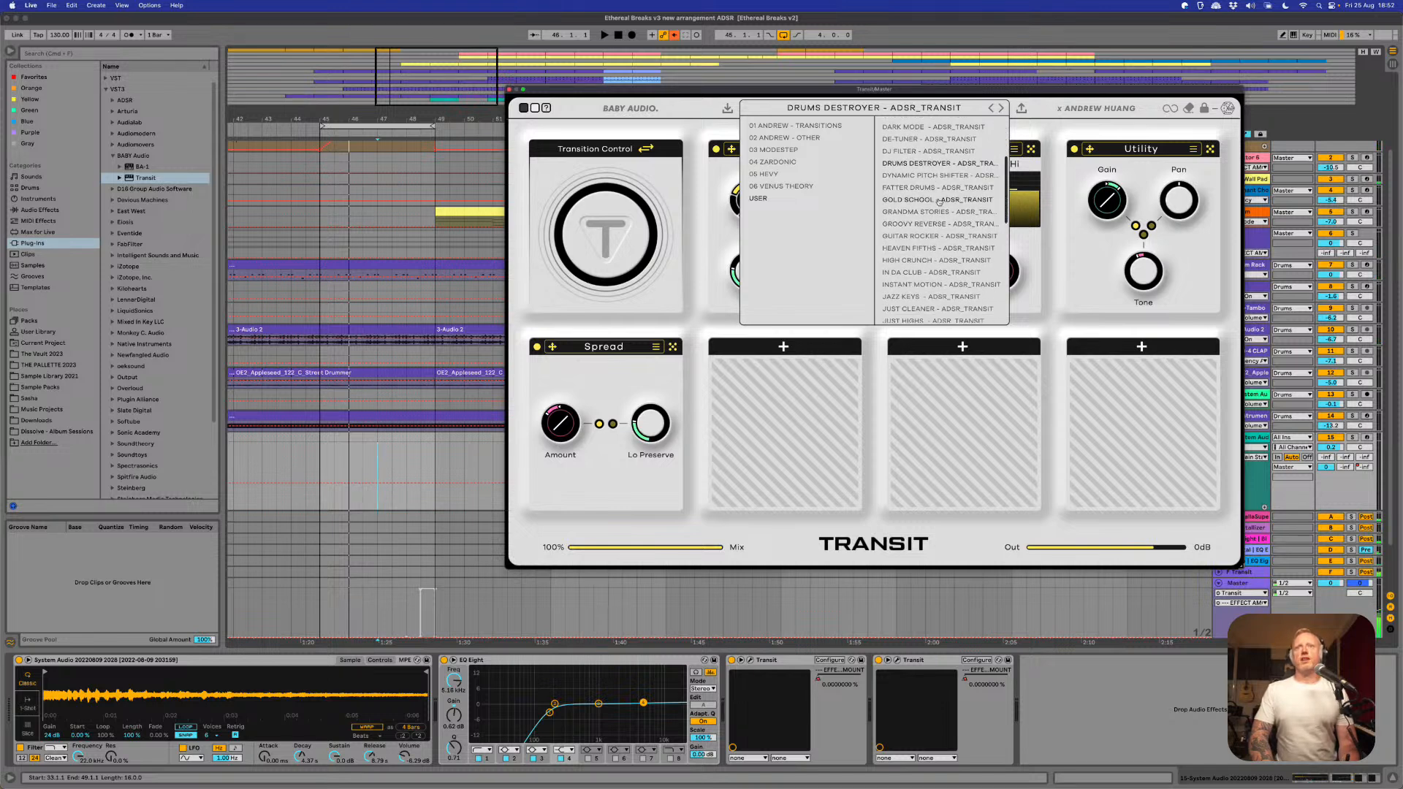
scroll(939, 204, down, 3)
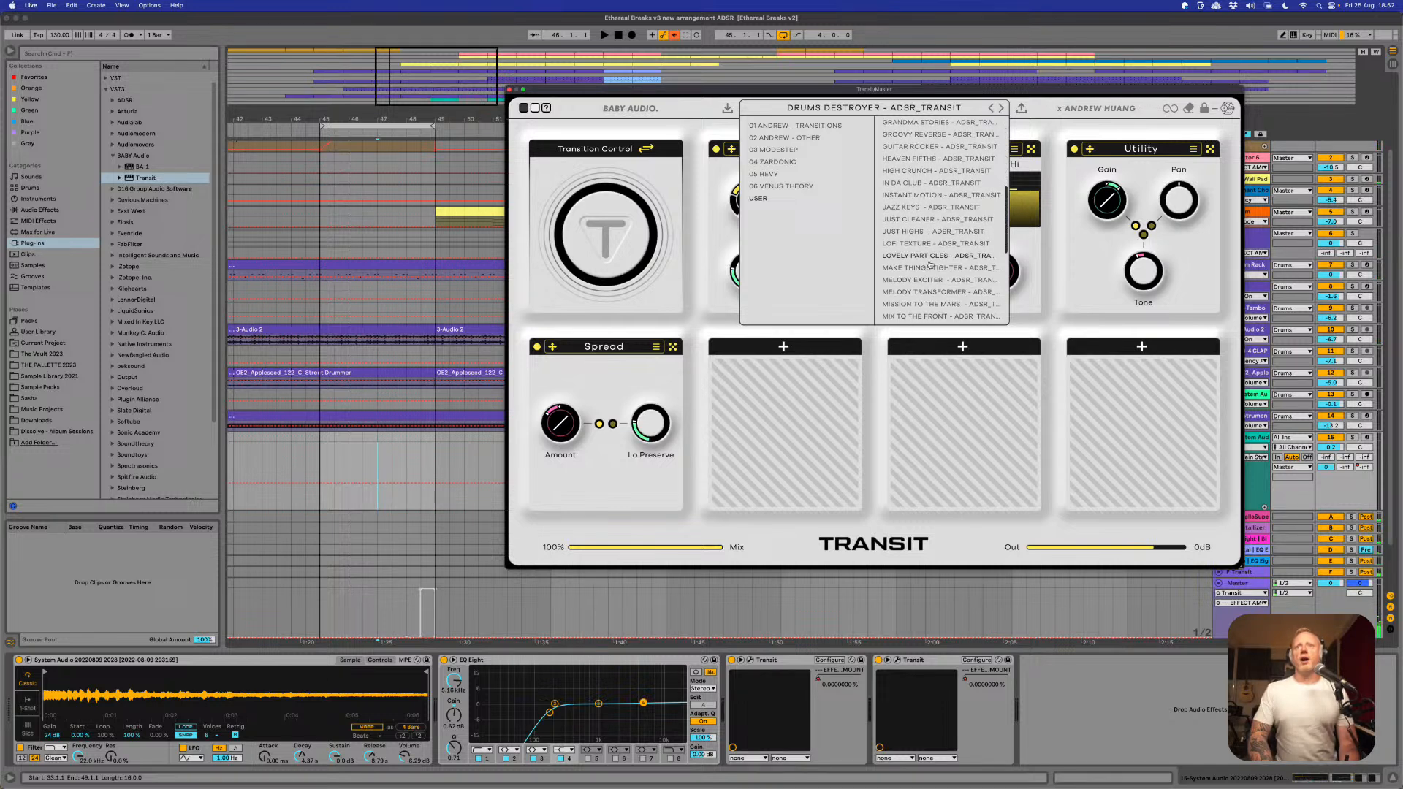
click(930, 269)
key(space)
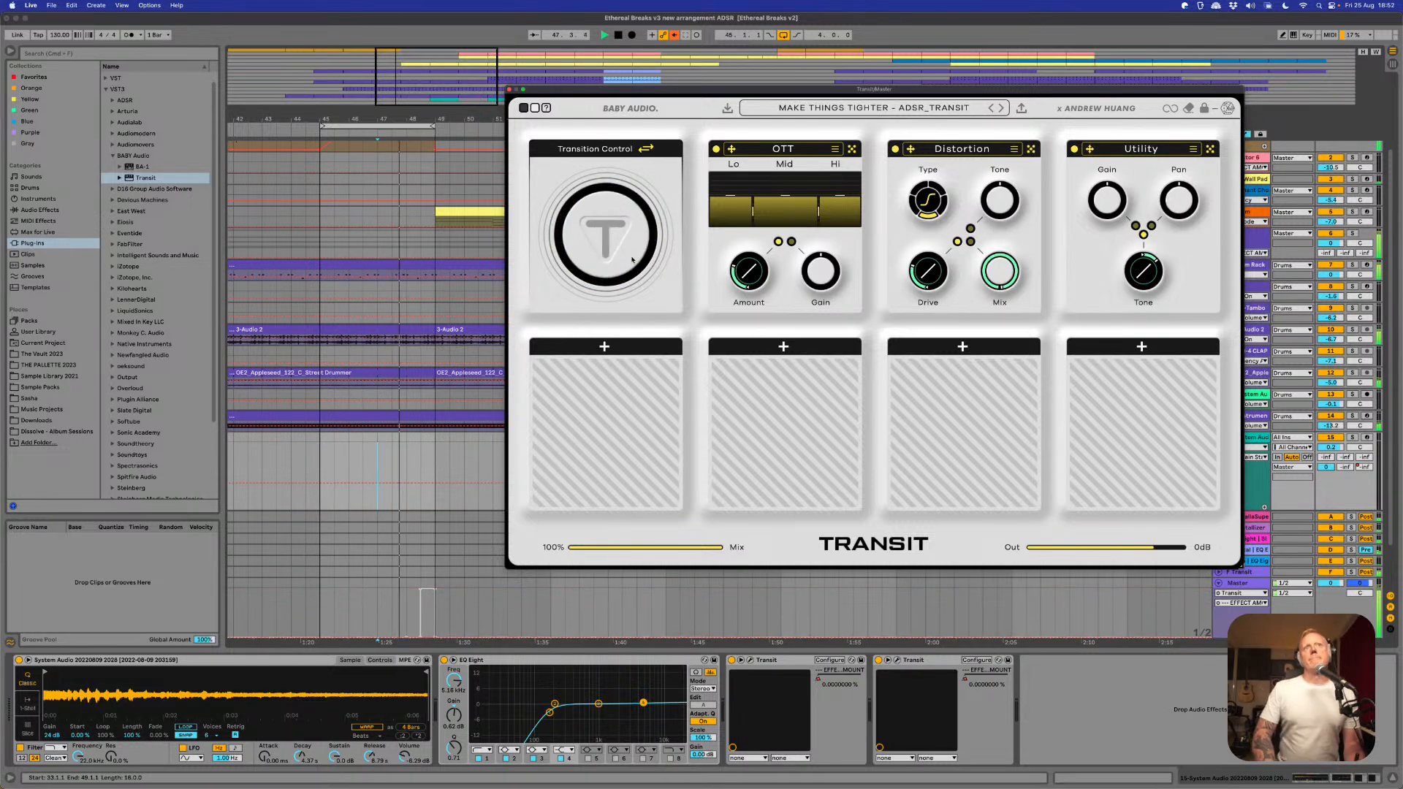
key(space)
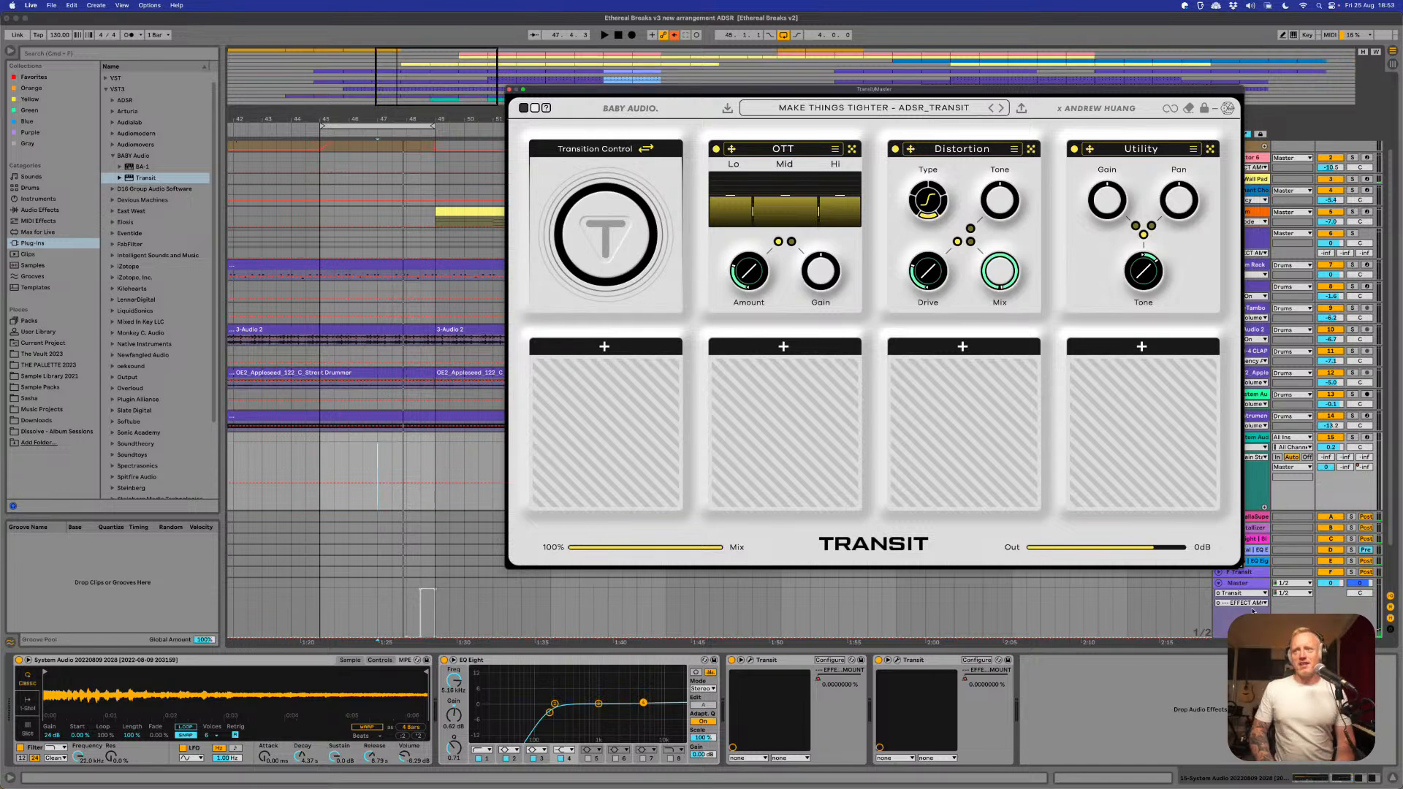
- Select the Master, close its Transit window, and clear the effect amount automation from 48.1.1 to 49.3.1
click(1249, 584)
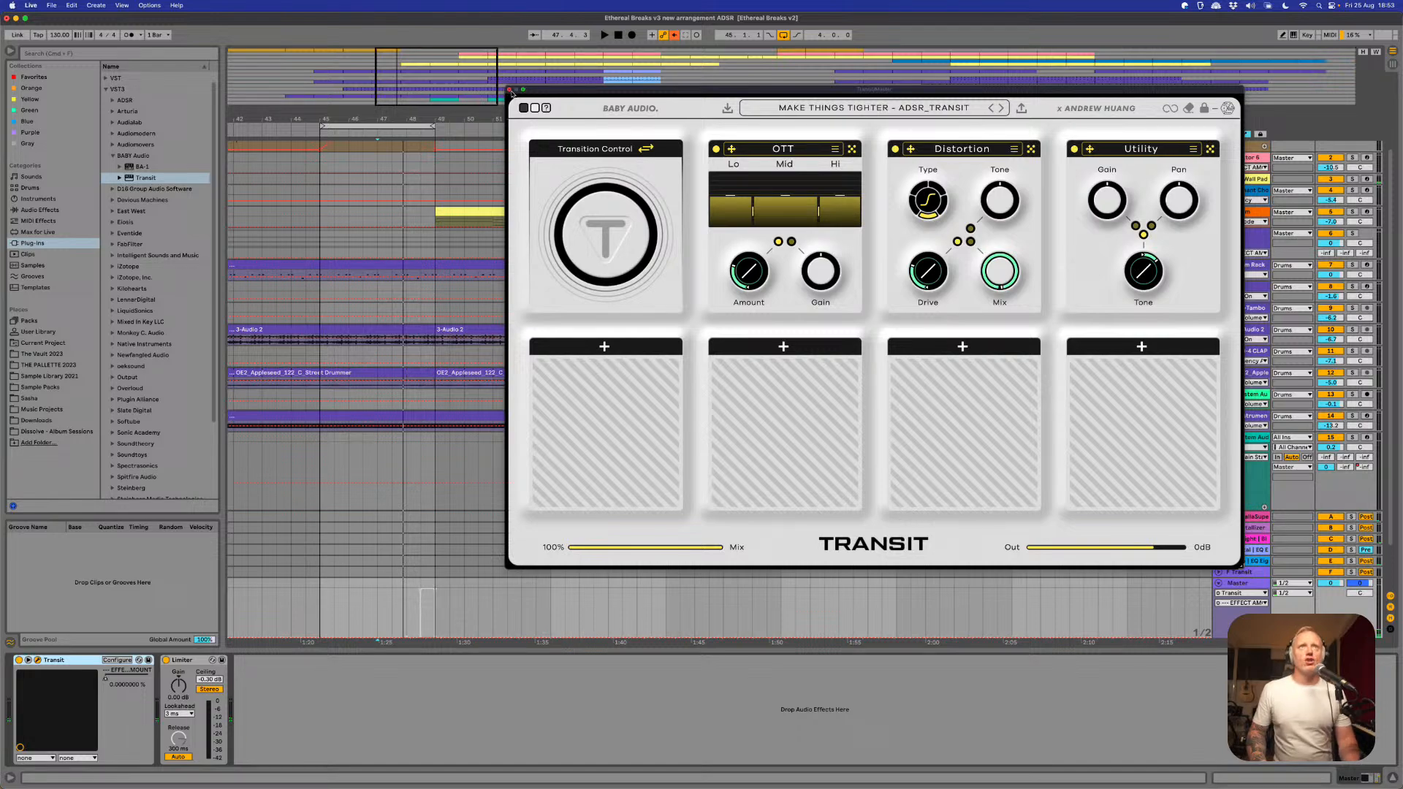
click(509, 90)
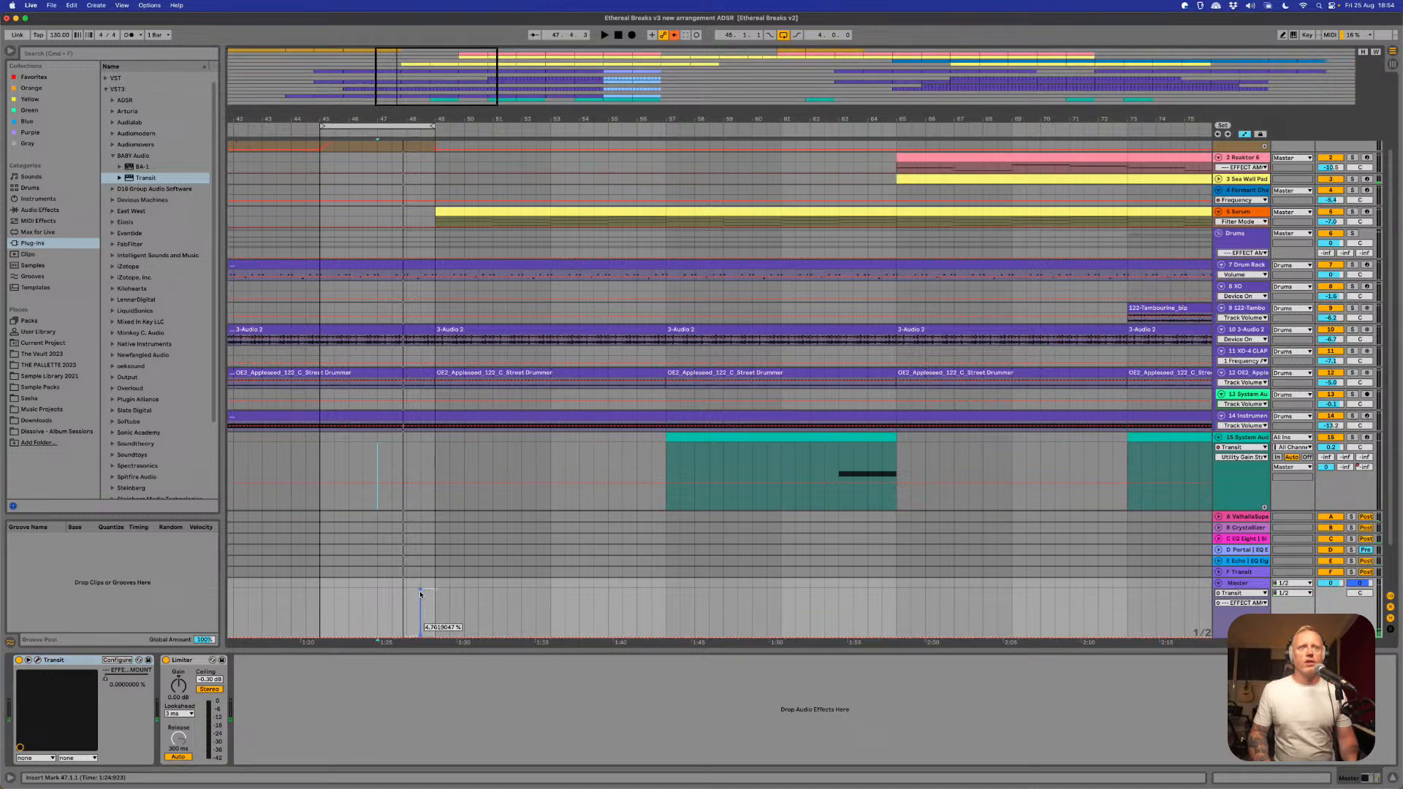
drag(413, 618, 439, 614)
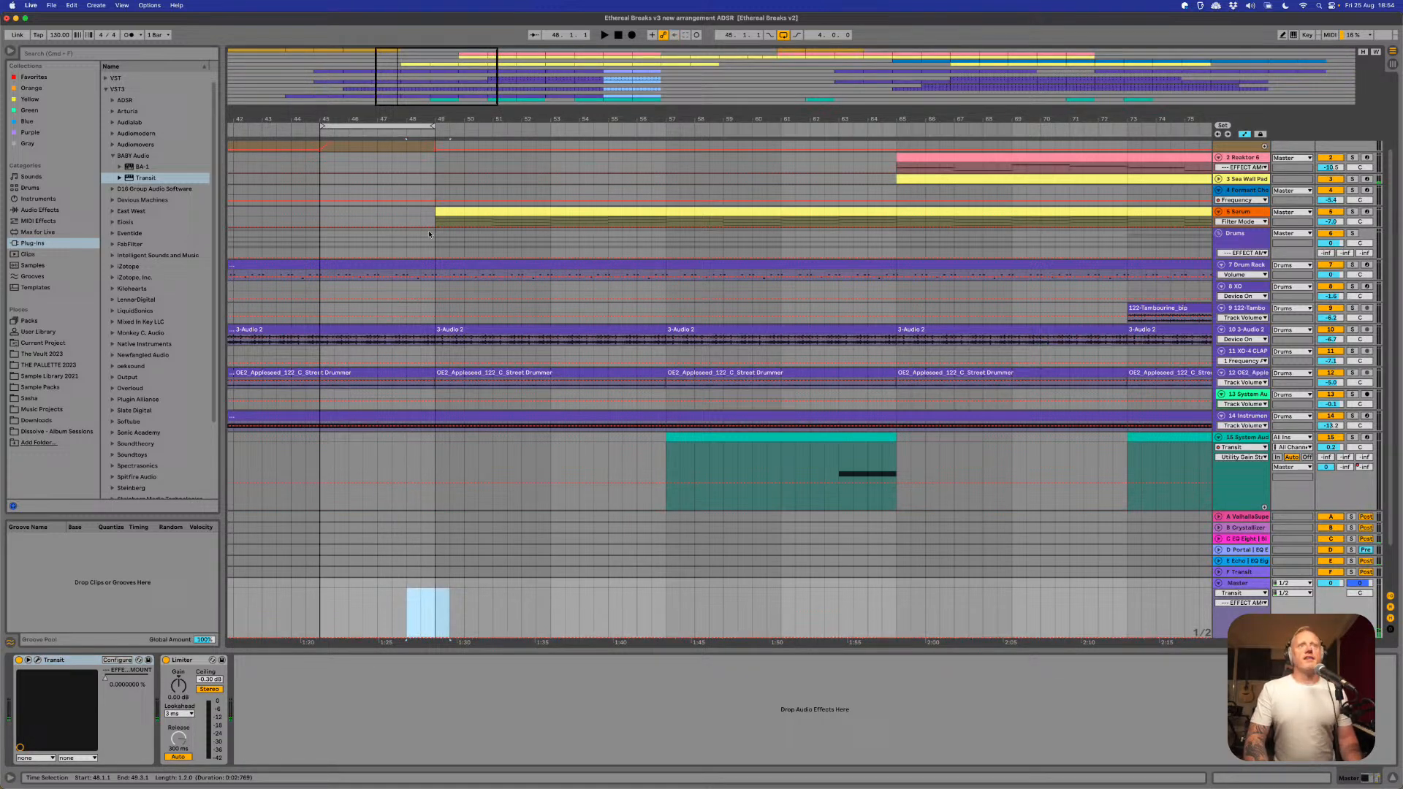
- Unfold the F Transit return track, solo it, and start playback of the loop
scroll(423, 339, up, 4)
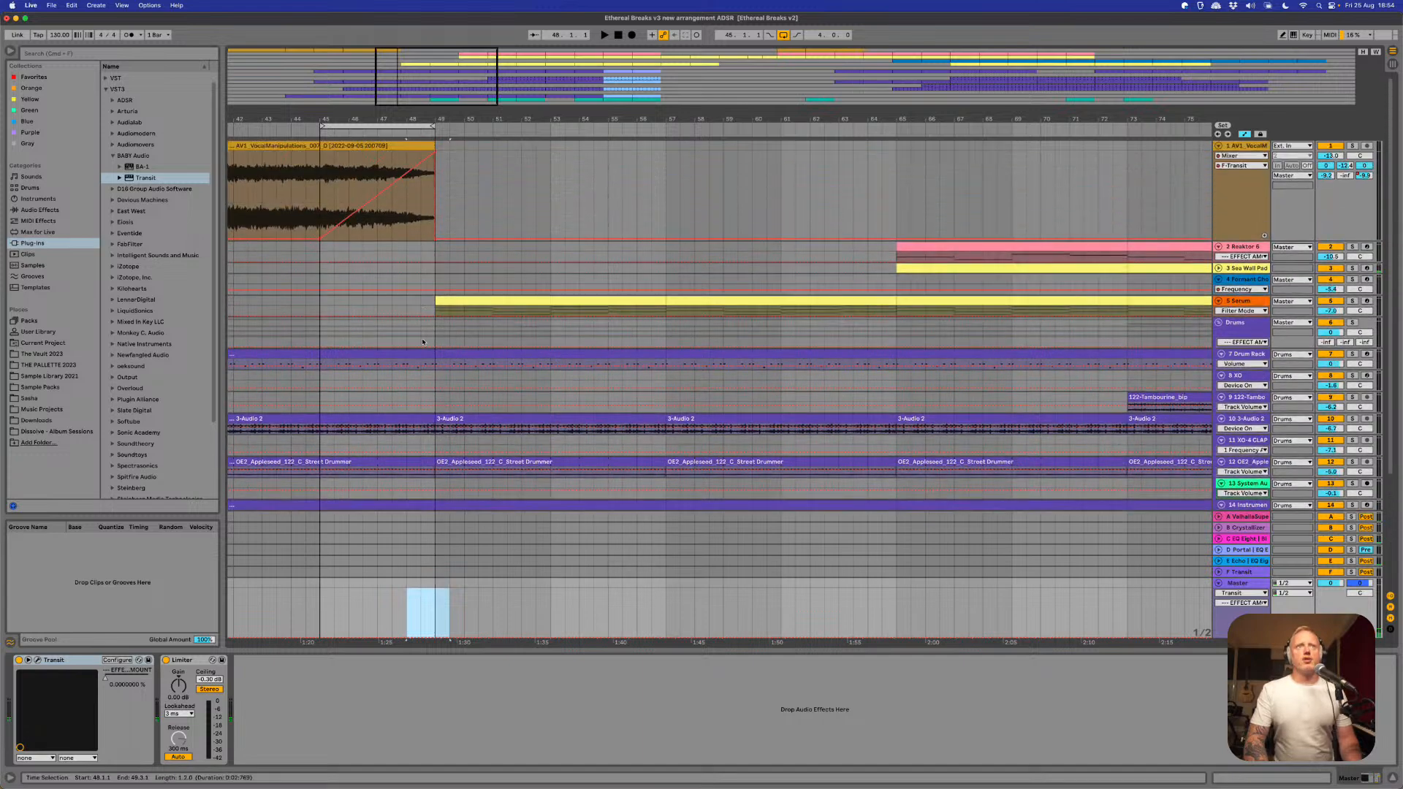
scroll(423, 341, down, 1)
scroll(422, 342, down, 4)
scroll(418, 234, up, 3)
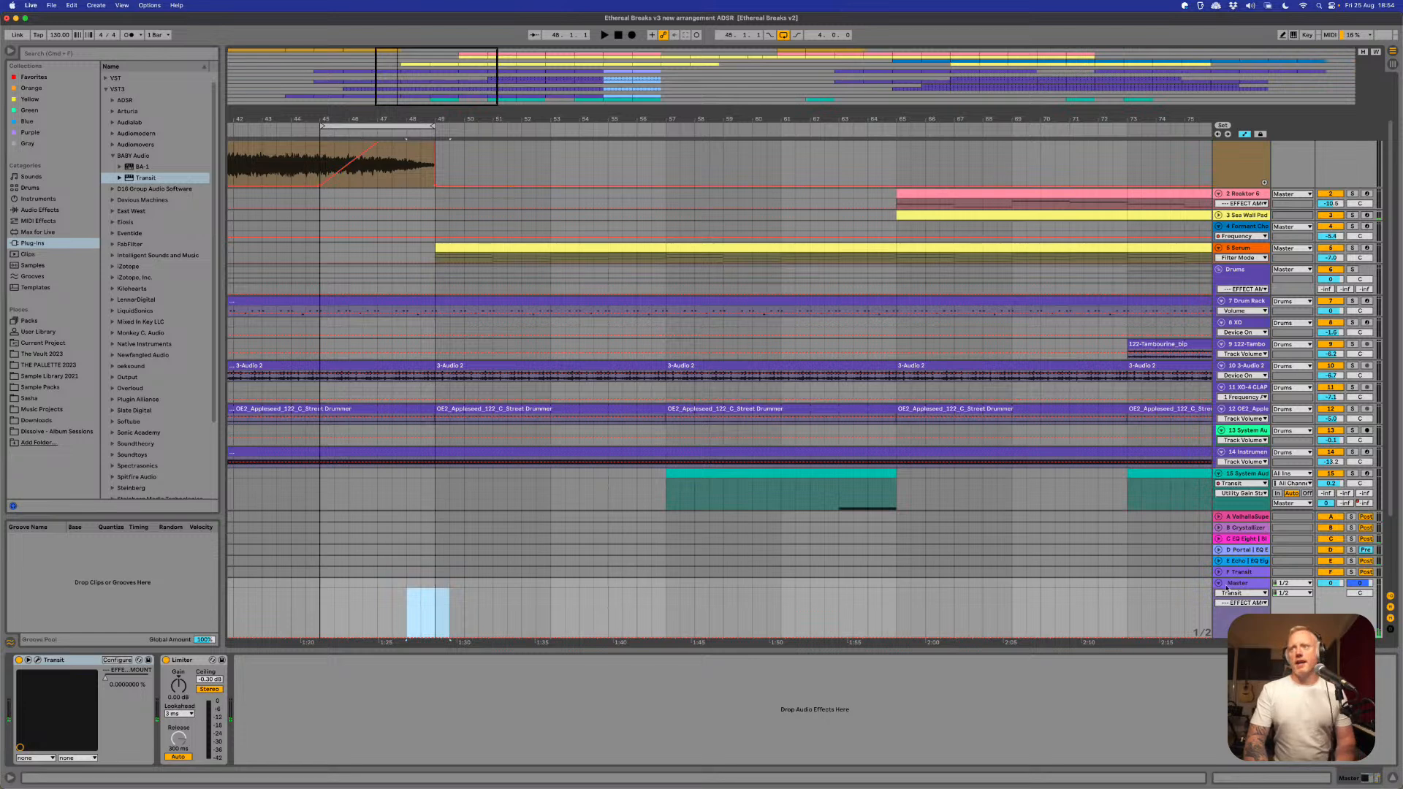
click(1218, 573)
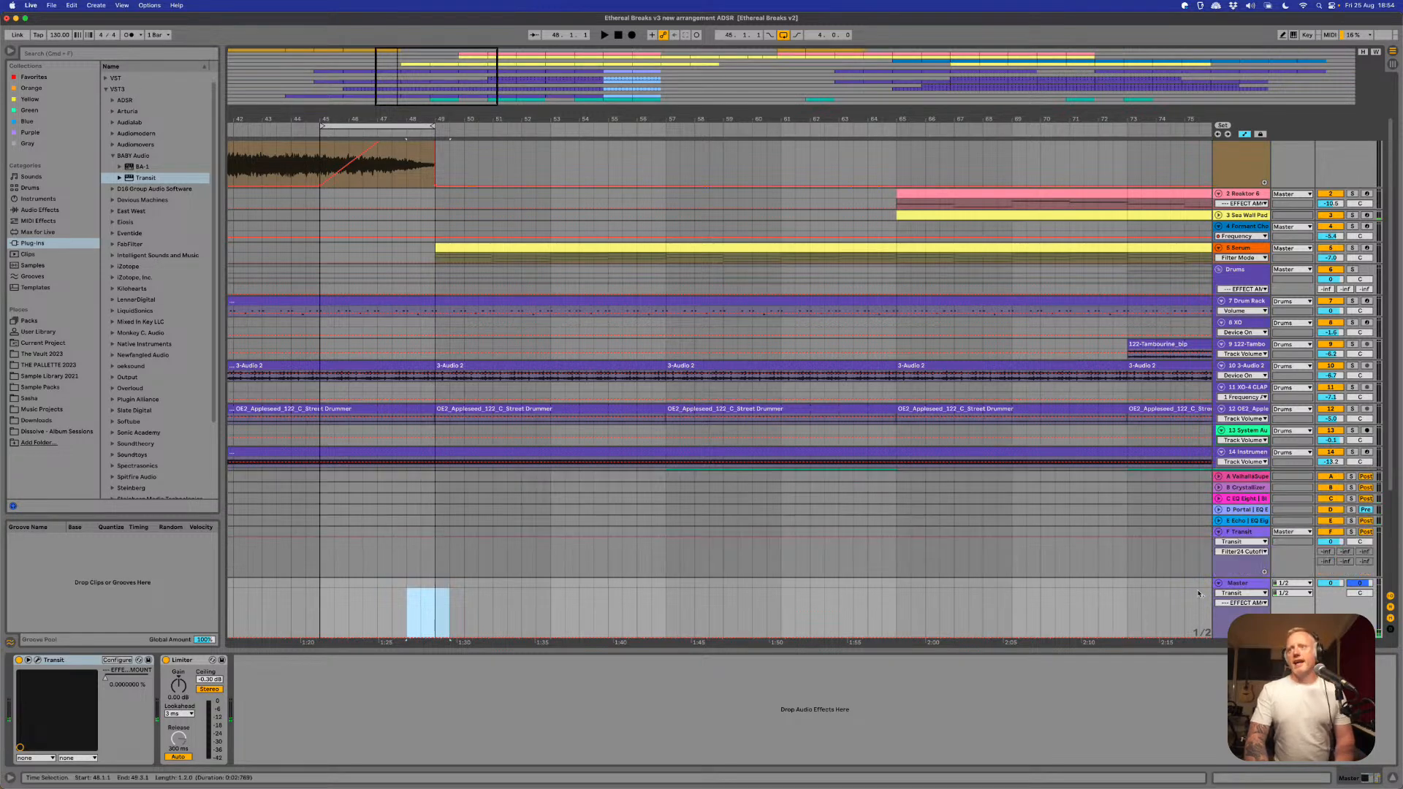
click(1352, 532)
key(space)
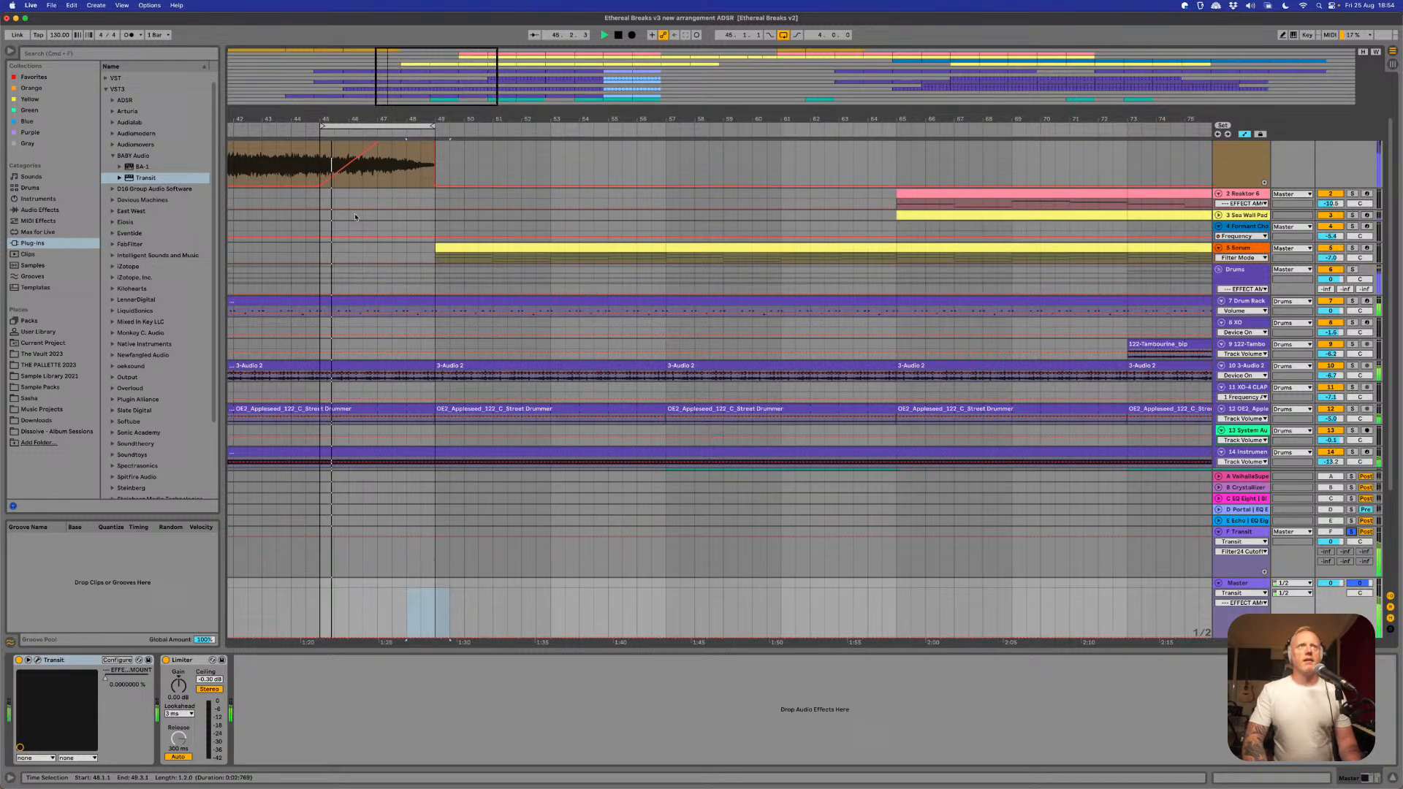
- Stop playback, set the 16 Audio track's input to Resampling with monitoring on In, and arm it for recording
key(space)
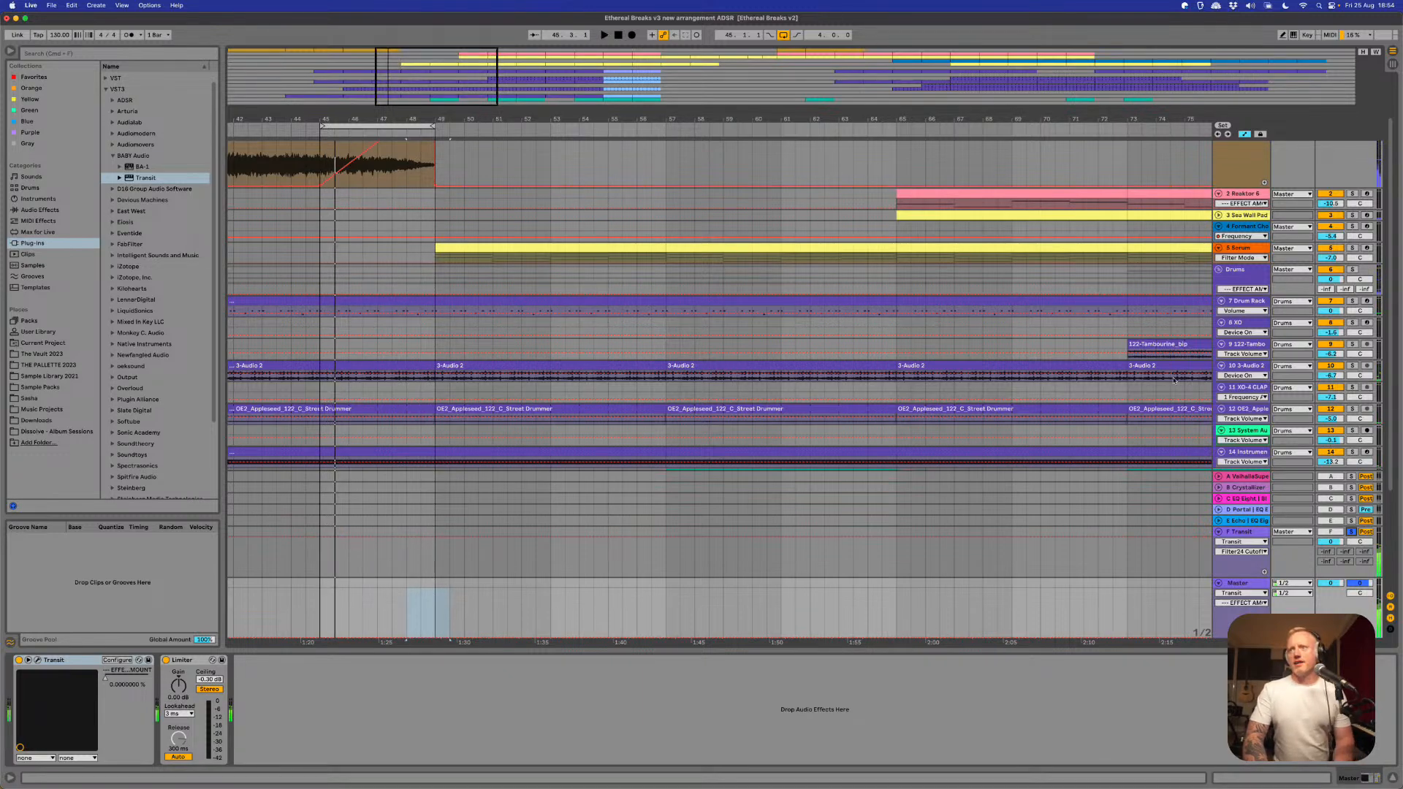
scroll(1174, 379, down, 5)
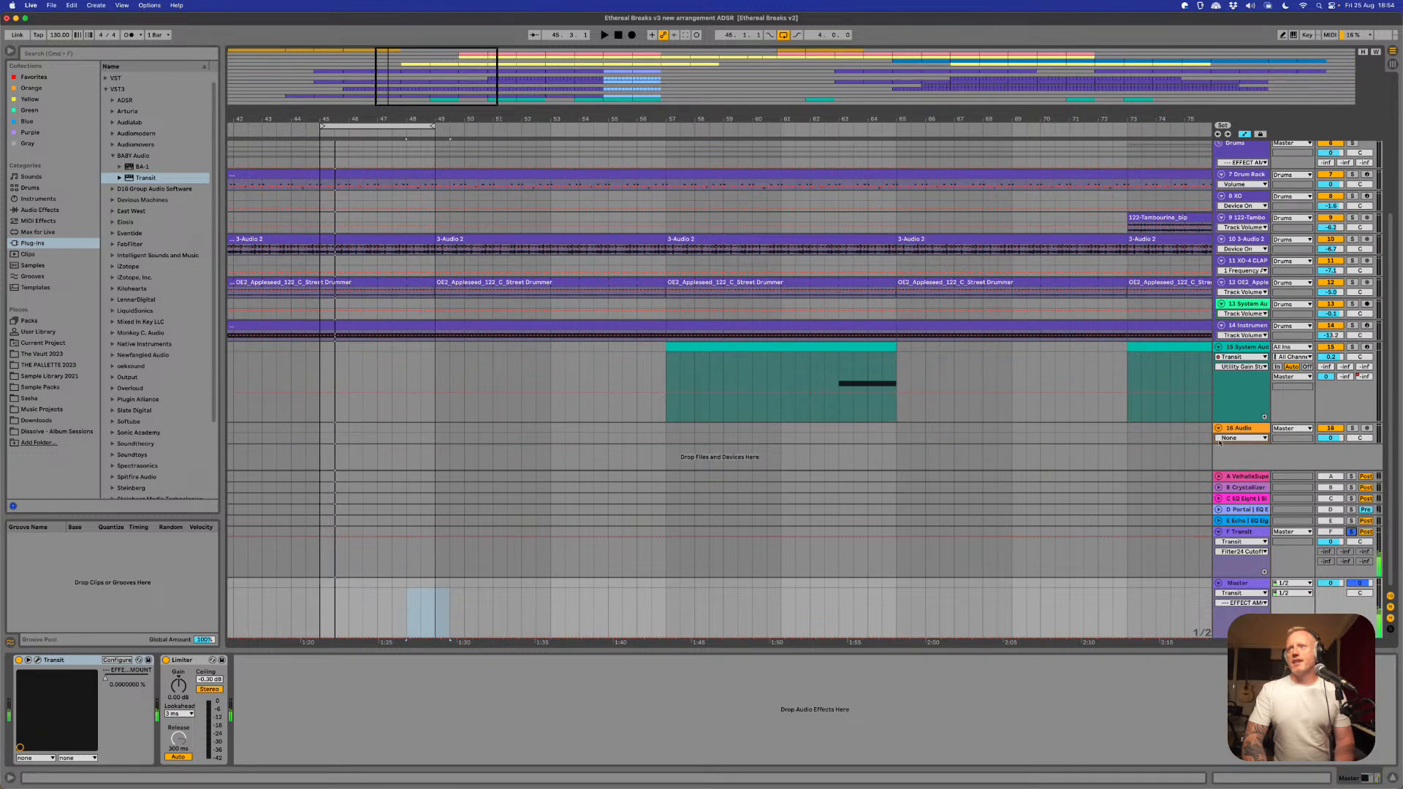
click(1218, 429)
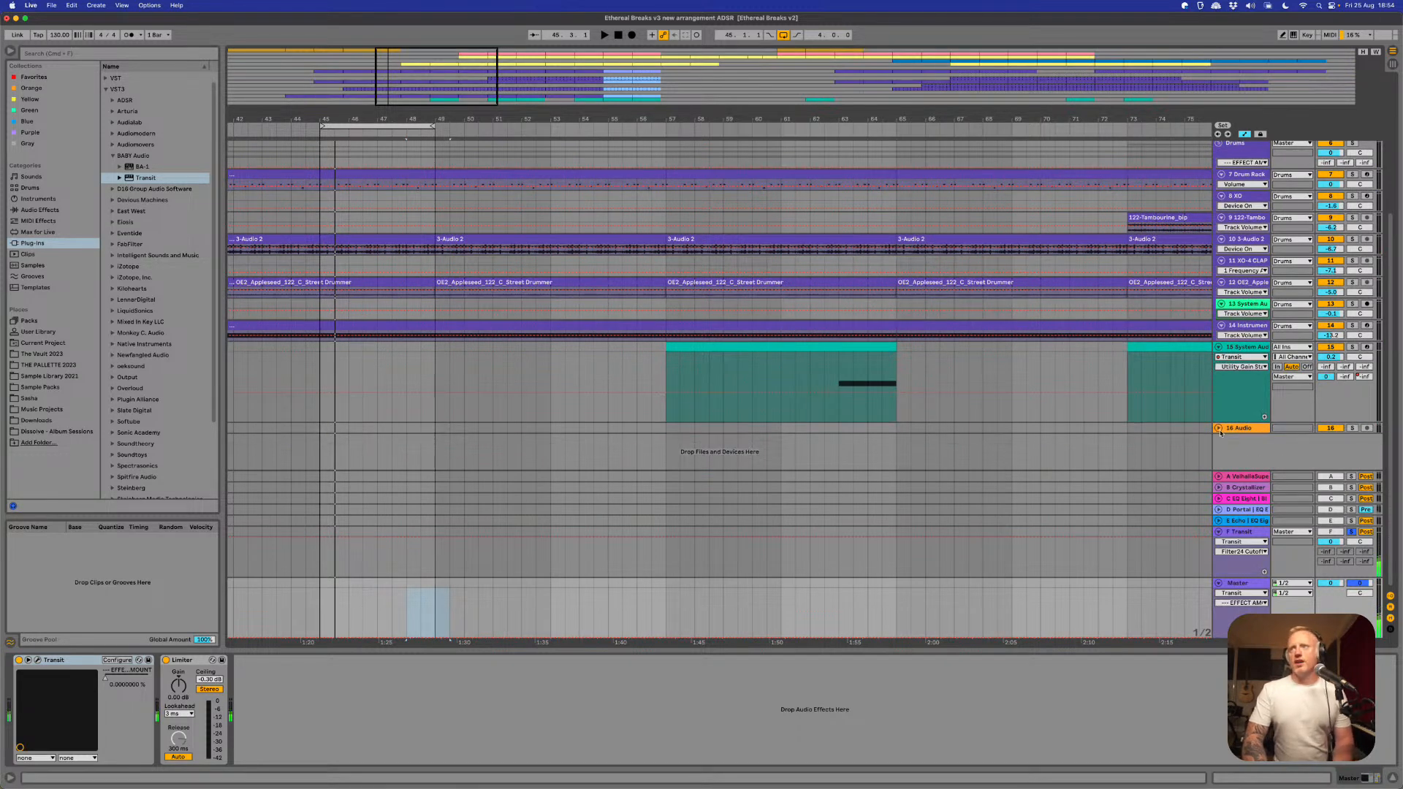
click(1219, 429)
click(1304, 428)
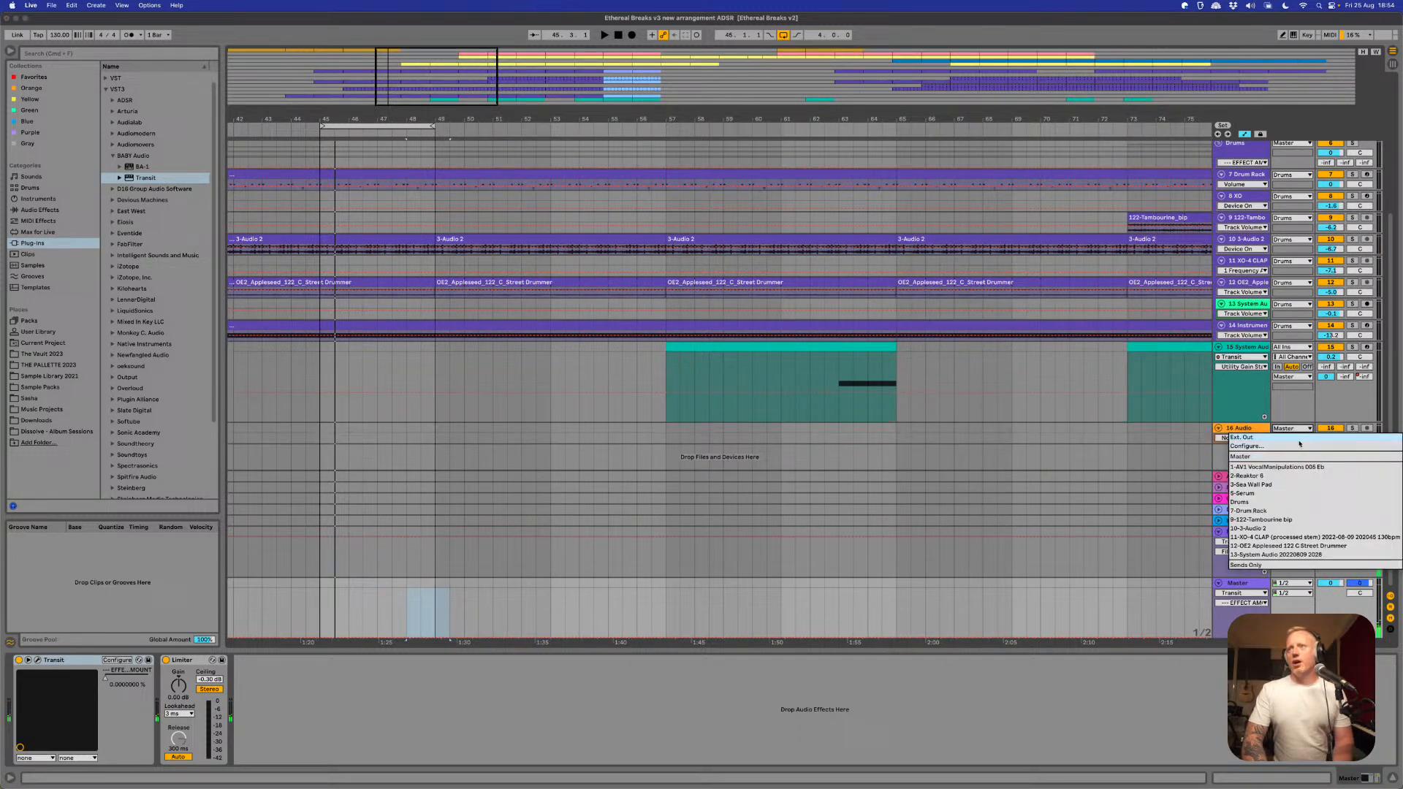
click(1297, 454)
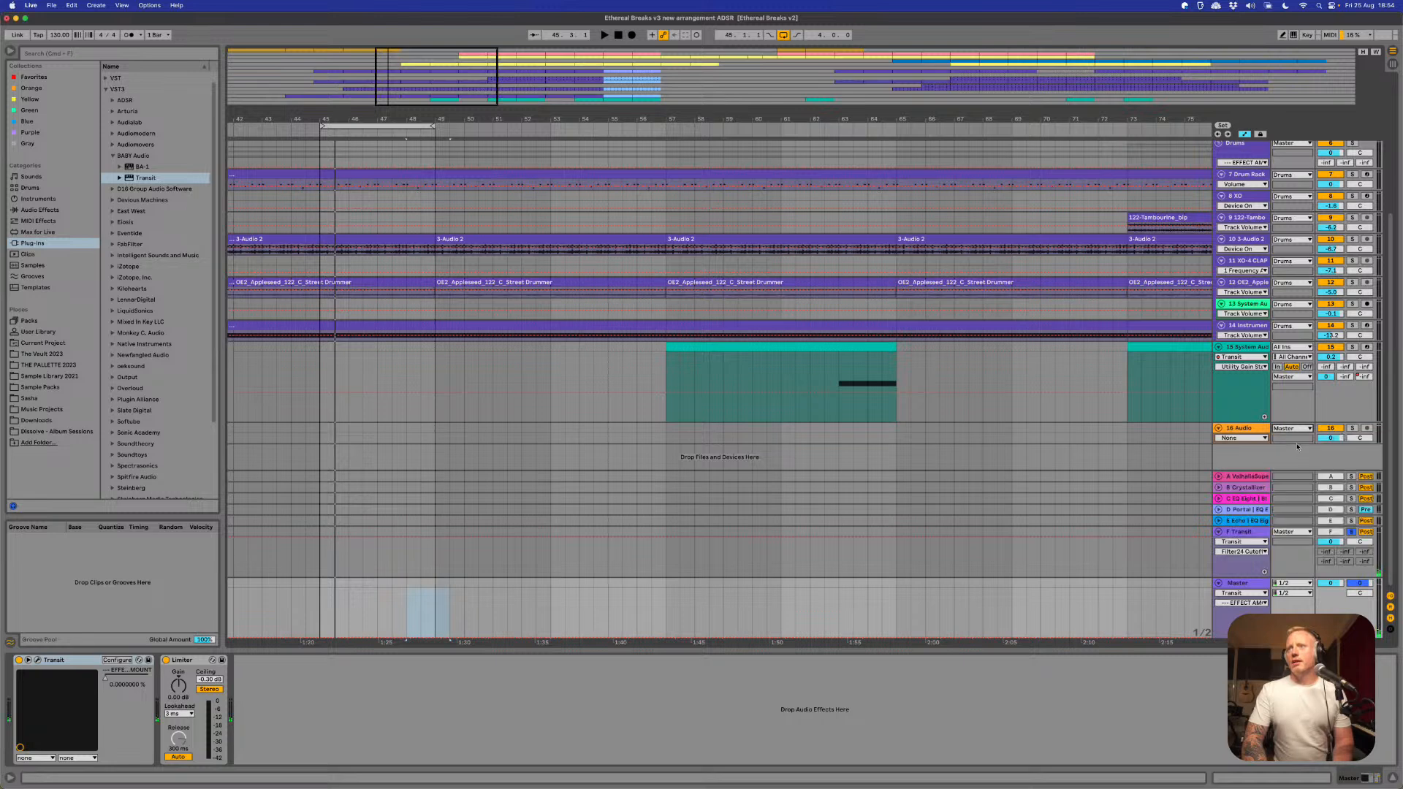
click(1298, 447)
click(1296, 430)
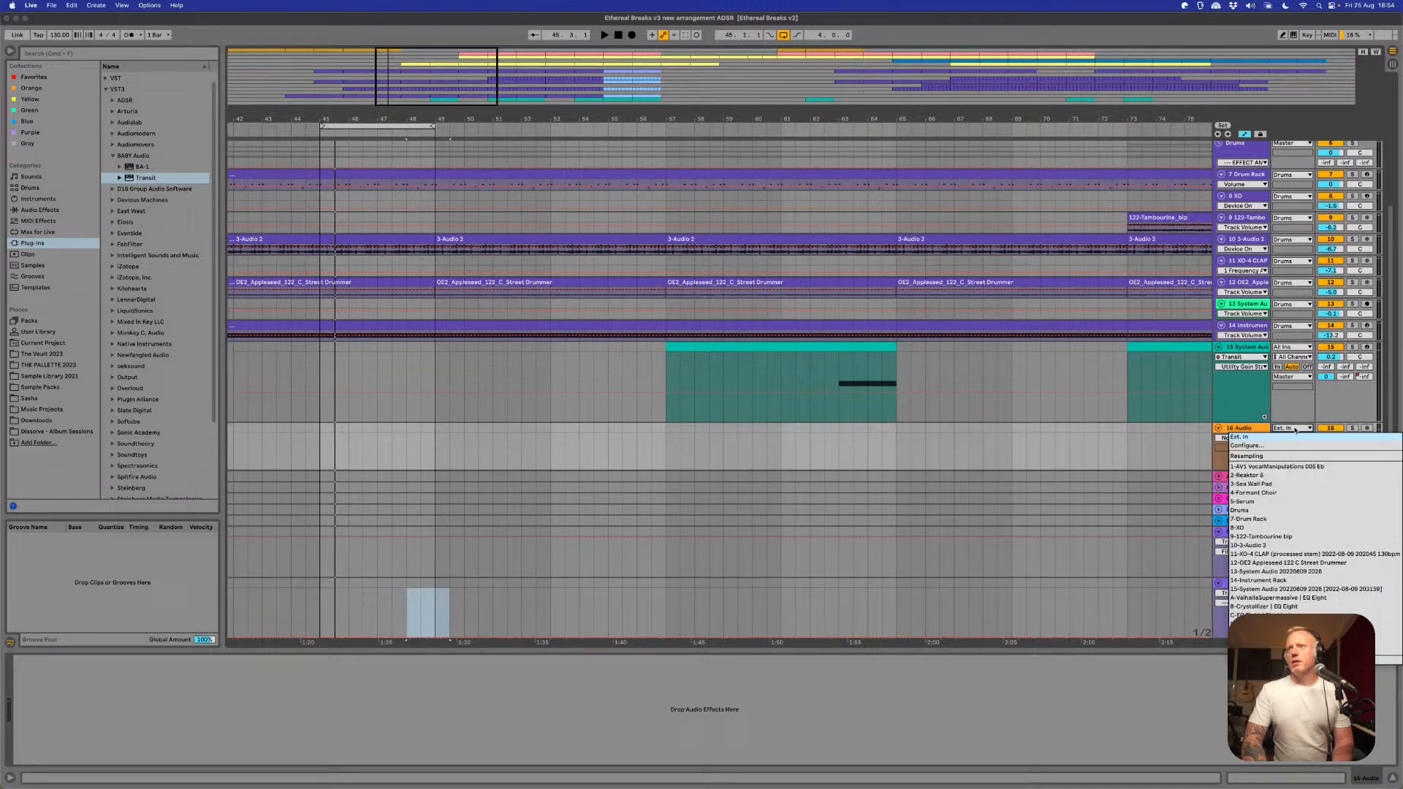
click(1297, 456)
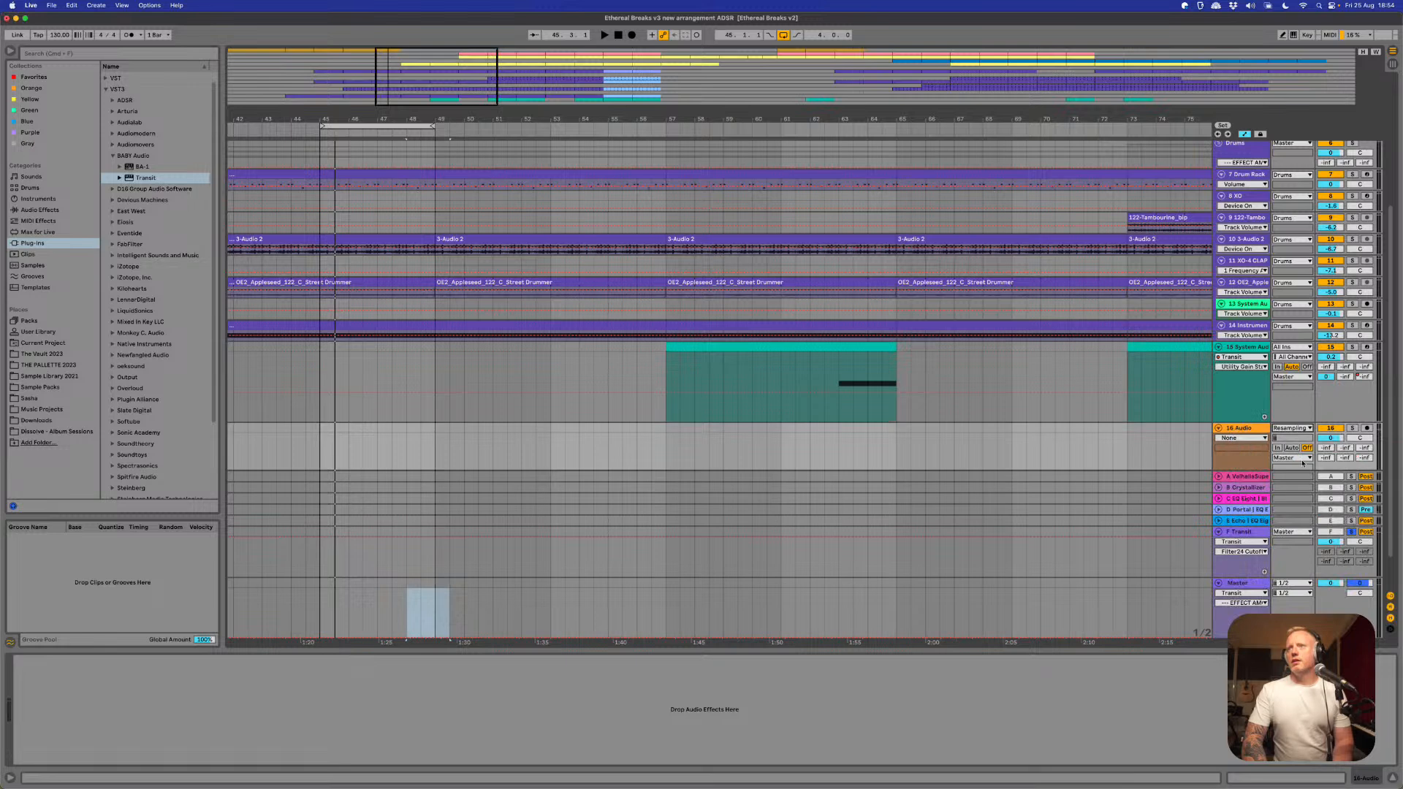
click(1278, 447)
click(1367, 429)
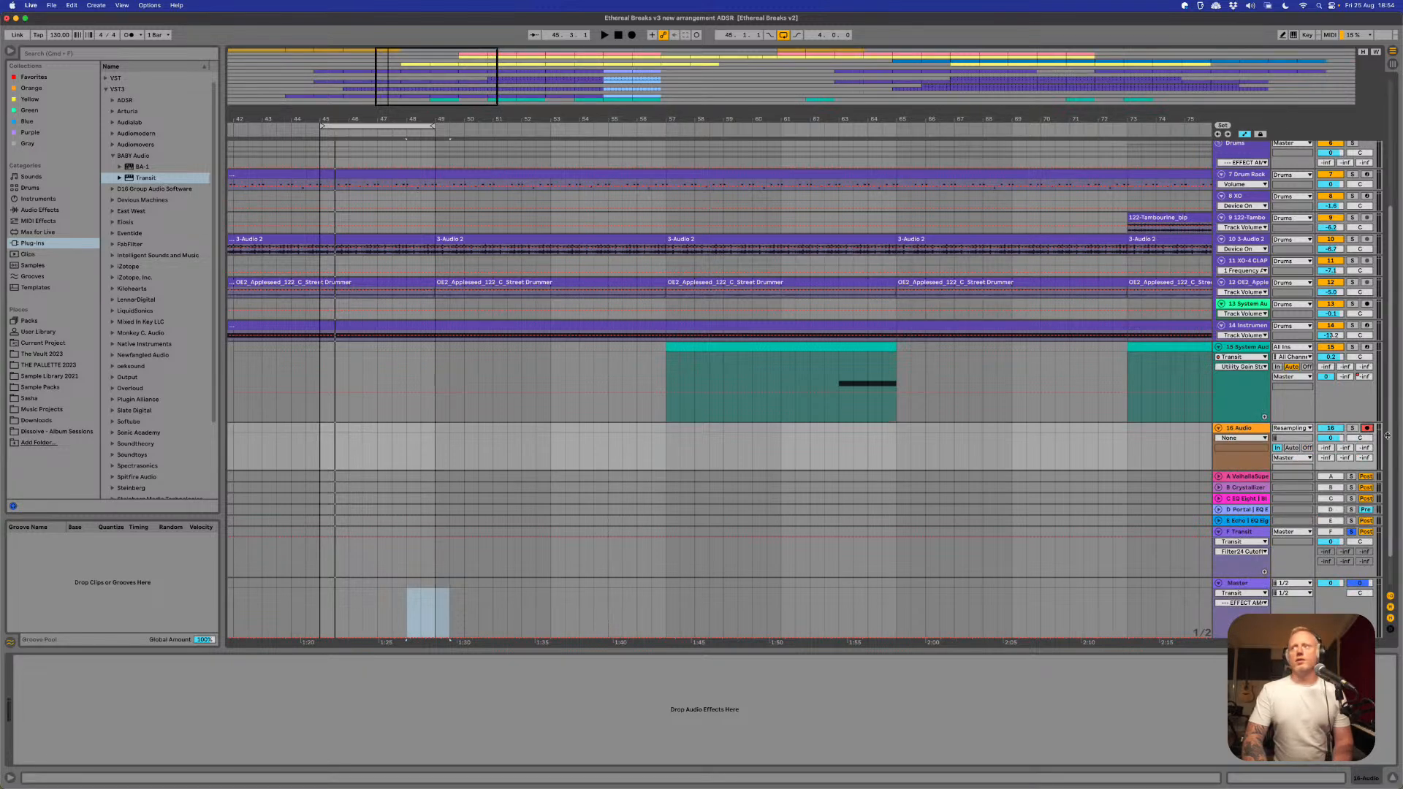
- Record the soloed return onto 16 Audio from 45.1.1 to about bar 56, then disarm the track and set its monitoring to Auto
click(320, 456)
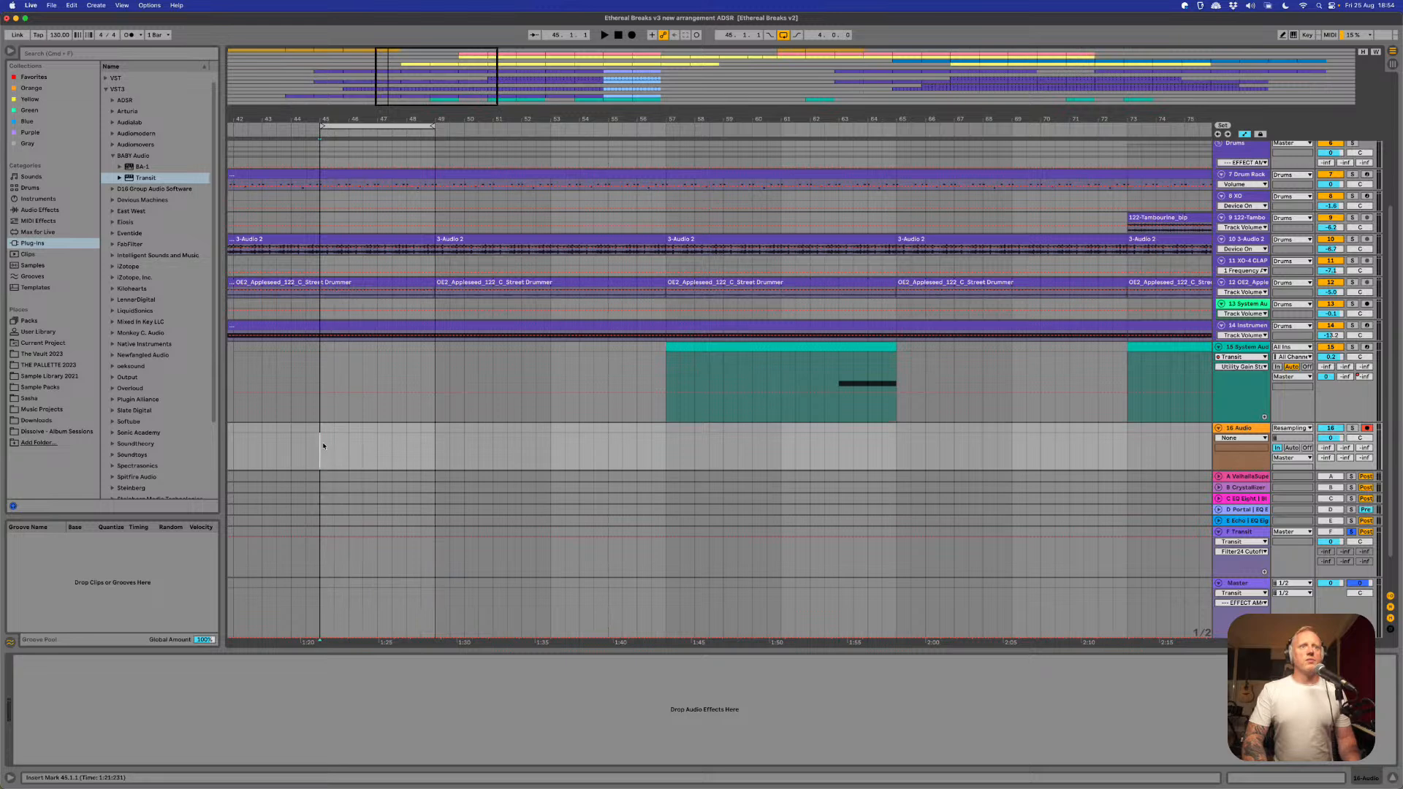
click(632, 35)
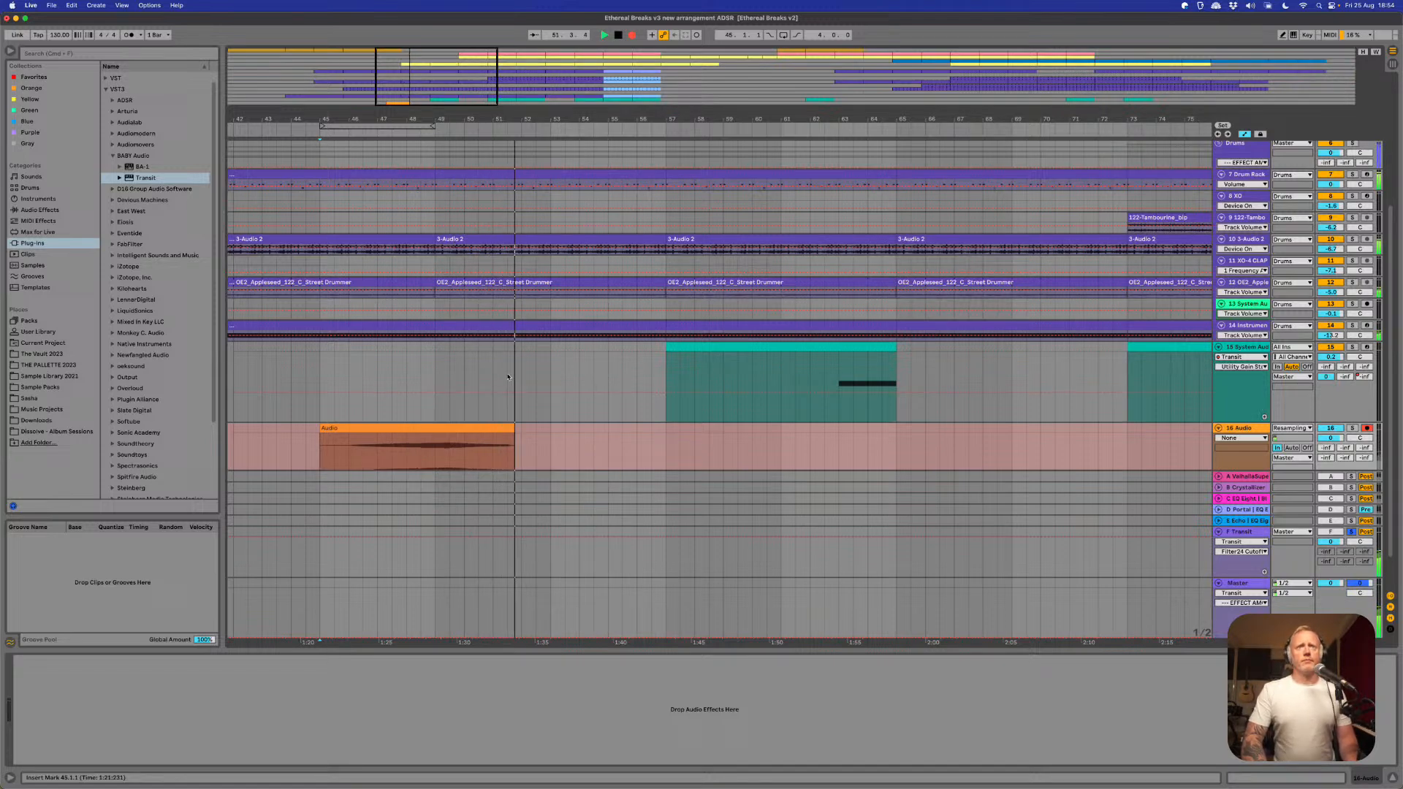
scroll(509, 409, down, 2)
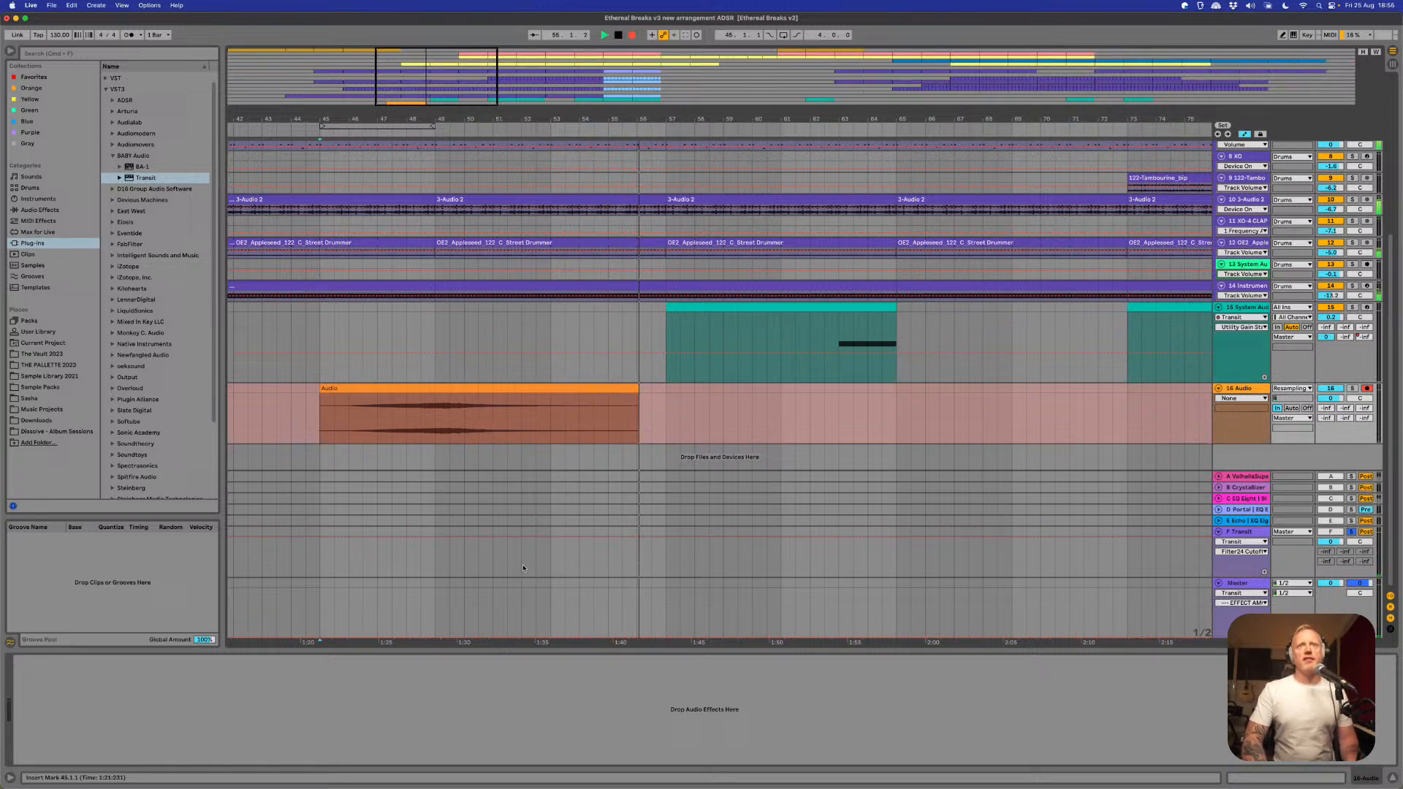
key(space)
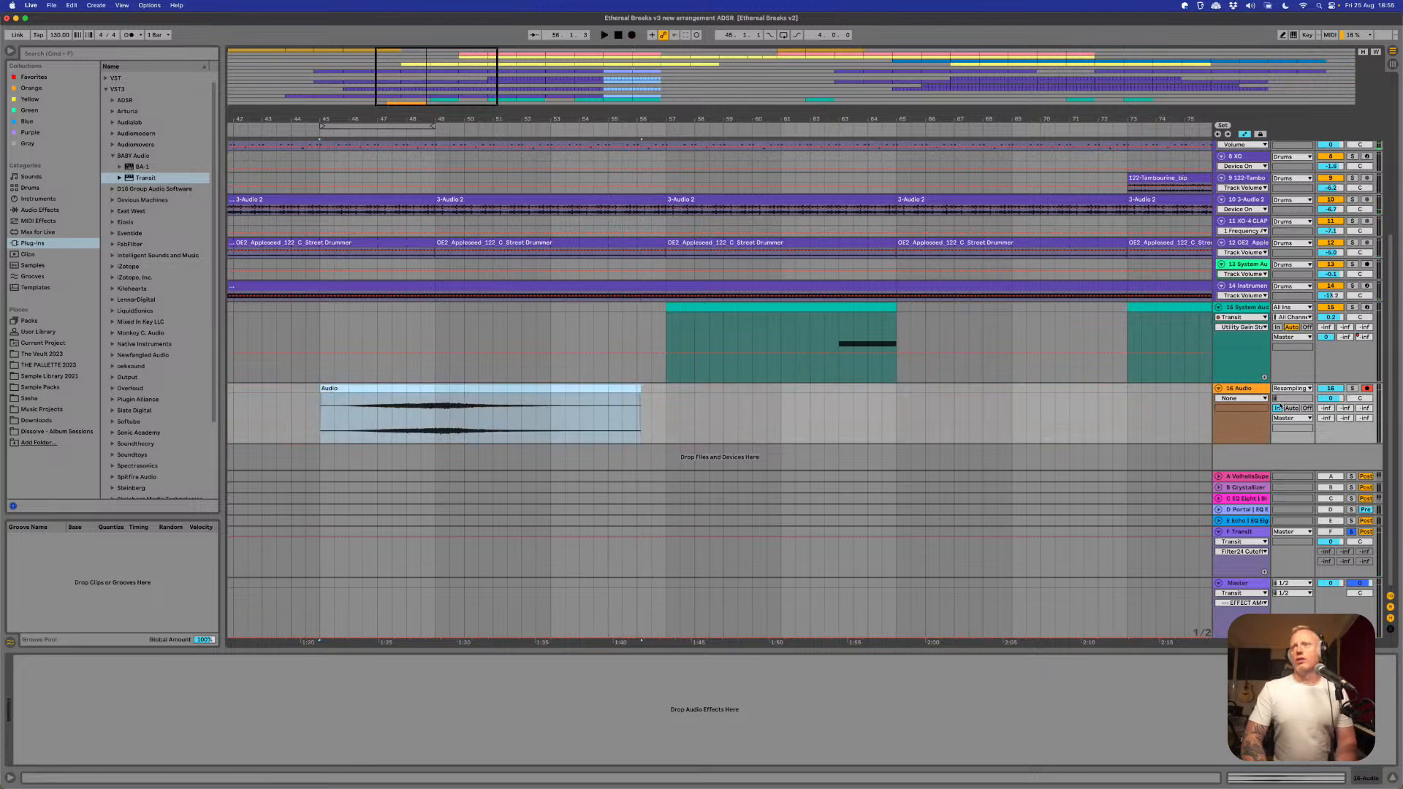
click(1365, 389)
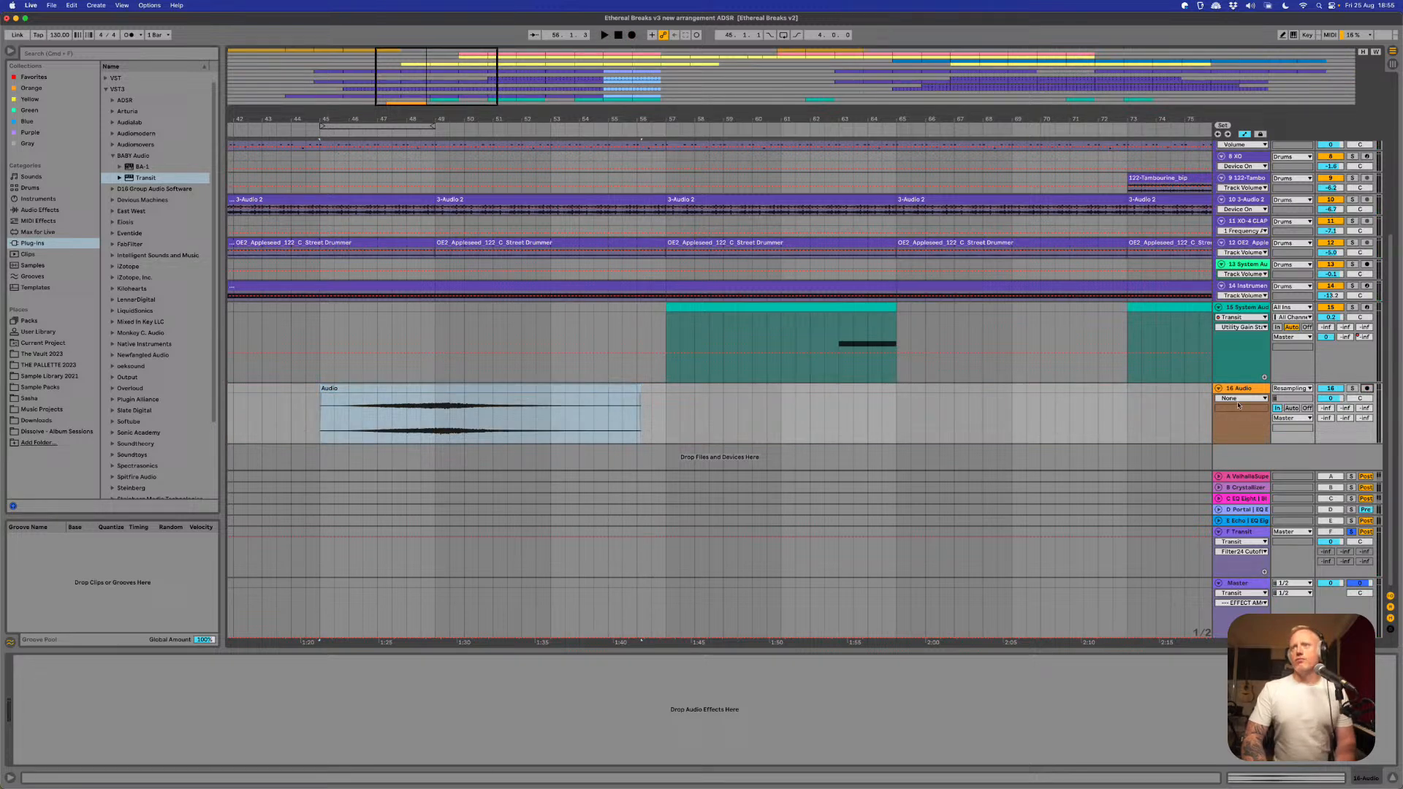
click(1292, 409)
- Trim the recorded clip on 16 Audio to end at 49.1.1 and reverse it
click(552, 424)
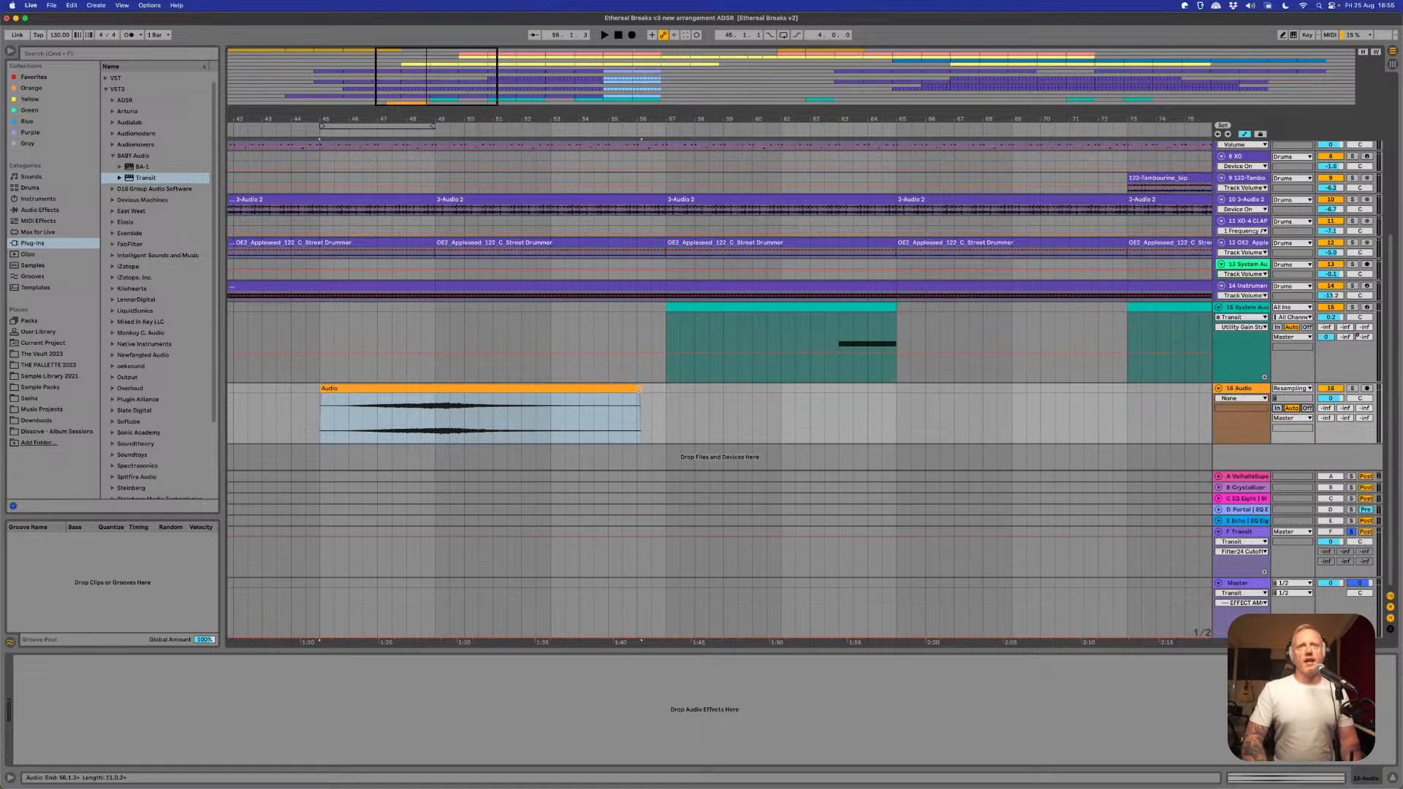
drag(639, 389, 435, 389)
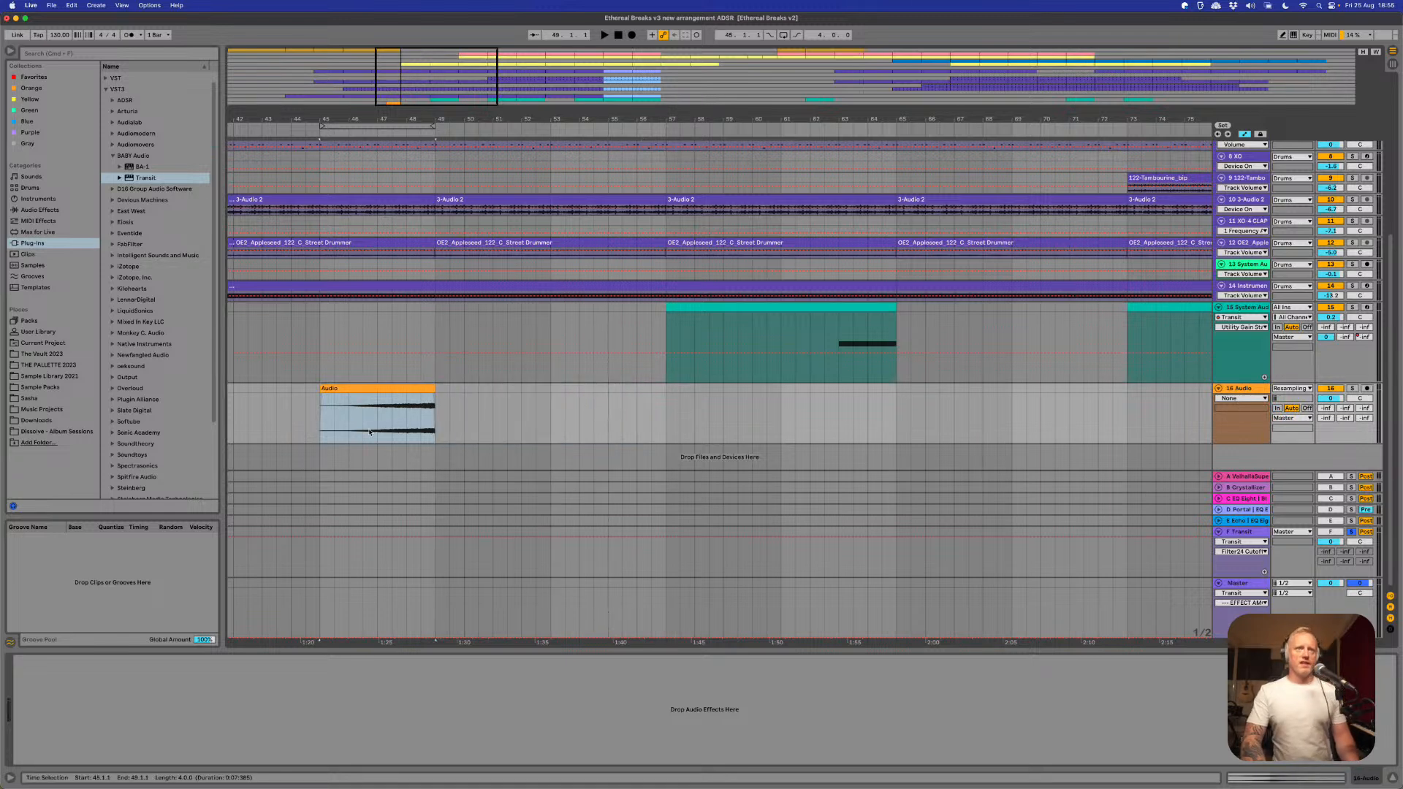
double_click(374, 389)
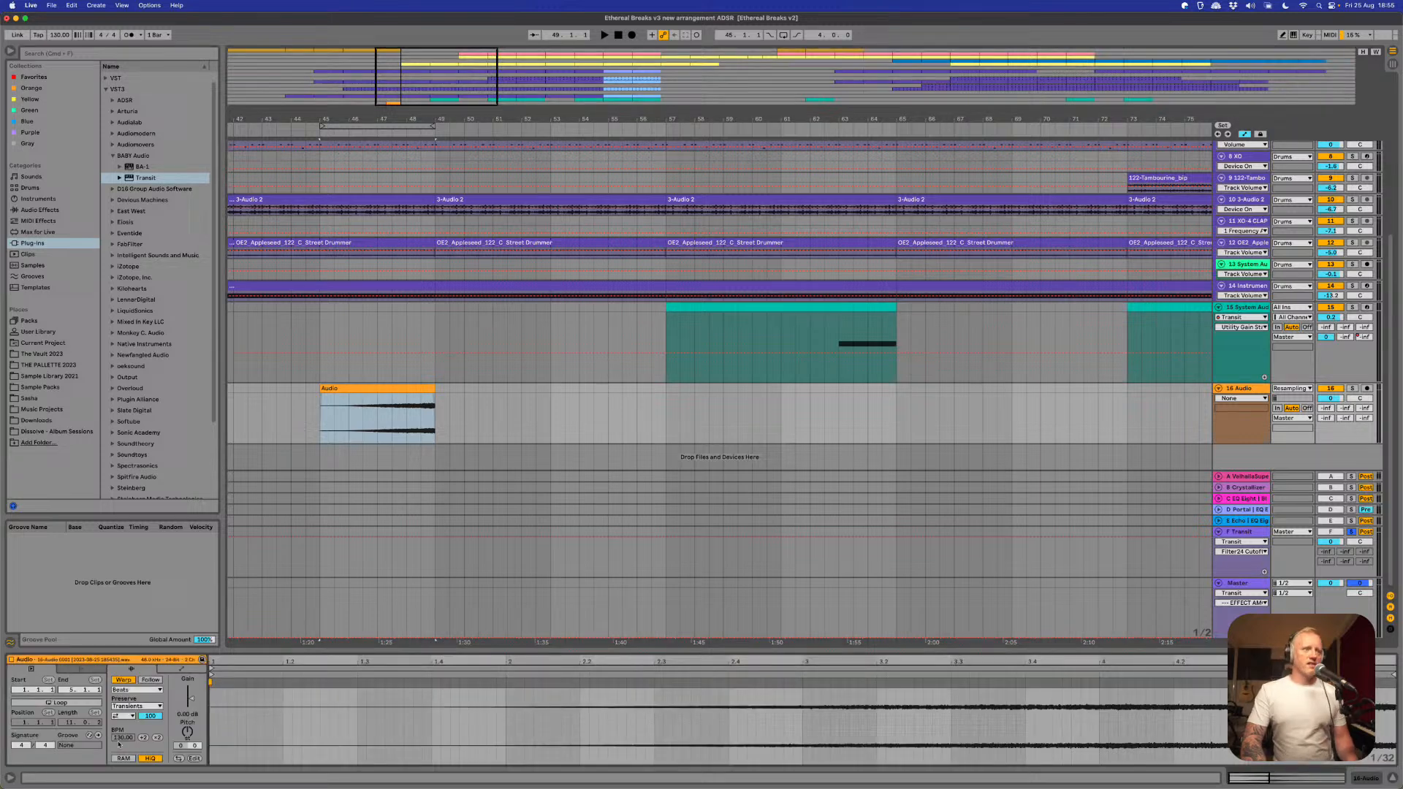
click(180, 759)
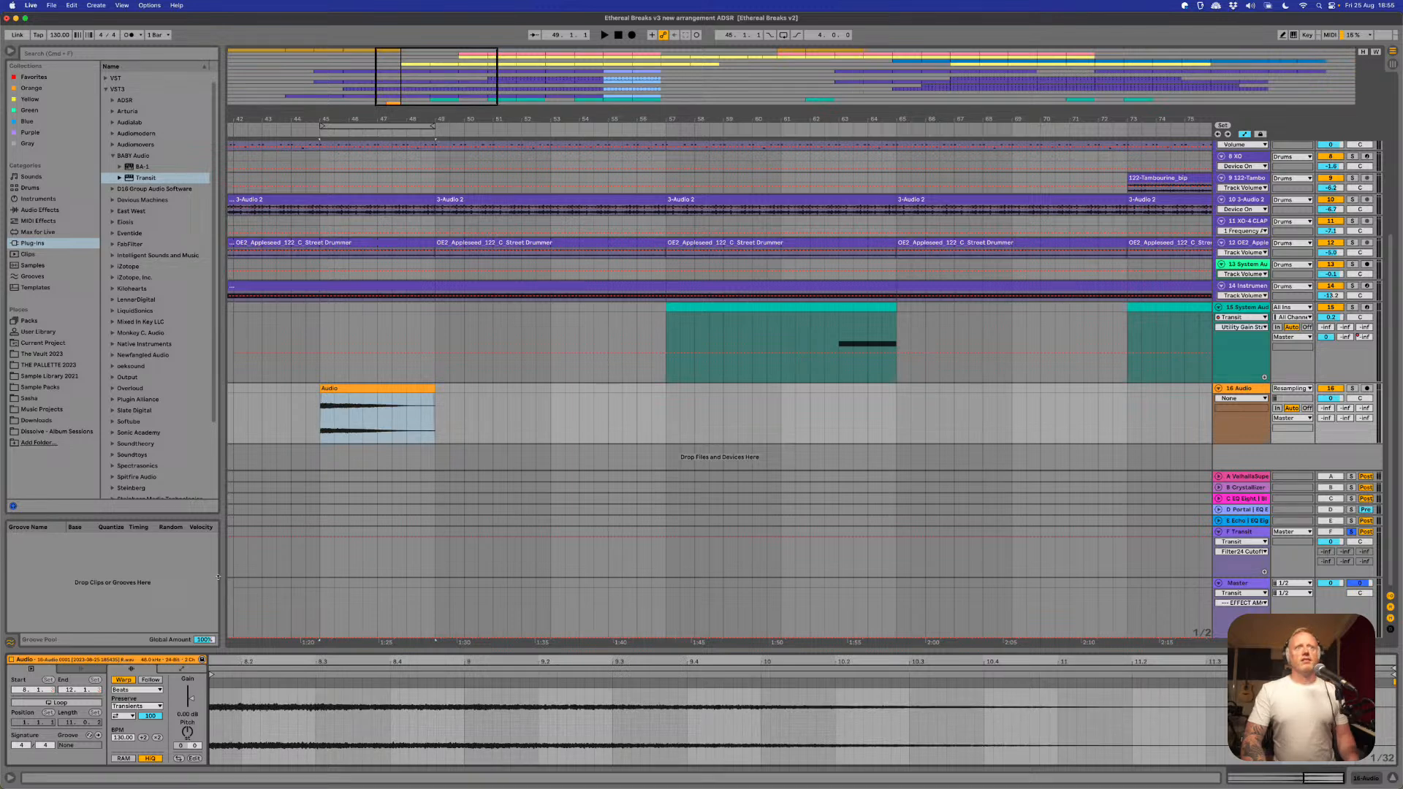
- Solo the 16 Audio track instead of the F Transit return and audition the reversed clip from 45.1.1
click(322, 422)
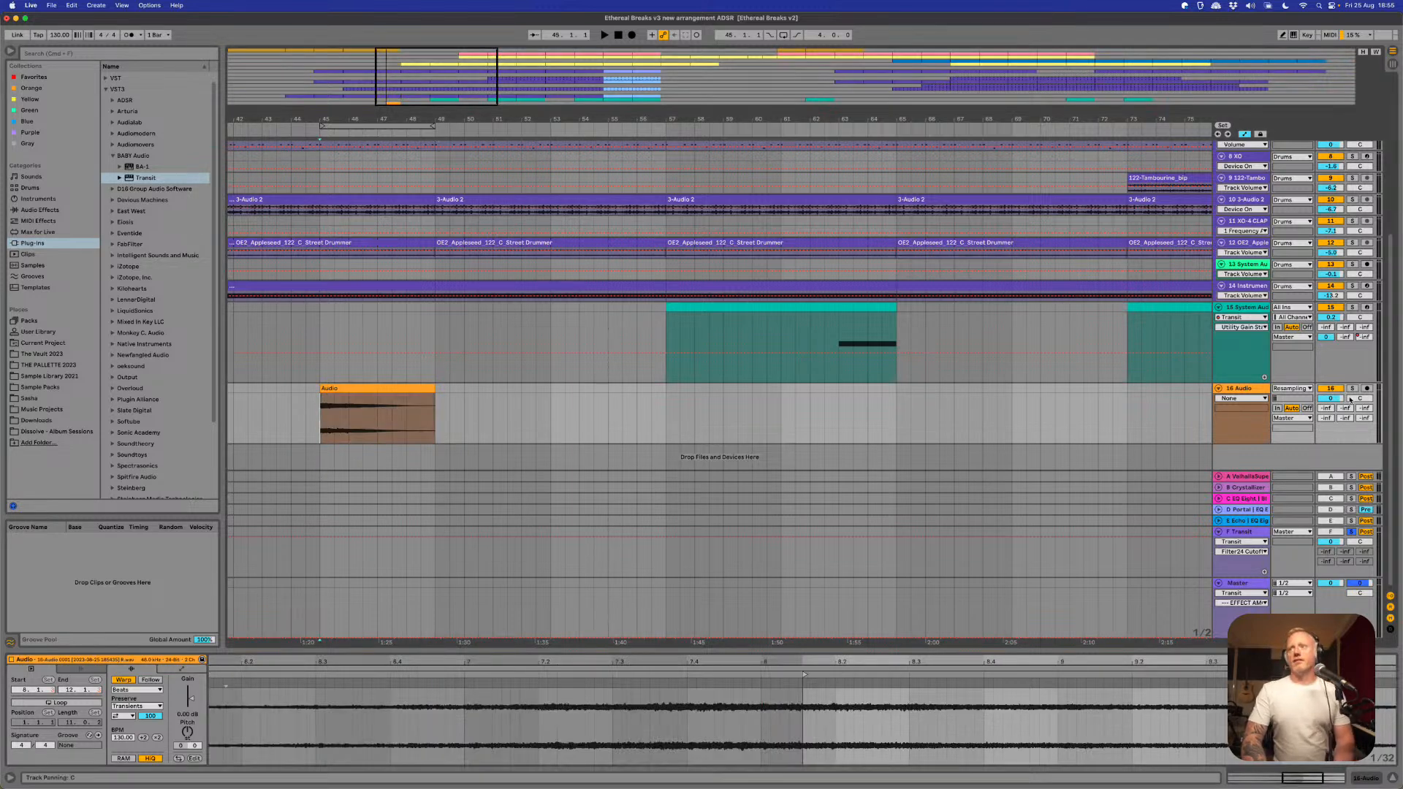
key(space)
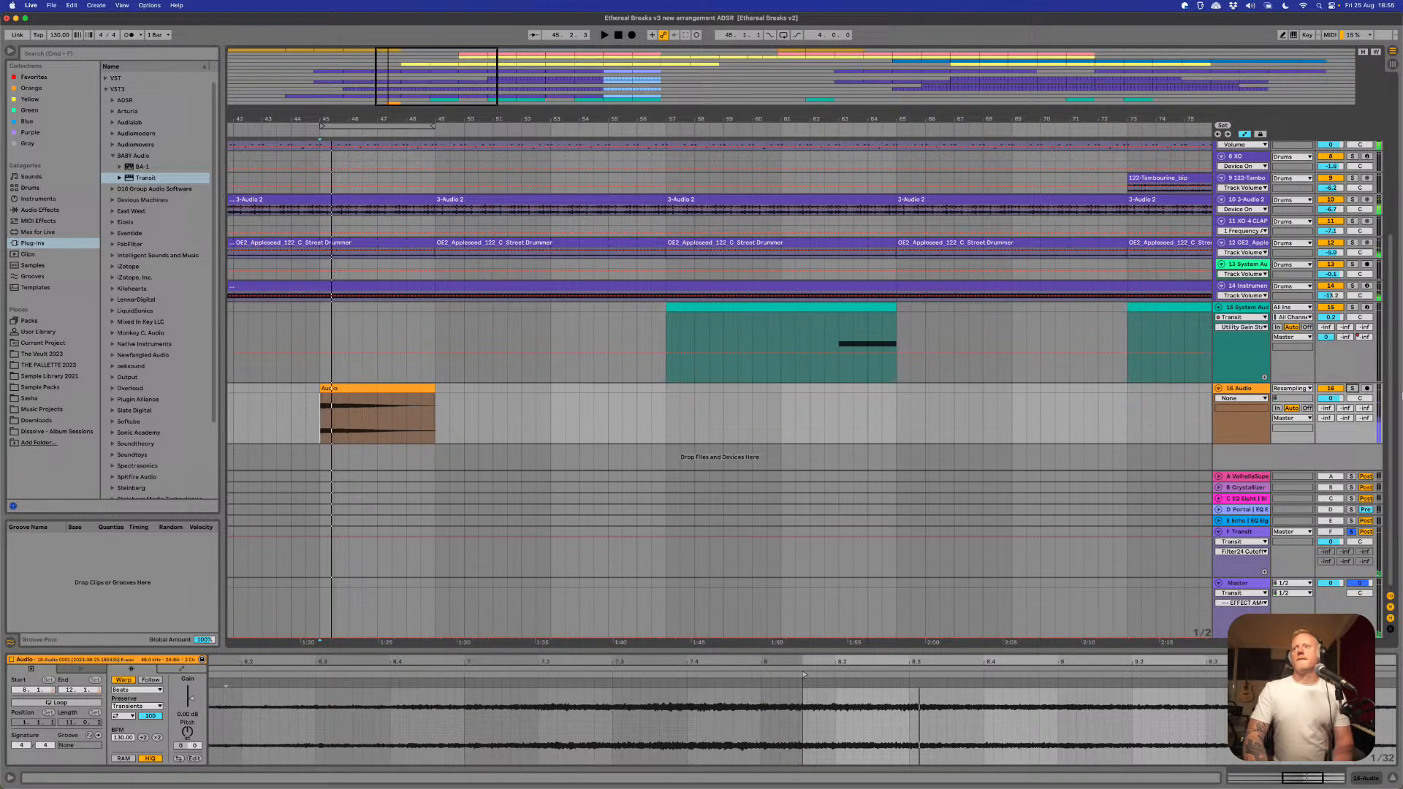
click(1351, 388)
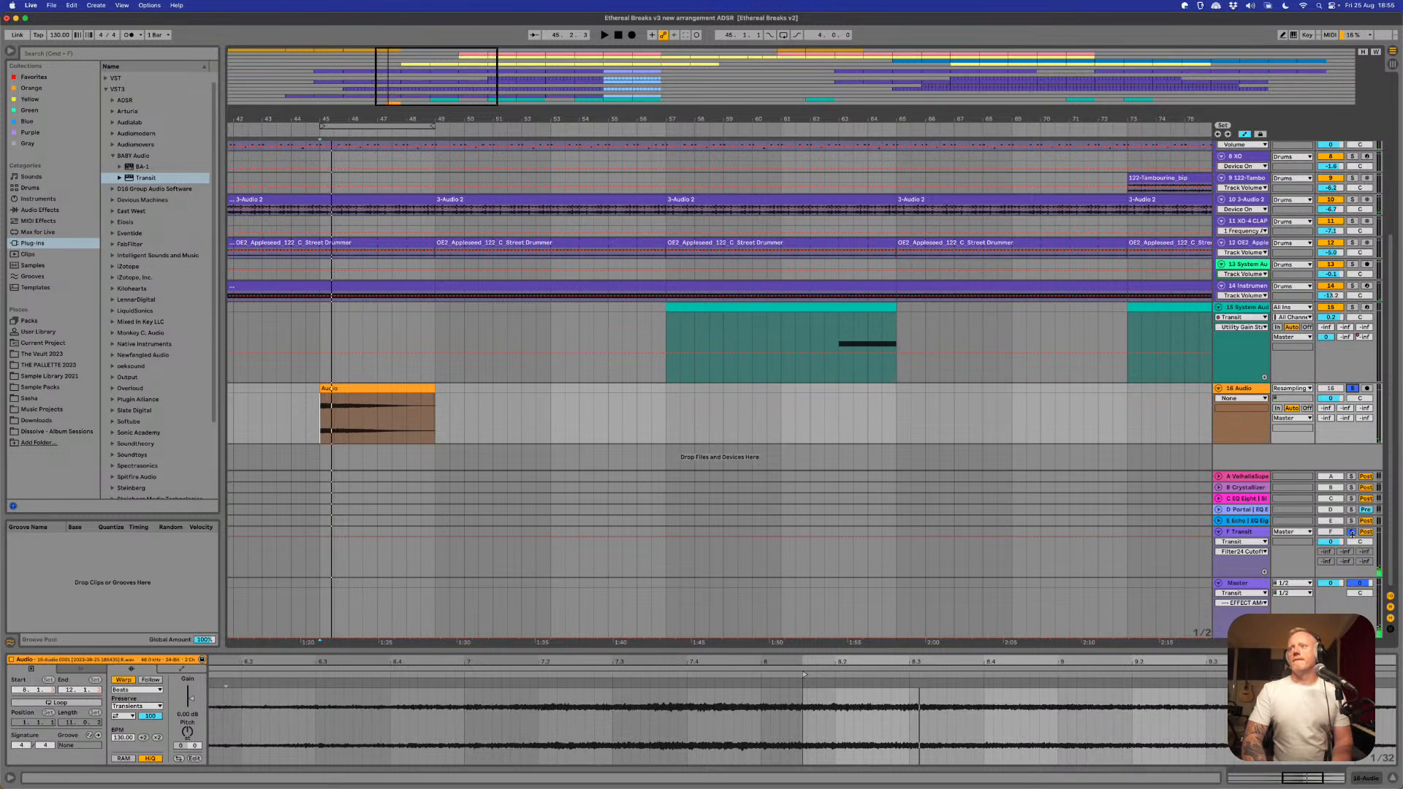
click(1352, 531)
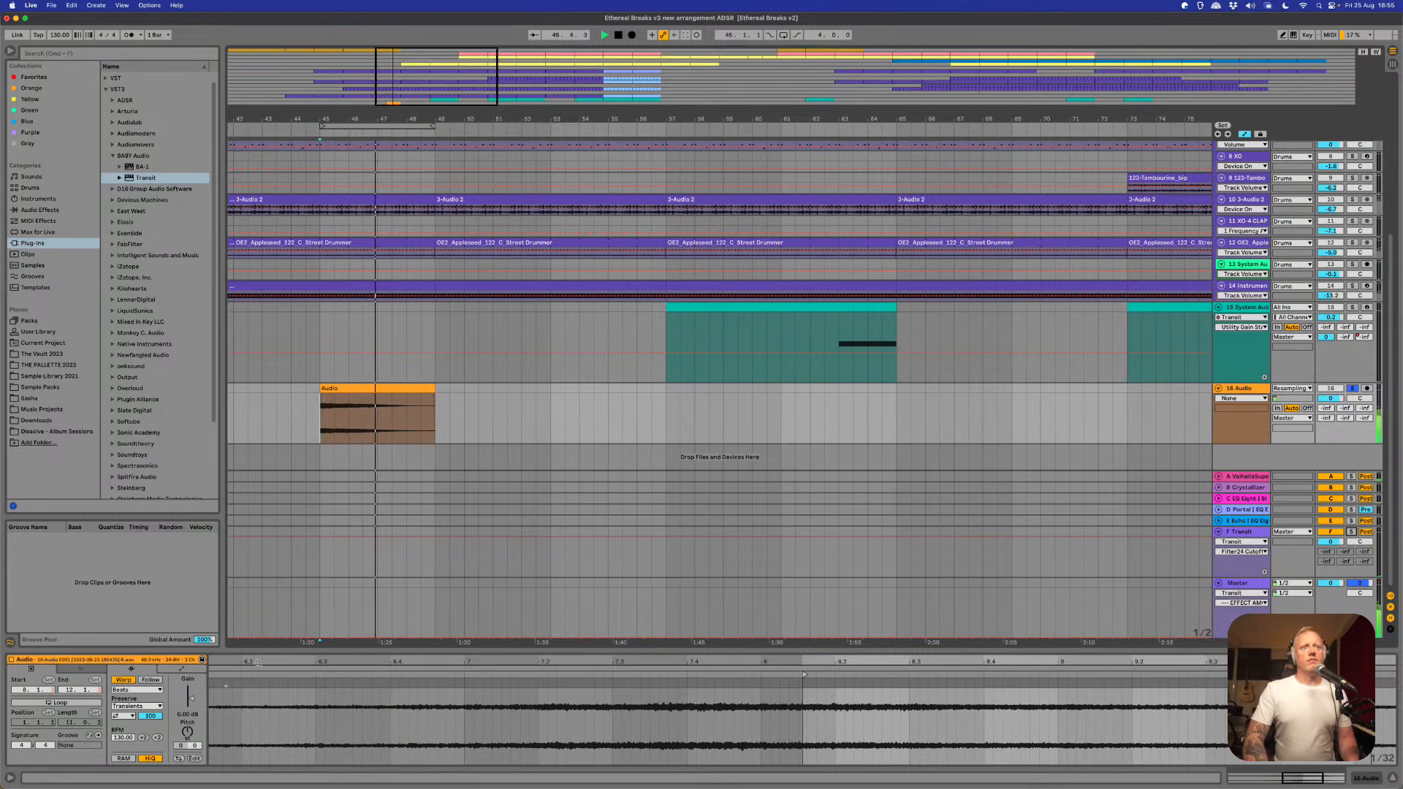
drag(255, 654, 256, 624)
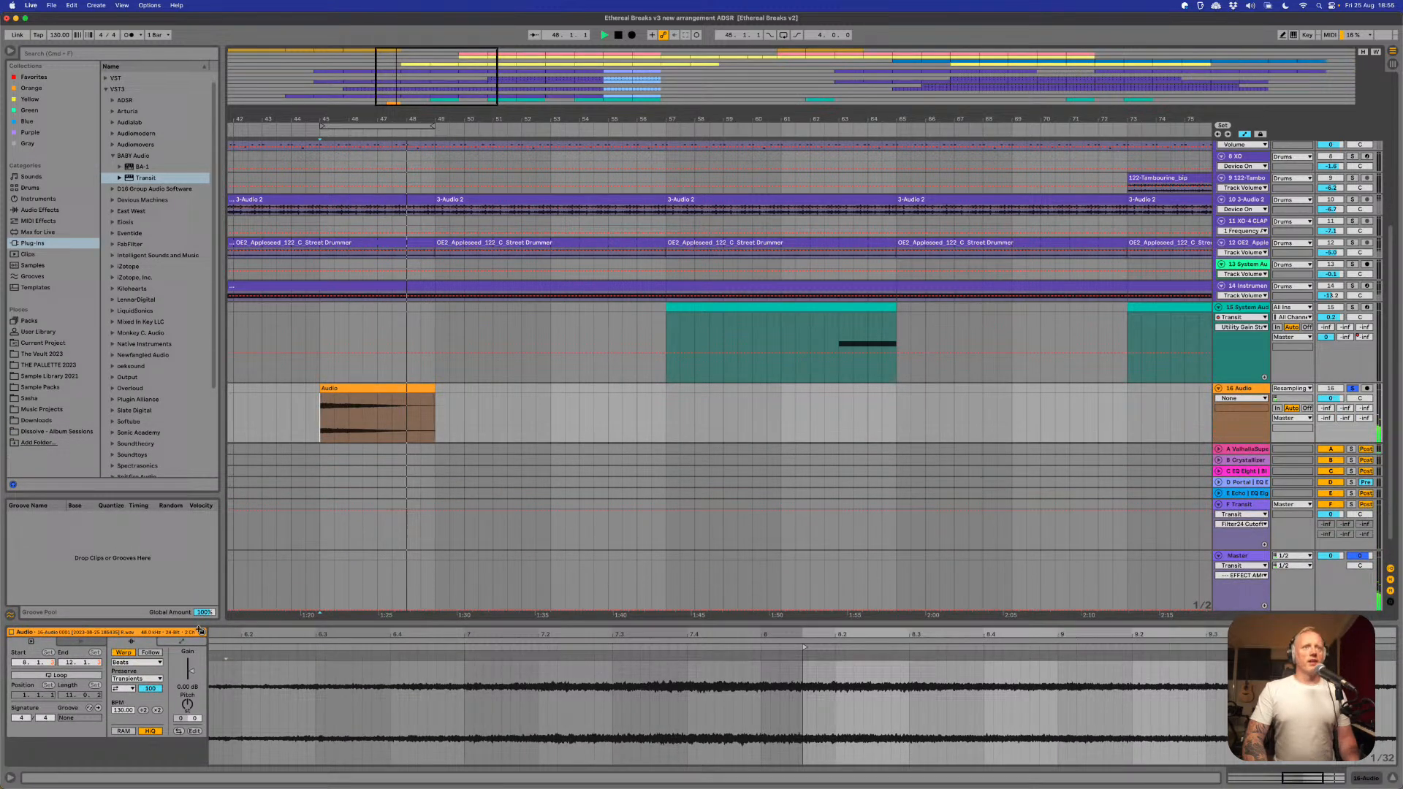
key(space)
- Keep the clip's warp mode on Beats, preserve 1/16, turn its transient loop mode off, and lower the transient envelope
click(138, 665)
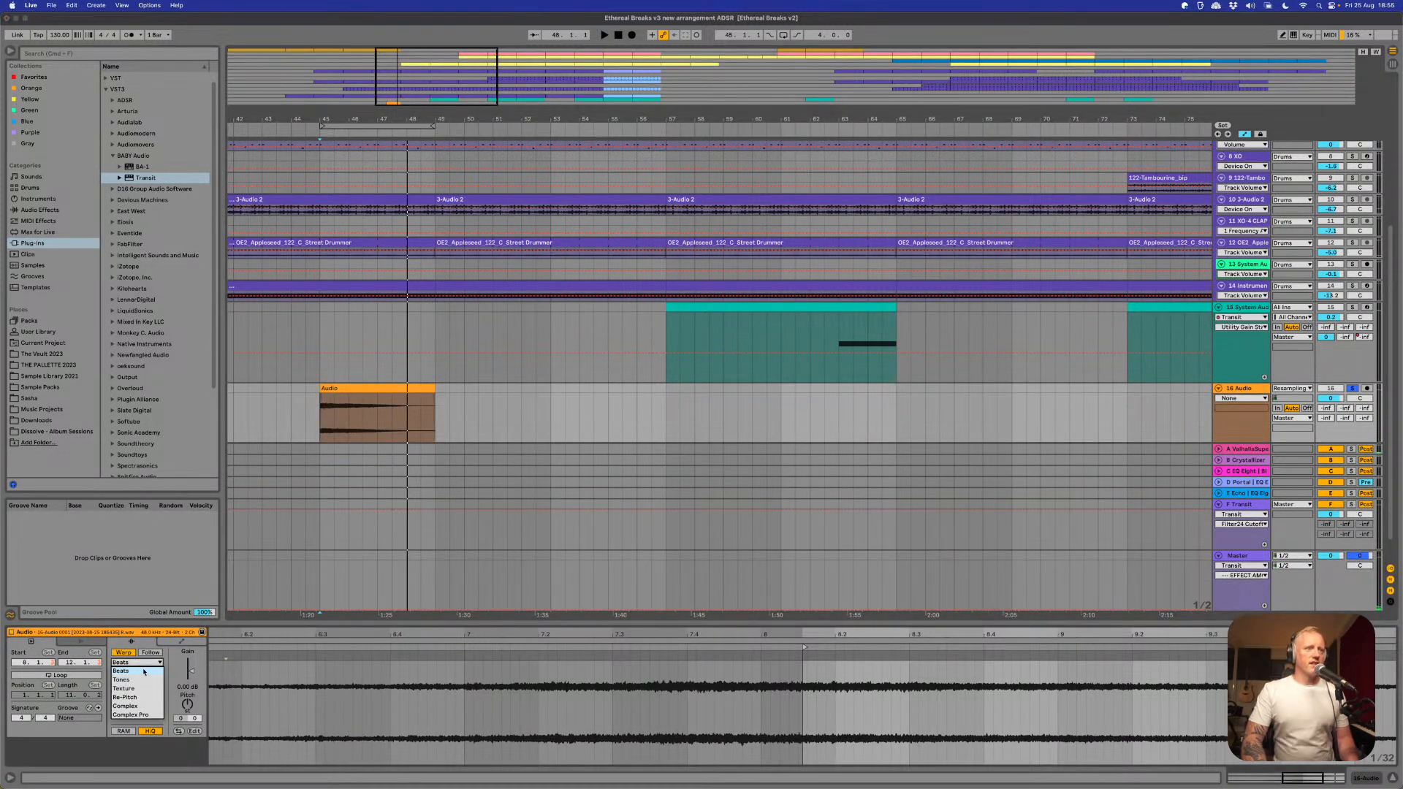
click(144, 669)
click(130, 688)
click(125, 691)
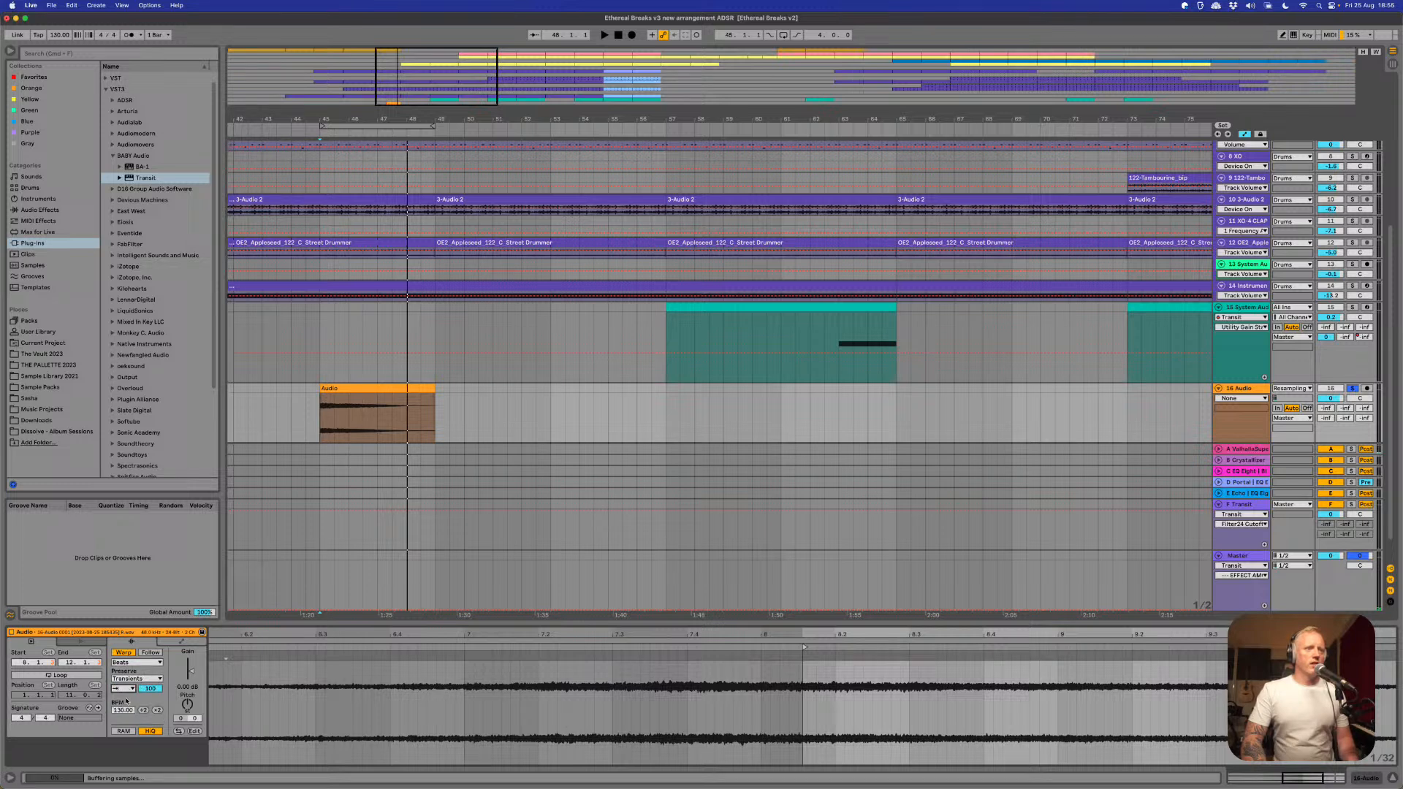
click(133, 680)
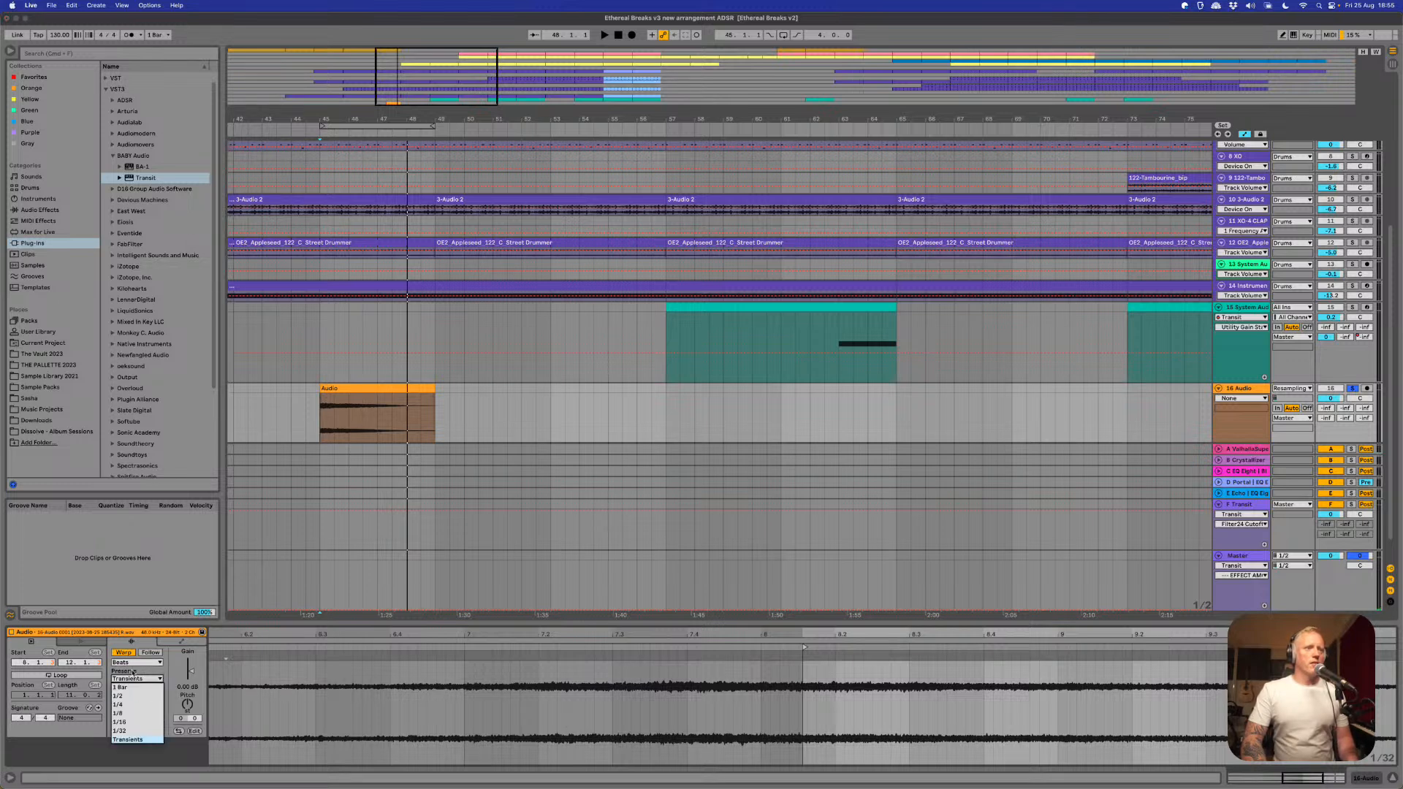
click(141, 722)
click(128, 690)
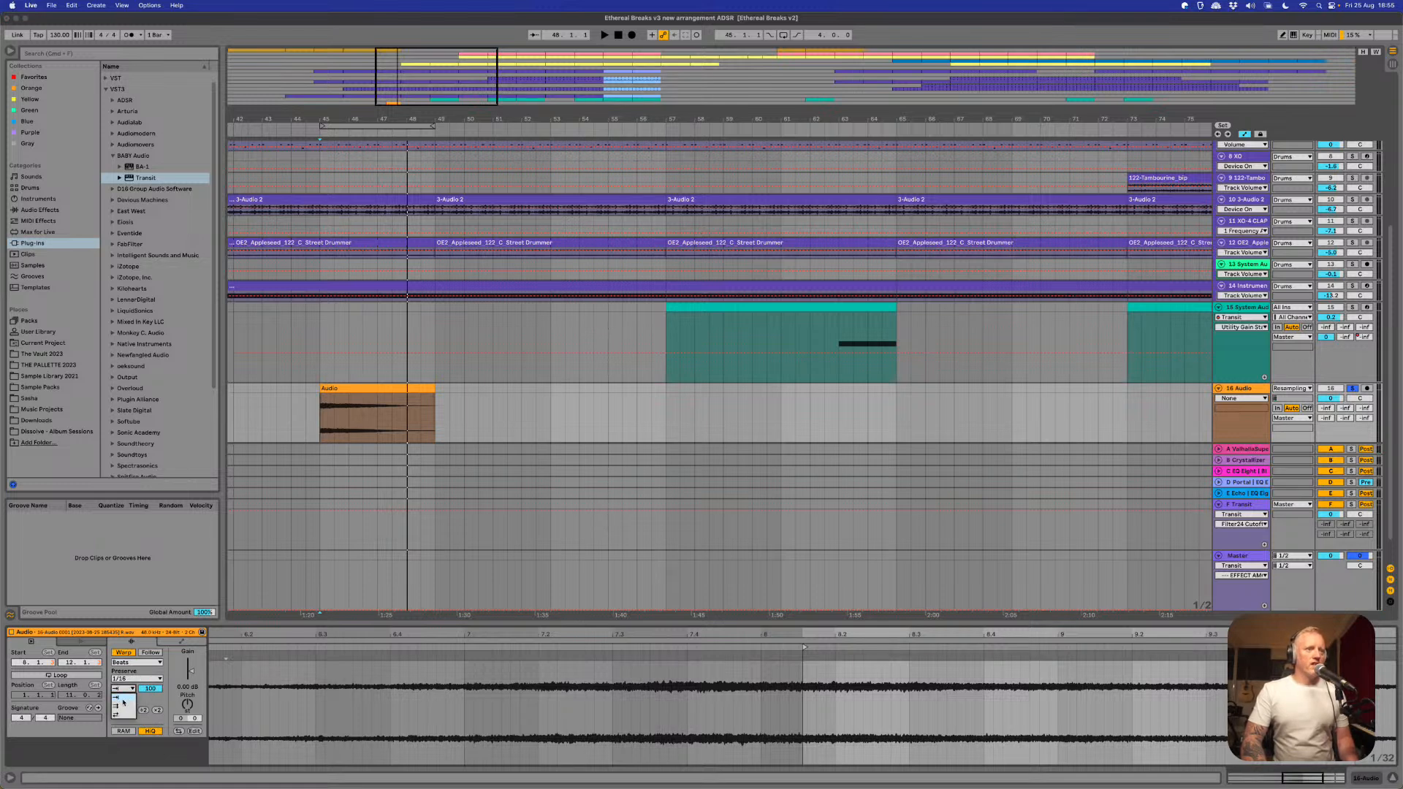
click(125, 698)
drag(150, 689, 153, 724)
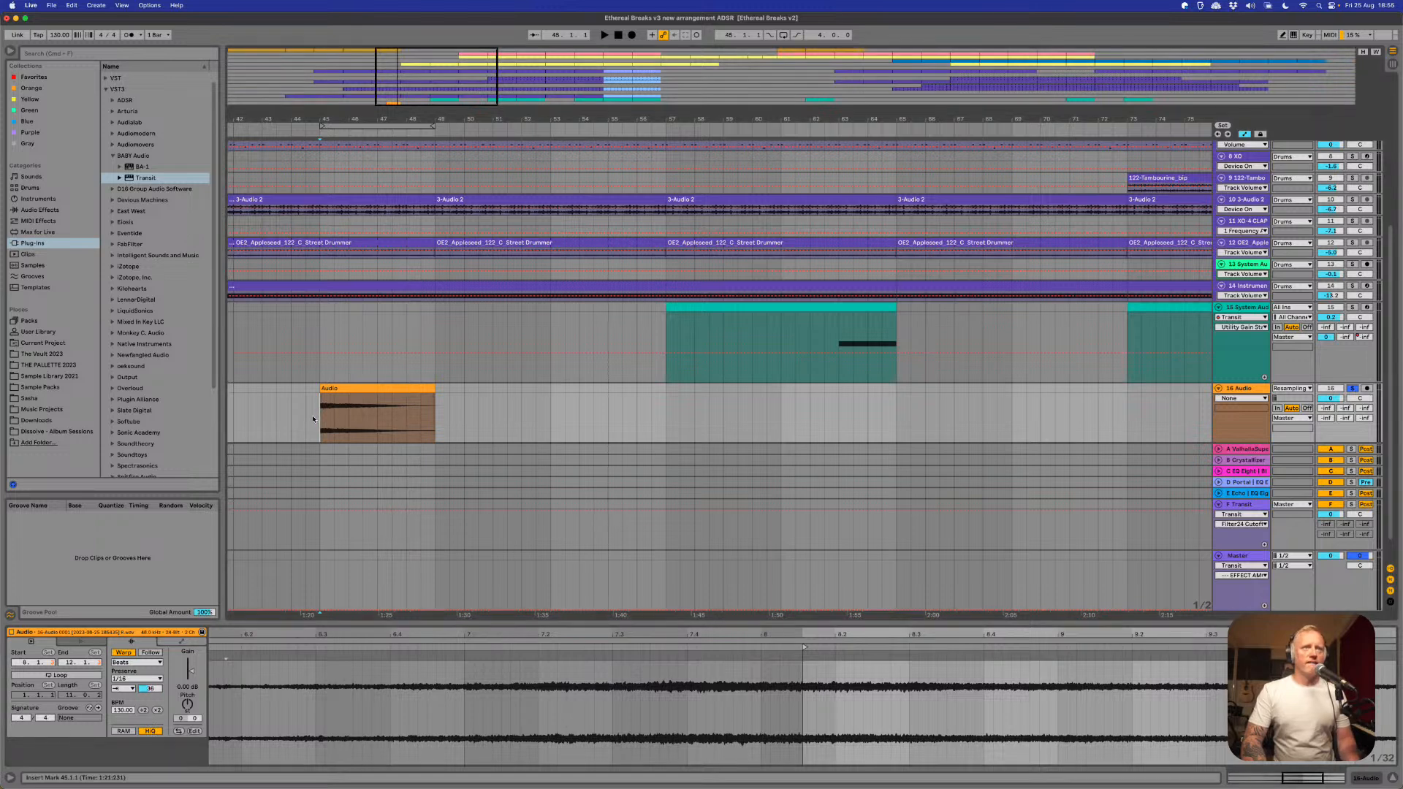
- Play the warped clip from 45.1.1, loop the bar from 45.1.1 to 46.1.1 to audition it, and stop playback
click(323, 464)
key(space)
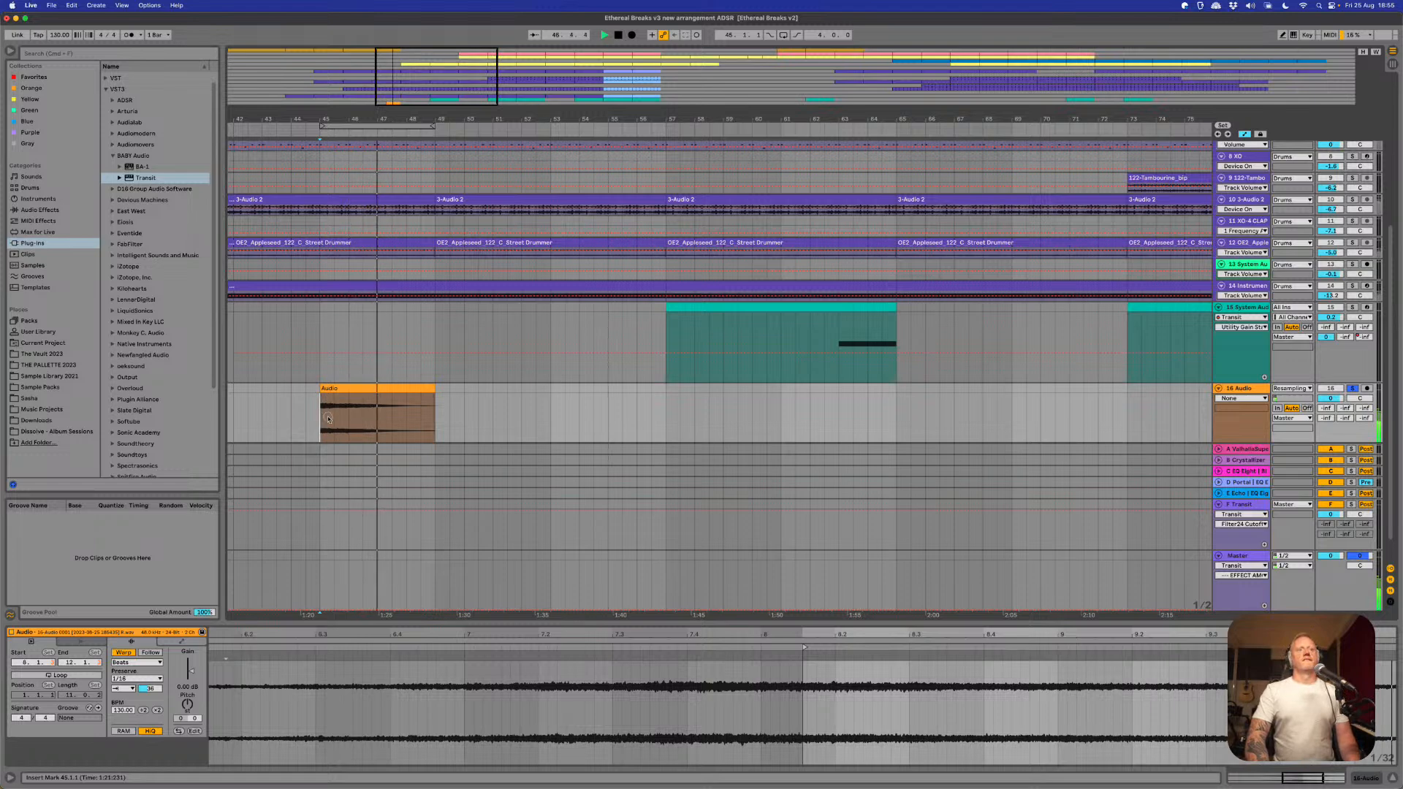
drag(327, 432, 351, 437)
key(super+l)
key(space)
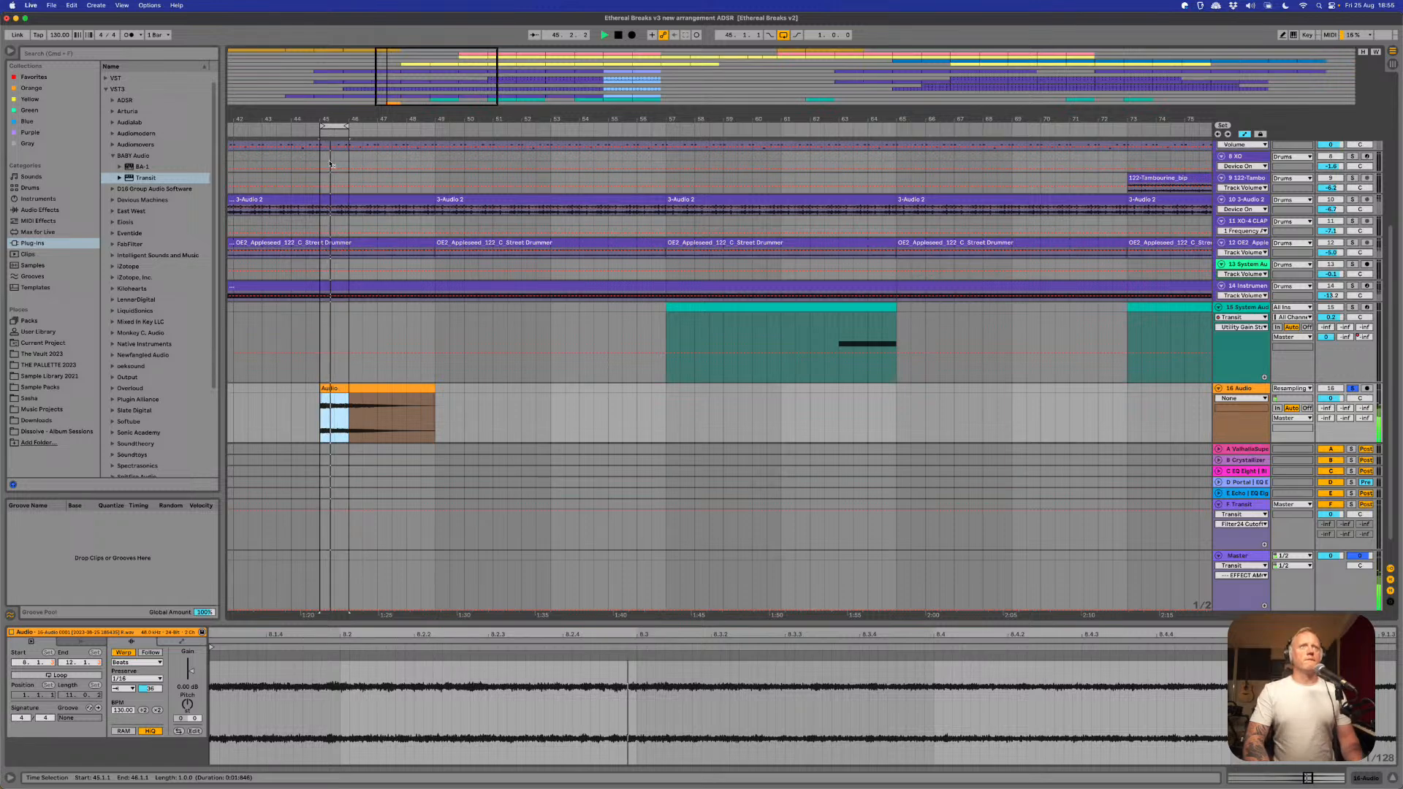
key(z)
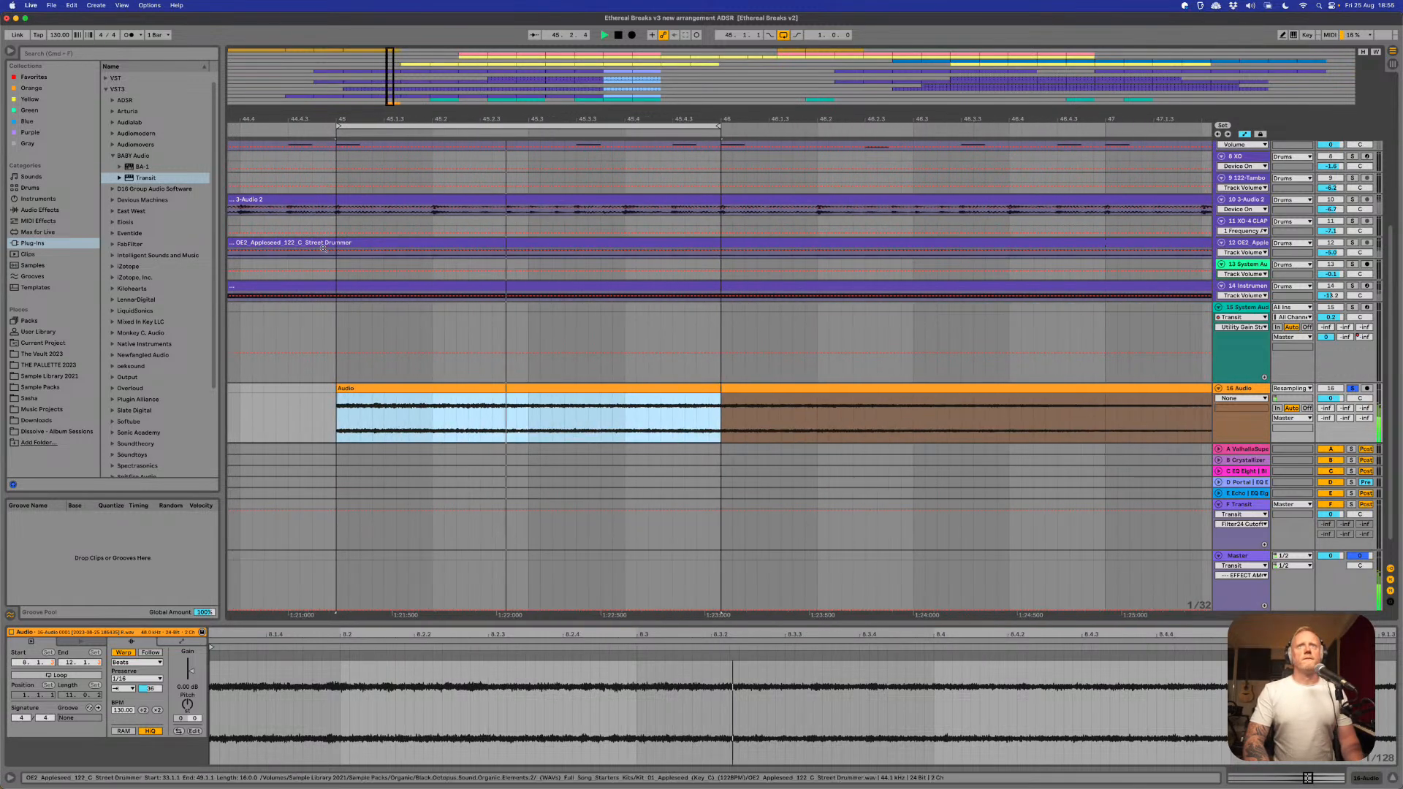
key(space)
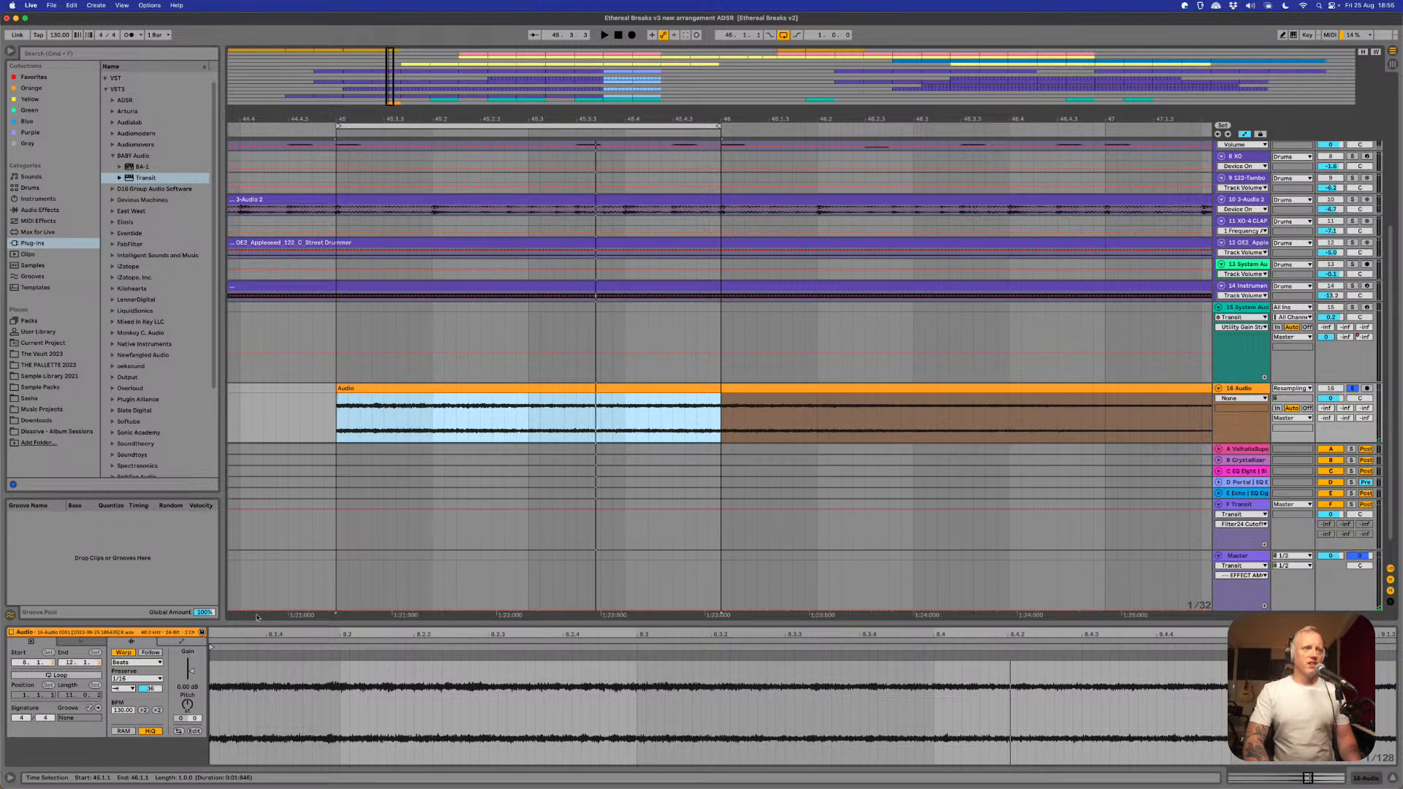
click(476, 126)
drag(478, 112, 477, 52)
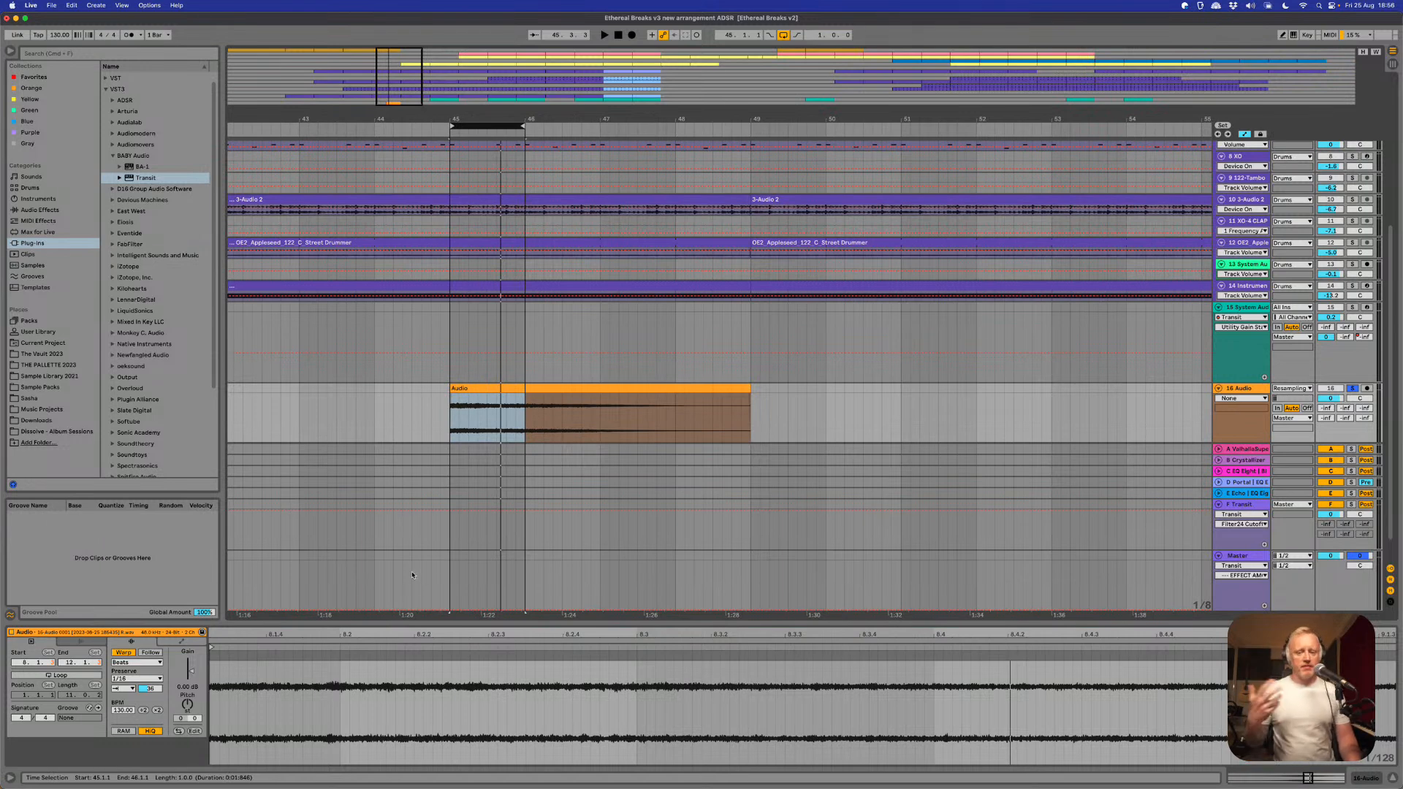